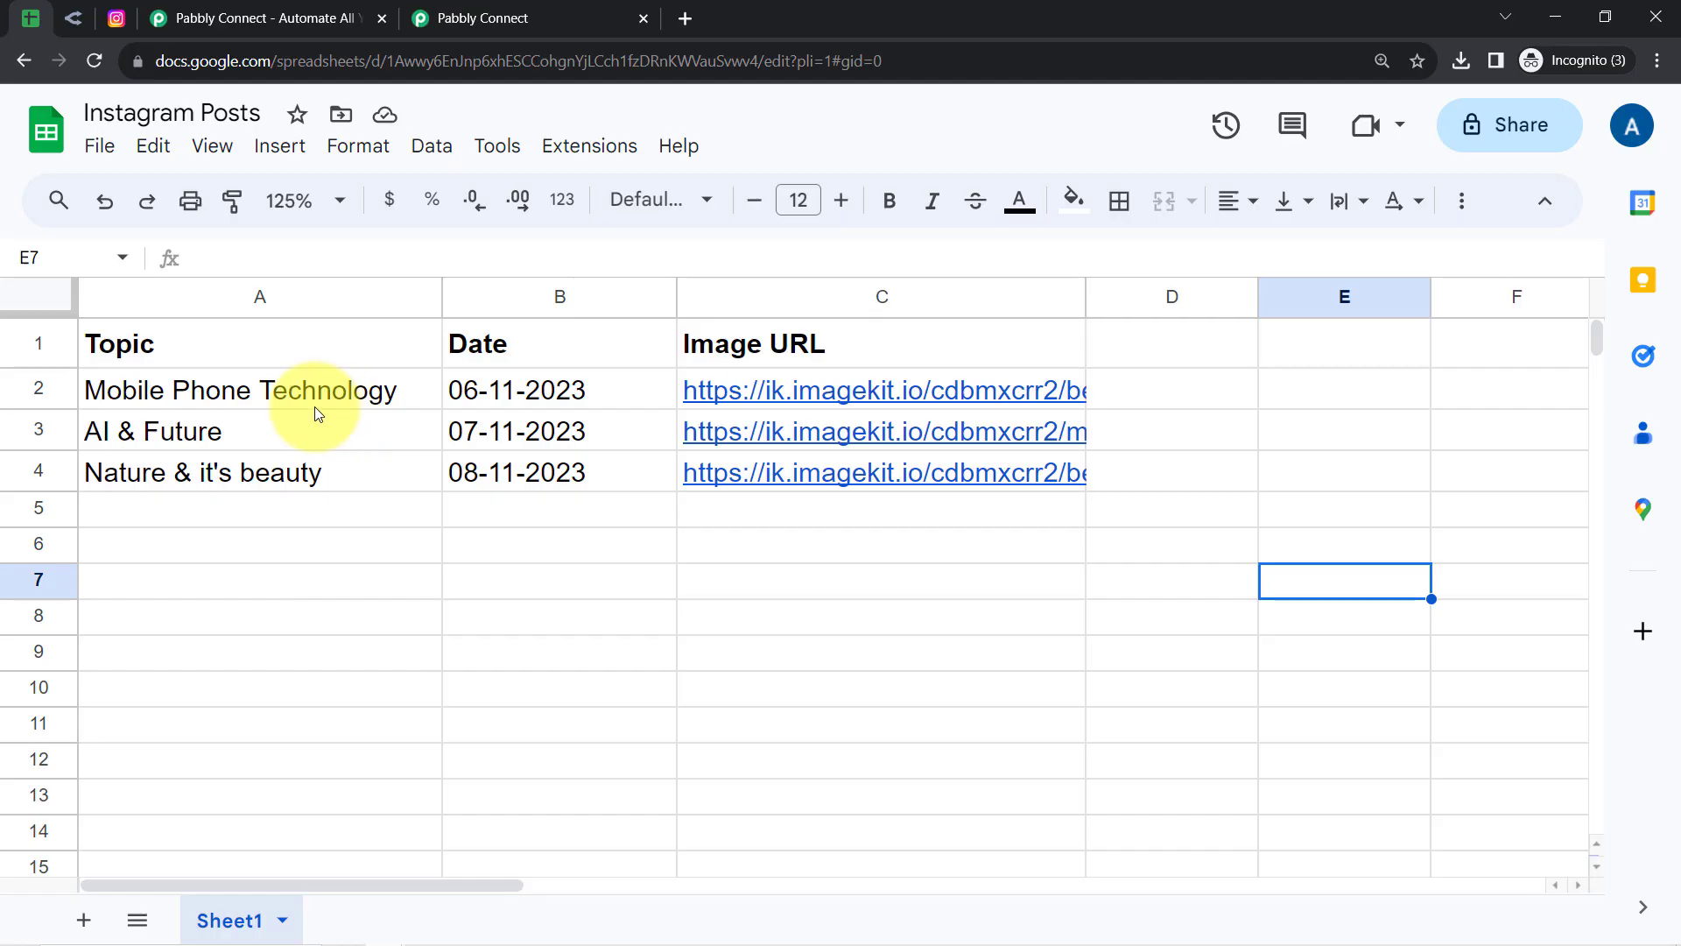
Step: Examine the topics and image URLs in the Instagram Posts sheet and the Instagram profile where posts are published
{"action": "left_click_drag", "start_coordinate": [275, 393], "coordinate": [298, 578]}
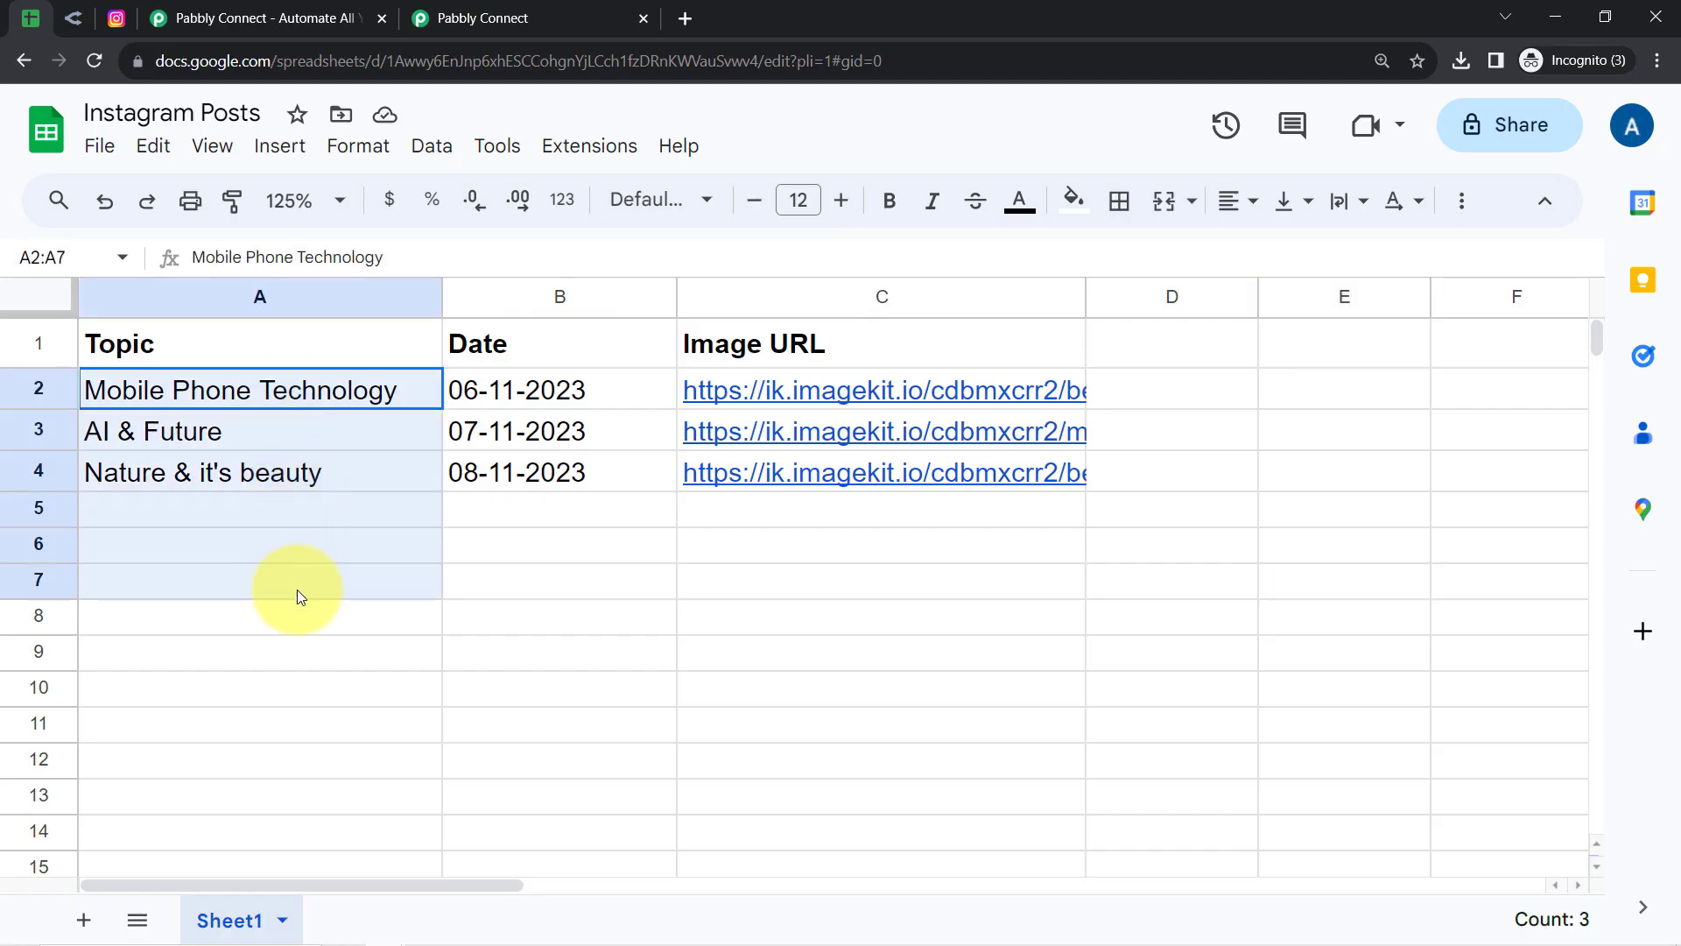
{"action": "left_click", "coordinate": [119, 17]}
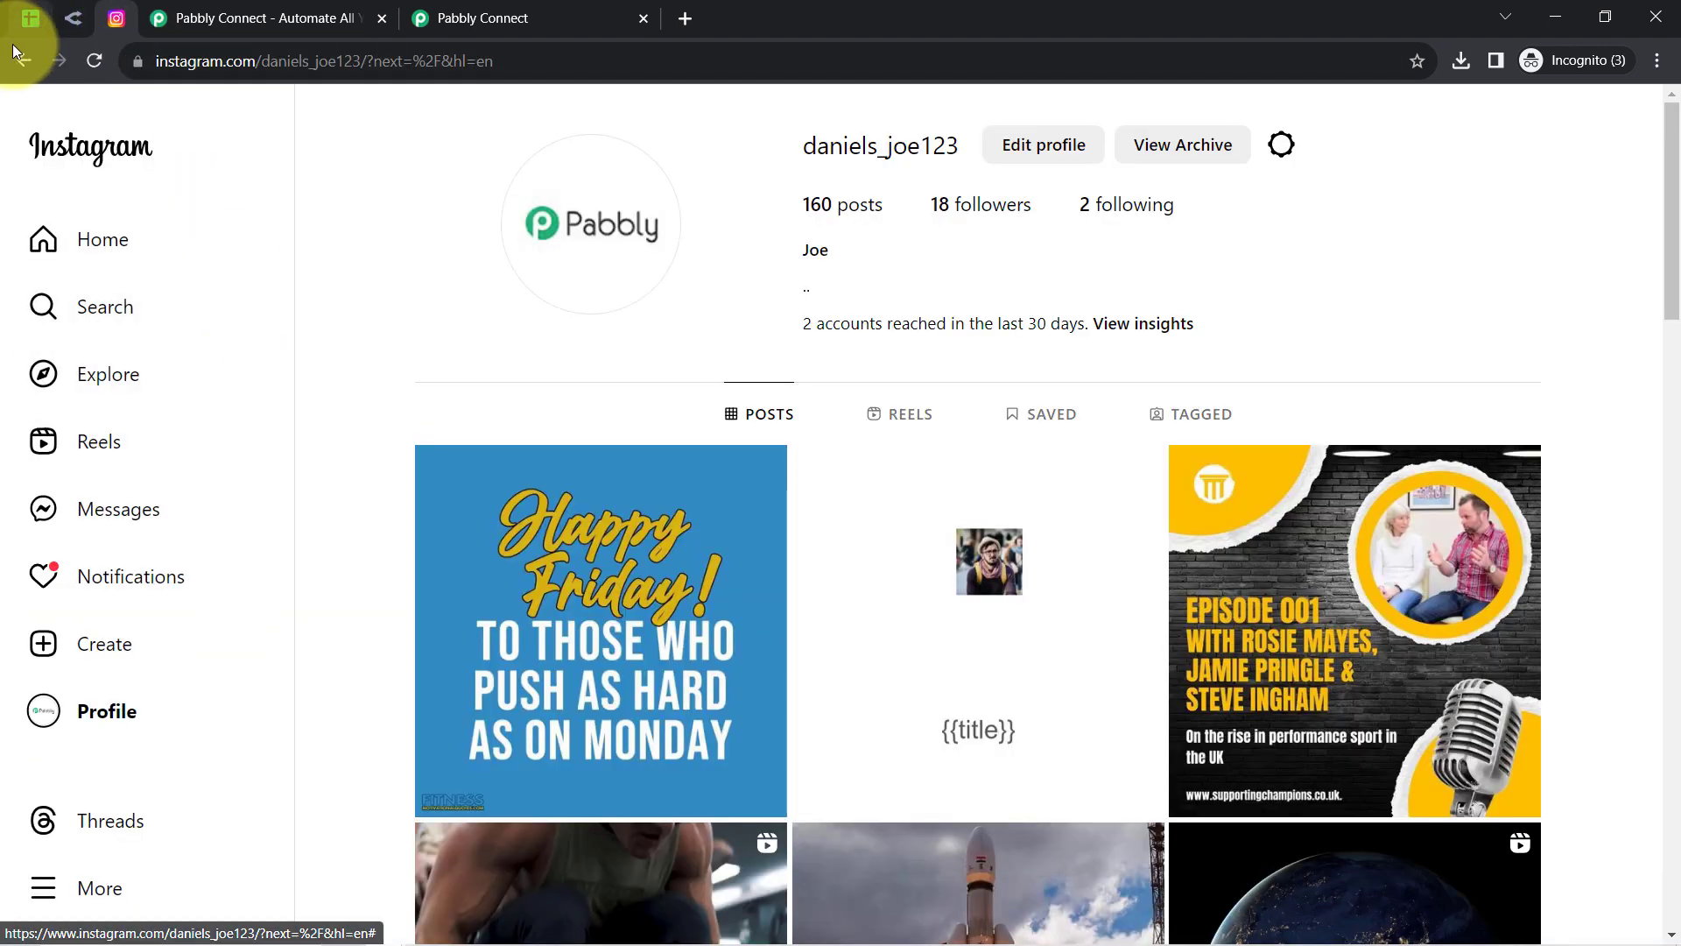
{"action": "left_click", "coordinate": [28, 19]}
{"action": "left_click", "coordinate": [709, 652]}
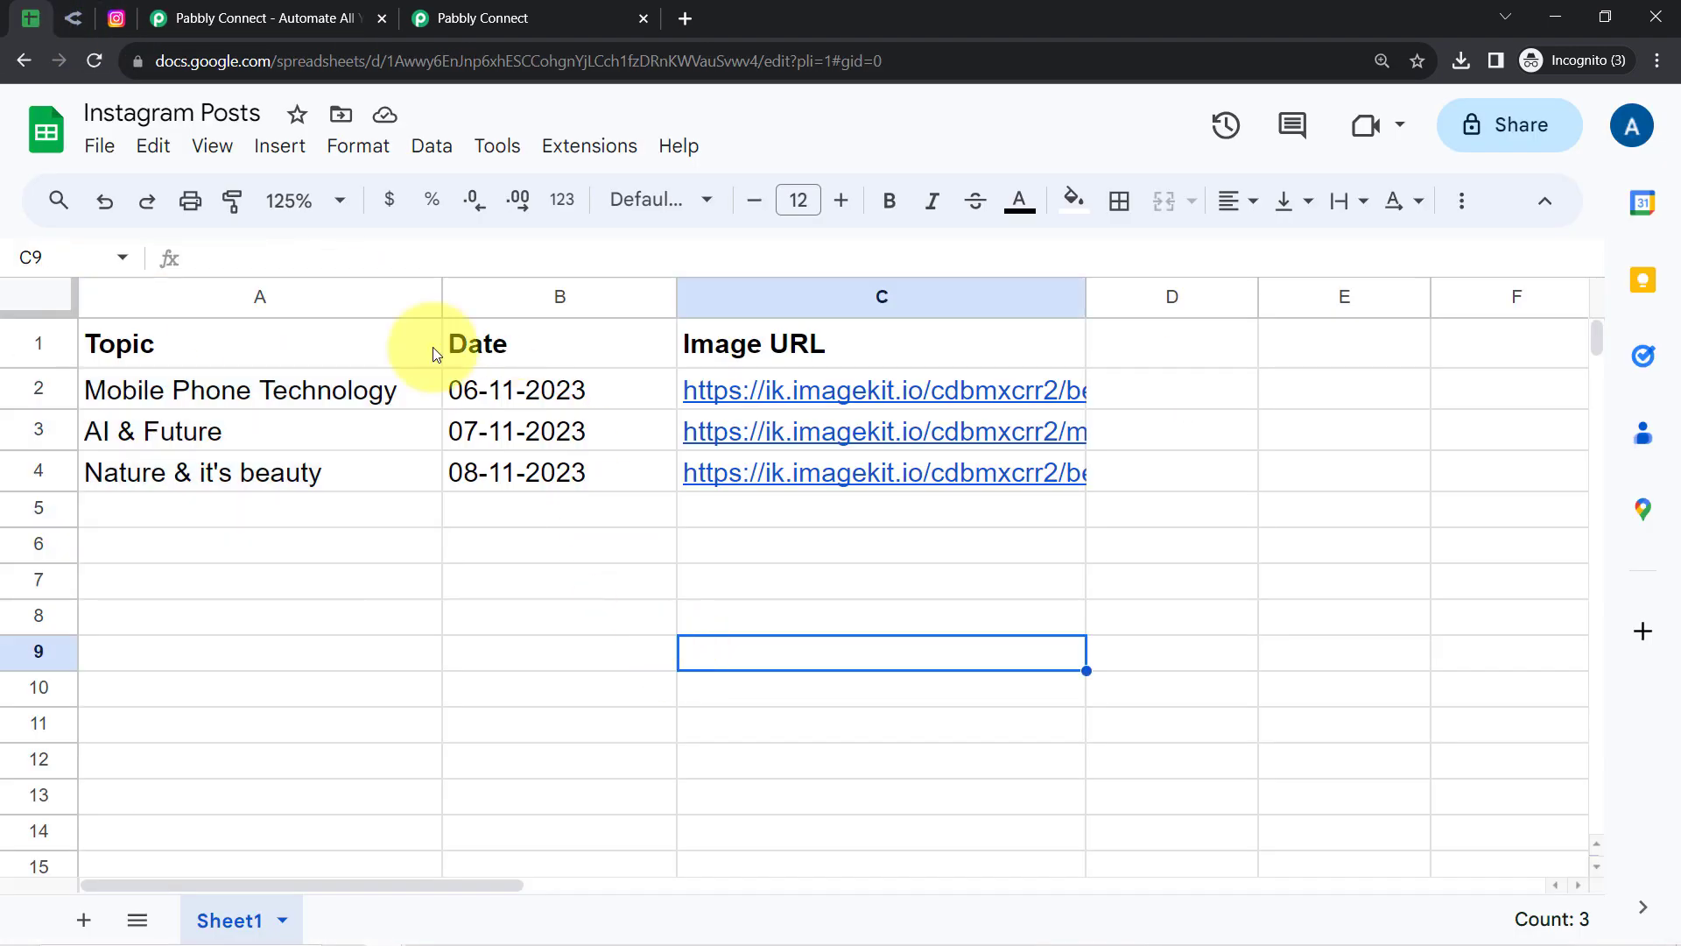
{"action": "left_click", "coordinate": [339, 390]}
{"action": "left_click", "coordinate": [764, 398]}
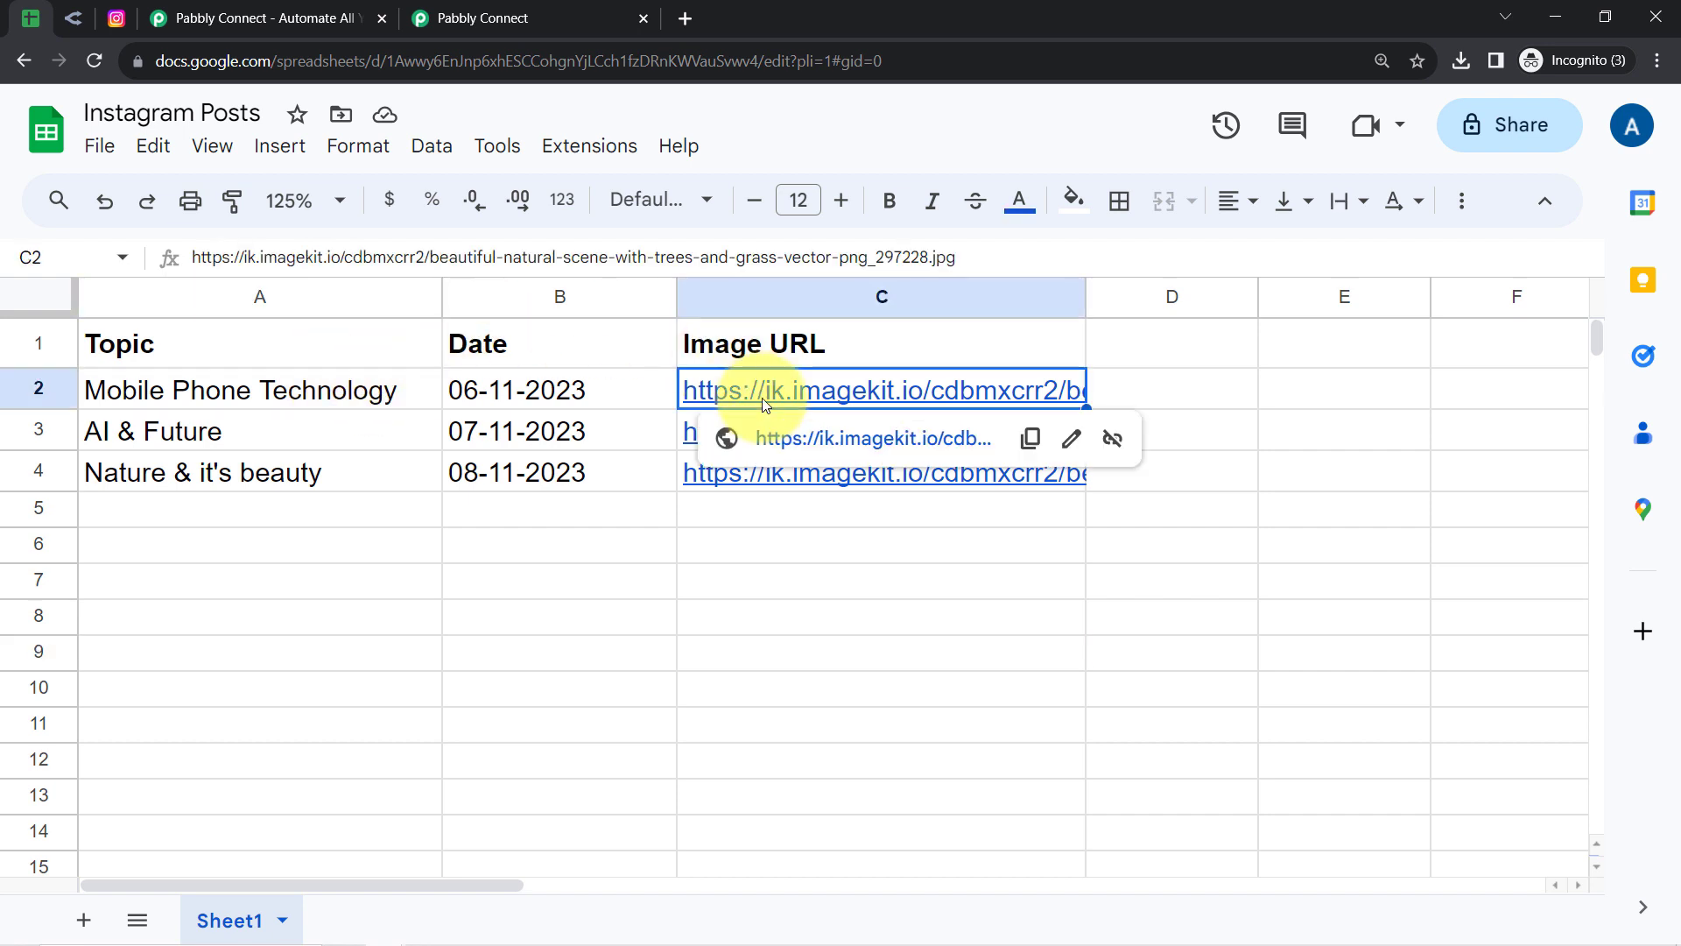
Step: Look over the OpenRouter site, the post dates in the Instagram Posts sheet and the Instagram profile page
{"action": "left_click", "coordinate": [72, 18]}
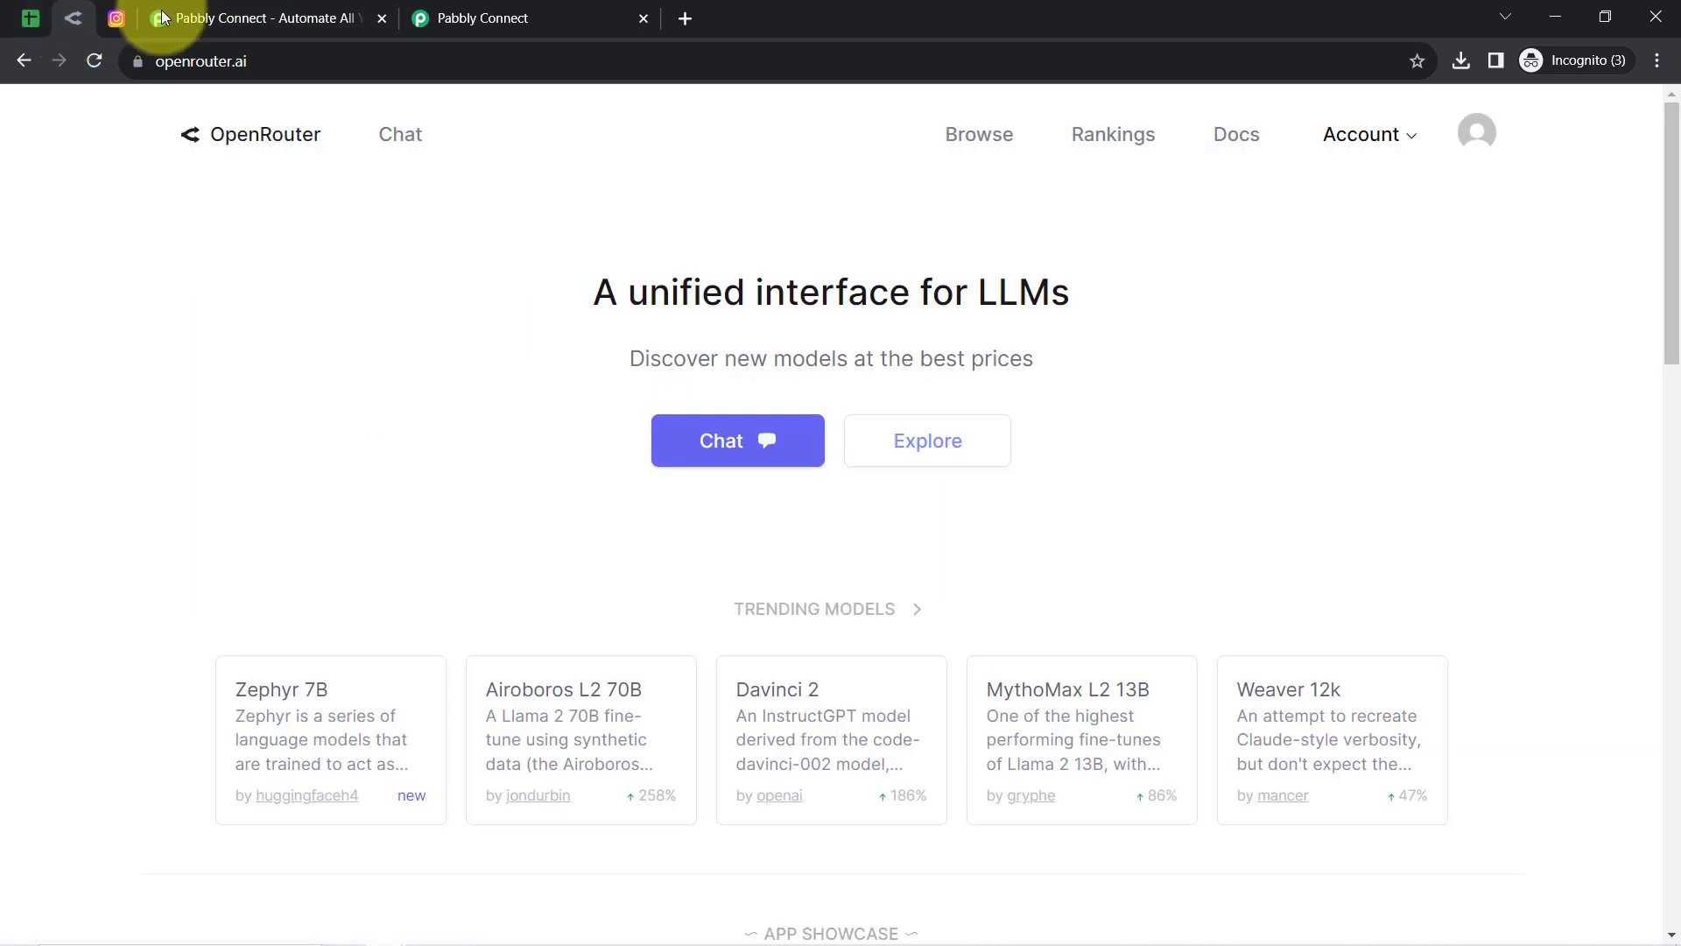
{"action": "left_click", "coordinate": [175, 63]}
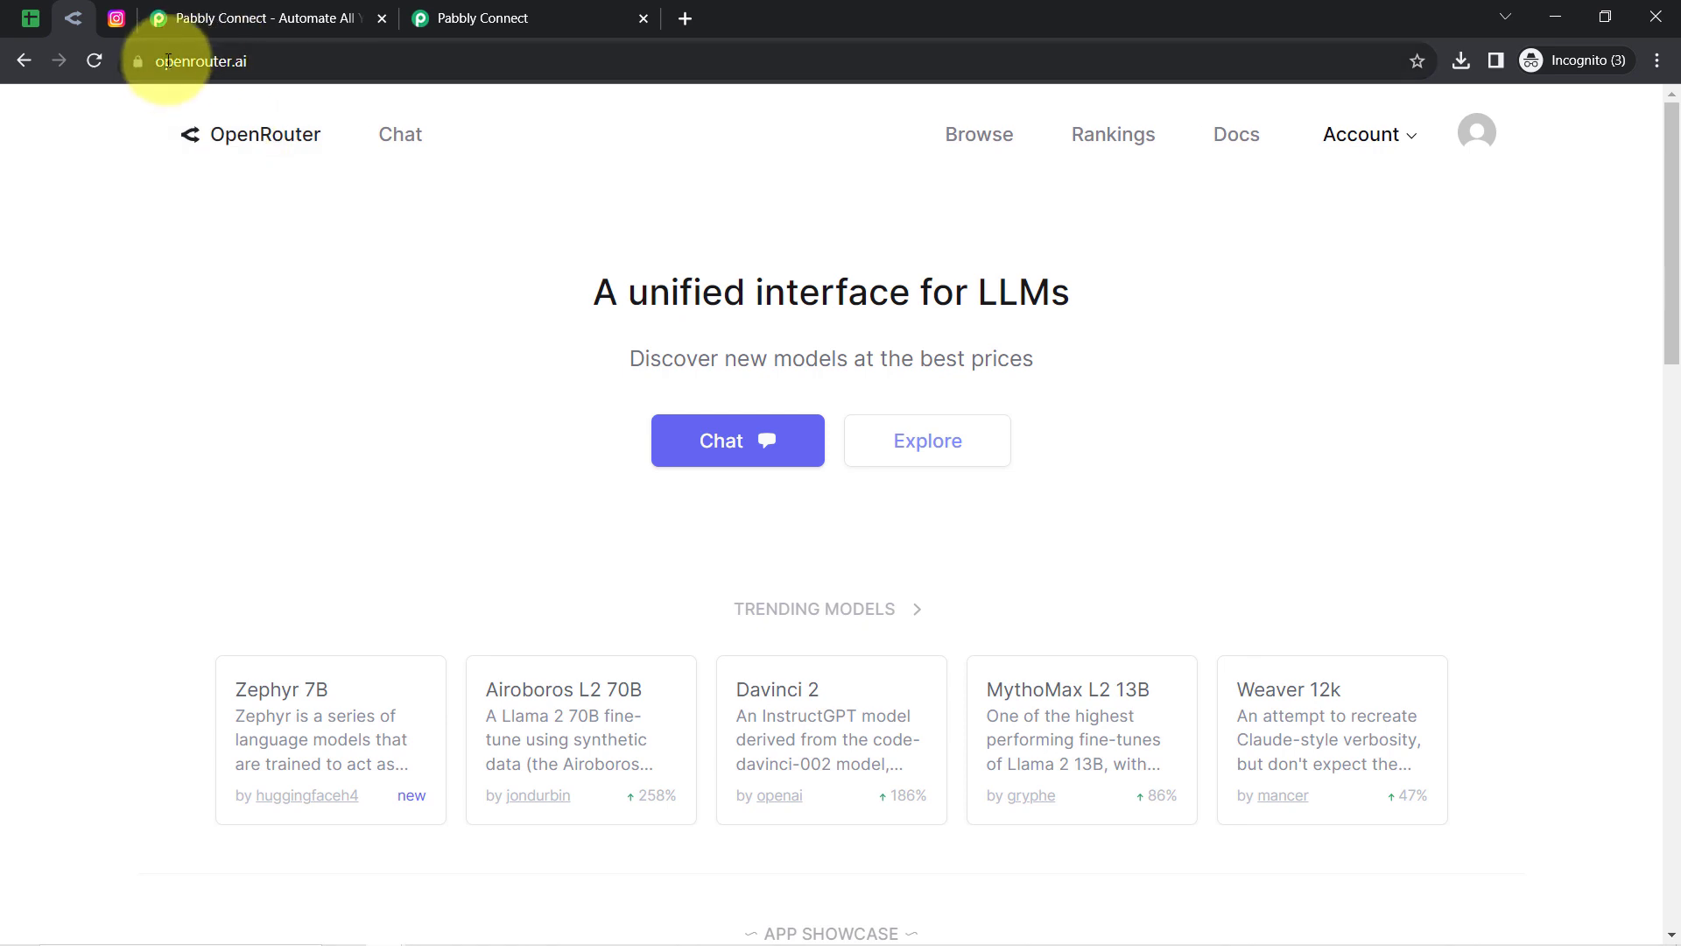
{"action": "left_click_drag", "start_coordinate": [192, 70], "coordinate": [288, 72]}
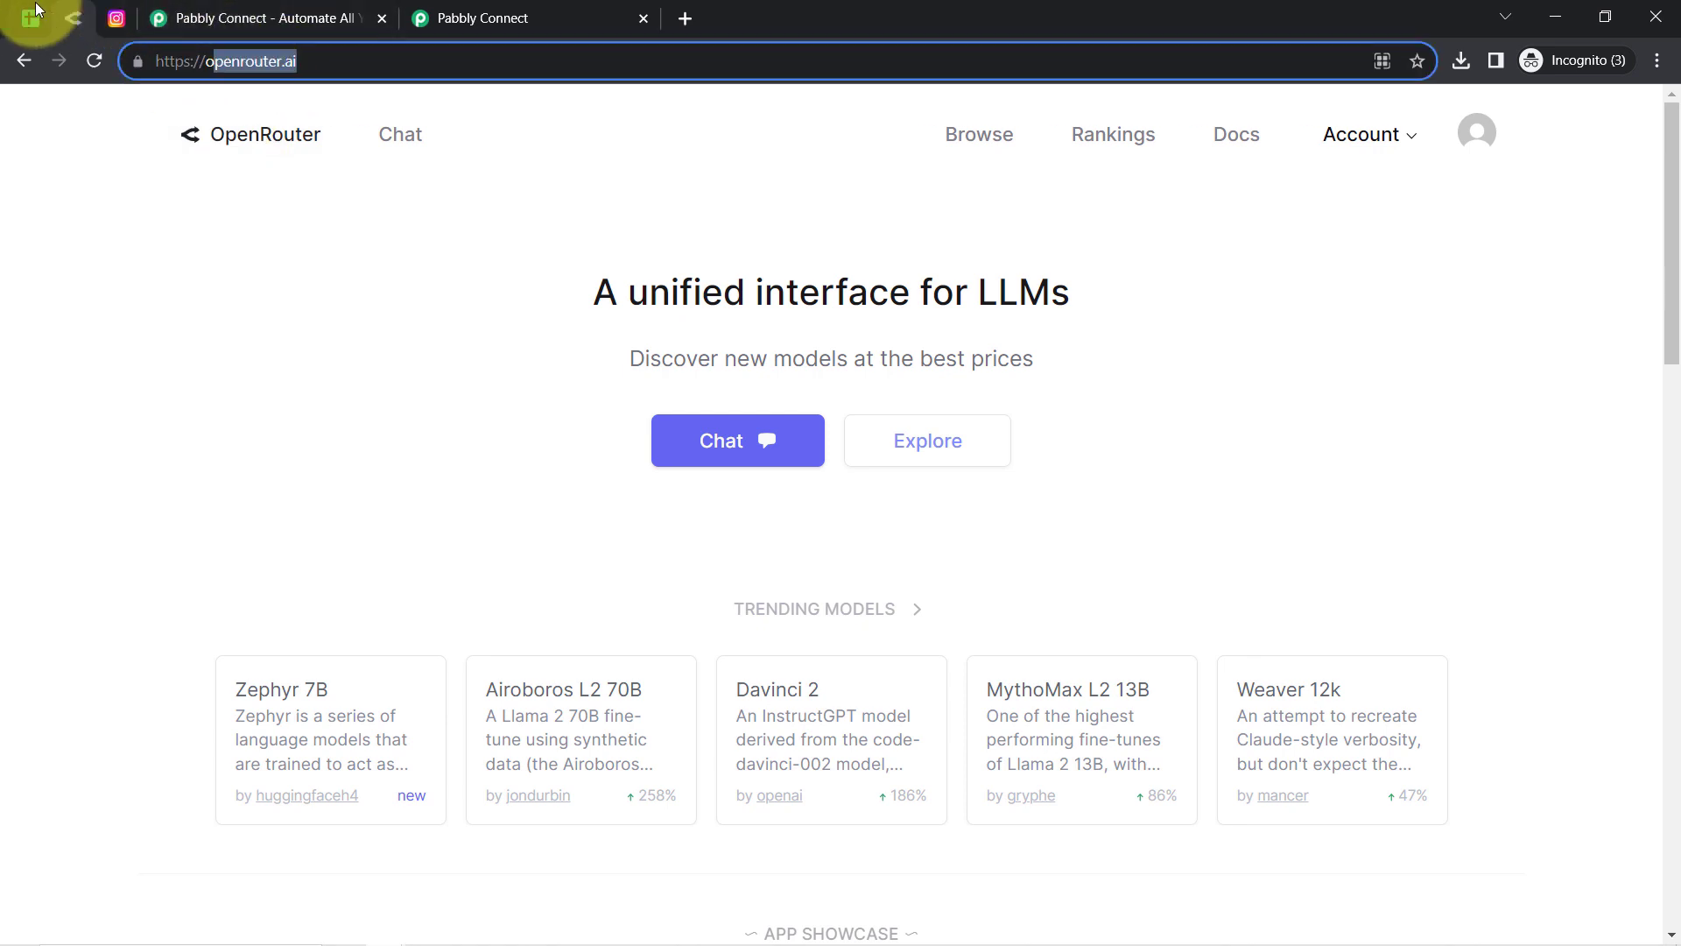
{"action": "left_click", "coordinate": [30, 18]}
{"action": "left_click", "coordinate": [578, 394]}
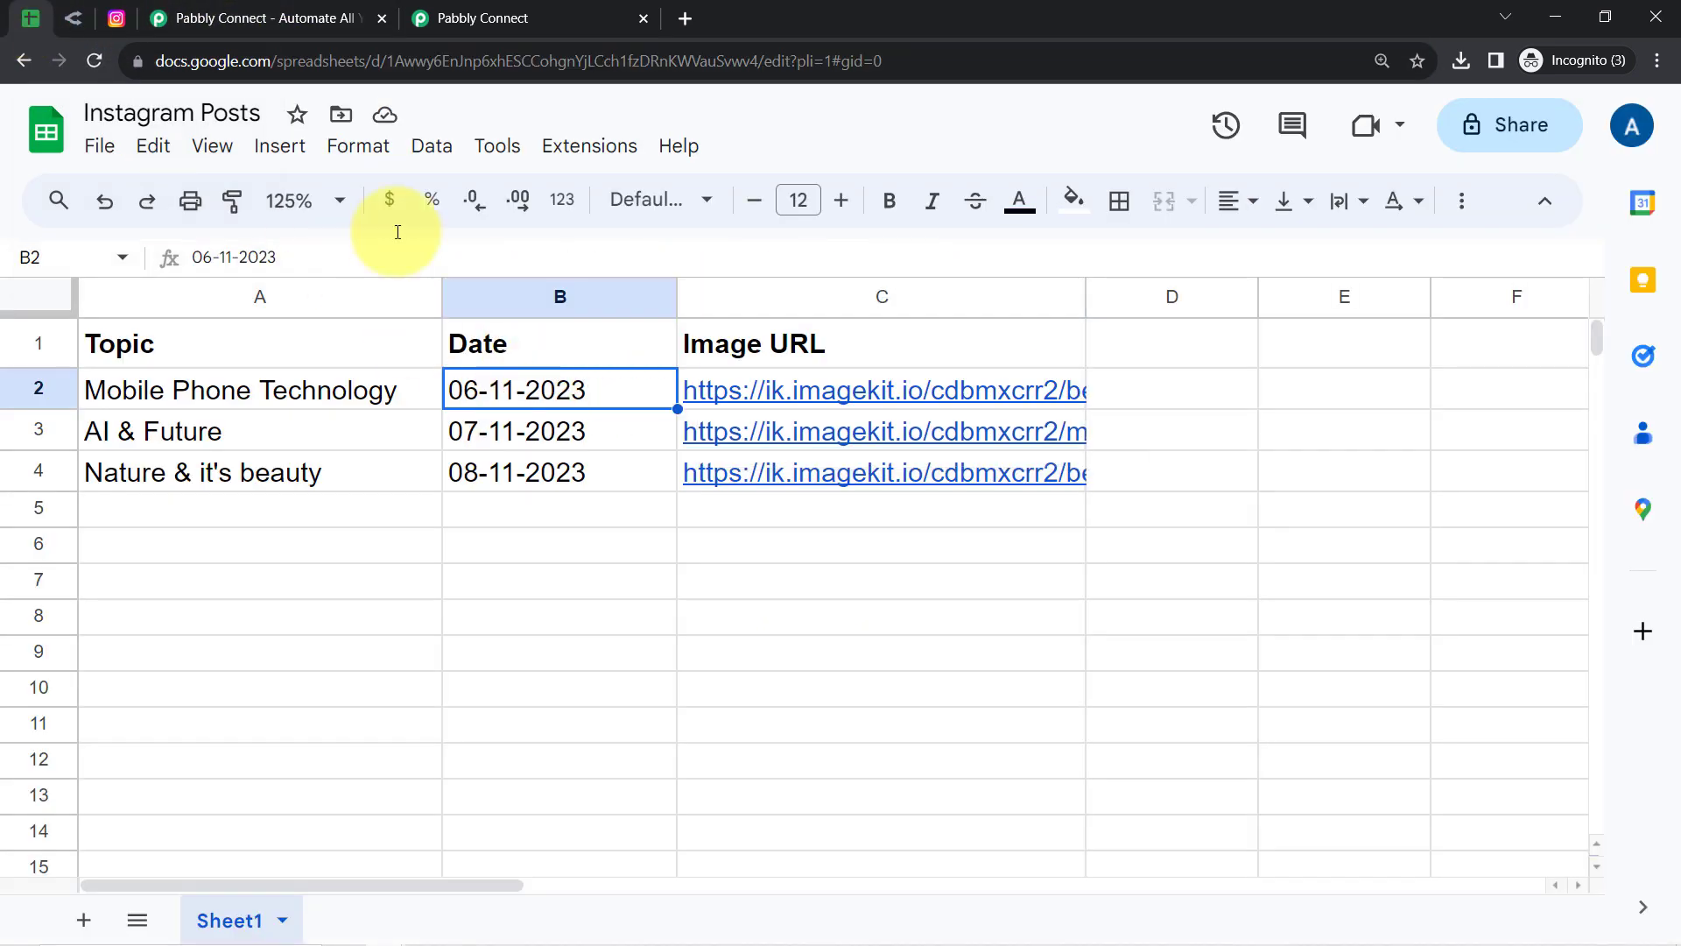
{"action": "left_click", "coordinate": [115, 17]}
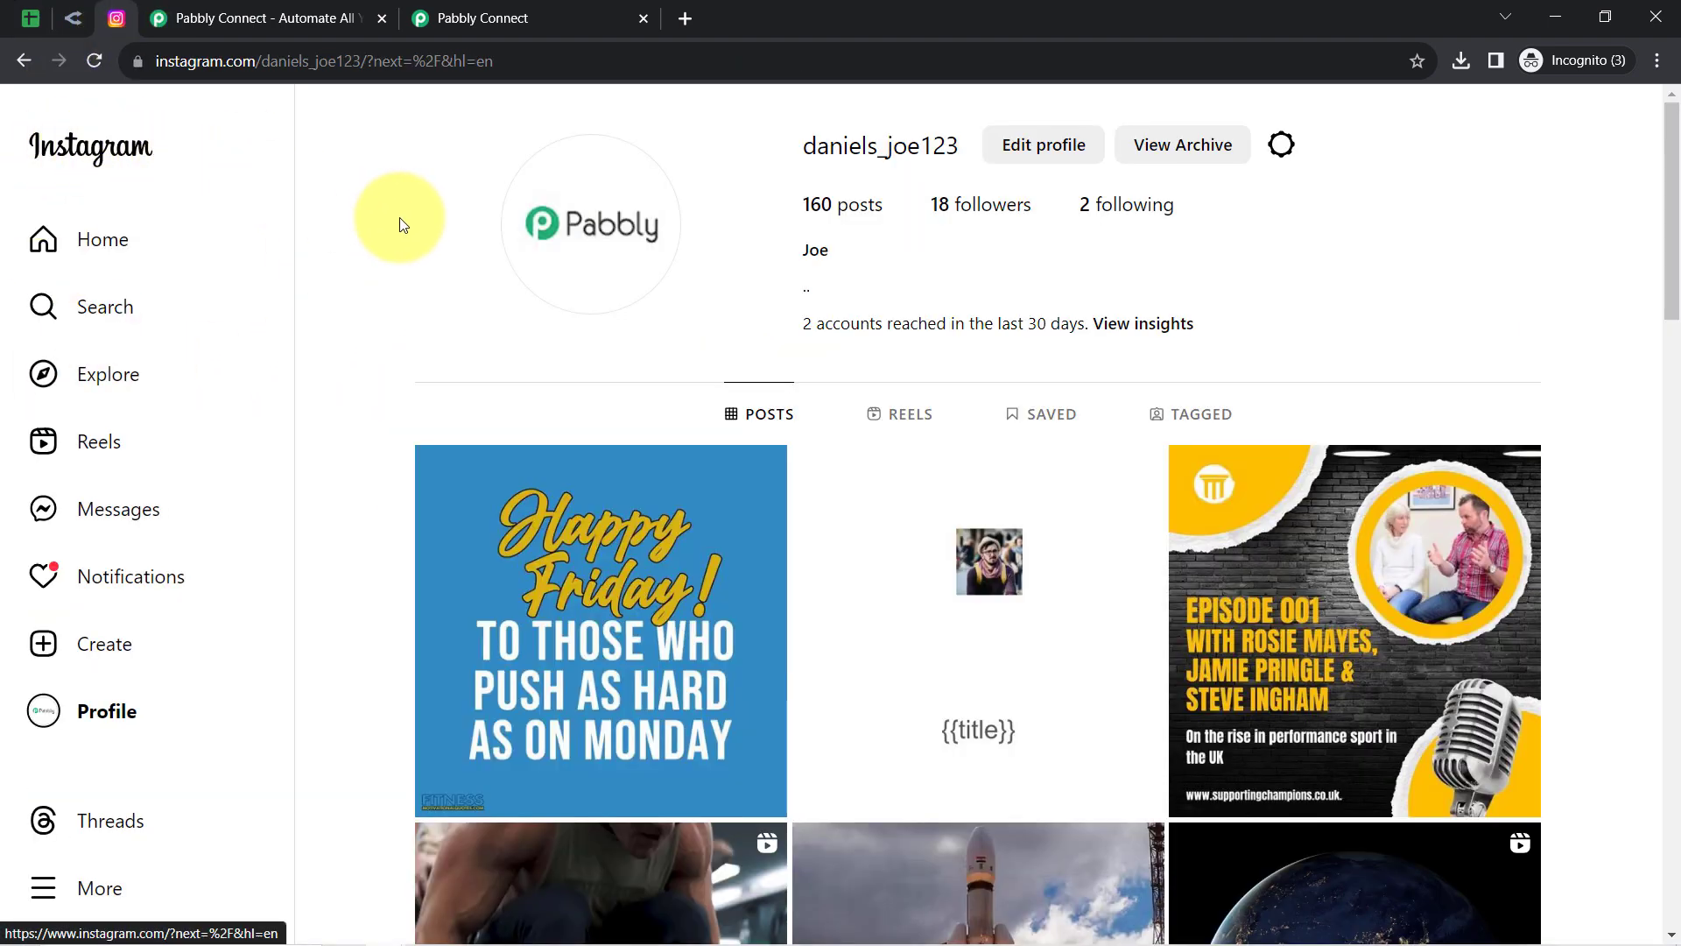
{"action": "left_click", "coordinate": [32, 18]}
{"action": "left_click", "coordinate": [75, 16]}
{"action": "left_click", "coordinate": [114, 17]}
{"action": "left_click", "coordinate": [31, 16]}
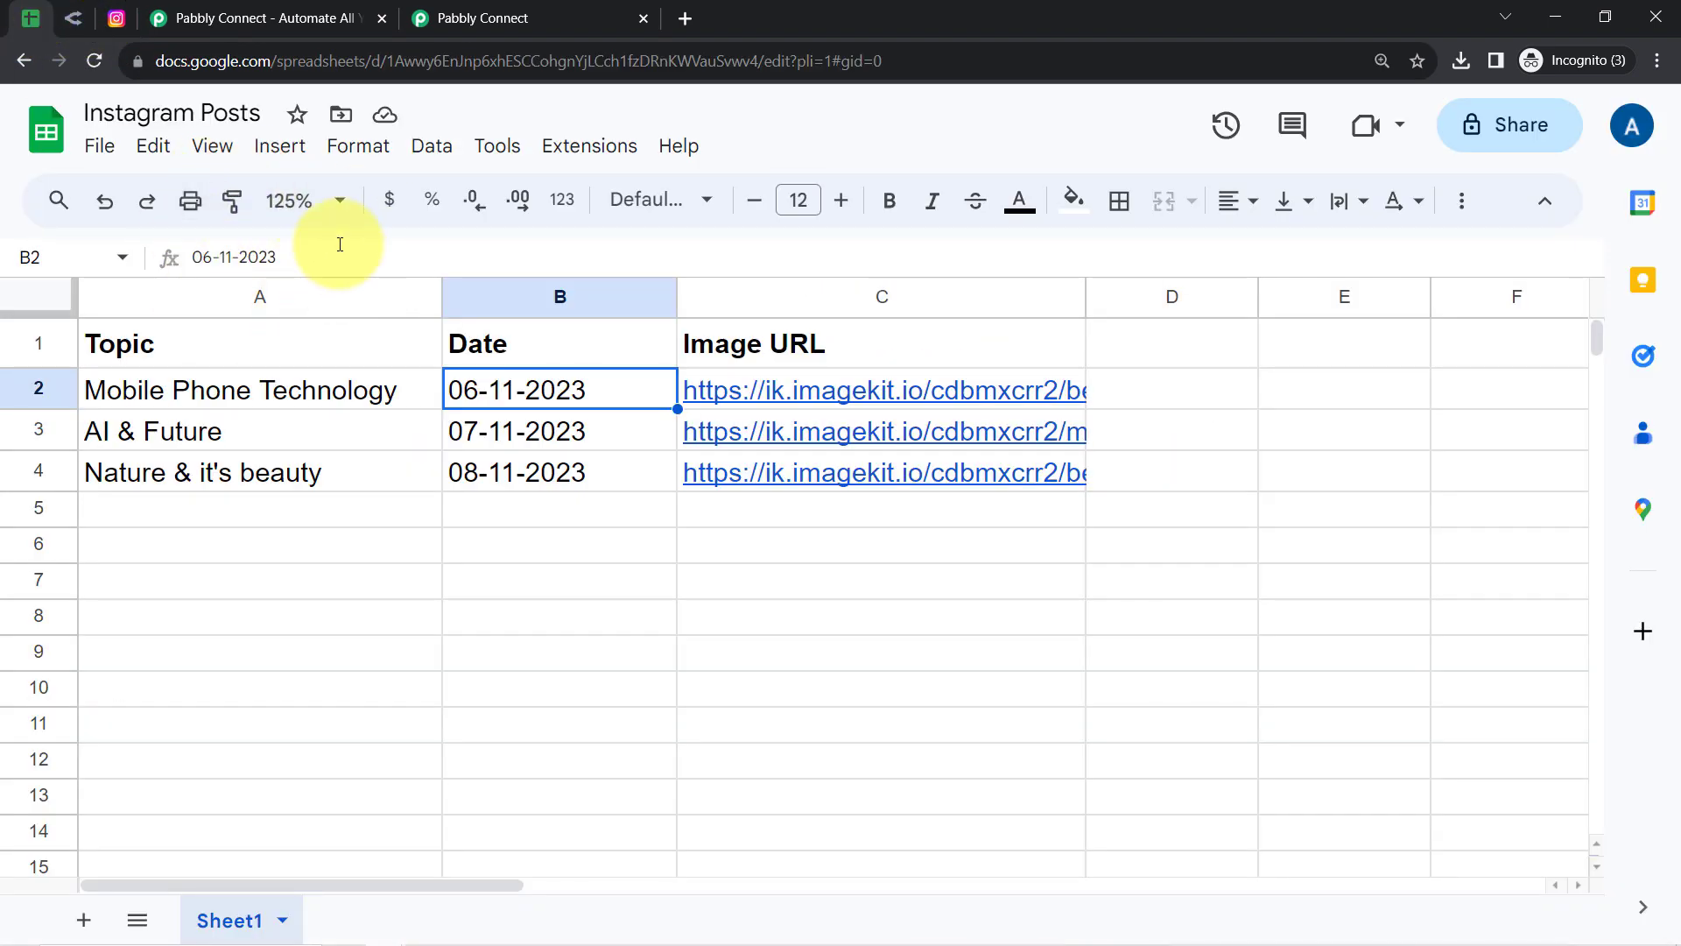
{"action": "left_click", "coordinate": [63, 16]}
{"action": "left_click", "coordinate": [105, 18]}
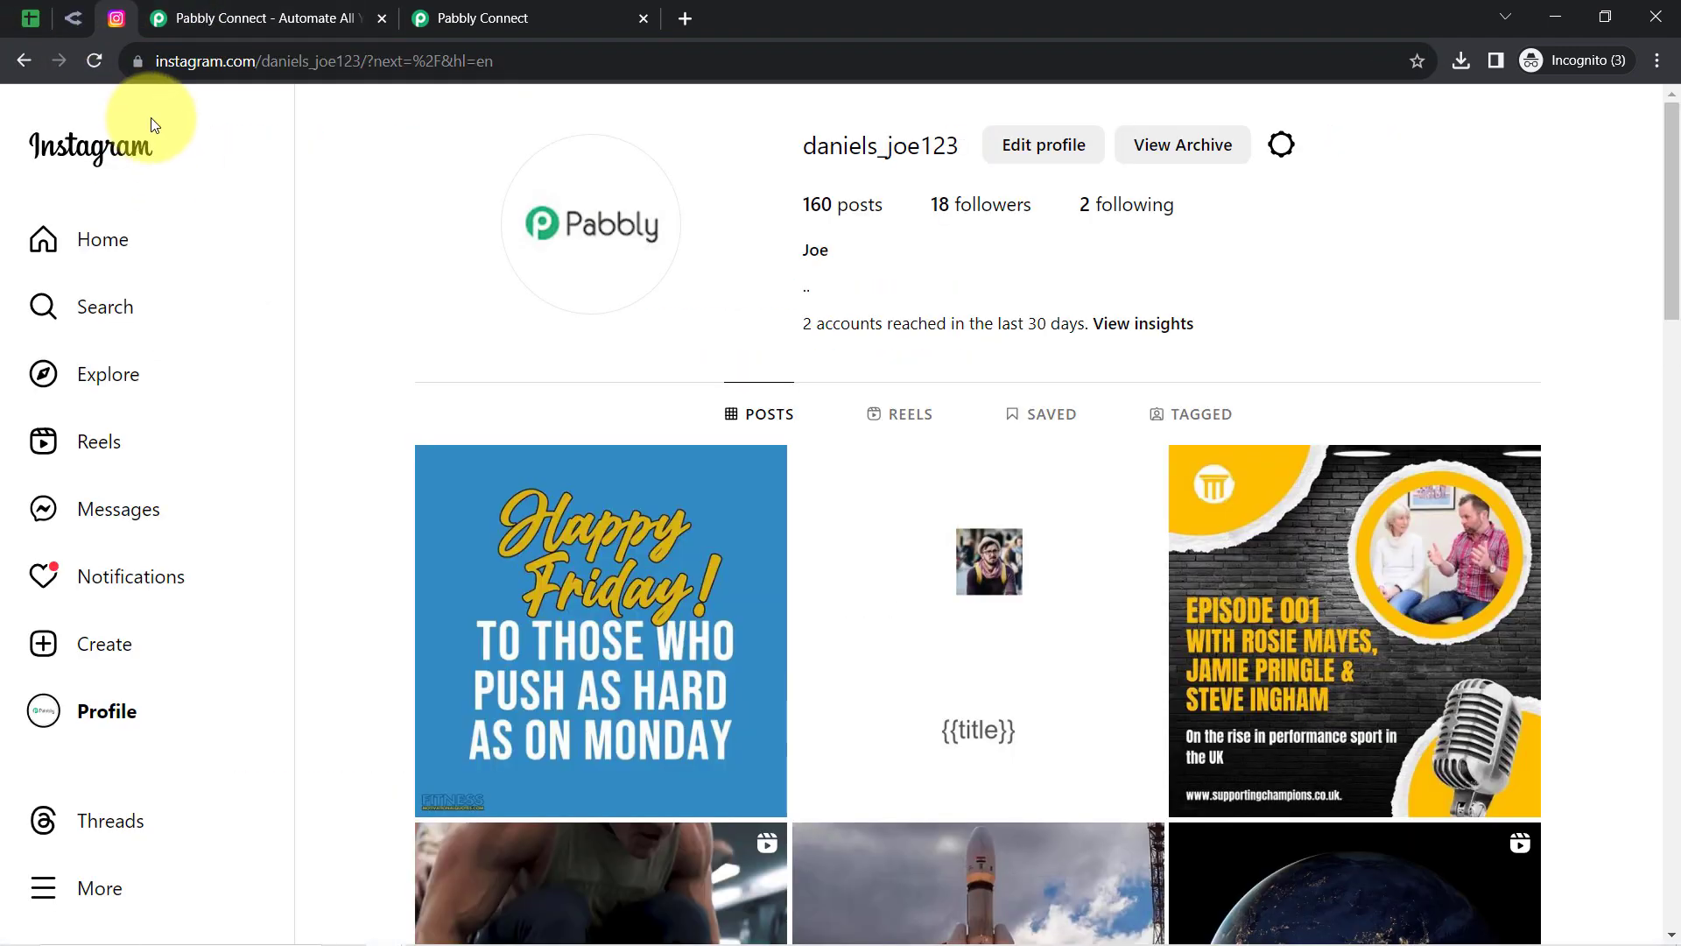
Step: Look over the Pabbly Connect home page with its web address and headline, and the Pabbly Connect dashboard
{"action": "left_click", "coordinate": [219, 30]}
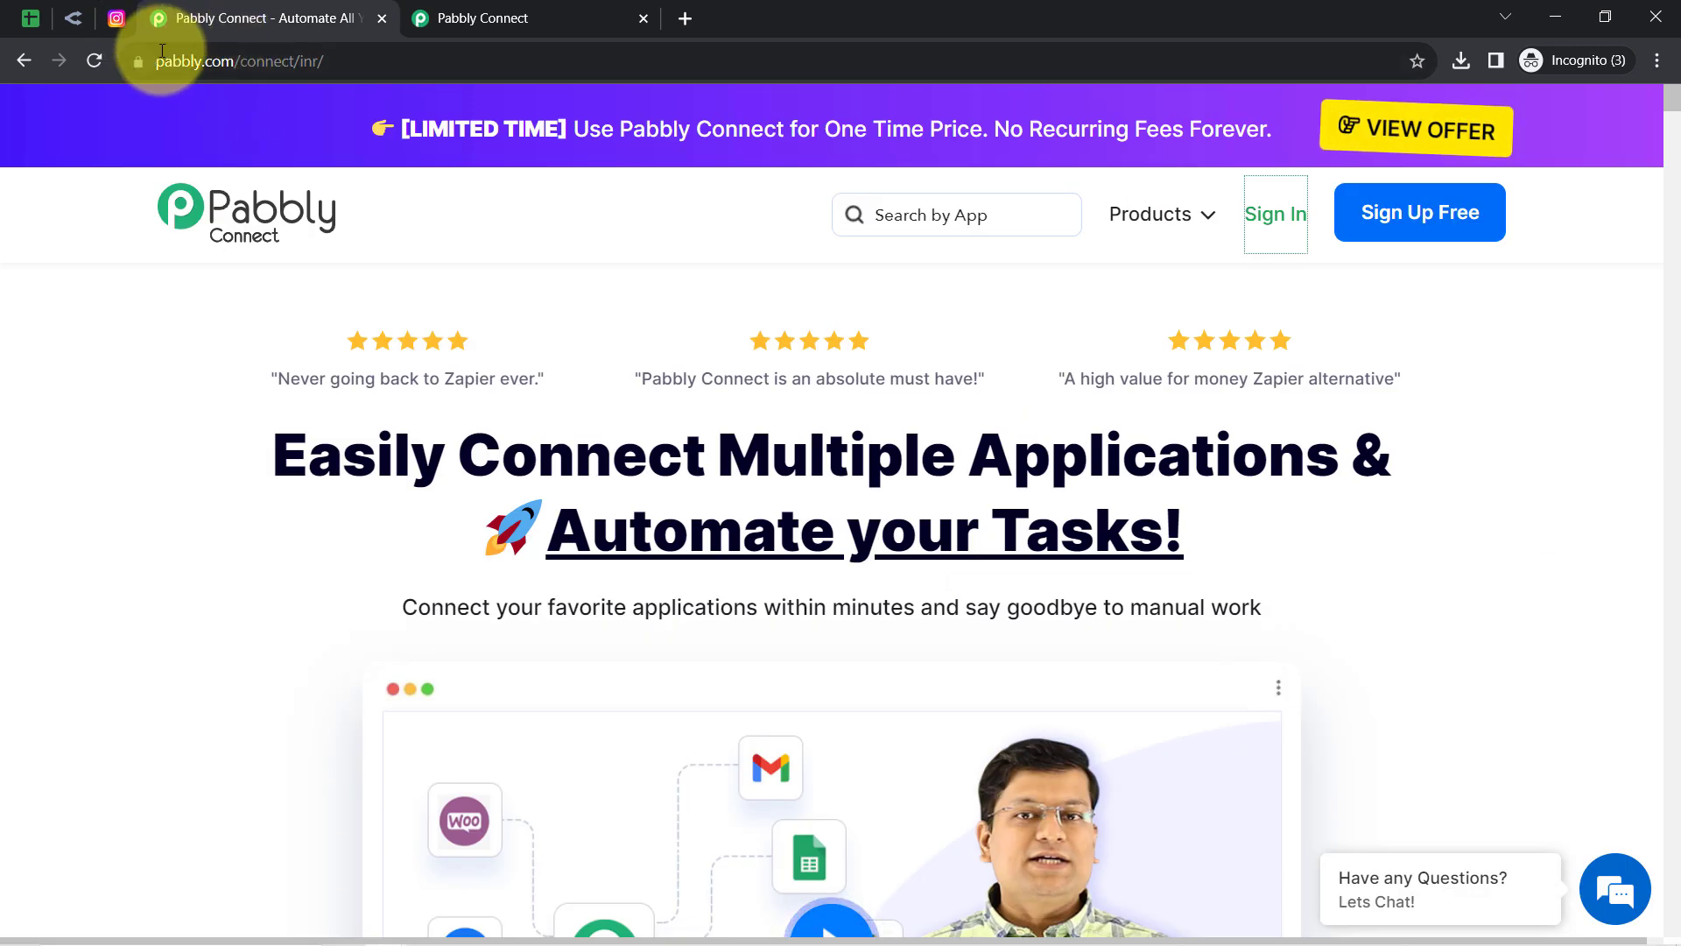
{"action": "left_click_drag", "start_coordinate": [193, 57], "coordinate": [300, 59]}
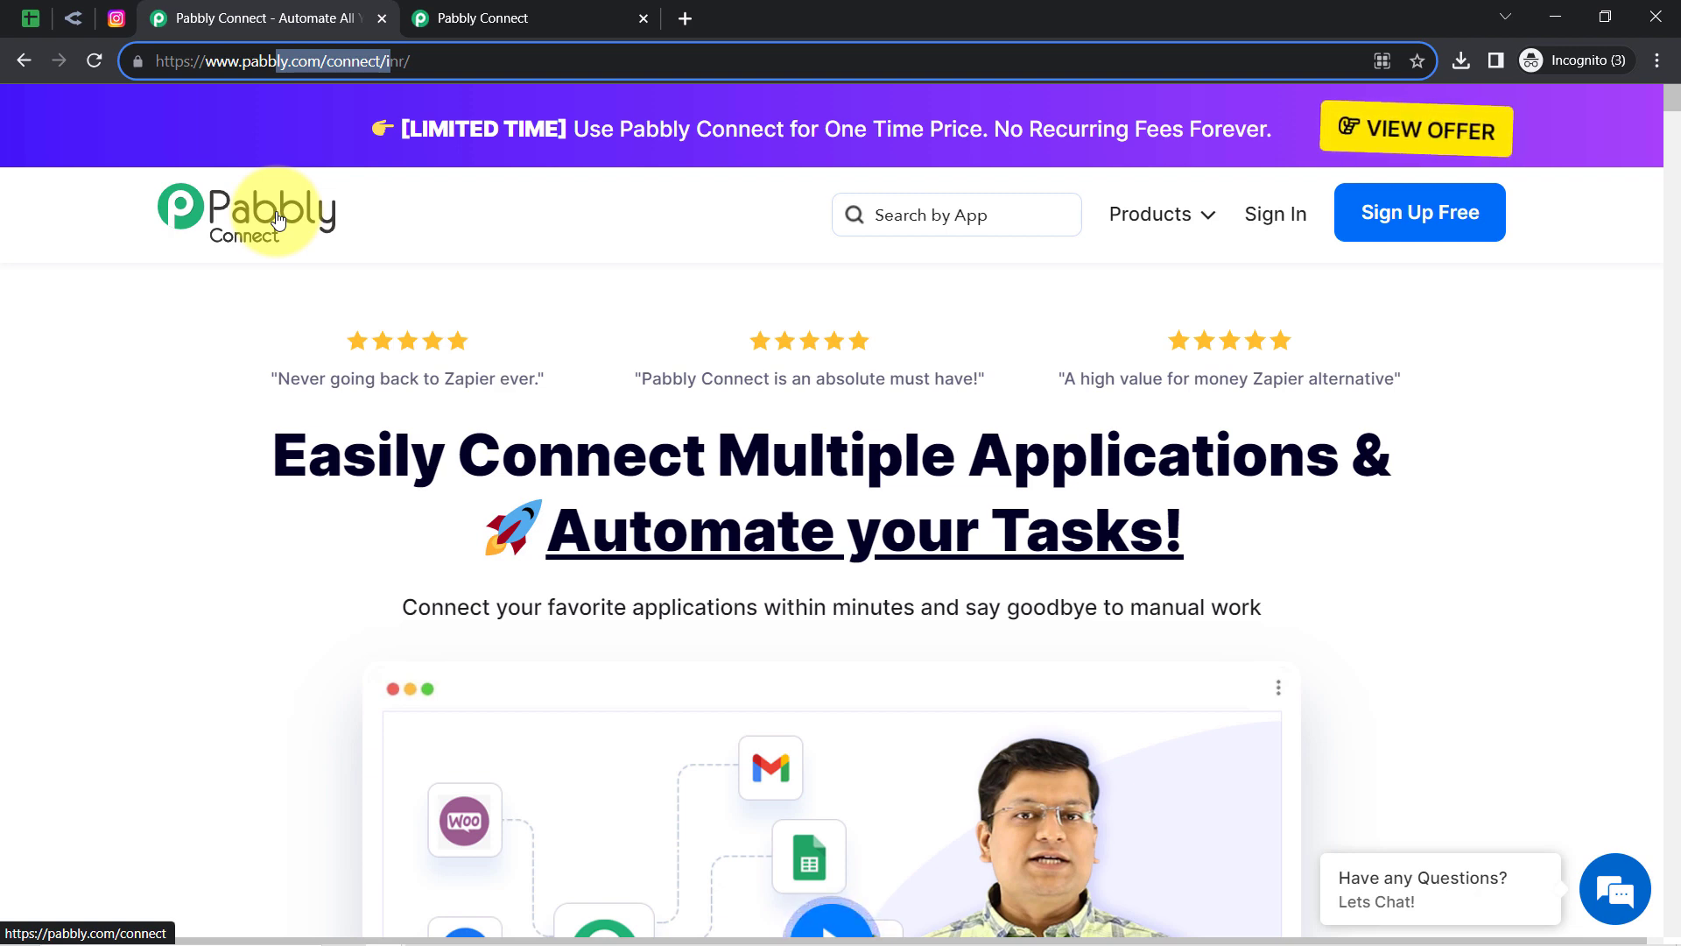
{"action": "left_click_drag", "start_coordinate": [412, 456], "coordinate": [880, 541]}
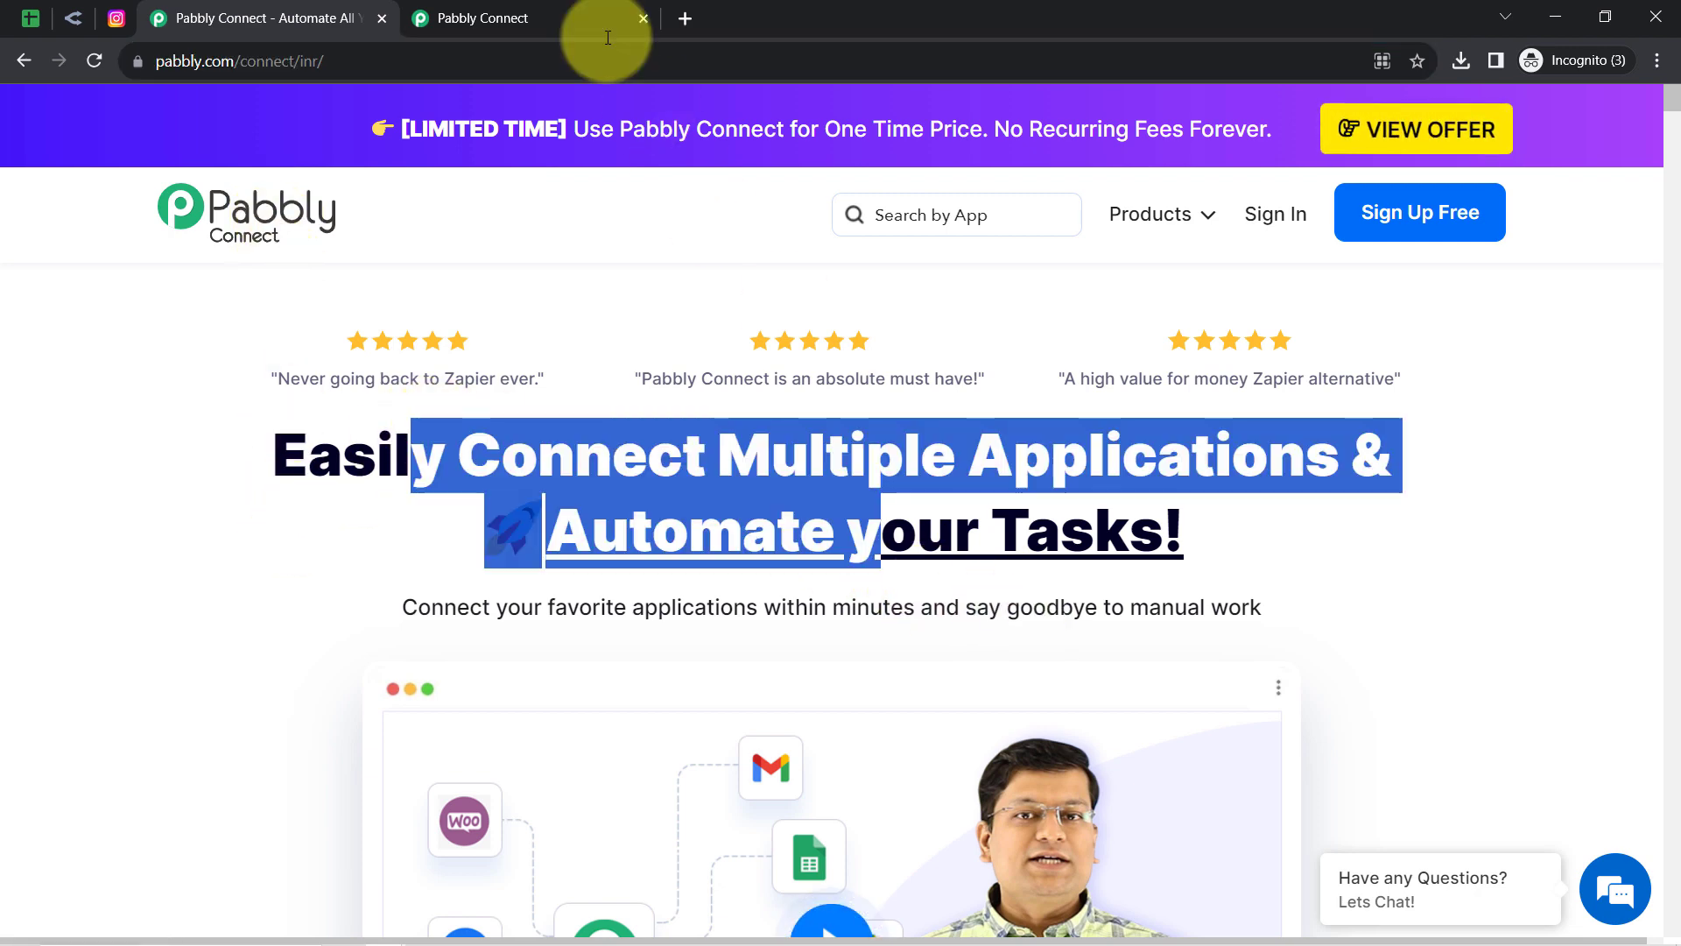
{"action": "left_click", "coordinate": [473, 18]}
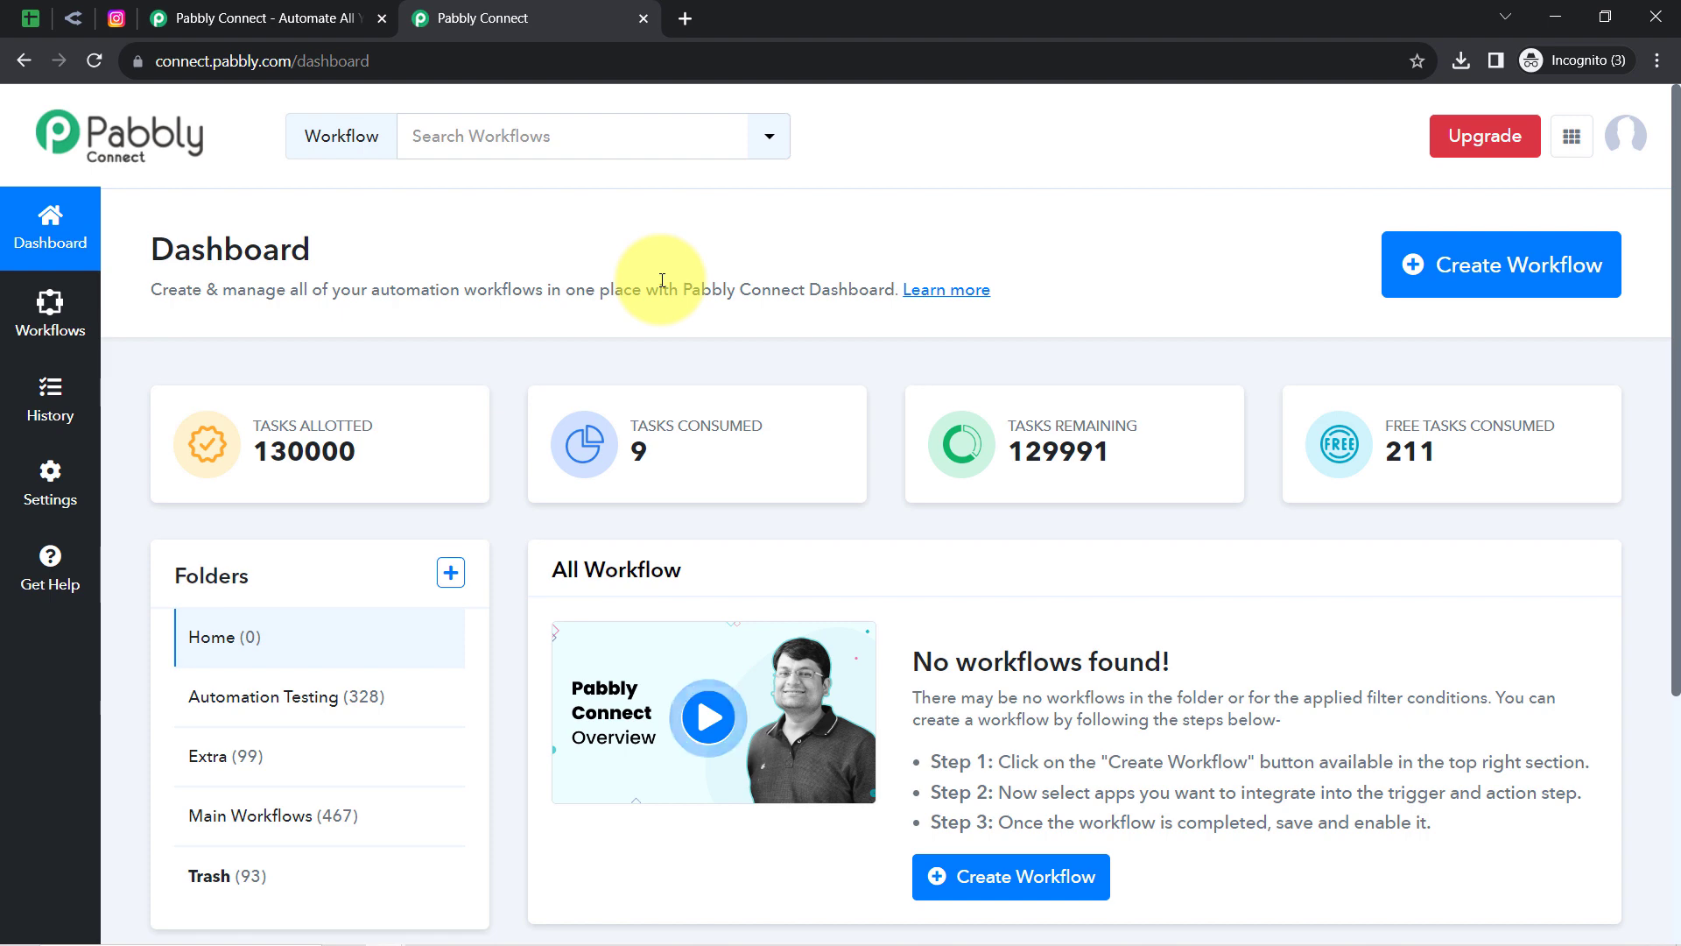
{"action": "left_click", "coordinate": [311, 15]}
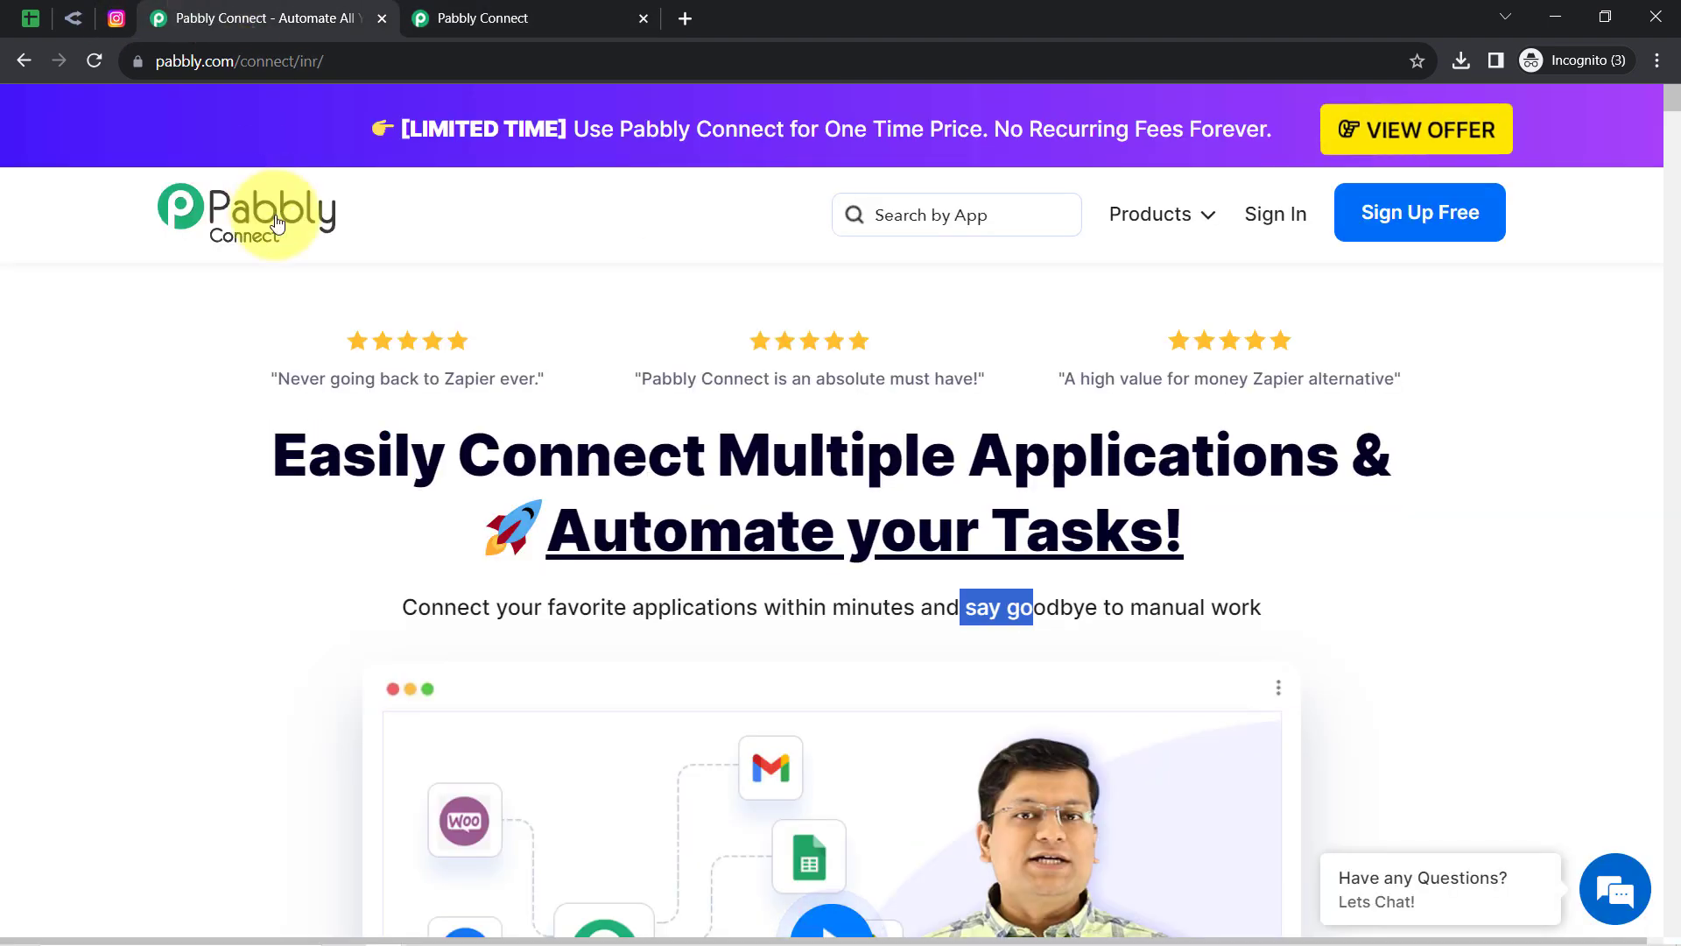
{"action": "left_click", "coordinate": [326, 480]}
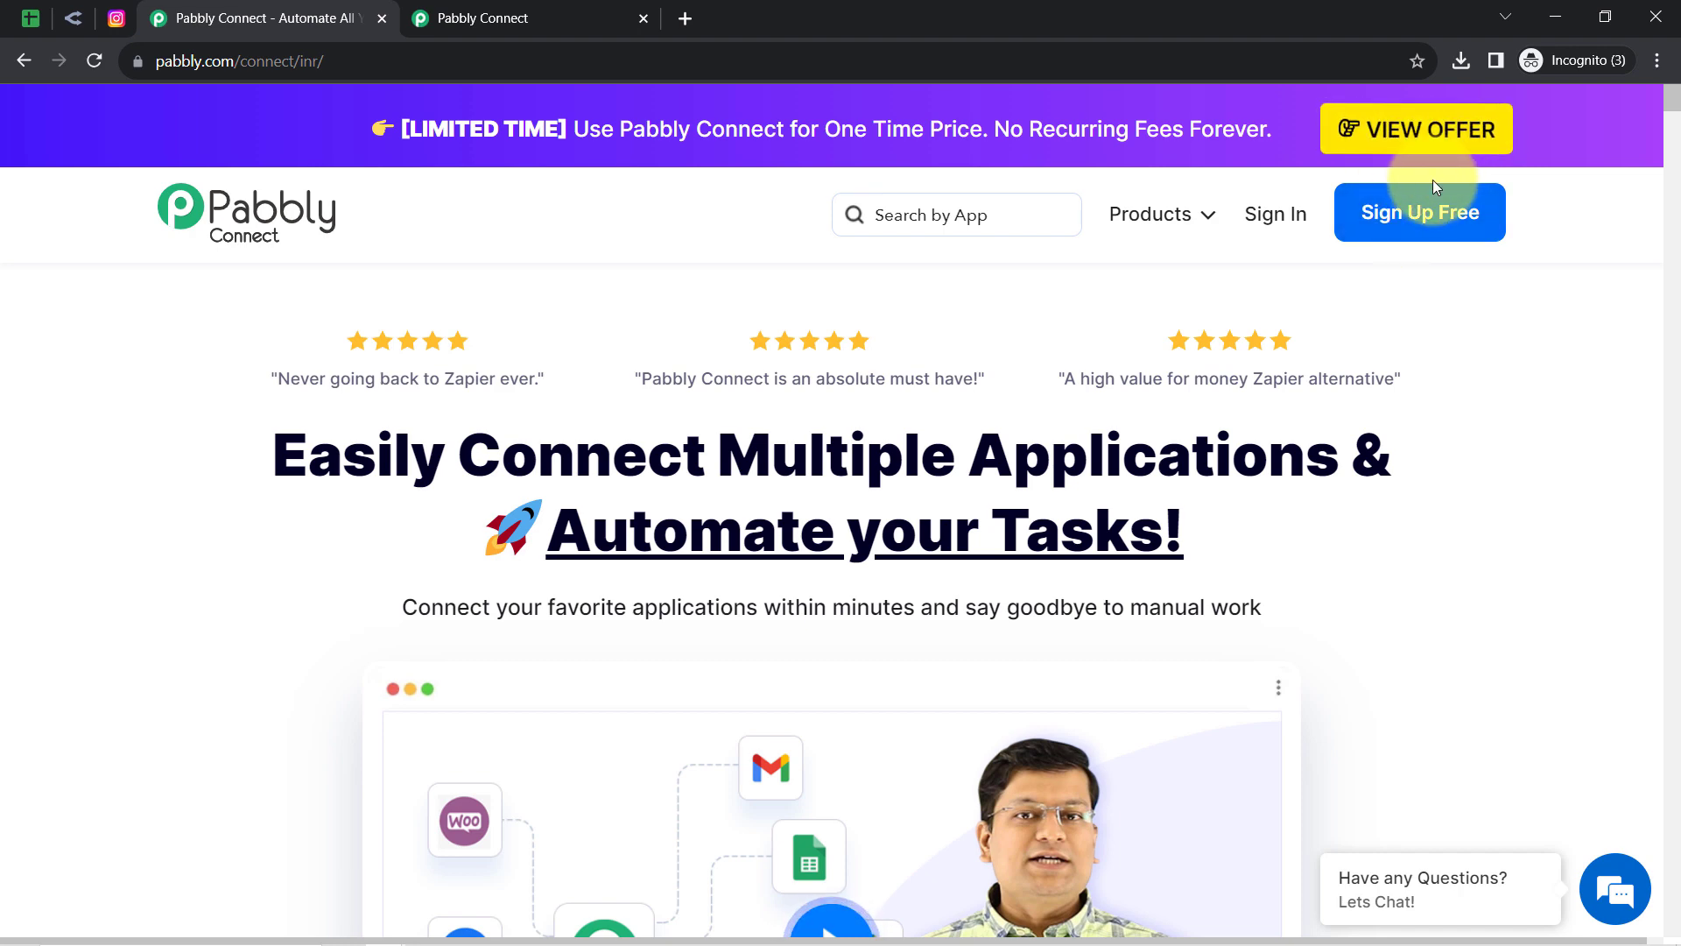
Step: Create a workflow named "Automate Instagram Post with OpenRouter" in the Main Workflows folder from the Pabbly Connect dashboard
{"action": "left_click", "coordinate": [528, 11]}
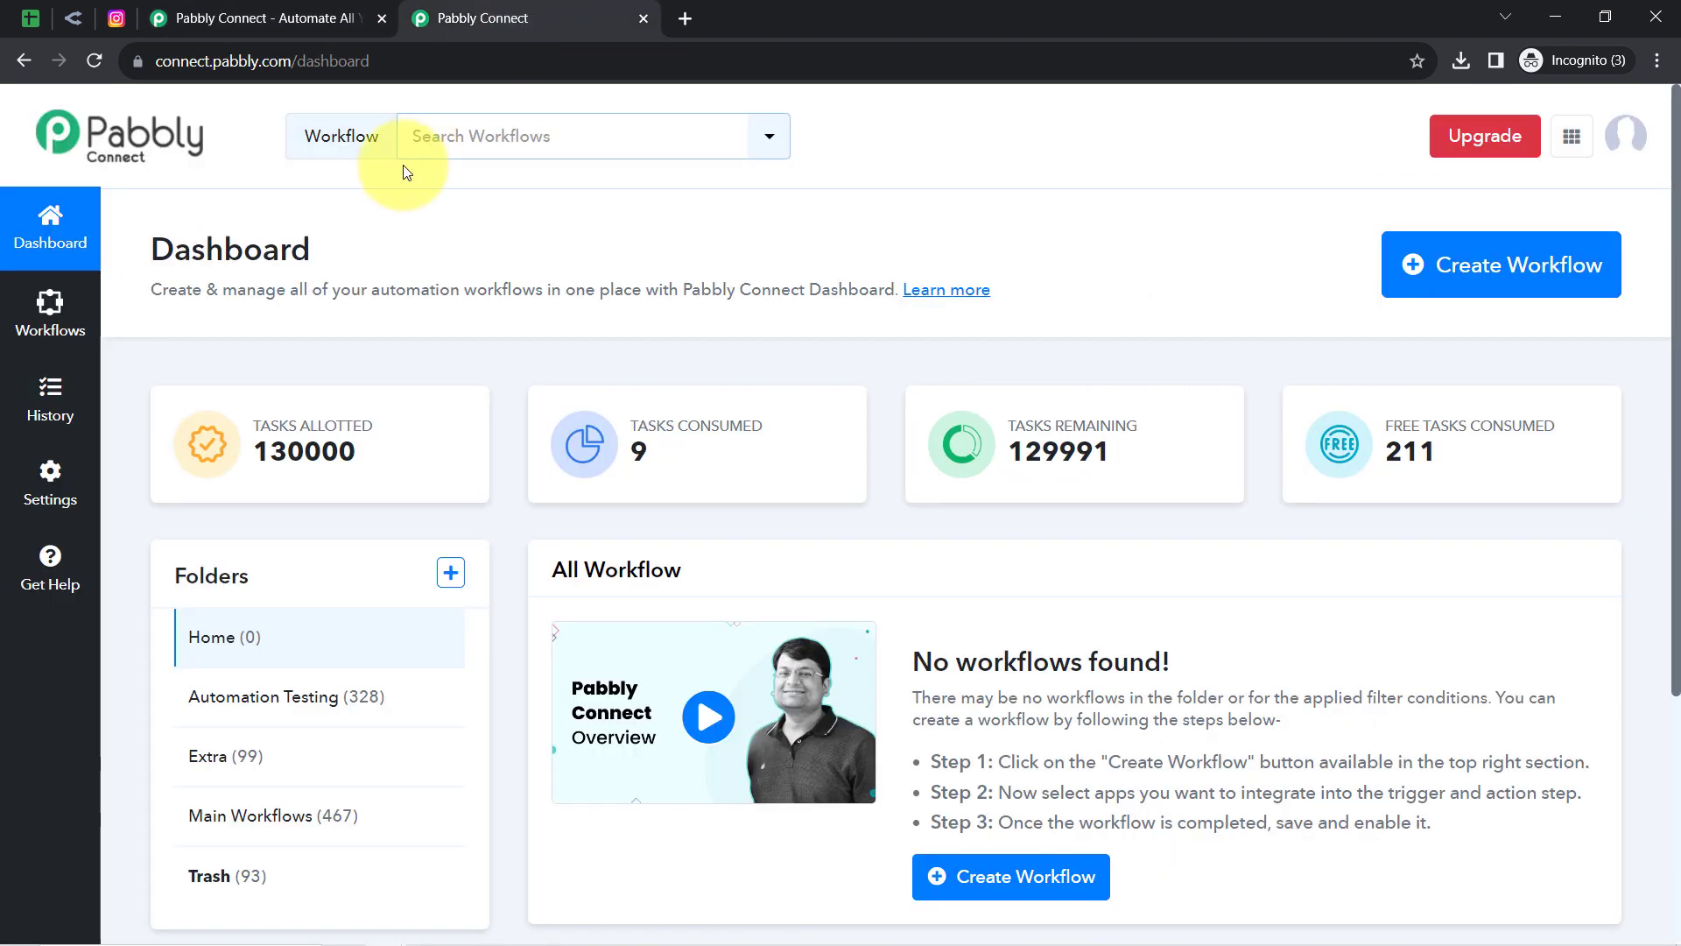
{"action": "double_click", "coordinate": [243, 248]}
{"action": "left_click", "coordinate": [1539, 273]}
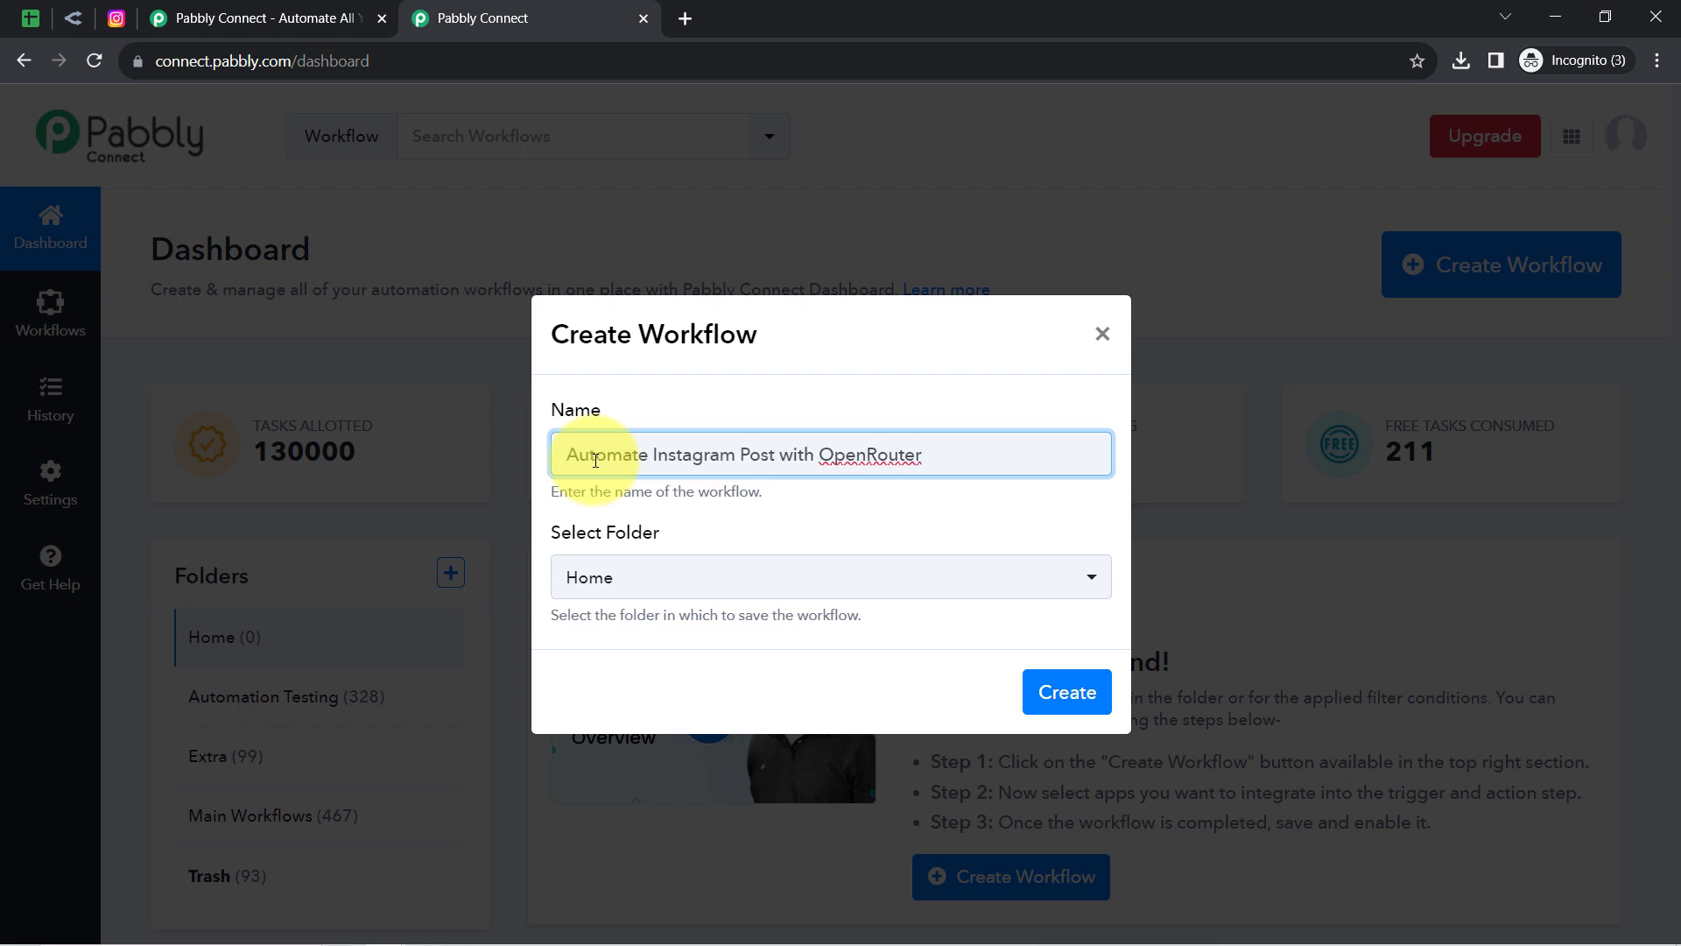
{"action": "left_click_drag", "start_coordinate": [610, 453], "coordinate": [700, 451]}
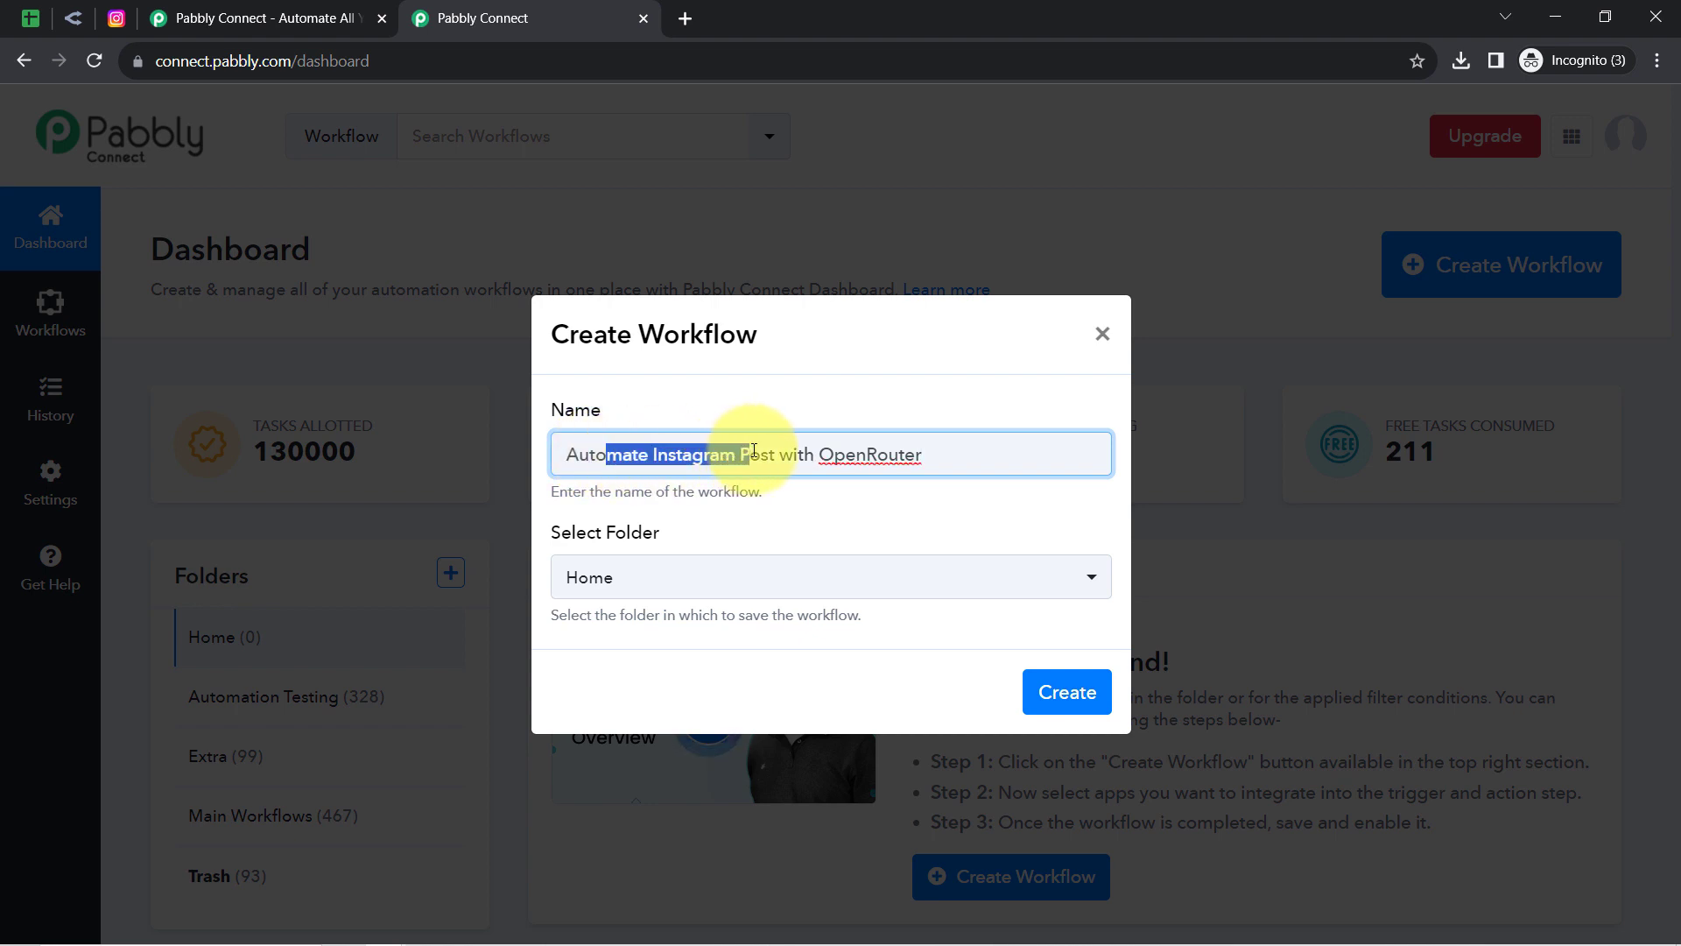
{"action": "left_click_drag", "start_coordinate": [807, 455], "coordinate": [901, 456]}
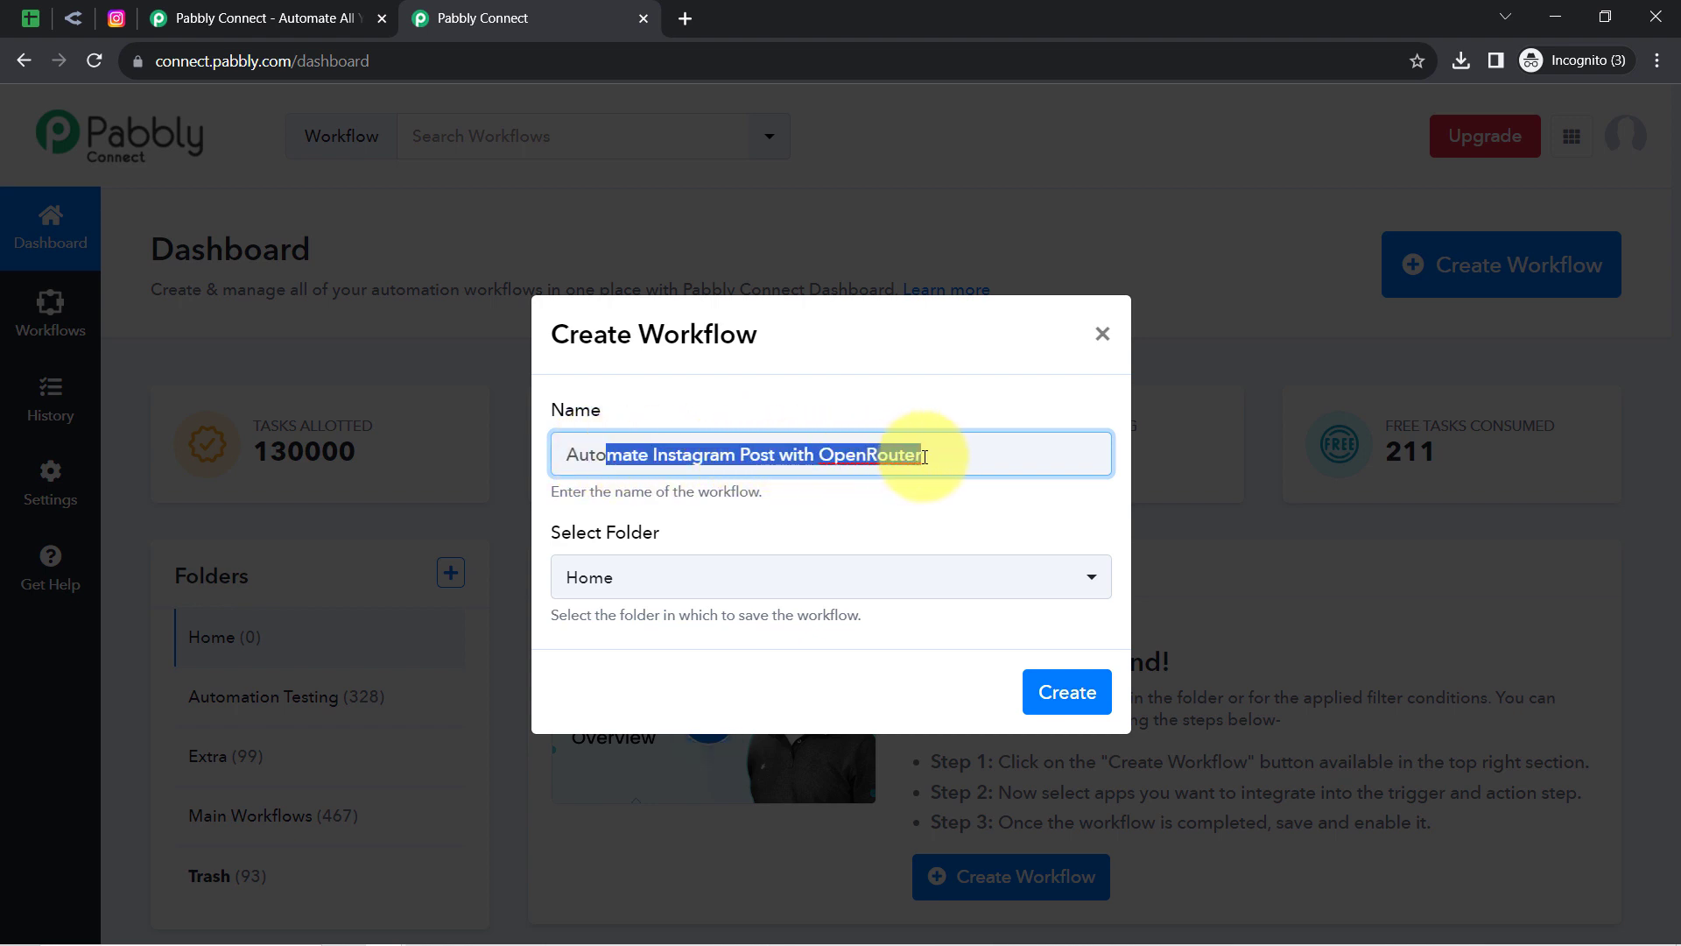
{"action": "left_click", "coordinate": [654, 581]}
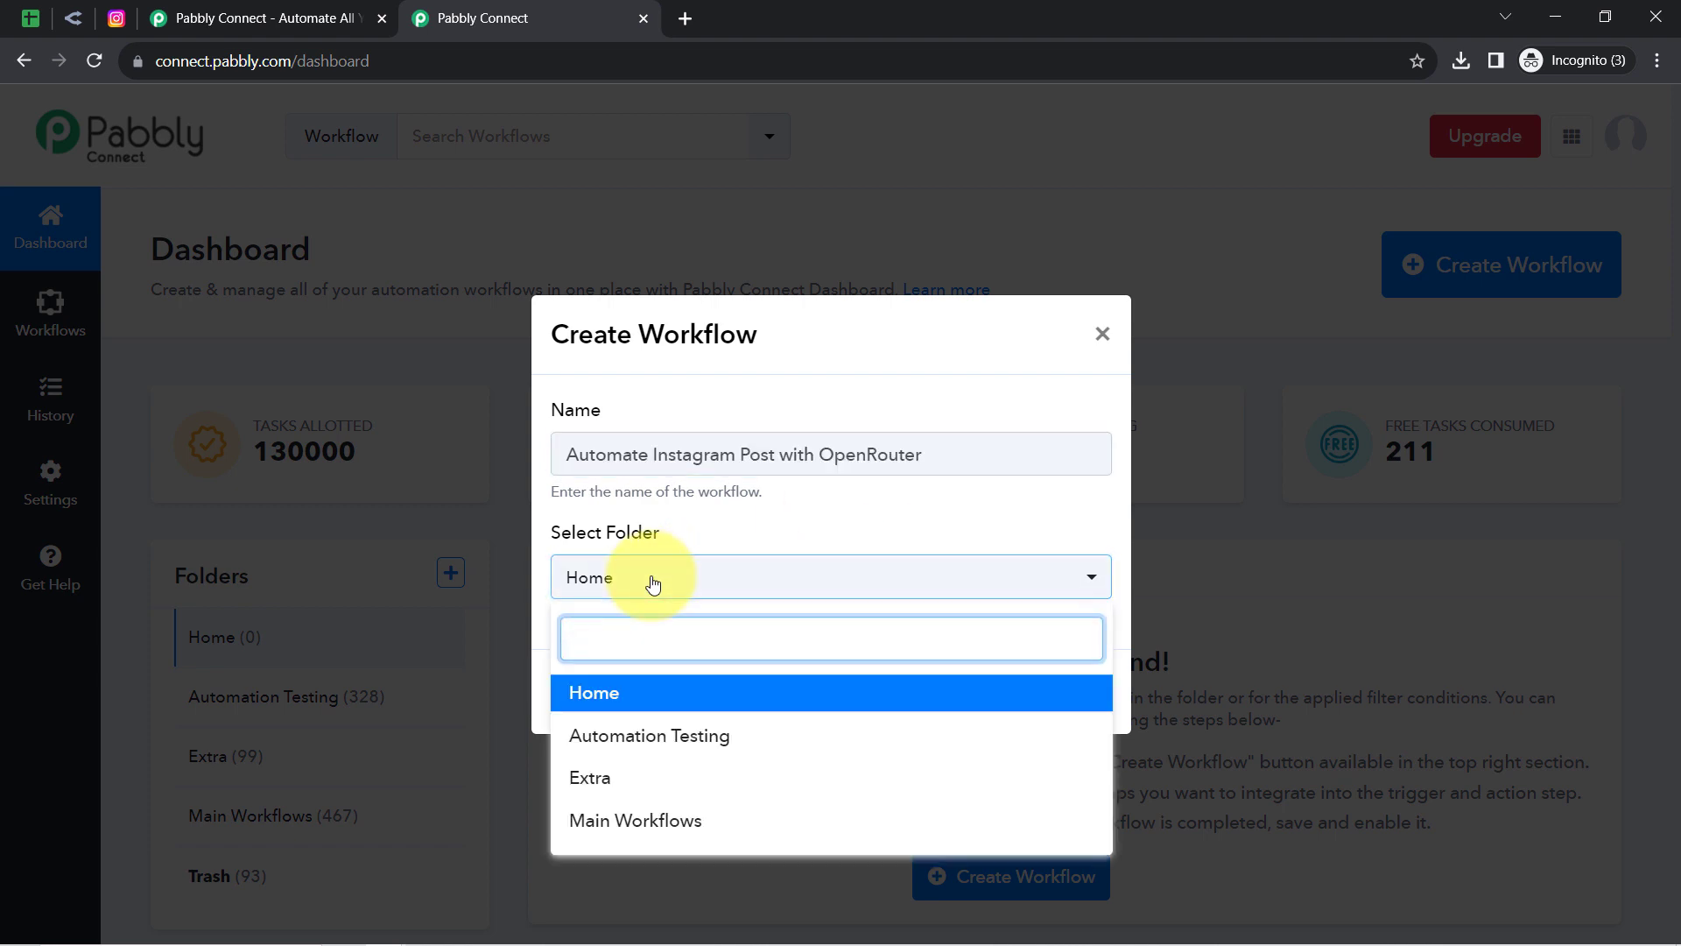
{"action": "left_click", "coordinate": [640, 823]}
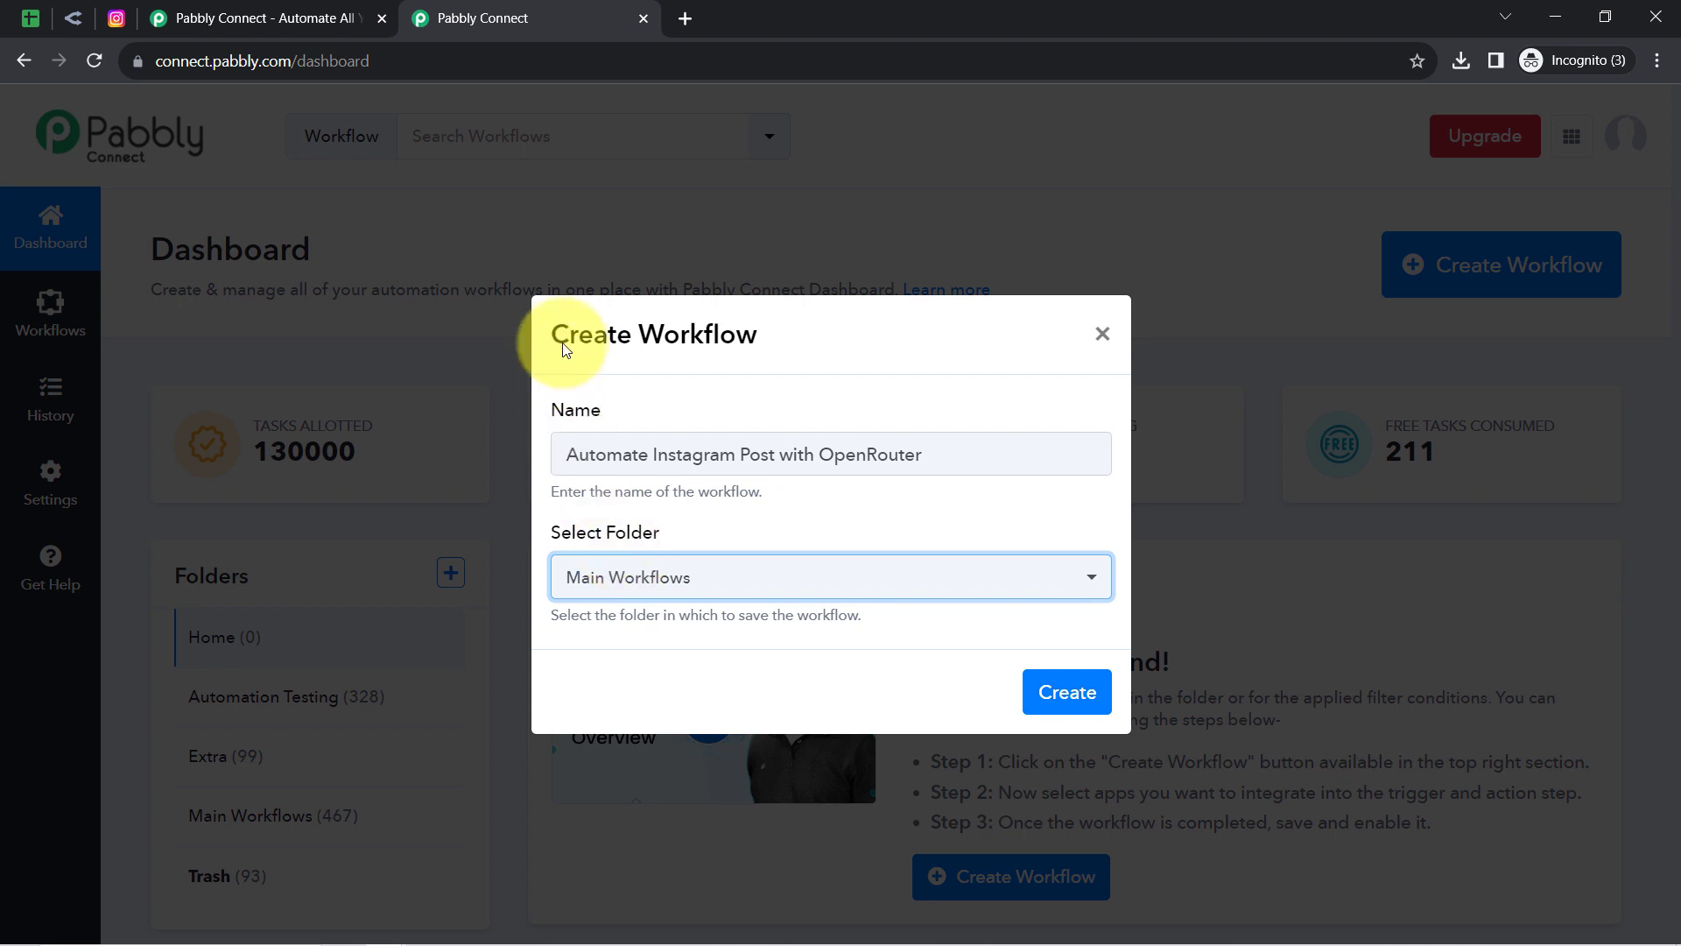
{"action": "left_click_drag", "start_coordinate": [594, 334], "coordinate": [797, 342]}
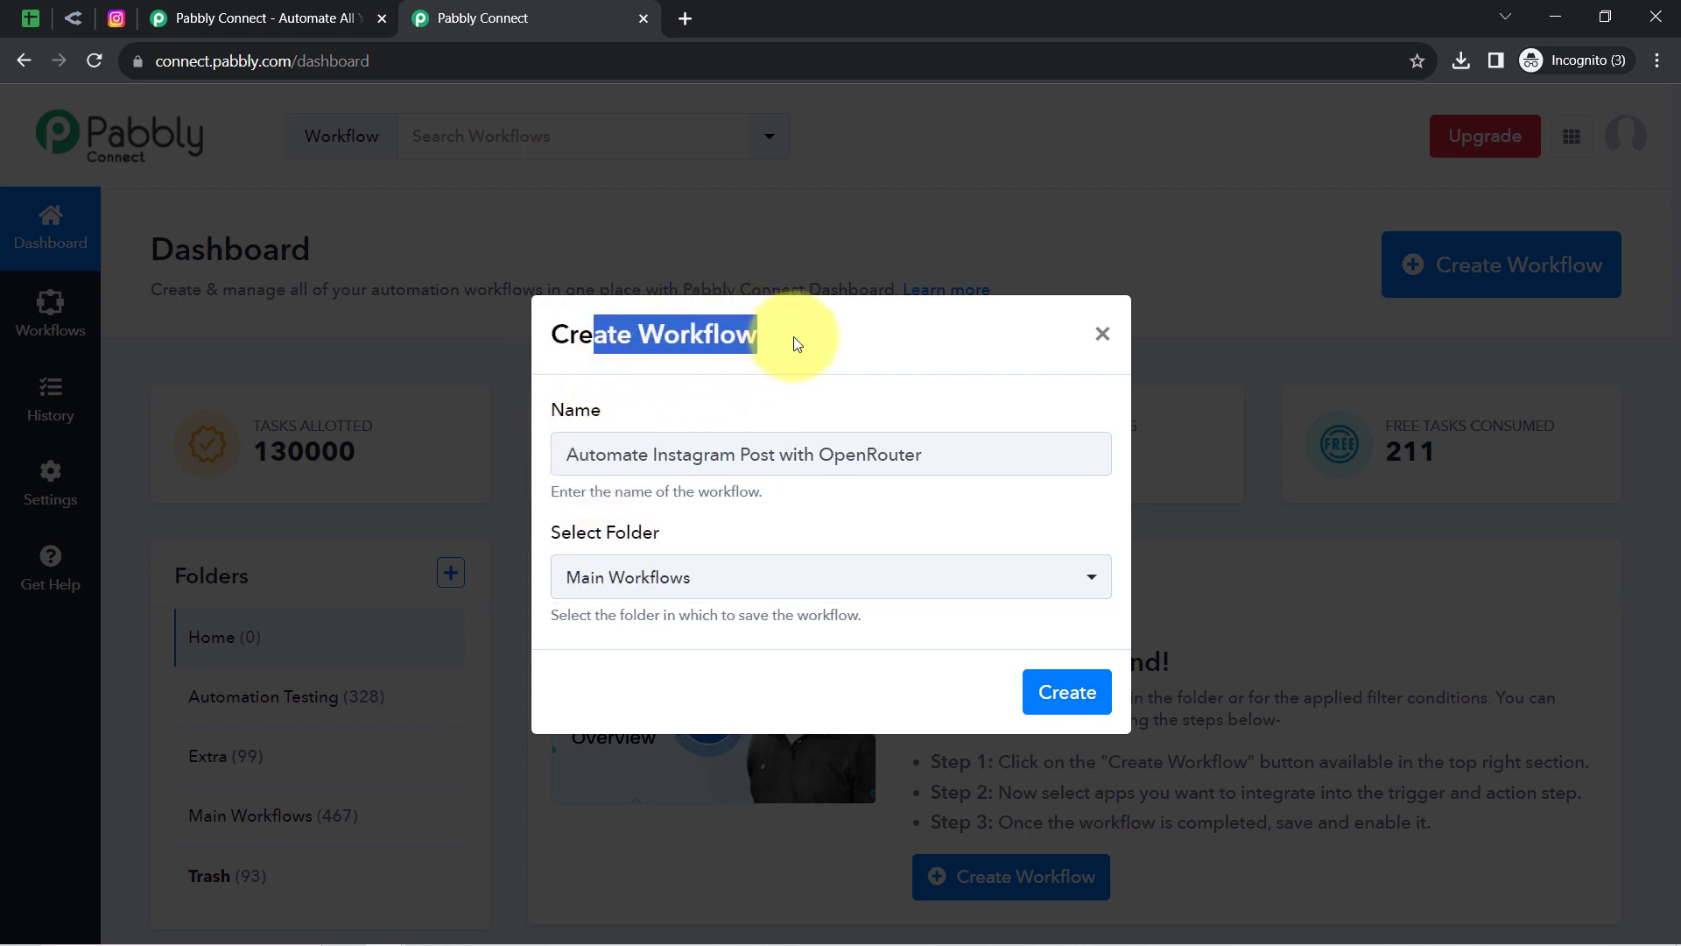
{"action": "left_click", "coordinate": [1048, 692]}
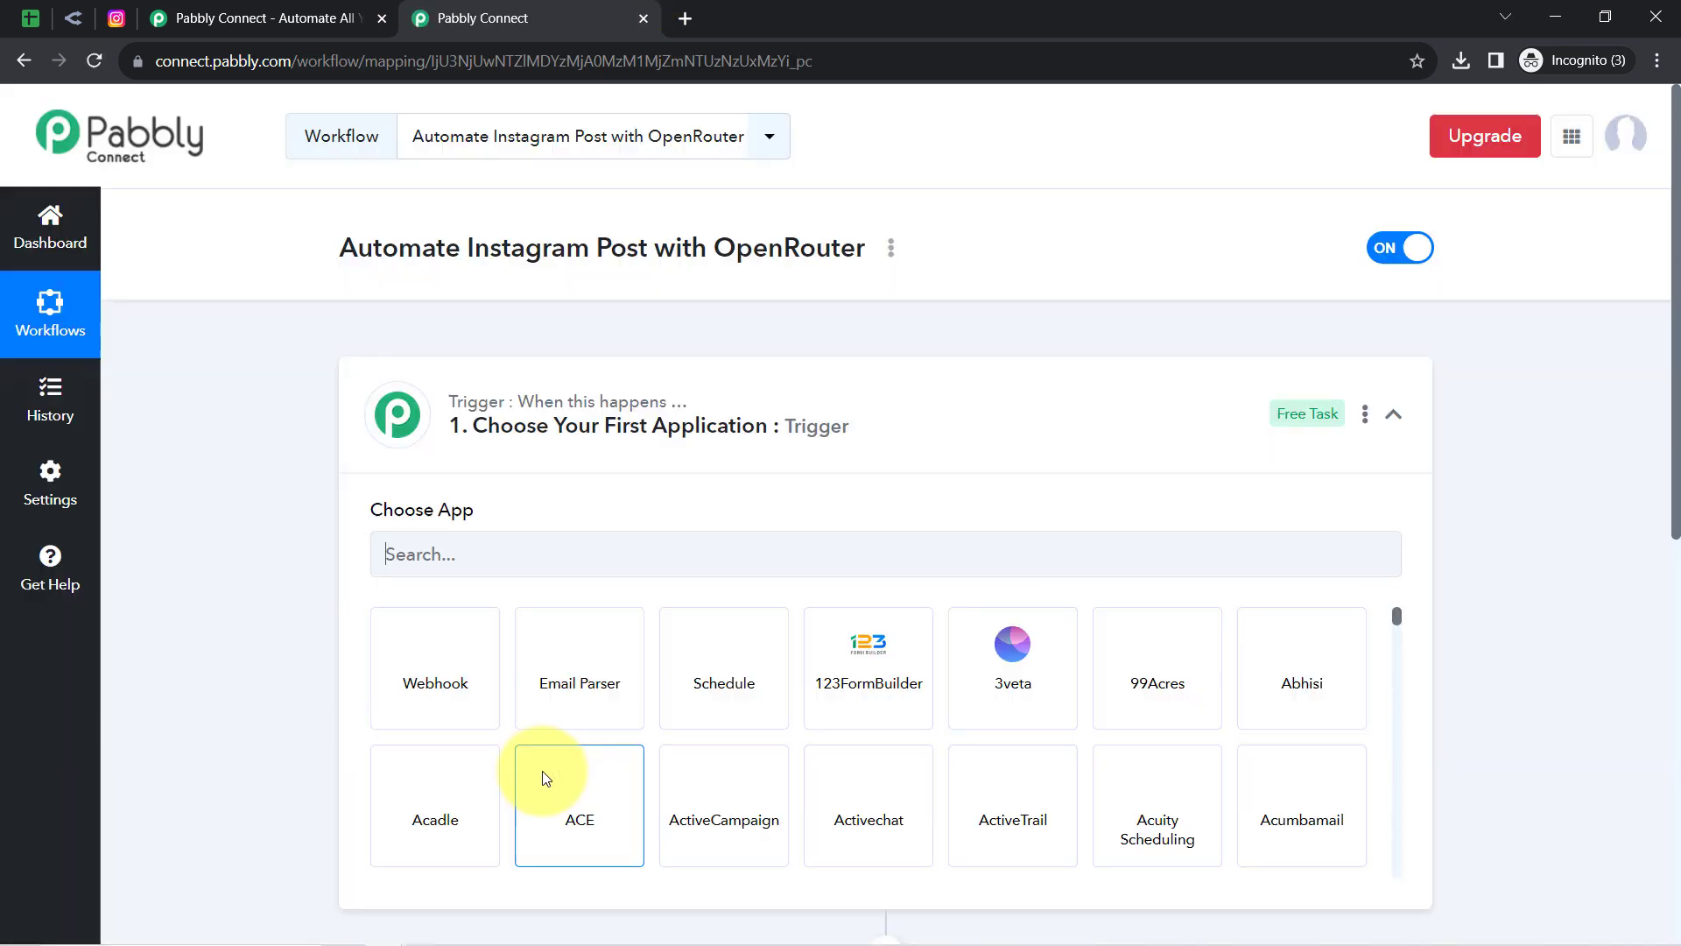
Step: Examine the workflow's trigger and action steps, along with the Instagram Posts sheet, the OpenRouter site and the Instagram profile
{"action": "left_click", "coordinate": [404, 431]}
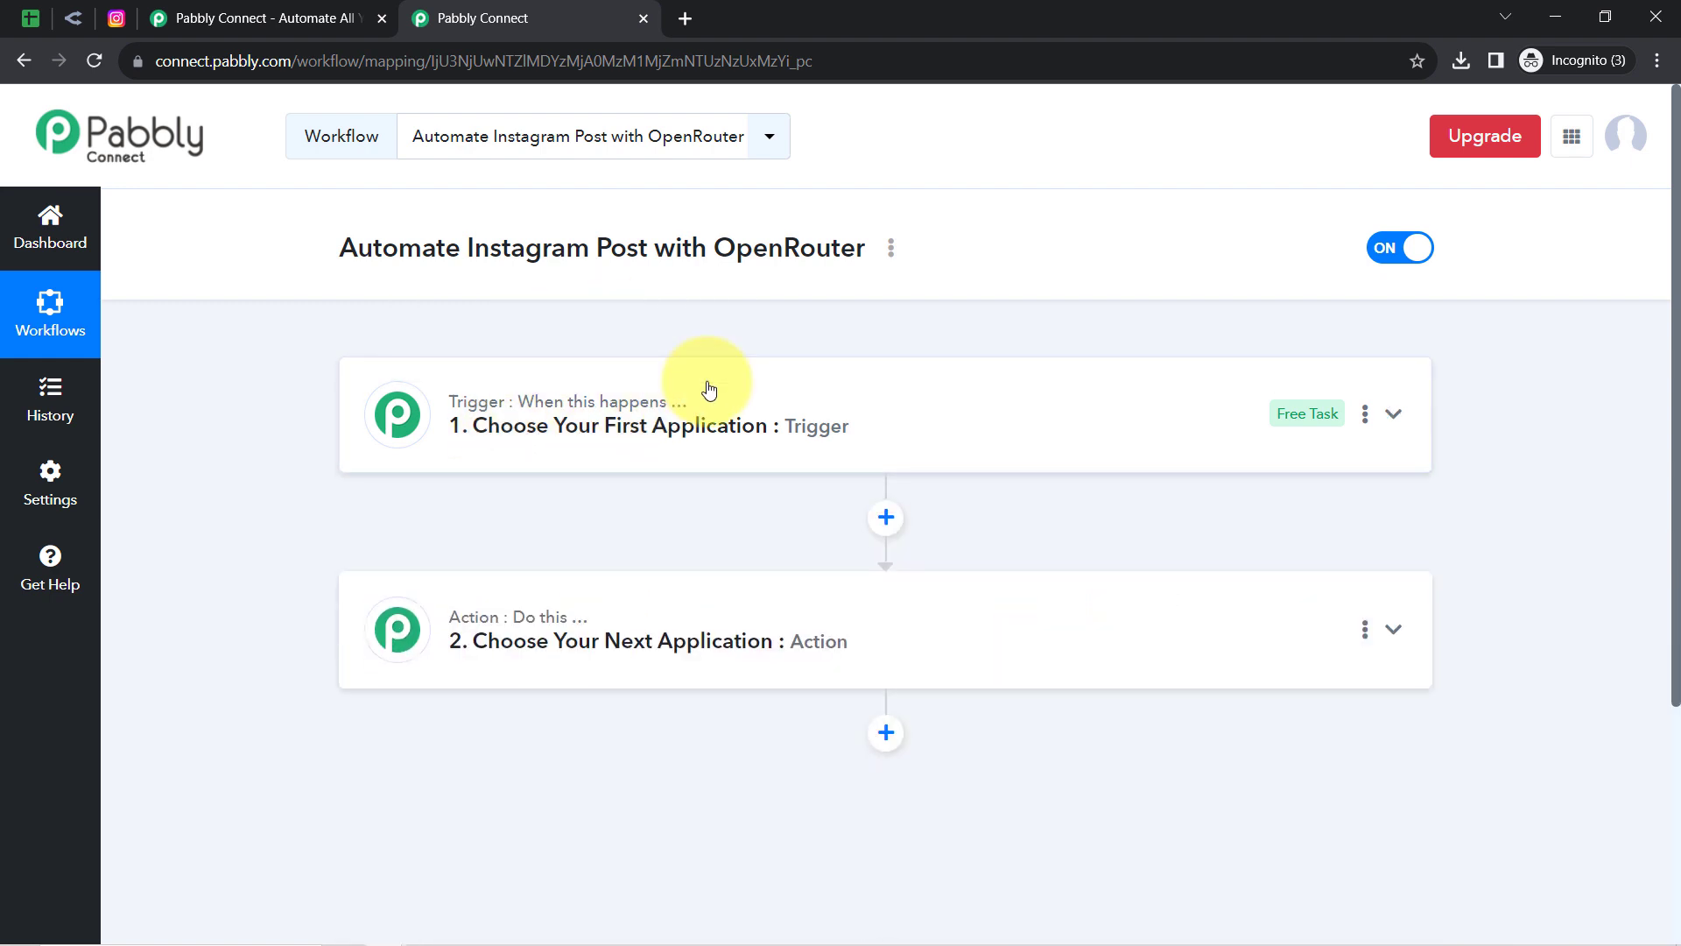
{"action": "mouse_move", "coordinate": [510, 408]}
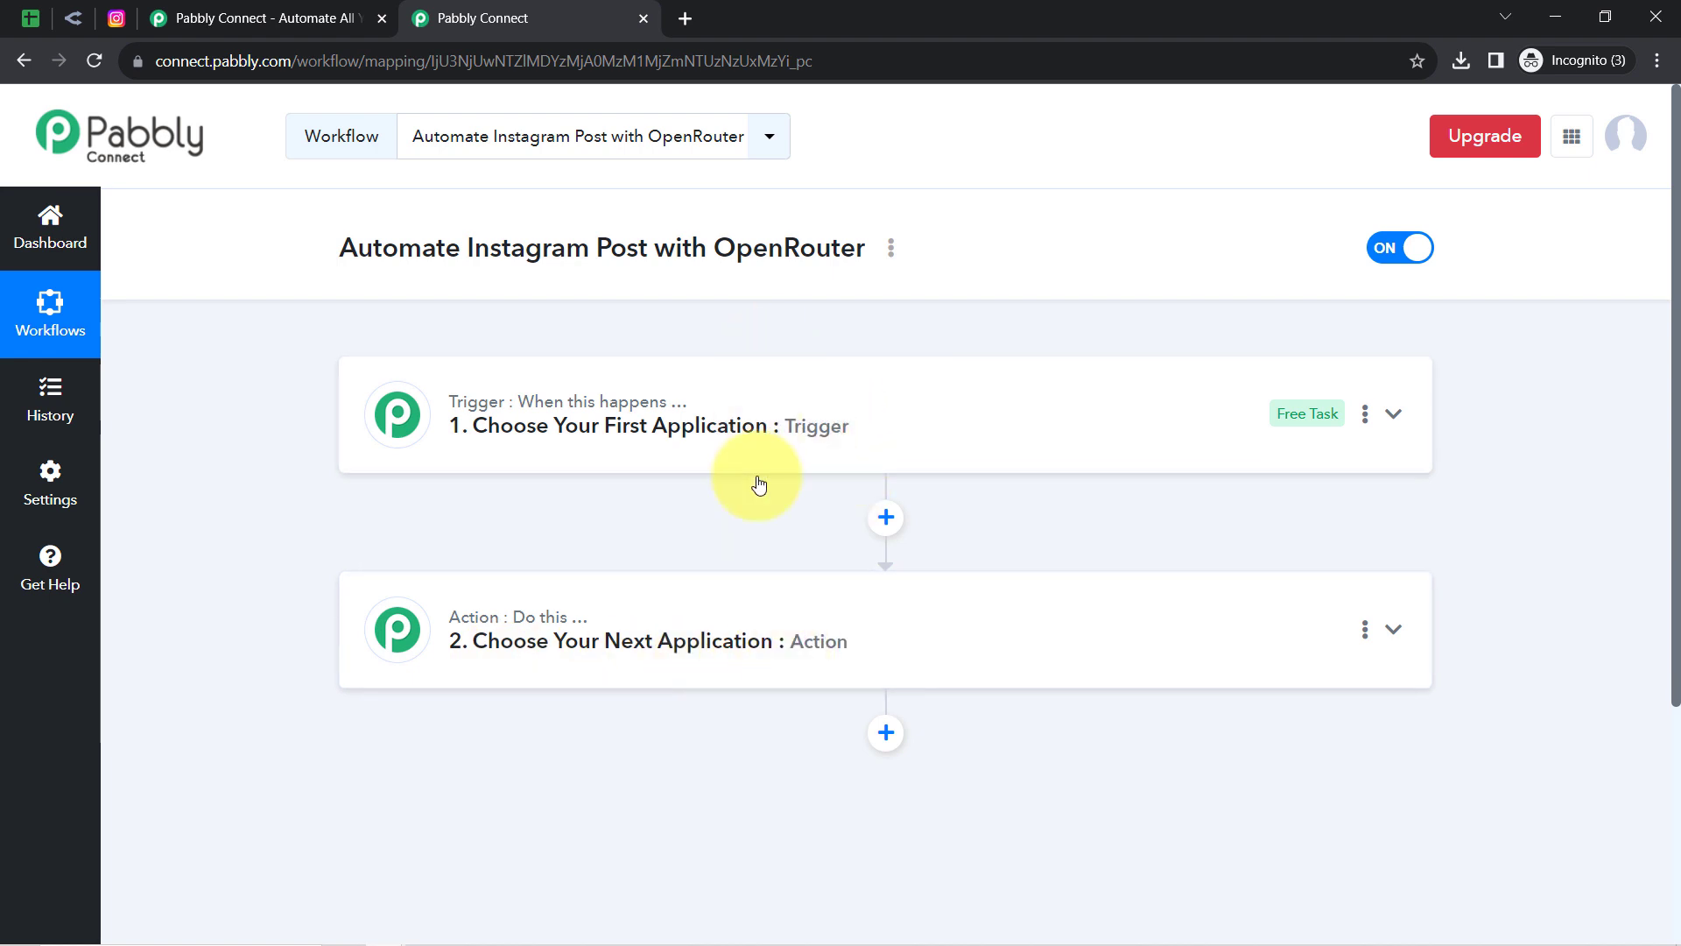
{"action": "left_click", "coordinate": [716, 462]}
{"action": "left_click_drag", "start_coordinate": [341, 252], "coordinate": [802, 246]}
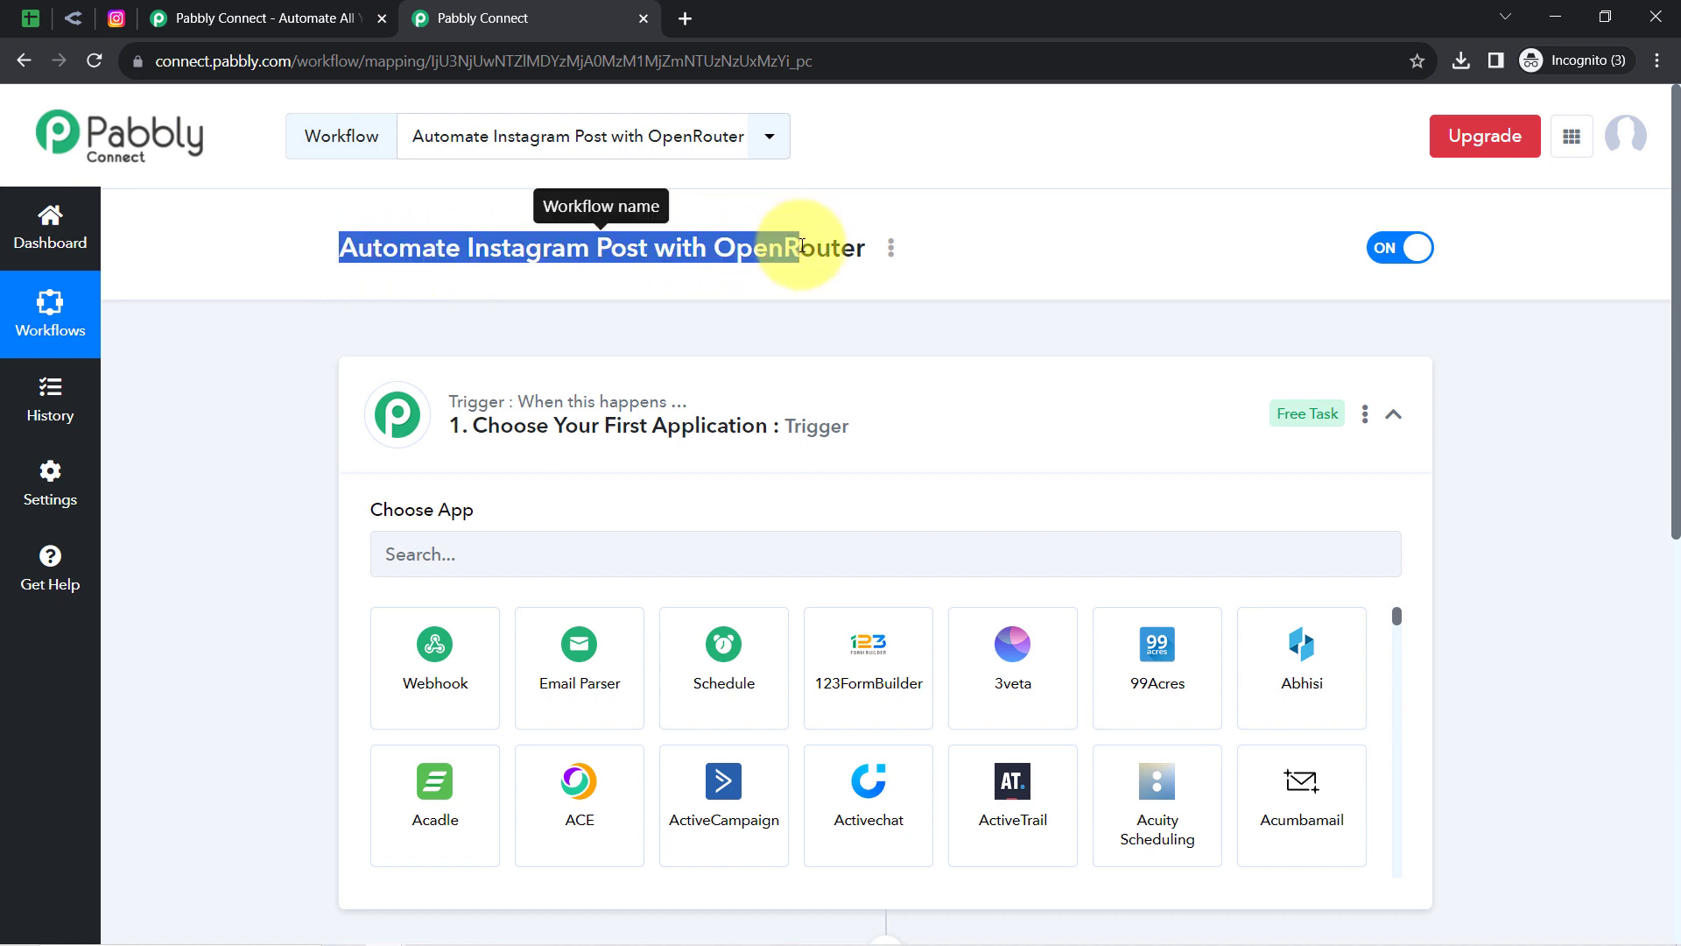
{"action": "left_click", "coordinate": [30, 18]}
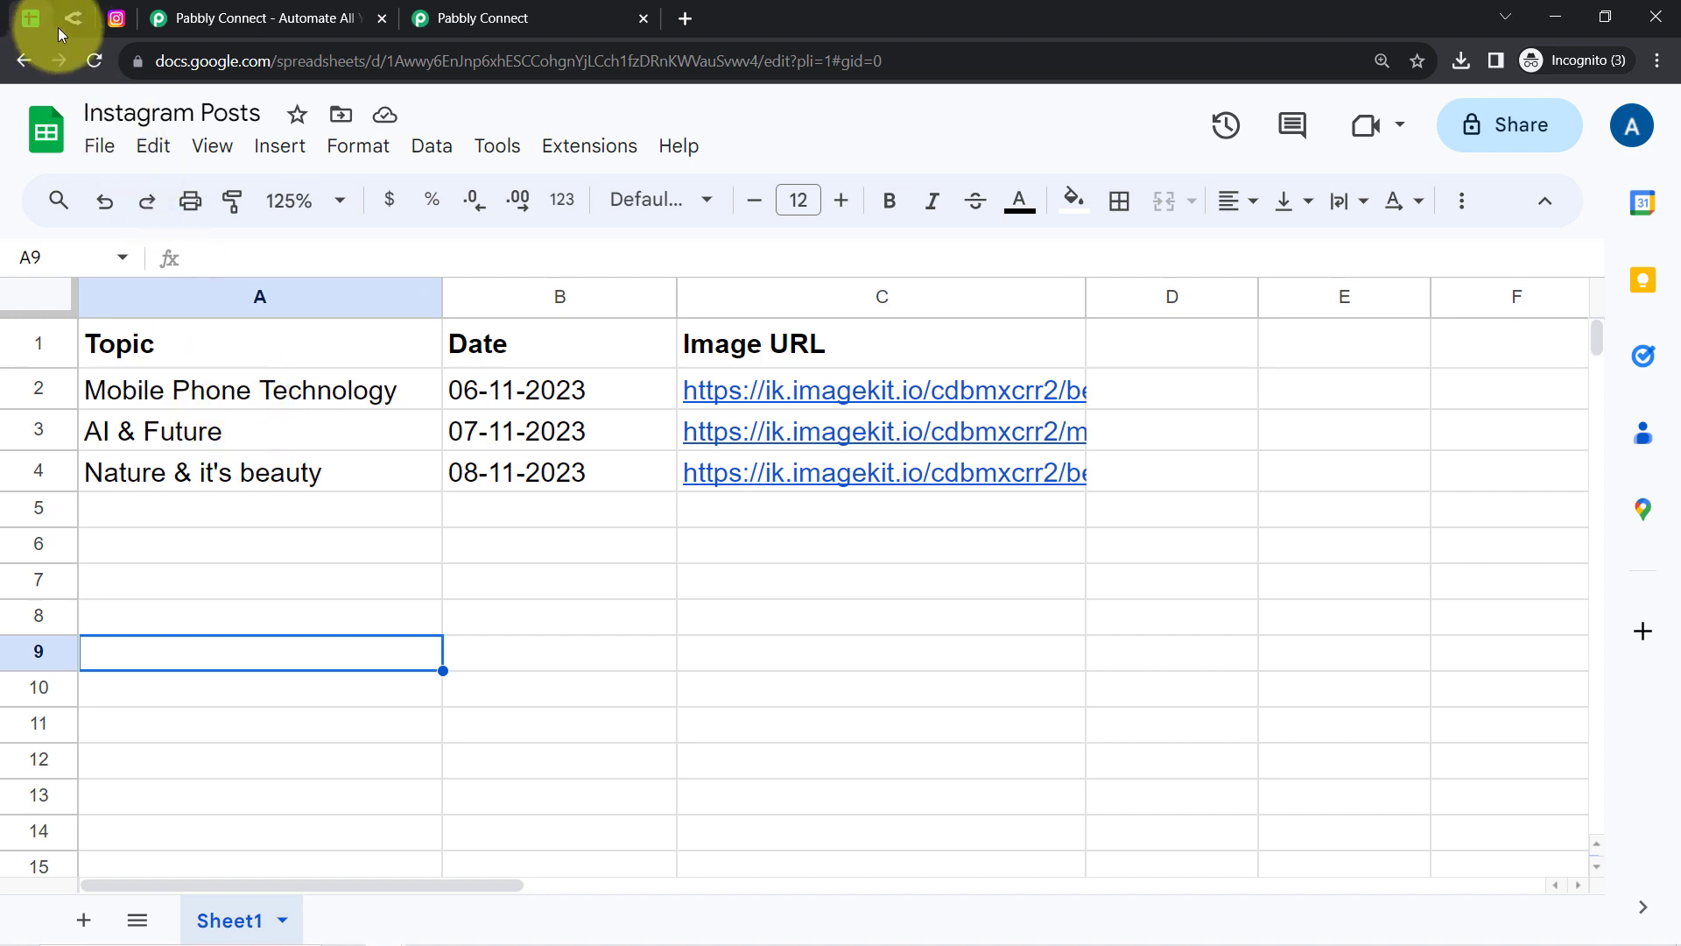
{"action": "left_click", "coordinate": [75, 13]}
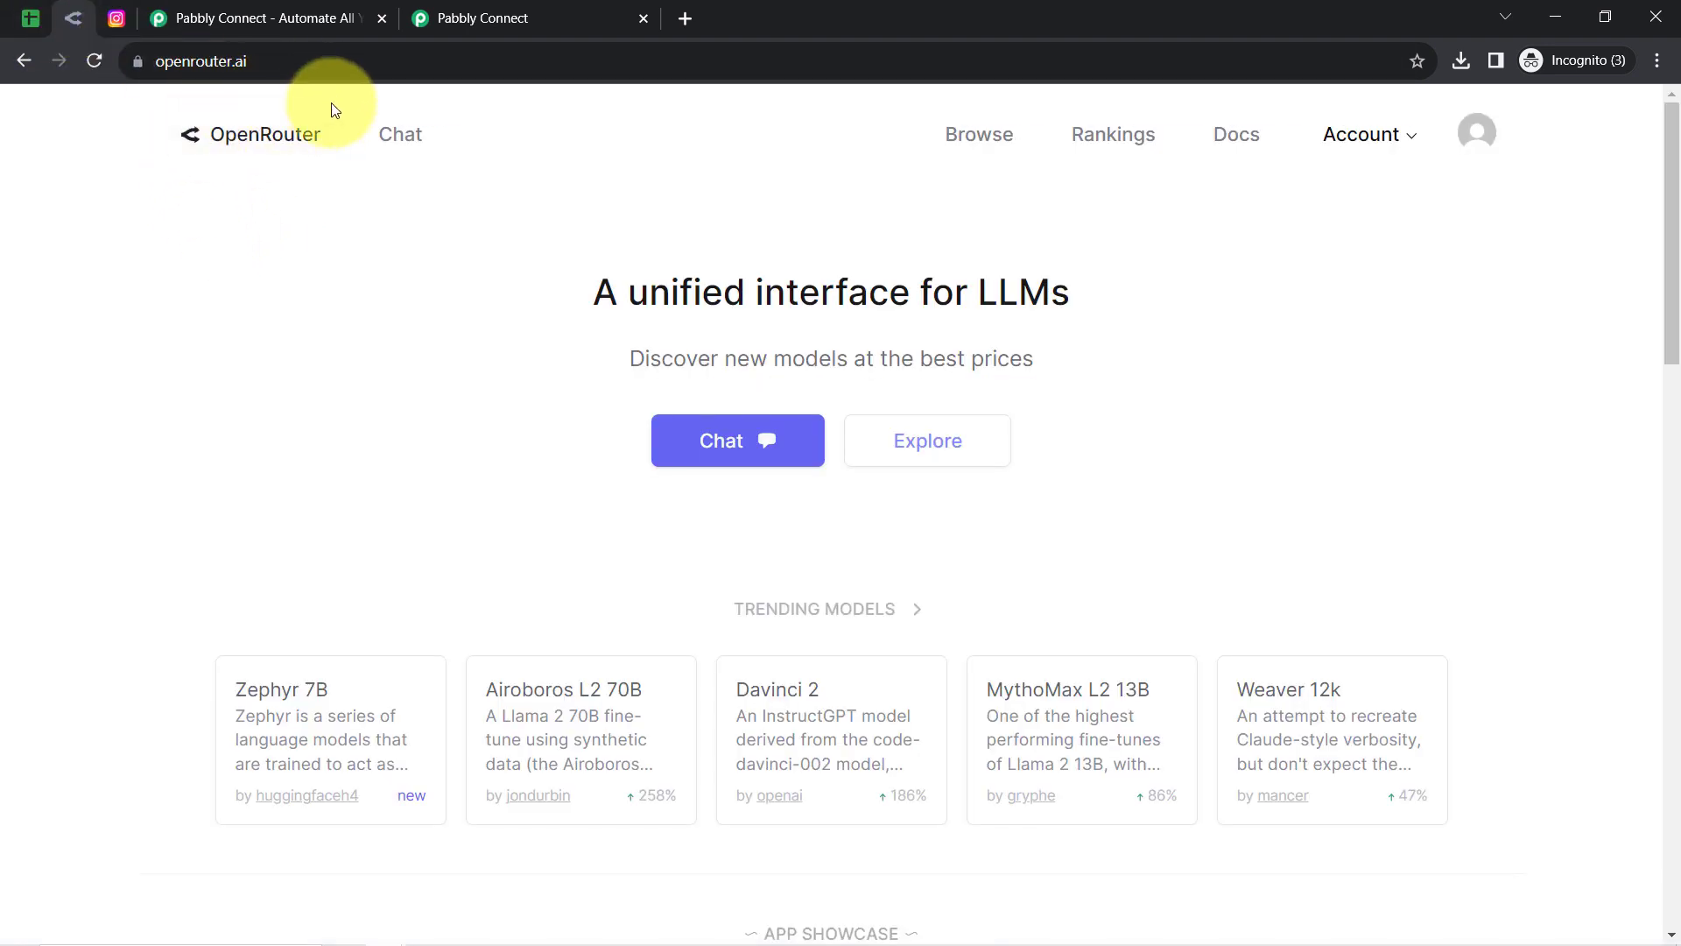
{"action": "left_click", "coordinate": [112, 18]}
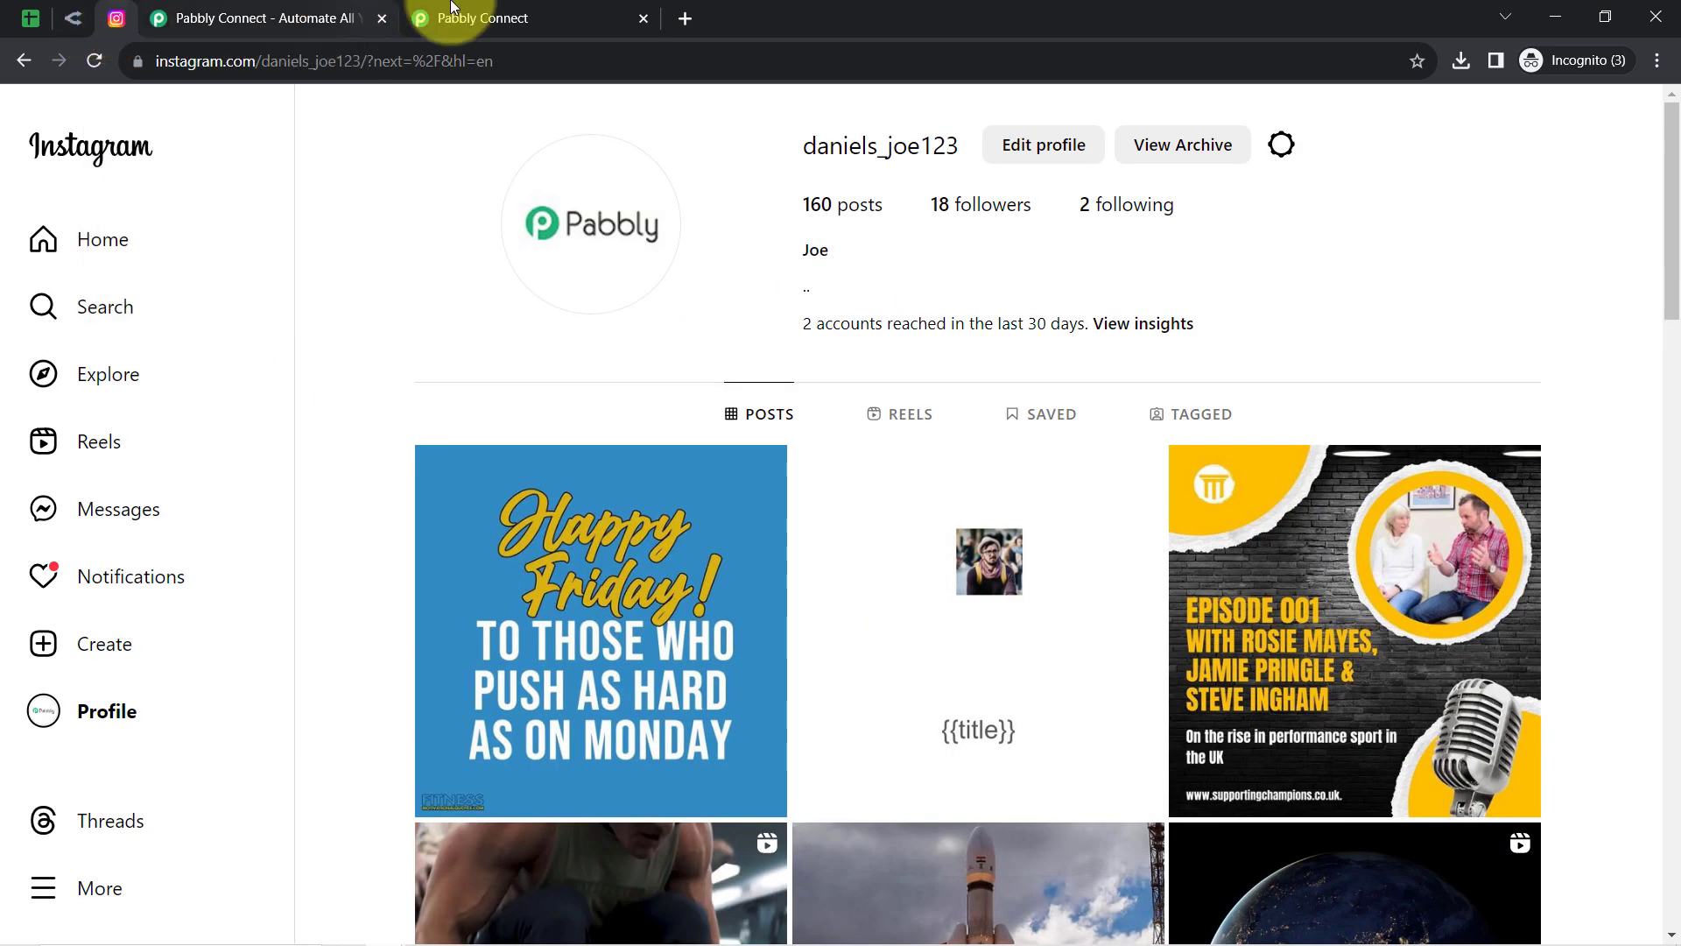
Step: Switch back to the Pabbly Connect workflow and choose Schedule by Pabbly as the trigger application
{"action": "left_click", "coordinate": [517, 17]}
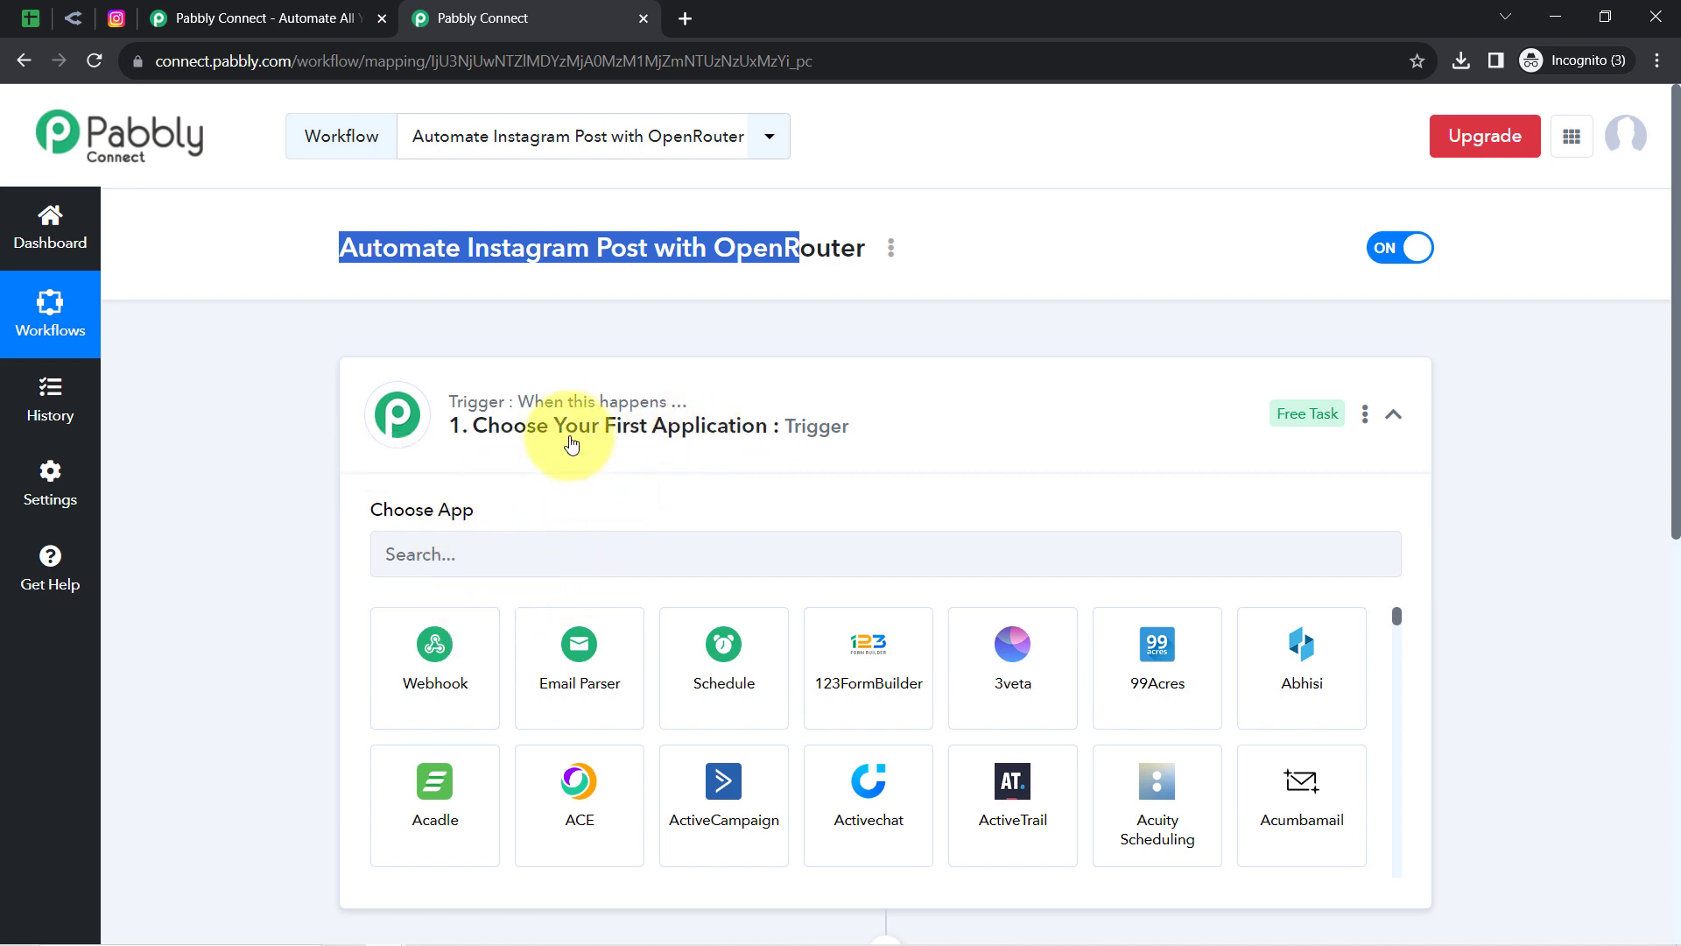
{"action": "left_click", "coordinate": [486, 553]}
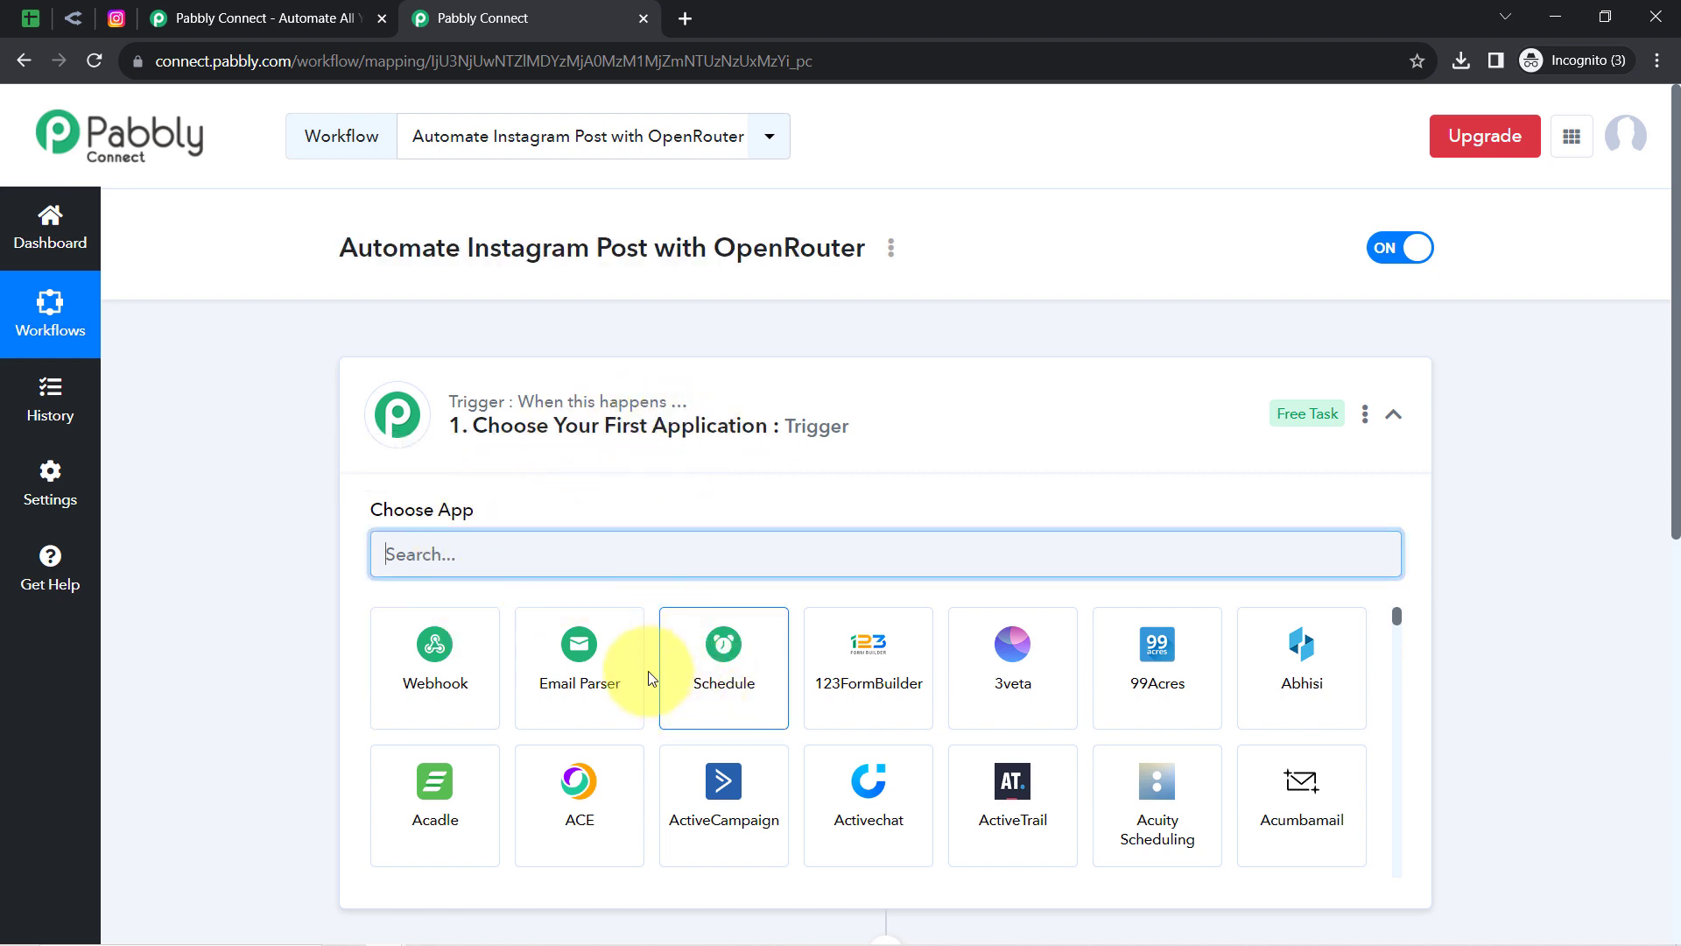
{"action": "left_click", "coordinate": [716, 643]}
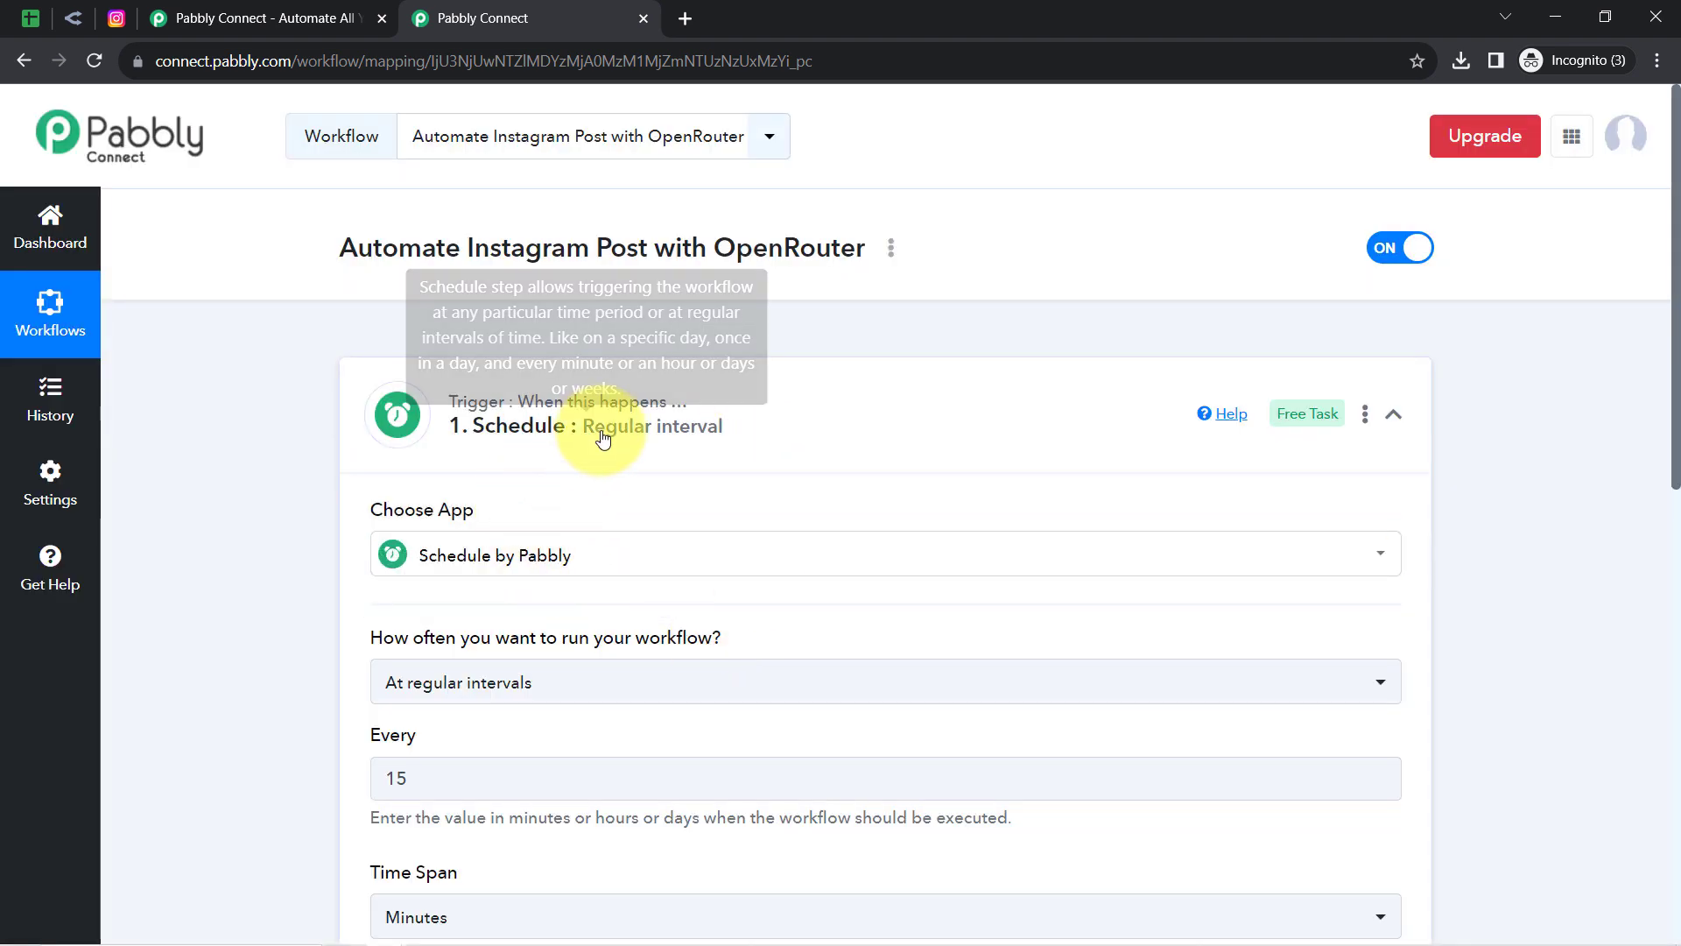
{"action": "mouse_move", "coordinate": [429, 422]}
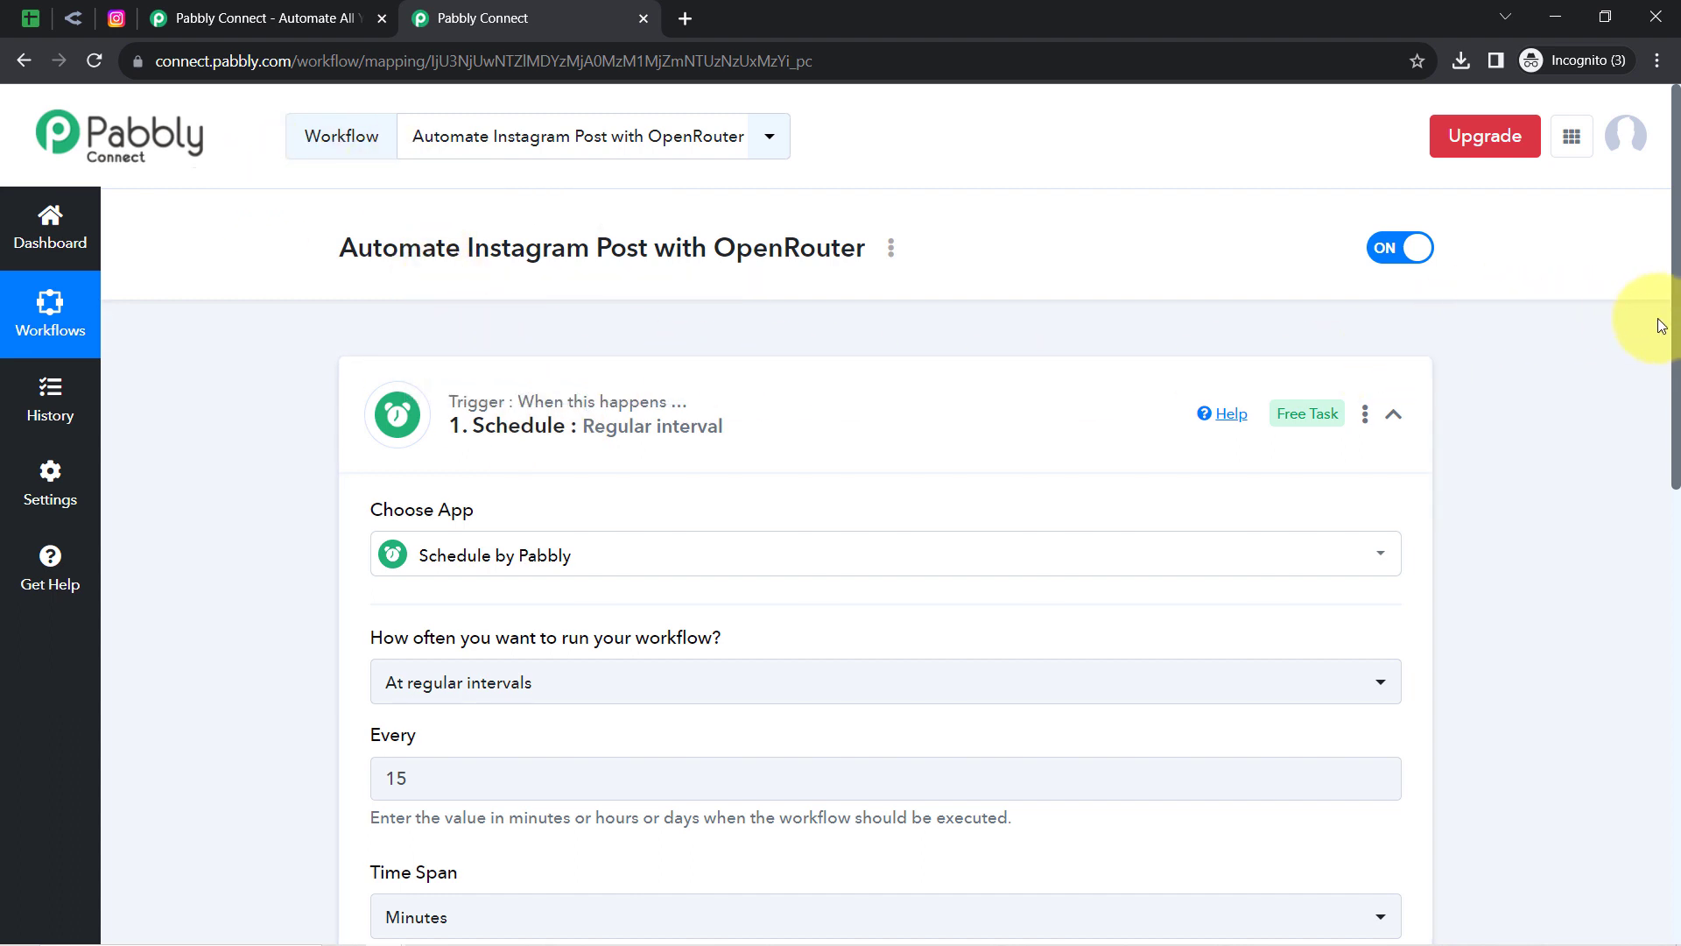
Step: Schedule the workflow to run every day at 12:20 PM and save the trigger
{"action": "left_click_drag", "start_coordinate": [1676, 326], "coordinate": [1665, 383]}
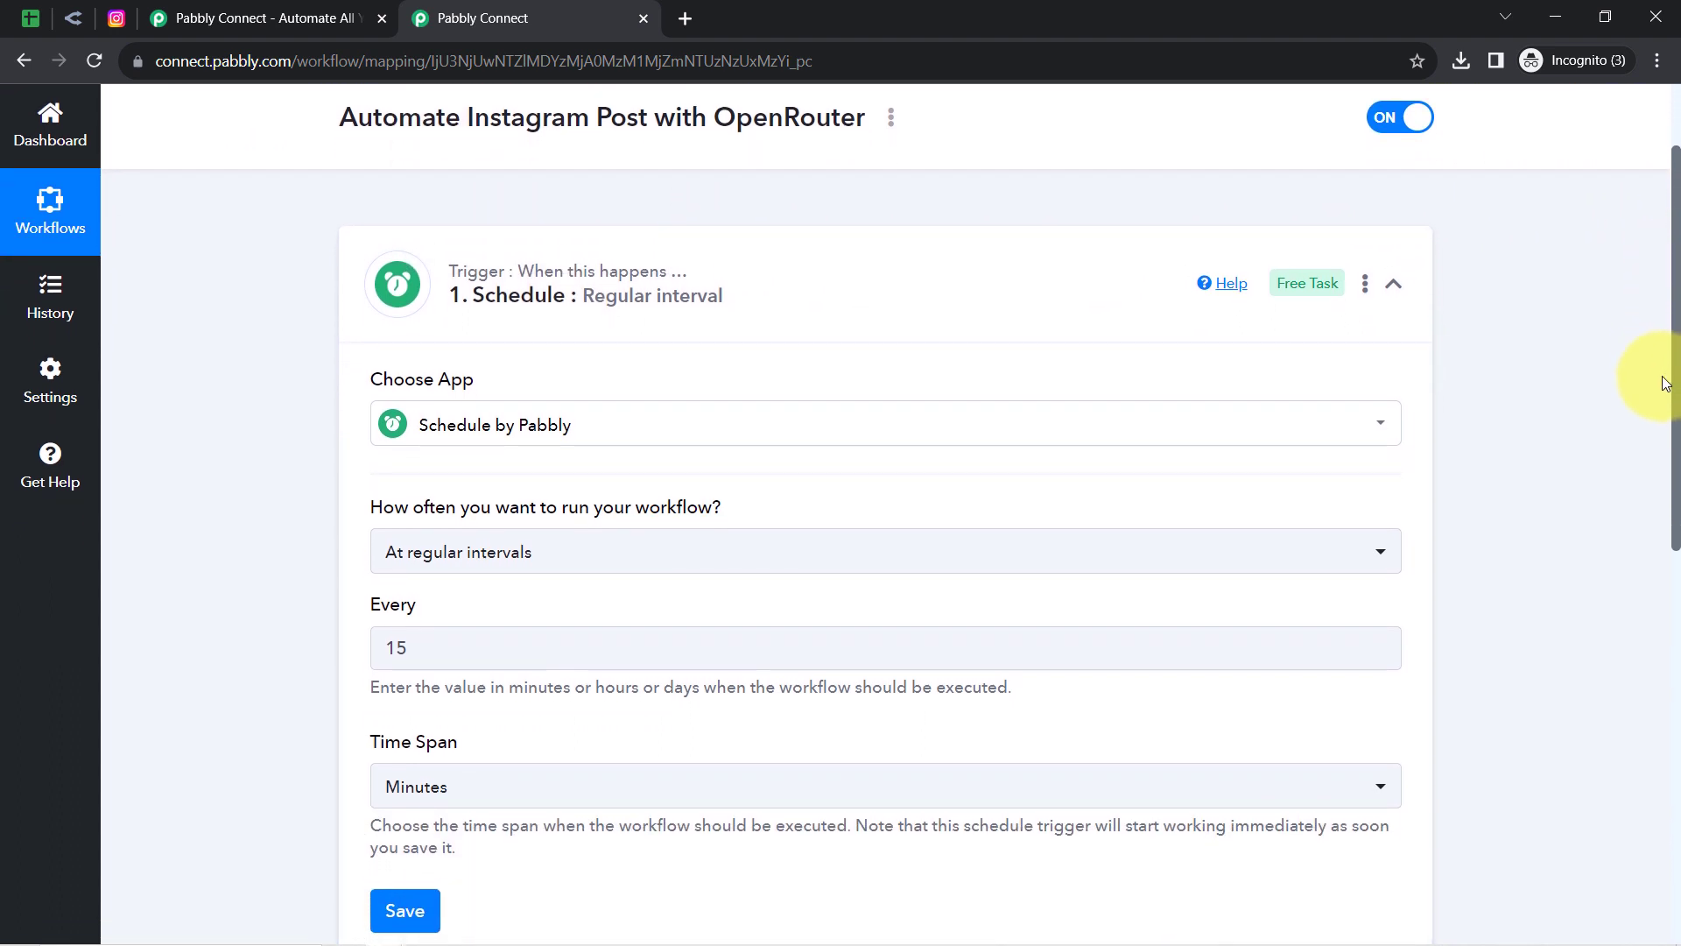
{"action": "left_click_drag", "start_coordinate": [383, 510], "coordinate": [557, 541]}
{"action": "left_click", "coordinate": [557, 542]}
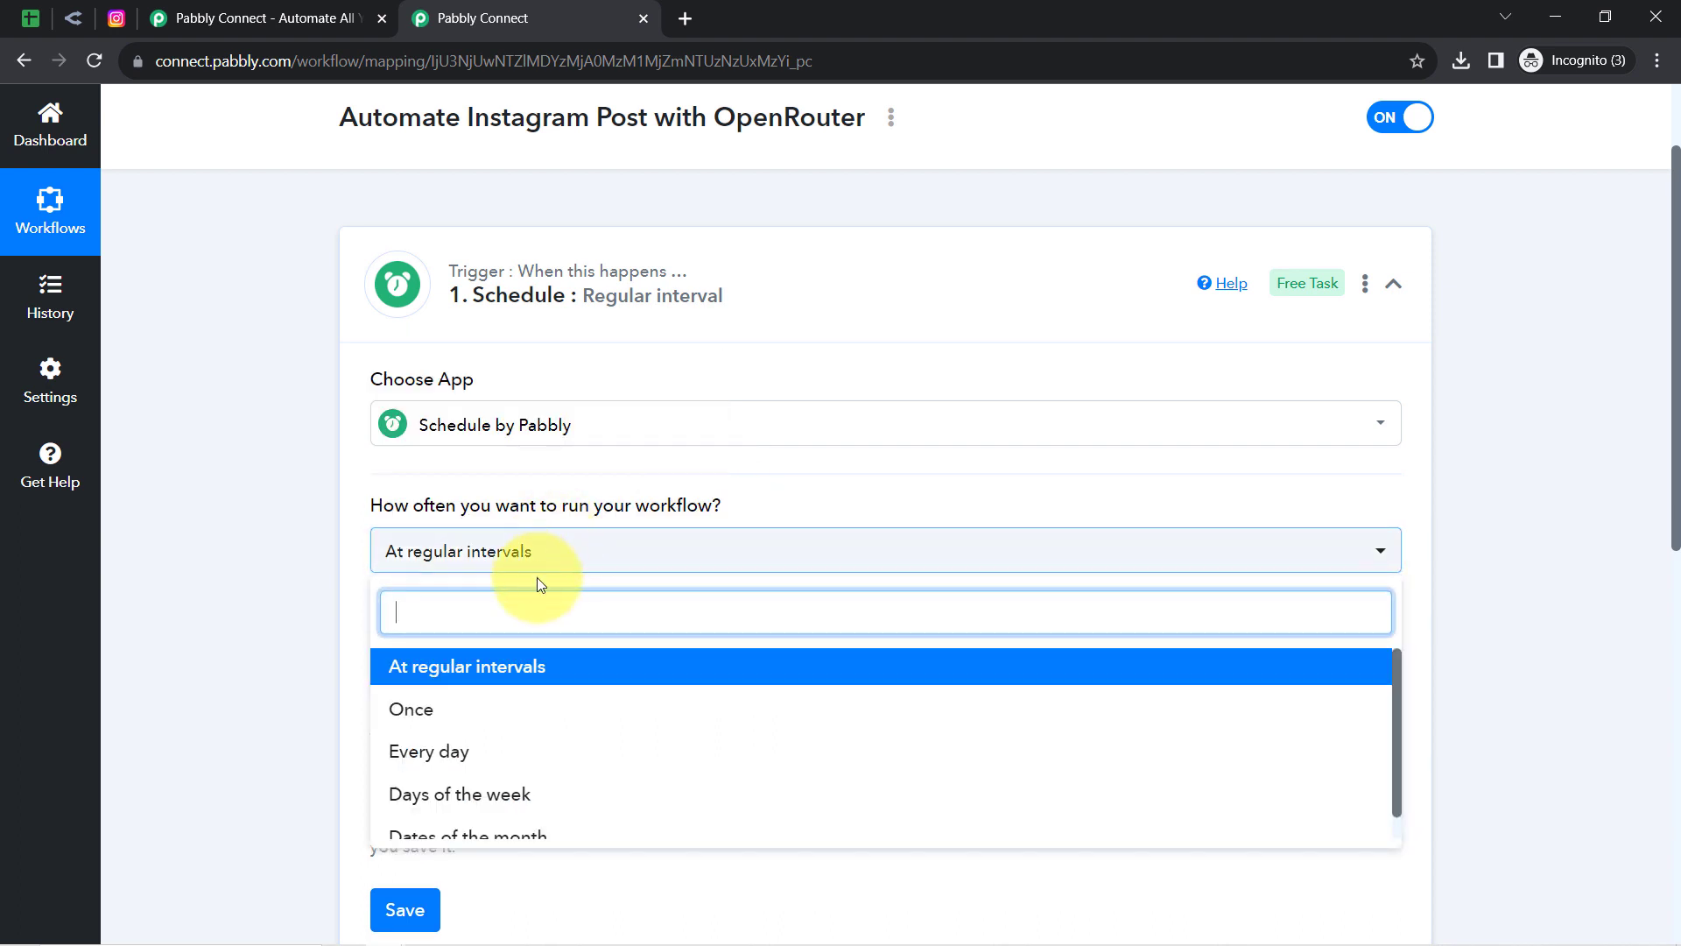
{"action": "left_click", "coordinate": [412, 749]}
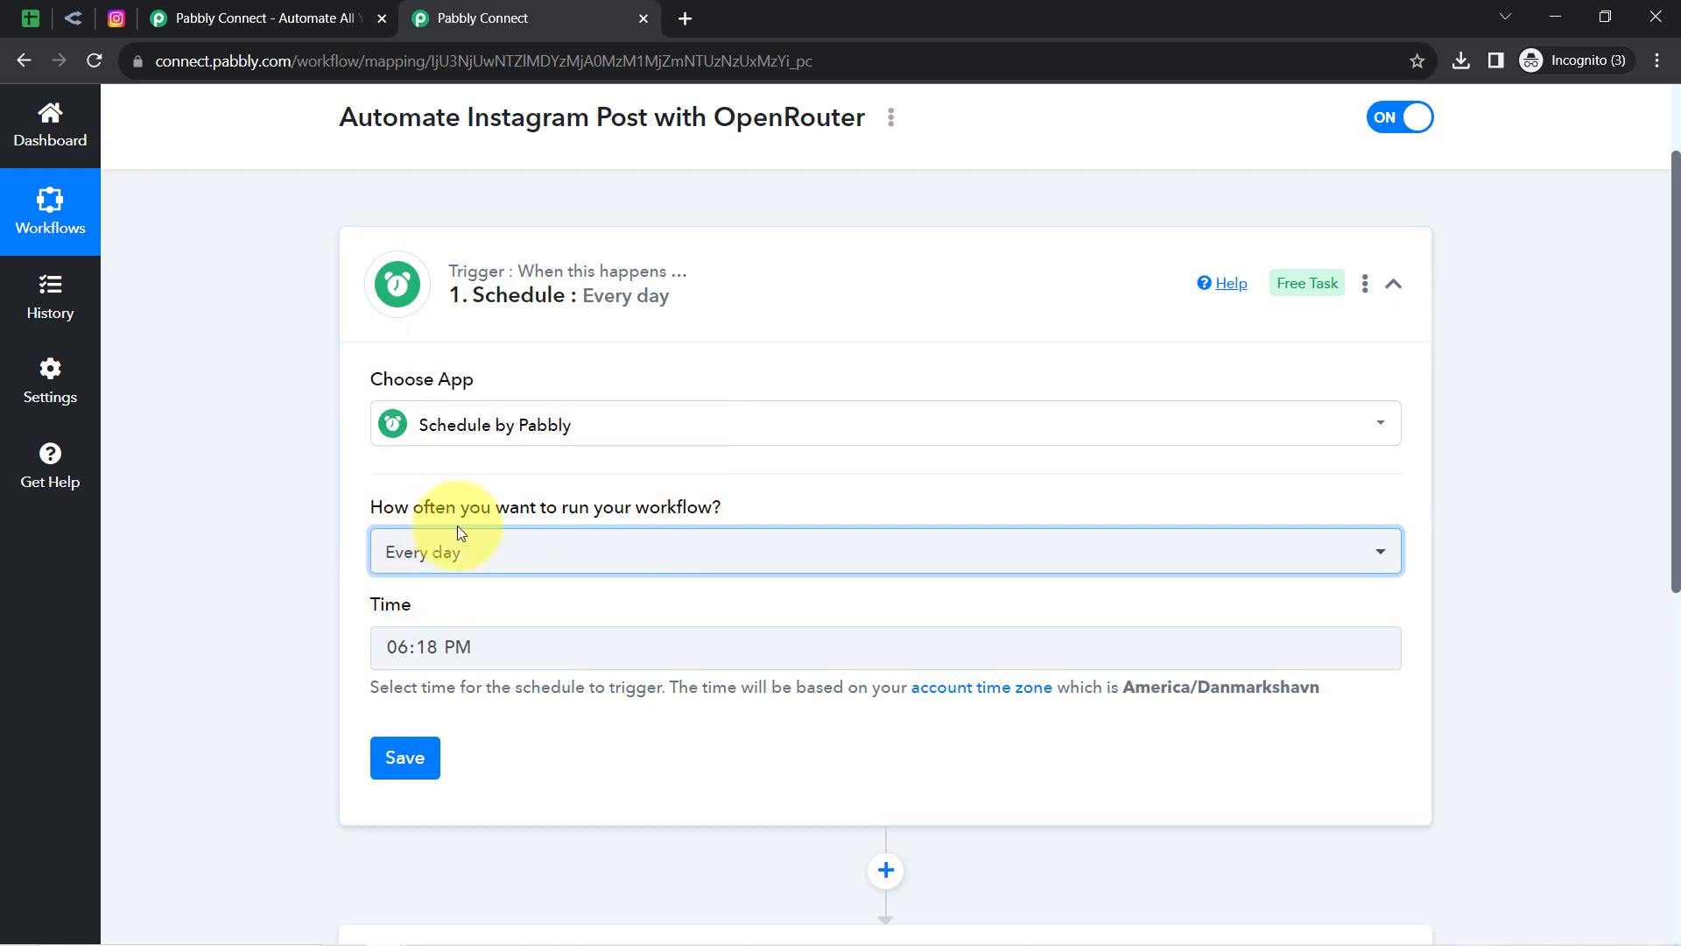
{"action": "left_click", "coordinate": [418, 648]}
{"action": "left_click", "coordinate": [410, 589]}
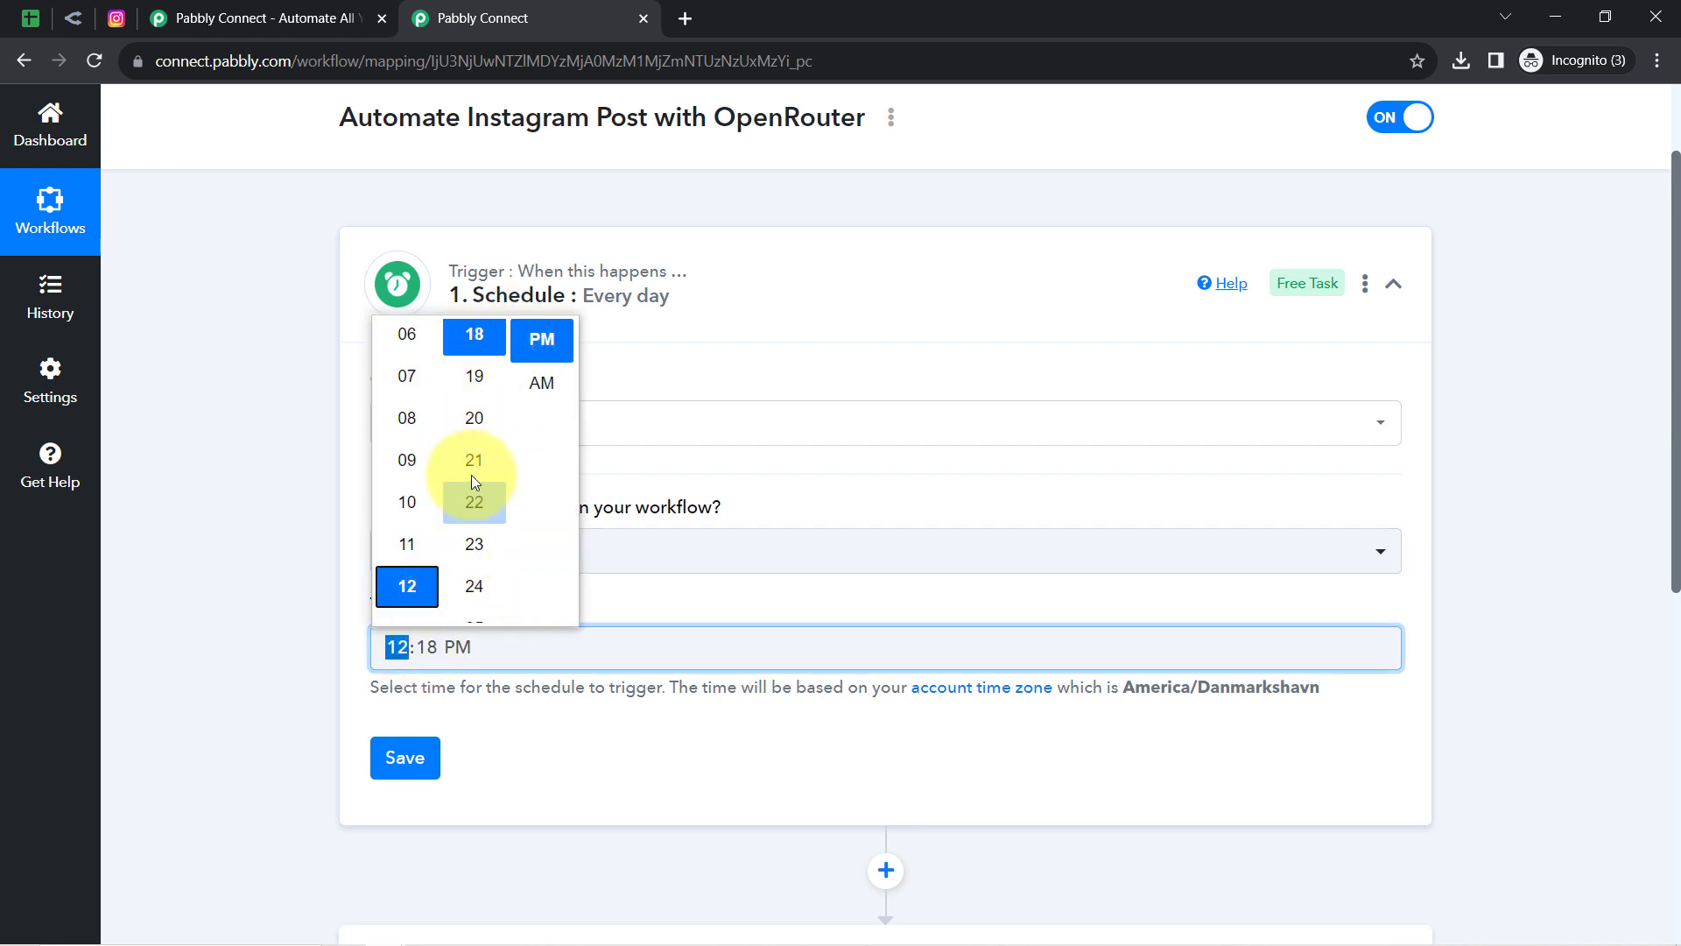
{"action": "left_click", "coordinate": [472, 420]}
{"action": "left_click", "coordinate": [303, 616]}
{"action": "left_click", "coordinate": [405, 754]}
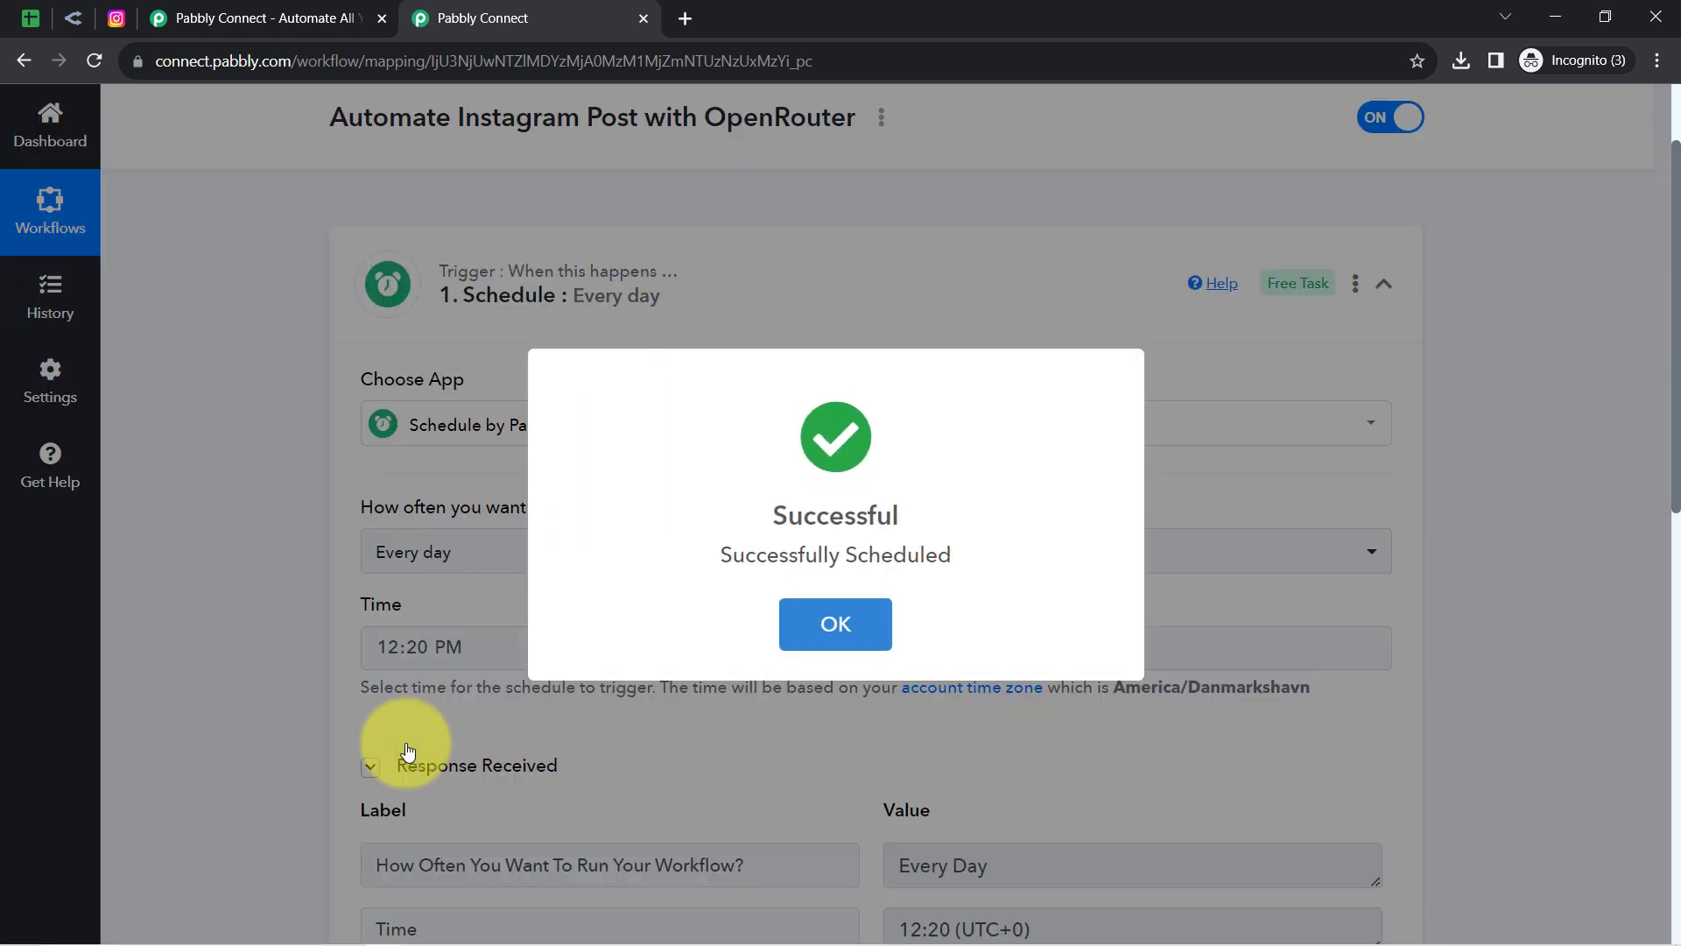
{"action": "left_click", "coordinate": [407, 751]}
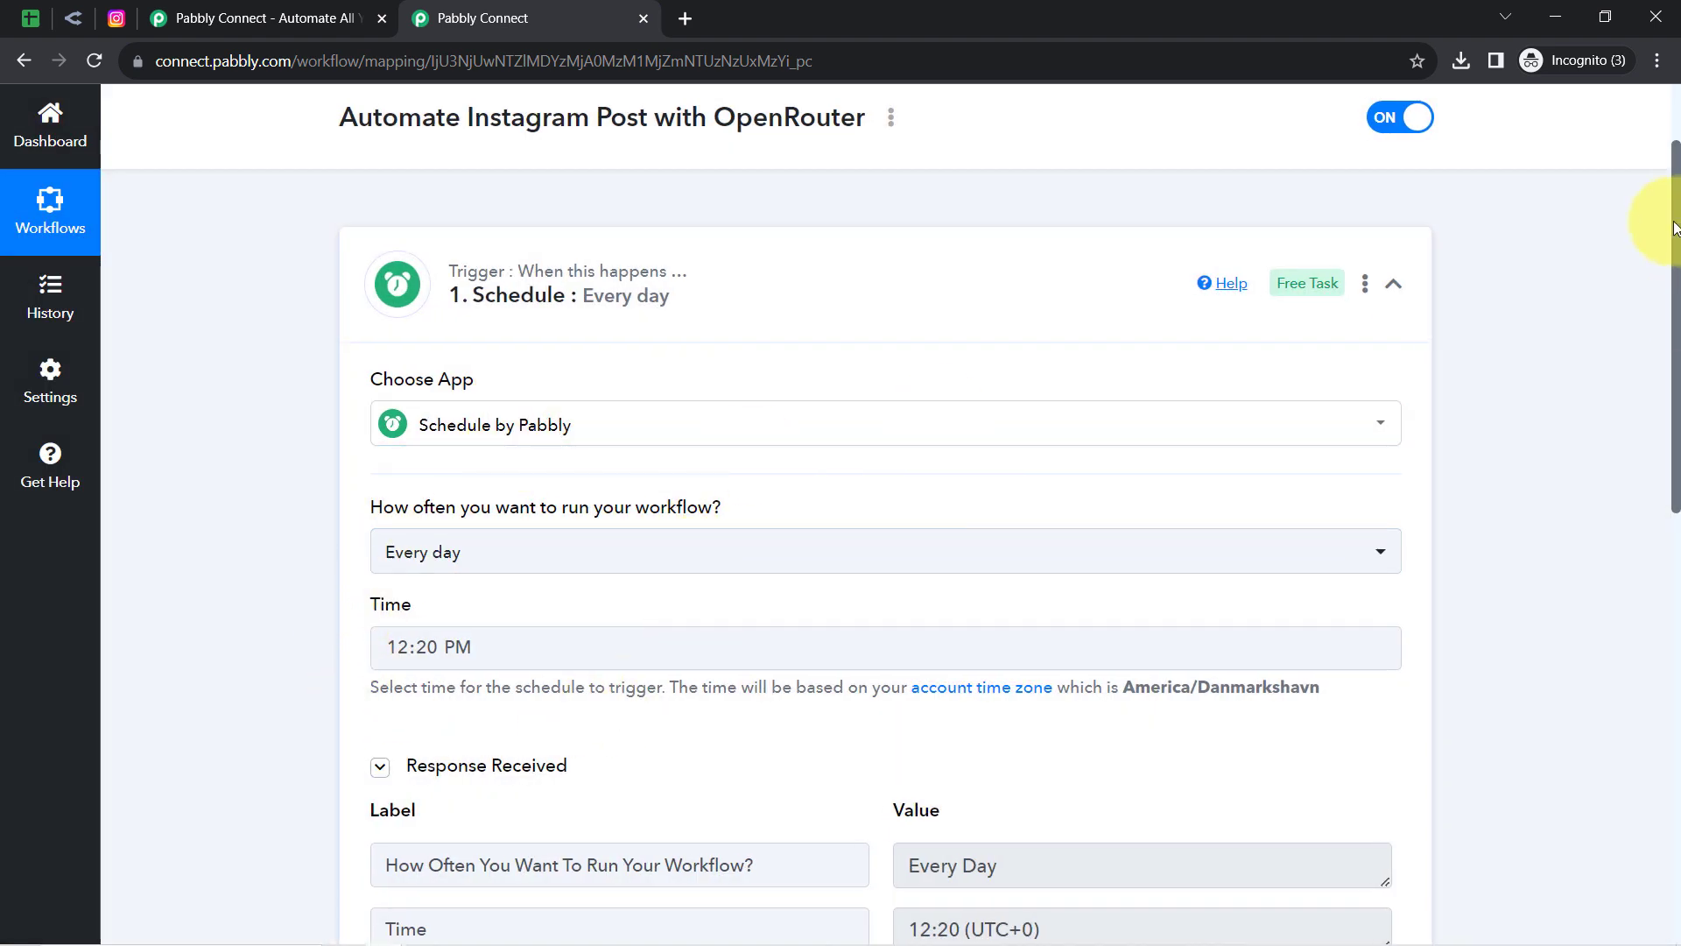
Step: Examine the response received by the schedule trigger and the topics in the Instagram Posts spreadsheet
{"action": "left_click_drag", "start_coordinate": [1675, 235], "coordinate": [1675, 449]}
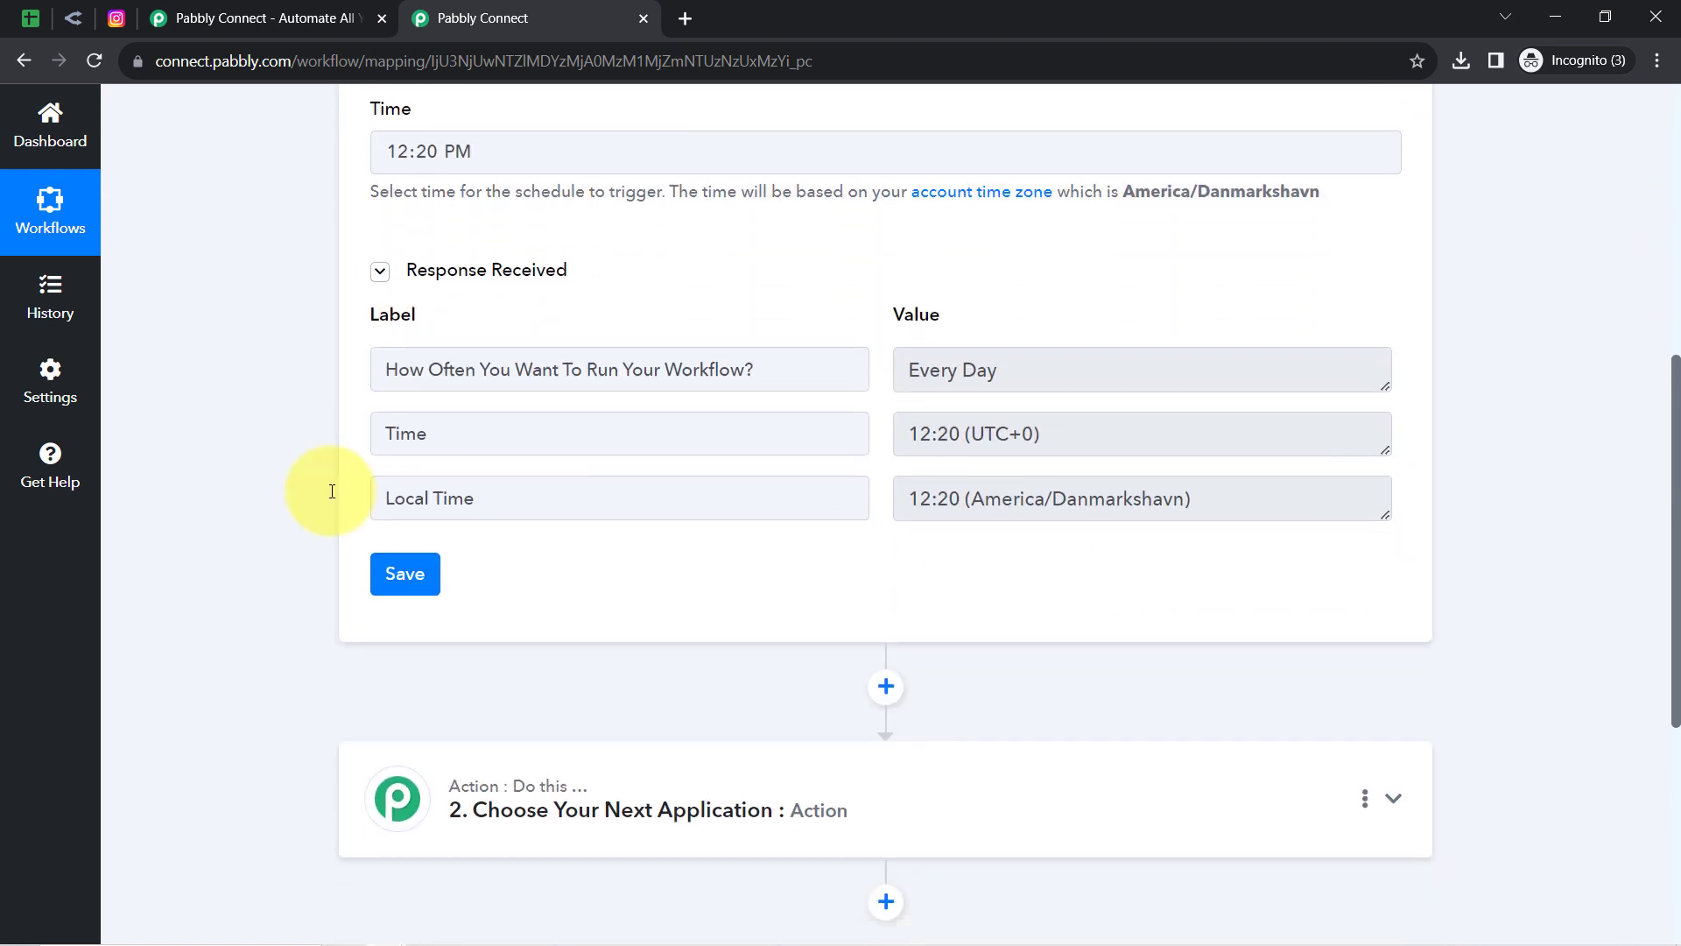
{"action": "left_click", "coordinate": [438, 271]}
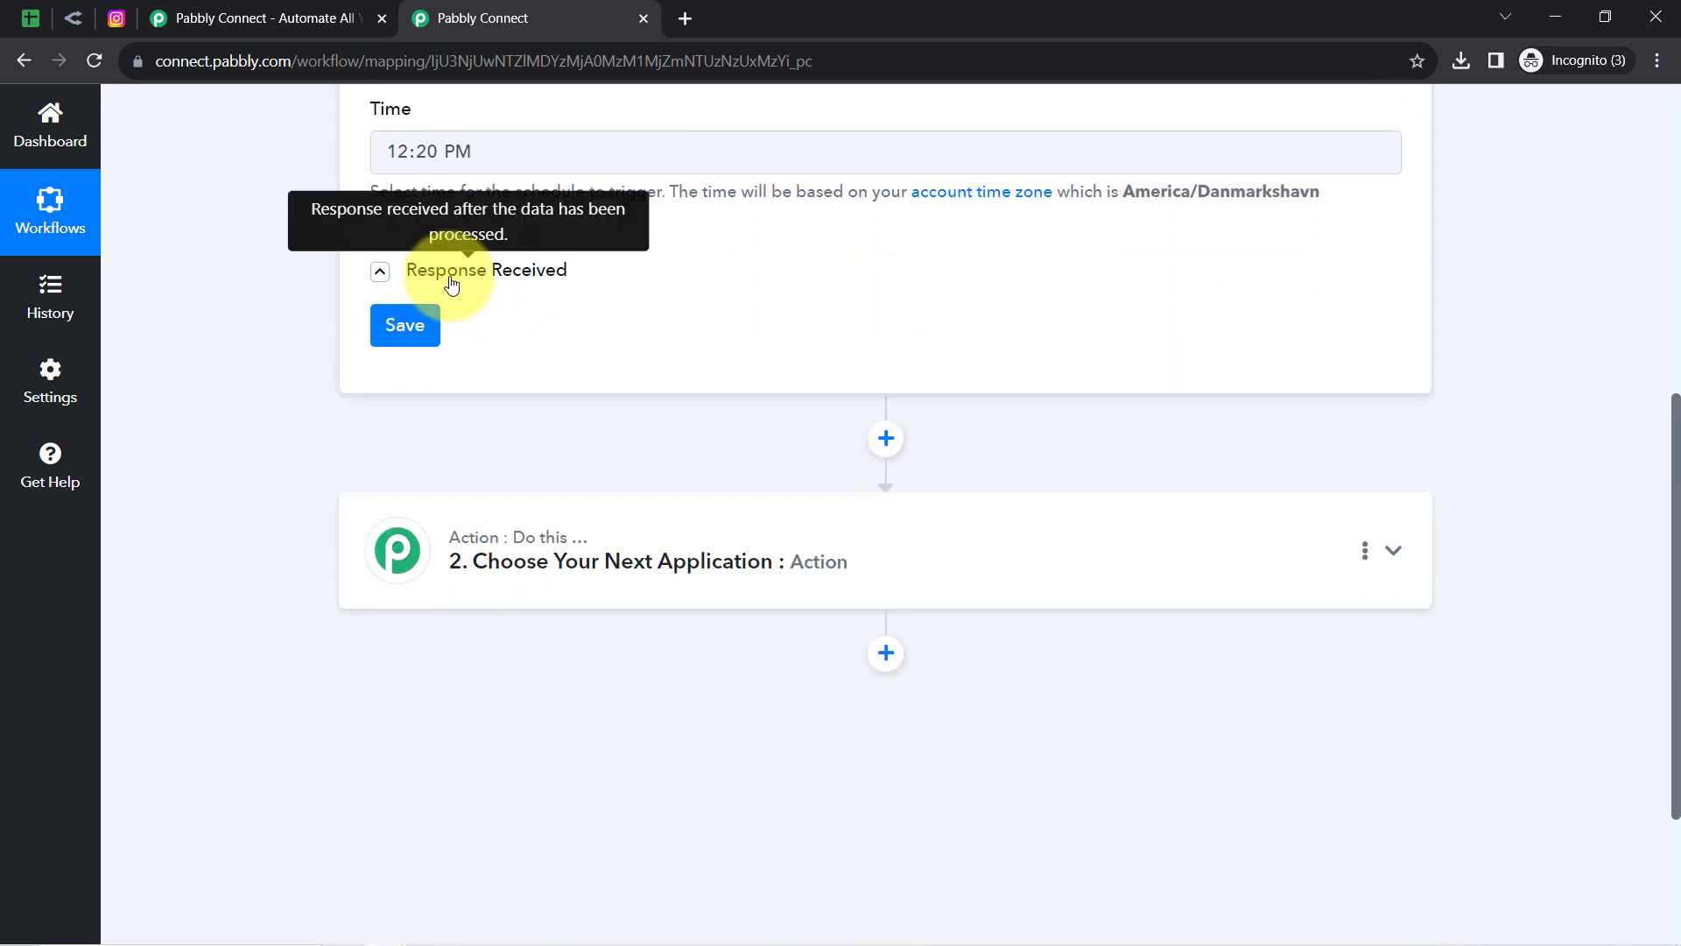
{"action": "left_click", "coordinate": [437, 272]}
{"action": "left_click_drag", "start_coordinate": [998, 369], "coordinate": [889, 386]}
{"action": "left_click_drag", "start_coordinate": [1011, 435], "coordinate": [849, 450]}
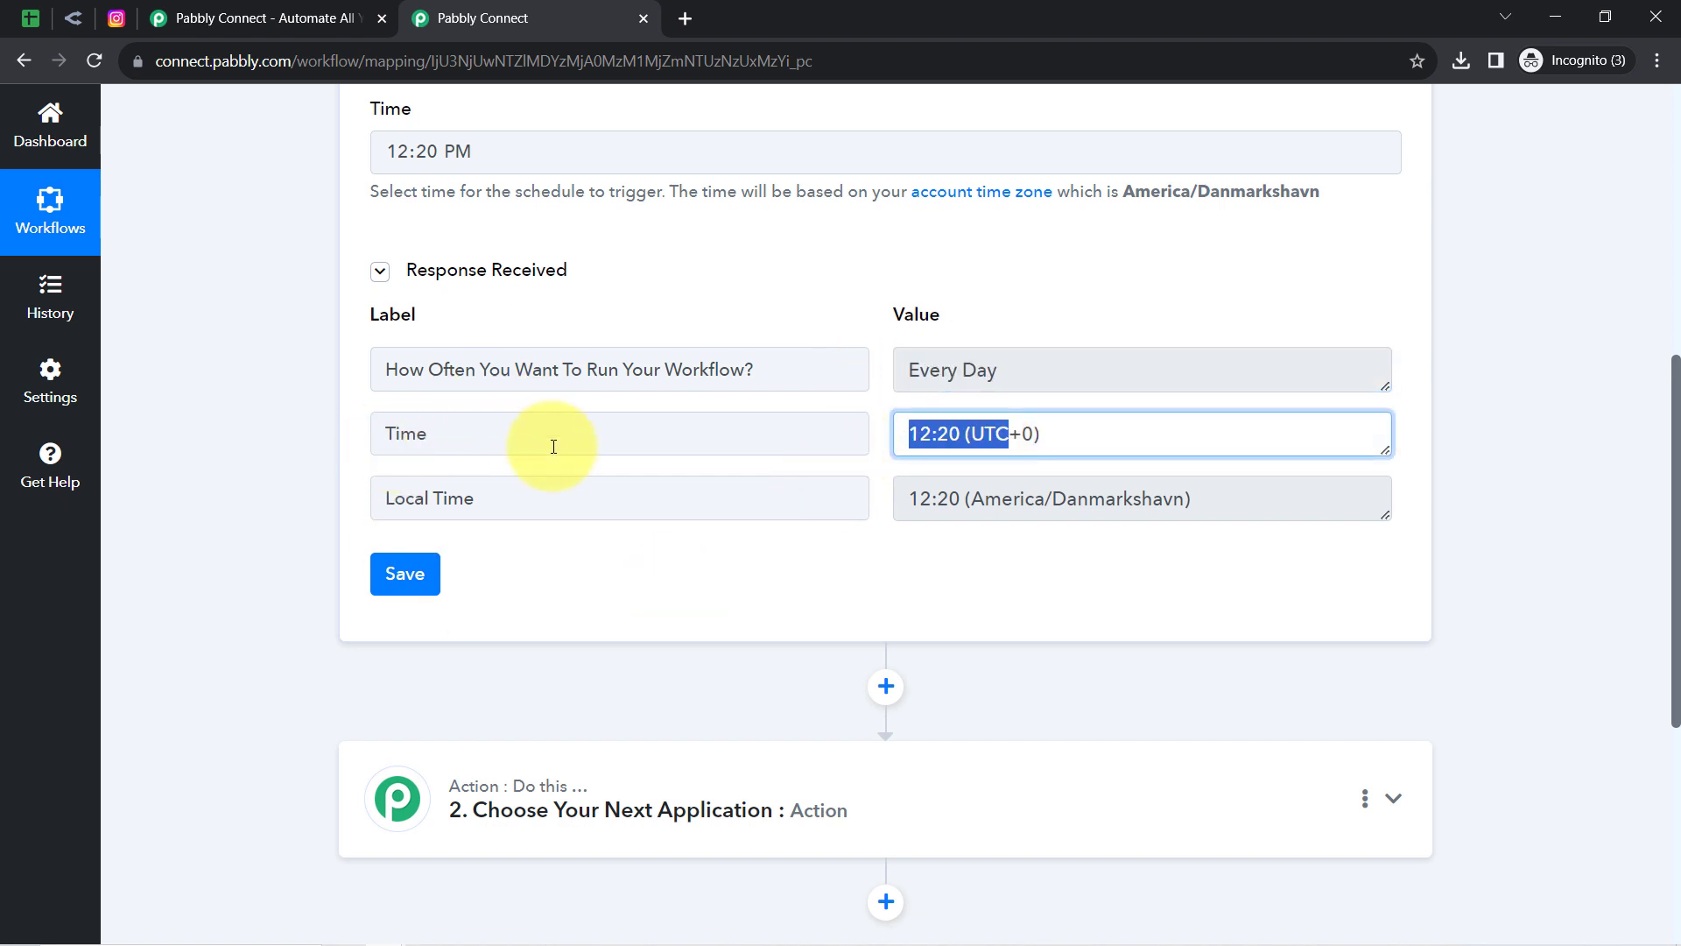
{"action": "left_click_drag", "start_coordinate": [1676, 376], "coordinate": [1676, 573]}
{"action": "left_click", "coordinate": [31, 18]}
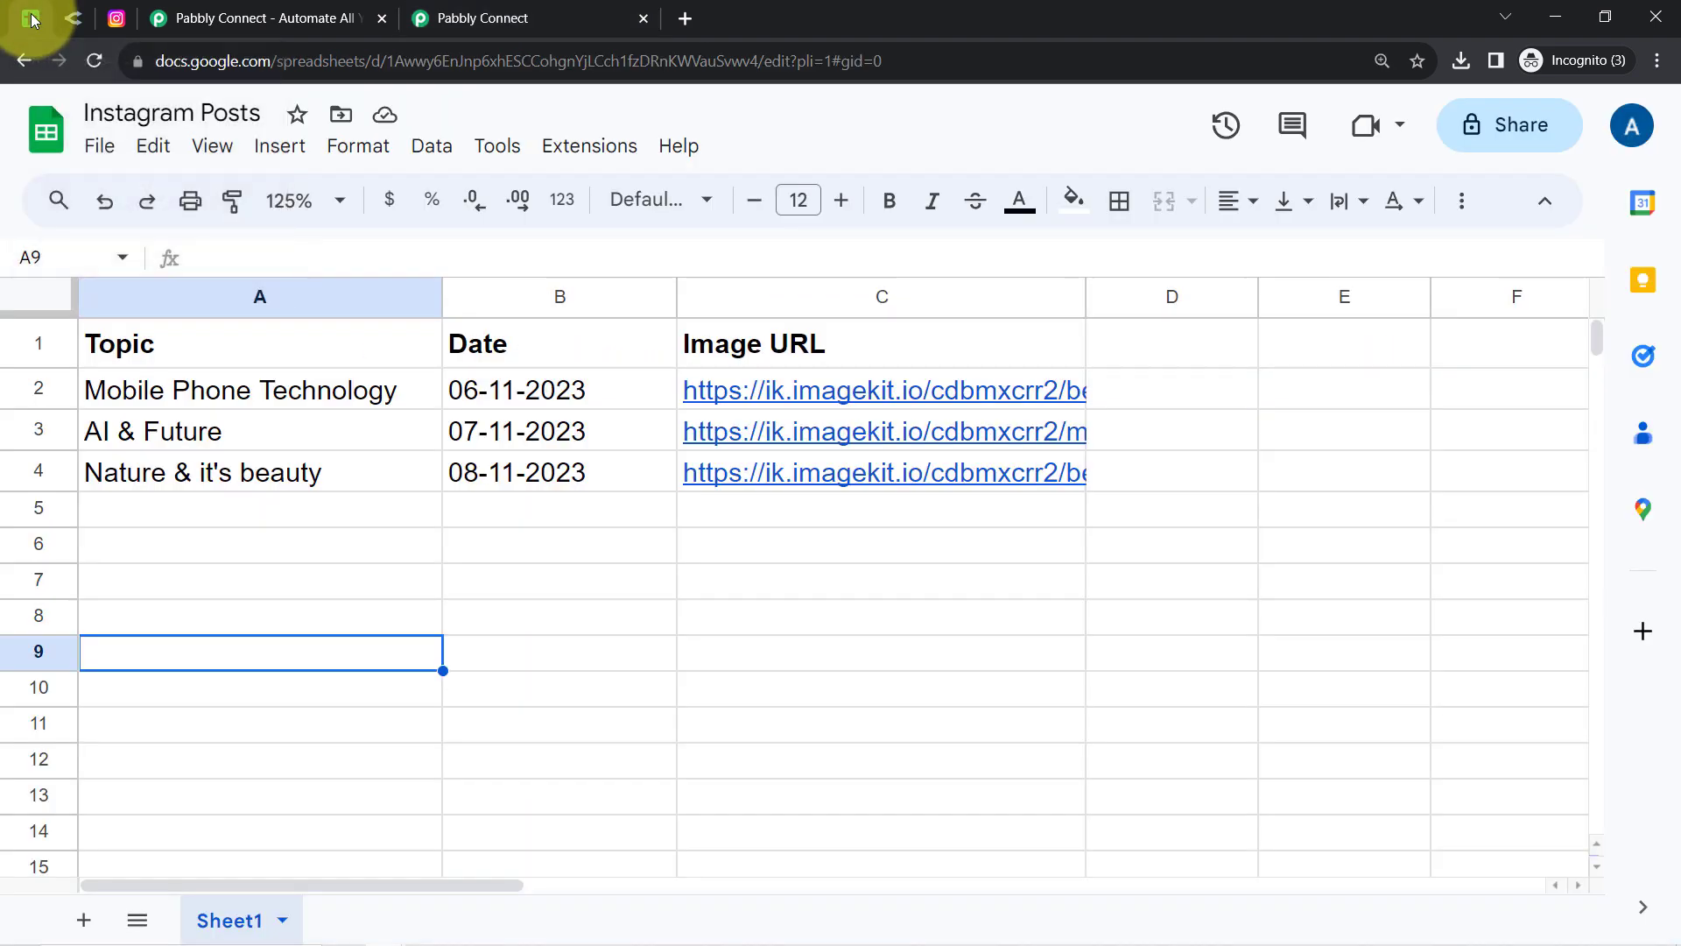
{"action": "left_click", "coordinate": [488, 18]}
Step: Set the workflow's second step to Google Sheets with the Lookup Spreadsheet Rows V2 event and open its connection settings
{"action": "left_click", "coordinate": [500, 341]}
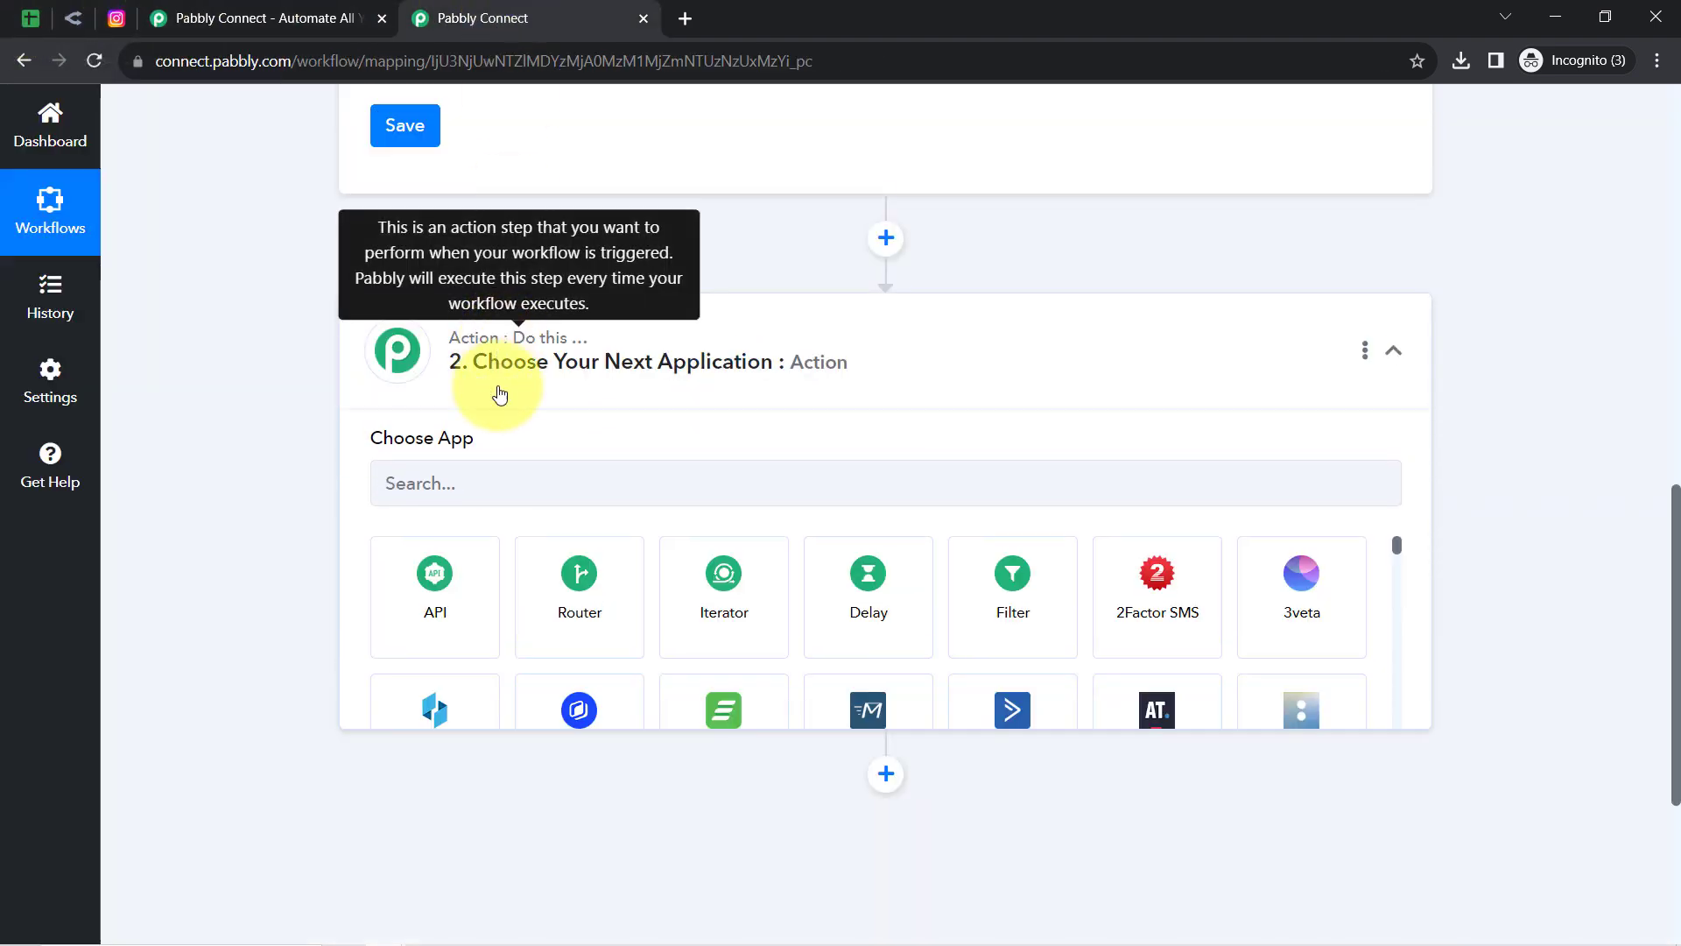
{"action": "left_click", "coordinate": [458, 488]}
{"action": "type", "text": "google sheet"}
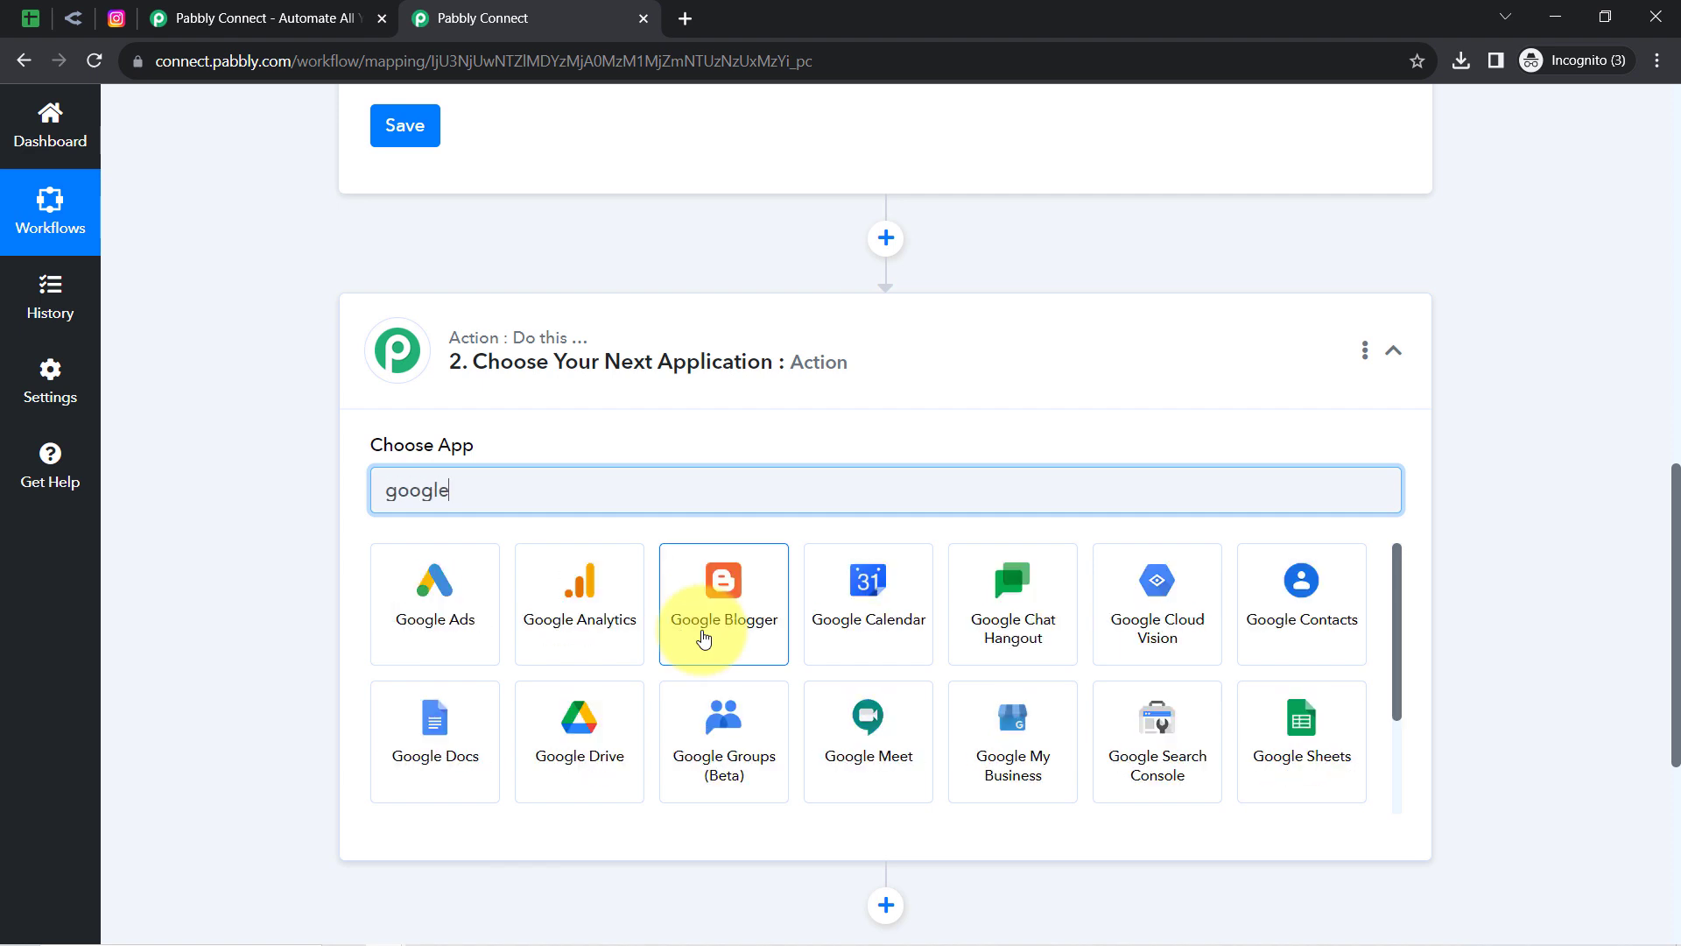
{"action": "left_click", "coordinate": [435, 591]}
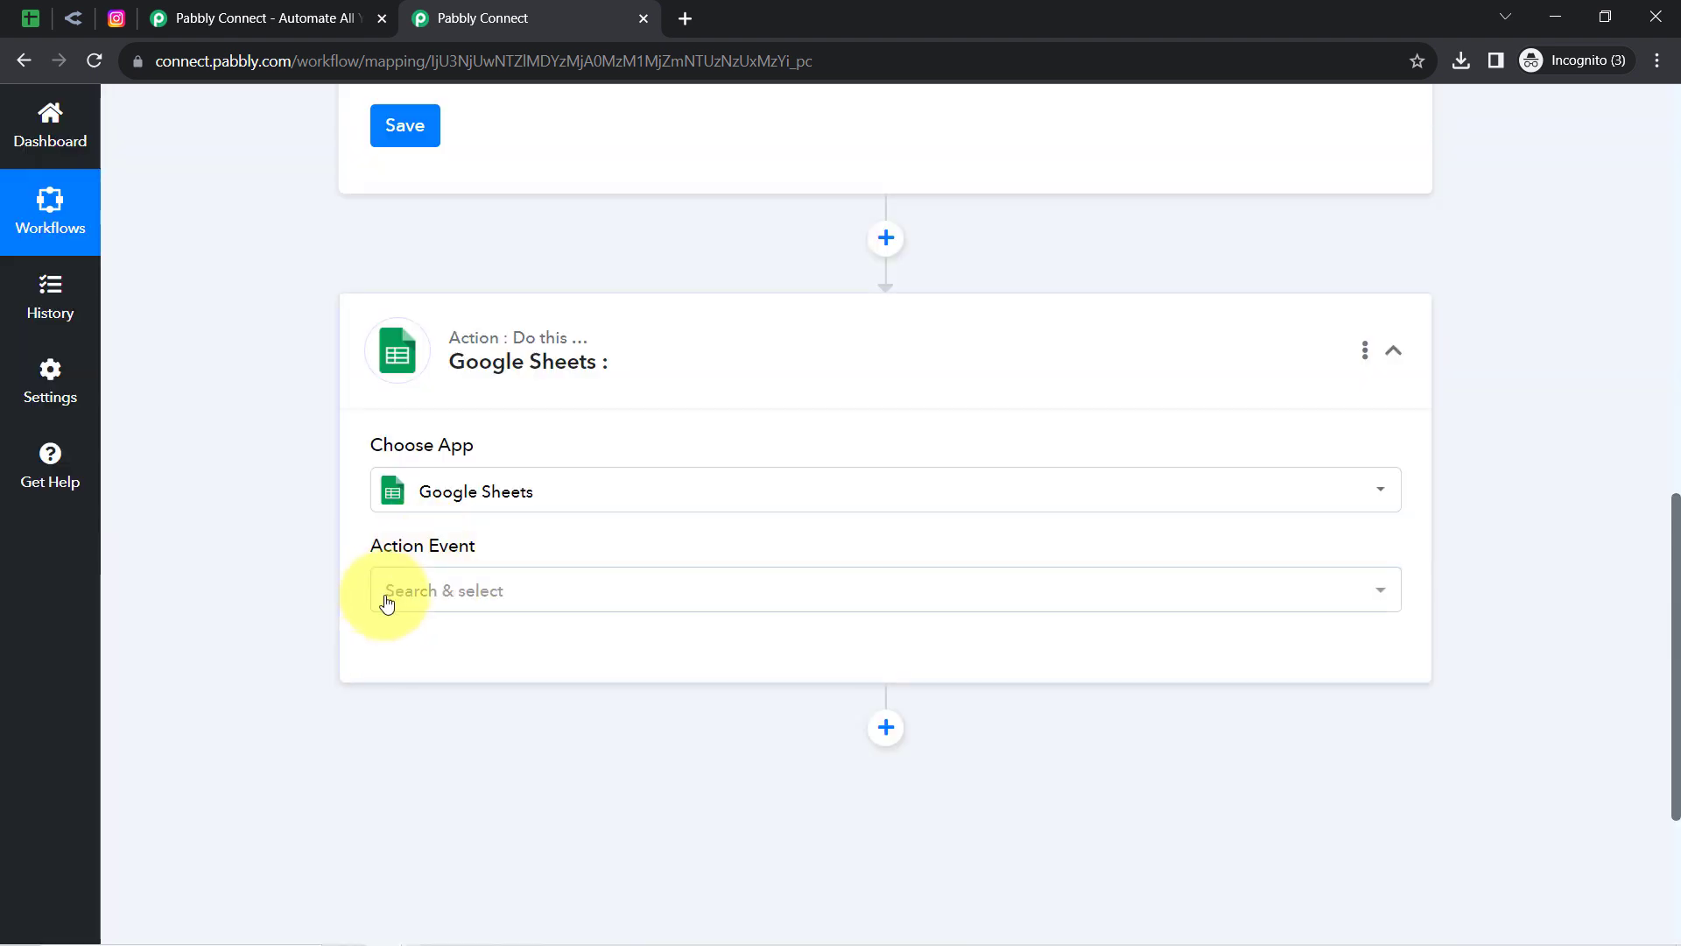
{"action": "left_click", "coordinate": [385, 594]}
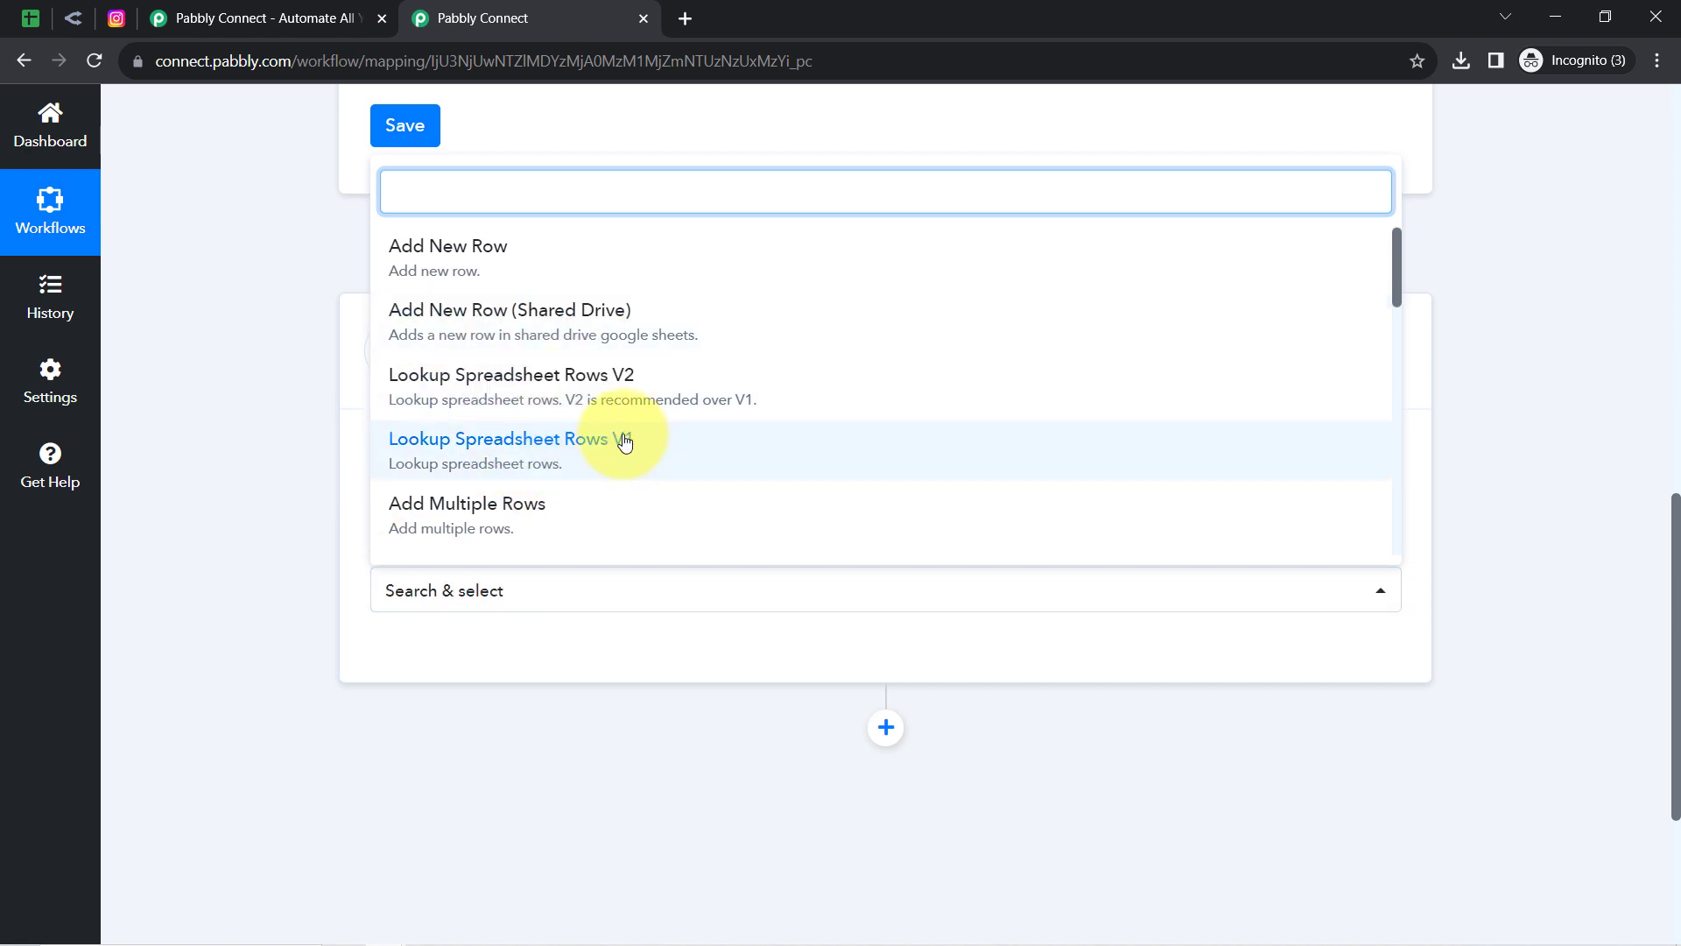
{"action": "left_click", "coordinate": [646, 386]}
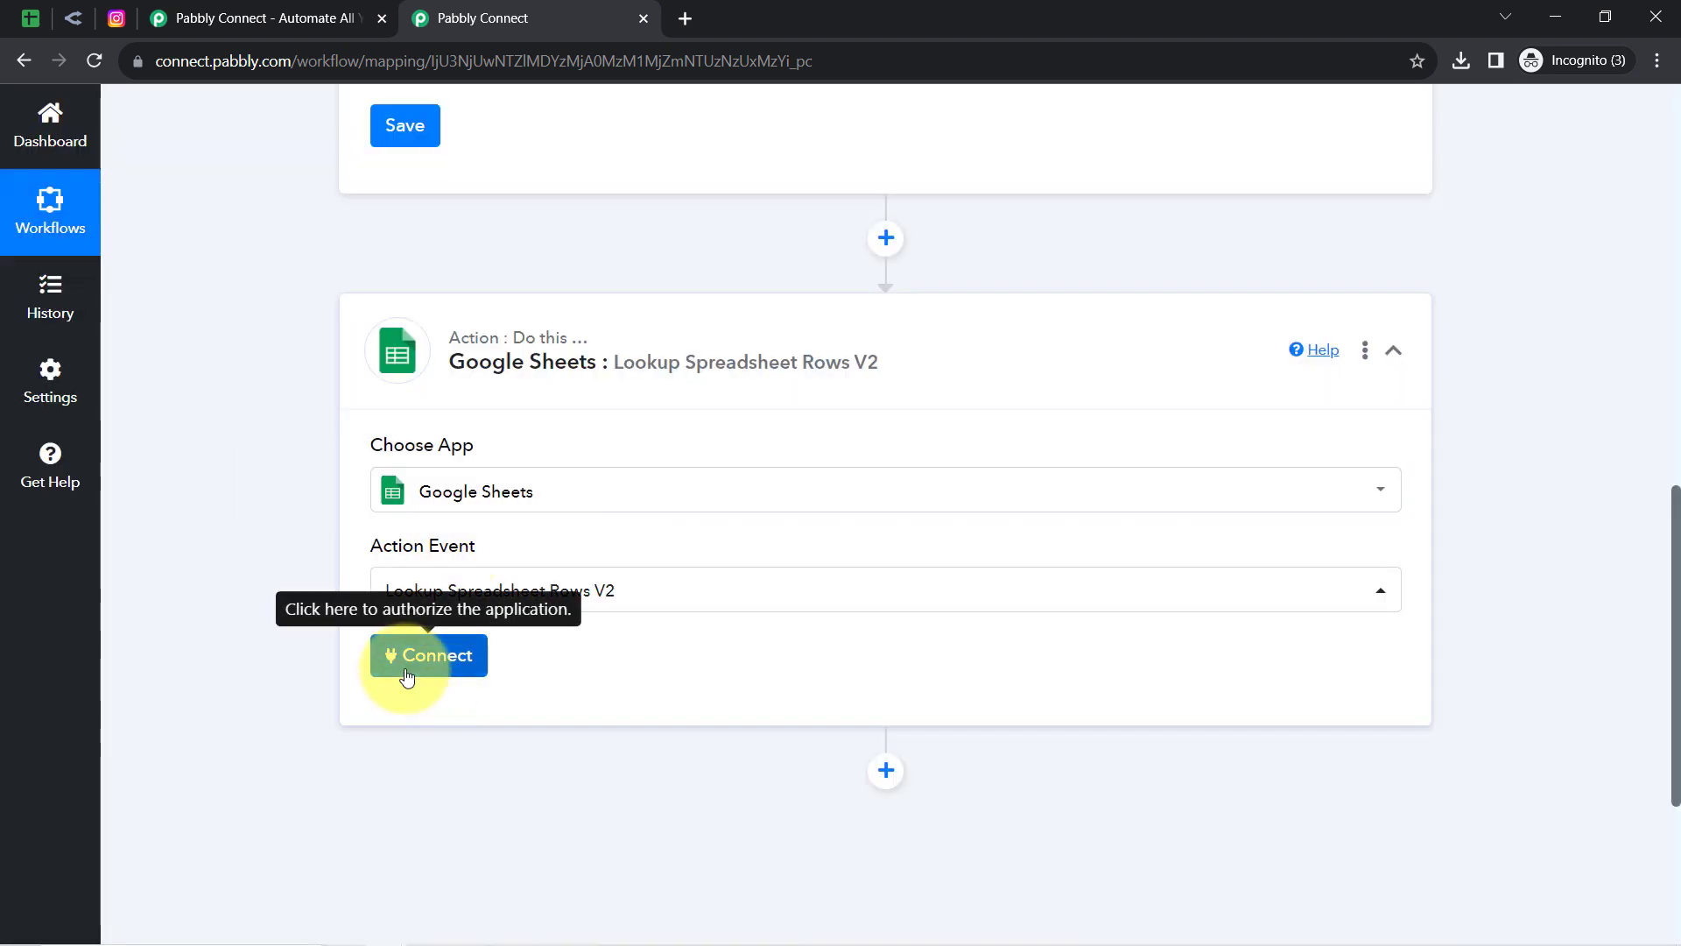
{"action": "left_click", "coordinate": [407, 676]}
{"action": "left_click", "coordinate": [889, 320]}
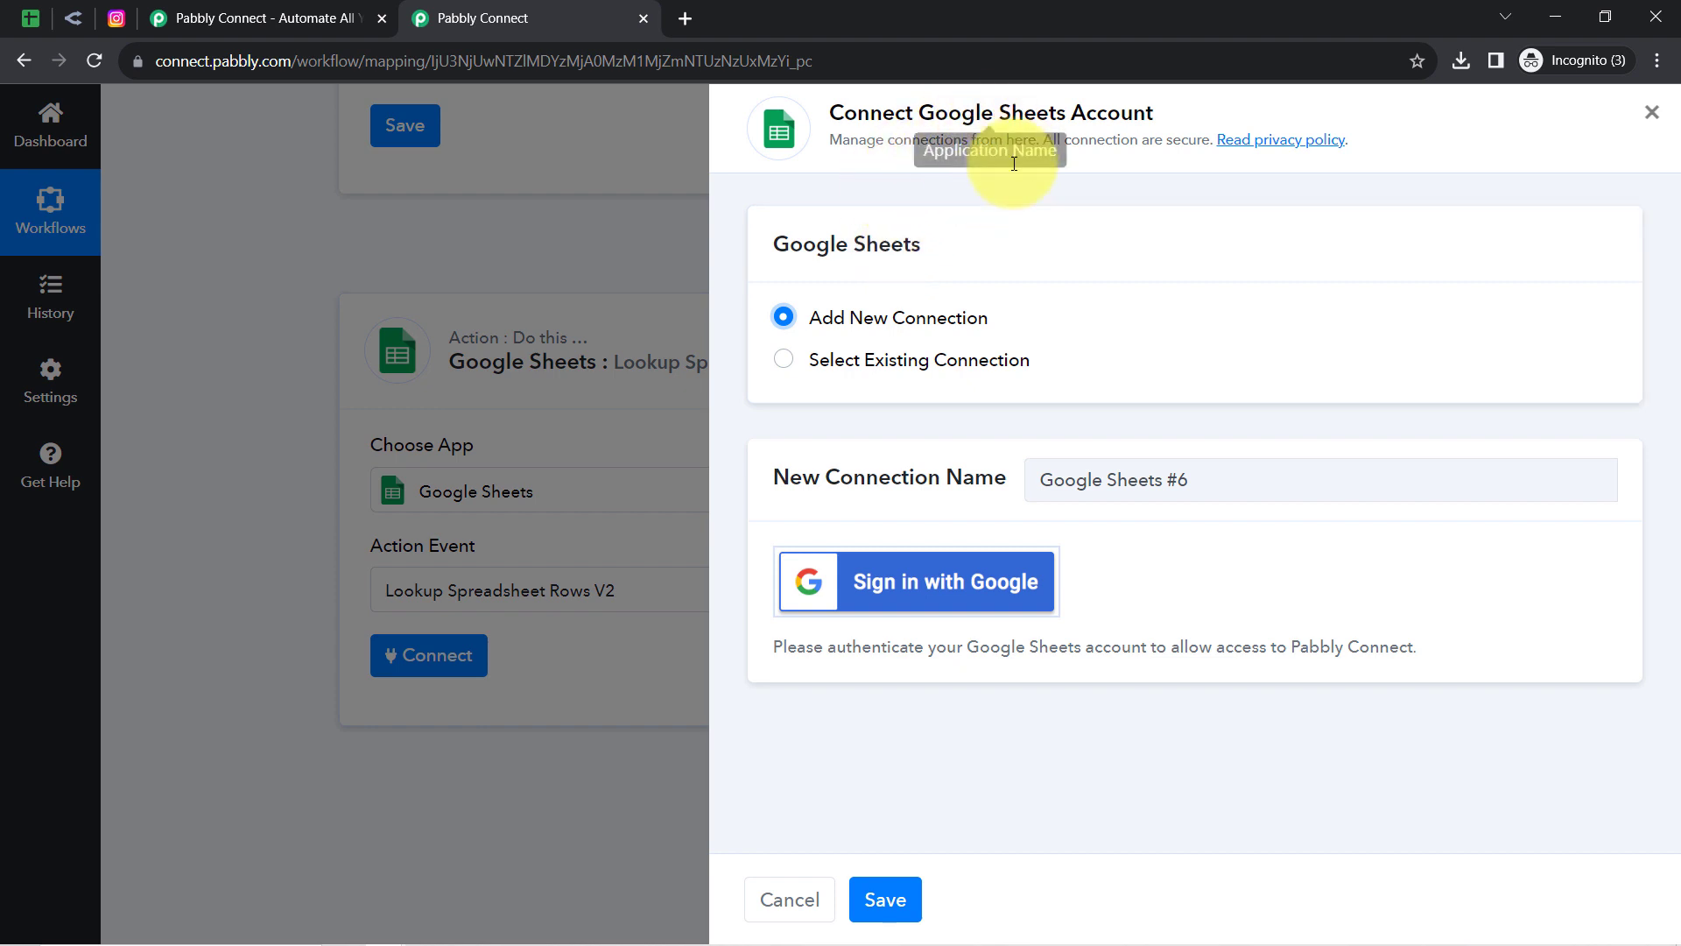
{"action": "left_click", "coordinate": [862, 580]}
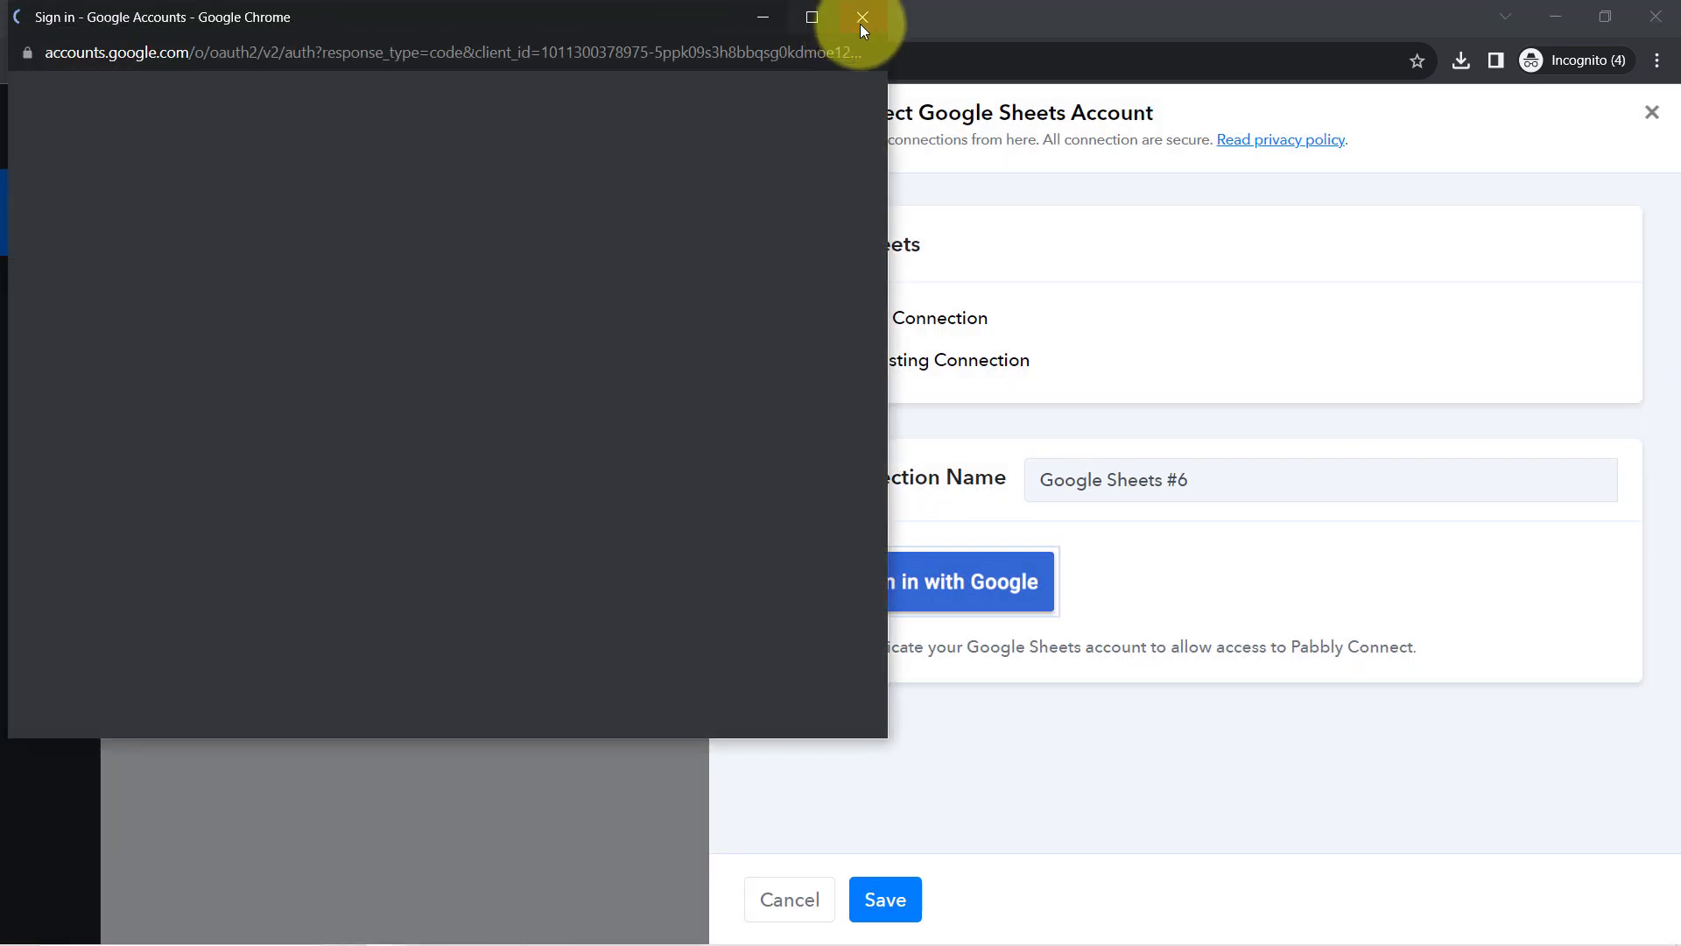
{"action": "left_click", "coordinate": [862, 19]}
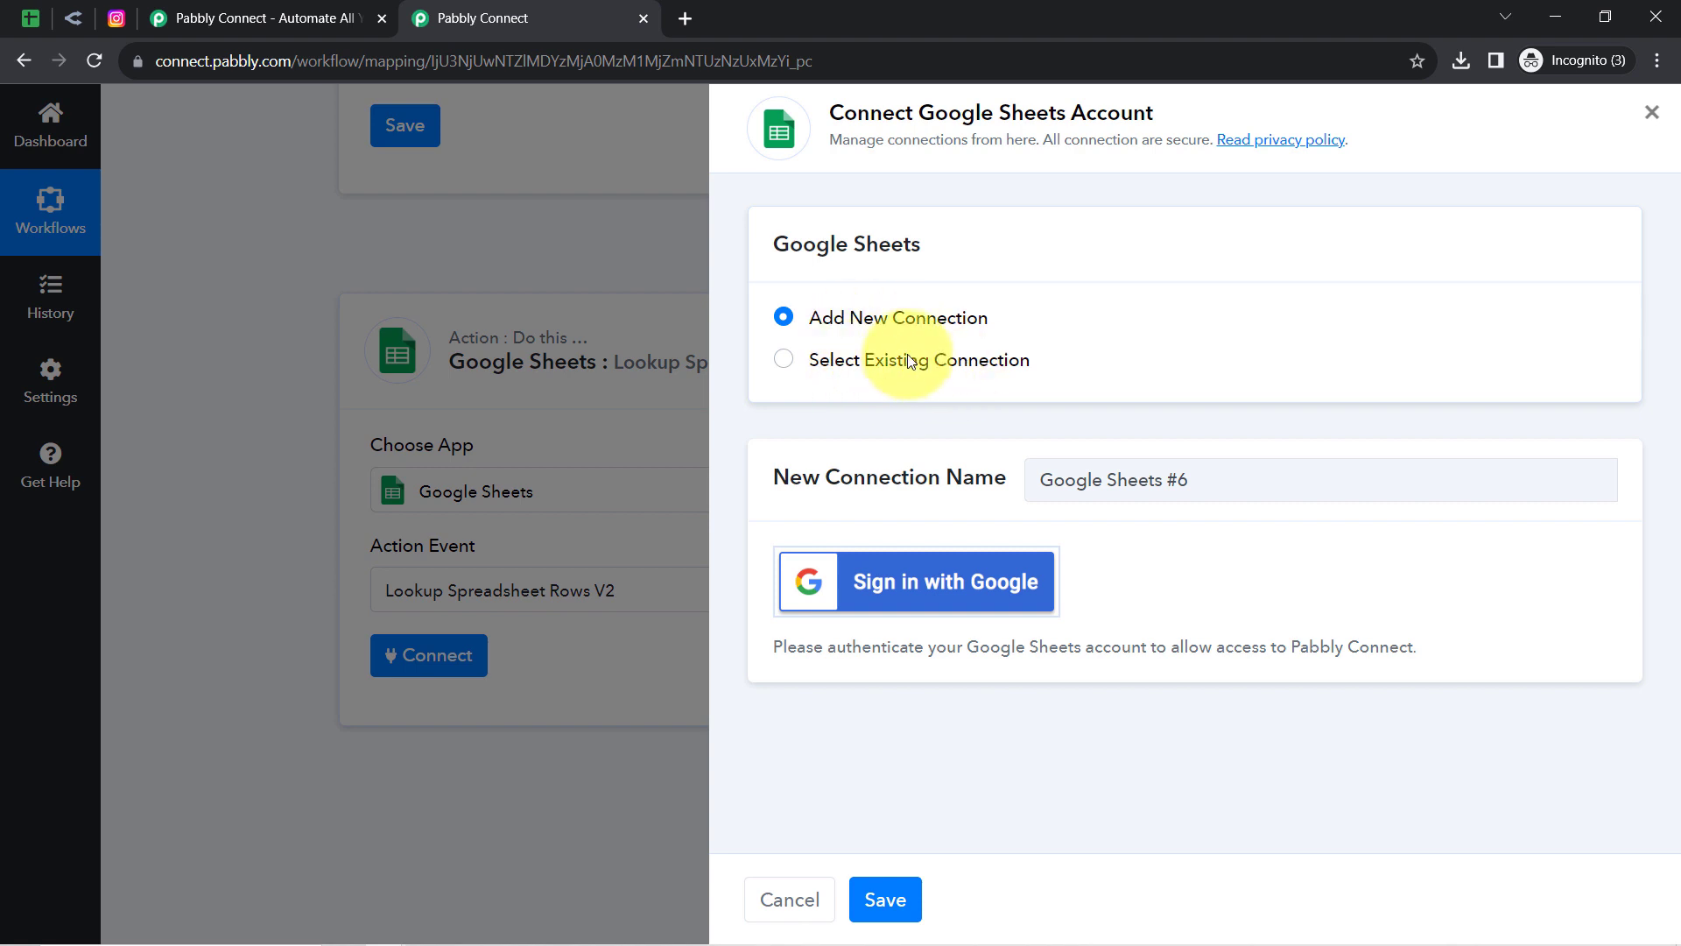
Step: Connect the Google Sheets action through the existing Google Sheets #5 connection and save it
{"action": "left_click", "coordinate": [784, 360]}
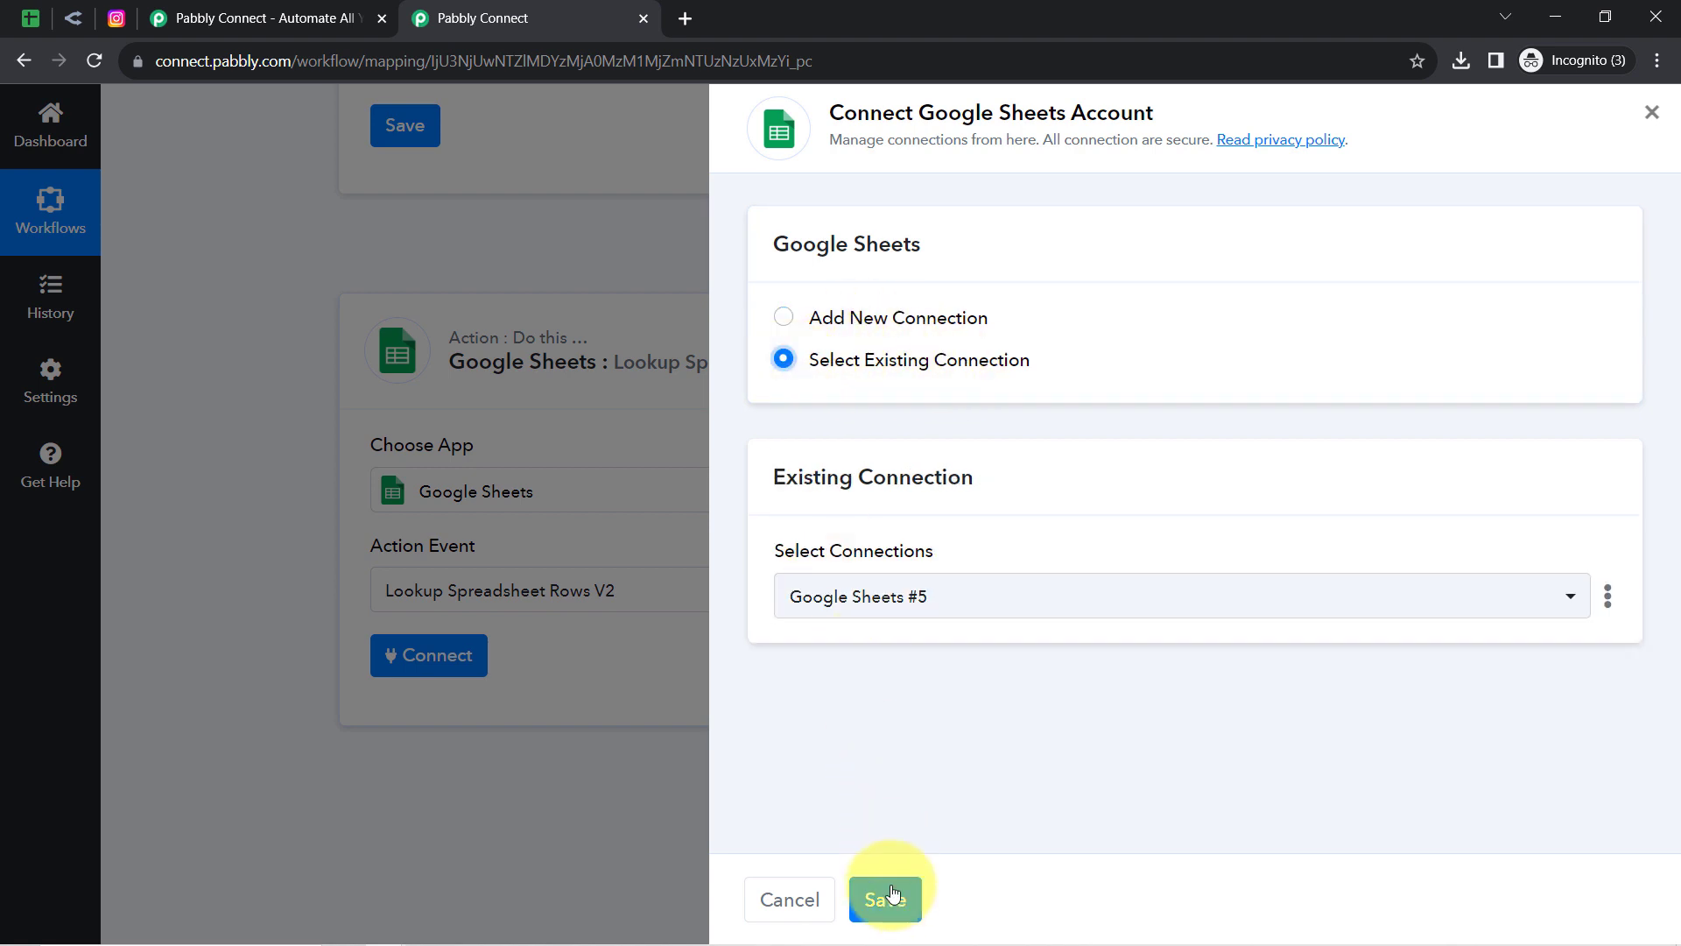
{"action": "left_click", "coordinate": [885, 901]}
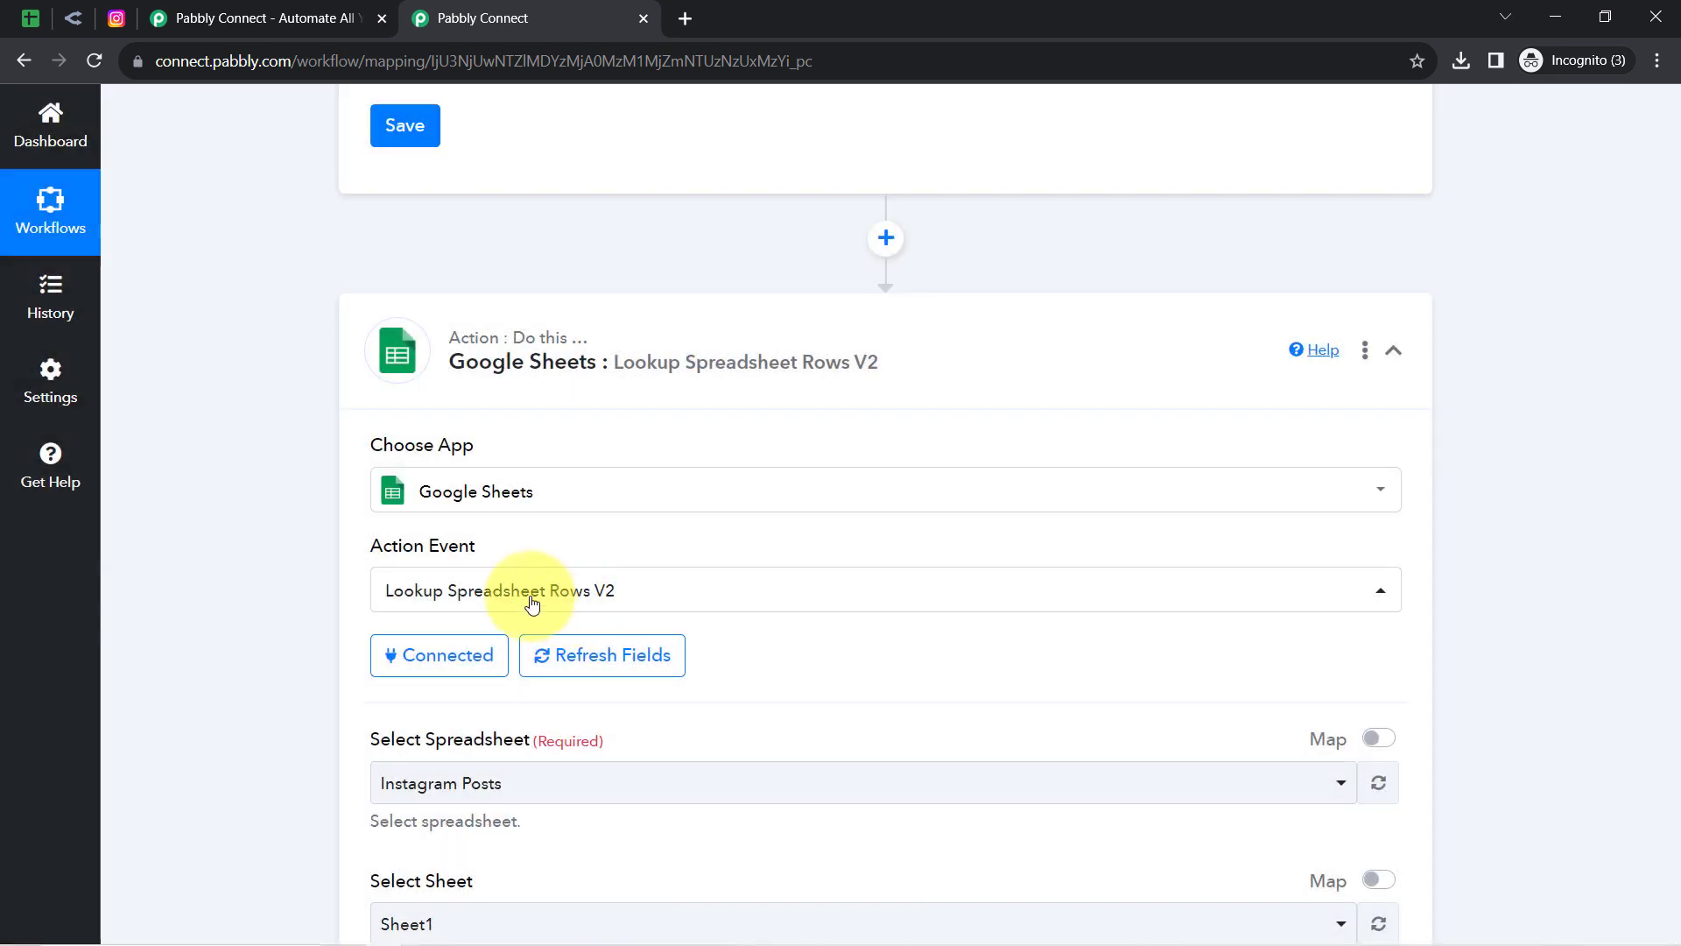
Step: Compare the lookup action's spreadsheet and sheet selections with the name and sheet of the Instagram Posts spreadsheet
{"action": "left_click", "coordinate": [458, 782]}
{"action": "left_click", "coordinate": [293, 663]}
{"action": "left_click_drag", "start_coordinate": [1671, 427], "coordinate": [1654, 534]}
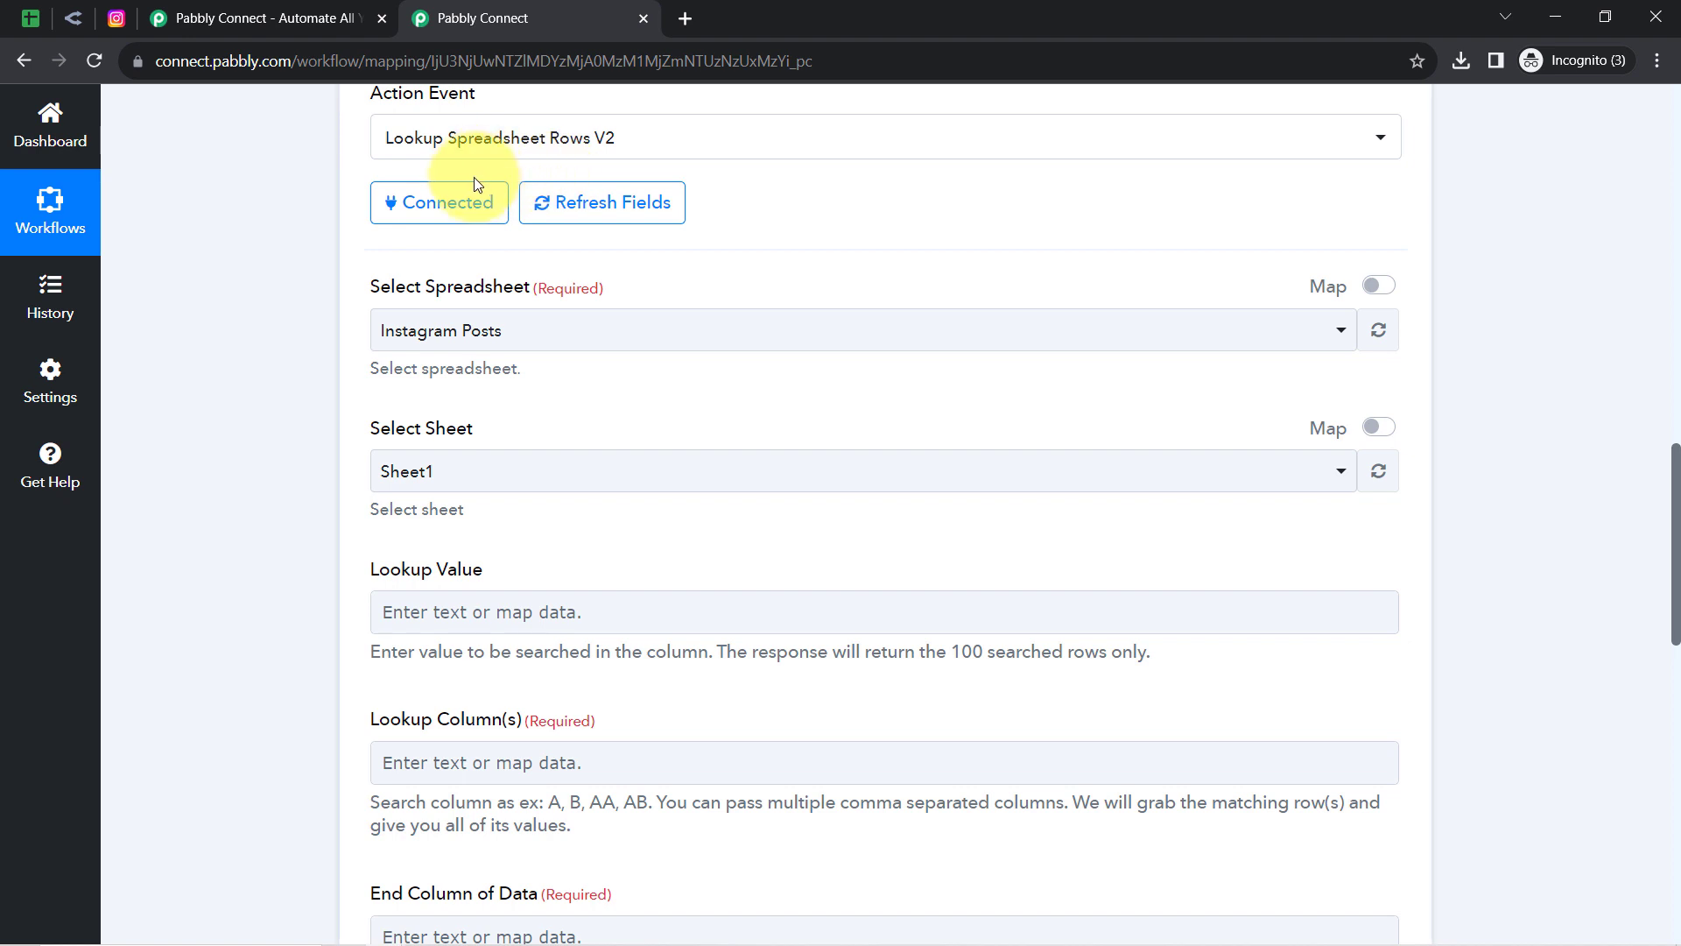
{"action": "left_click_drag", "start_coordinate": [383, 282], "coordinate": [470, 267]}
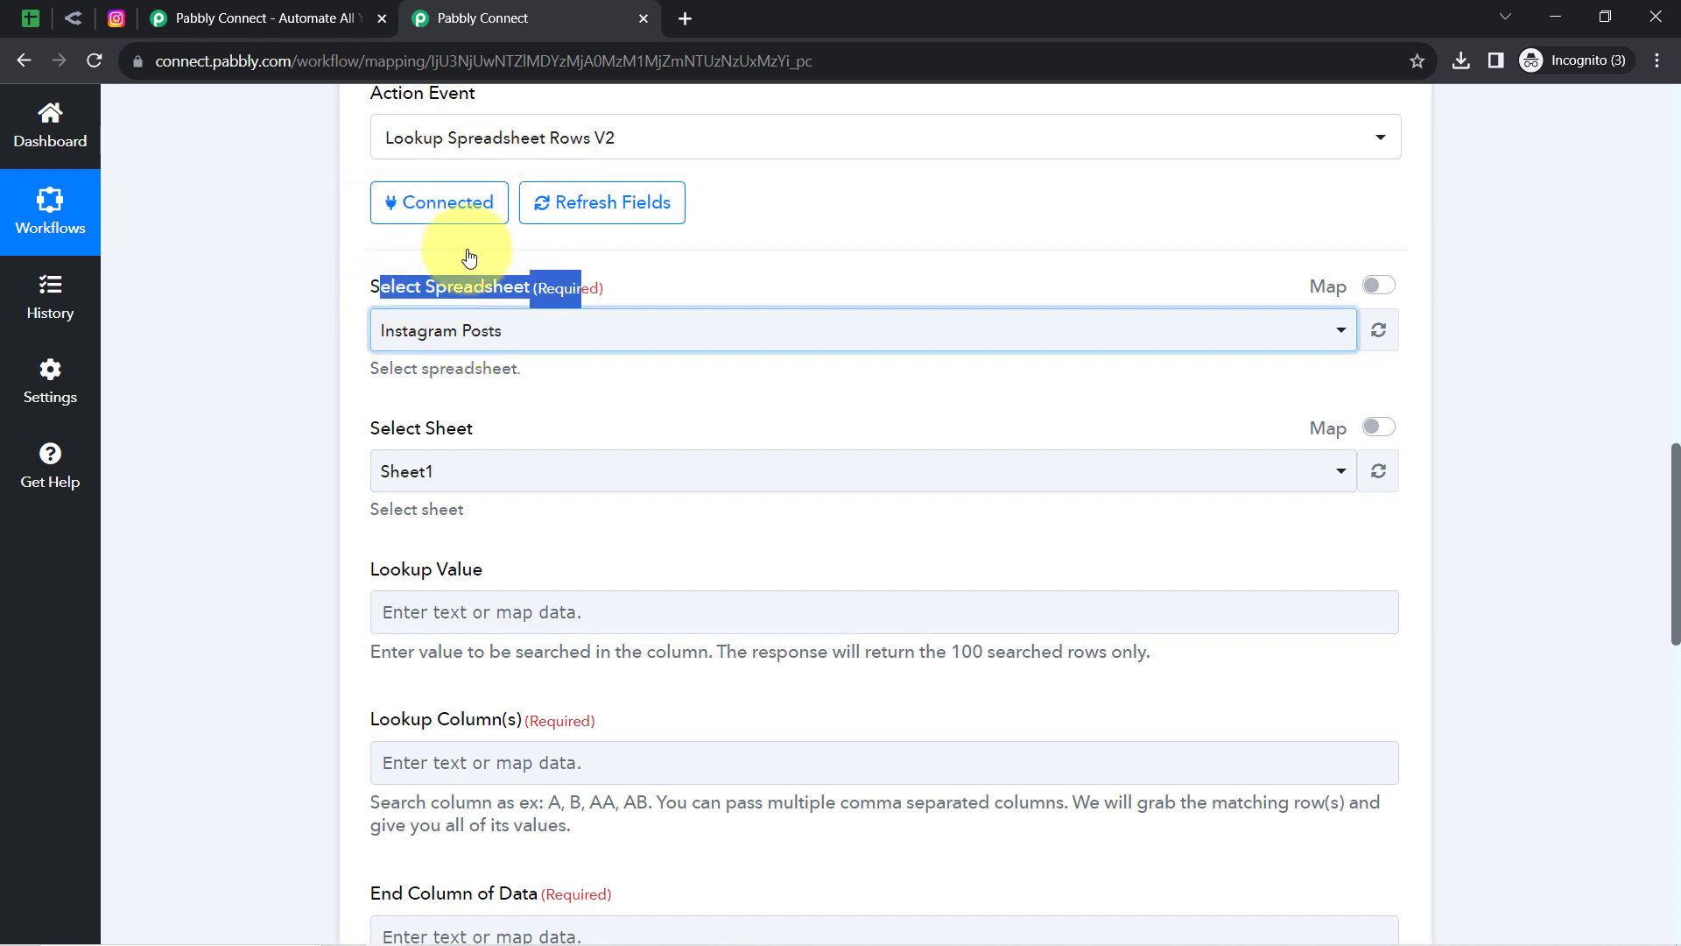
{"action": "left_click", "coordinate": [477, 330]}
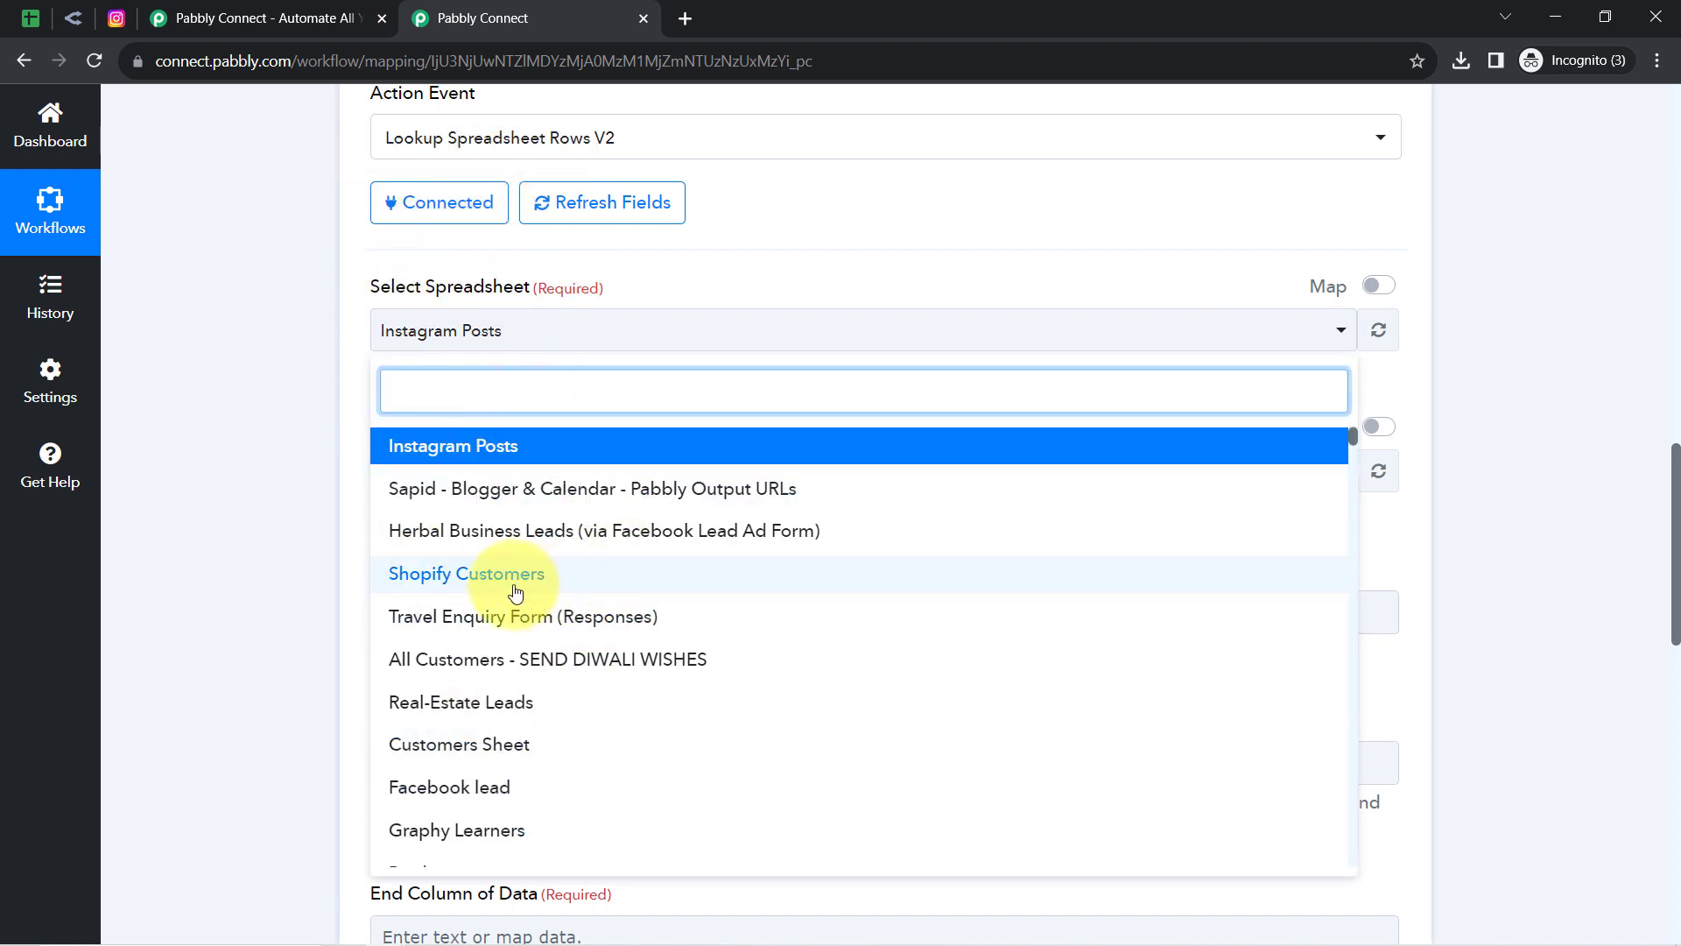
{"action": "left_click", "coordinate": [300, 450]}
{"action": "left_click", "coordinate": [33, 18]}
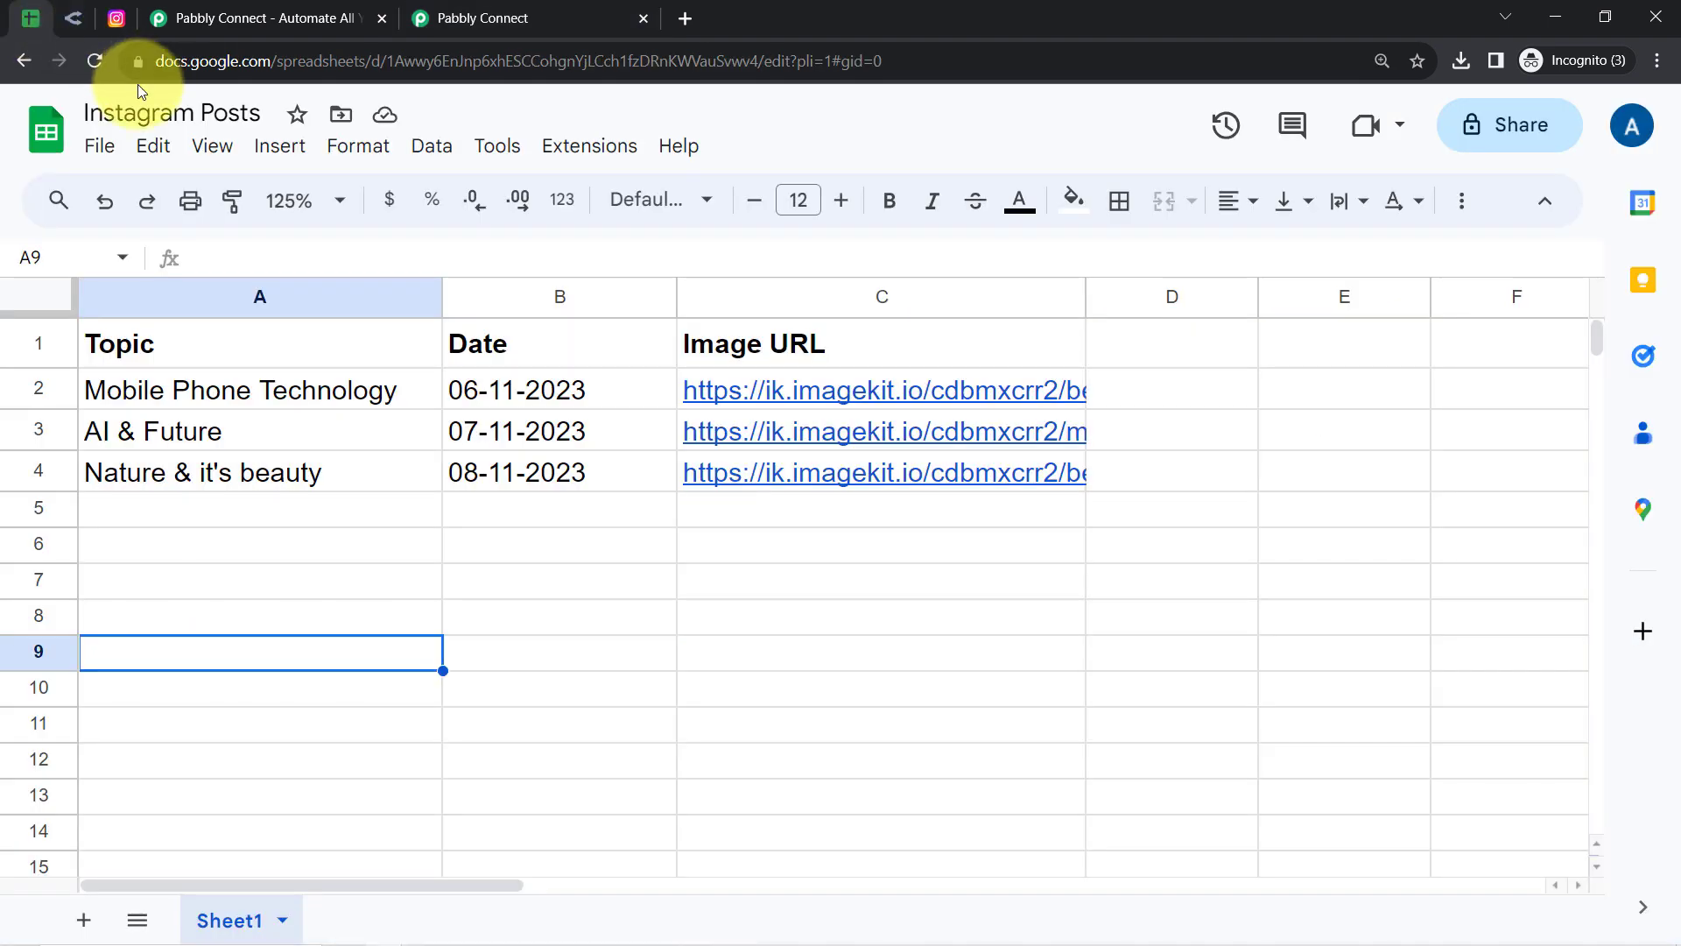
{"action": "left_click", "coordinate": [101, 119]}
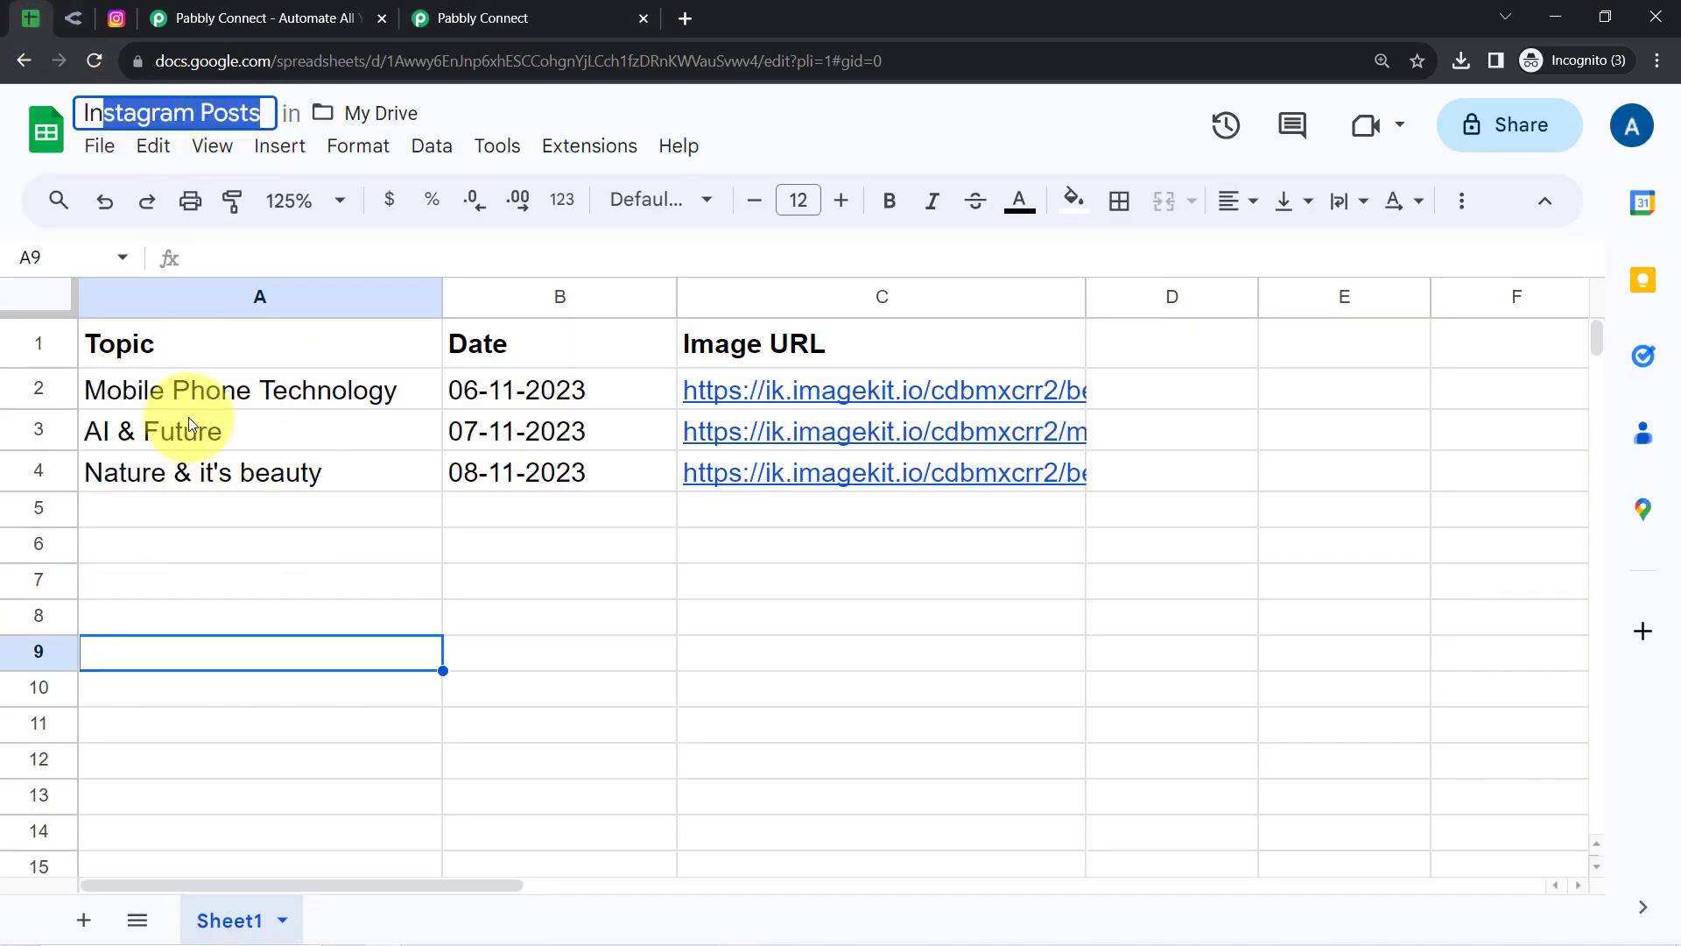
{"action": "left_click", "coordinate": [577, 9]}
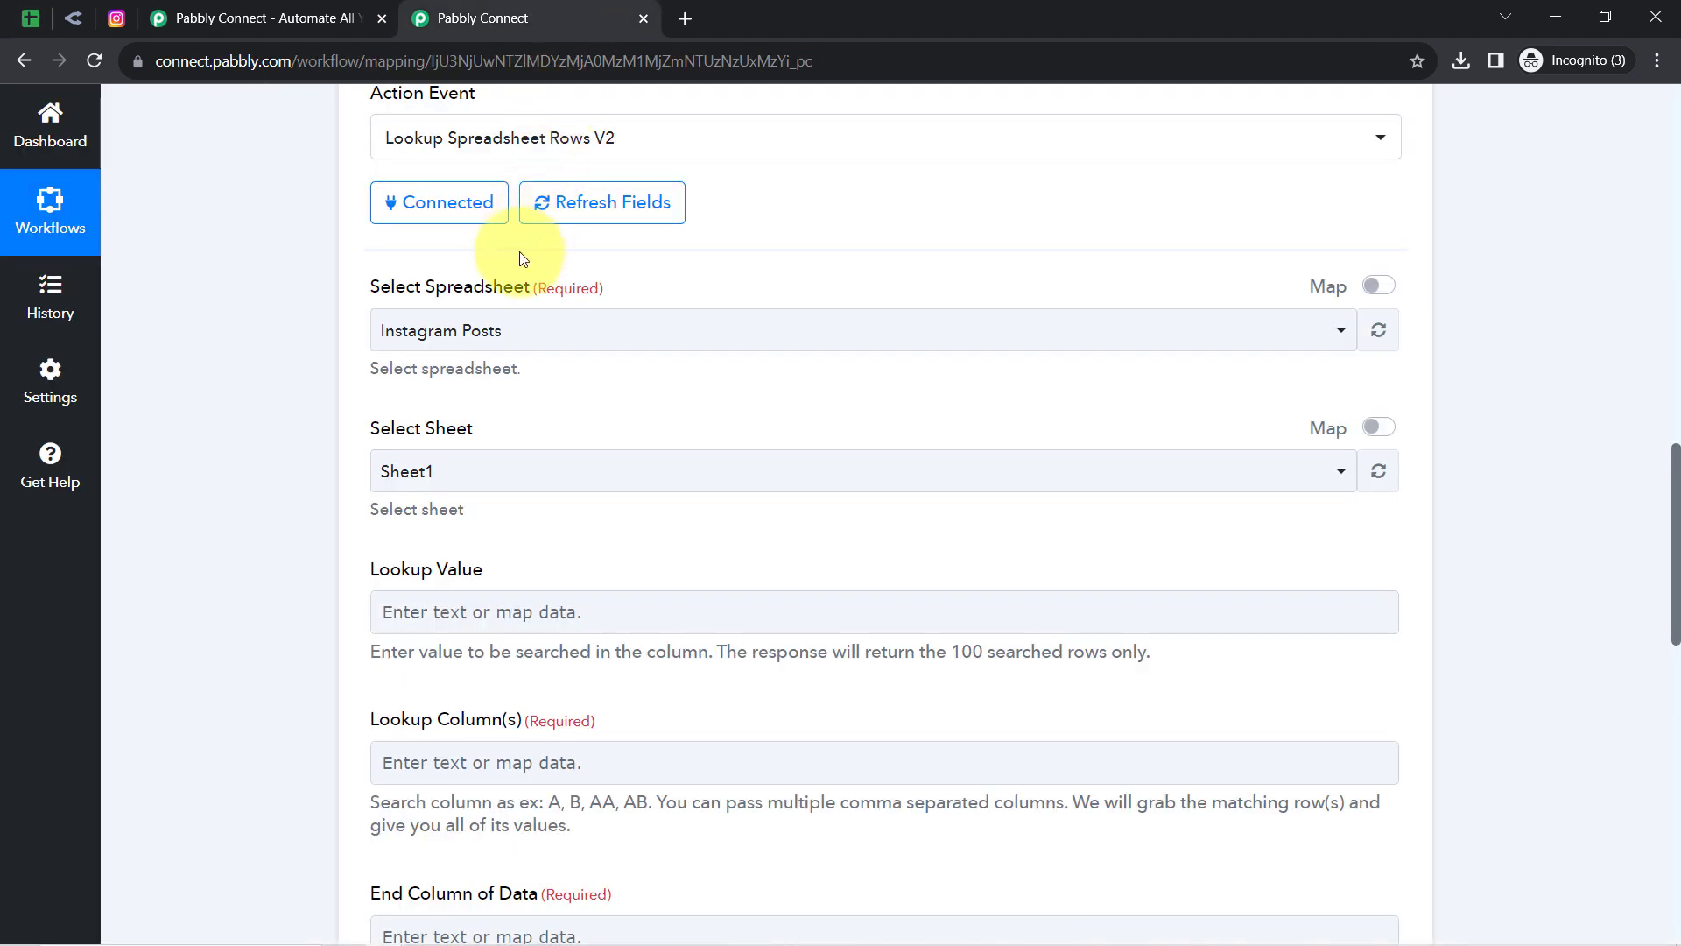
{"action": "left_click", "coordinate": [418, 331]}
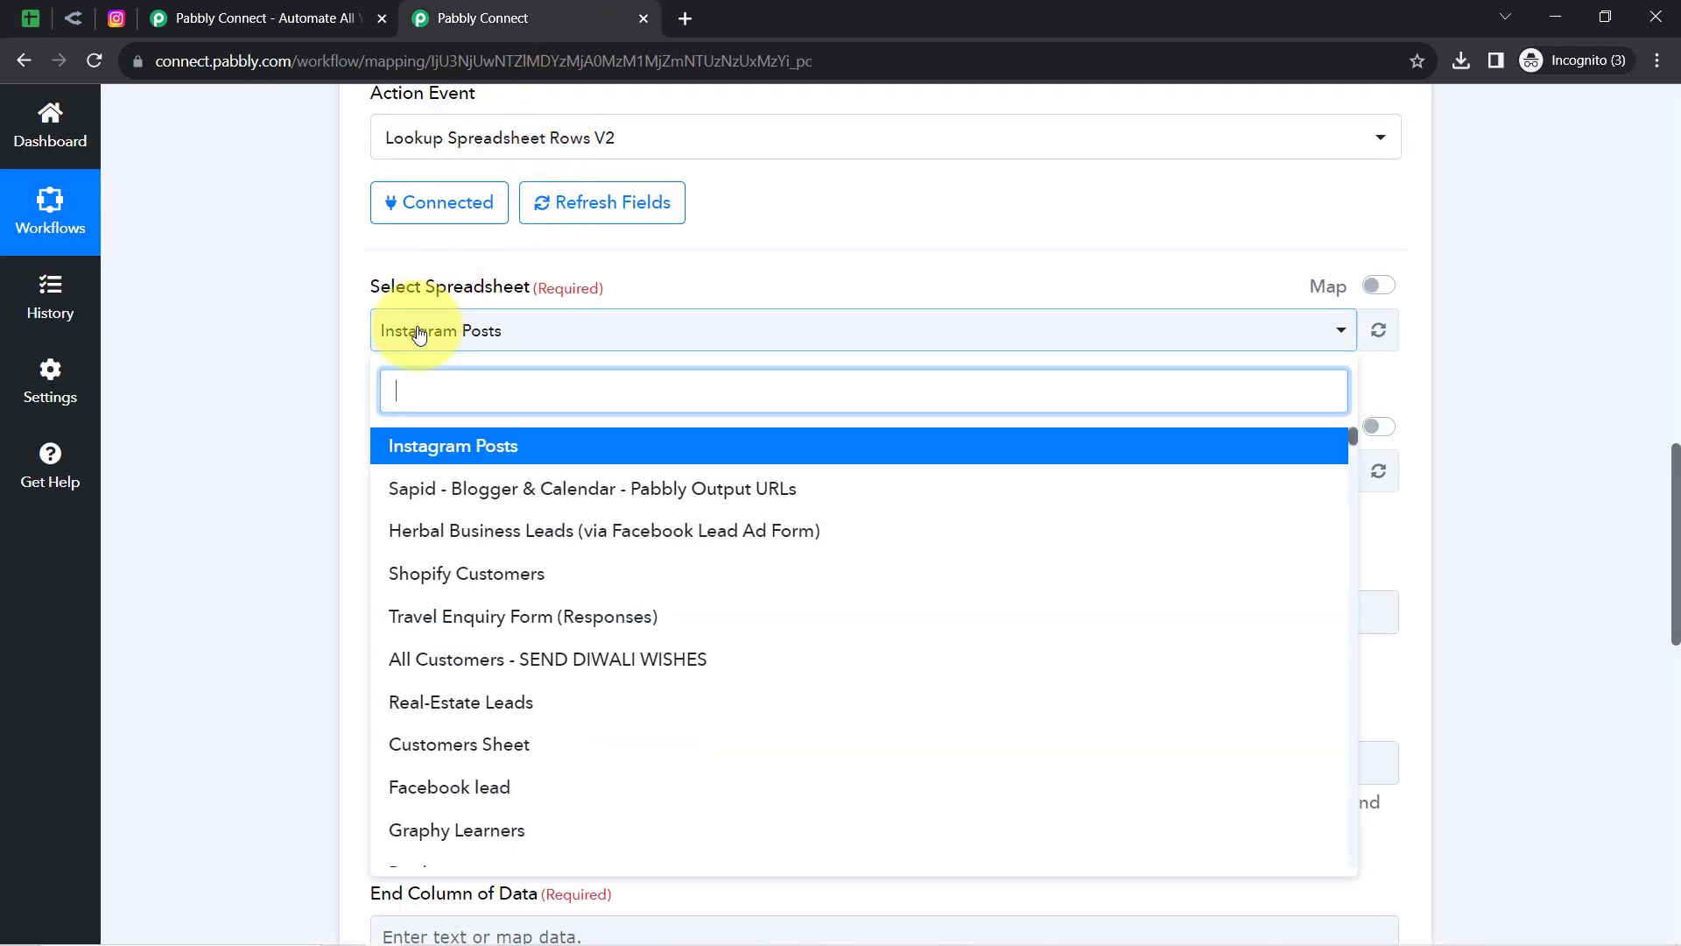
{"action": "left_click", "coordinate": [222, 393]}
{"action": "left_click", "coordinate": [31, 17]}
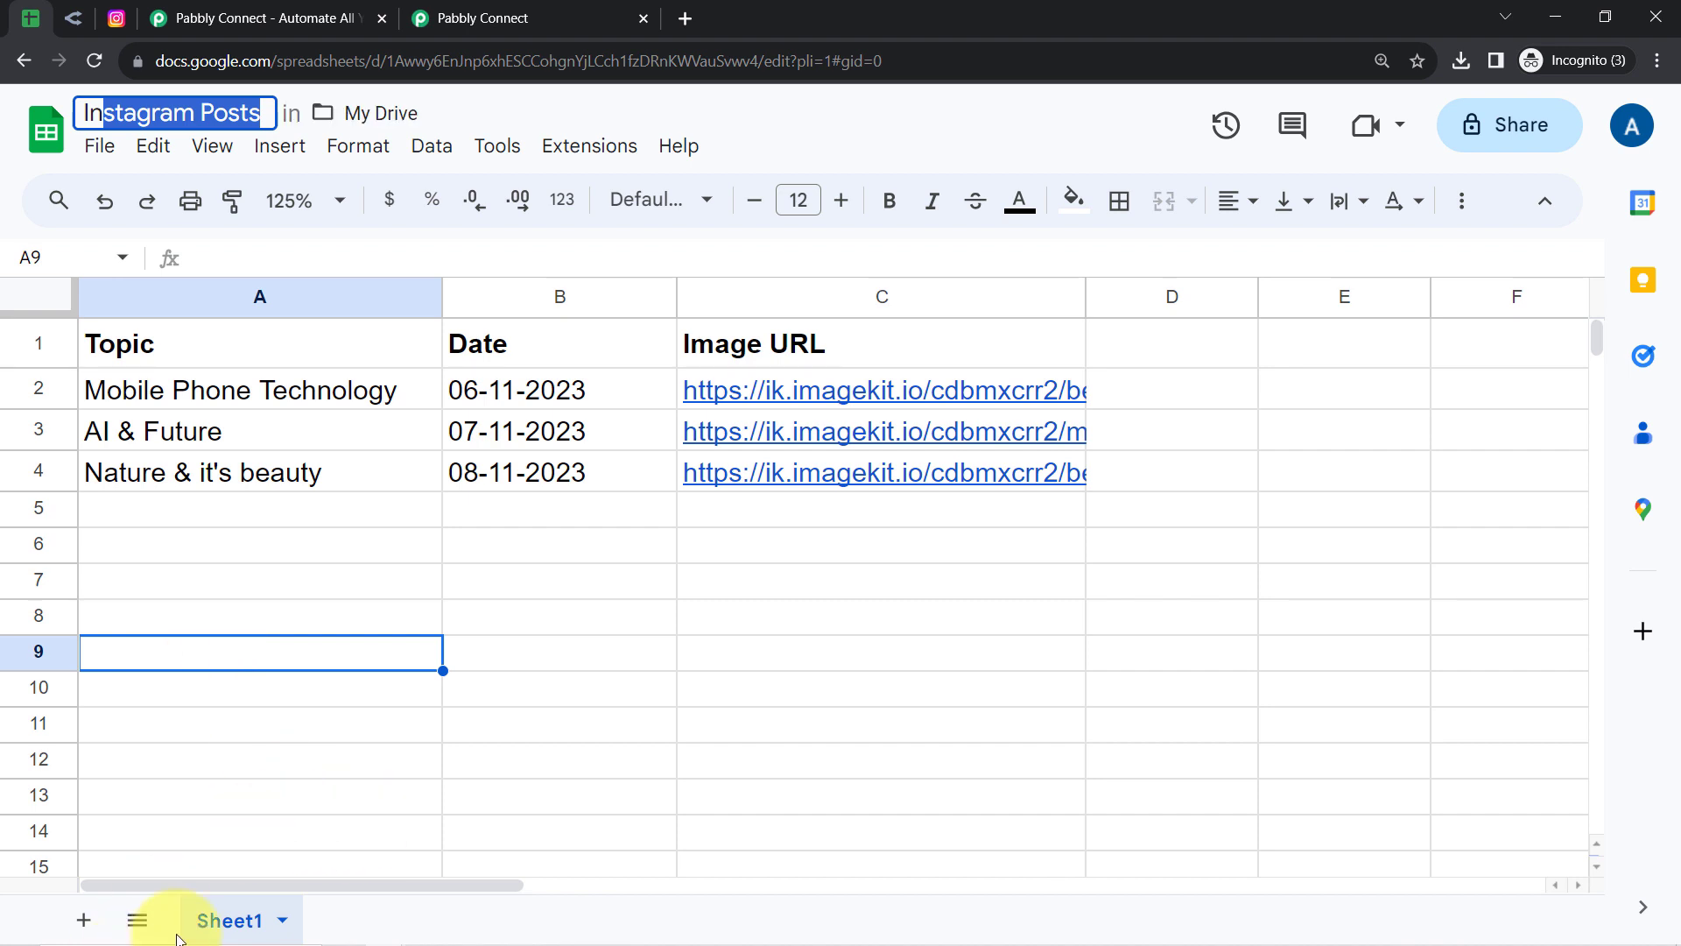
{"action": "left_click", "coordinate": [473, 17]}
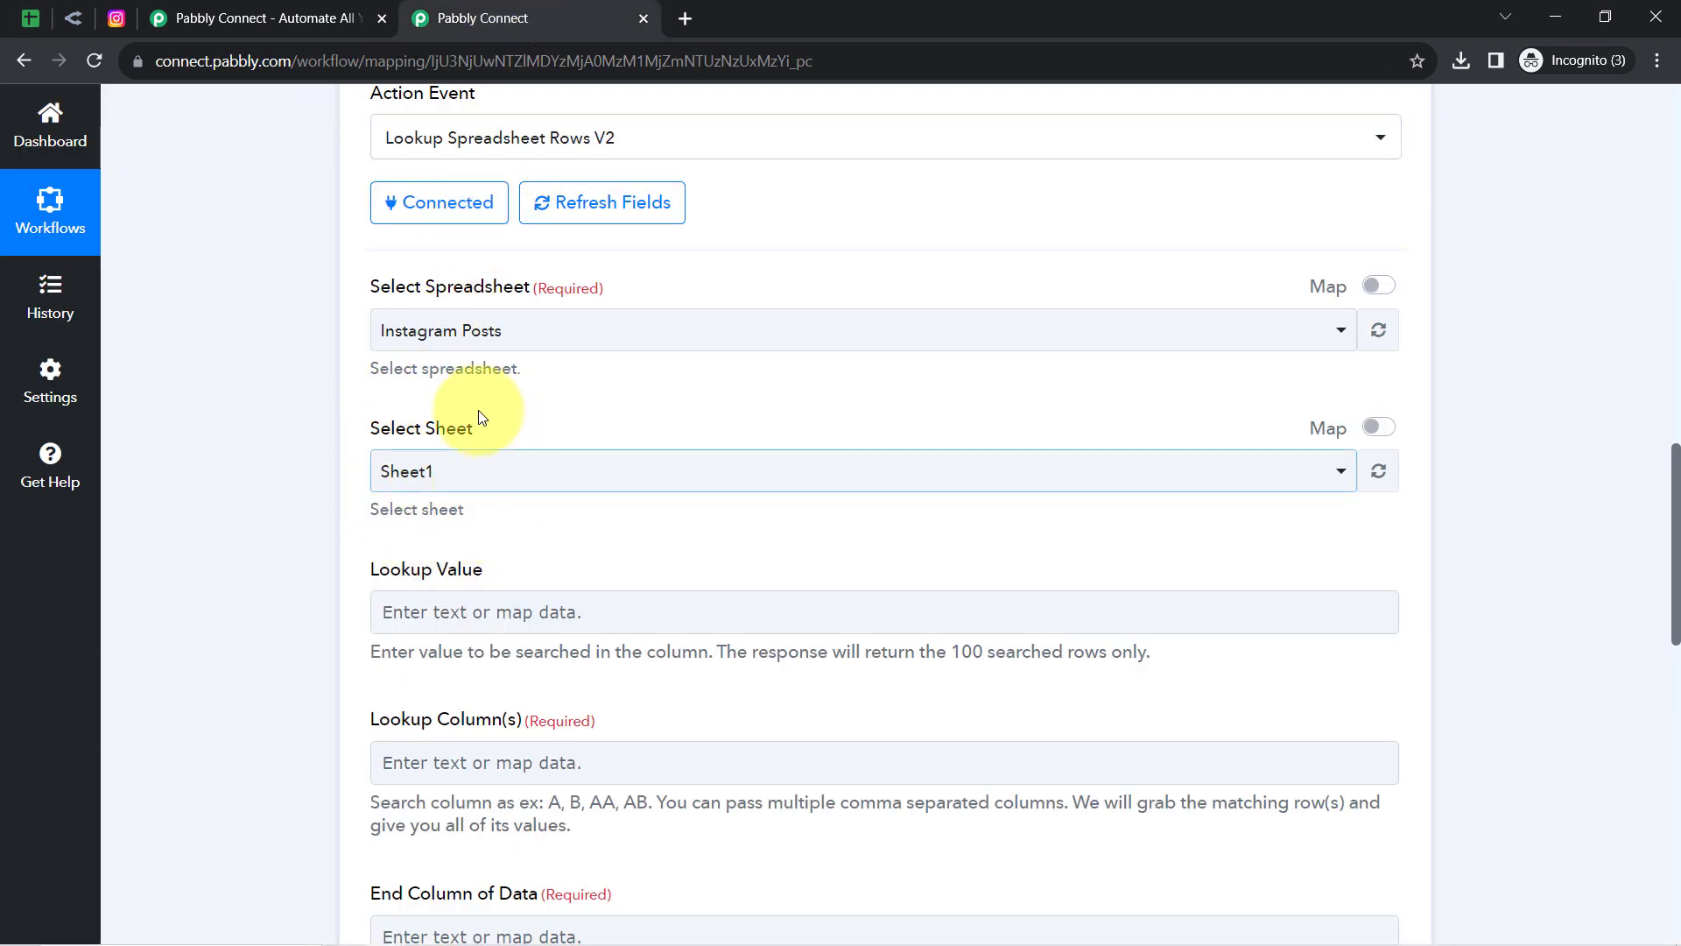
Step: Examine the Lookup Value setting and its mapping options alongside the dates in the Instagram Posts spreadsheet
{"action": "scroll", "coordinate": [1653, 549], "scroll_direction": "down", "scroll_amount": 3}
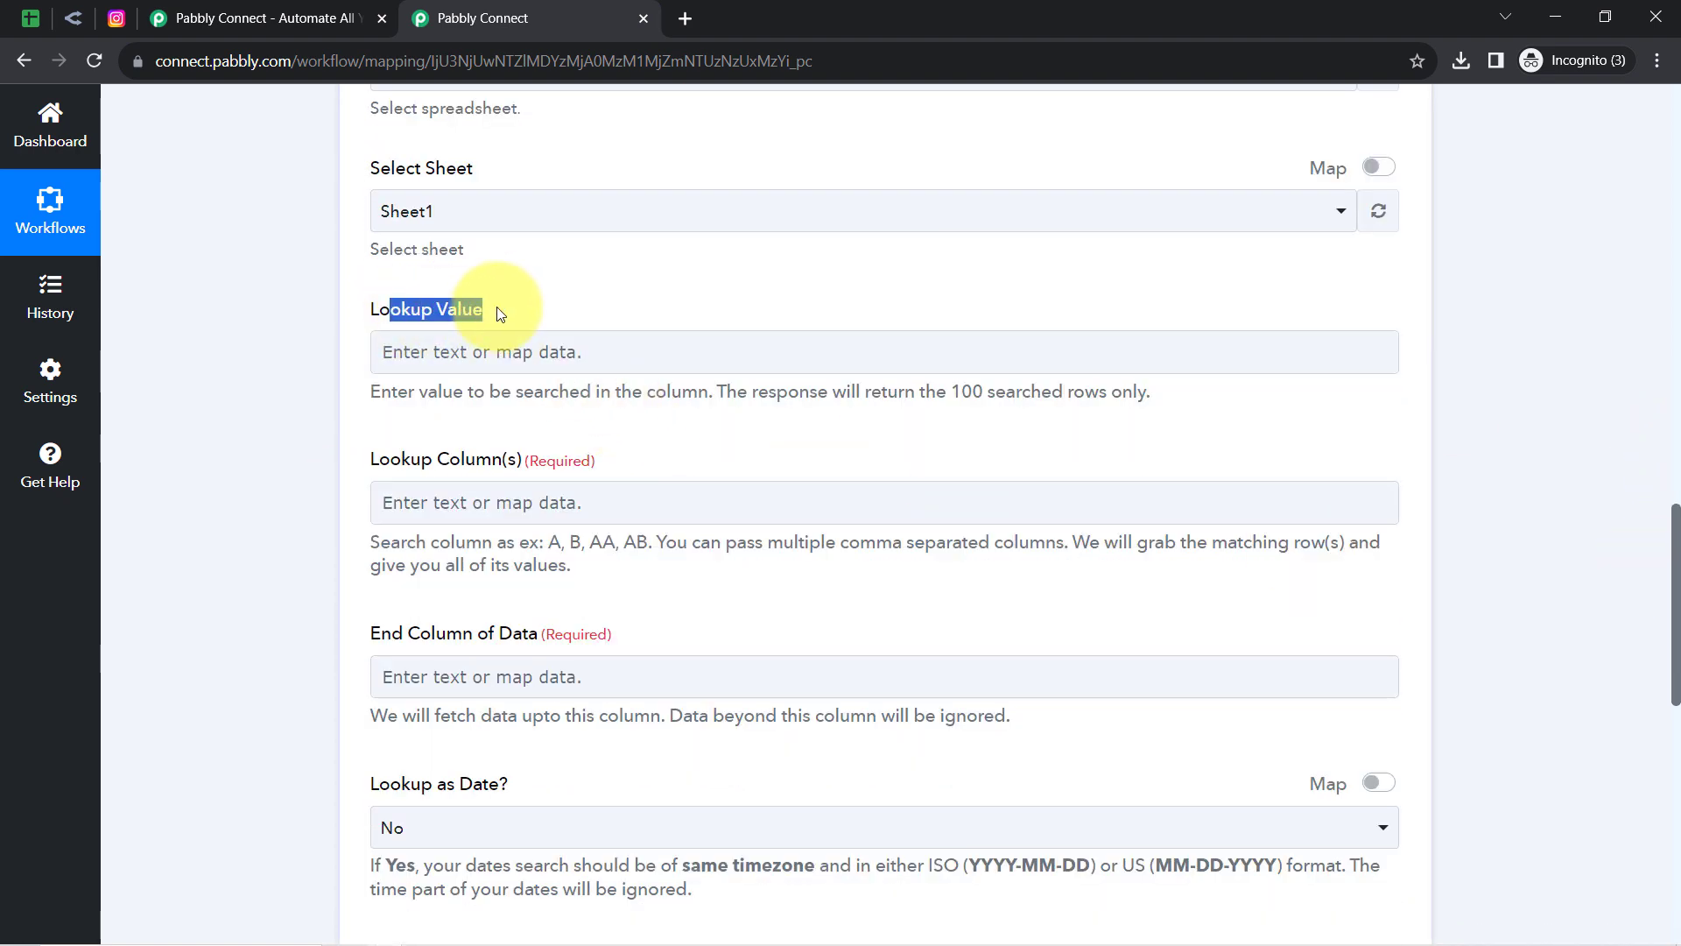
{"action": "left_click_drag", "start_coordinate": [391, 391], "coordinate": [670, 390]}
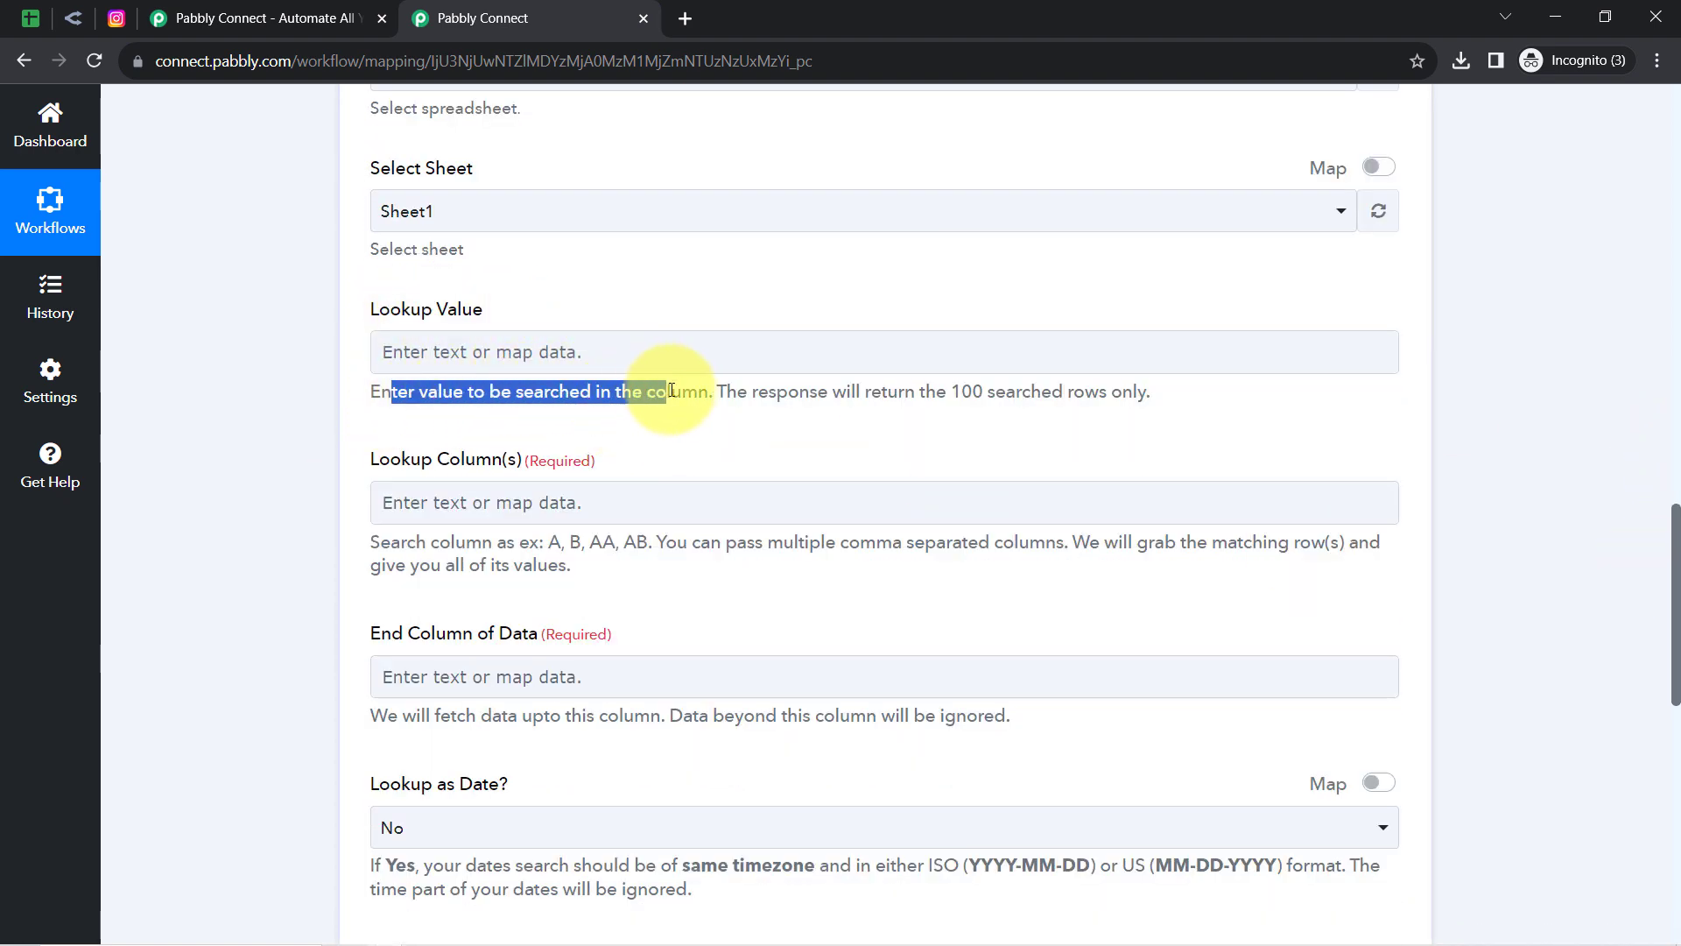
{"action": "left_click", "coordinate": [30, 19]}
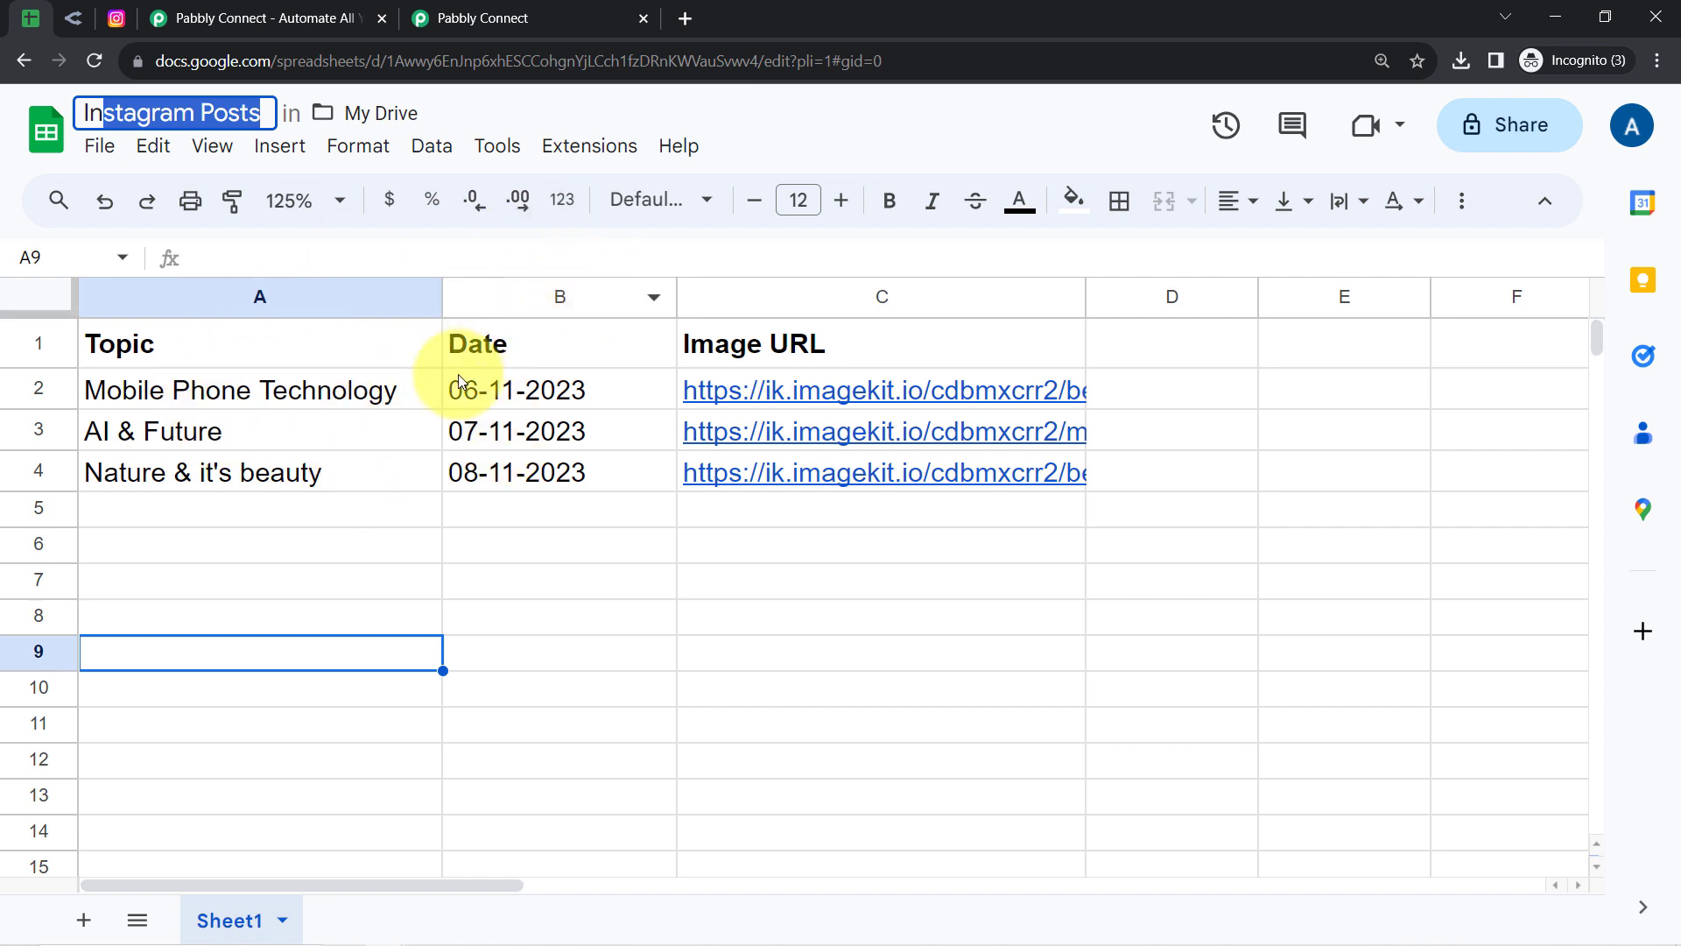
{"action": "left_click", "coordinate": [408, 392]}
{"action": "left_click", "coordinate": [469, 388]}
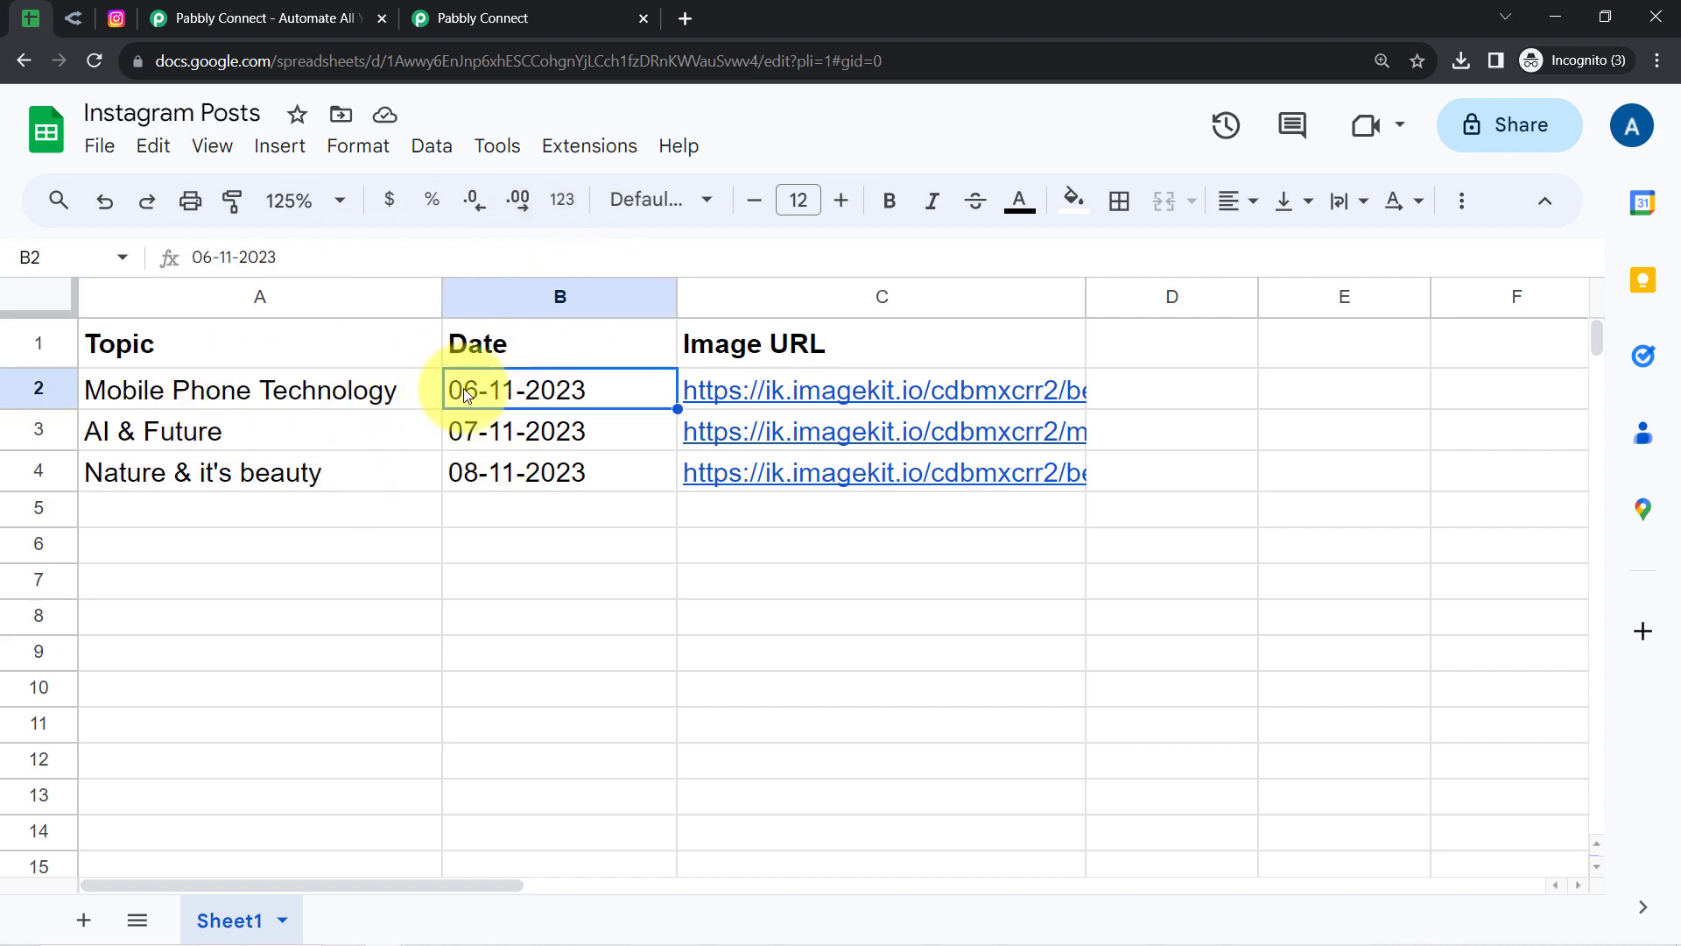
{"action": "left_click", "coordinate": [551, 18]}
{"action": "left_click_drag", "start_coordinate": [401, 309], "coordinate": [482, 309]}
{"action": "left_click", "coordinate": [391, 353]}
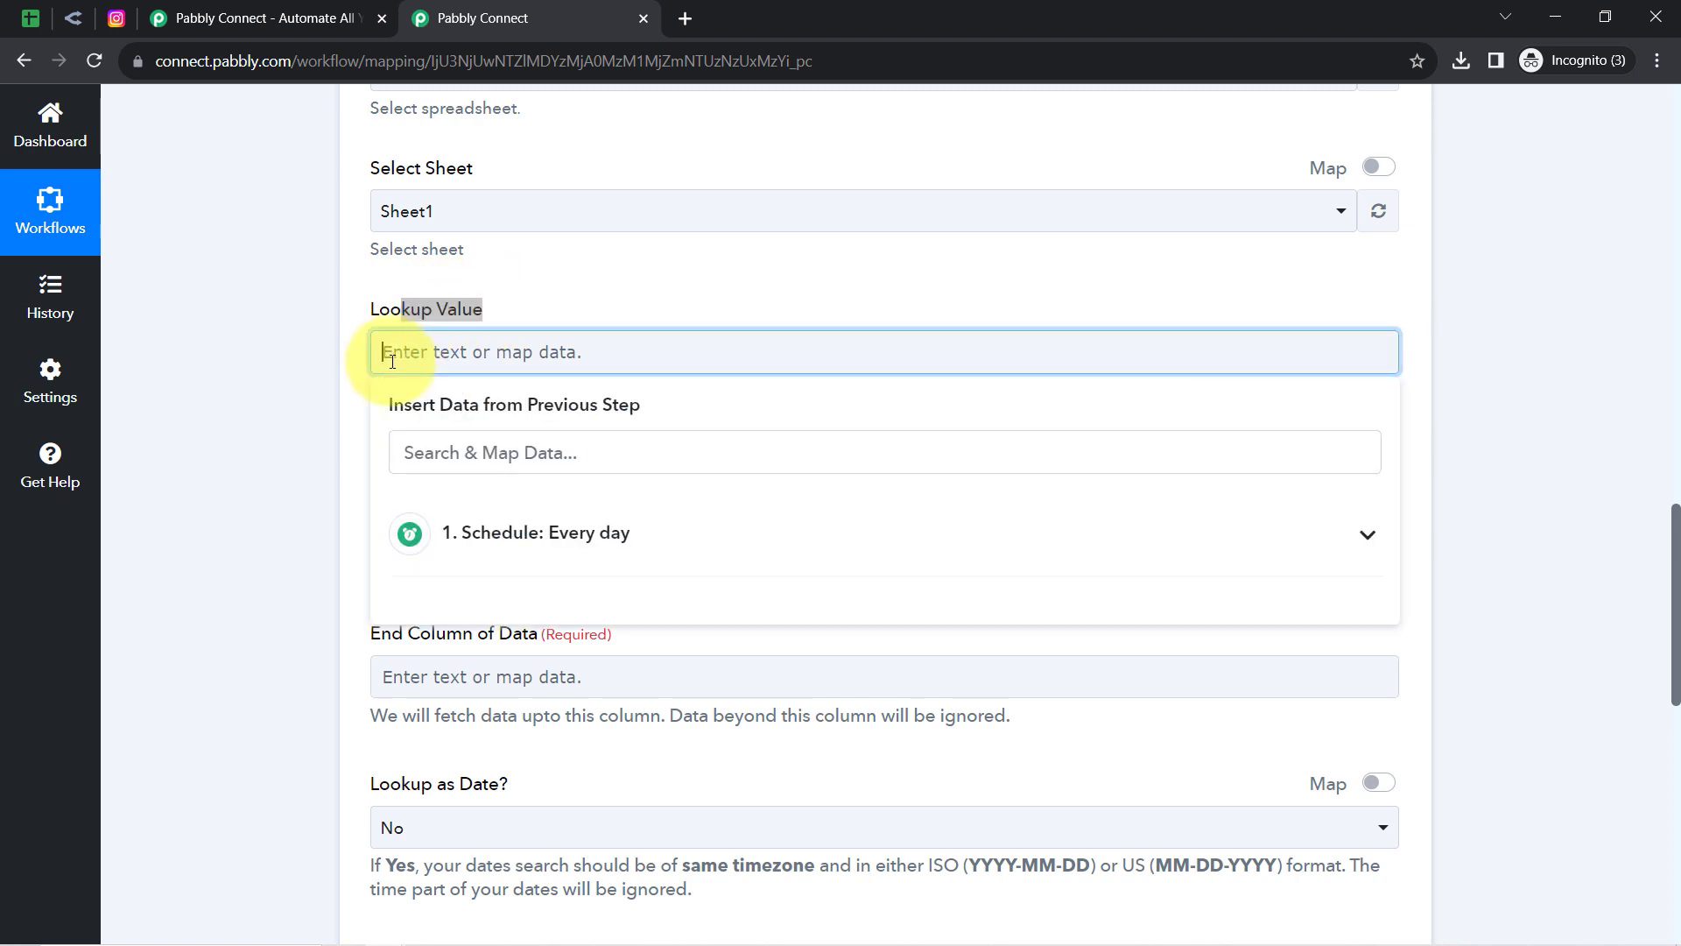
{"action": "left_click", "coordinate": [303, 420]}
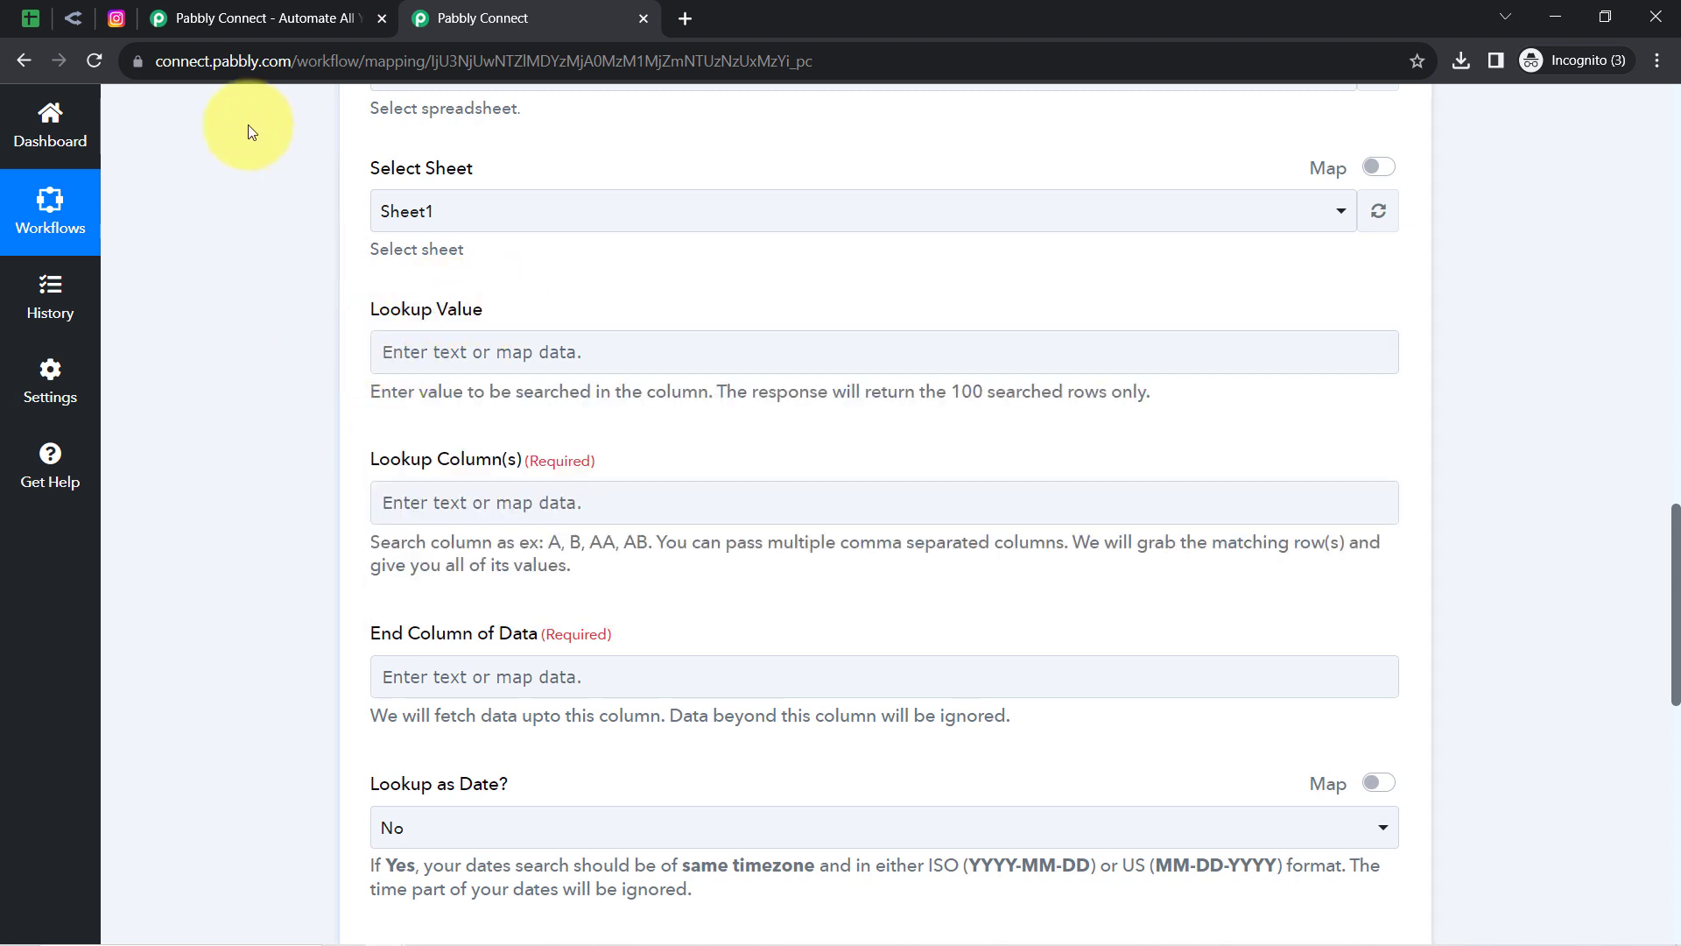
Step: Insert a Date/Time Formatter by Pabbly action between the schedule trigger and the Google Sheets lookup action
{"action": "left_click", "coordinate": [51, 21]}
{"action": "left_click_drag", "start_coordinate": [331, 386], "coordinate": [1002, 600]}
{"action": "left_click", "coordinate": [480, 18]}
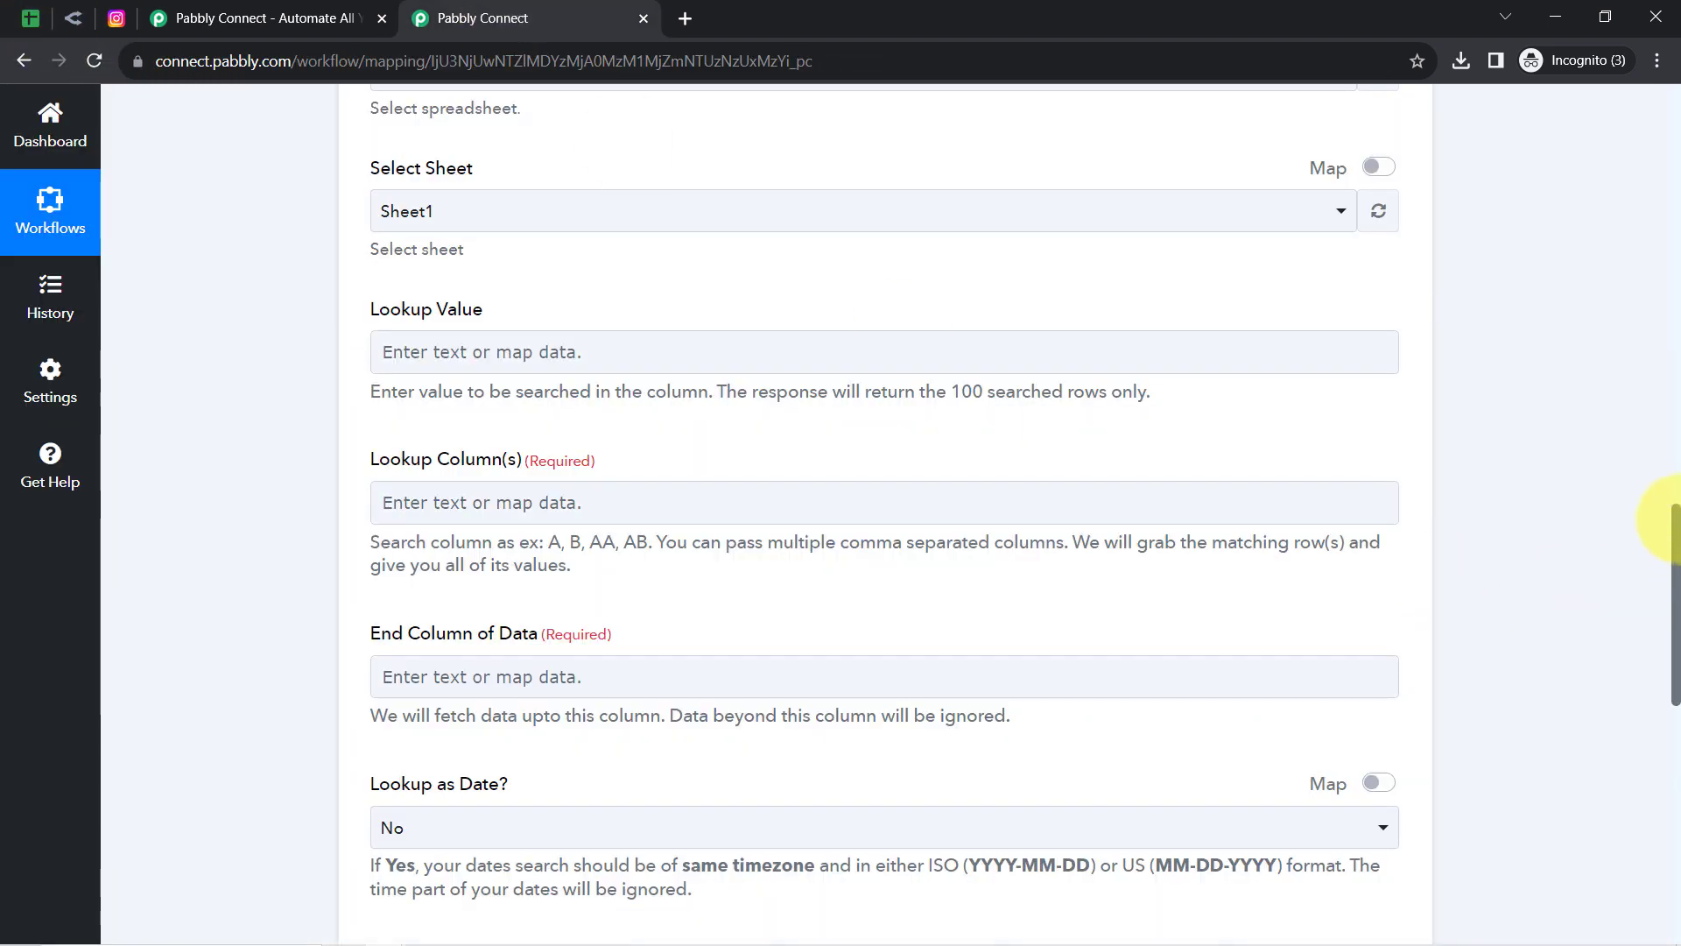
{"action": "left_click_drag", "start_coordinate": [1674, 564], "coordinate": [1673, 444]}
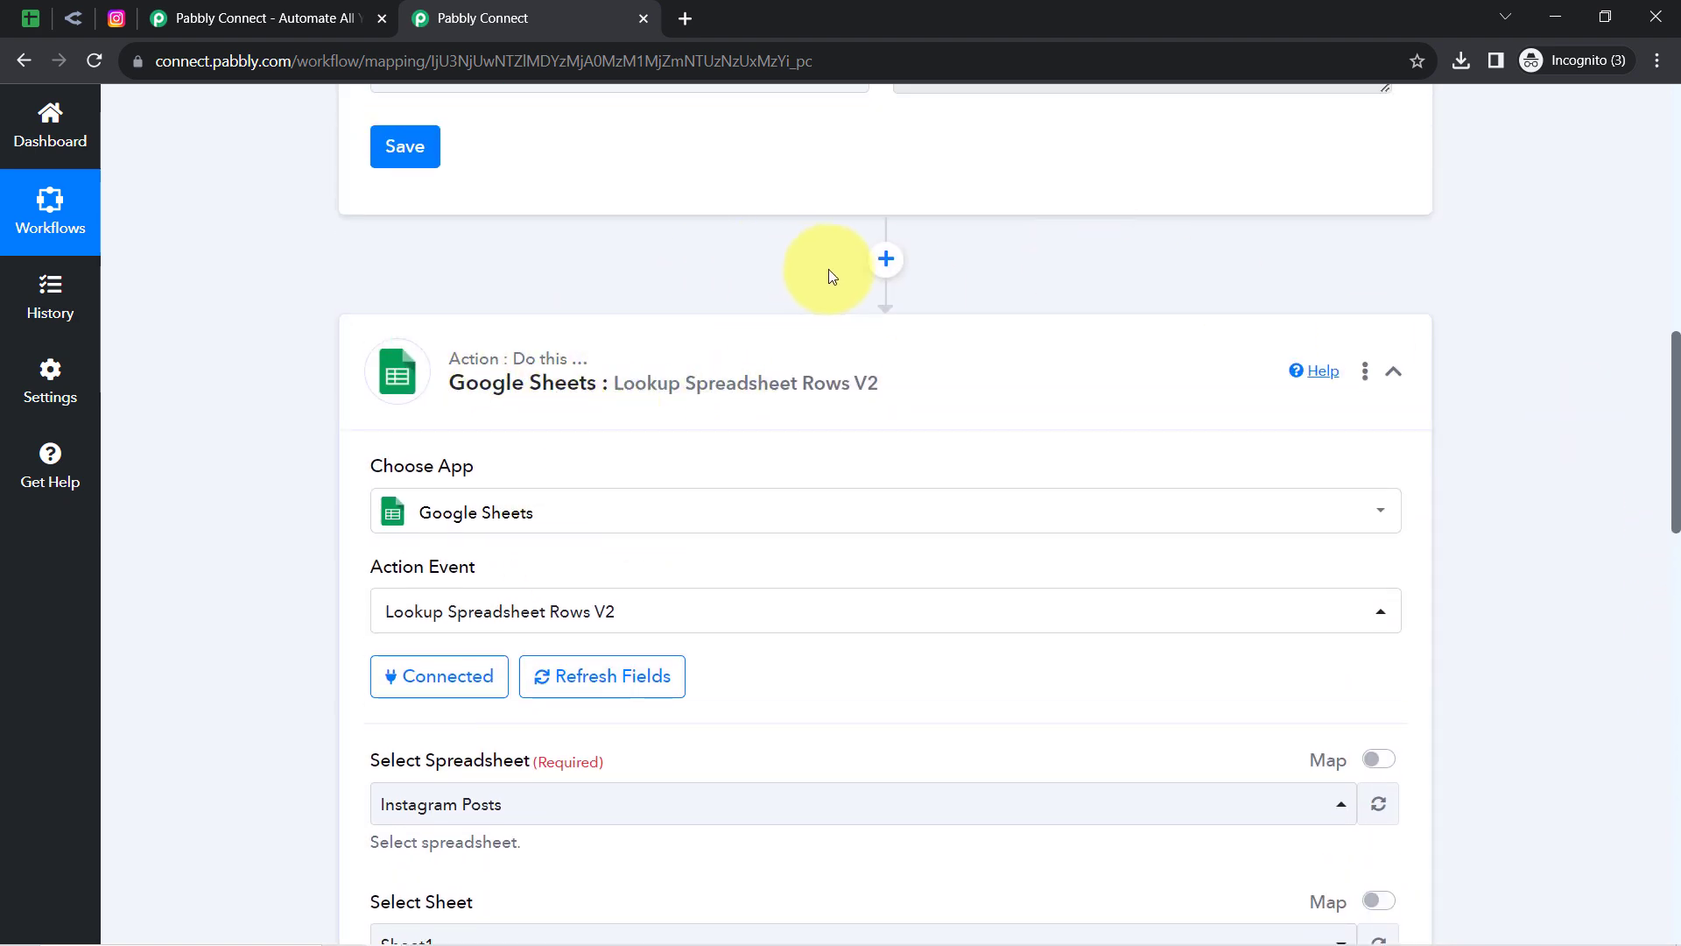
{"action": "left_click", "coordinate": [885, 263]}
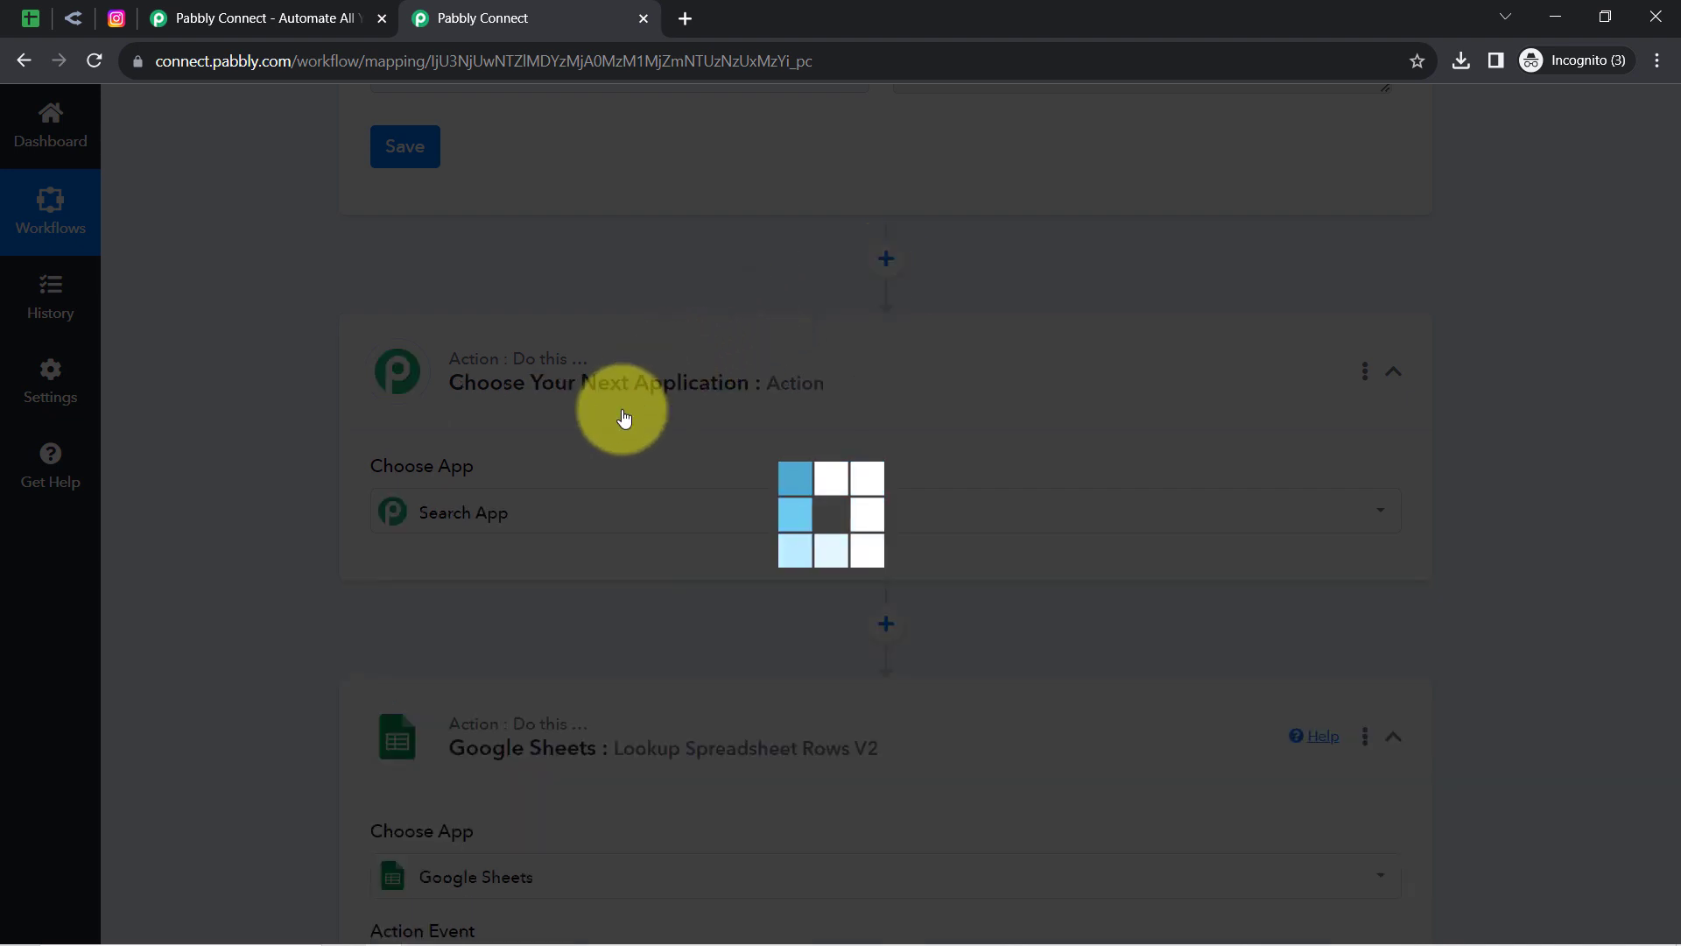
{"action": "type", "text": "date"}
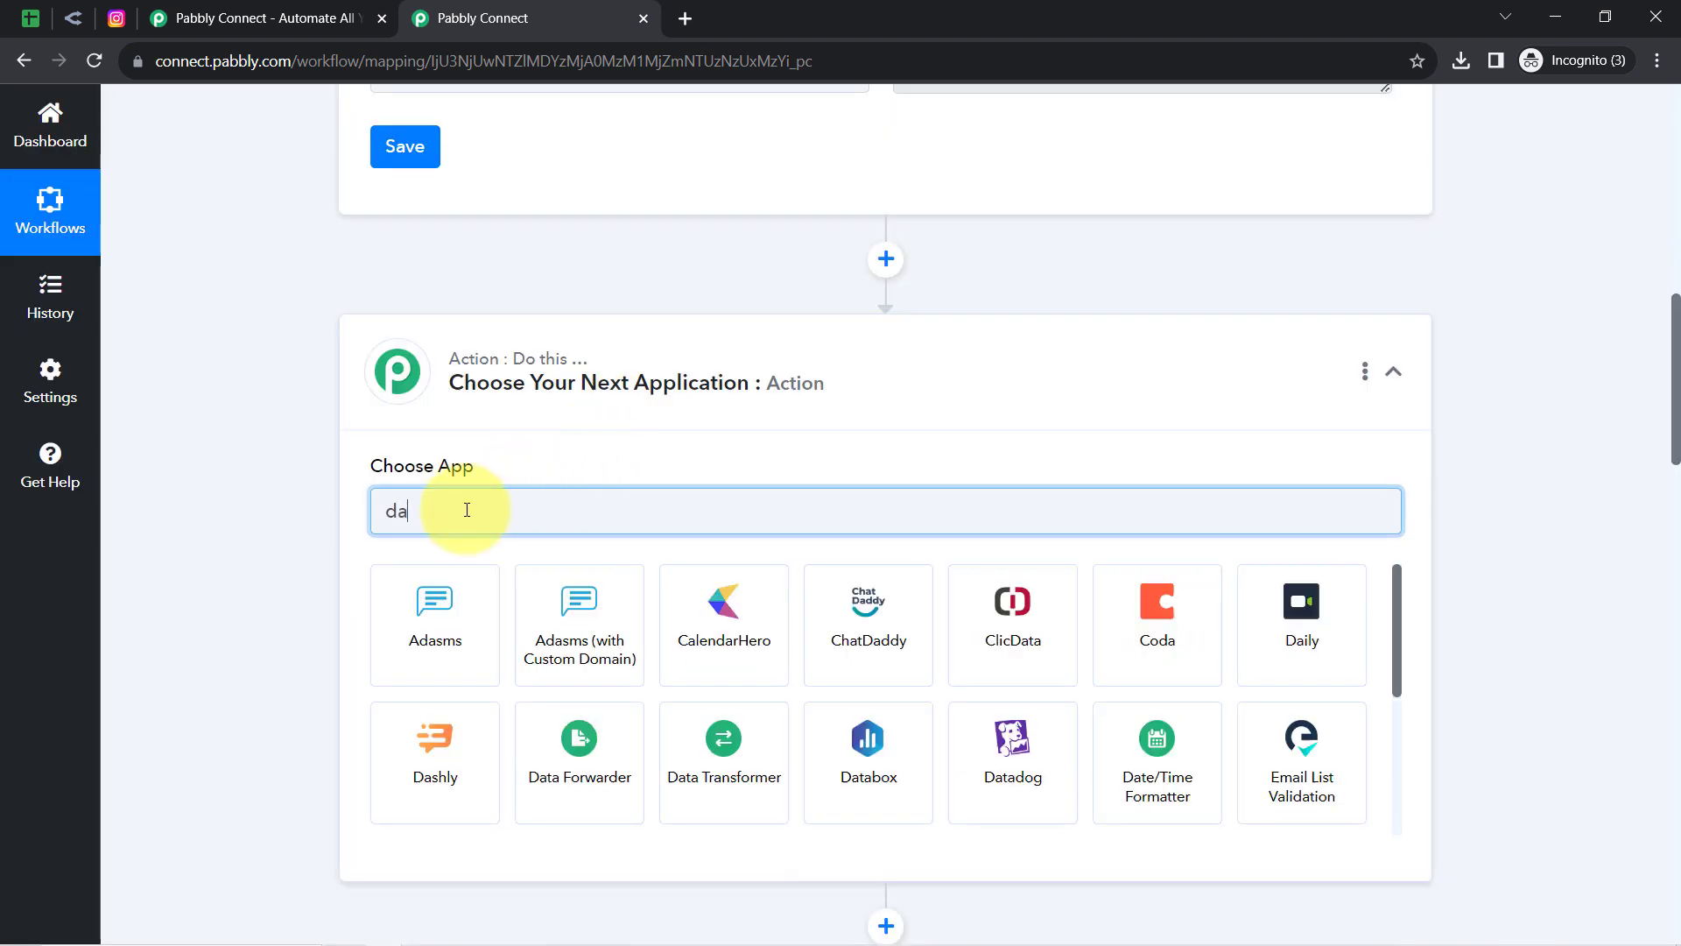
{"action": "left_click", "coordinate": [461, 624]}
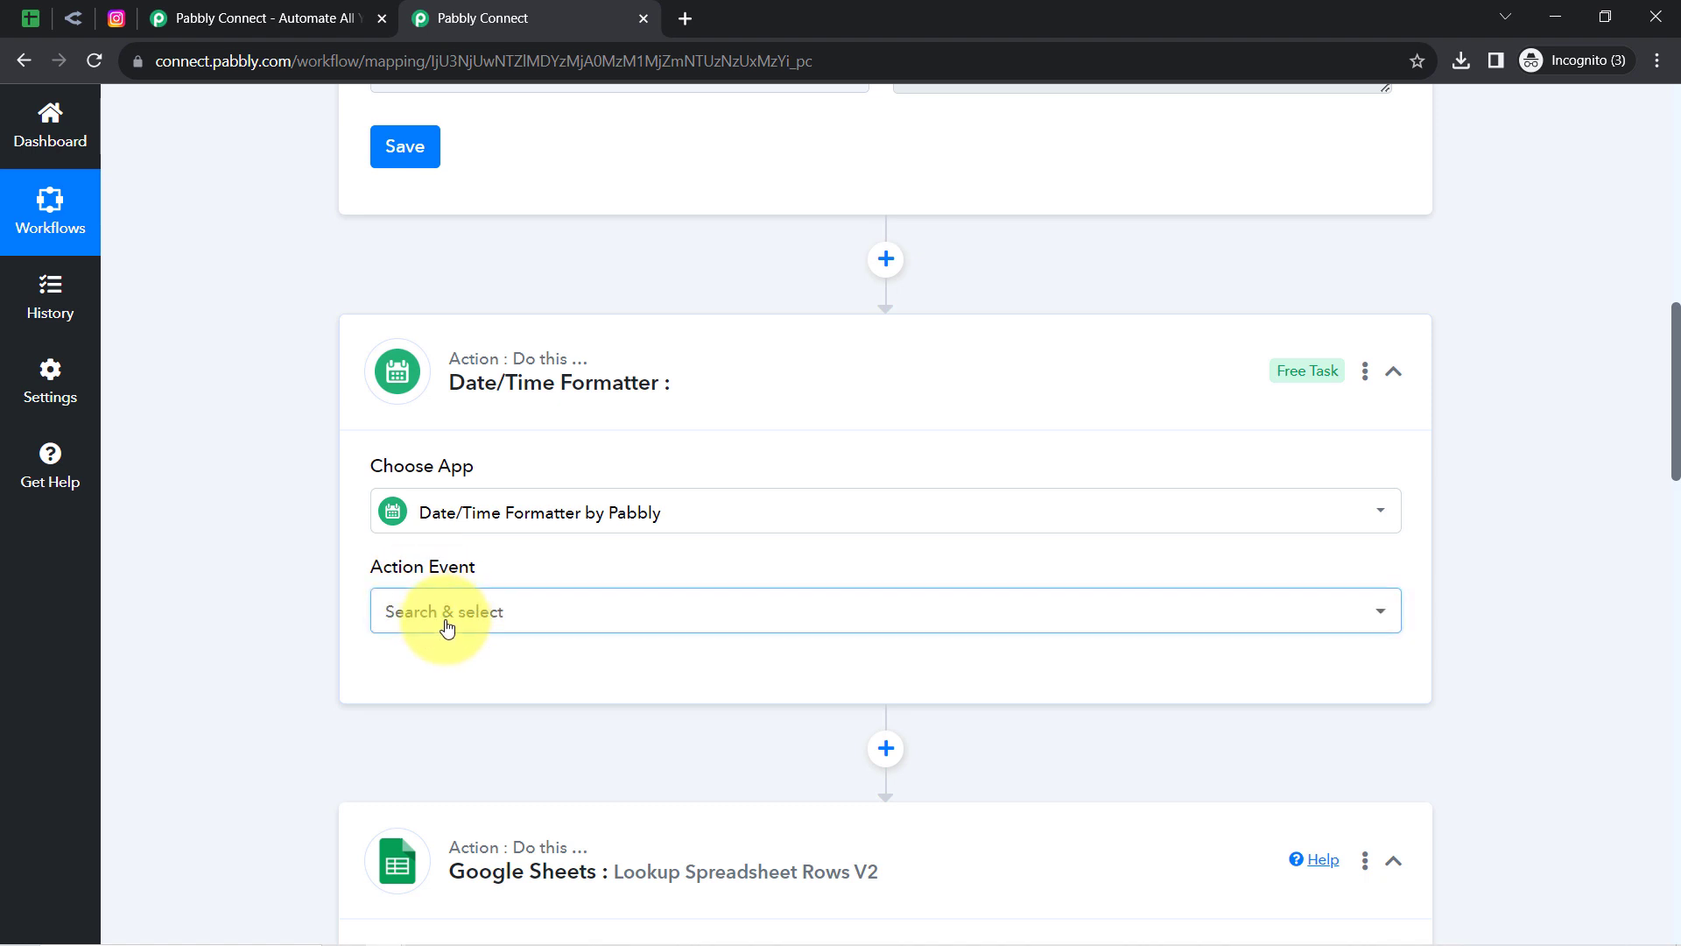
Step: Set the Date/Time Formatter's action event to Current Date and connect it
{"action": "left_click", "coordinate": [448, 627]}
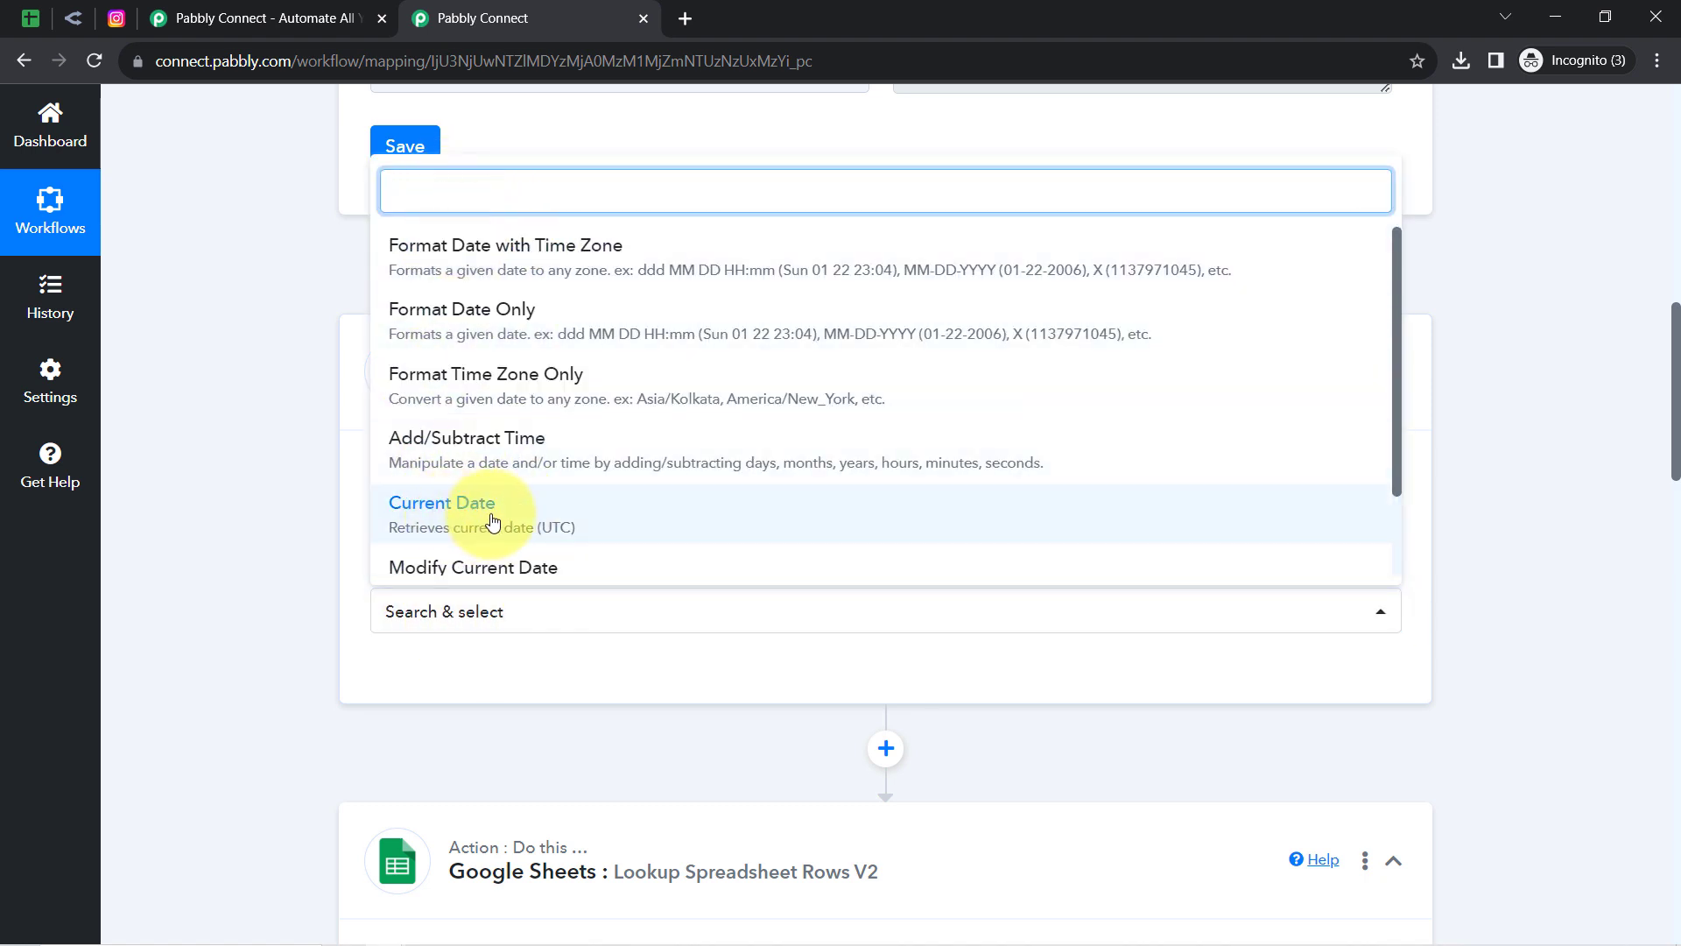
{"action": "left_click", "coordinate": [524, 515]}
{"action": "left_click", "coordinate": [496, 608]}
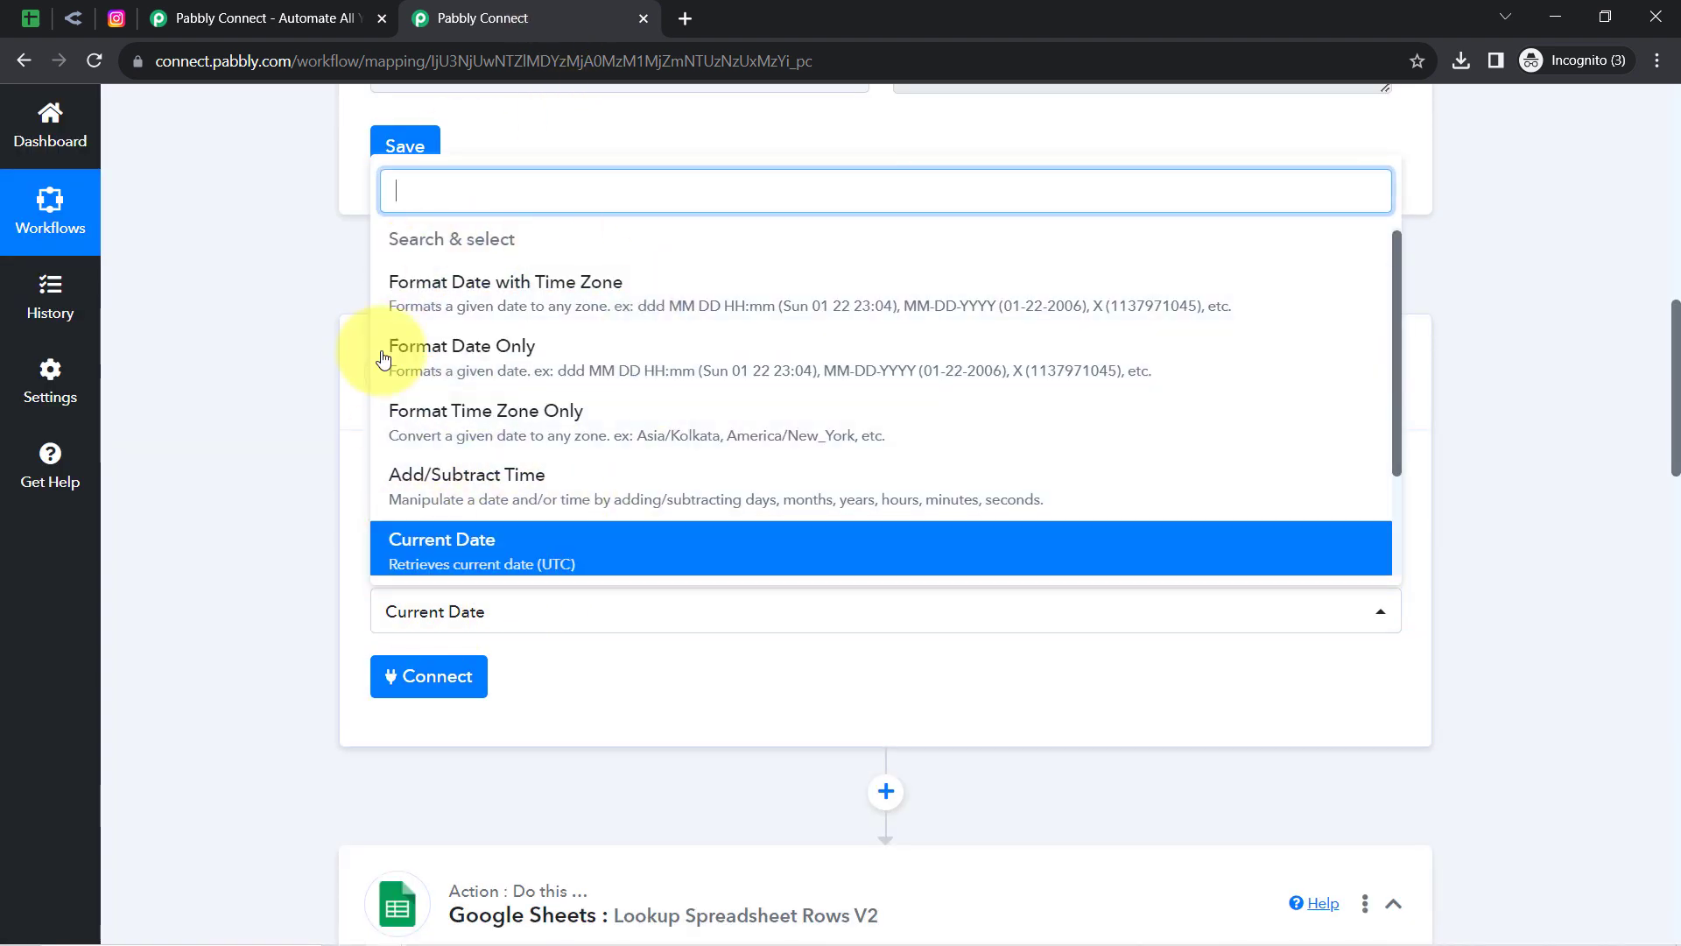
{"action": "left_click", "coordinate": [226, 608]}
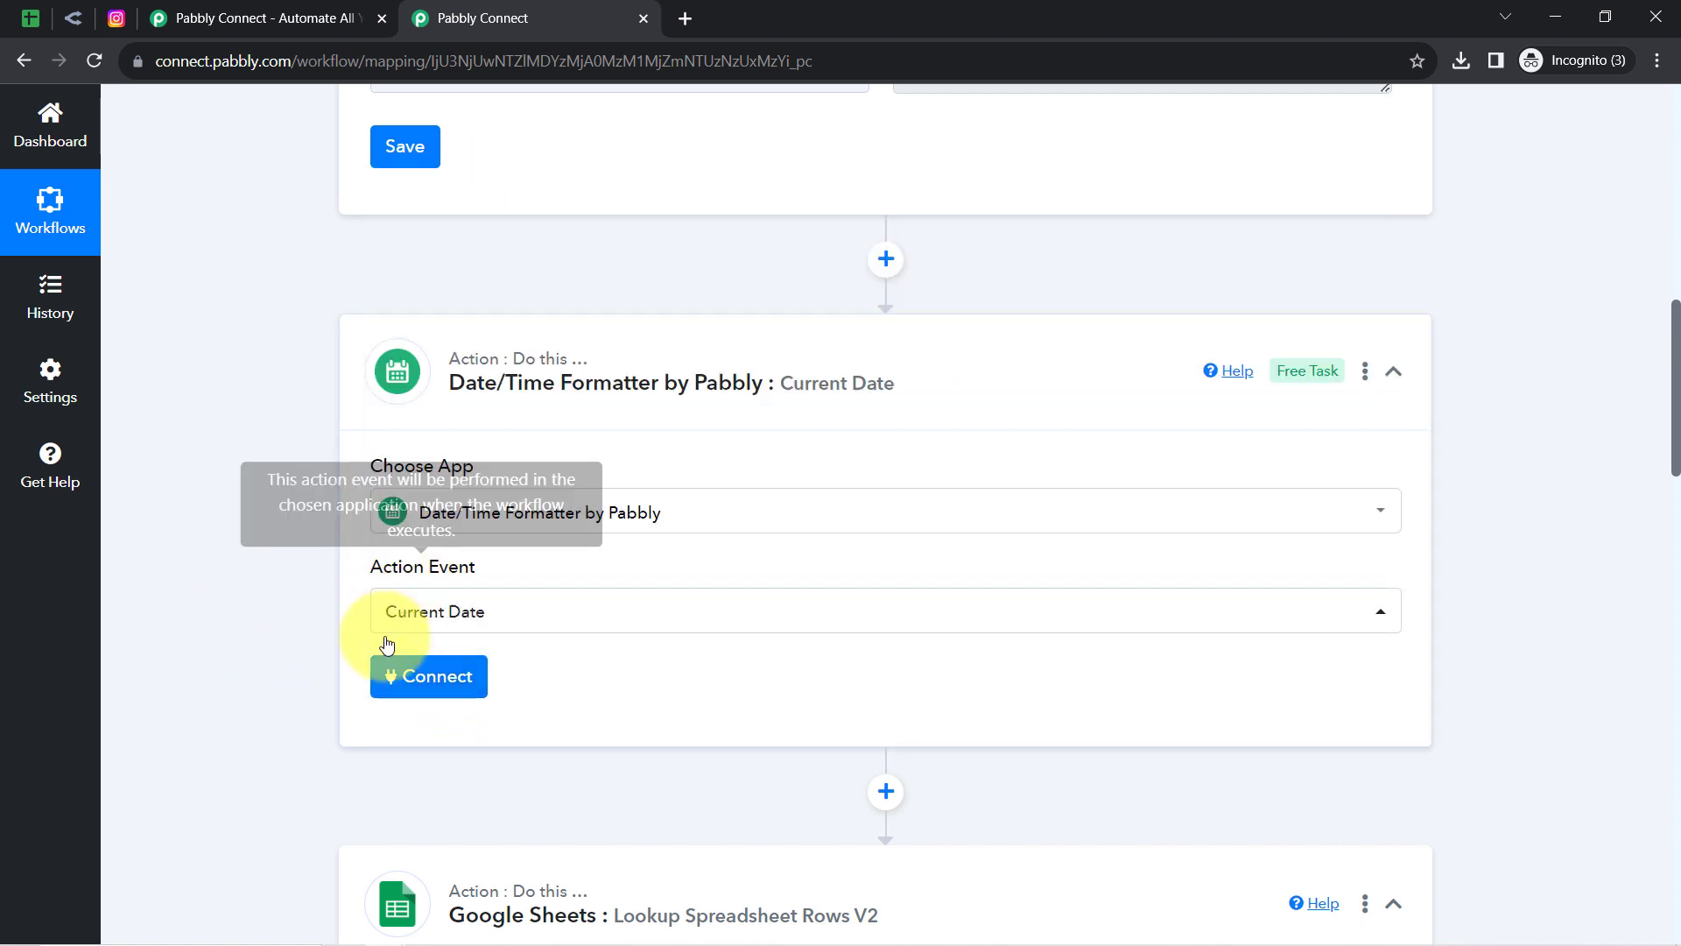
{"action": "left_click", "coordinate": [412, 676]}
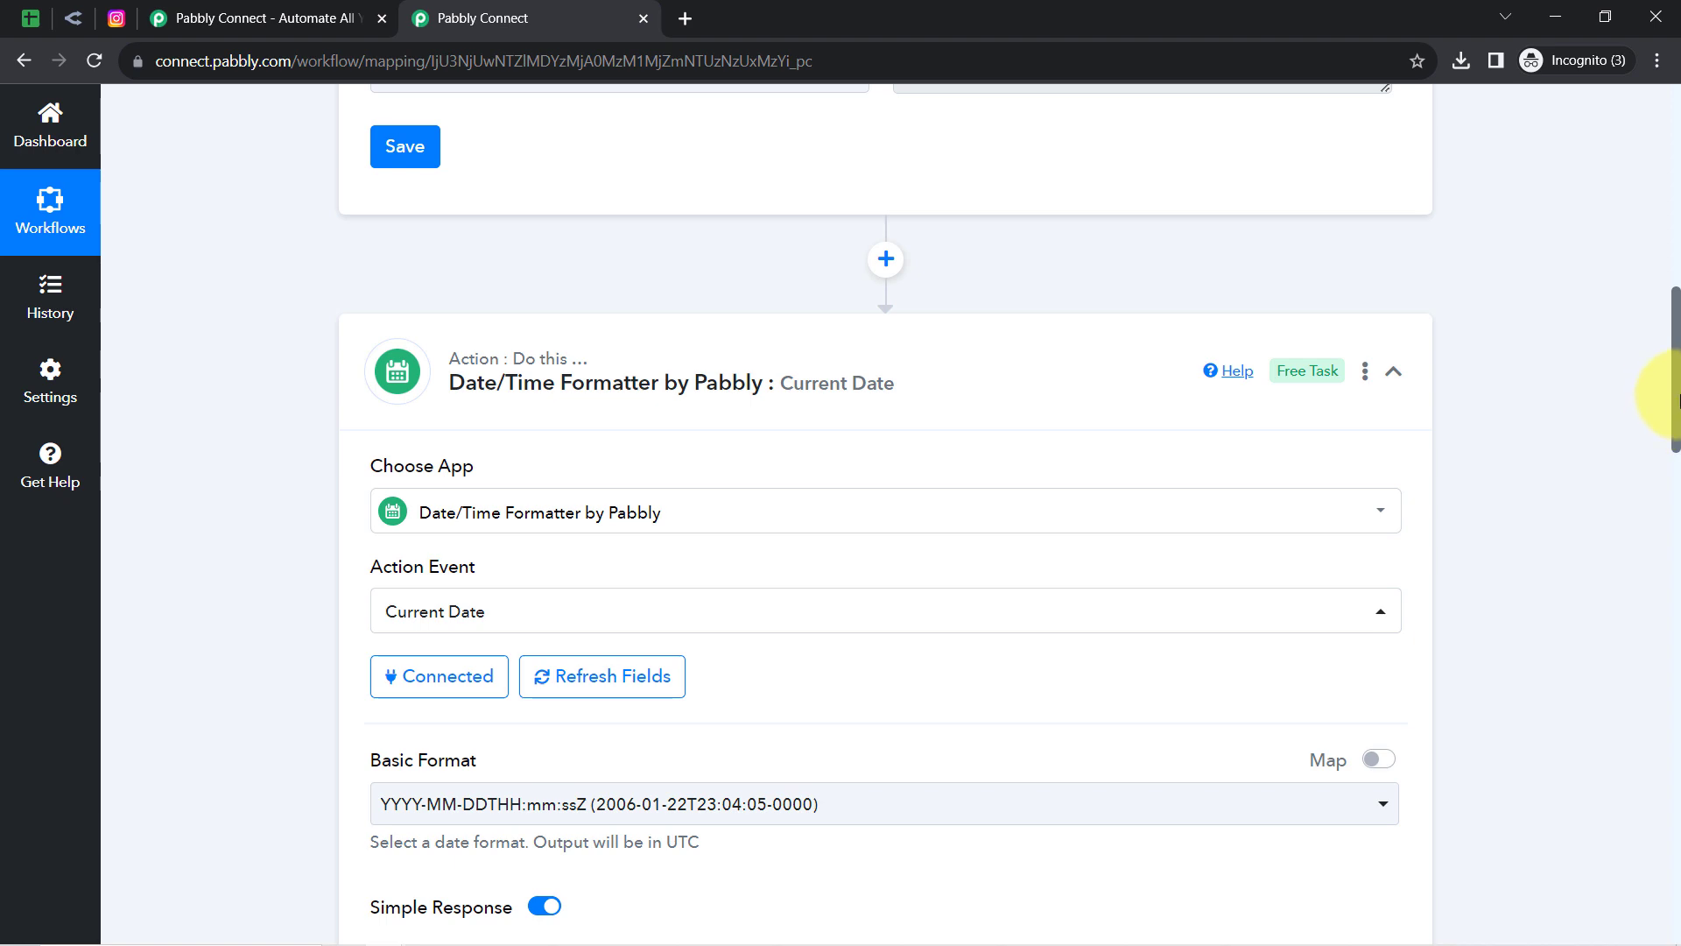
Step: Set the Date/Time Formatter's Basic Format to DD-MM-YYYY, matching the dates in the Instagram Posts spreadsheet
{"action": "scroll", "coordinate": [1668, 399], "scroll_direction": "down", "scroll_amount": 5}
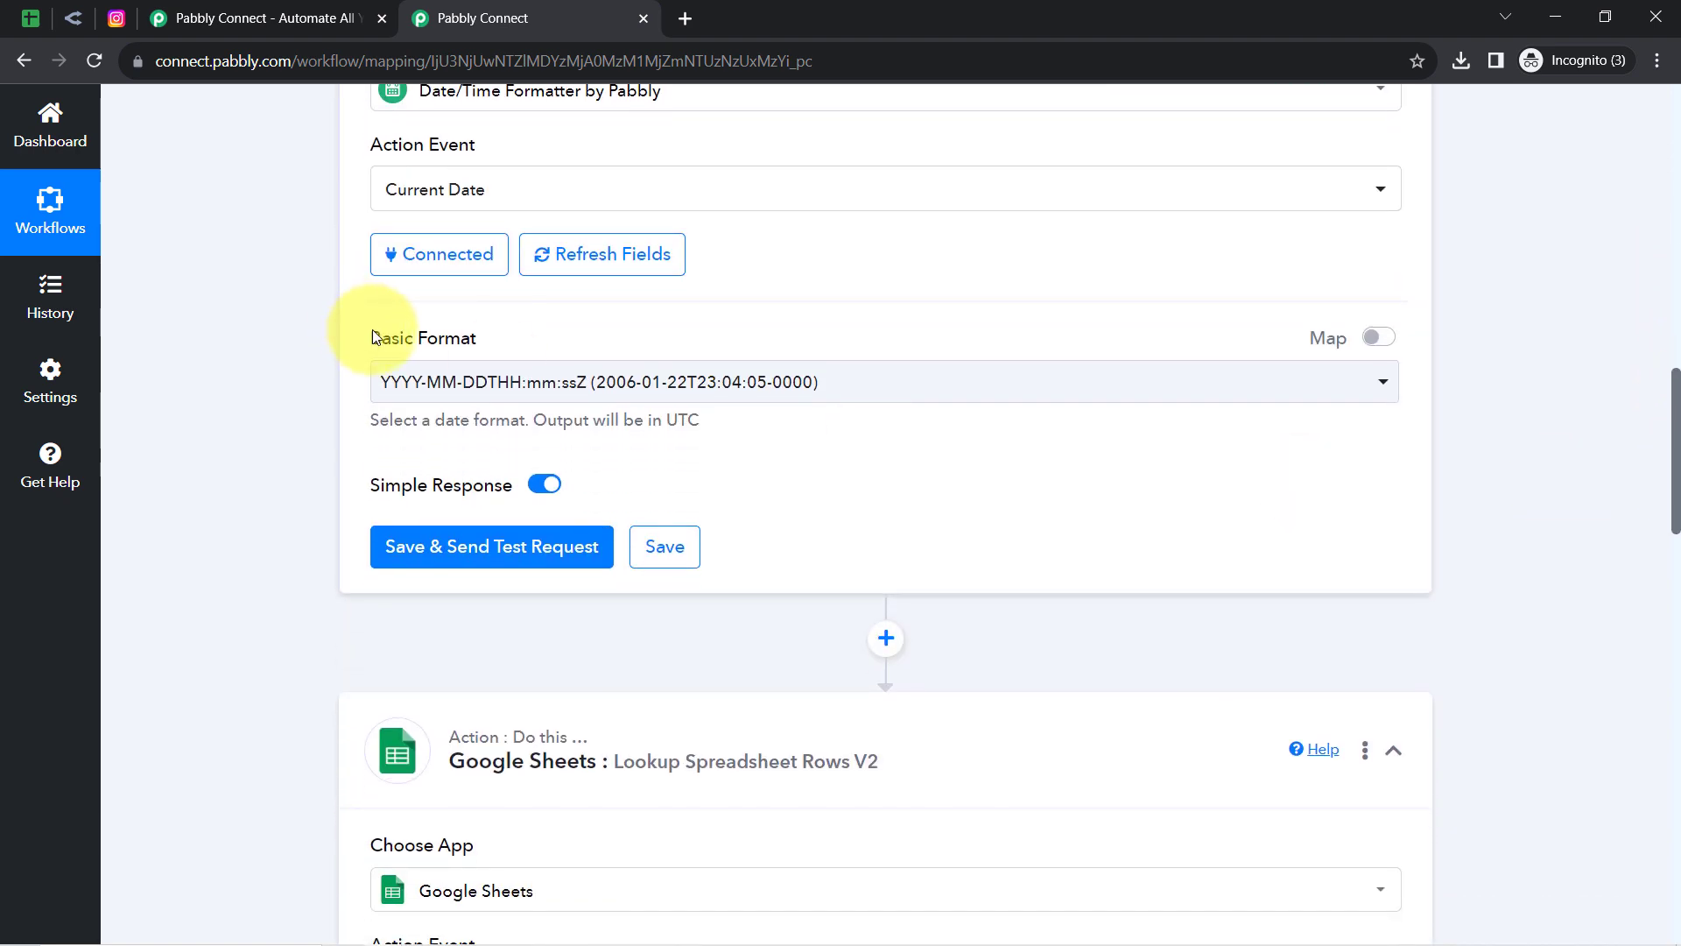
{"action": "left_click_drag", "start_coordinate": [379, 336], "coordinate": [461, 333]}
{"action": "left_click_drag", "start_coordinate": [1674, 395], "coordinate": [1674, 611]}
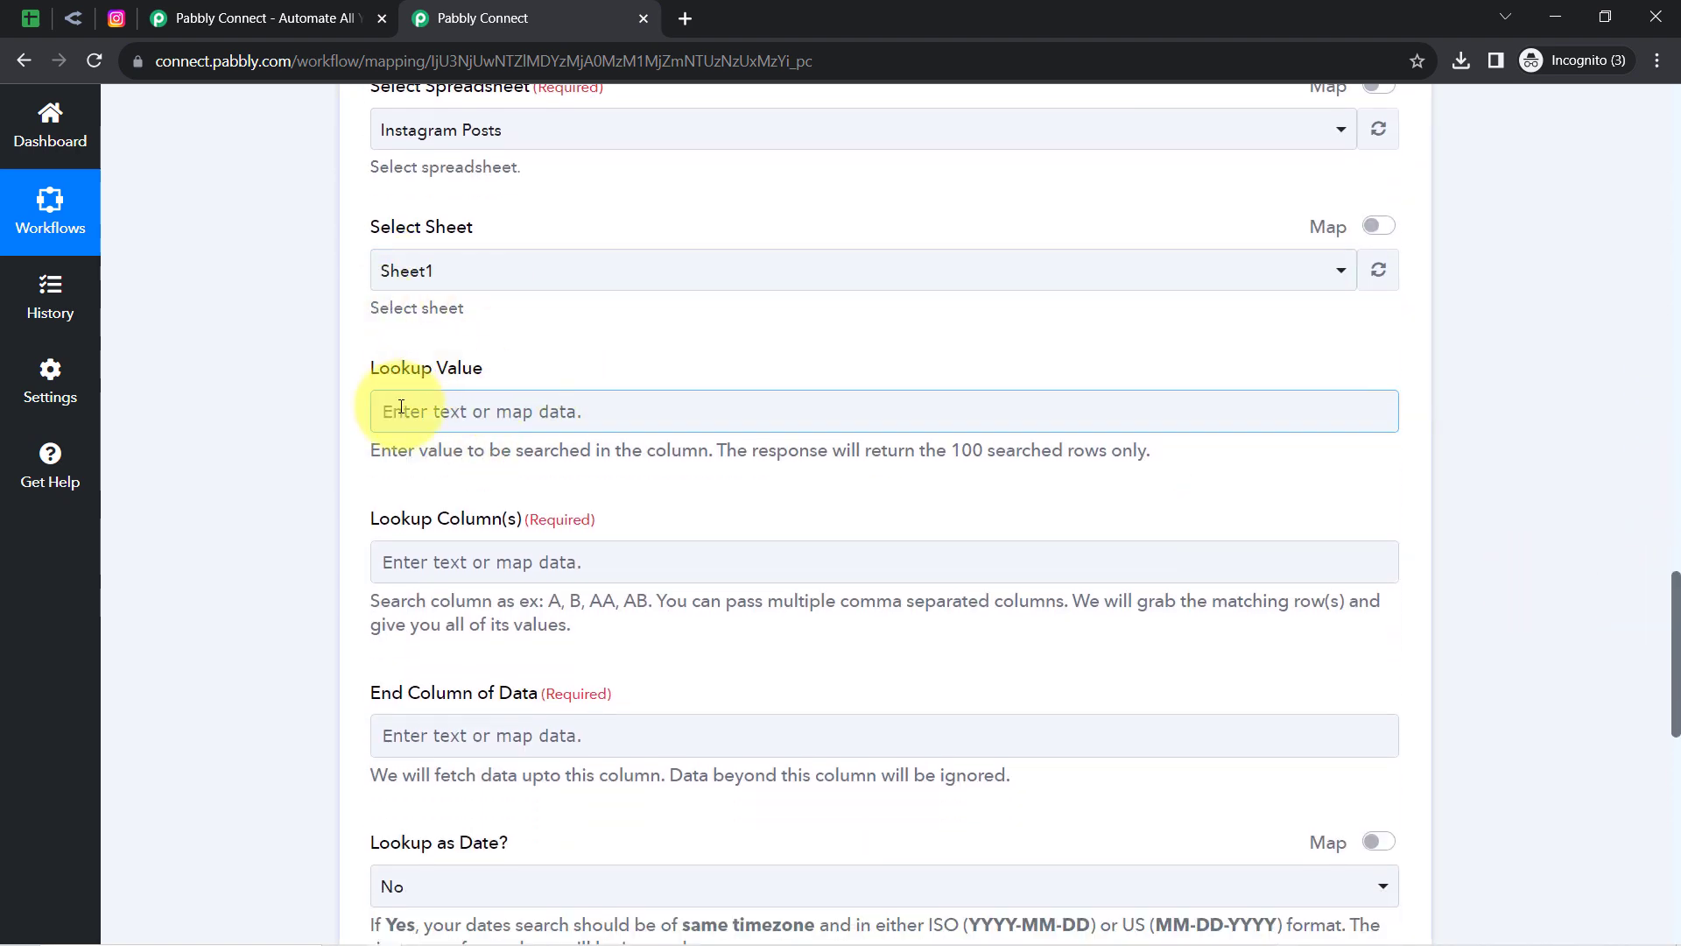
{"action": "left_click", "coordinate": [21, 19]}
{"action": "left_click", "coordinate": [570, 581]}
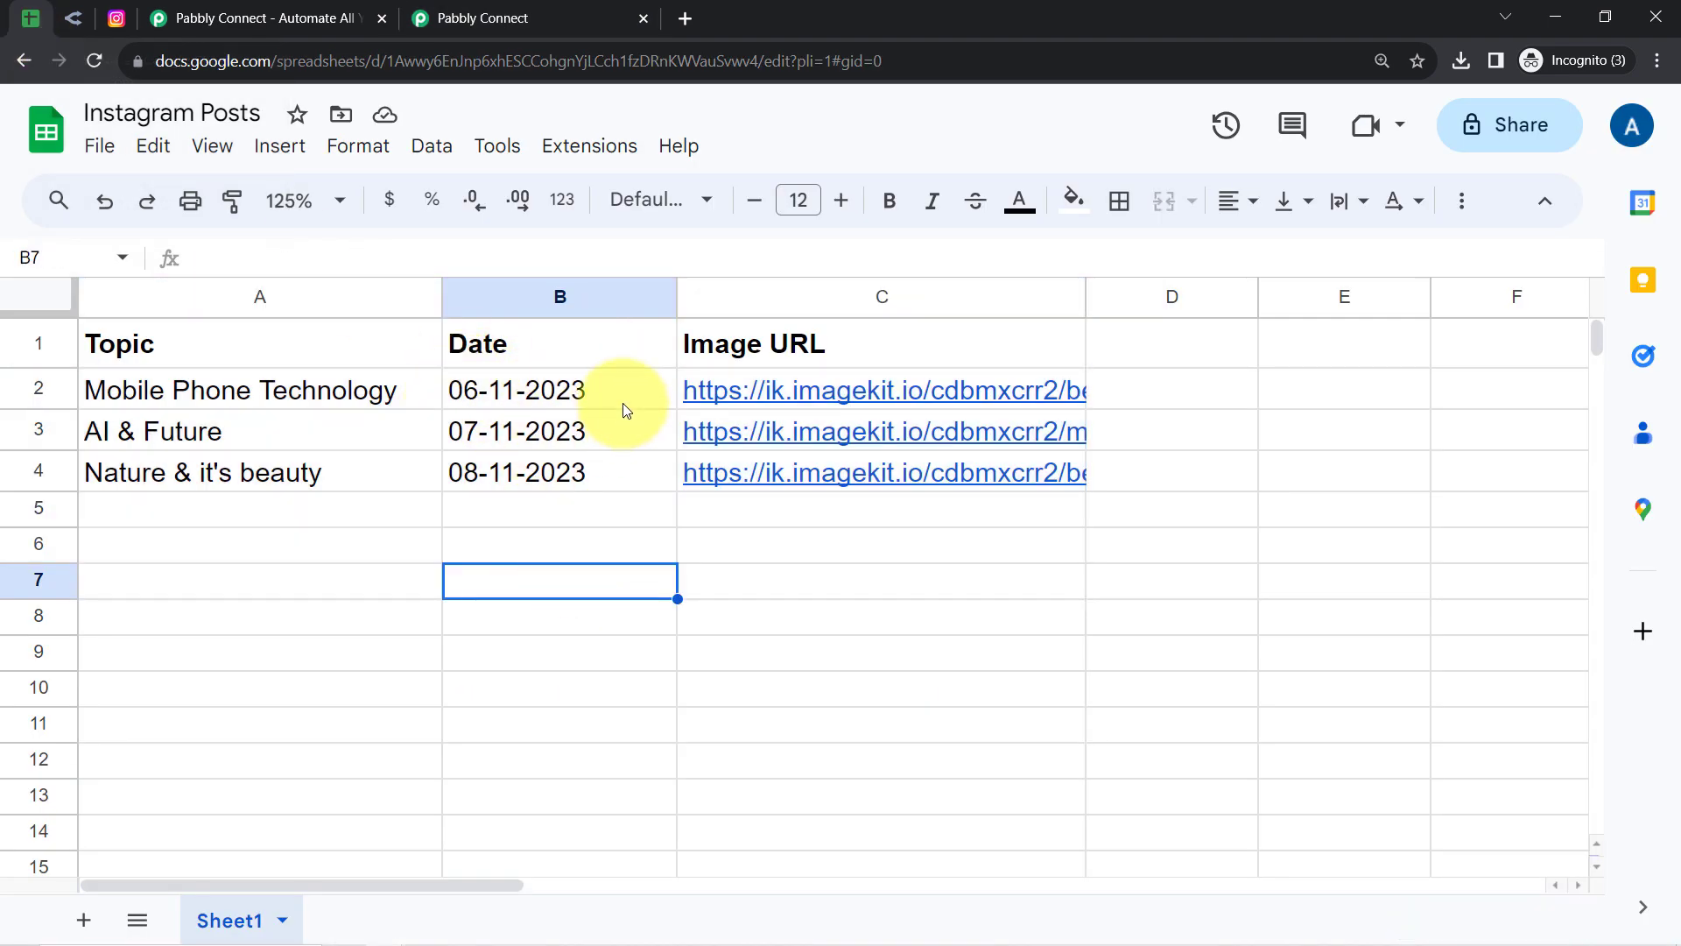
{"action": "left_click", "coordinate": [527, 10]}
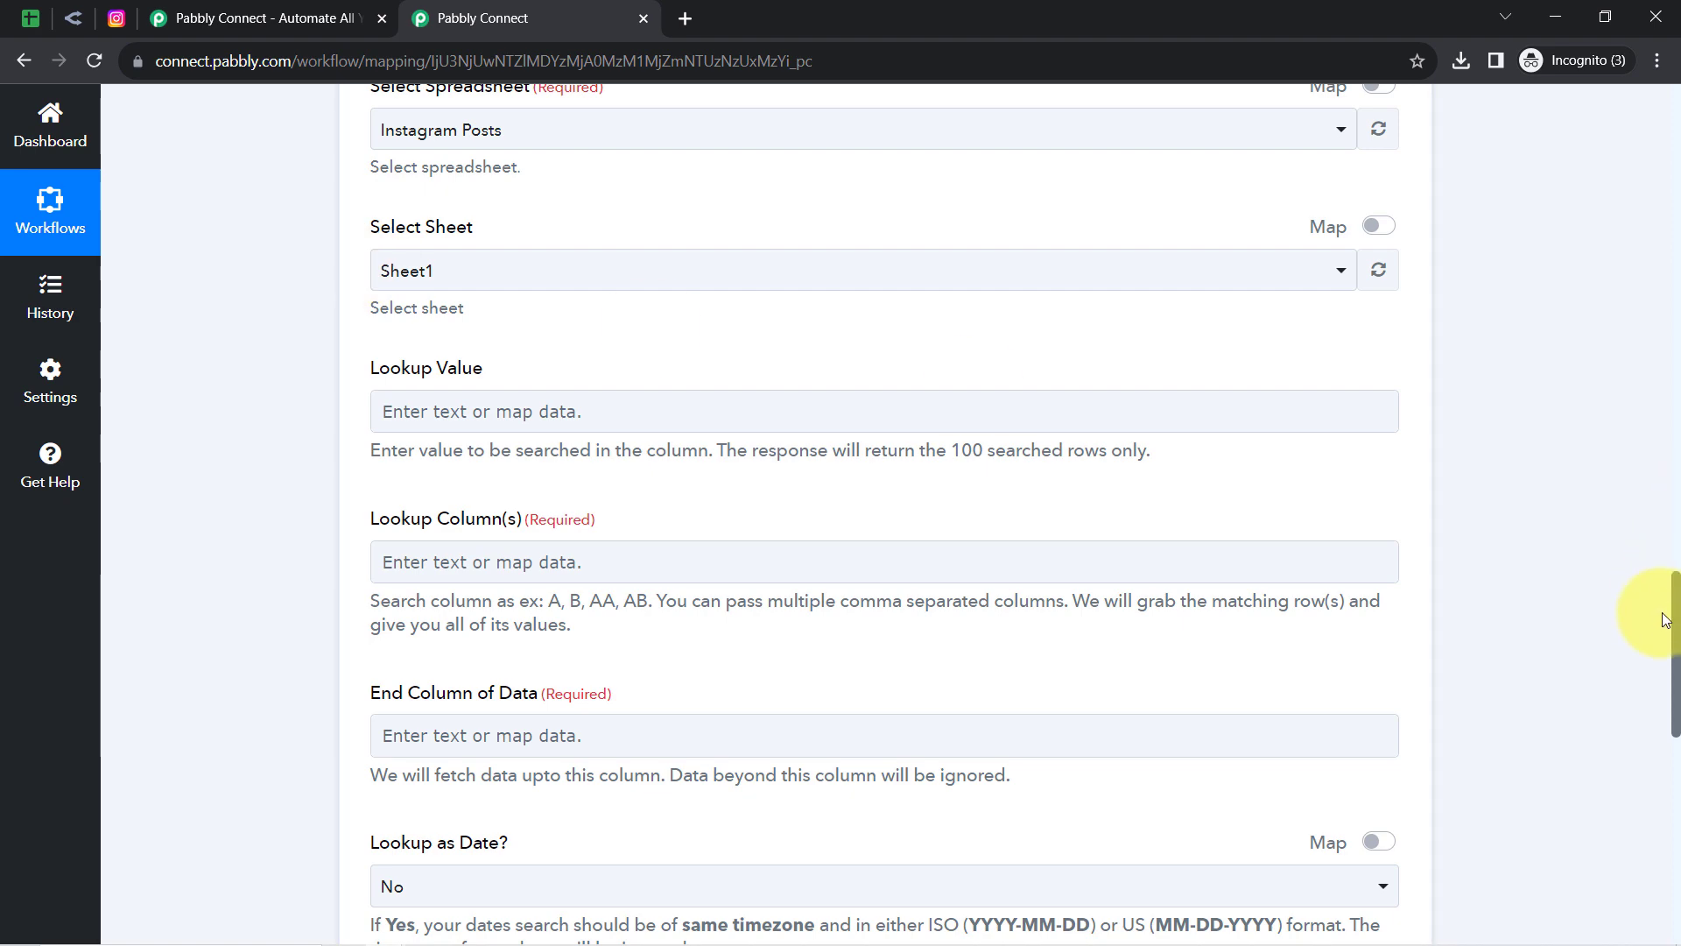
{"action": "left_click_drag", "start_coordinate": [1674, 639], "coordinate": [1674, 417]}
{"action": "left_click", "coordinate": [417, 496]}
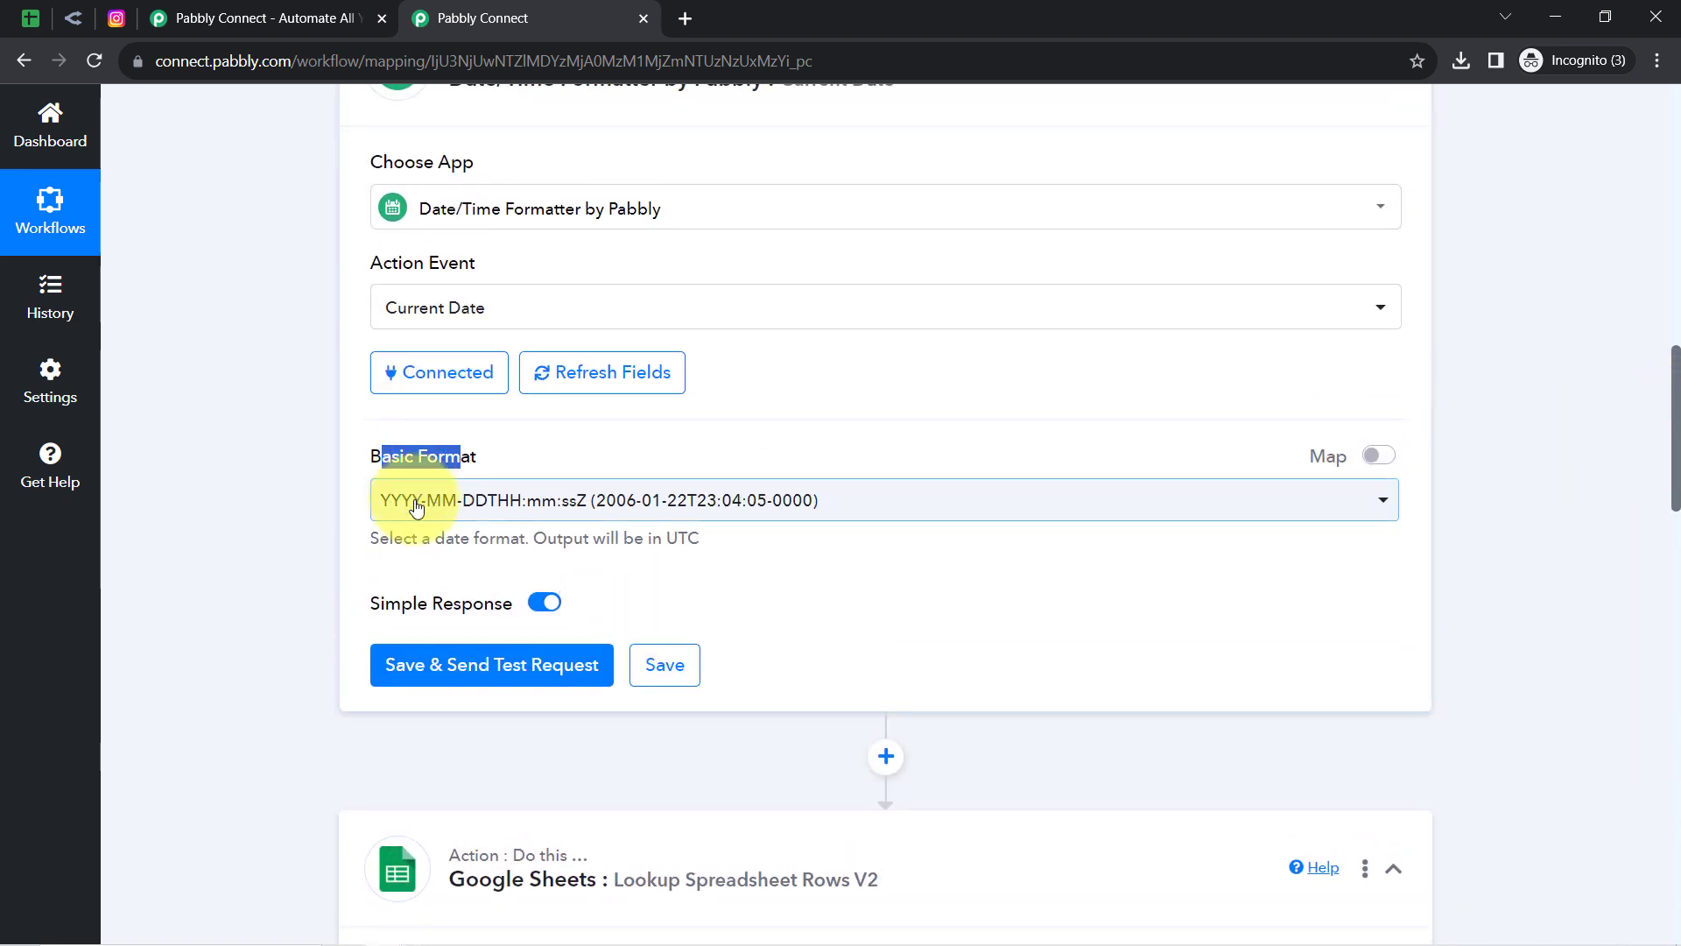
{"action": "scroll", "coordinate": [1659, 385], "scroll_direction": "down", "scroll_amount": 1}
{"action": "mouse_move", "coordinate": [1668, 416]}
{"action": "left_mouse_down"}
{"action": "mouse_move", "coordinate": [1673, 391]}
{"action": "mouse_move", "coordinate": [1673, 433]}
{"action": "left_mouse_up"}
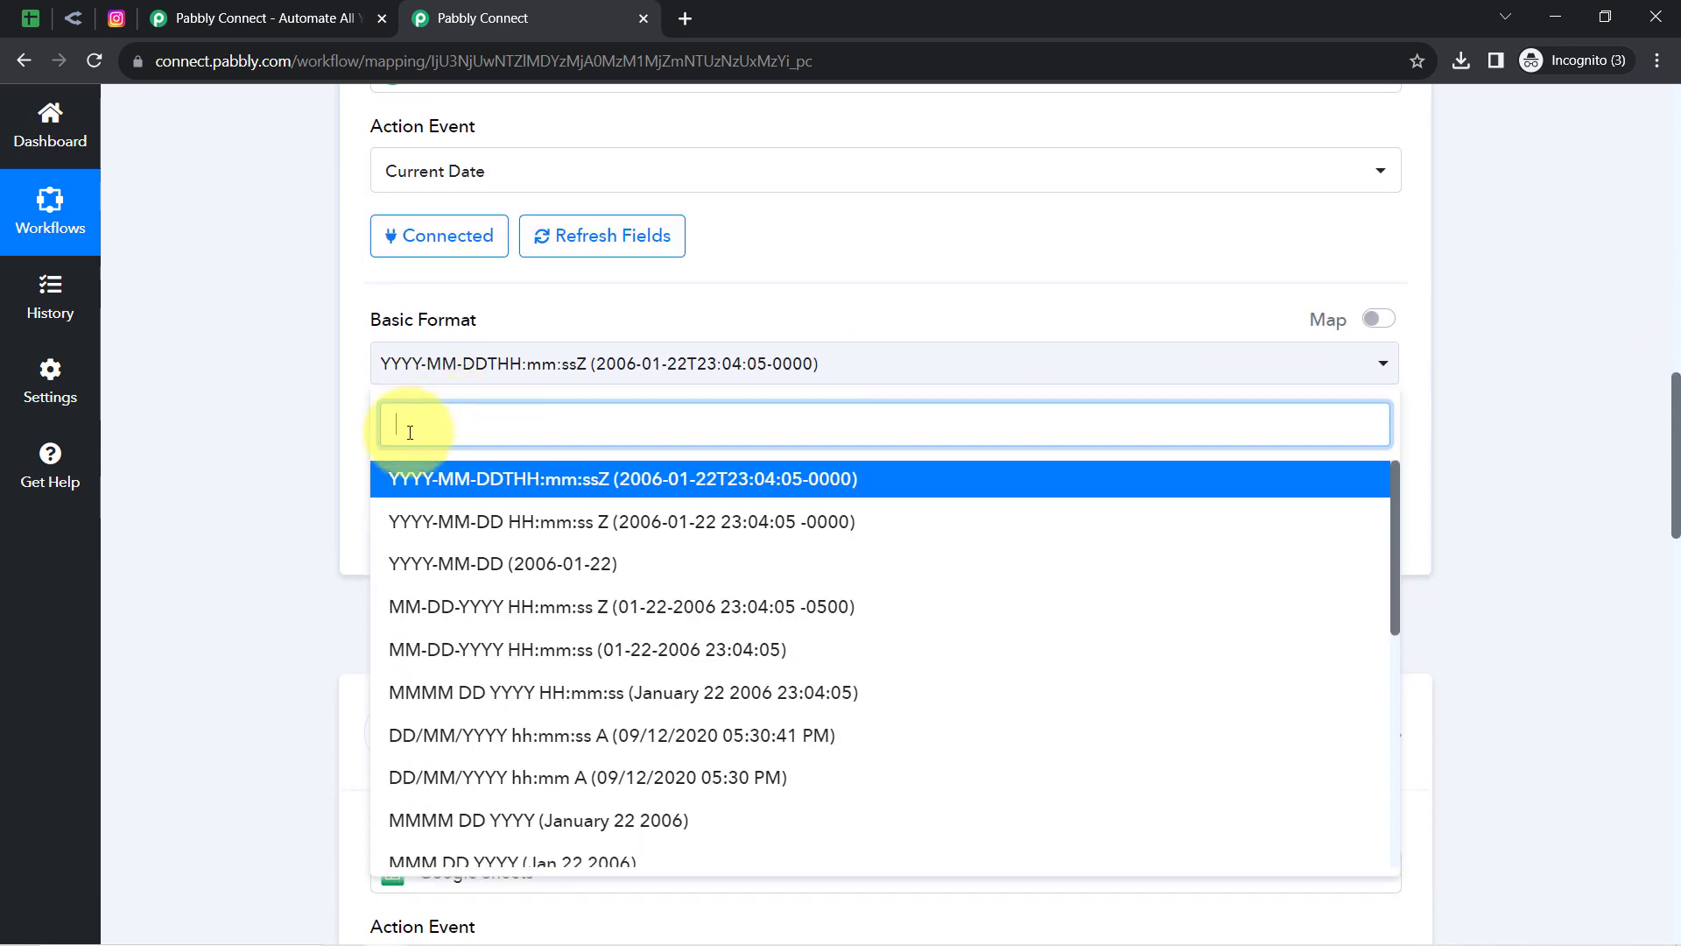
{"action": "type", "text": "dd-"}
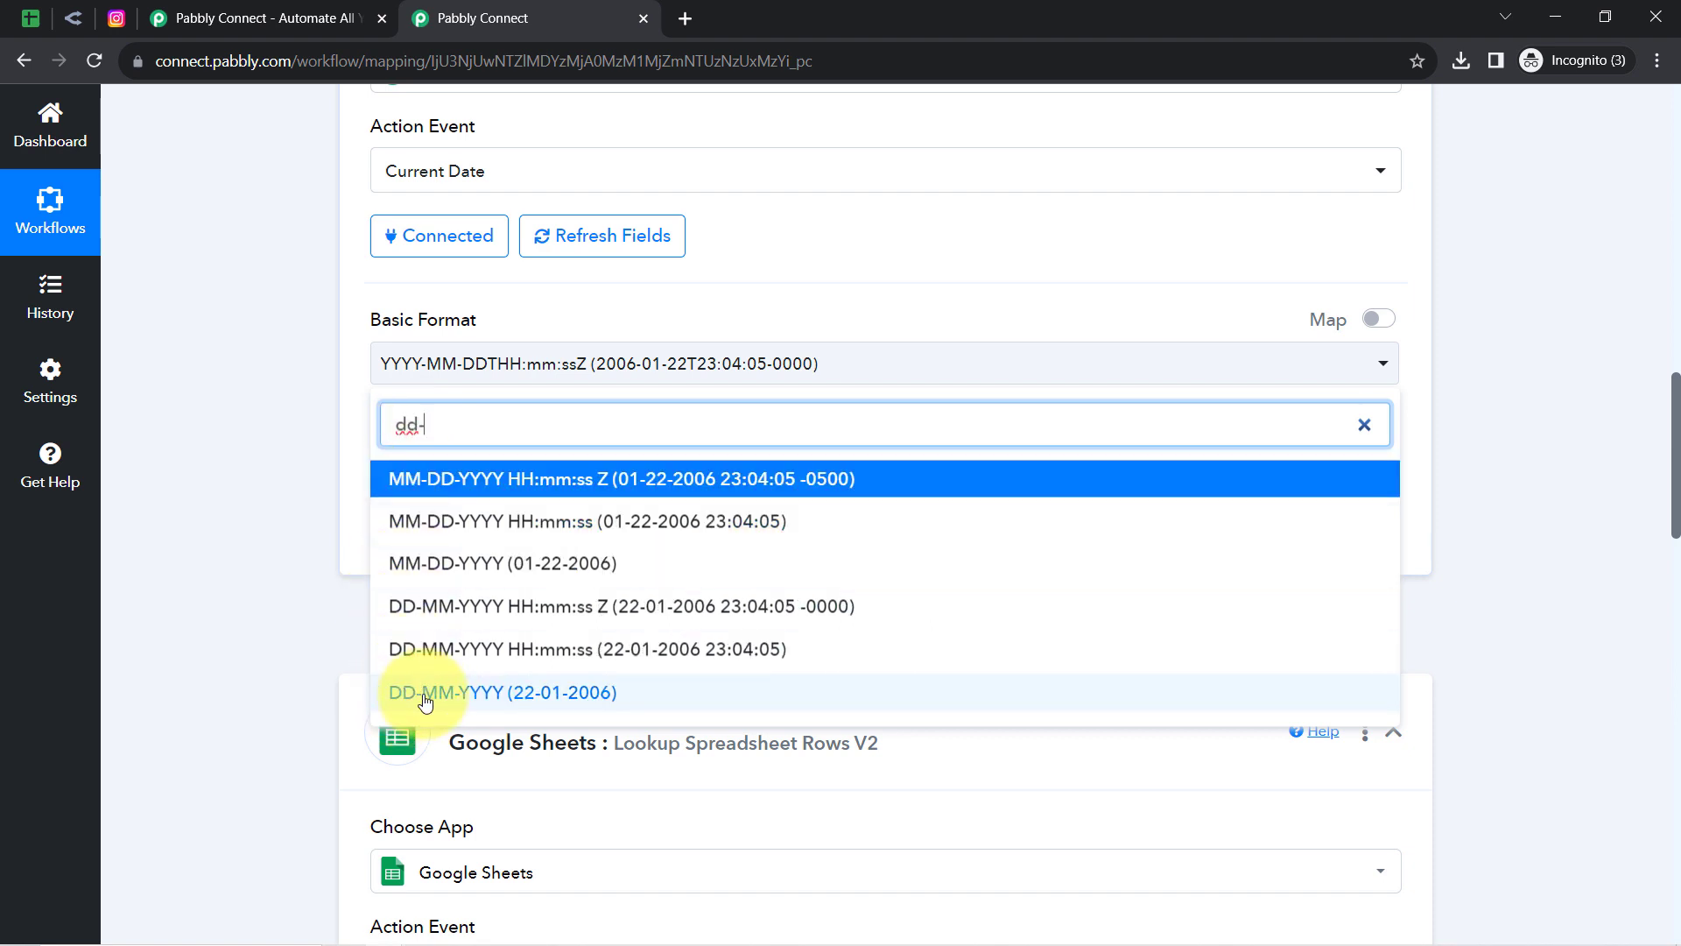
{"action": "left_click", "coordinate": [477, 693]}
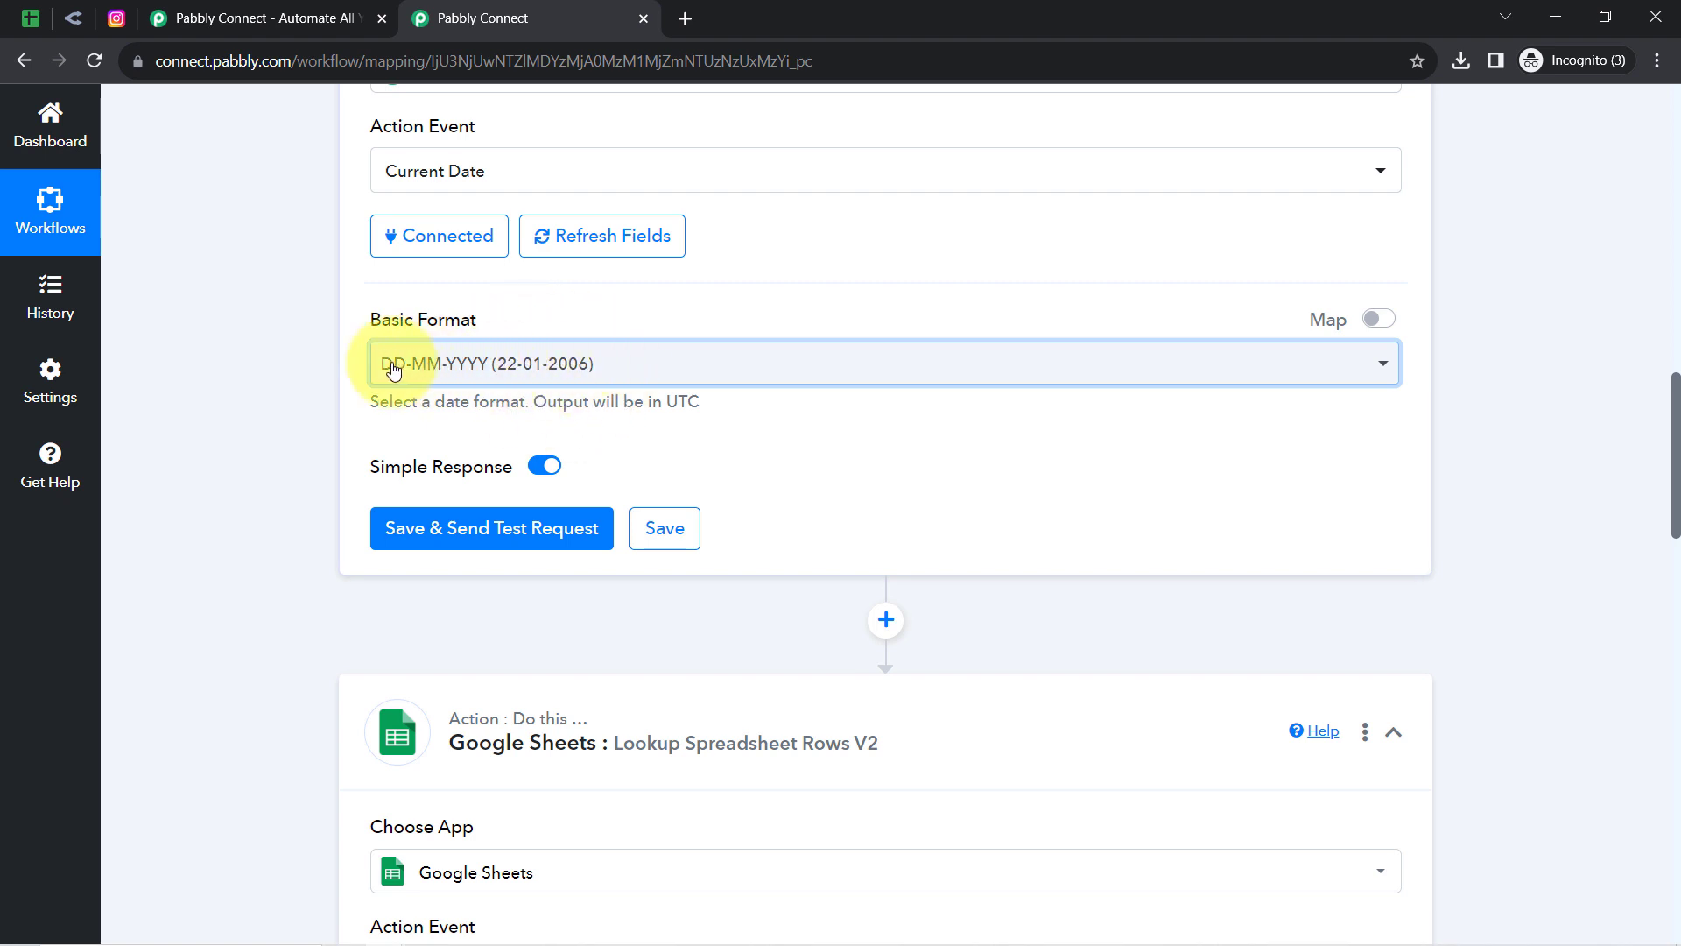
Step: Check the chosen format against the spreadsheet's Date column, and save the formatter action with a test request
{"action": "left_click", "coordinate": [31, 16]}
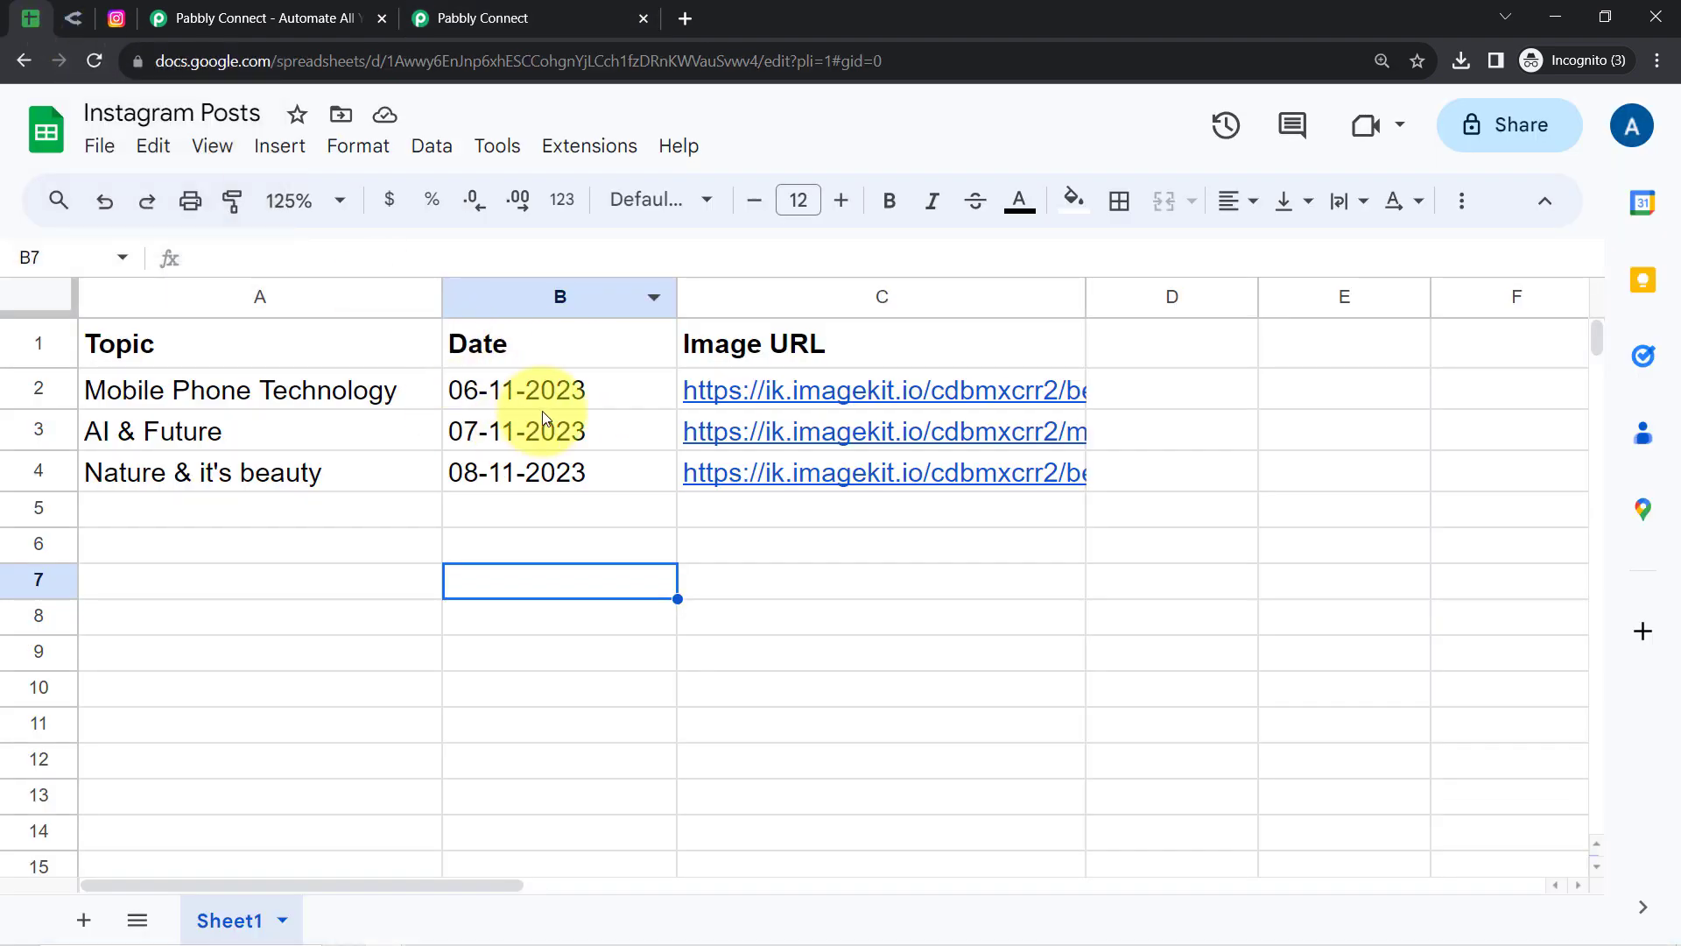
{"action": "left_click", "coordinate": [447, 17]}
{"action": "left_click", "coordinate": [435, 532]}
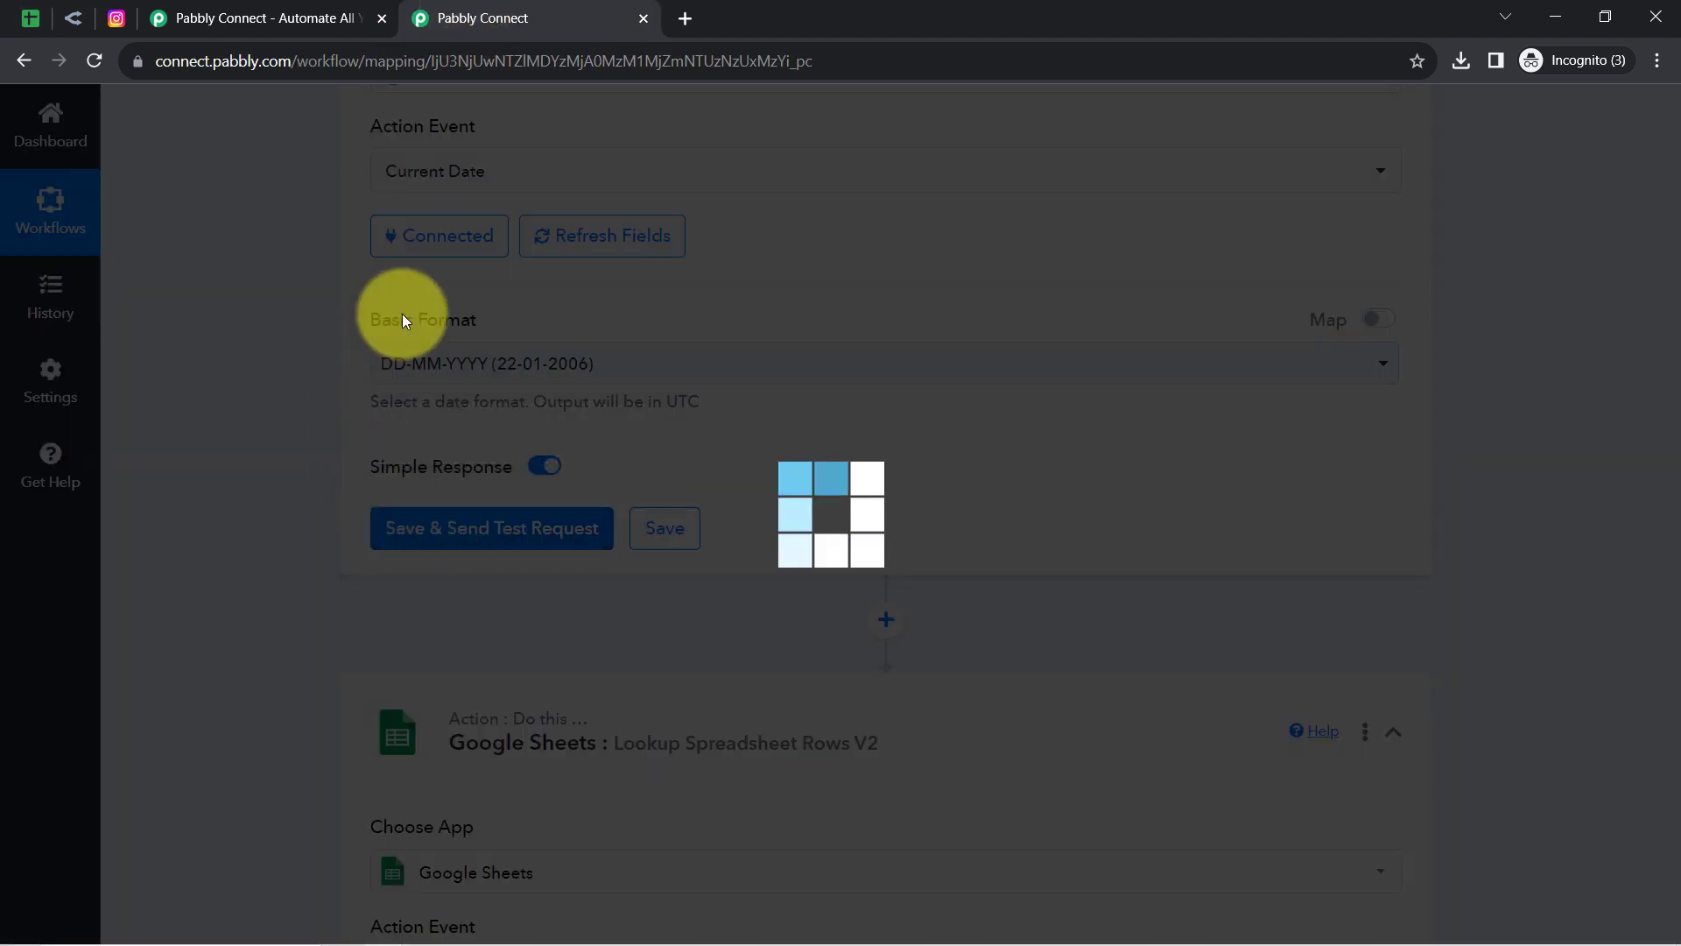
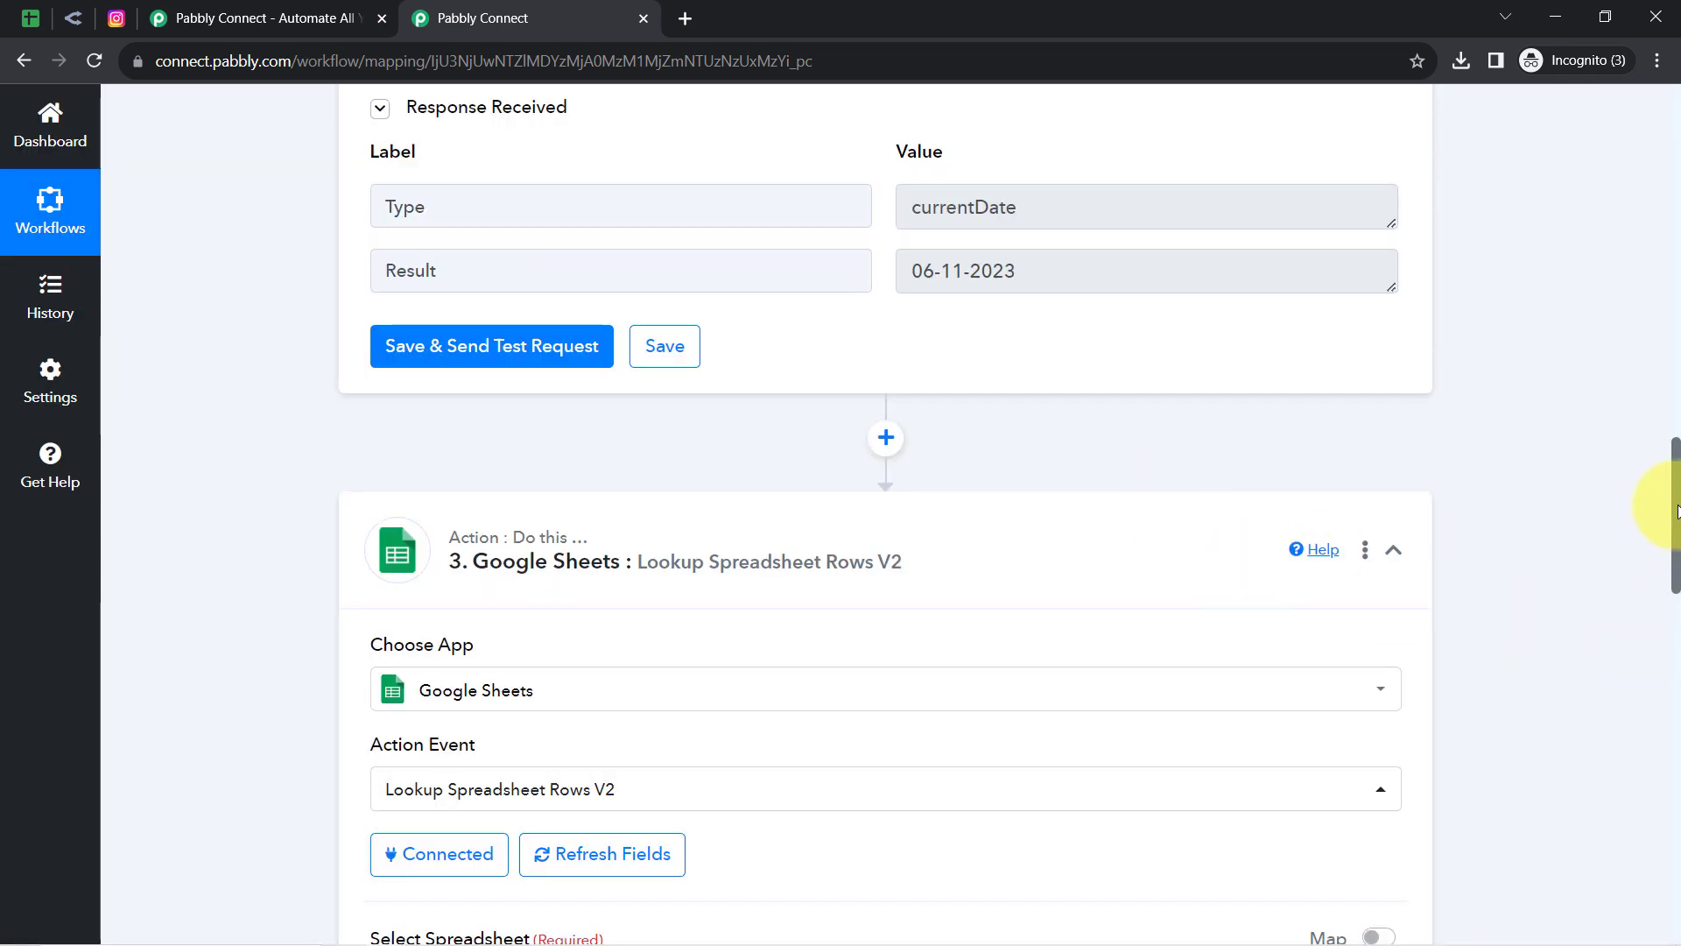
Step: Map the Google Sheets action's Lookup Value to the Result from the Date/Time Formatter step
{"action": "left_click_drag", "start_coordinate": [1676, 512], "coordinate": [1646, 658]}
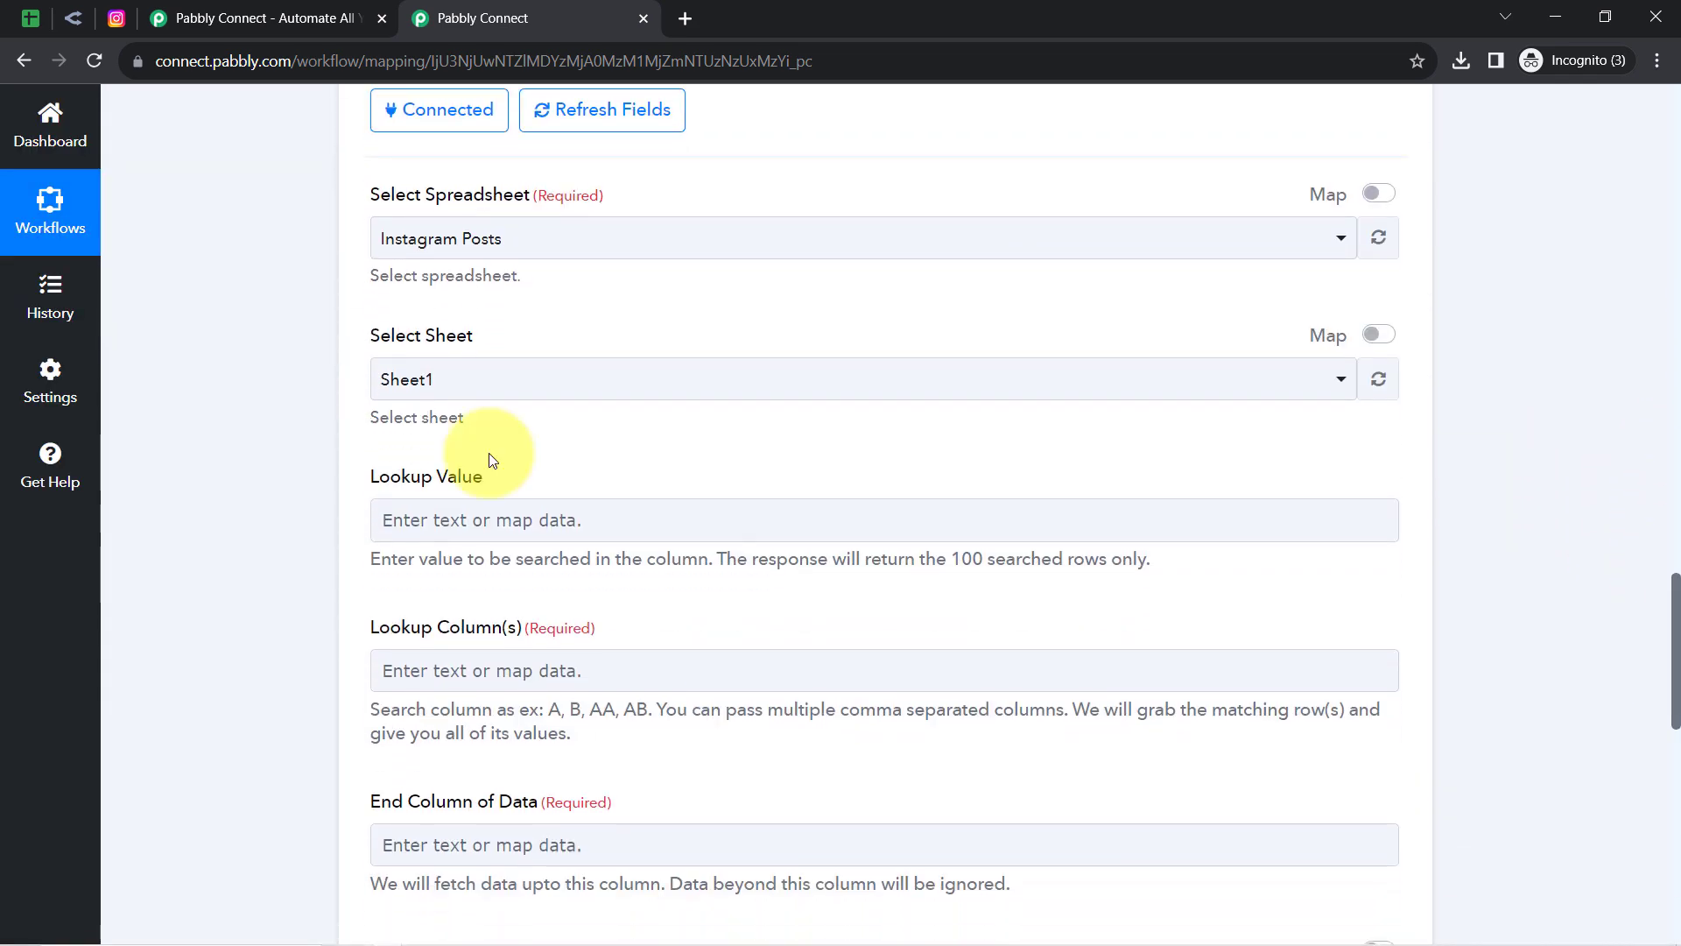
{"action": "left_click", "coordinate": [408, 530]}
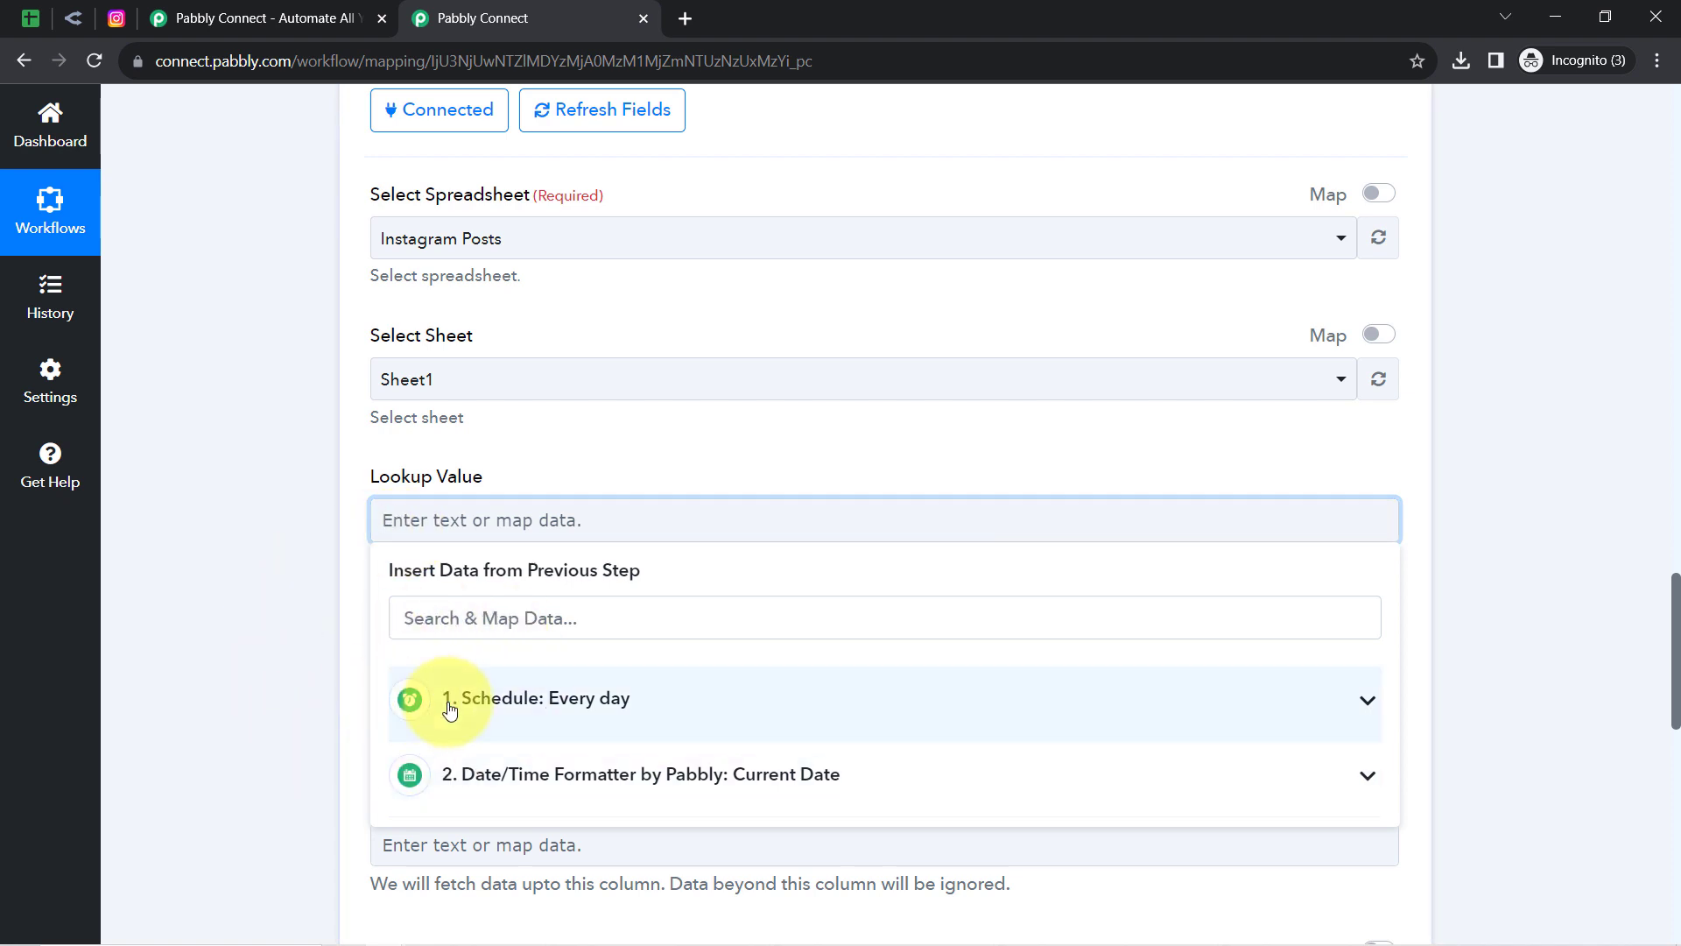
{"action": "left_click", "coordinate": [531, 779]}
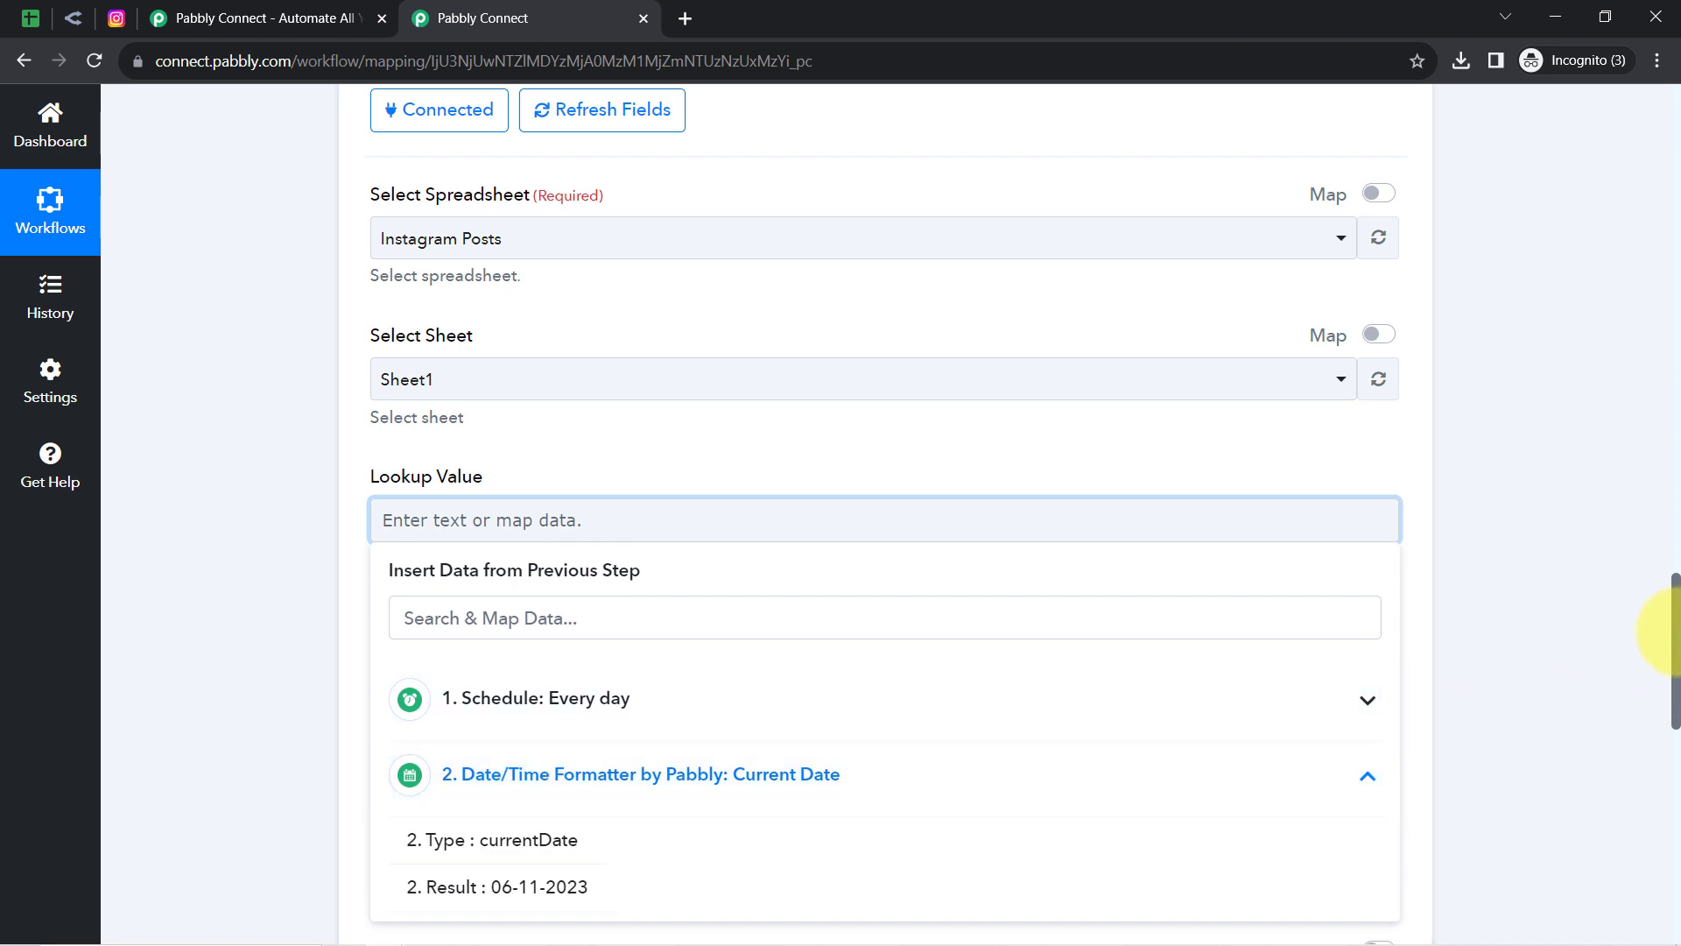
{"action": "scroll", "coordinate": [1664, 648], "scroll_direction": "down", "scroll_amount": 3}
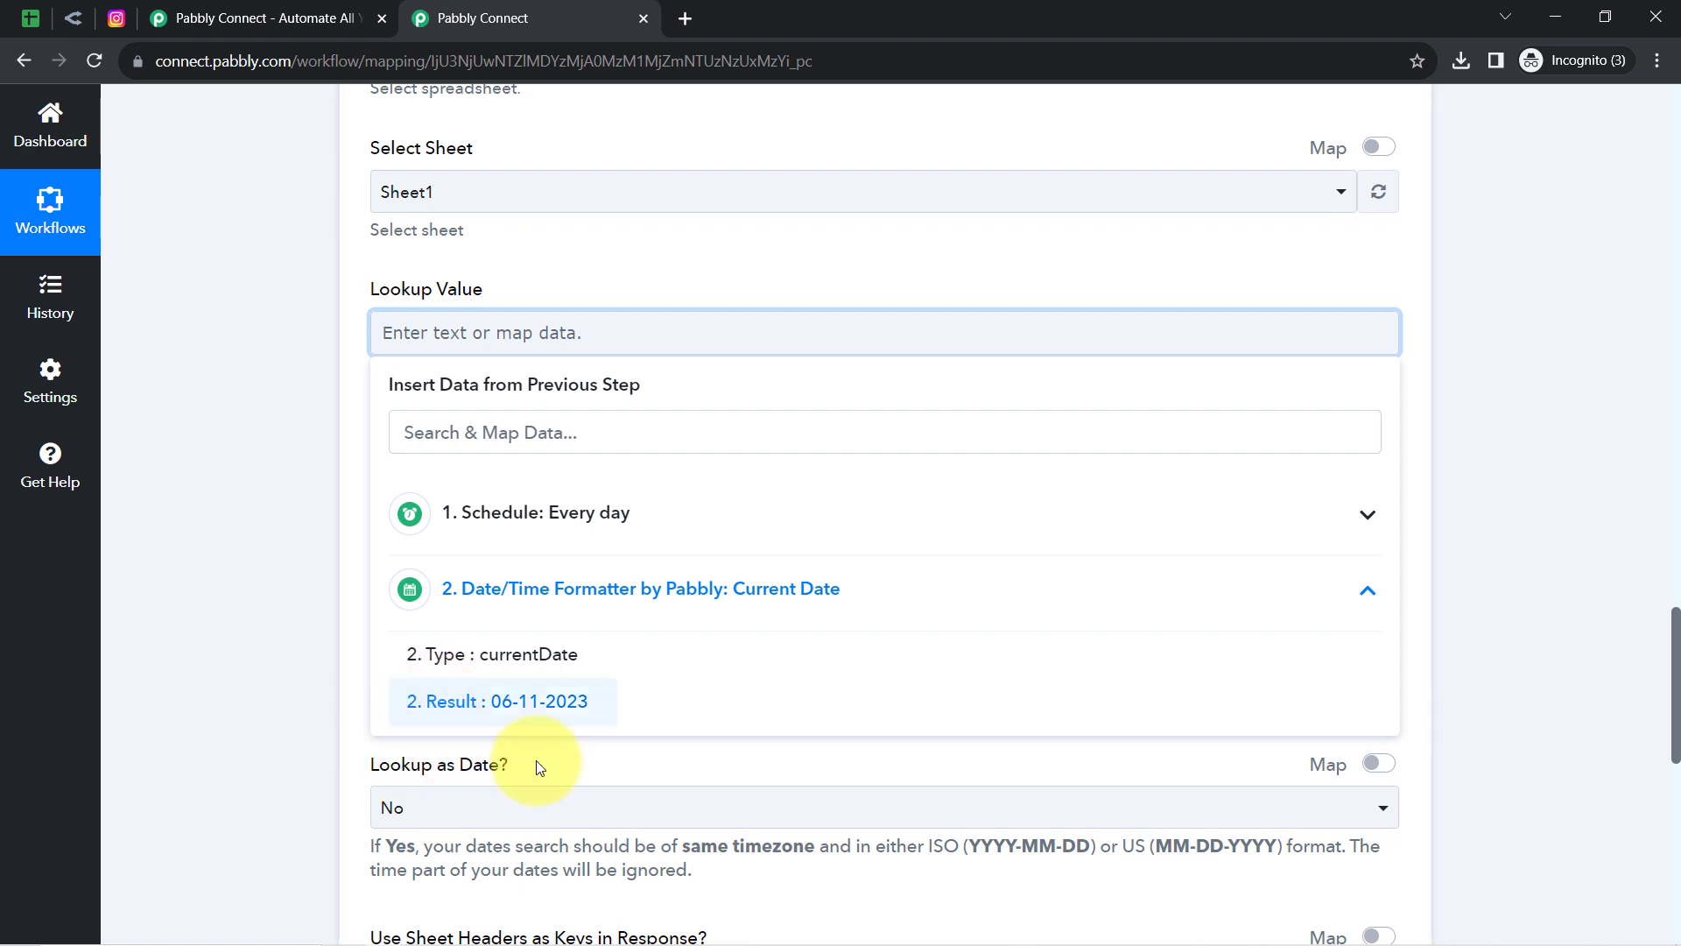
{"action": "left_click", "coordinate": [435, 700]}
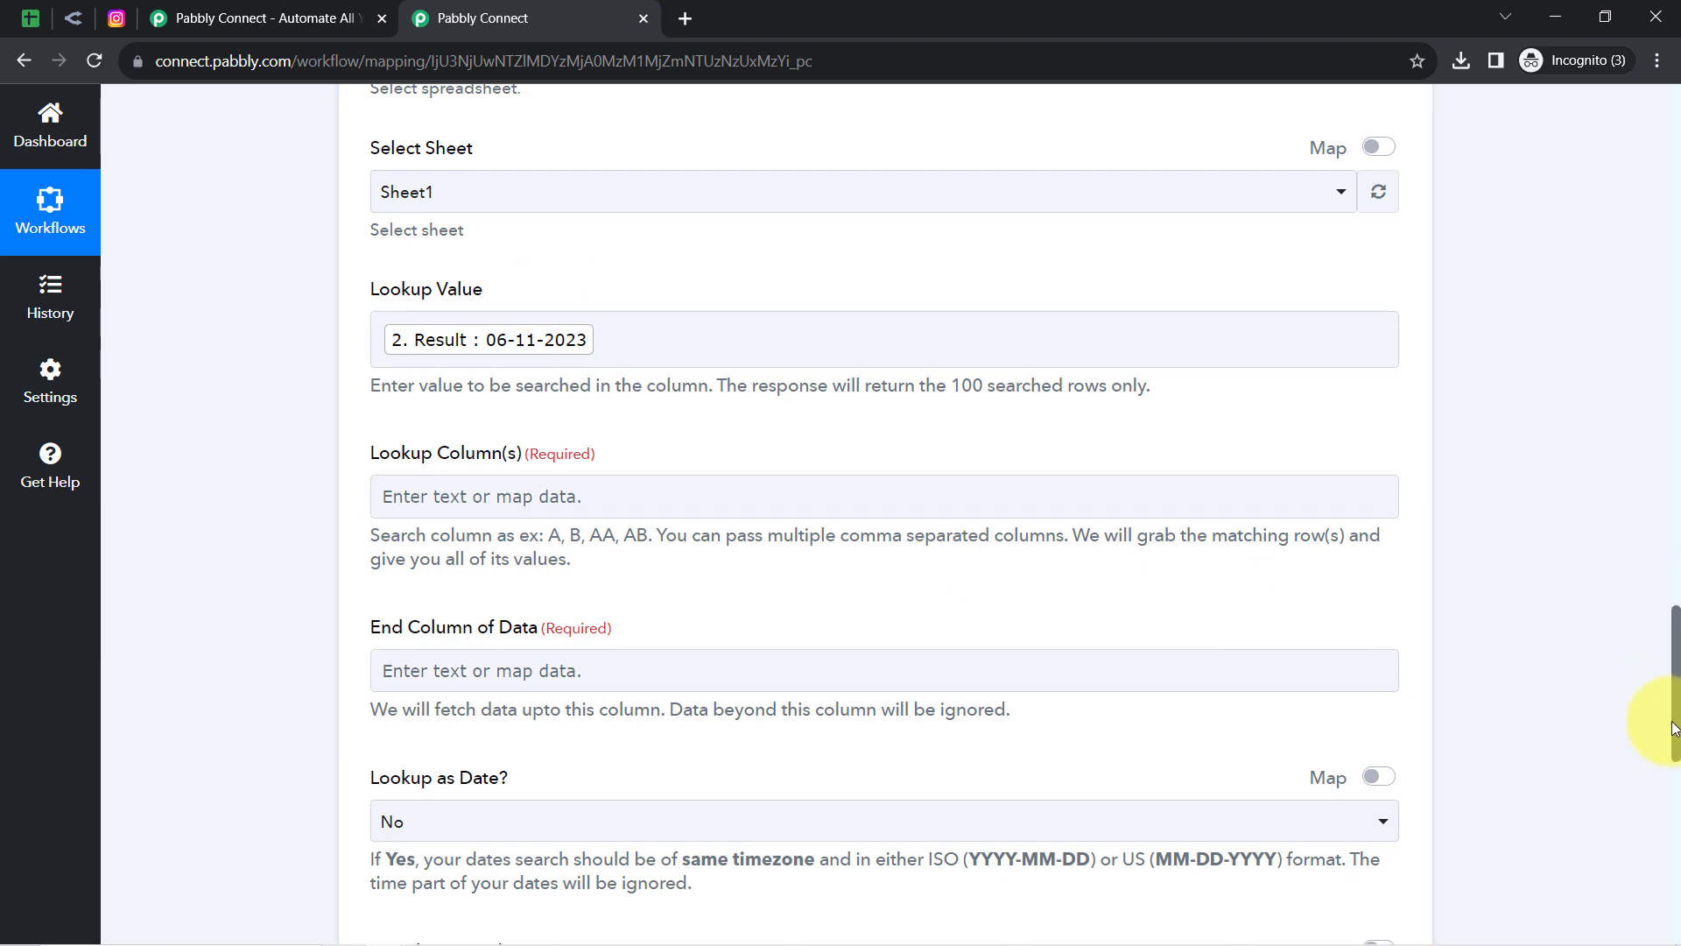
Step: Compare the Date/Time Formatter's test response with the value mapped in the lookup action
{"action": "left_click_drag", "start_coordinate": [1676, 731], "coordinate": [1637, 458]}
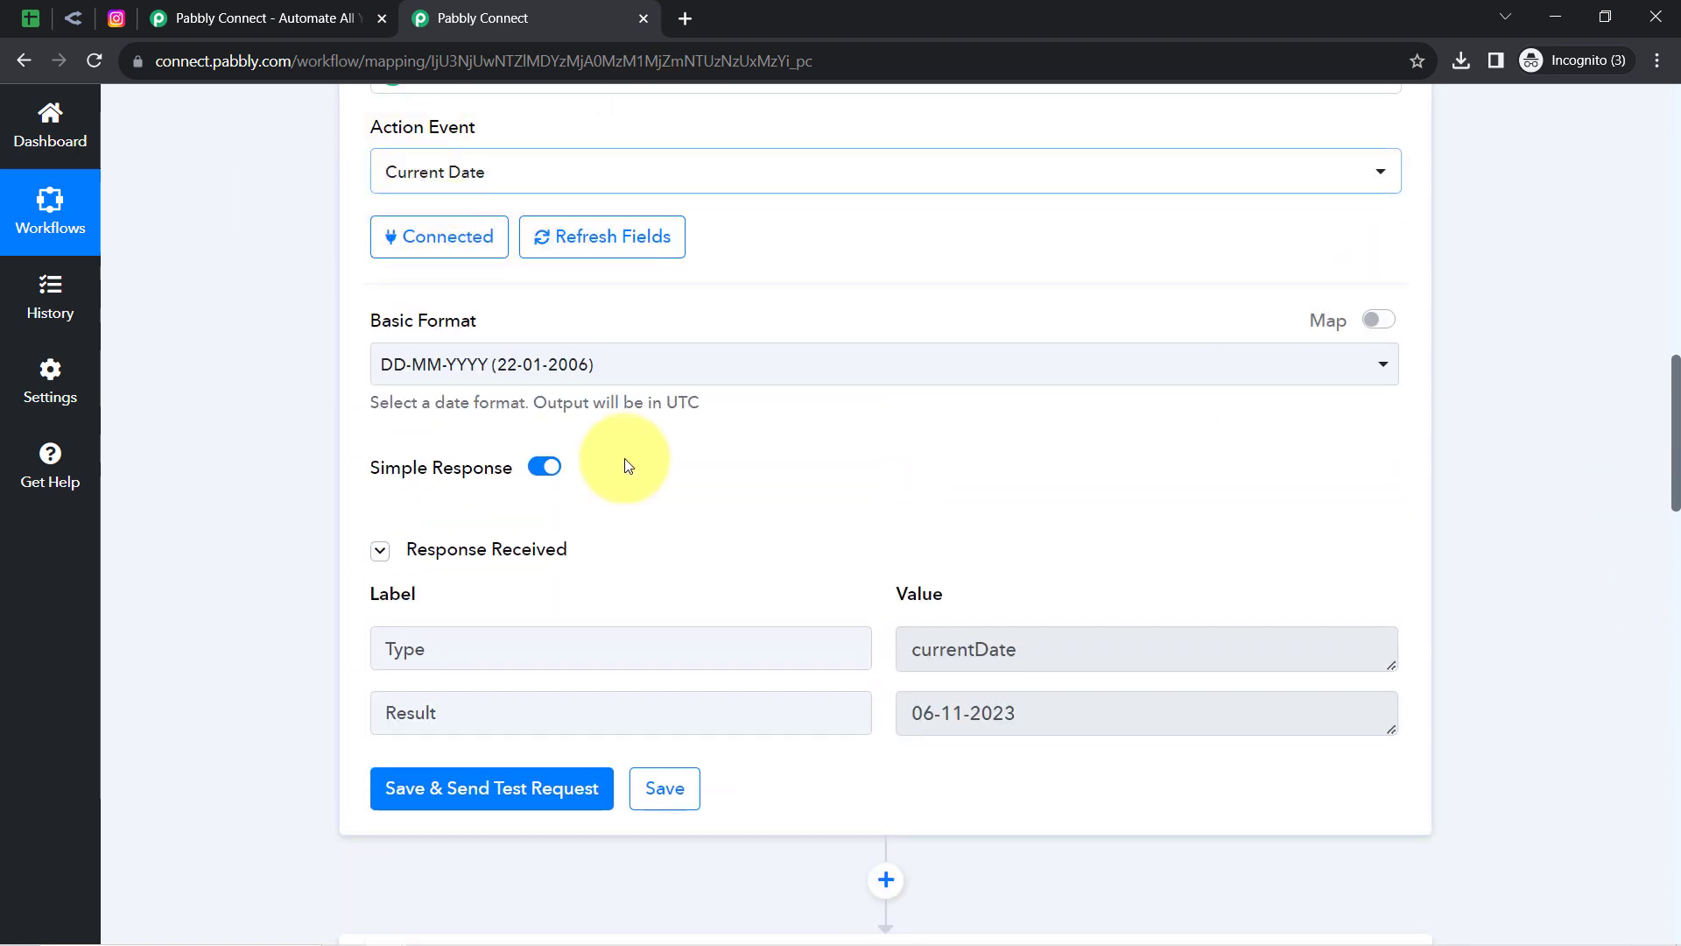
{"action": "left_click_drag", "start_coordinate": [995, 722], "coordinate": [879, 721]}
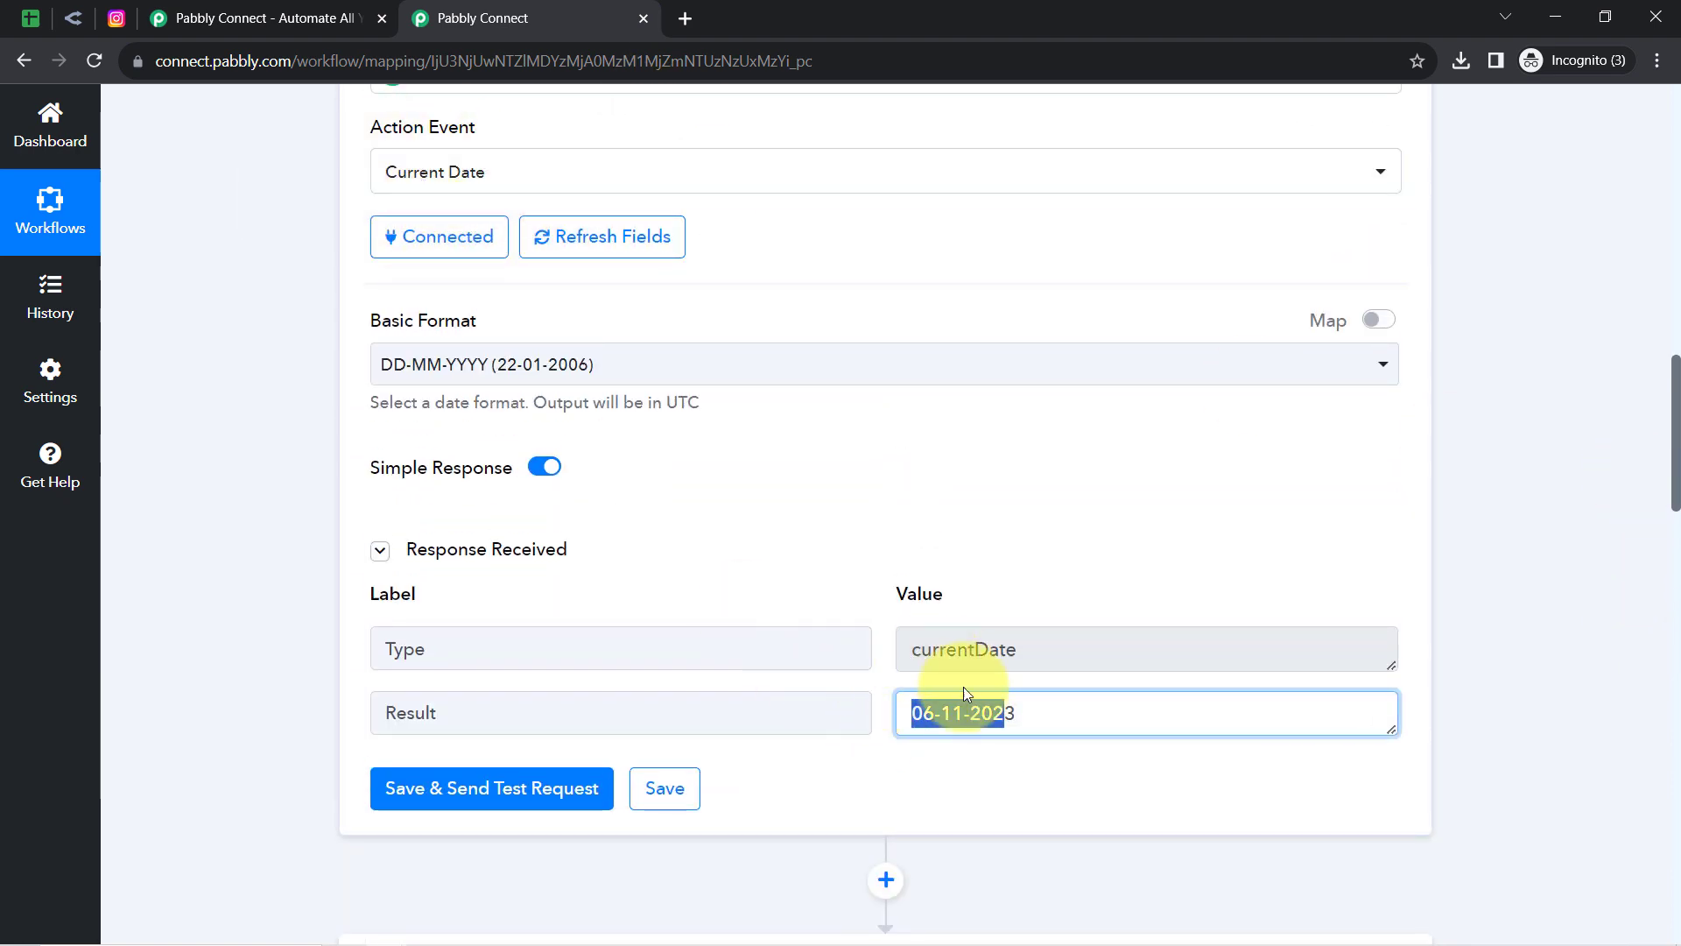
{"action": "left_click_drag", "start_coordinate": [1678, 444], "coordinate": [1621, 700]}
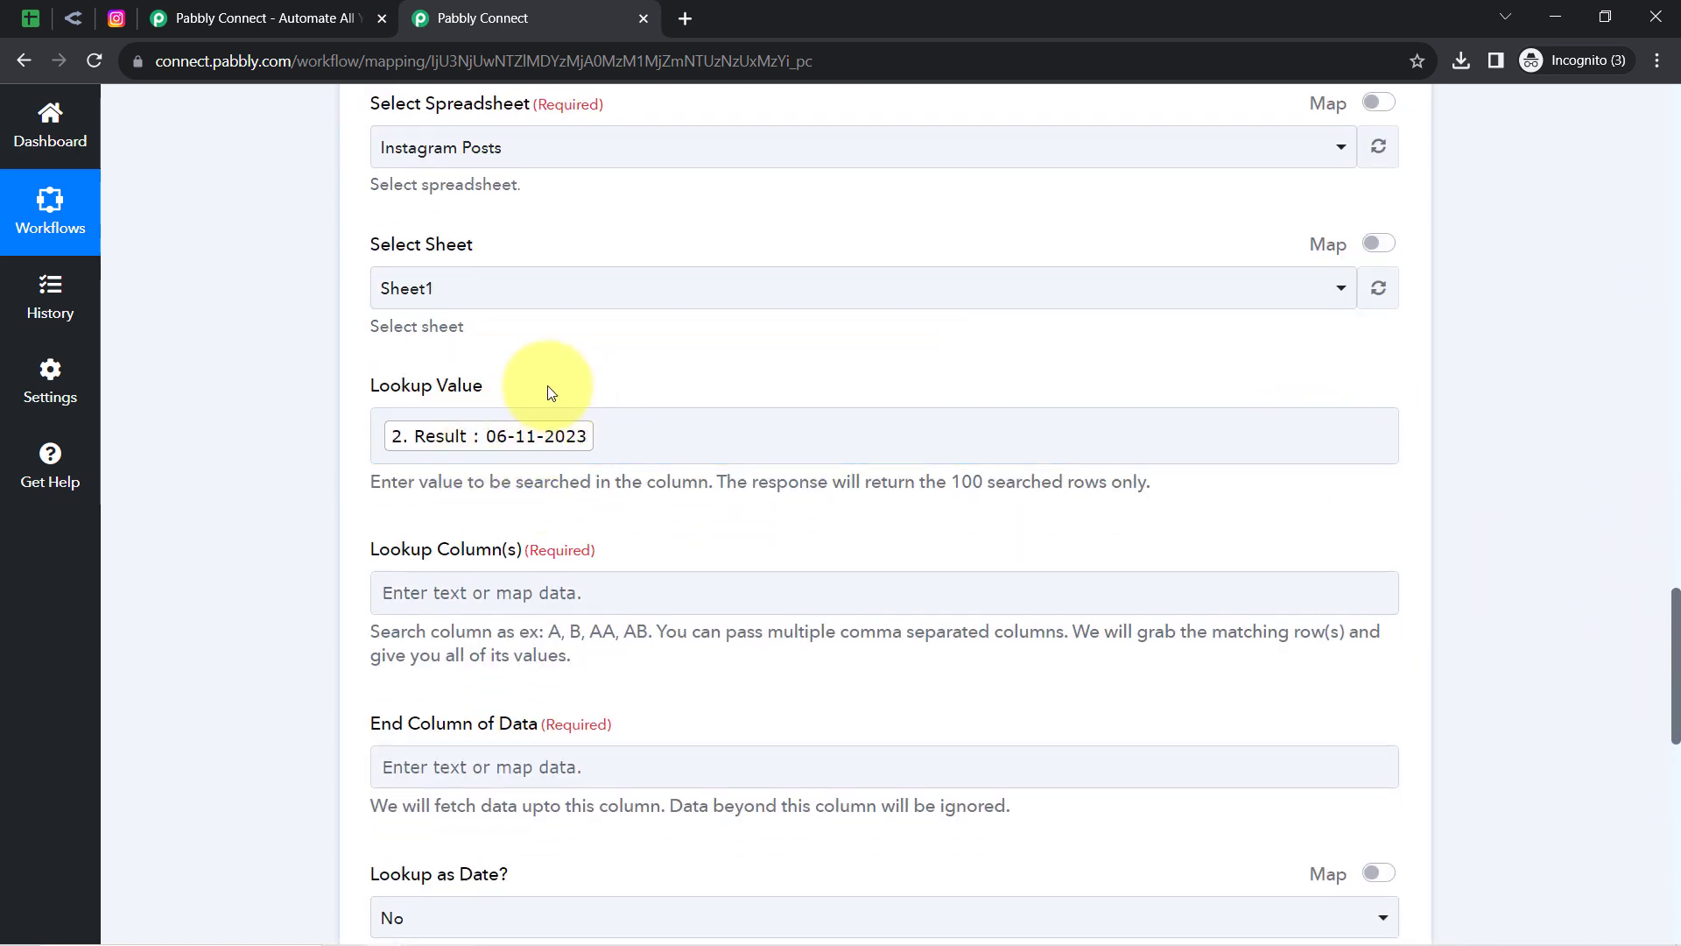
{"action": "left_click", "coordinate": [676, 435]}
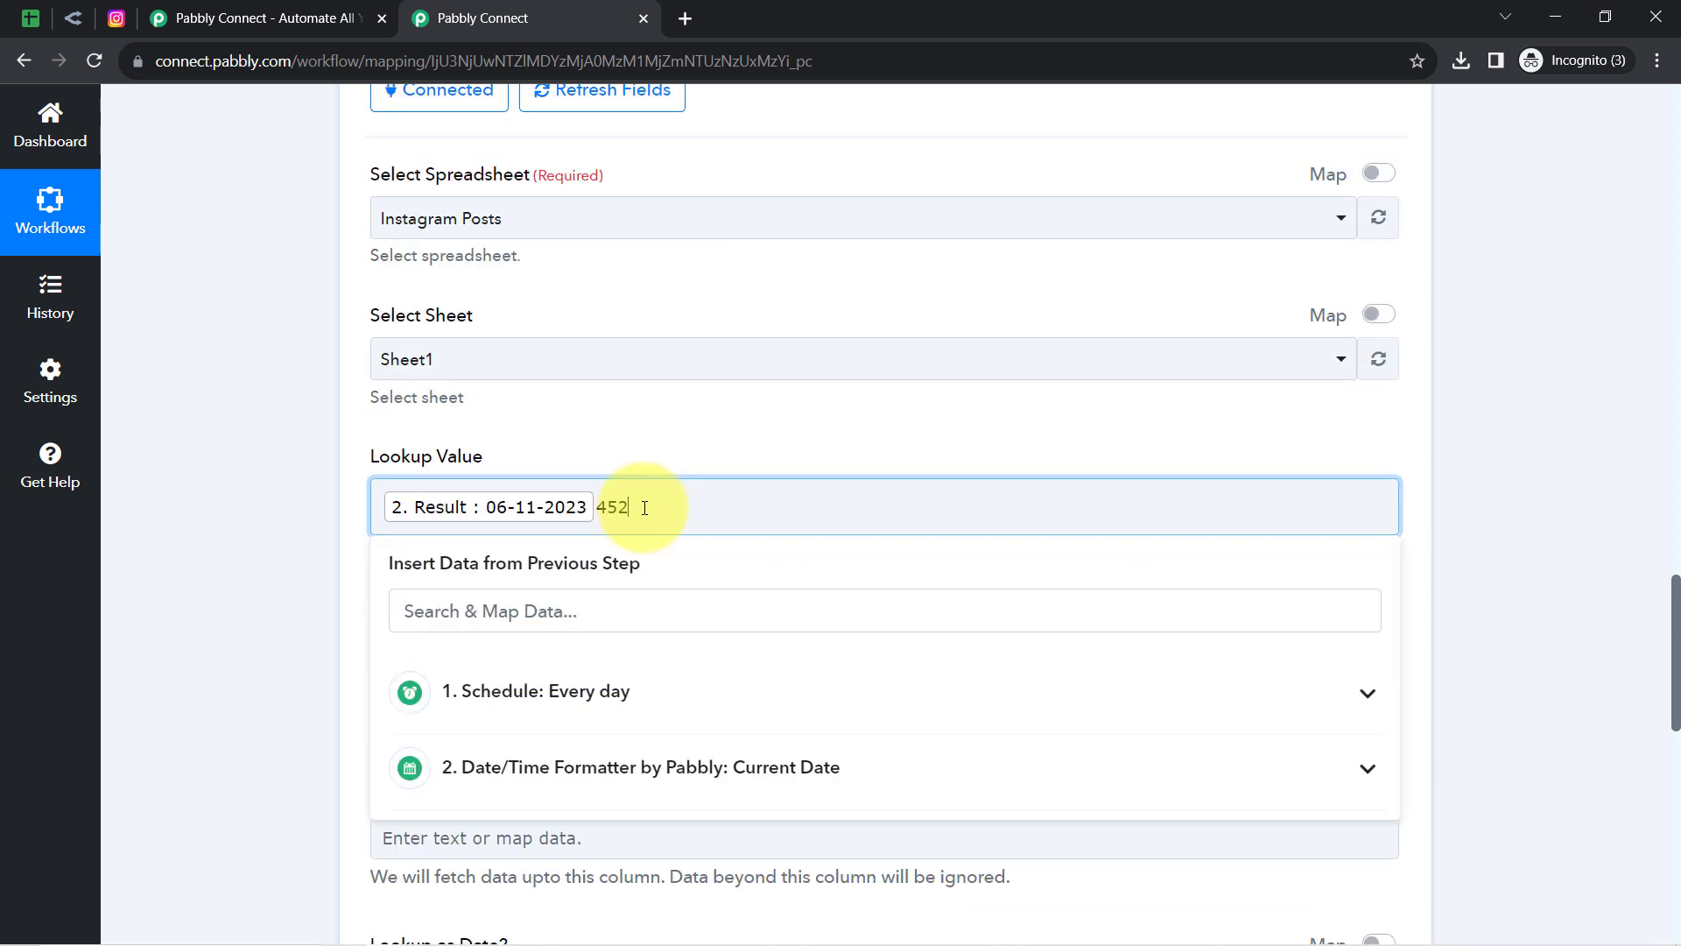
{"action": "left_click_drag", "start_coordinate": [602, 506], "coordinate": [651, 506]}
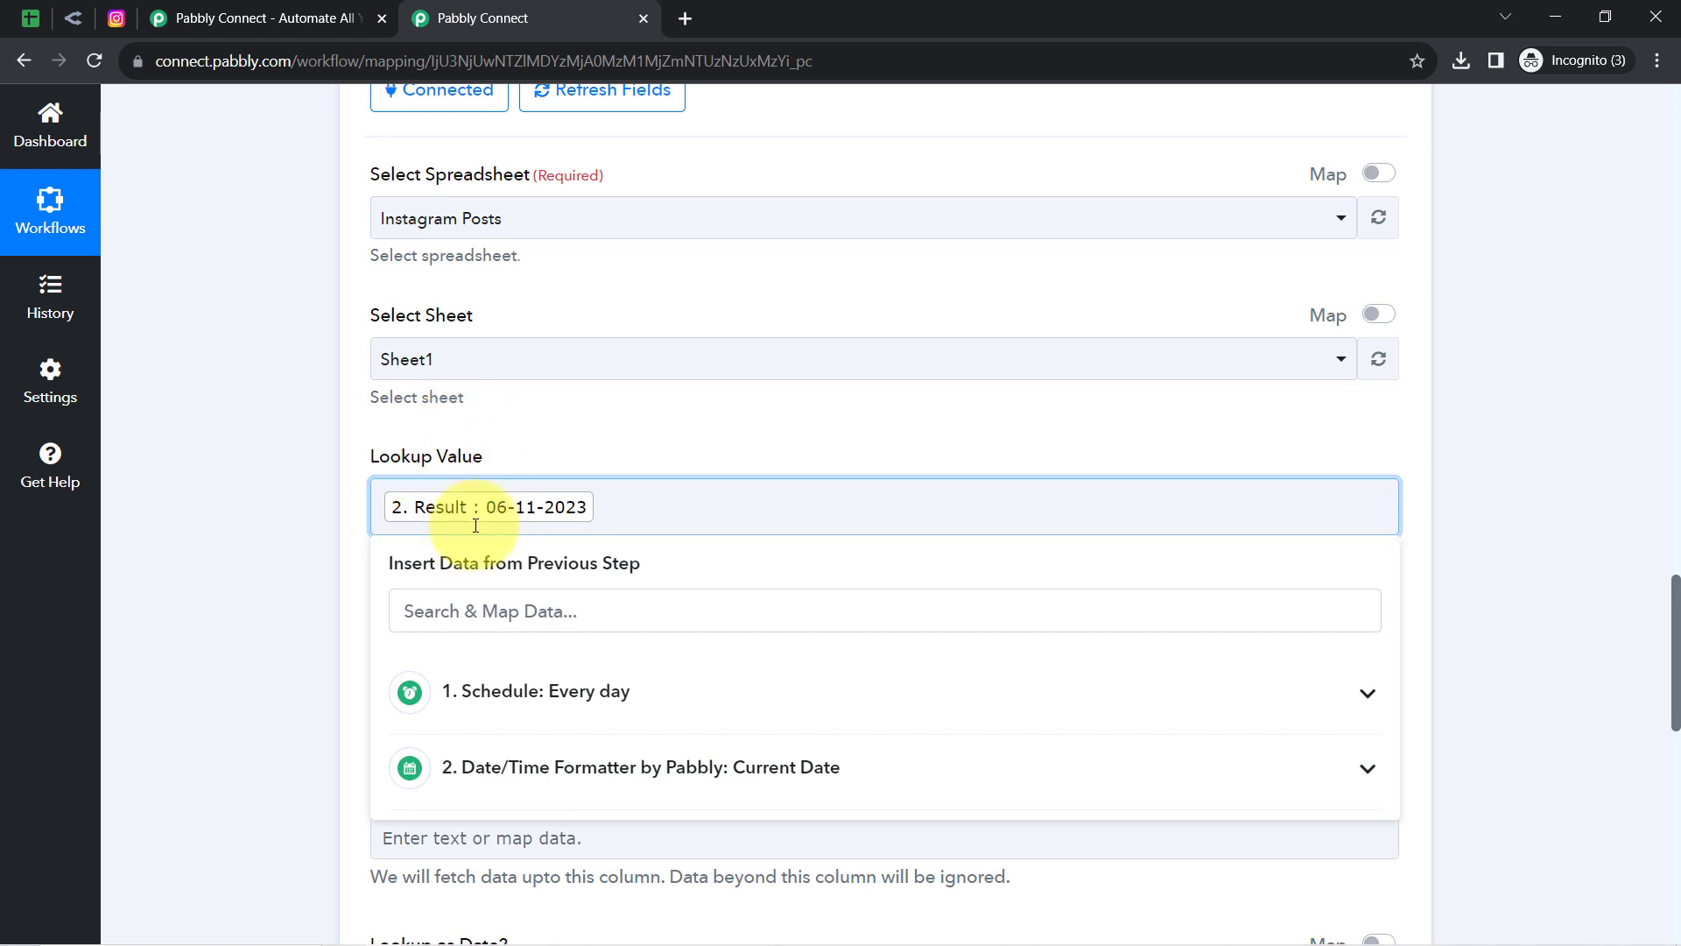
{"action": "left_click", "coordinate": [245, 503]}
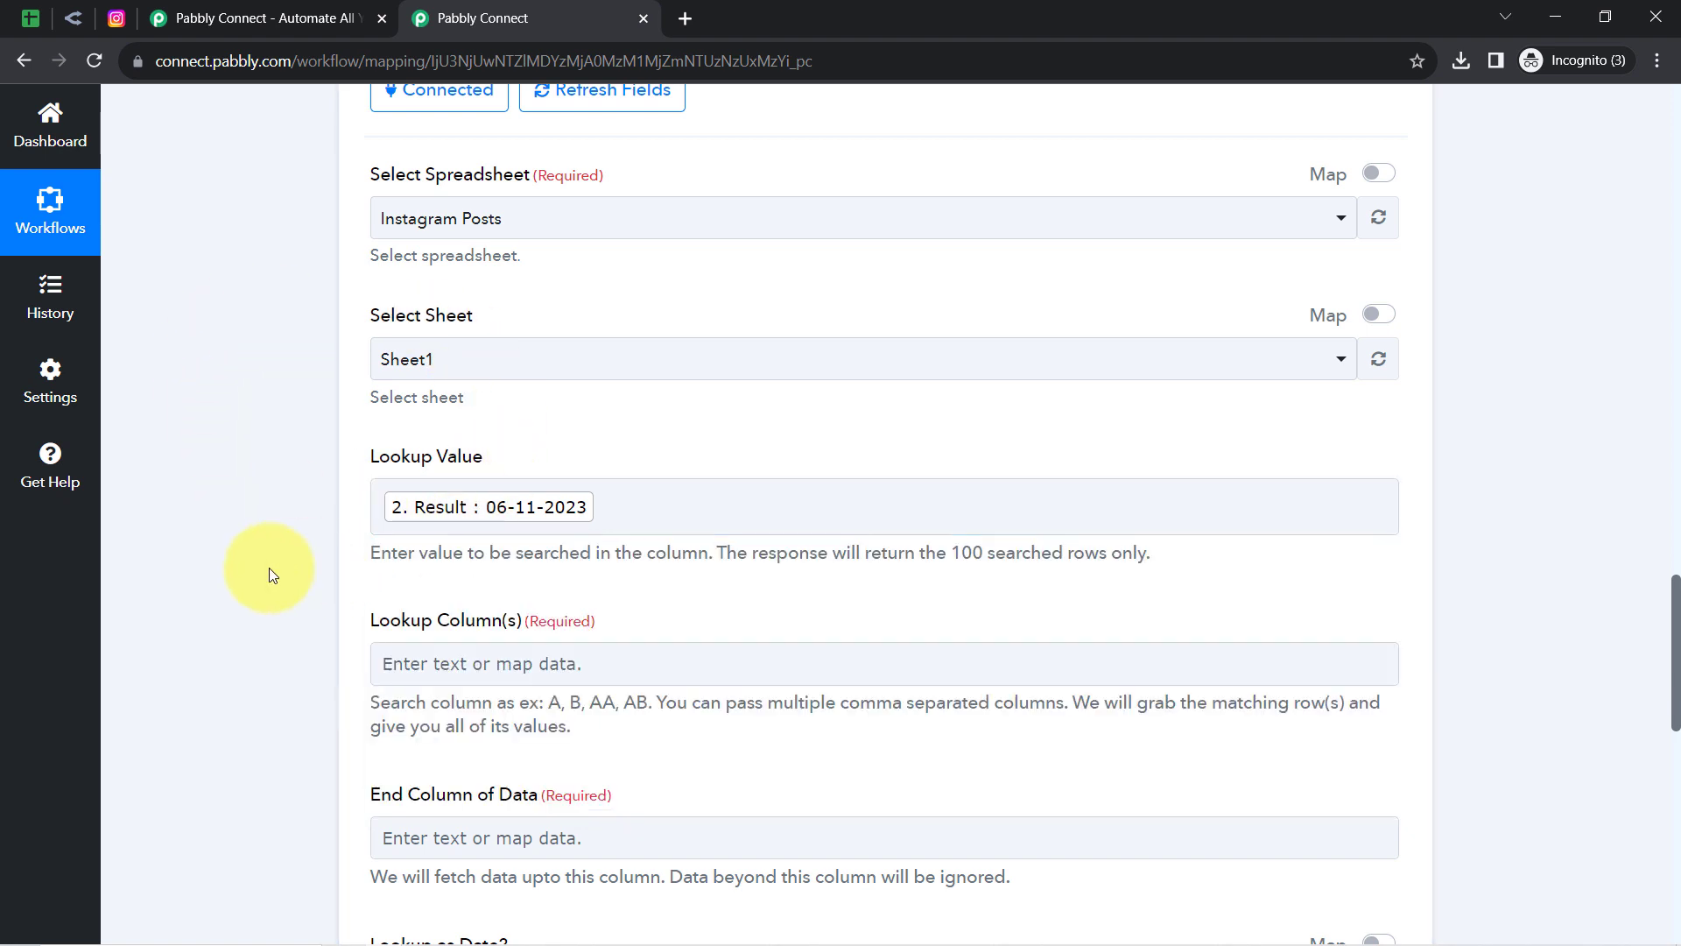
Step: Check which column holds the dates in the Instagram Posts spreadsheet, and set the lookup action's Lookup Column to B
{"action": "scroll", "coordinate": [269, 567], "scroll_direction": "down", "scroll_amount": 3}
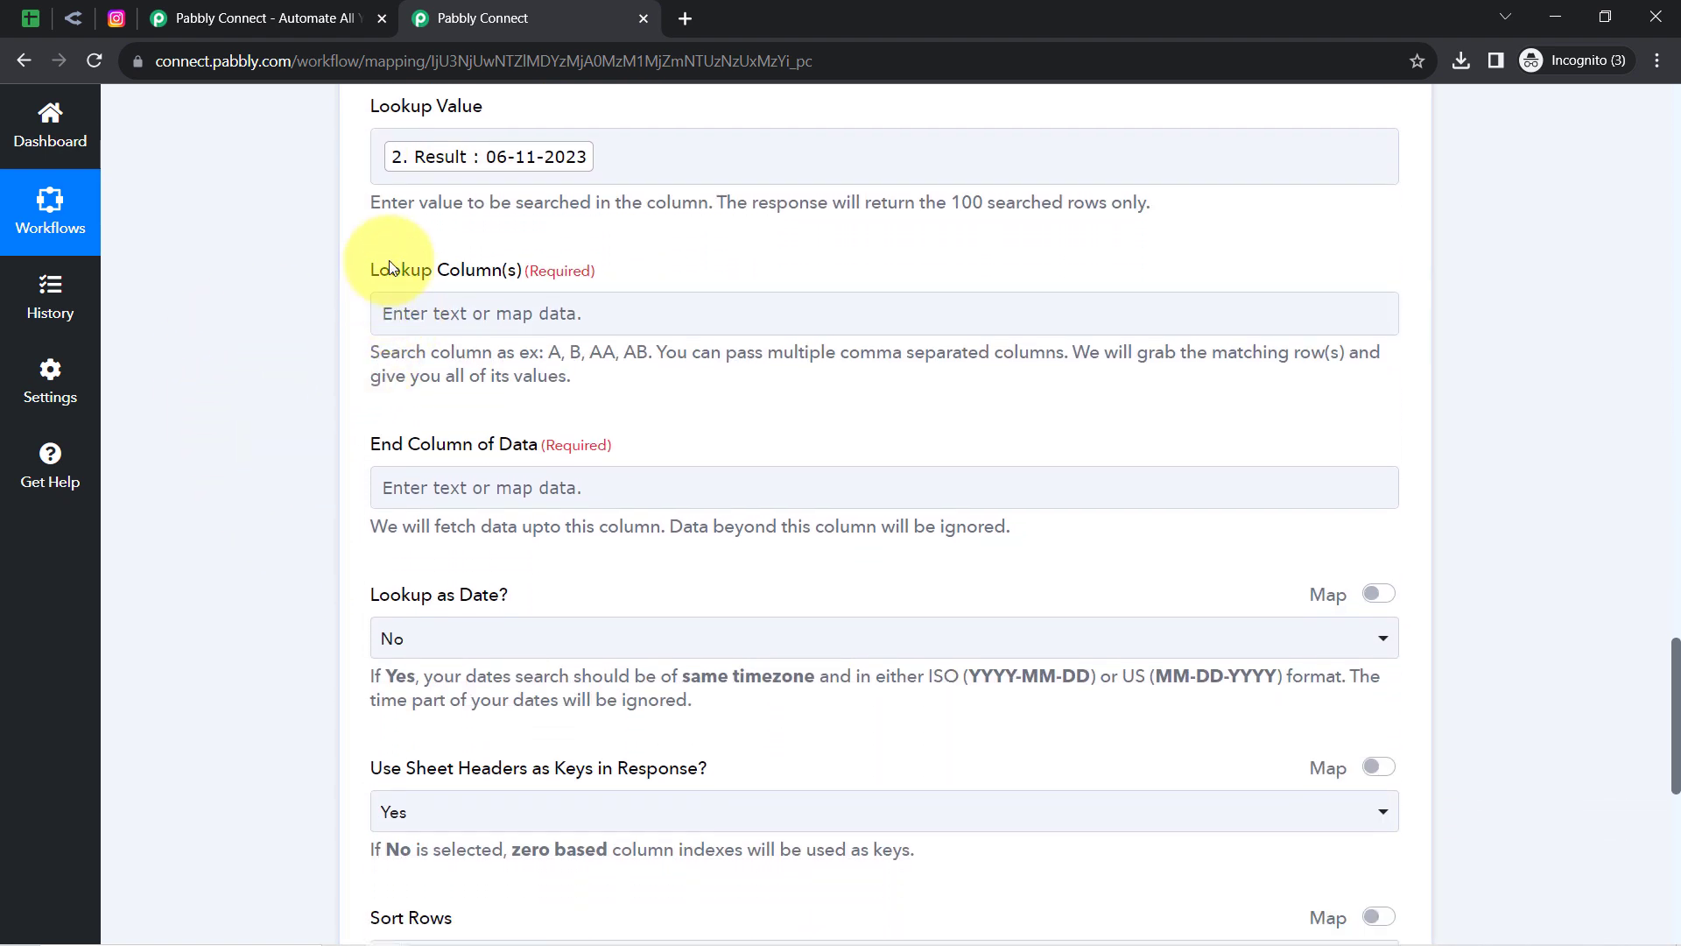
{"action": "left_click_drag", "start_coordinate": [391, 268], "coordinate": [509, 281]}
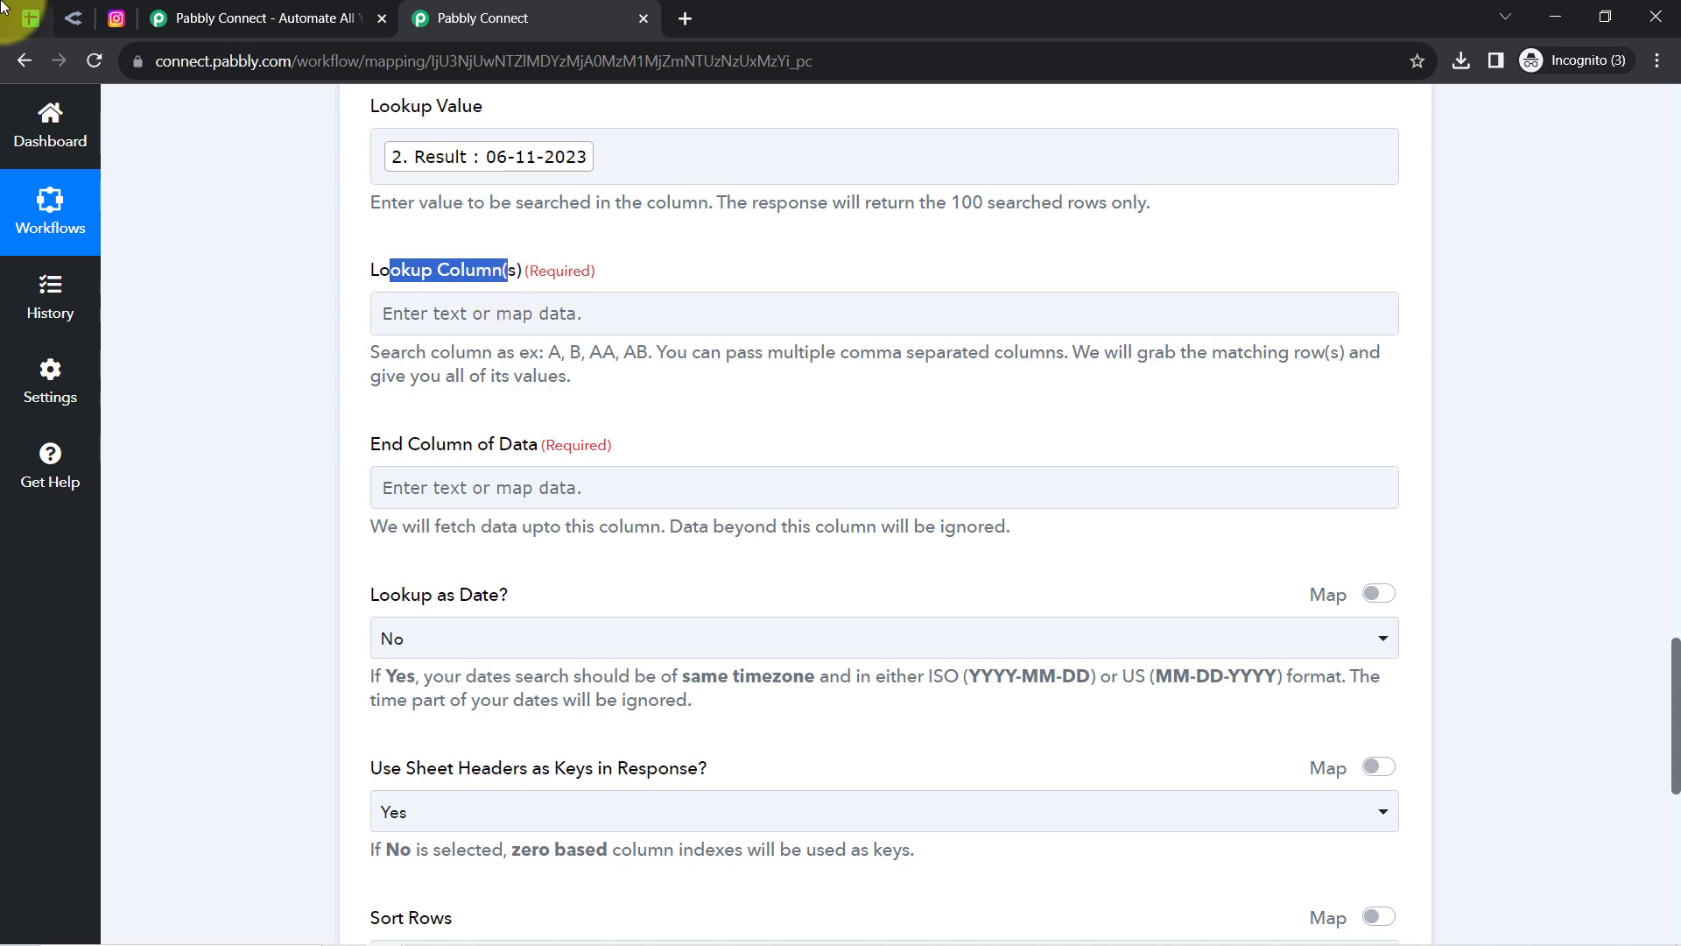
{"action": "left_click", "coordinate": [29, 17]}
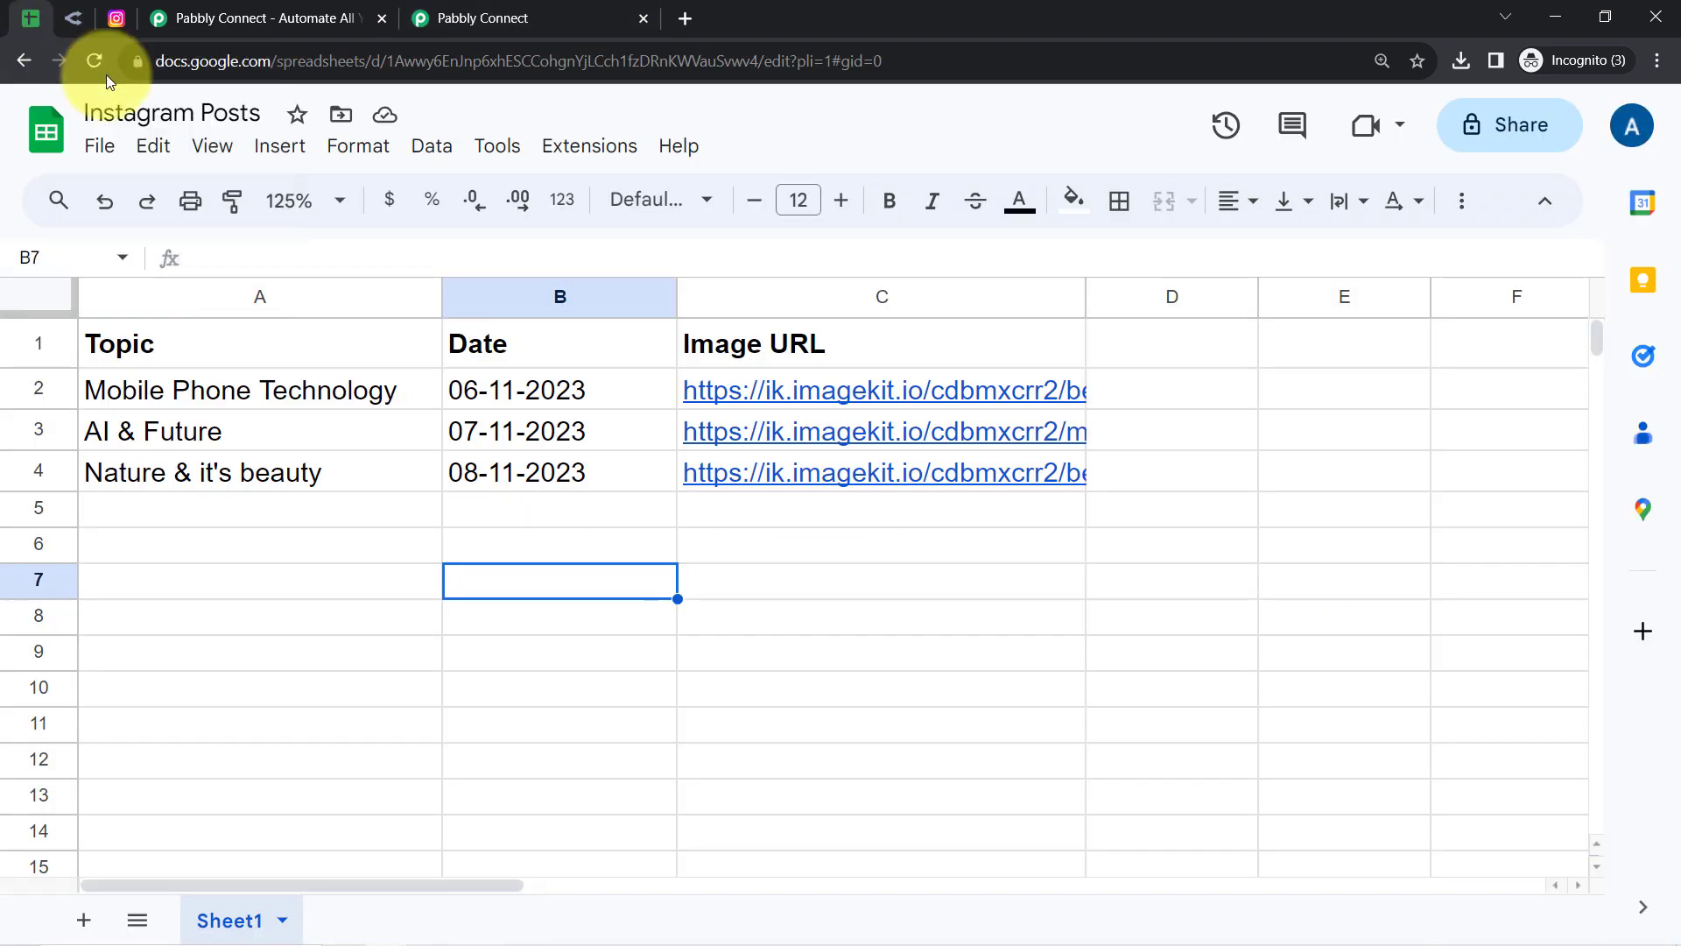
{"action": "left_click", "coordinate": [495, 300]}
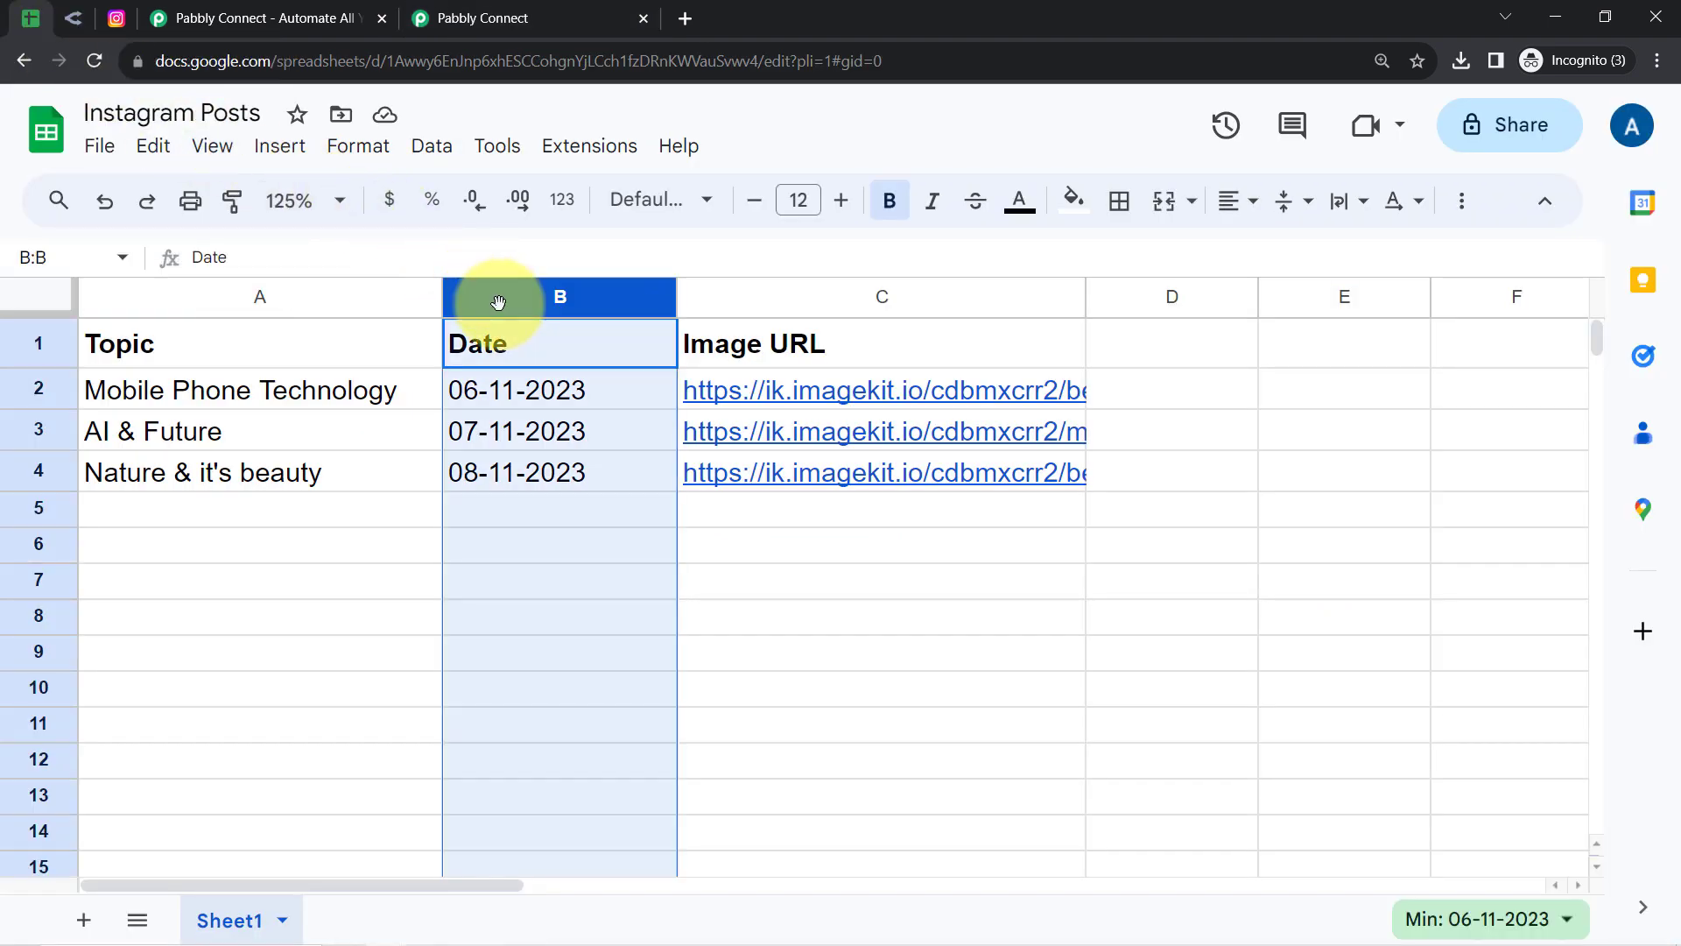
{"action": "left_click", "coordinate": [492, 18]}
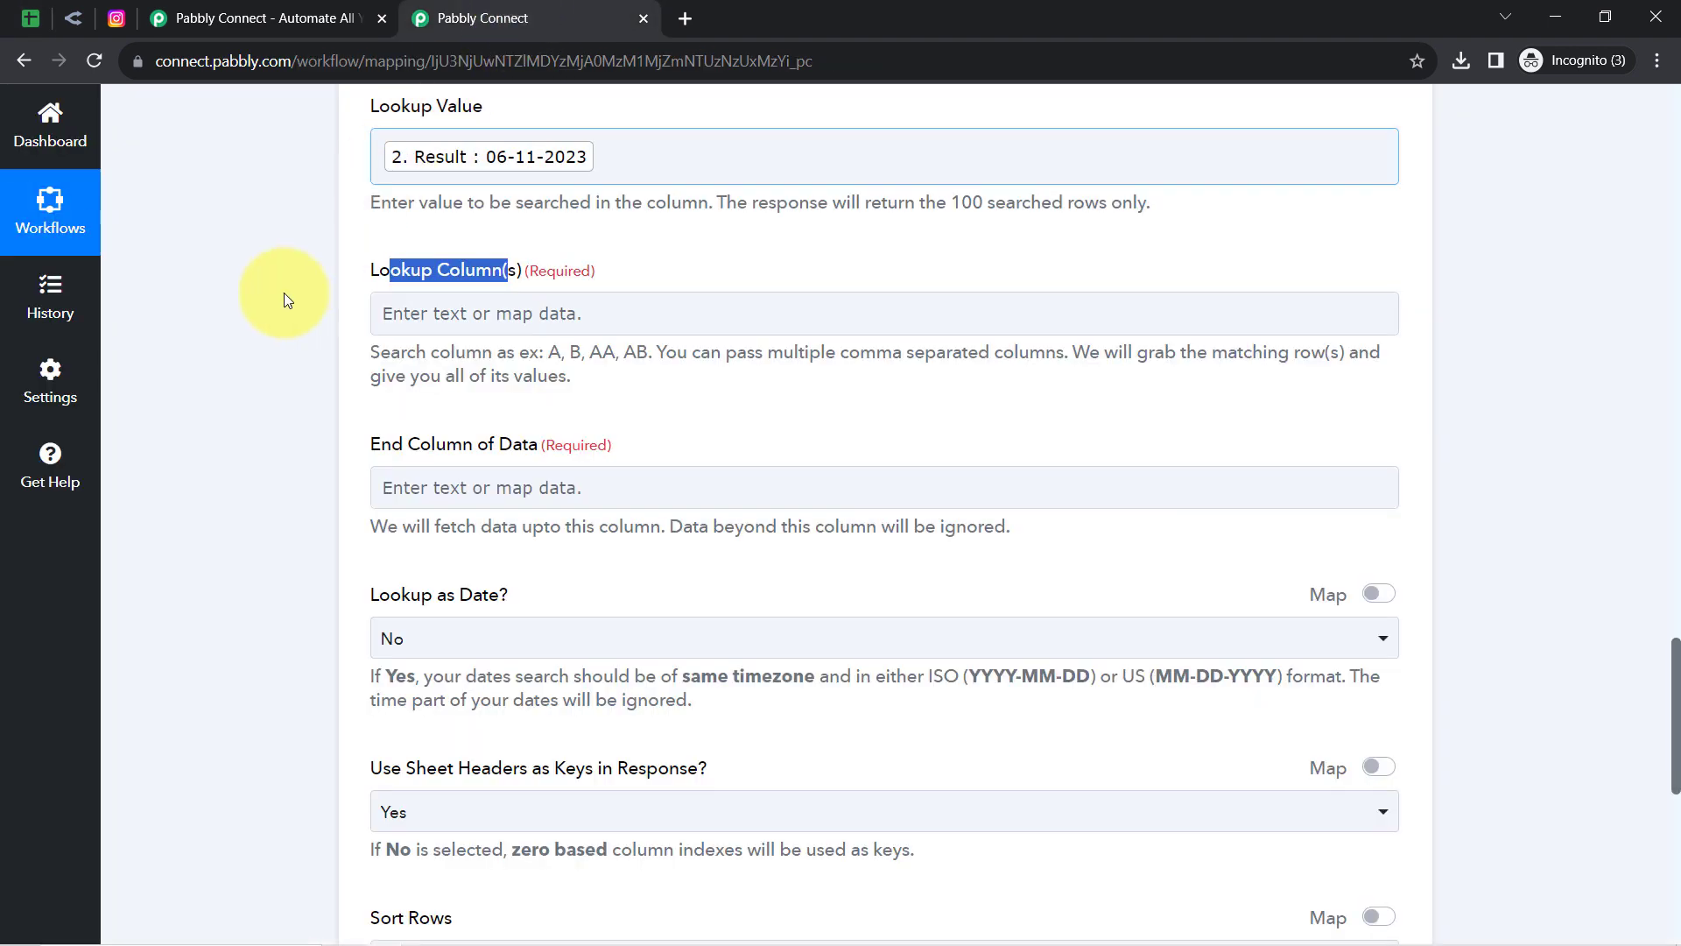
{"action": "left_click", "coordinate": [493, 302]}
{"action": "type", "text": "B"}
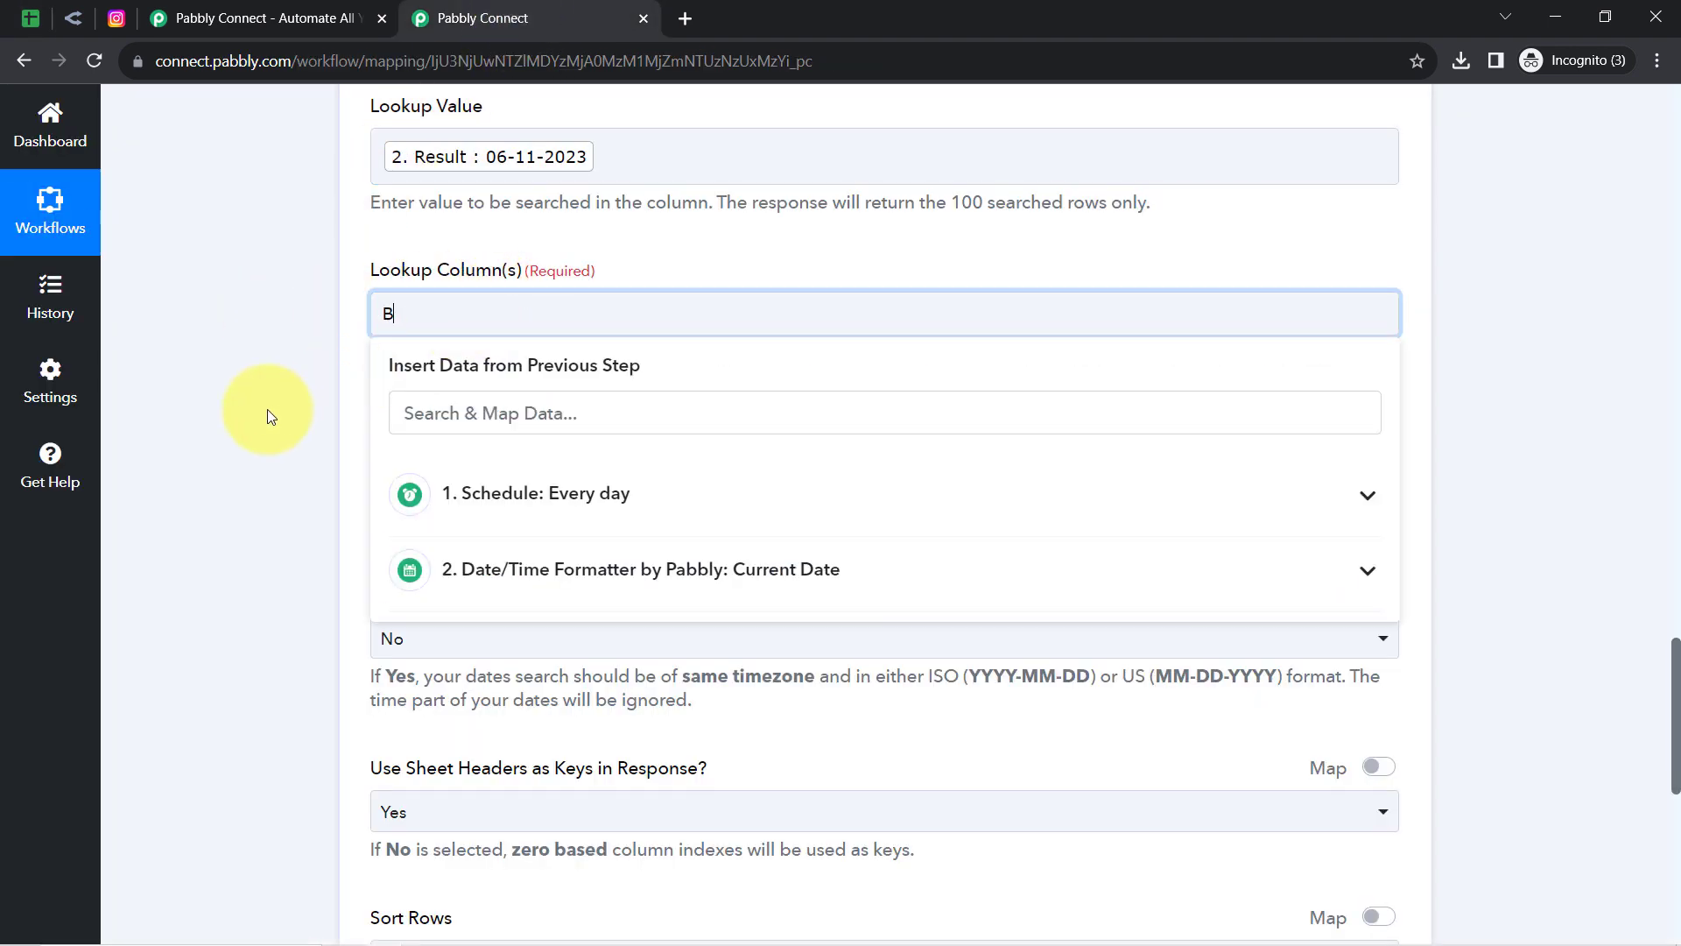
{"action": "left_click", "coordinate": [268, 414]}
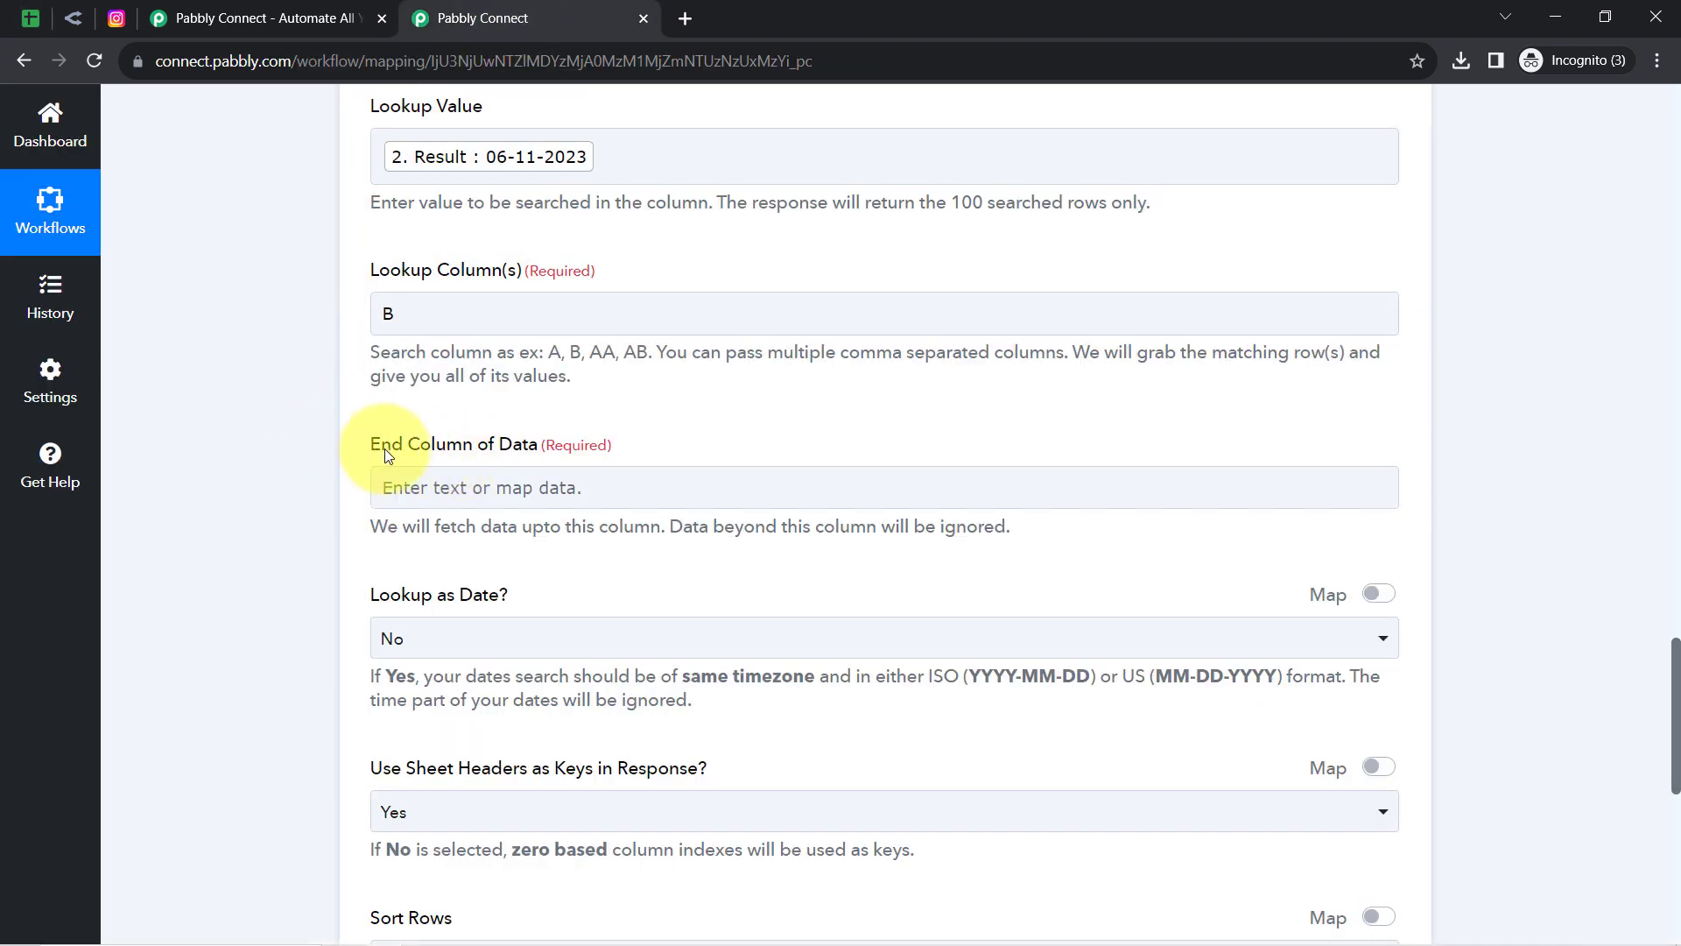
Step: Review the data columns in the Instagram Posts spreadsheet, and set the lookup action's End Column of Data to C
{"action": "left_click_drag", "start_coordinate": [385, 451], "coordinate": [495, 452]}
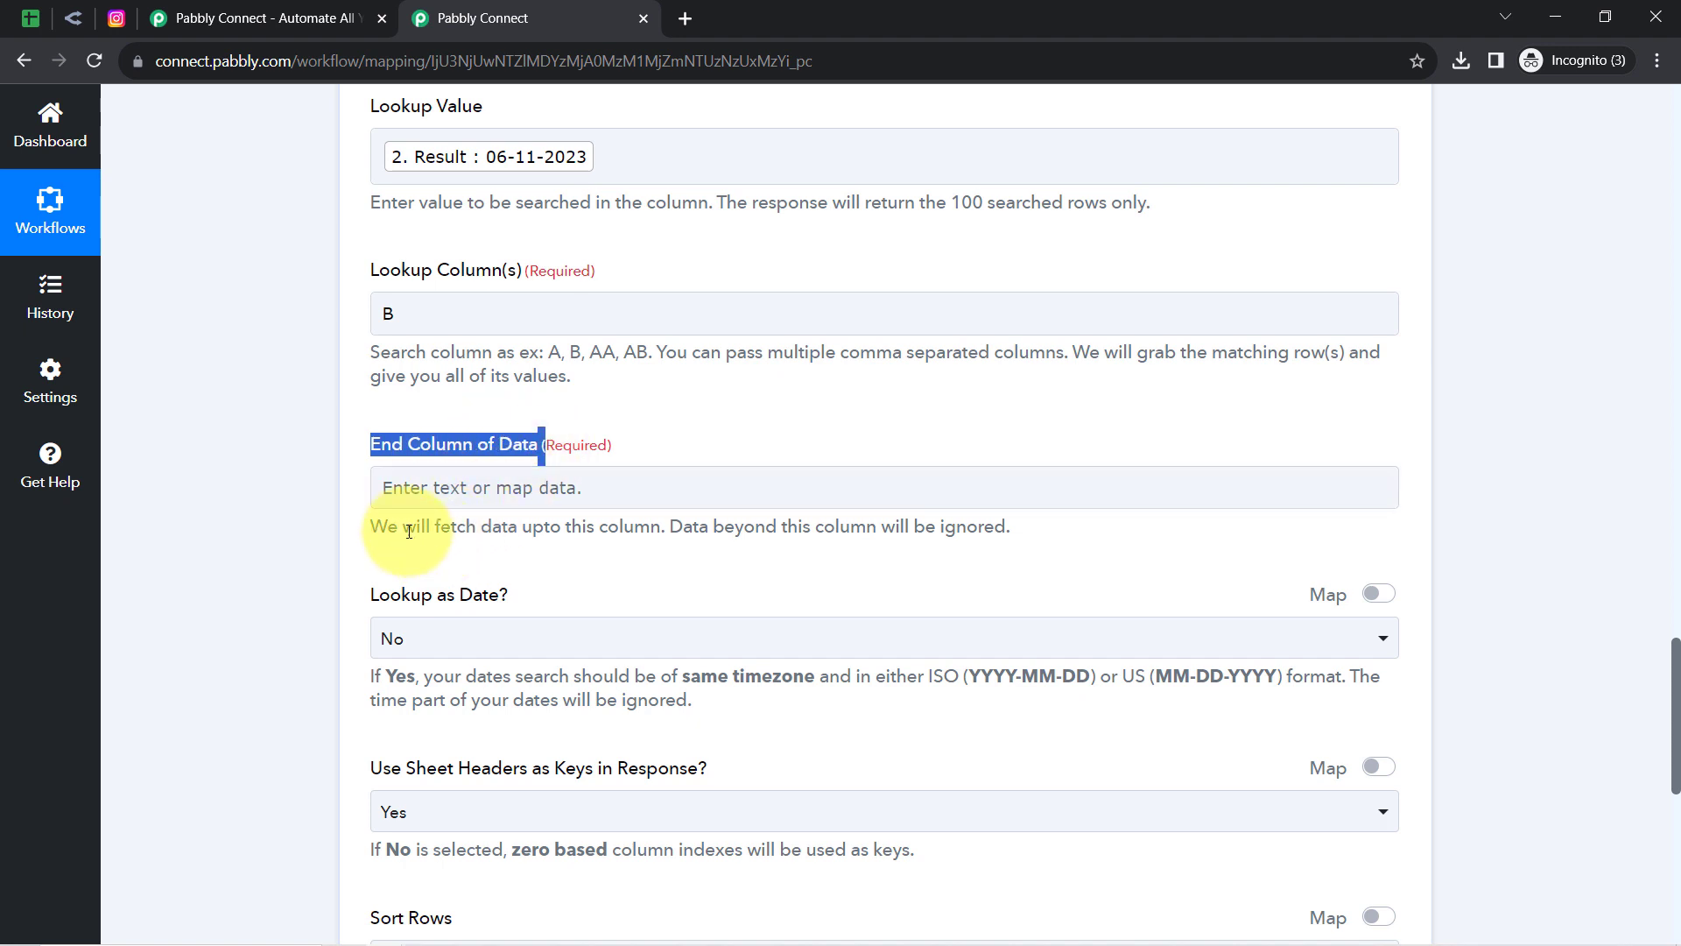
{"action": "left_click_drag", "start_coordinate": [403, 526], "coordinate": [652, 531]}
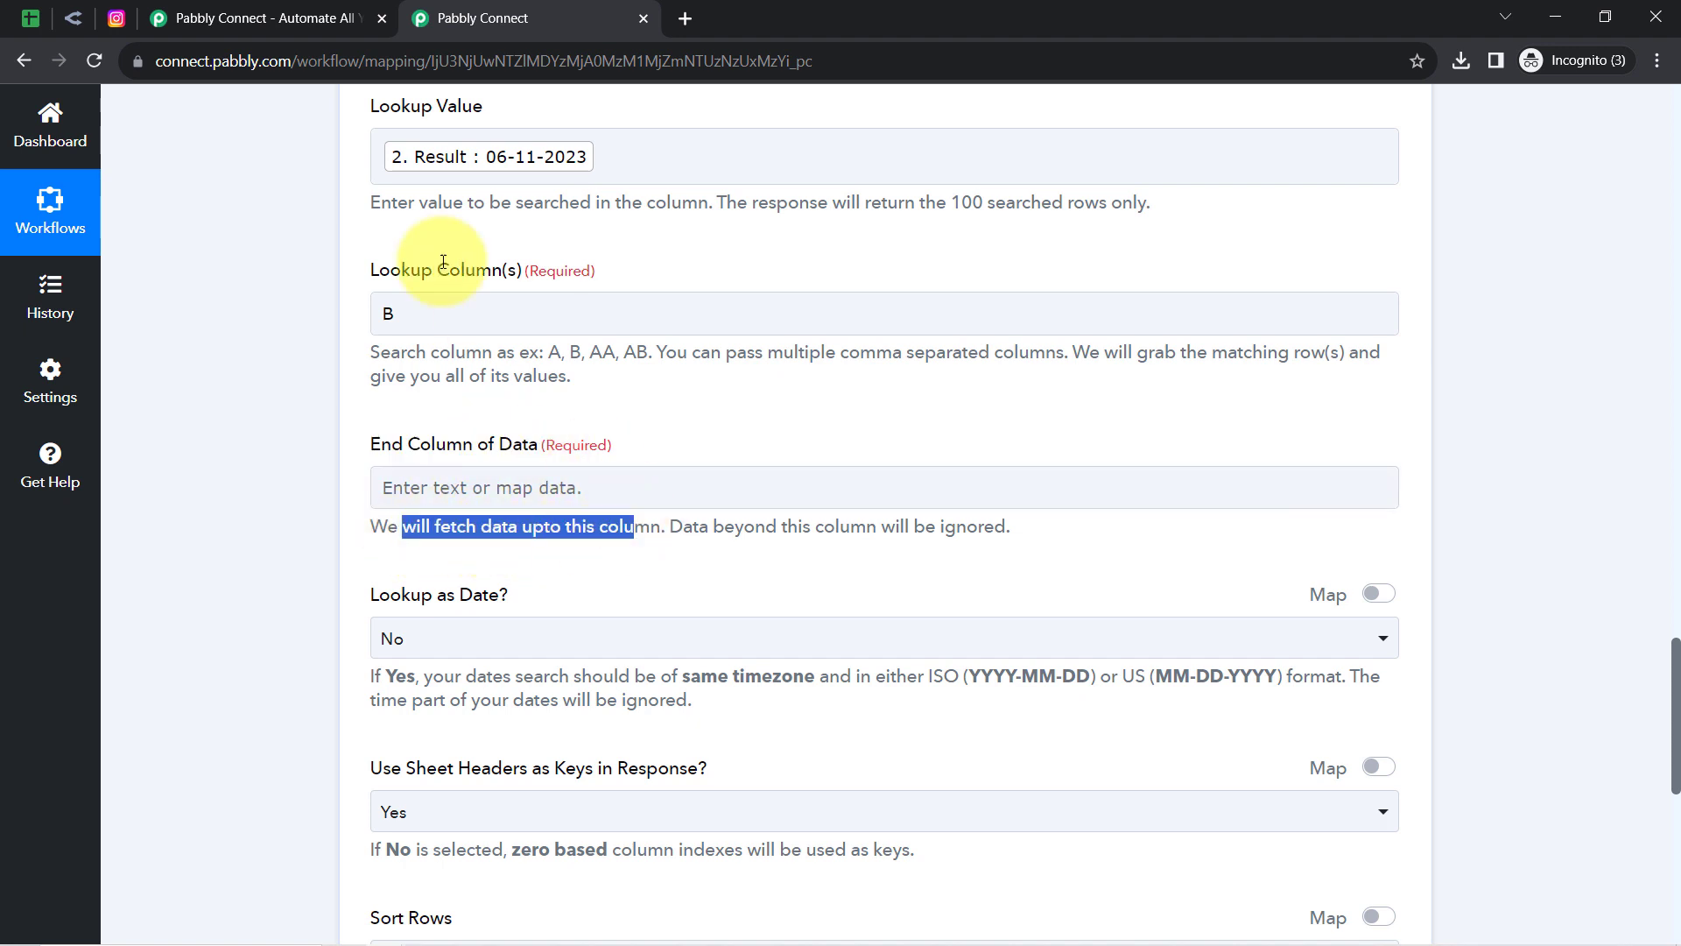
{"action": "left_click", "coordinate": [29, 17]}
{"action": "left_click", "coordinate": [255, 548]}
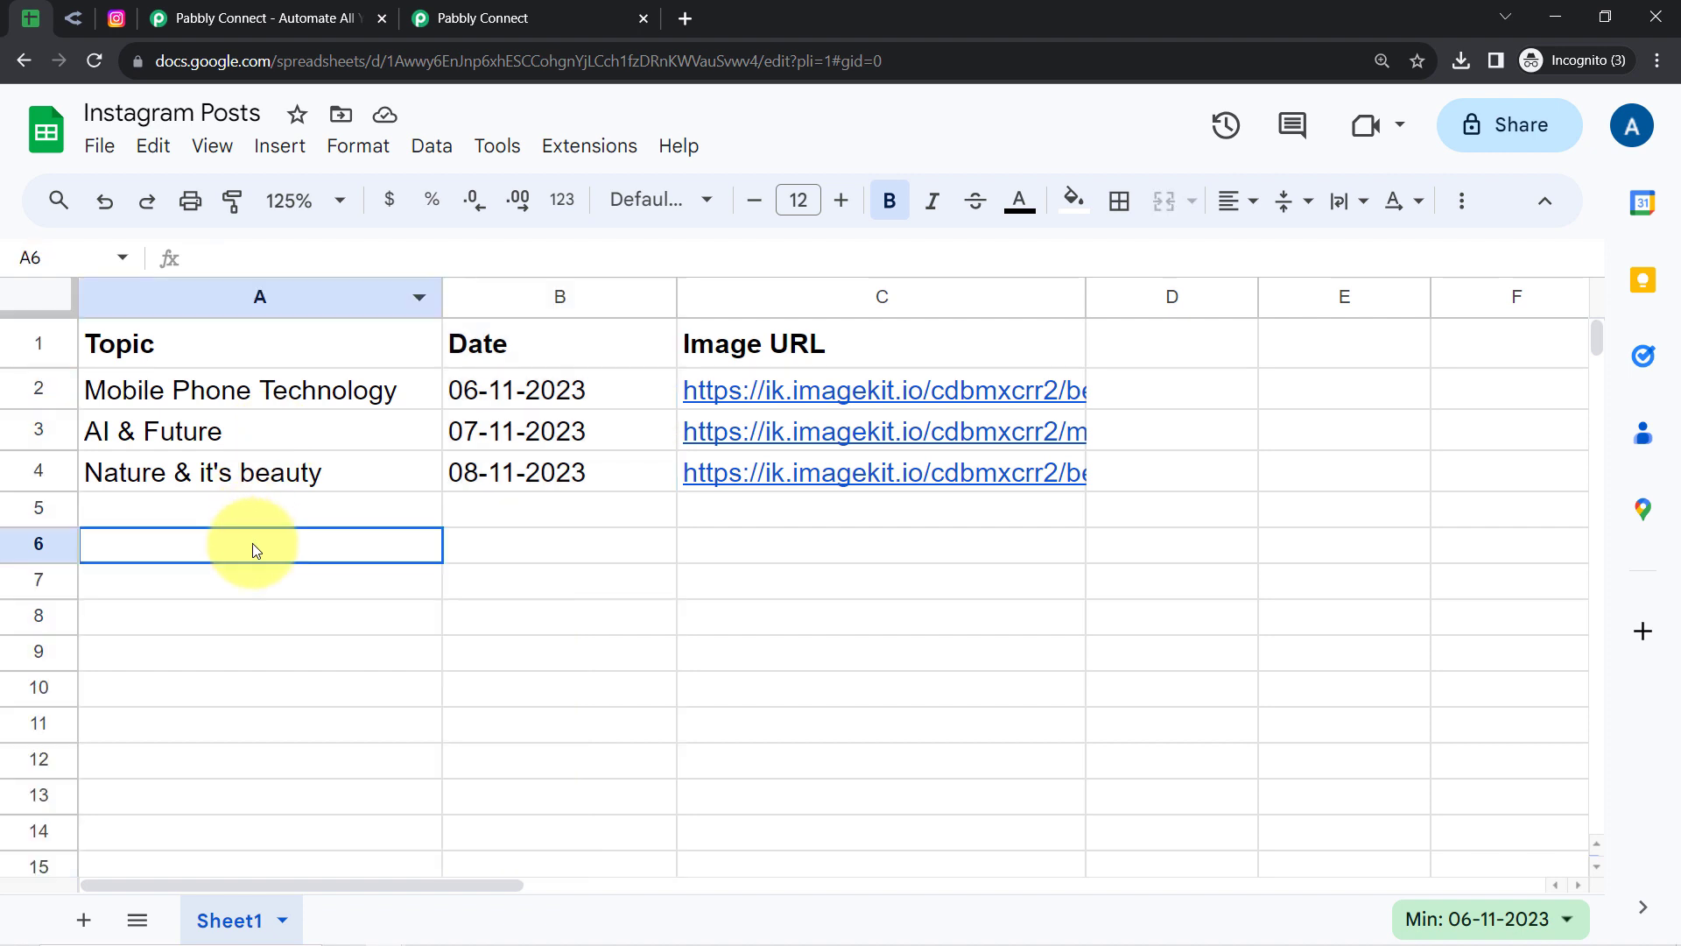
{"action": "left_click_drag", "start_coordinate": [330, 386], "coordinate": [700, 477]}
{"action": "left_click", "coordinate": [433, 542]}
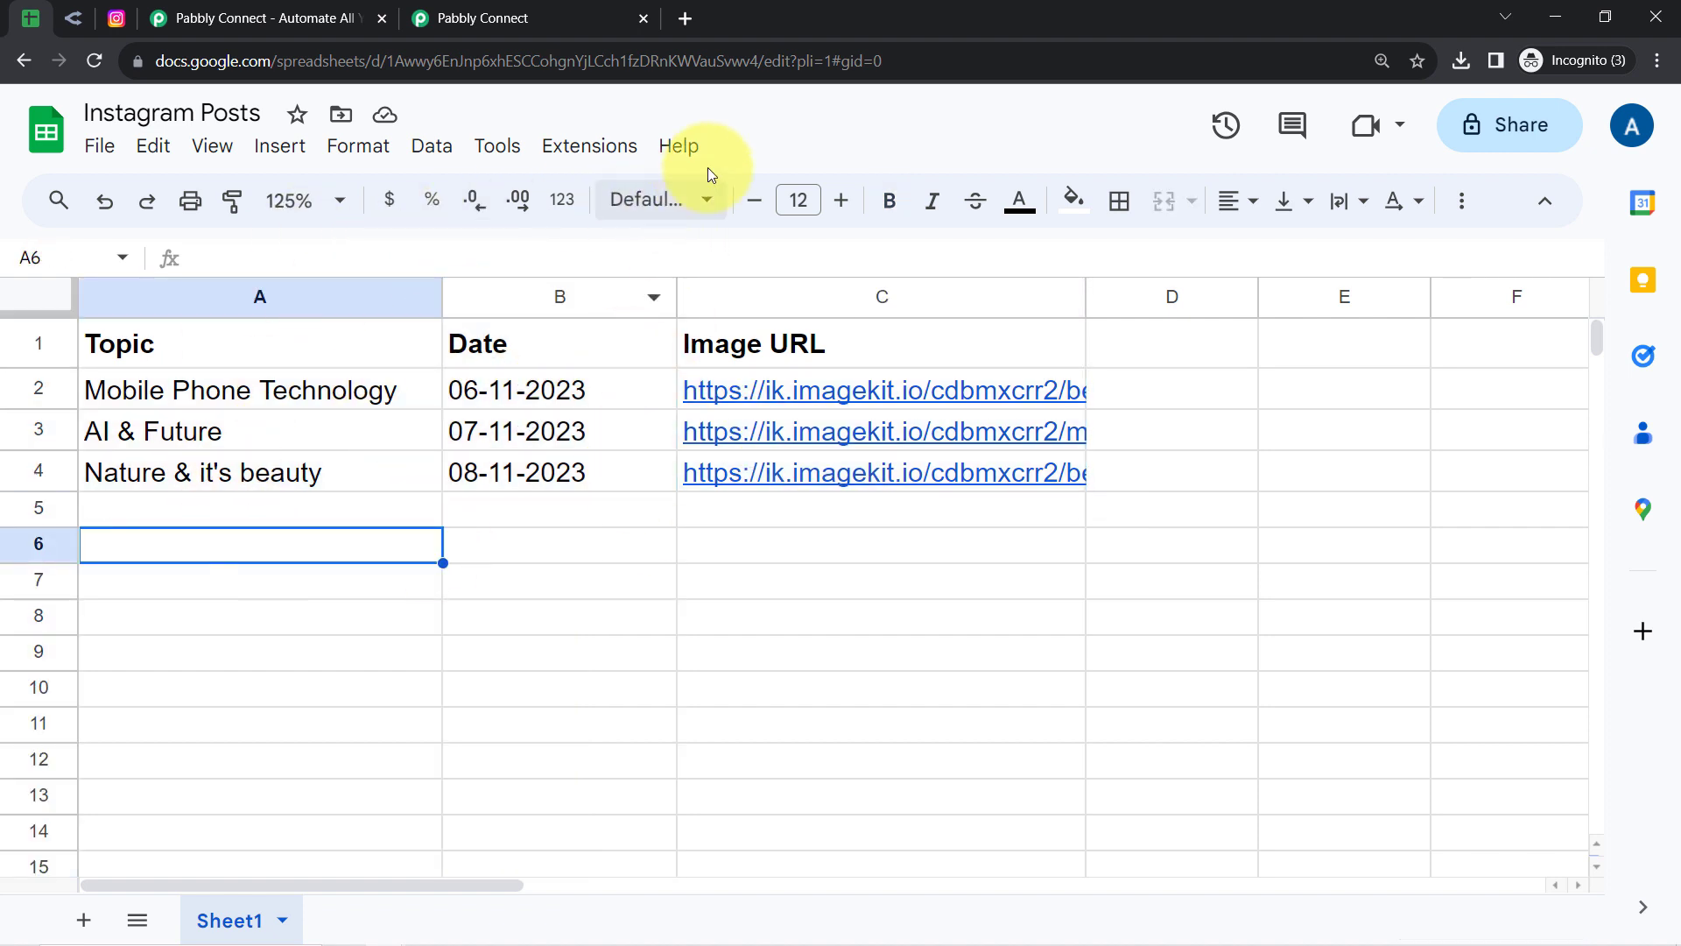
{"action": "left_click", "coordinate": [720, 543]}
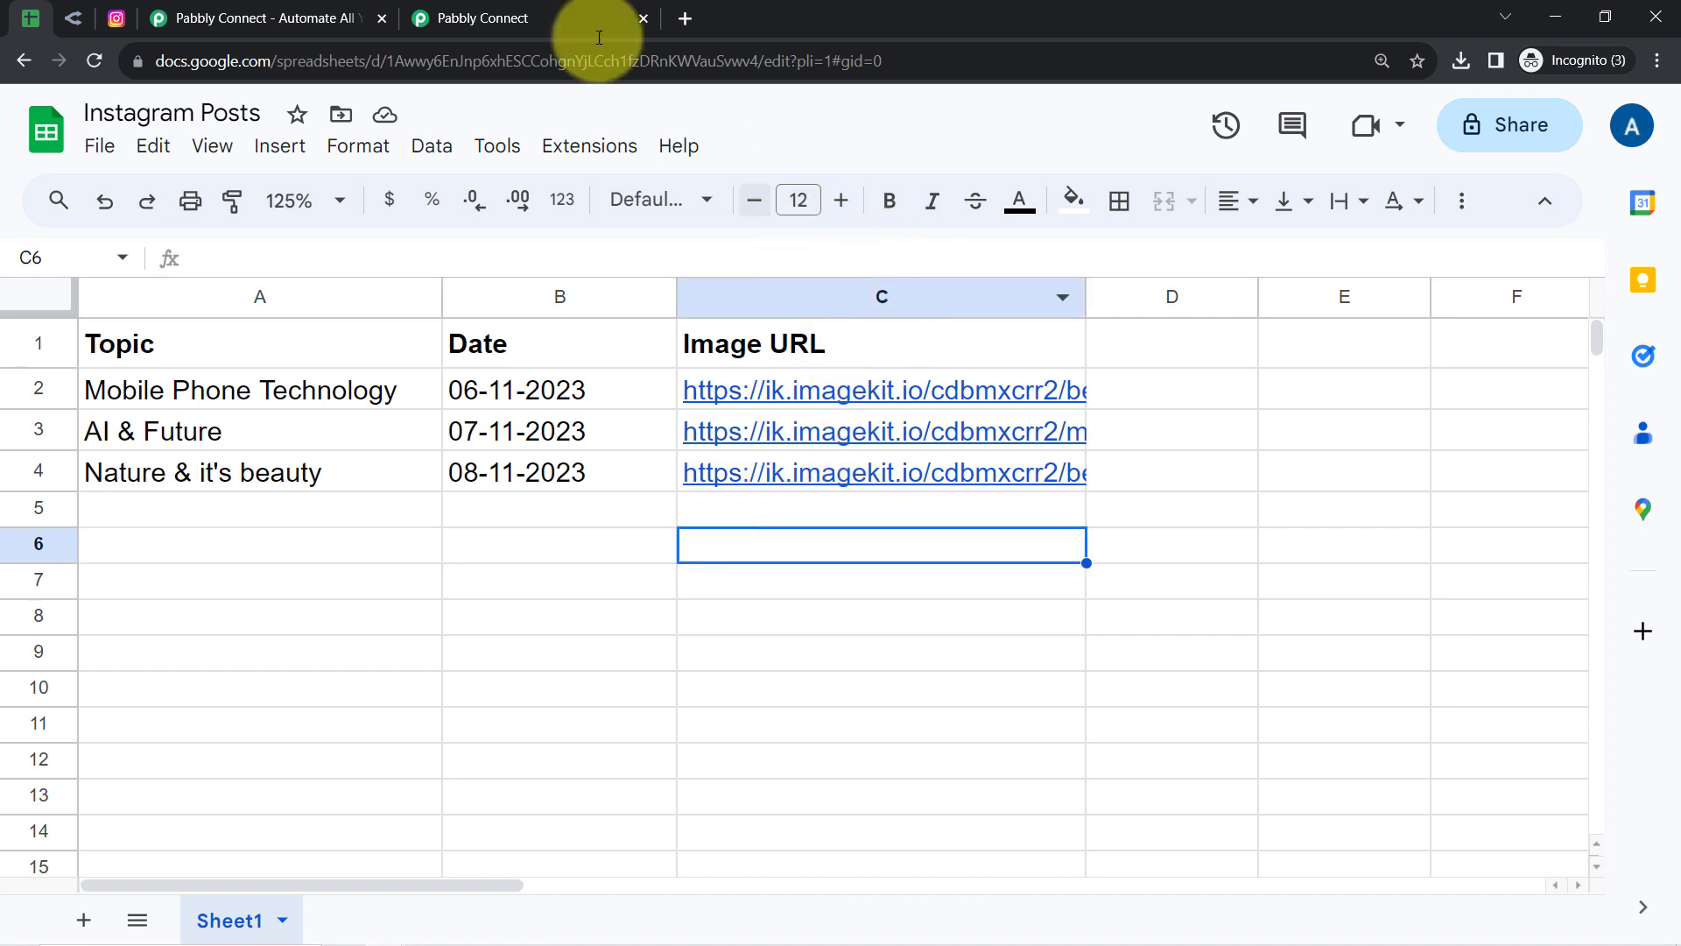
{"action": "left_click", "coordinate": [560, 19]}
{"action": "left_click", "coordinate": [437, 482]}
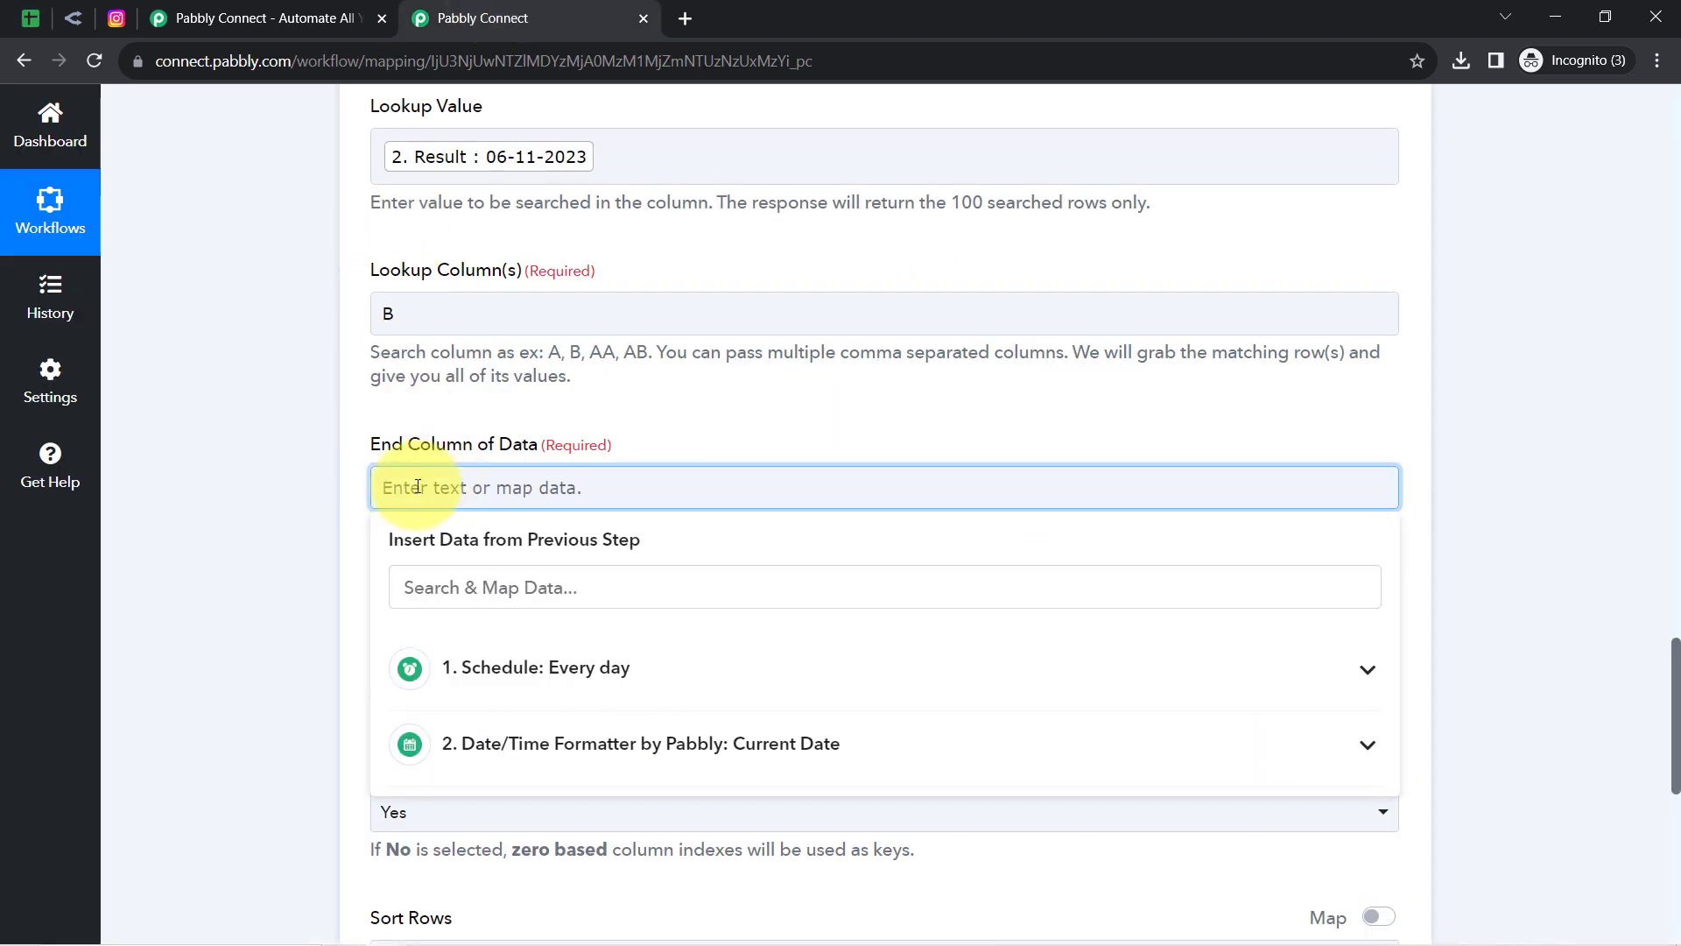
{"action": "type", "text": "C"}
{"action": "left_click", "coordinate": [241, 552]}
Step: Review the date format requirements for date lookups, and set Lookup as Date to Yes
{"action": "scroll", "coordinate": [247, 551], "scroll_direction": "down", "scroll_amount": 5}
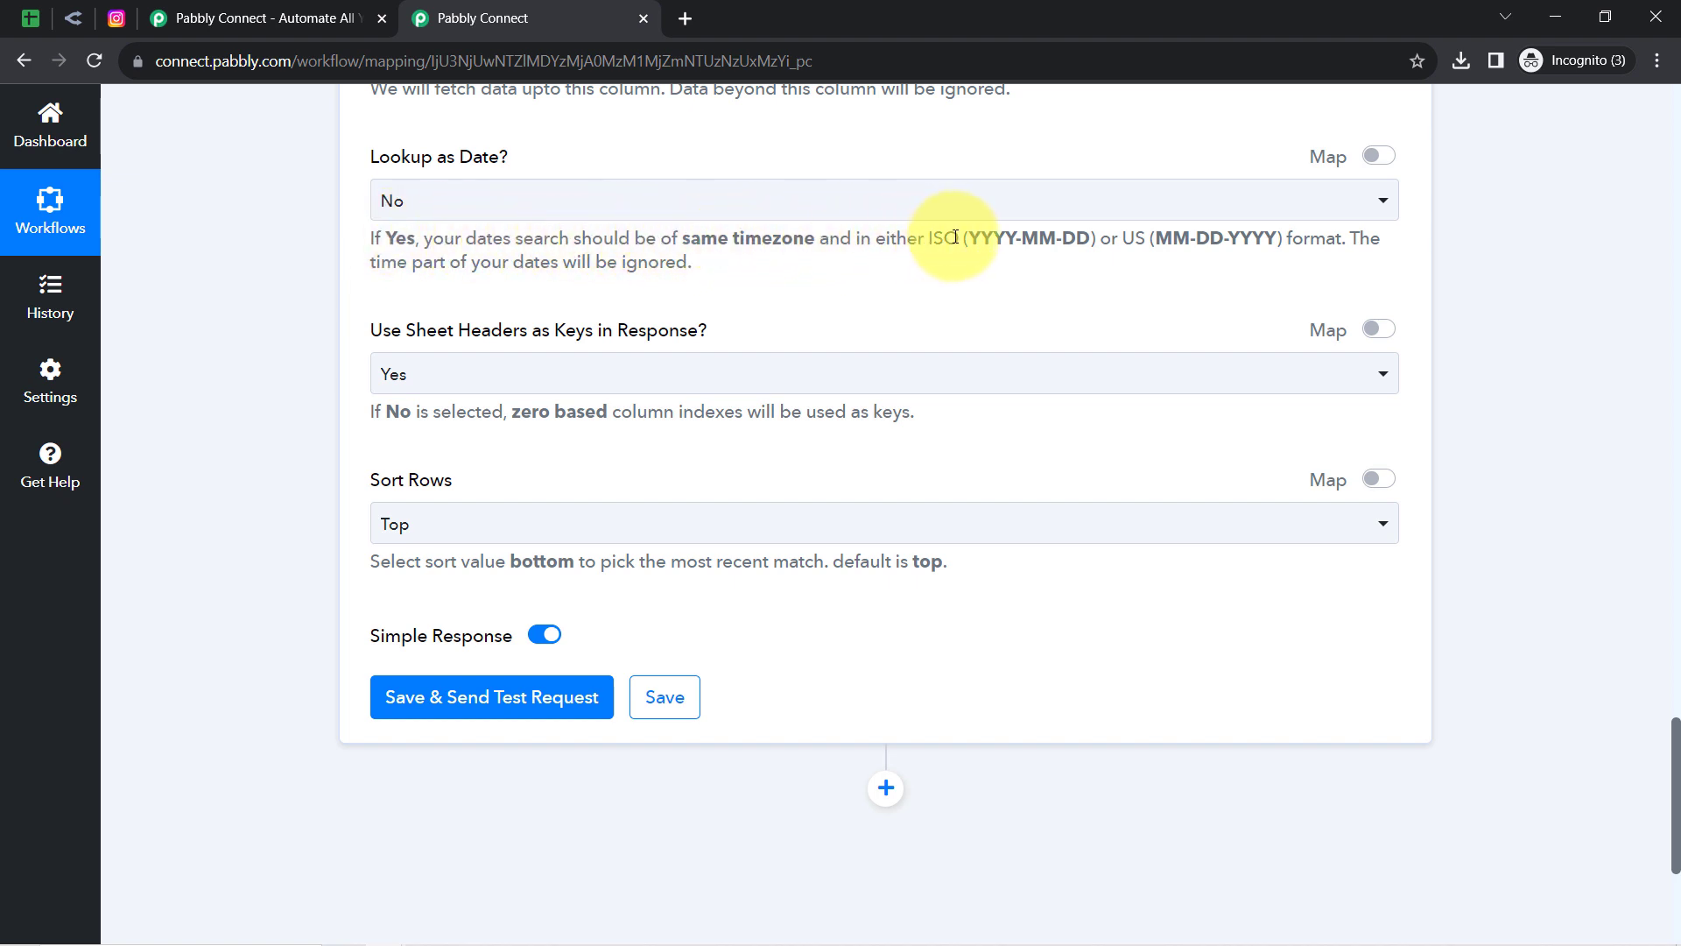
{"action": "left_click_drag", "start_coordinate": [955, 237], "coordinate": [1001, 272]}
{"action": "left_click", "coordinate": [478, 273]}
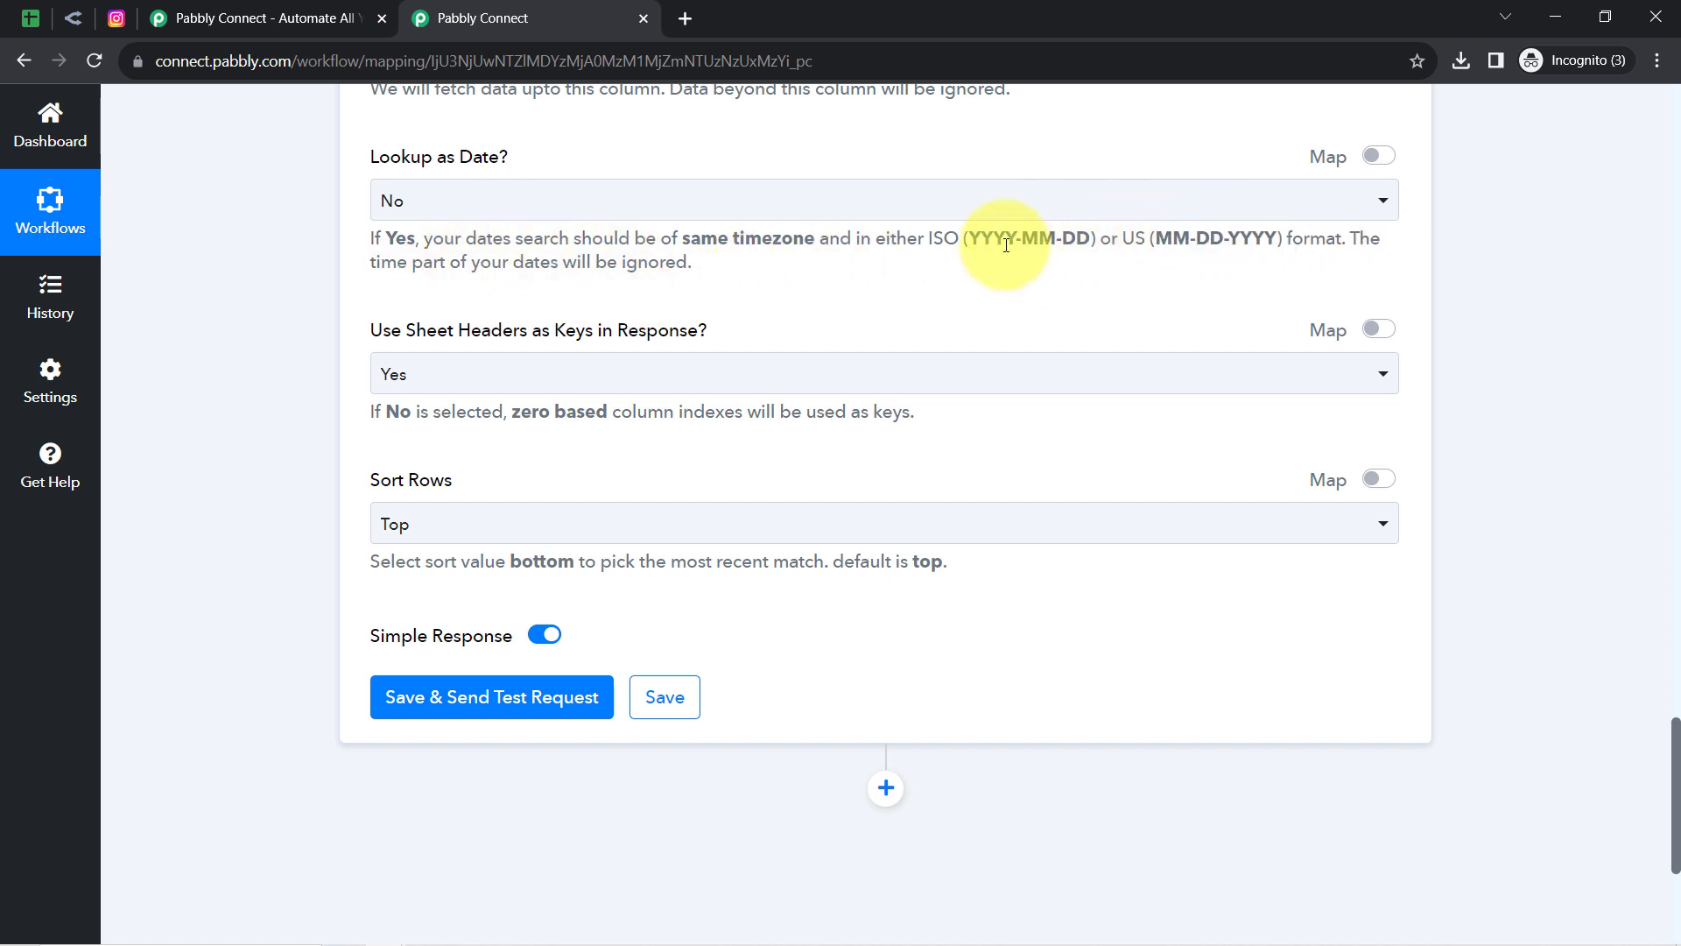
{"action": "left_click_drag", "start_coordinate": [1278, 244], "coordinate": [1158, 234]}
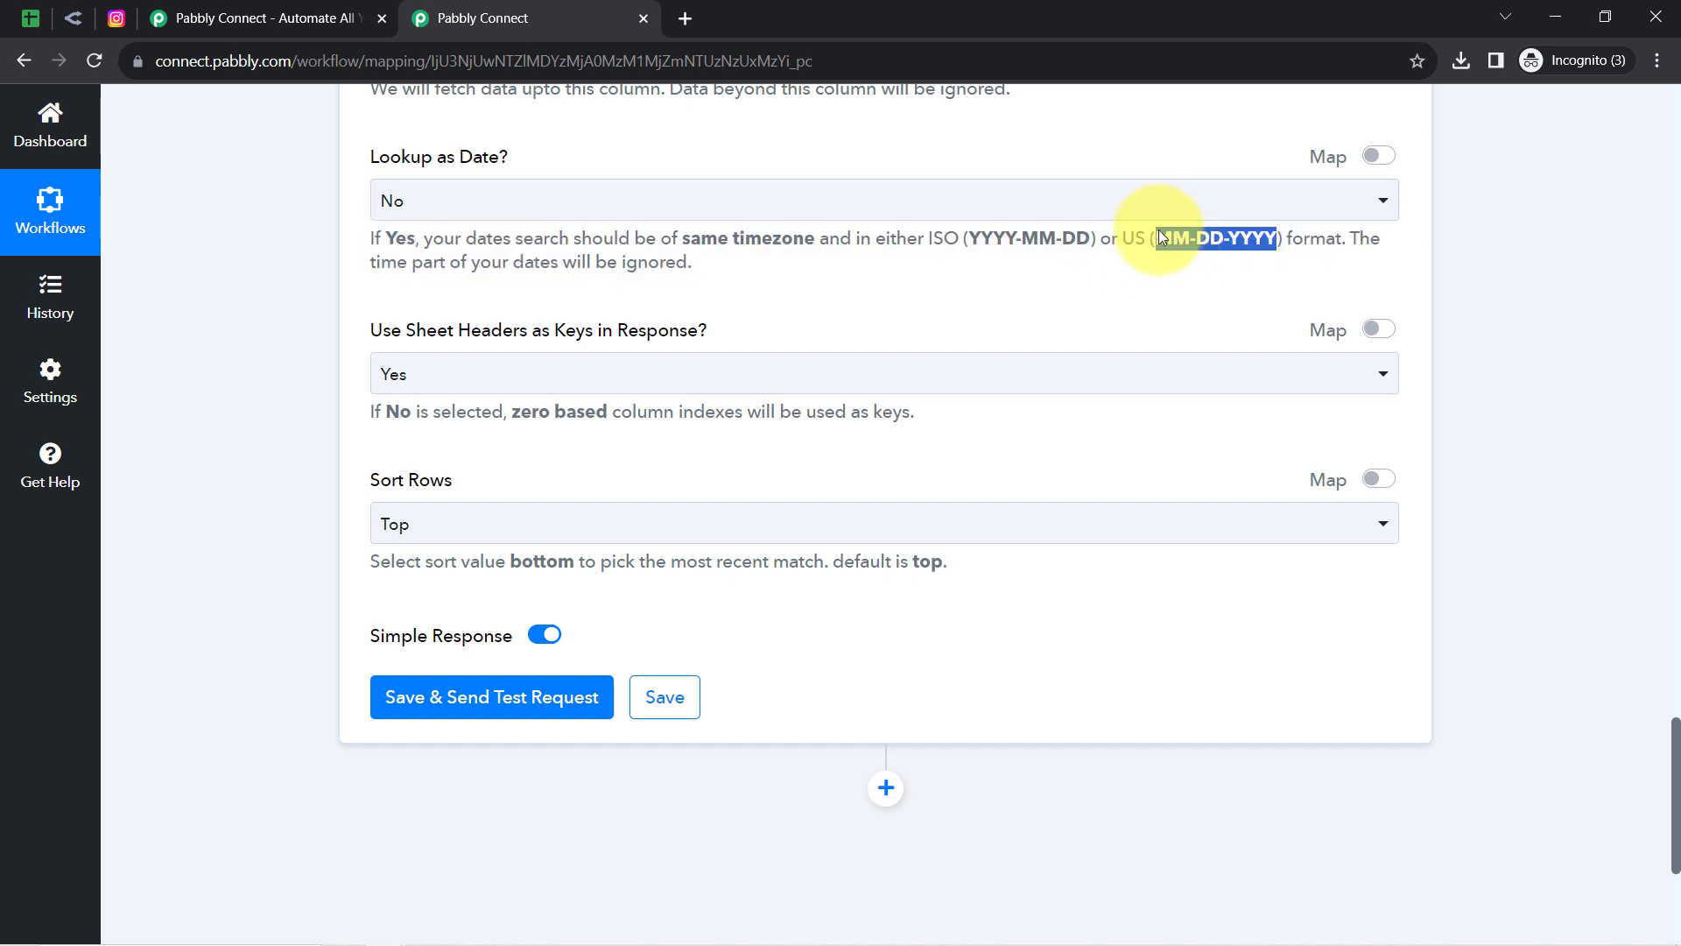
{"action": "left_click", "coordinate": [394, 201]}
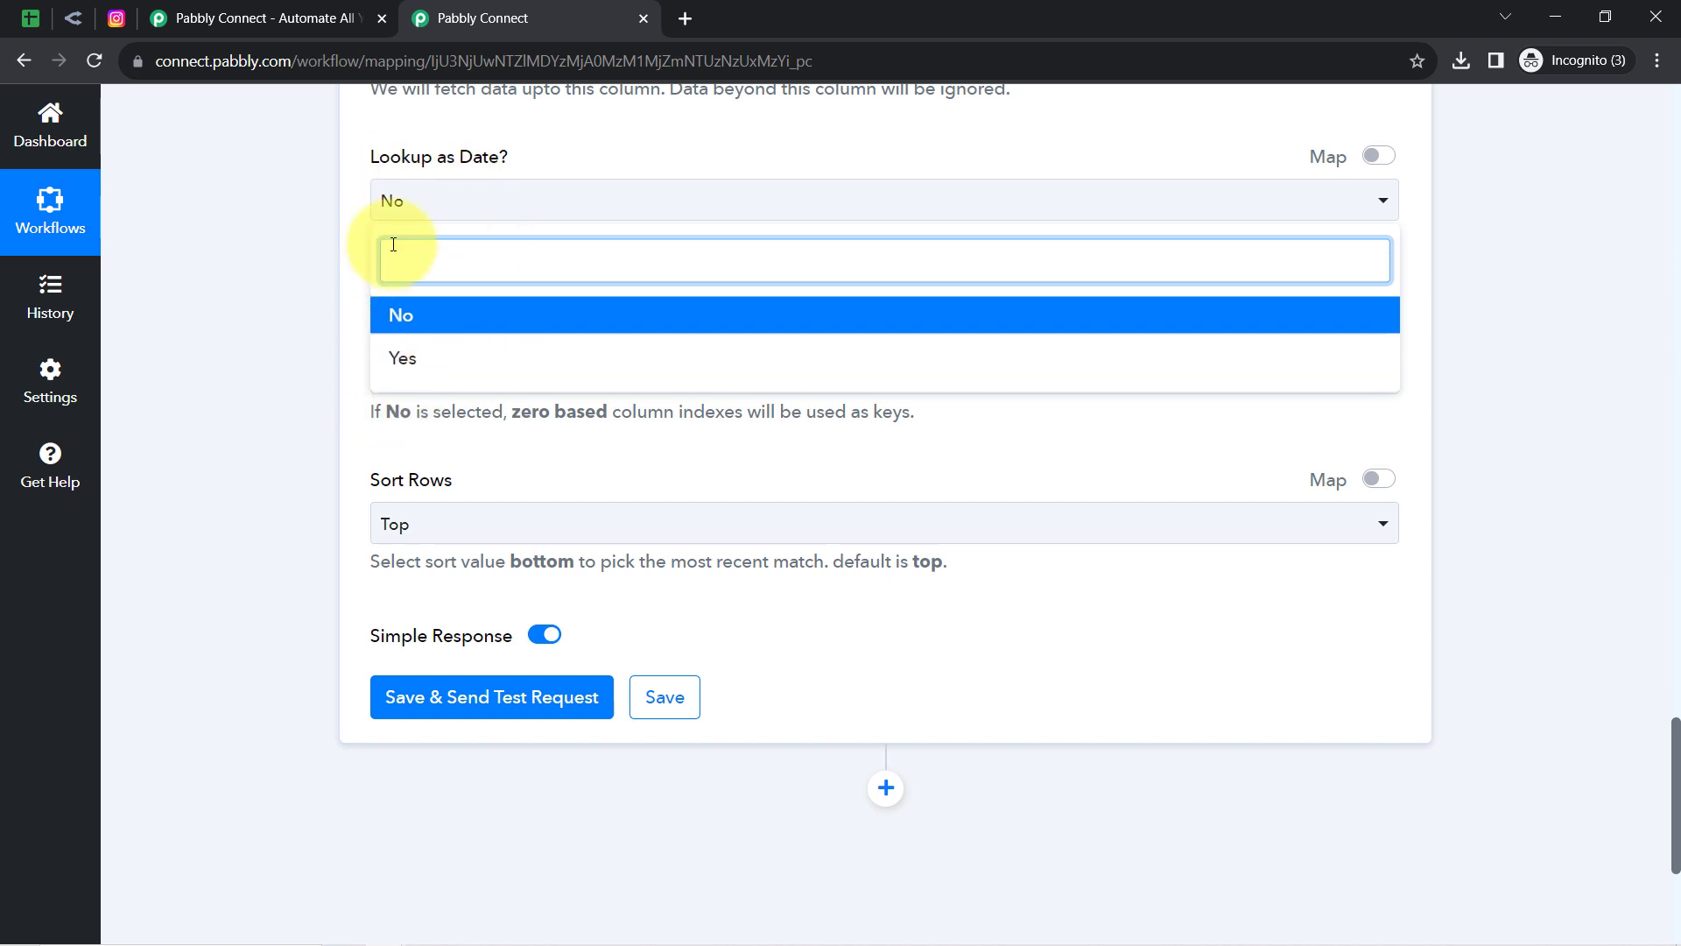
{"action": "left_click", "coordinate": [403, 354]}
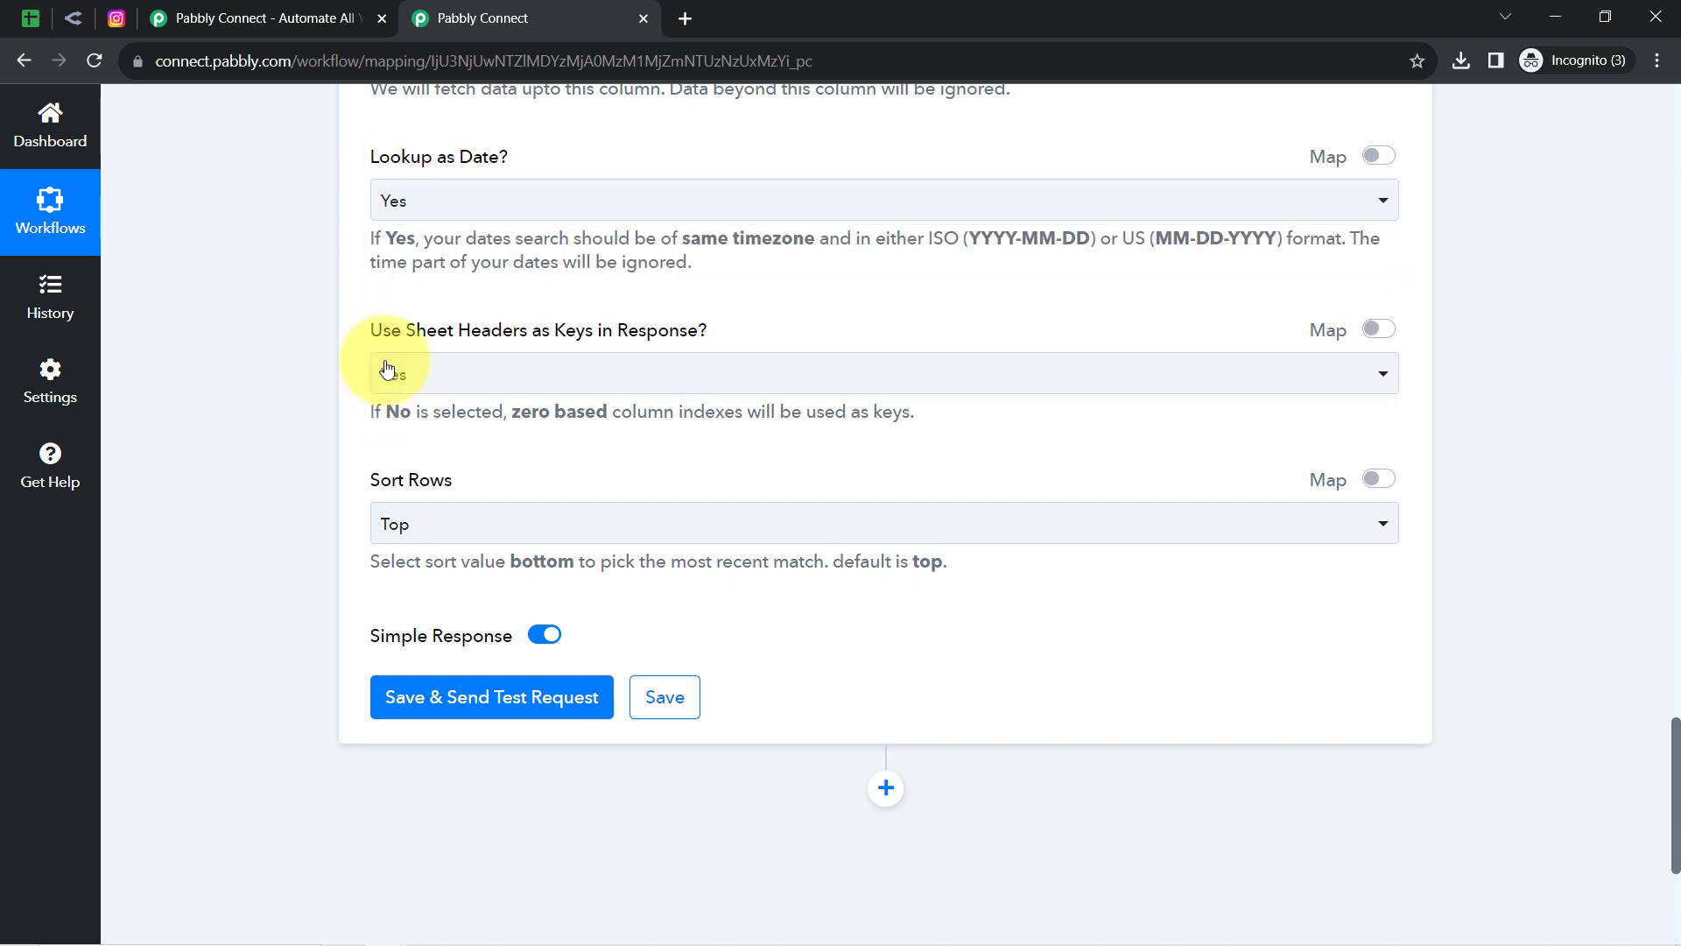
Step: Keep Use Sheet Headers as Keys at Yes and Sort Rows at Top, and save the lookup action with a test request
{"action": "left_click_drag", "start_coordinate": [657, 332], "coordinate": [668, 335]}
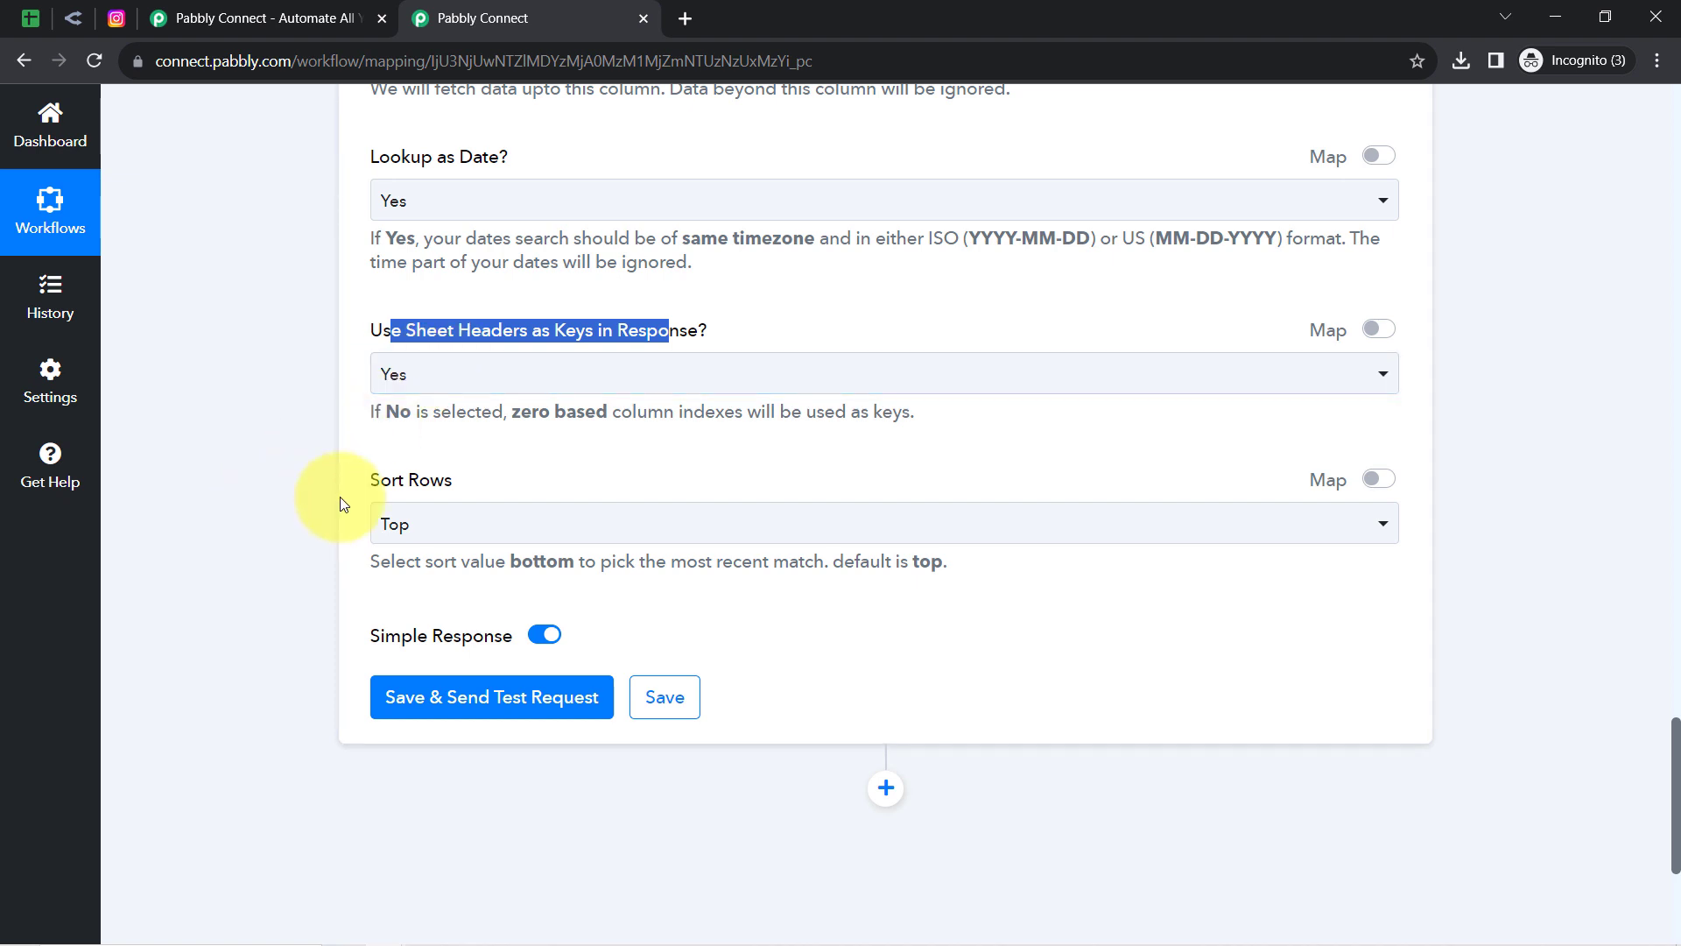
{"action": "left_click", "coordinate": [433, 490]}
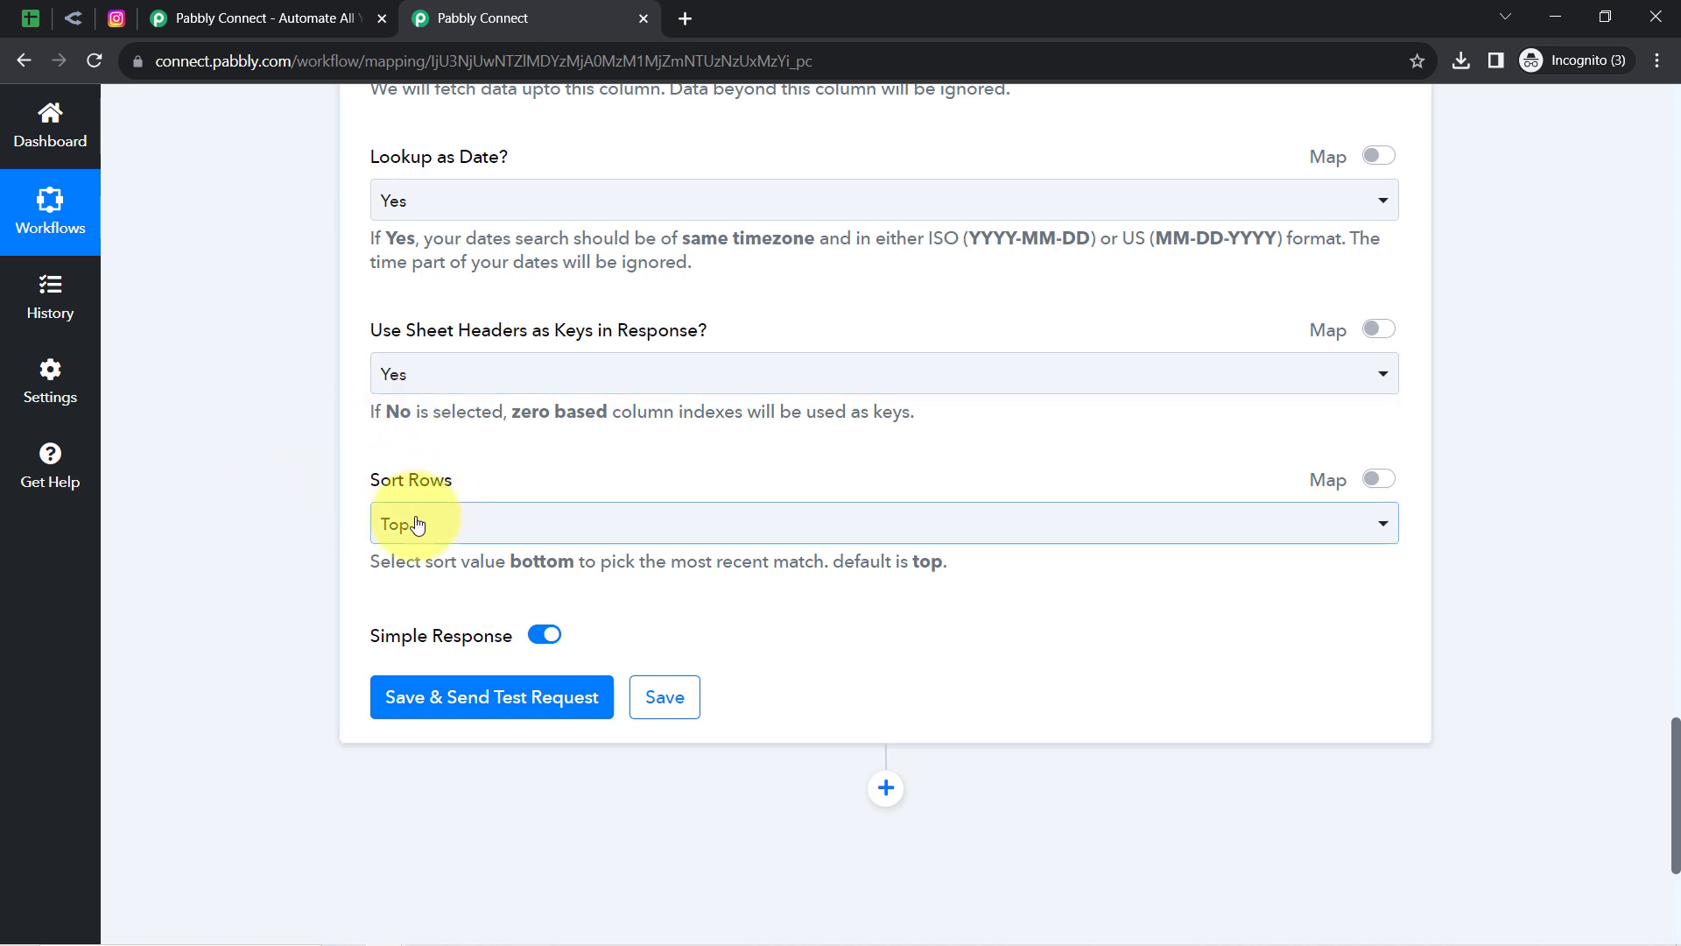
{"action": "left_click", "coordinate": [418, 524]}
{"action": "left_click", "coordinate": [339, 553]}
{"action": "left_click", "coordinate": [414, 697]}
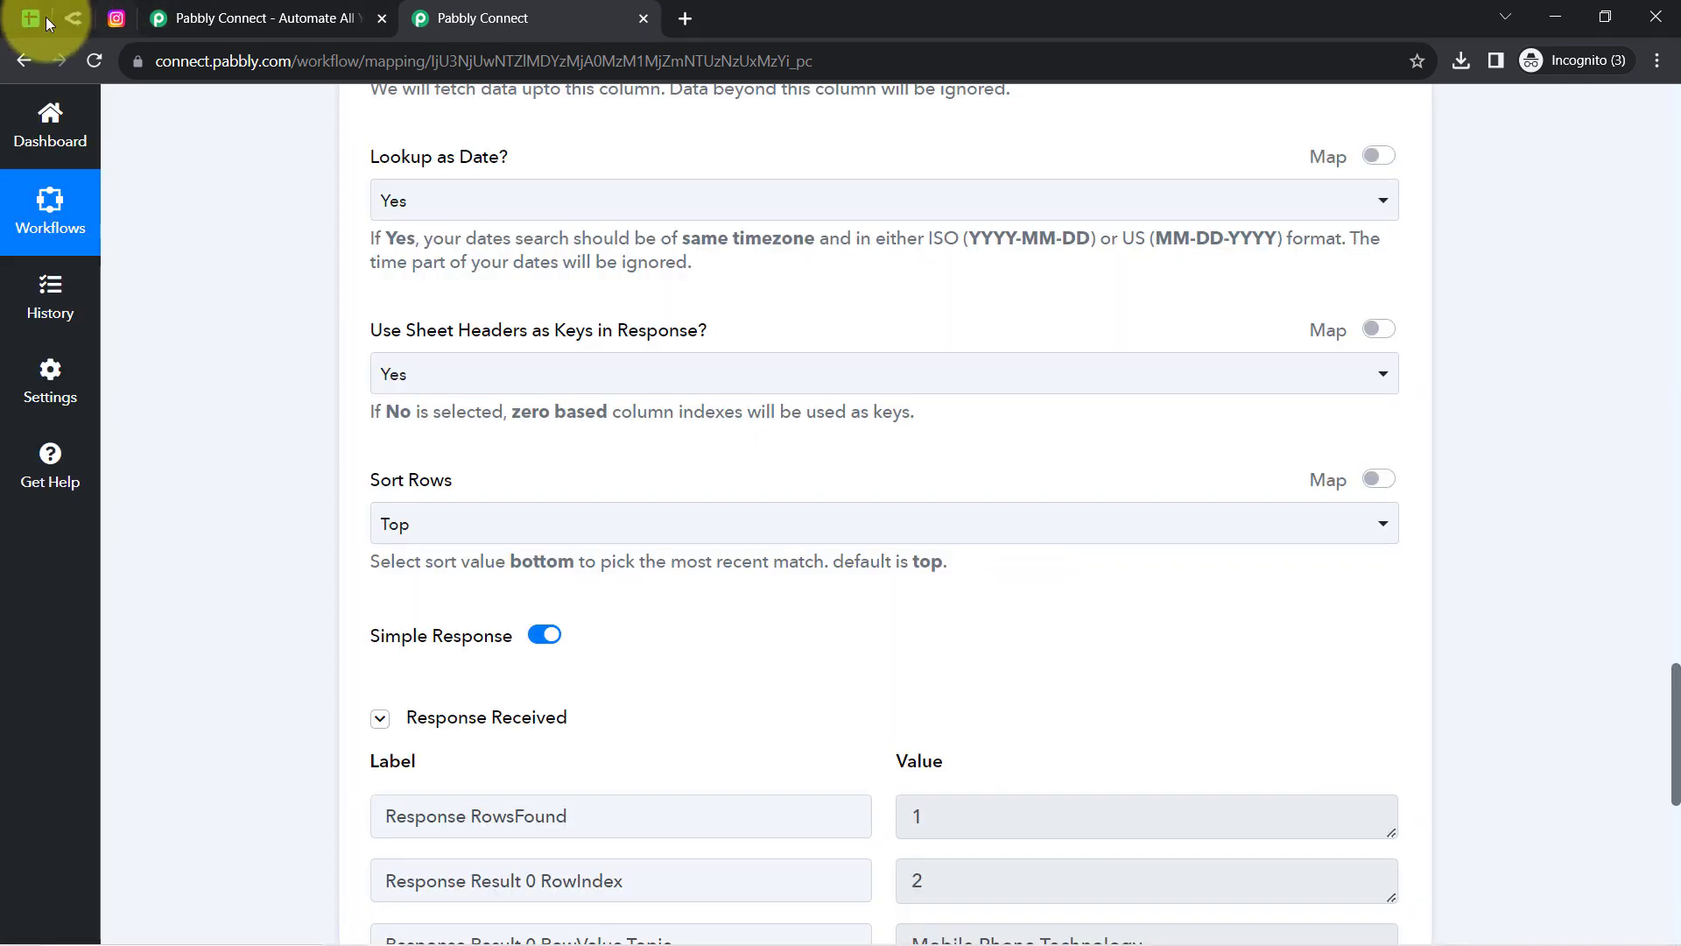
Step: Compare the lookup response's row index, topic and date with row 2 of the Instagram Posts spreadsheet
{"action": "left_click", "coordinate": [32, 18]}
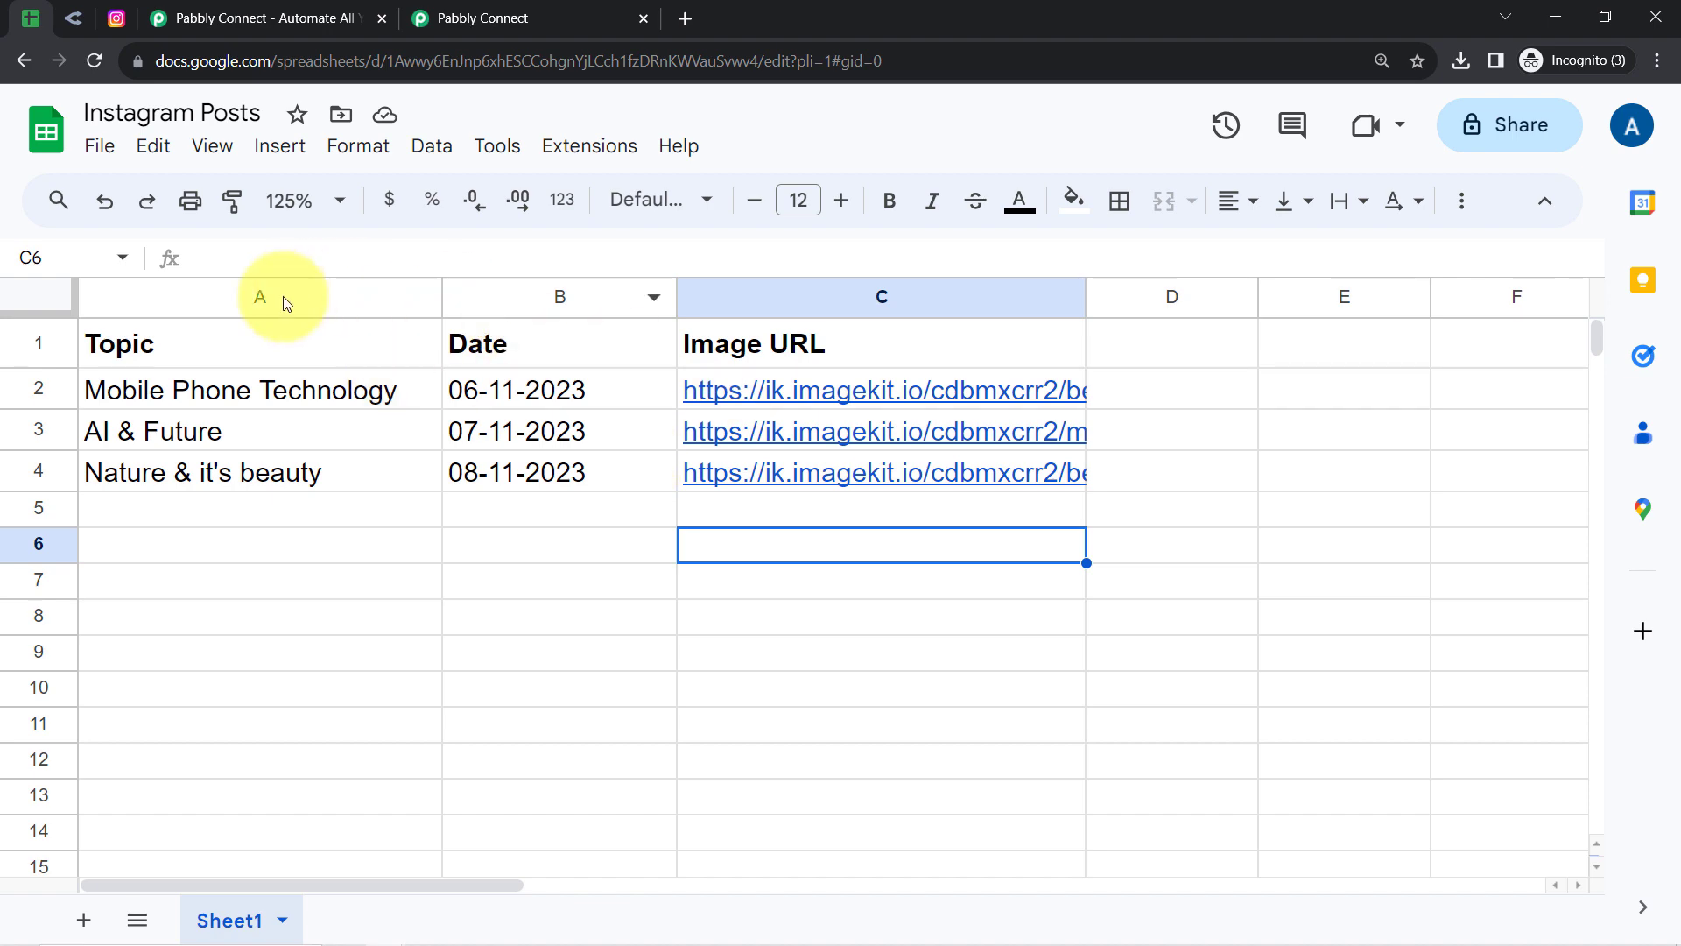
{"action": "left_click", "coordinate": [7, 401]}
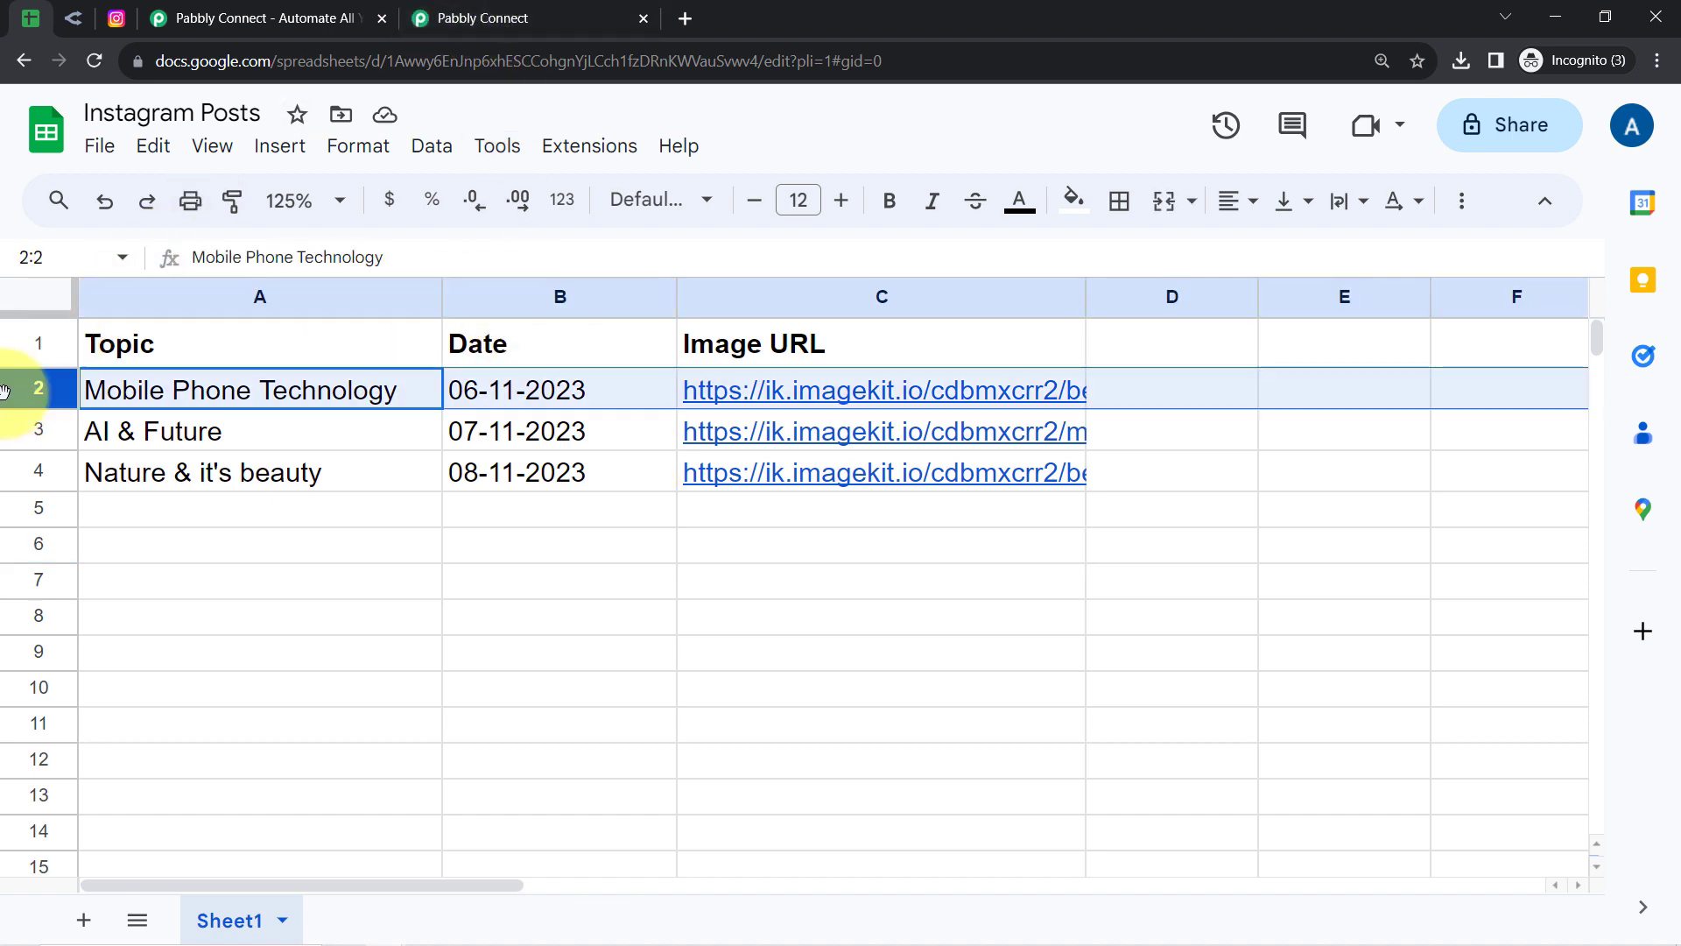
{"action": "left_click", "coordinate": [481, 18]}
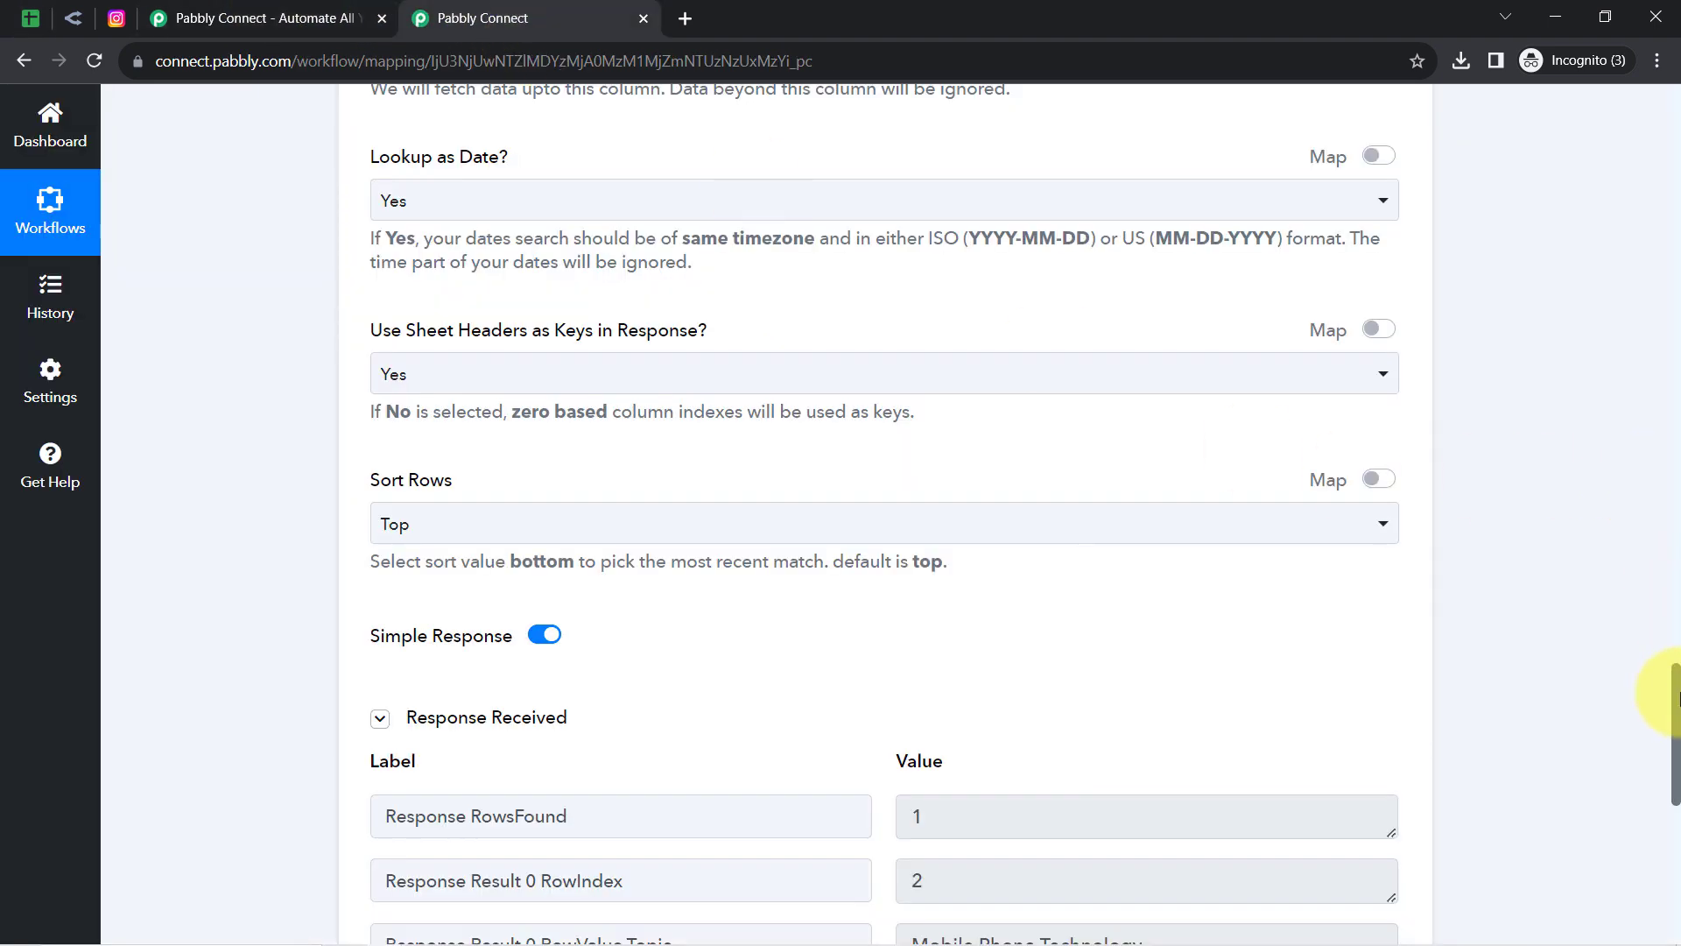
{"action": "scroll", "coordinate": [1672, 704], "scroll_direction": "down", "scroll_amount": 4}
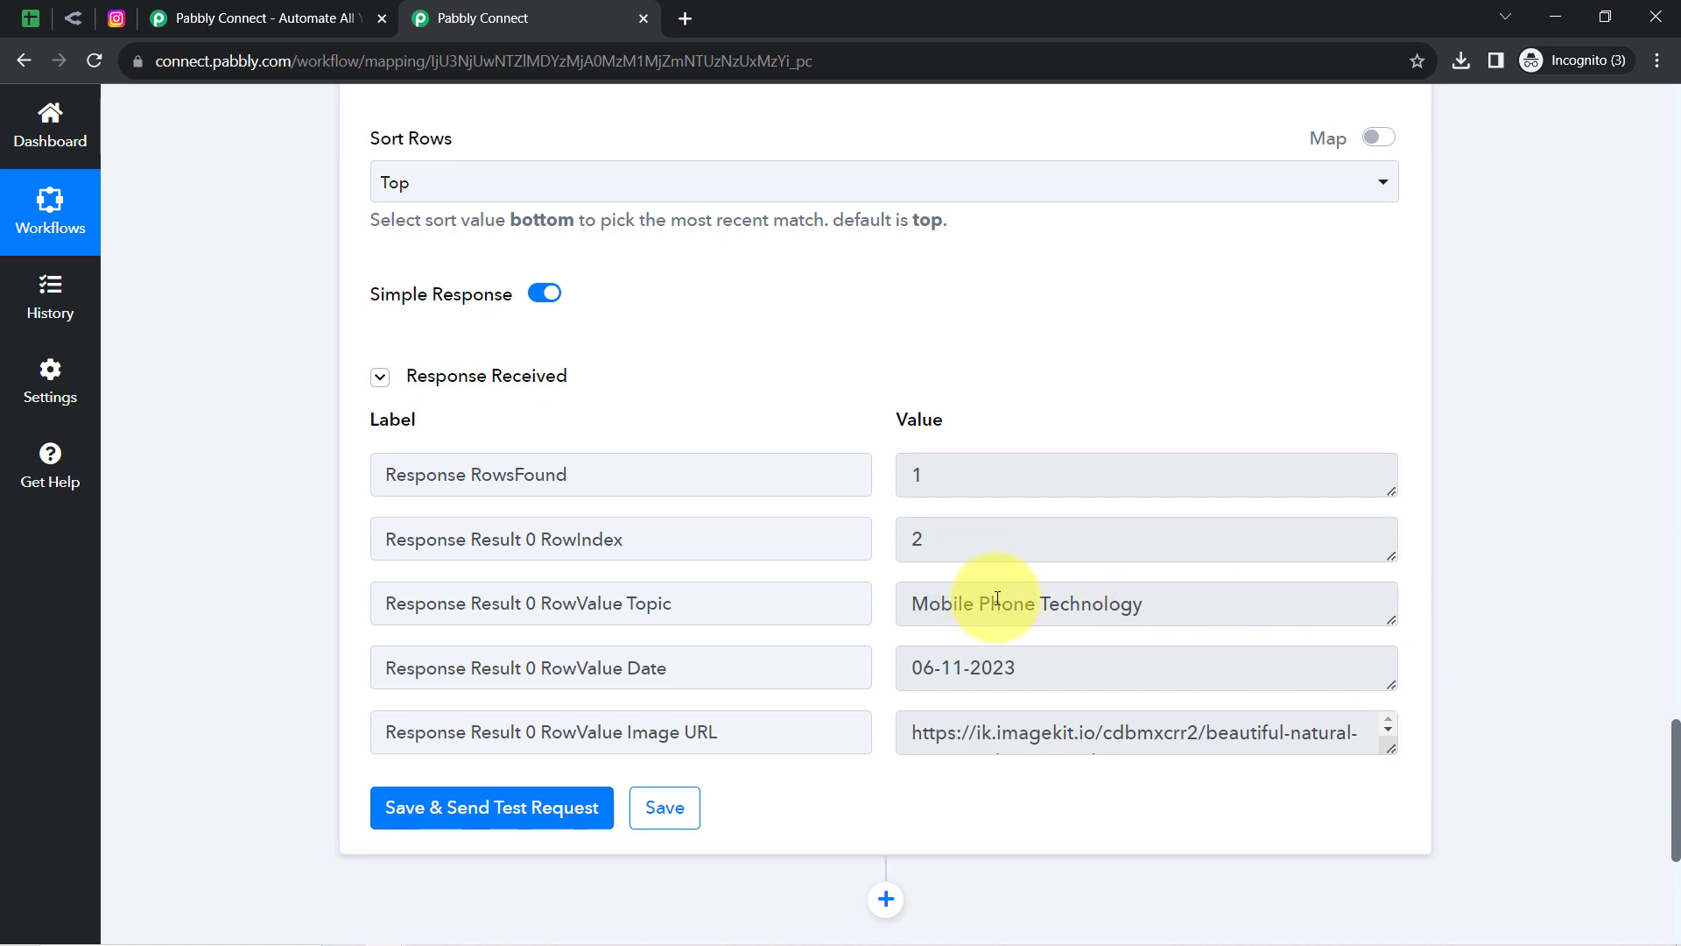
{"action": "left_click", "coordinate": [934, 541]}
{"action": "double_click", "coordinate": [917, 539]}
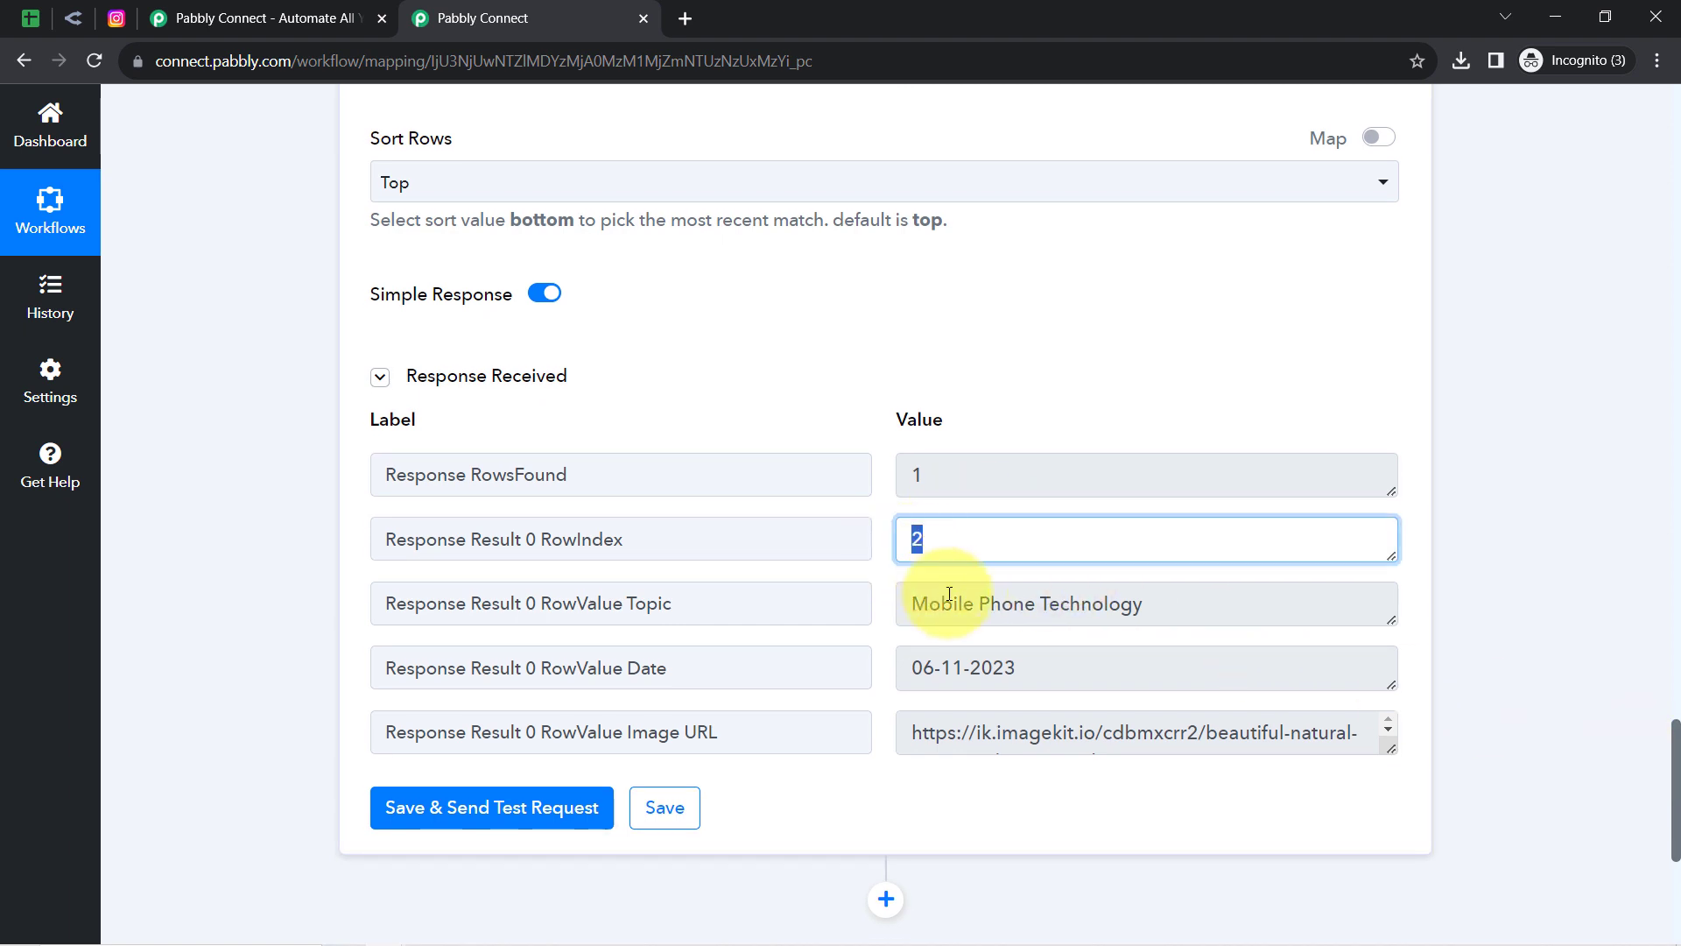
{"action": "left_click_drag", "start_coordinate": [941, 604], "coordinate": [1126, 605]}
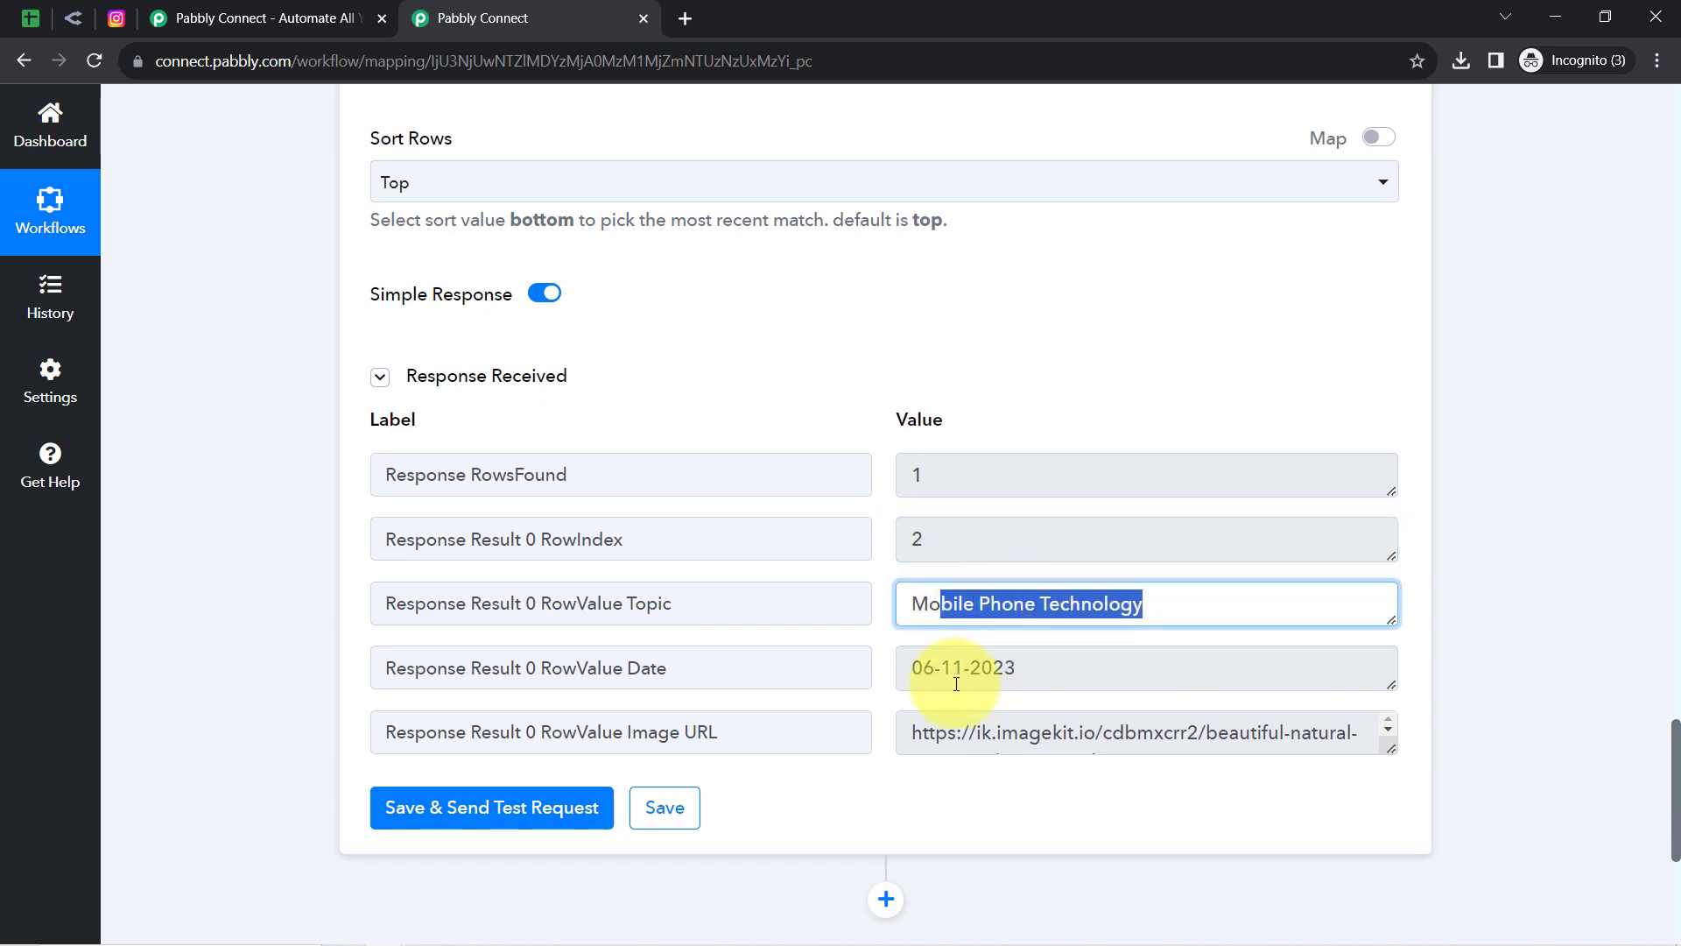
{"action": "left_click_drag", "start_coordinate": [930, 668], "coordinate": [1017, 668]}
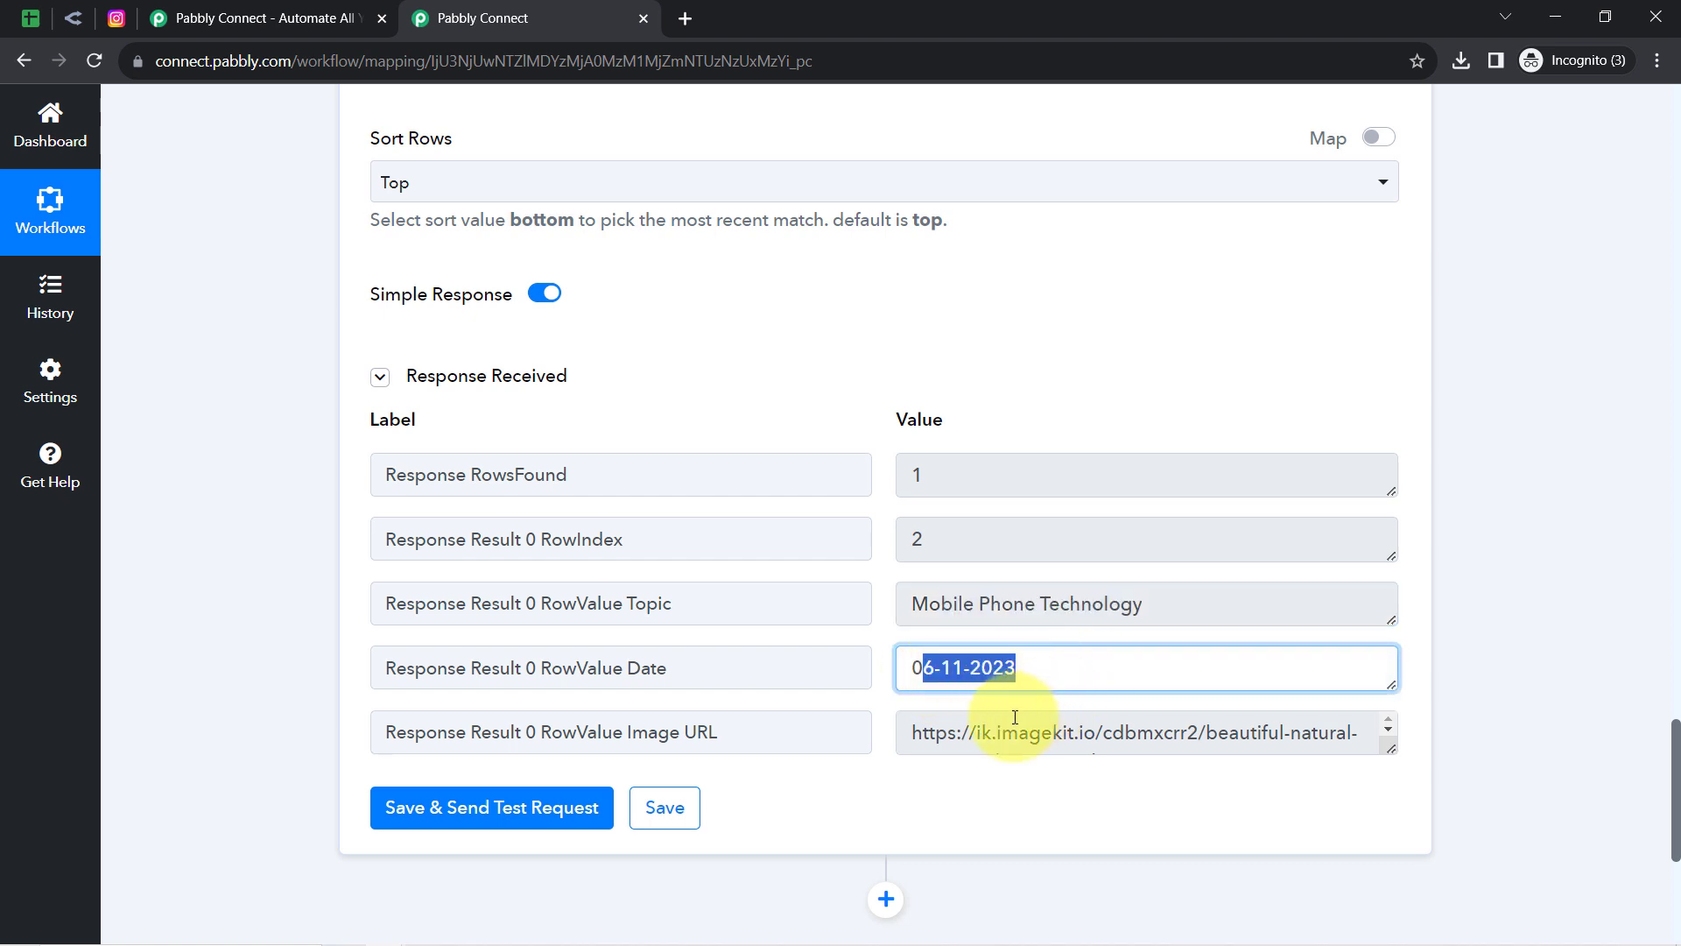
Step: Open the Image URL from the lookup response in a new browser tab to view the image, and close that tab
{"action": "left_click", "coordinate": [965, 738]}
{"action": "key", "text": "ctrl+a"}
{"action": "right_click", "coordinate": [966, 739]}
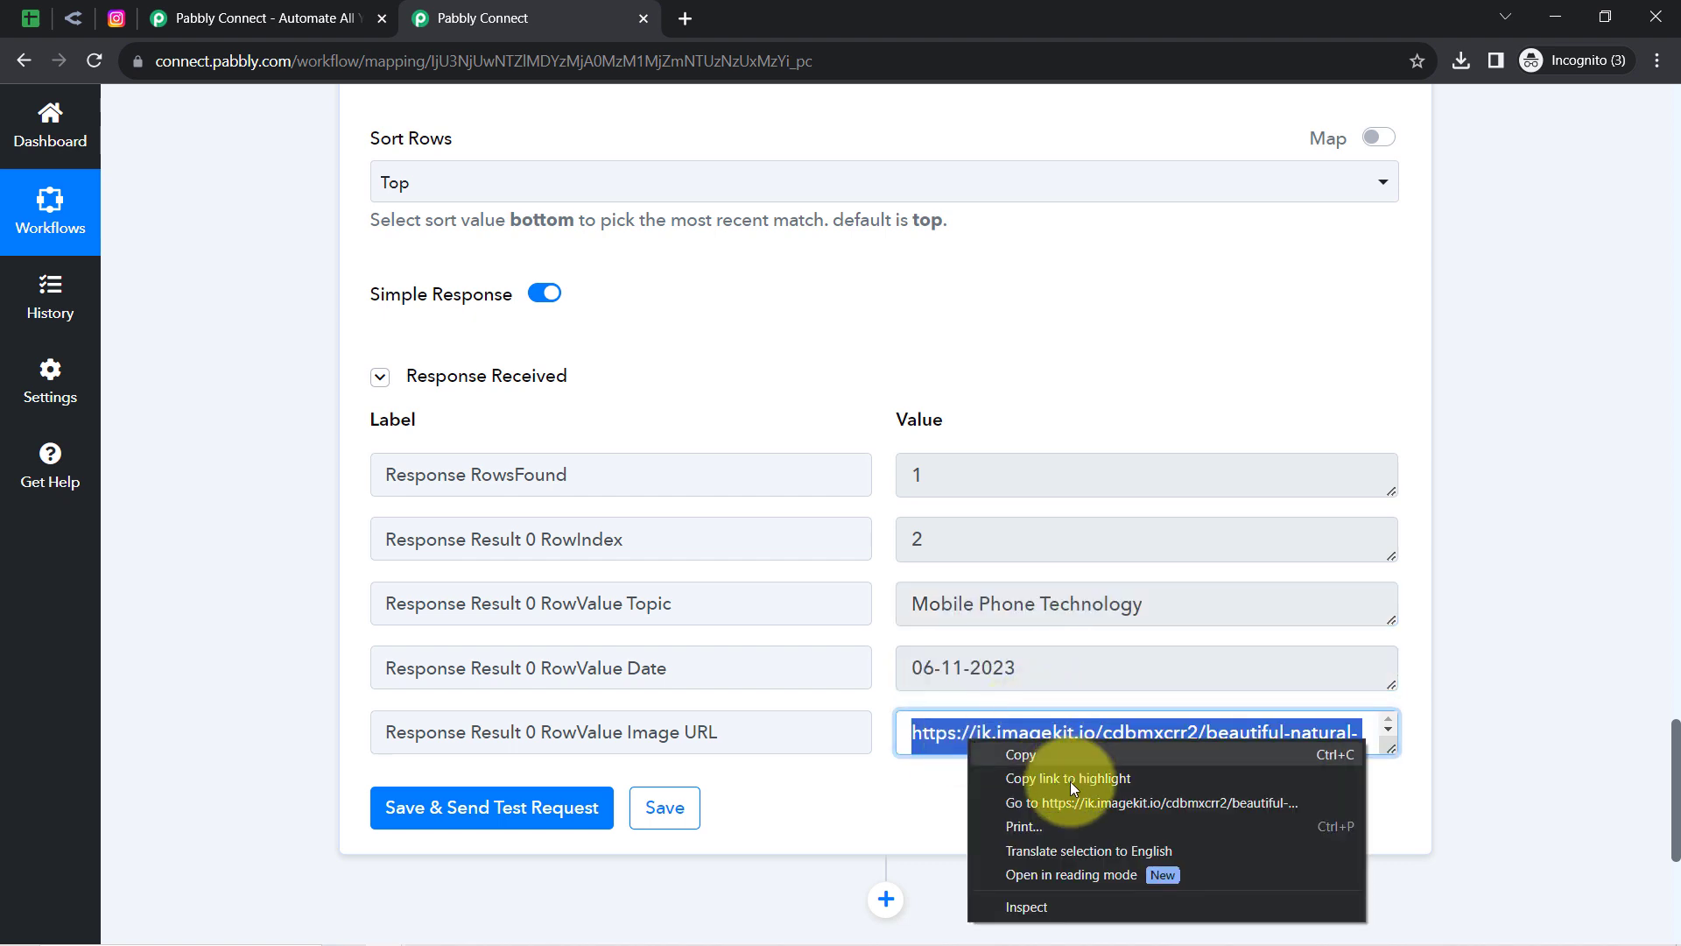
{"action": "scroll", "coordinate": [1062, 726], "scroll_direction": "down", "scroll_amount": 1}
{"action": "right_click", "coordinate": [1094, 724]}
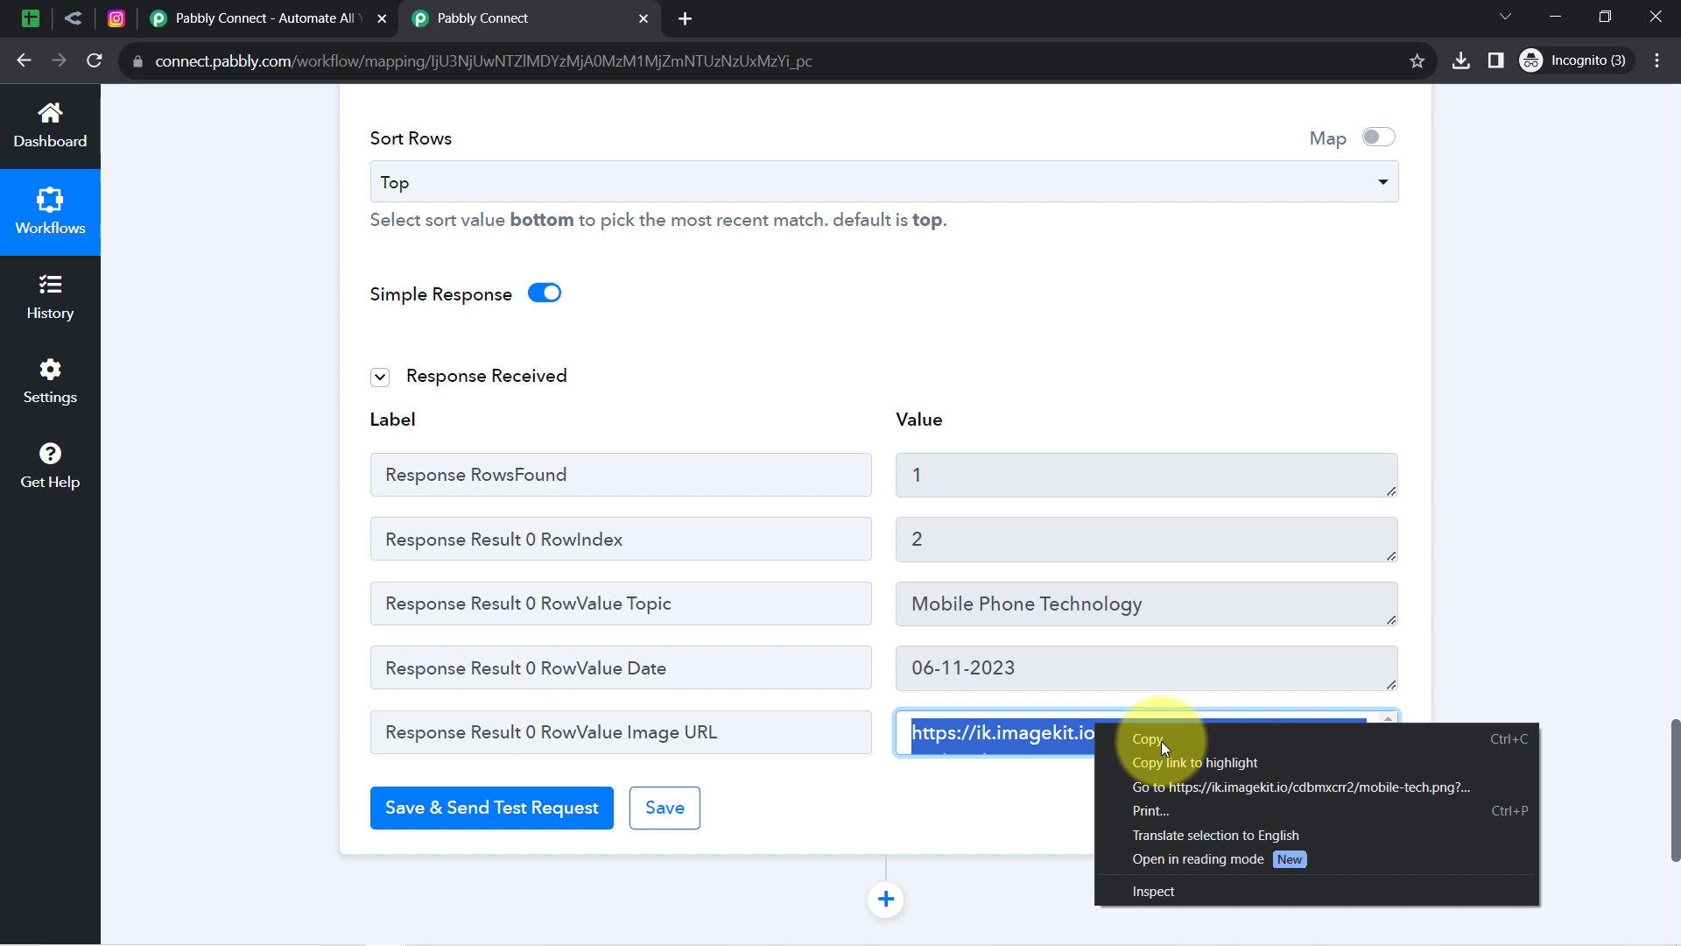
{"action": "left_click", "coordinate": [1170, 787]}
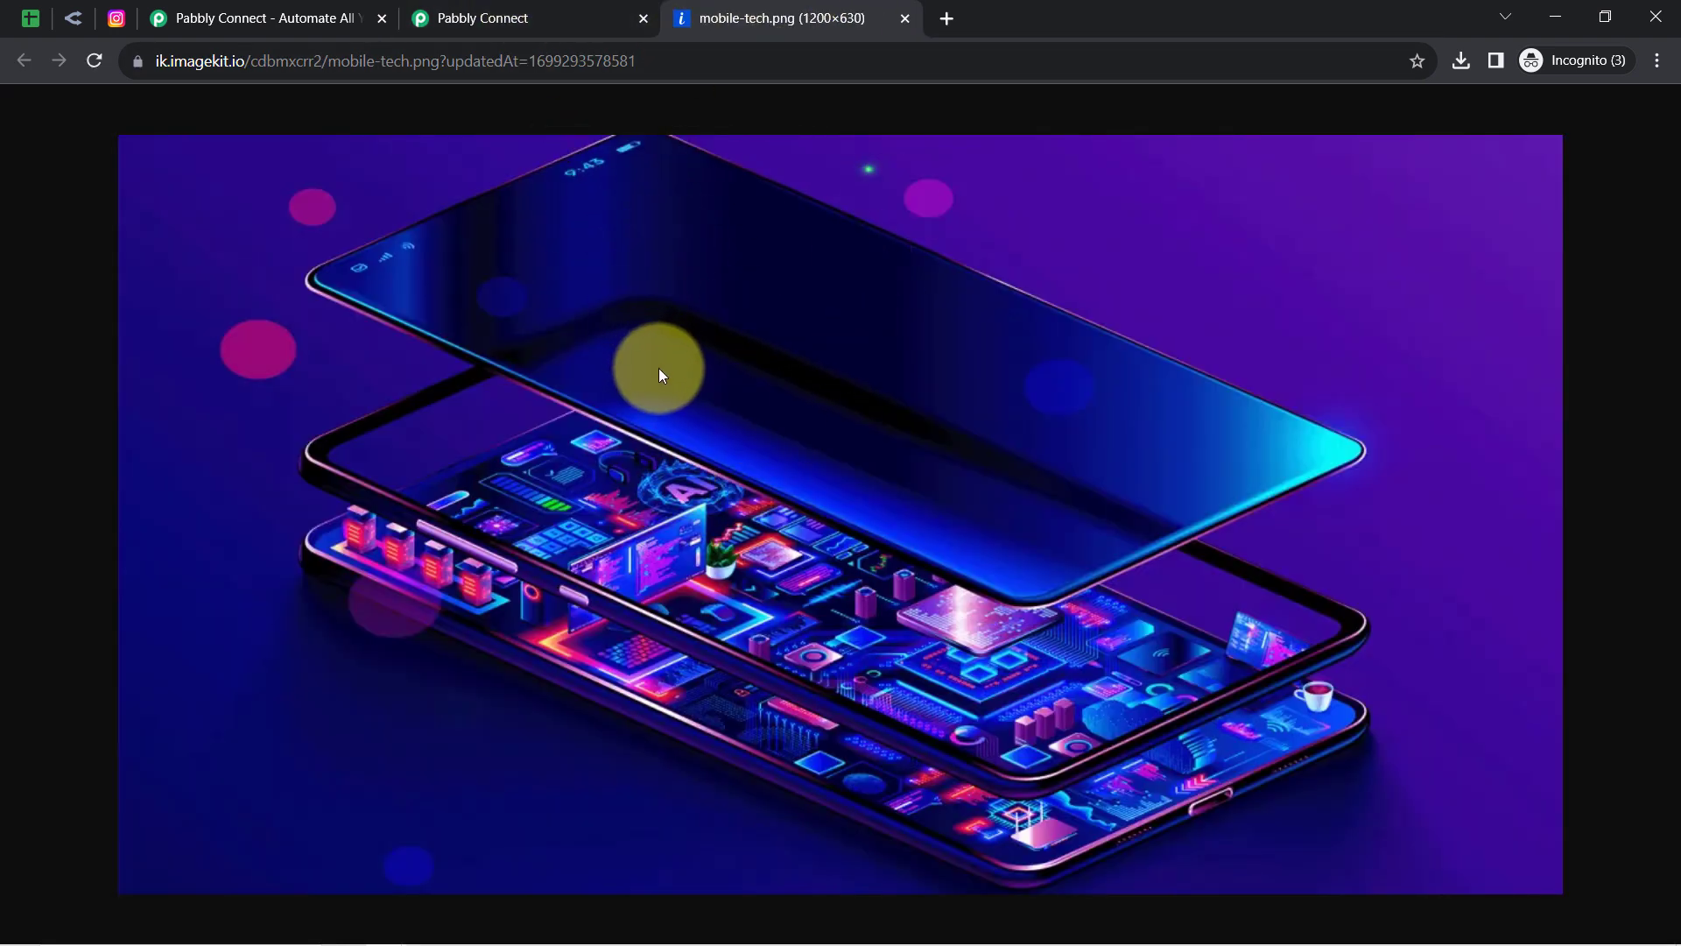
{"action": "left_click", "coordinate": [906, 19]}
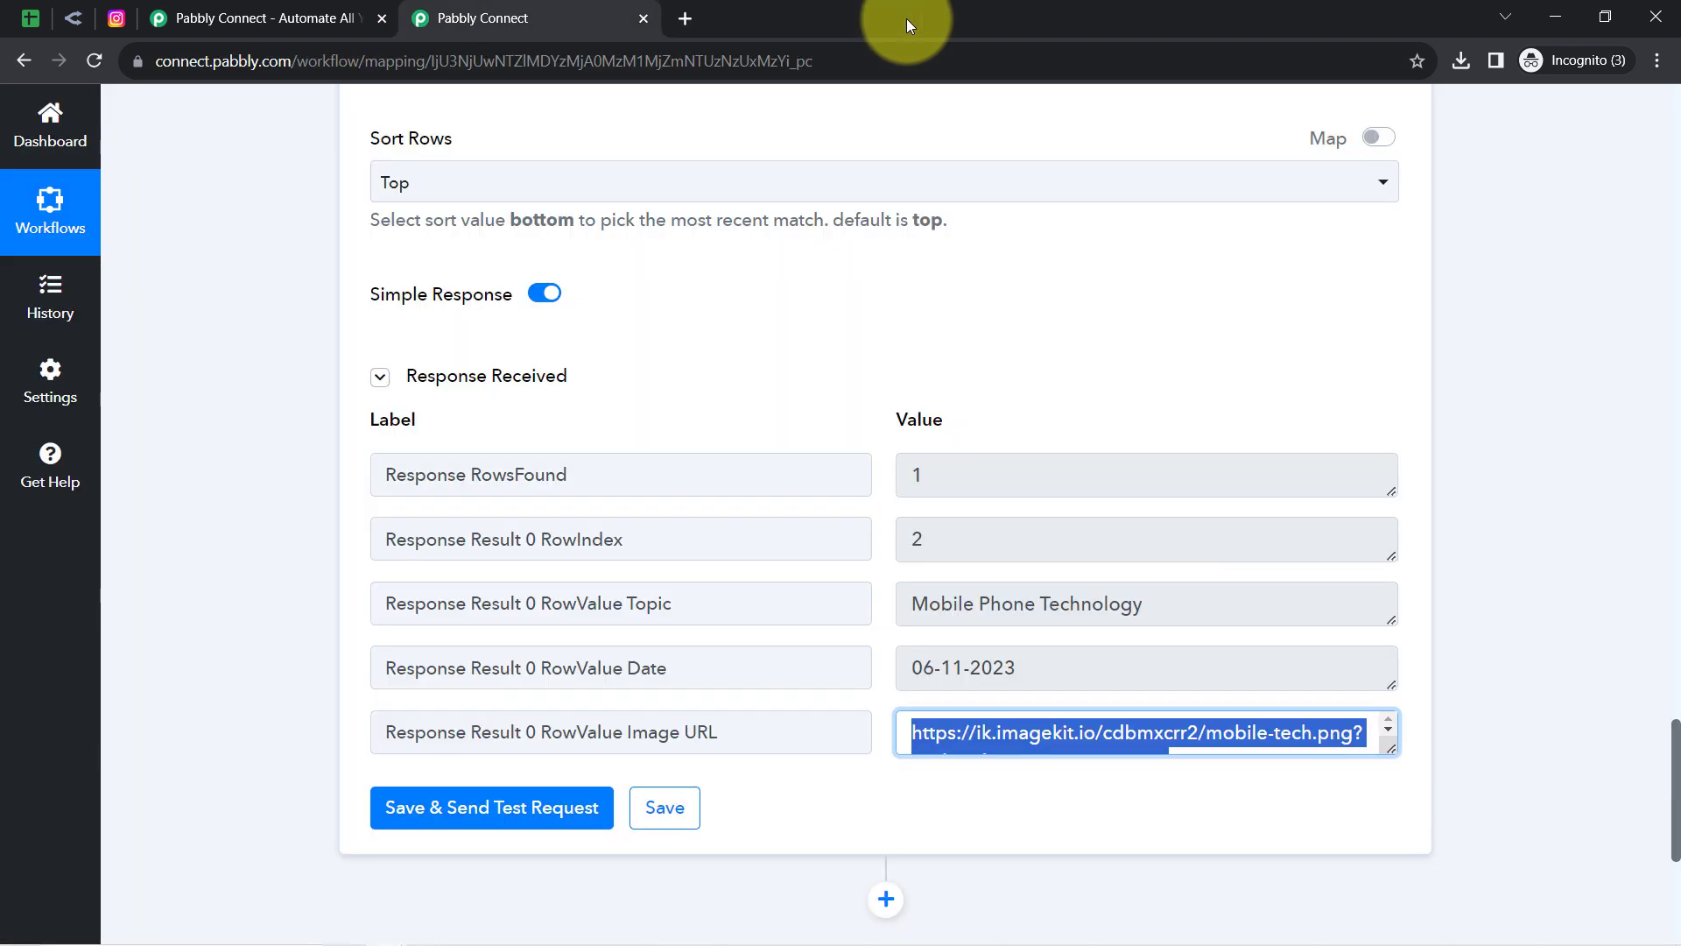
Step: Clear the mapped date from the Lookup Value of the Google Sheets lookup action
{"action": "left_click", "coordinate": [470, 561]}
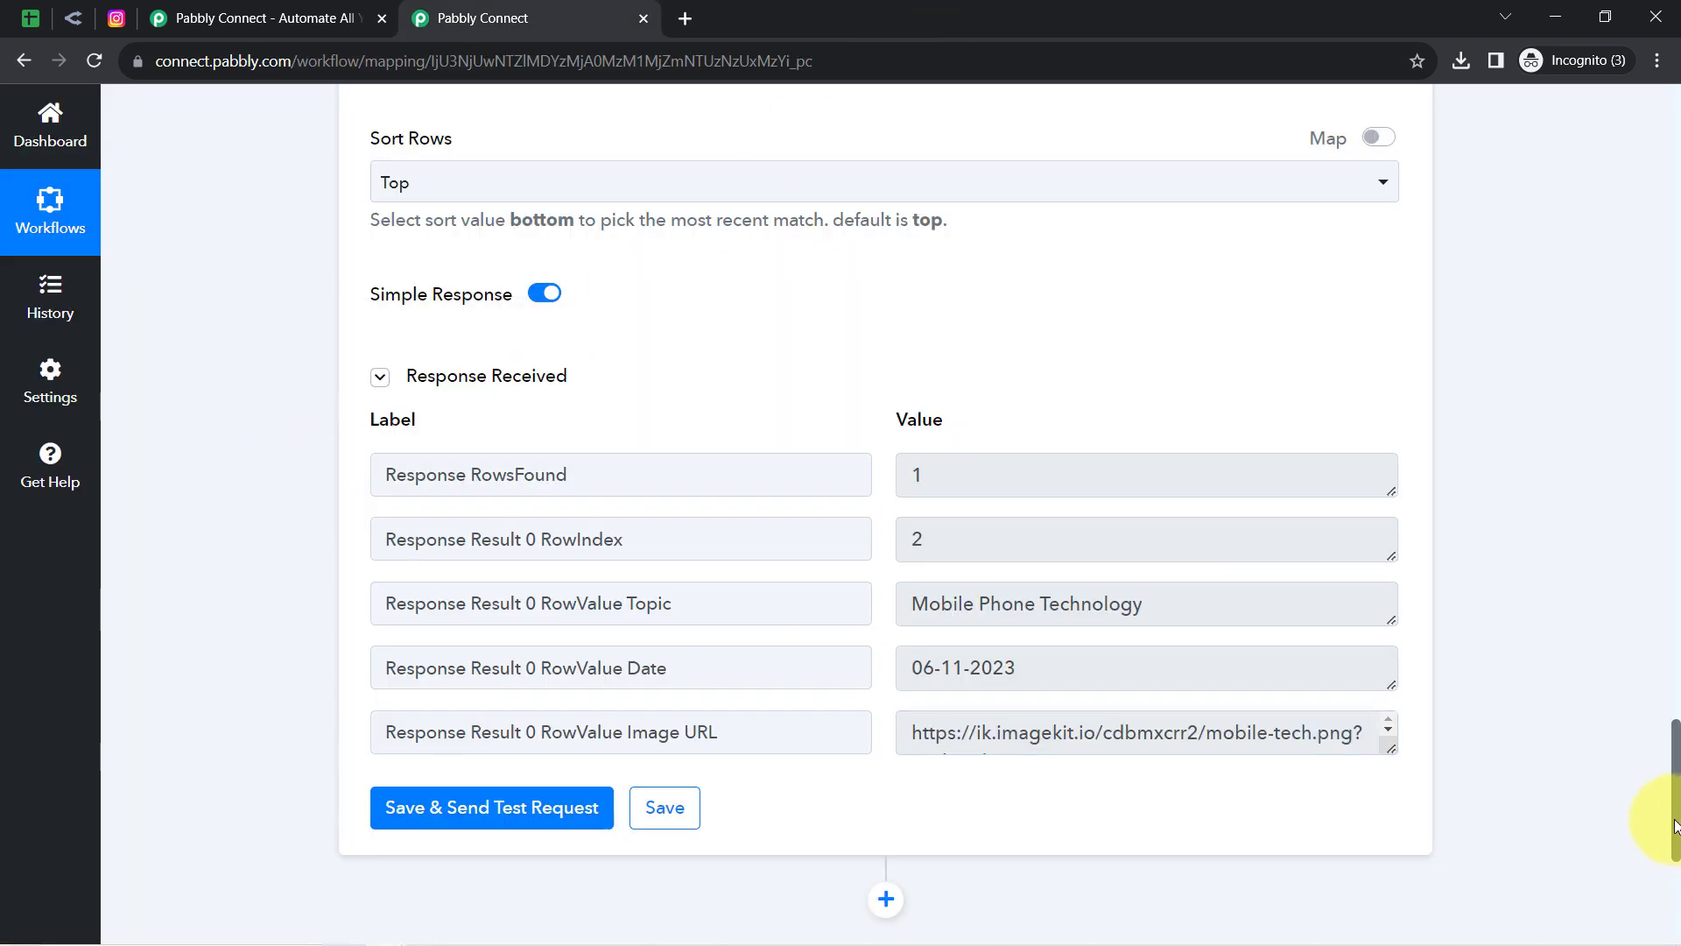
{"action": "left_click_drag", "start_coordinate": [1674, 825], "coordinate": [1656, 649]}
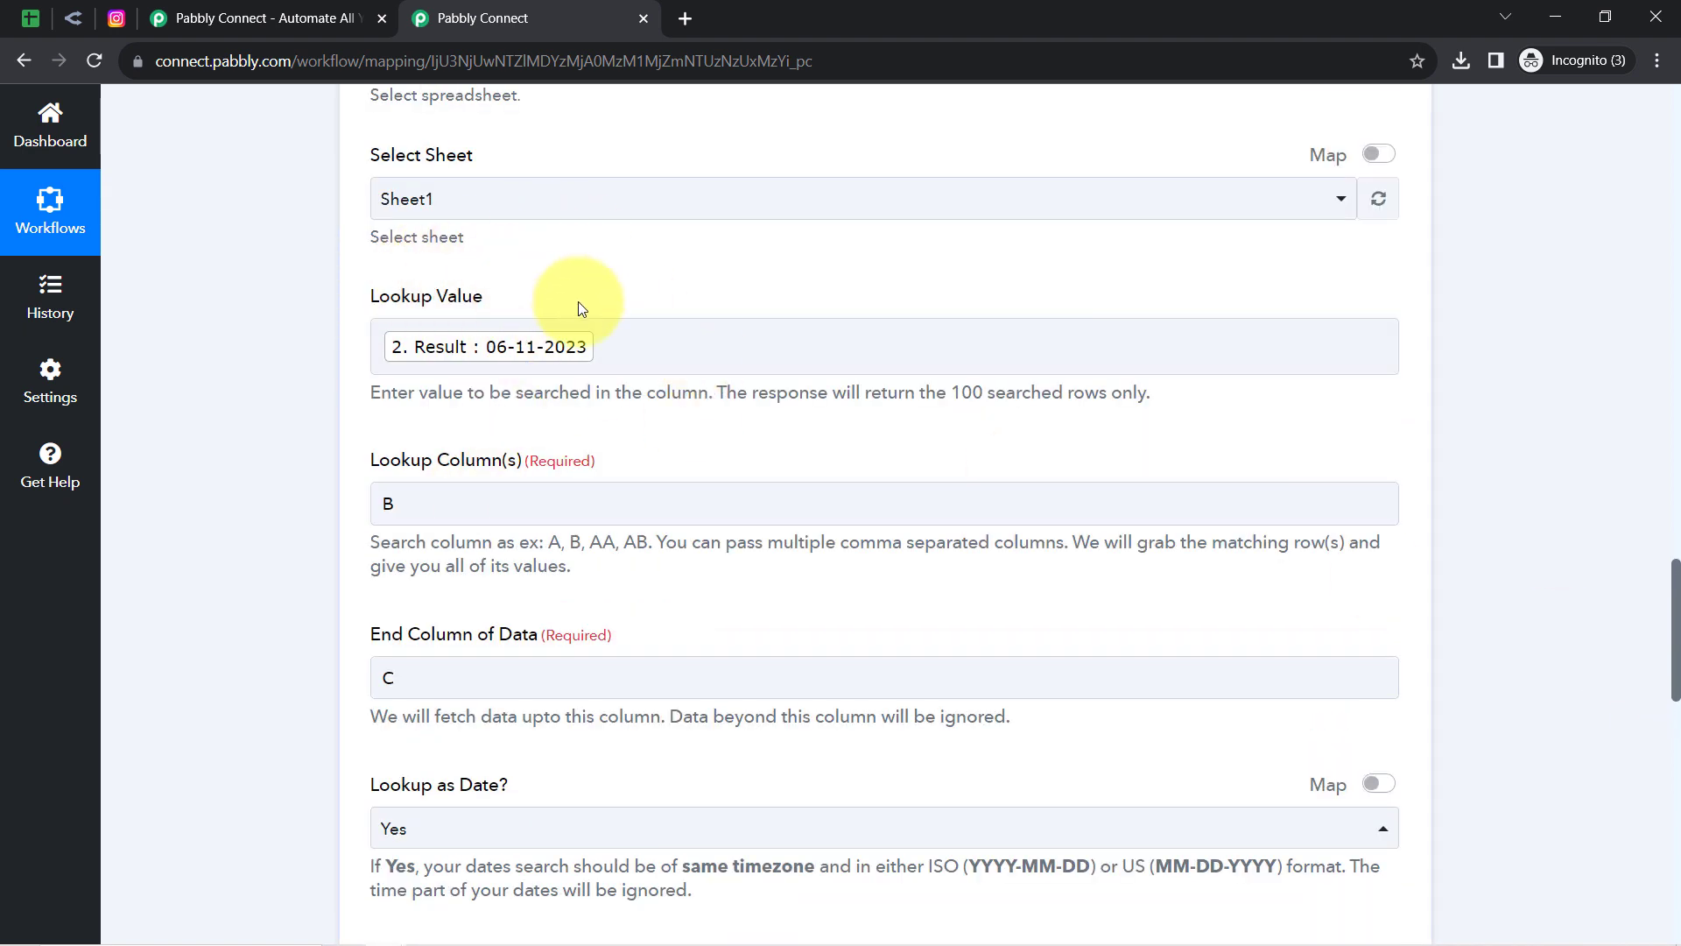
{"action": "left_click", "coordinate": [621, 346]}
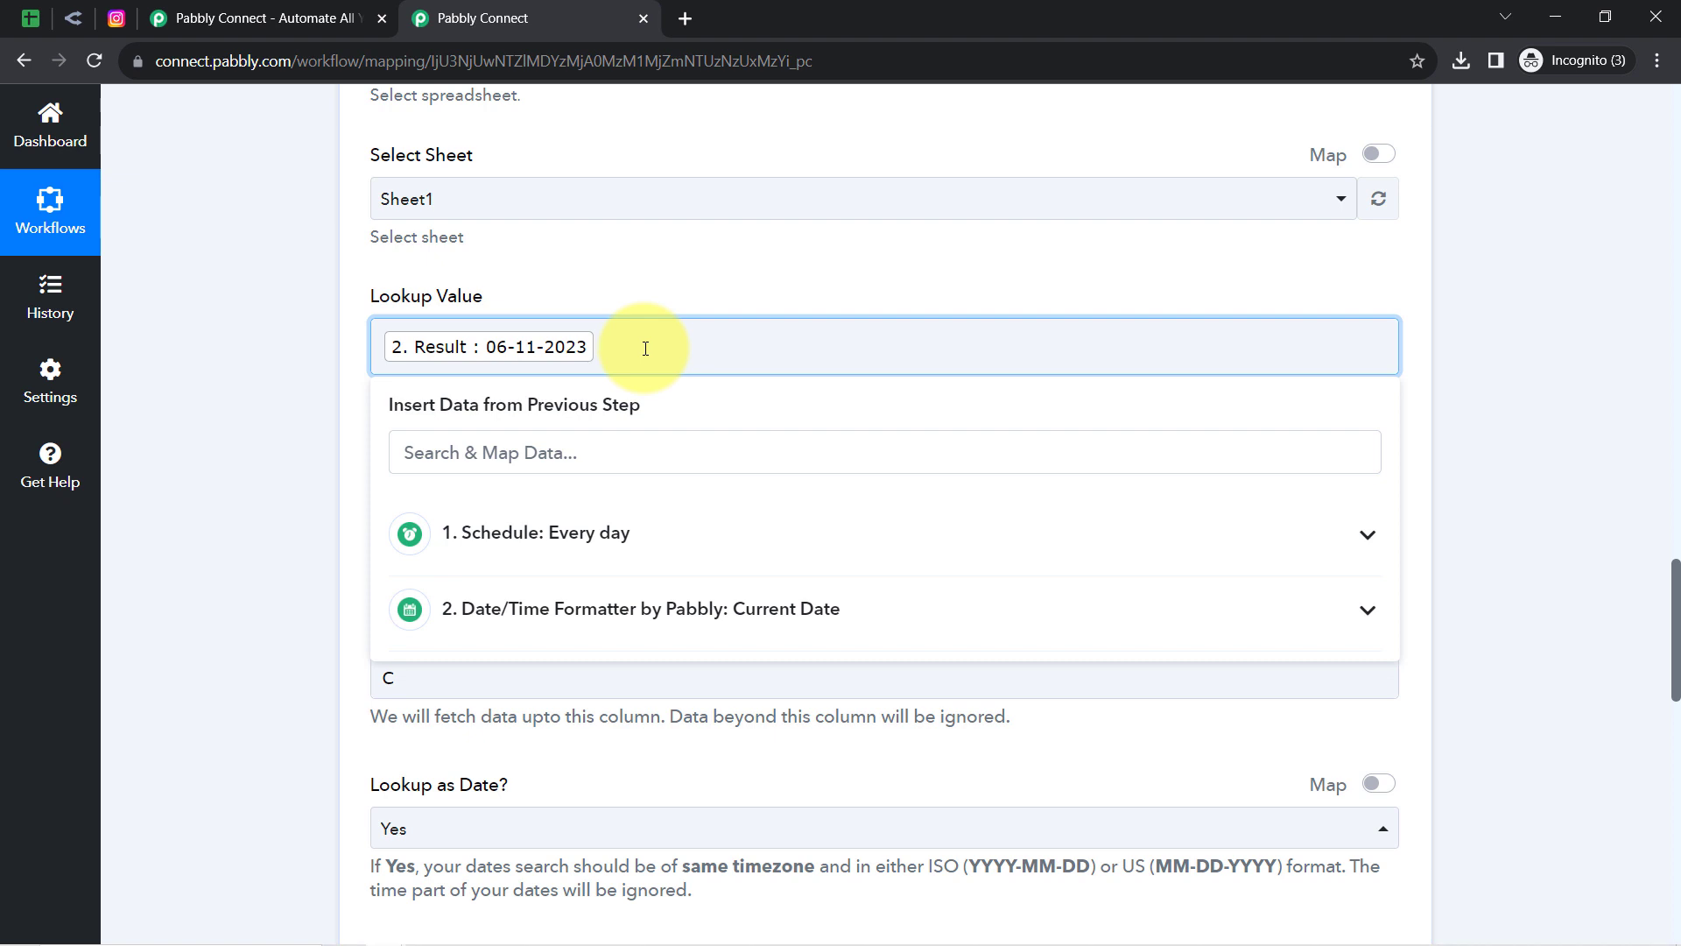
{"action": "key", "text": "BackSpace"}
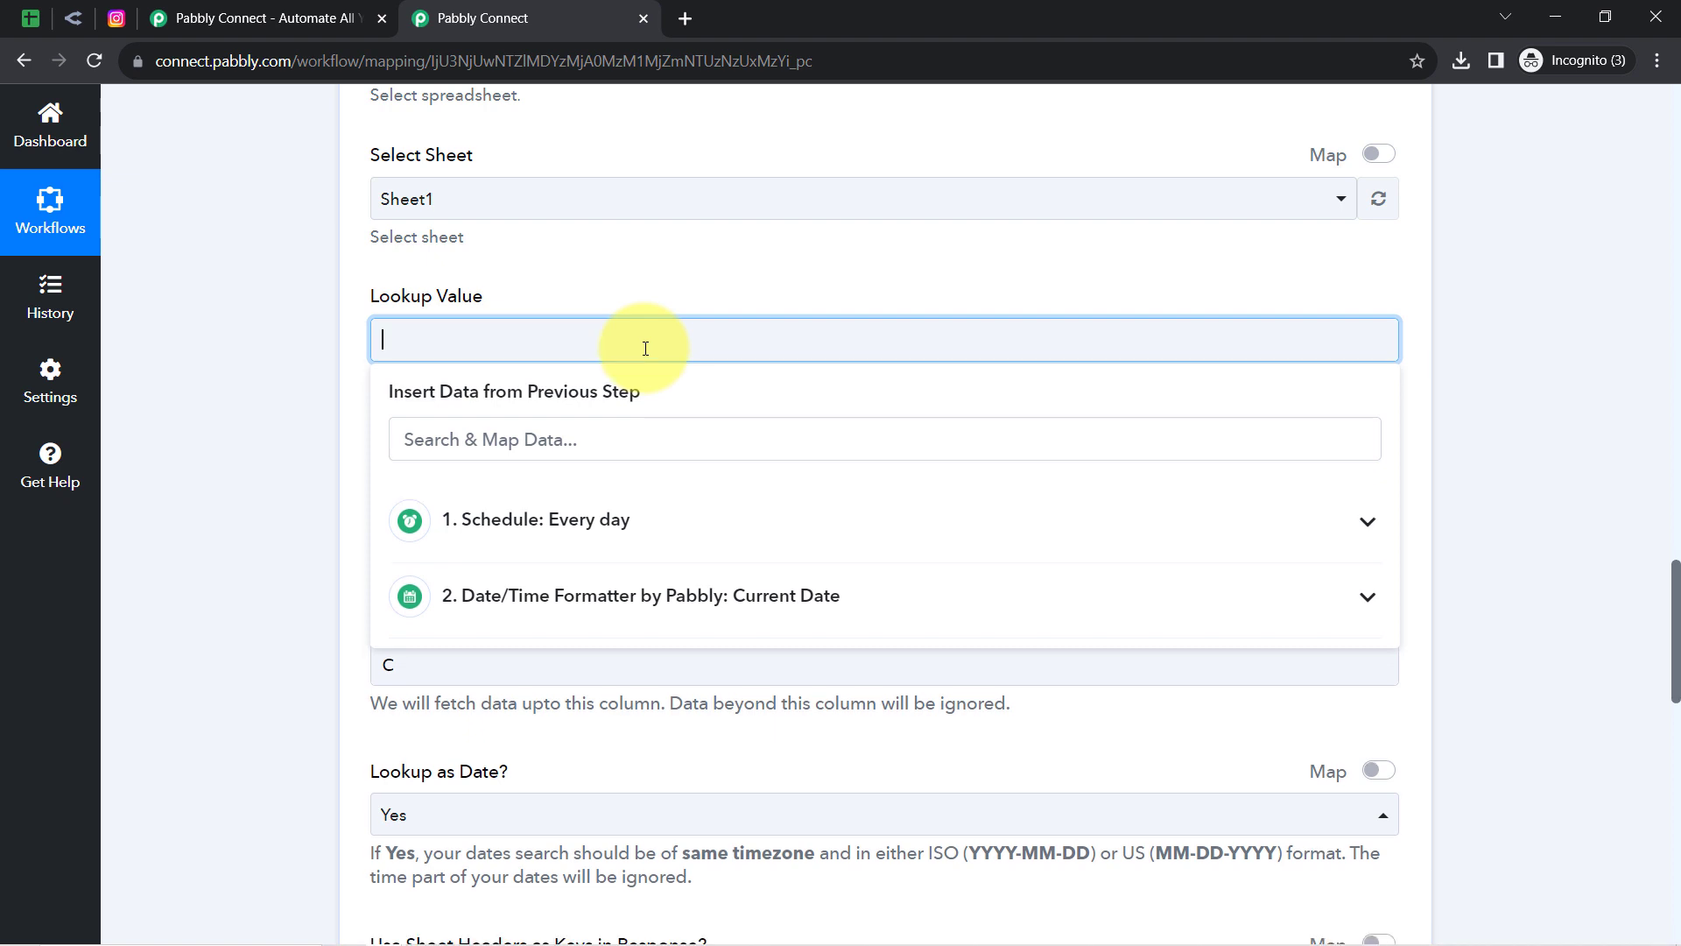
Step: Check the Date column of the Instagram Posts spreadsheet to find a date that has no row
{"action": "left_click", "coordinate": [31, 17]}
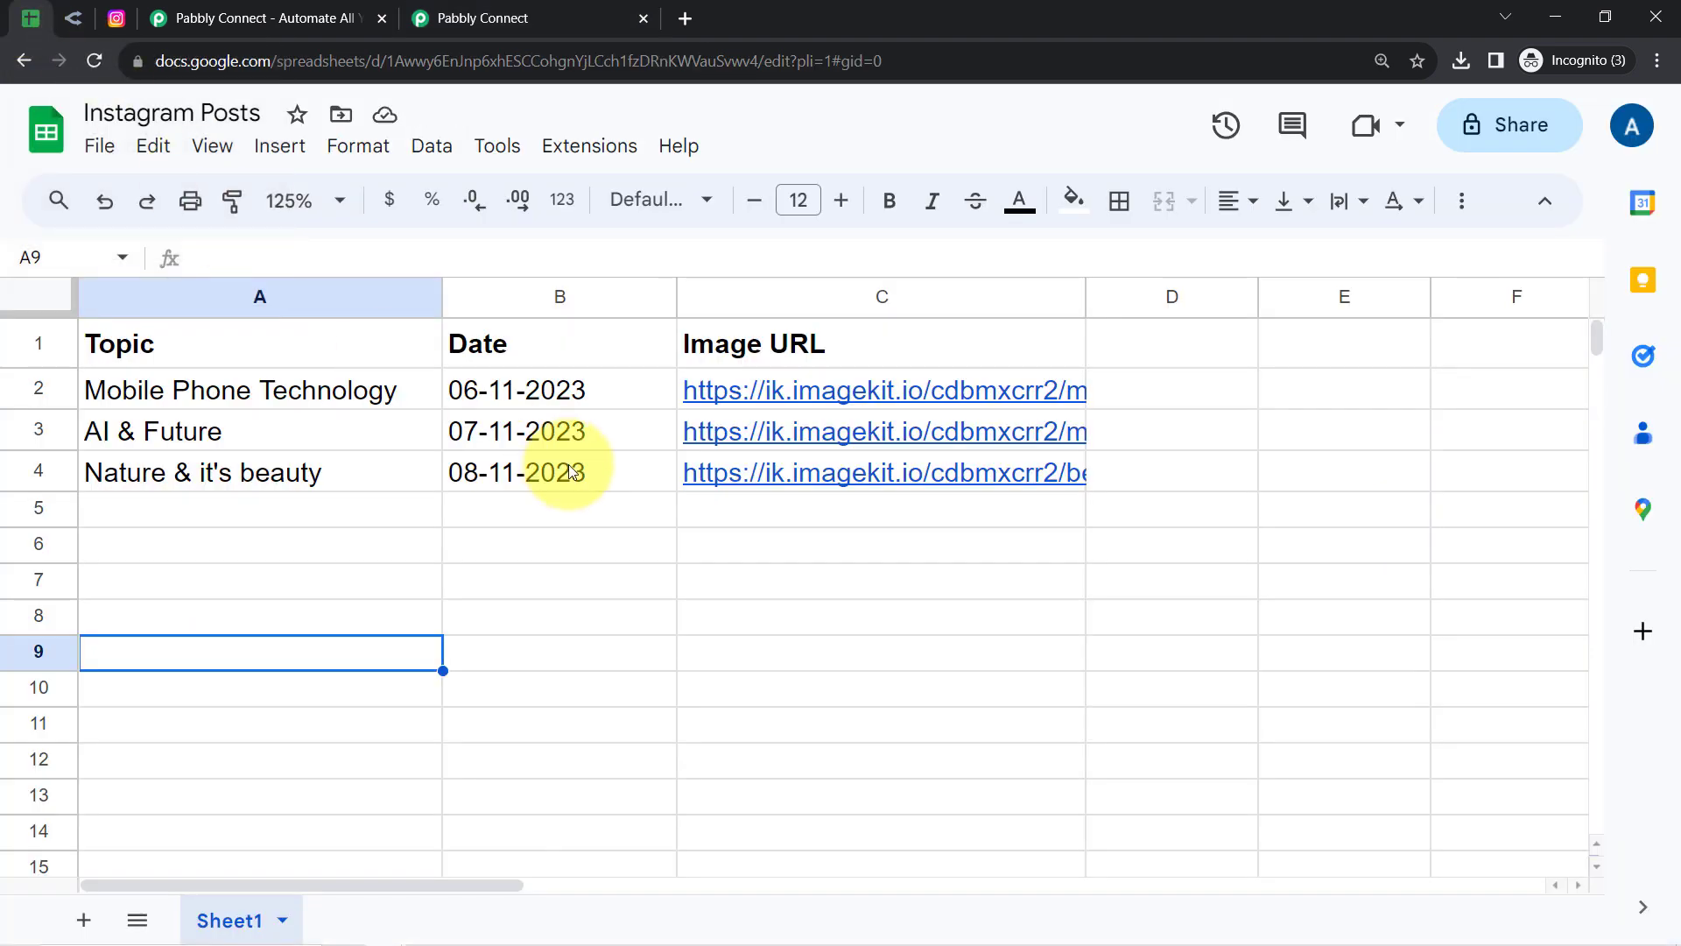
{"action": "left_click_drag", "start_coordinate": [540, 404], "coordinate": [525, 510]}
{"action": "left_click", "coordinate": [402, 543]}
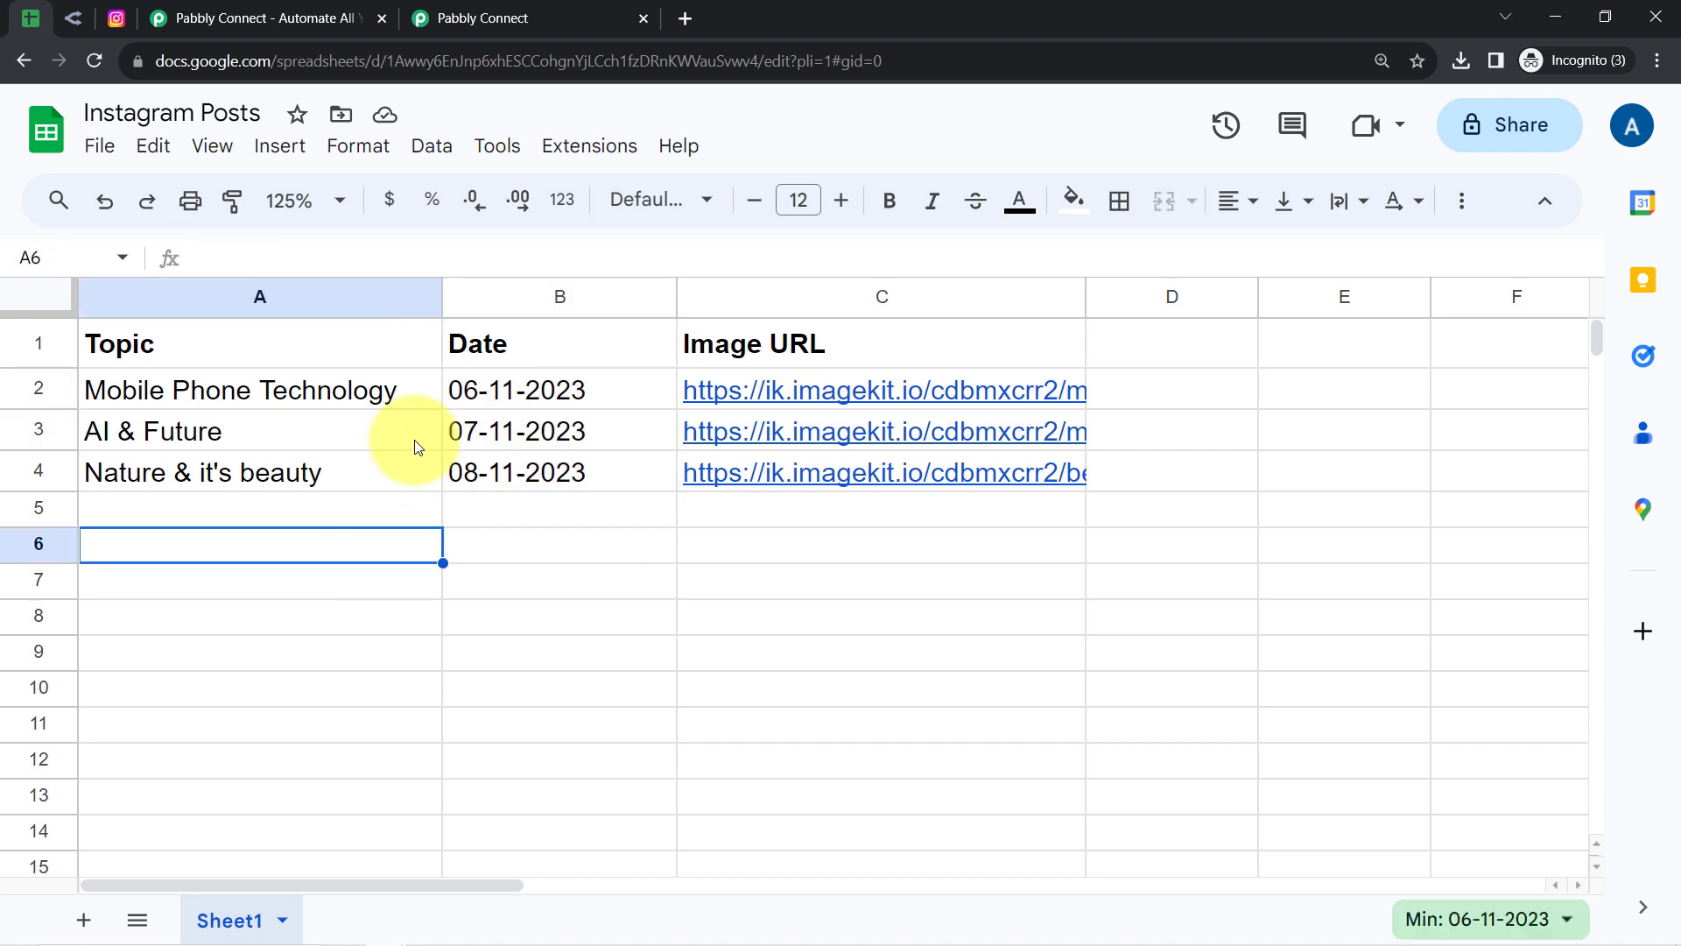
{"action": "left_click_drag", "start_coordinate": [517, 392], "coordinate": [512, 514]}
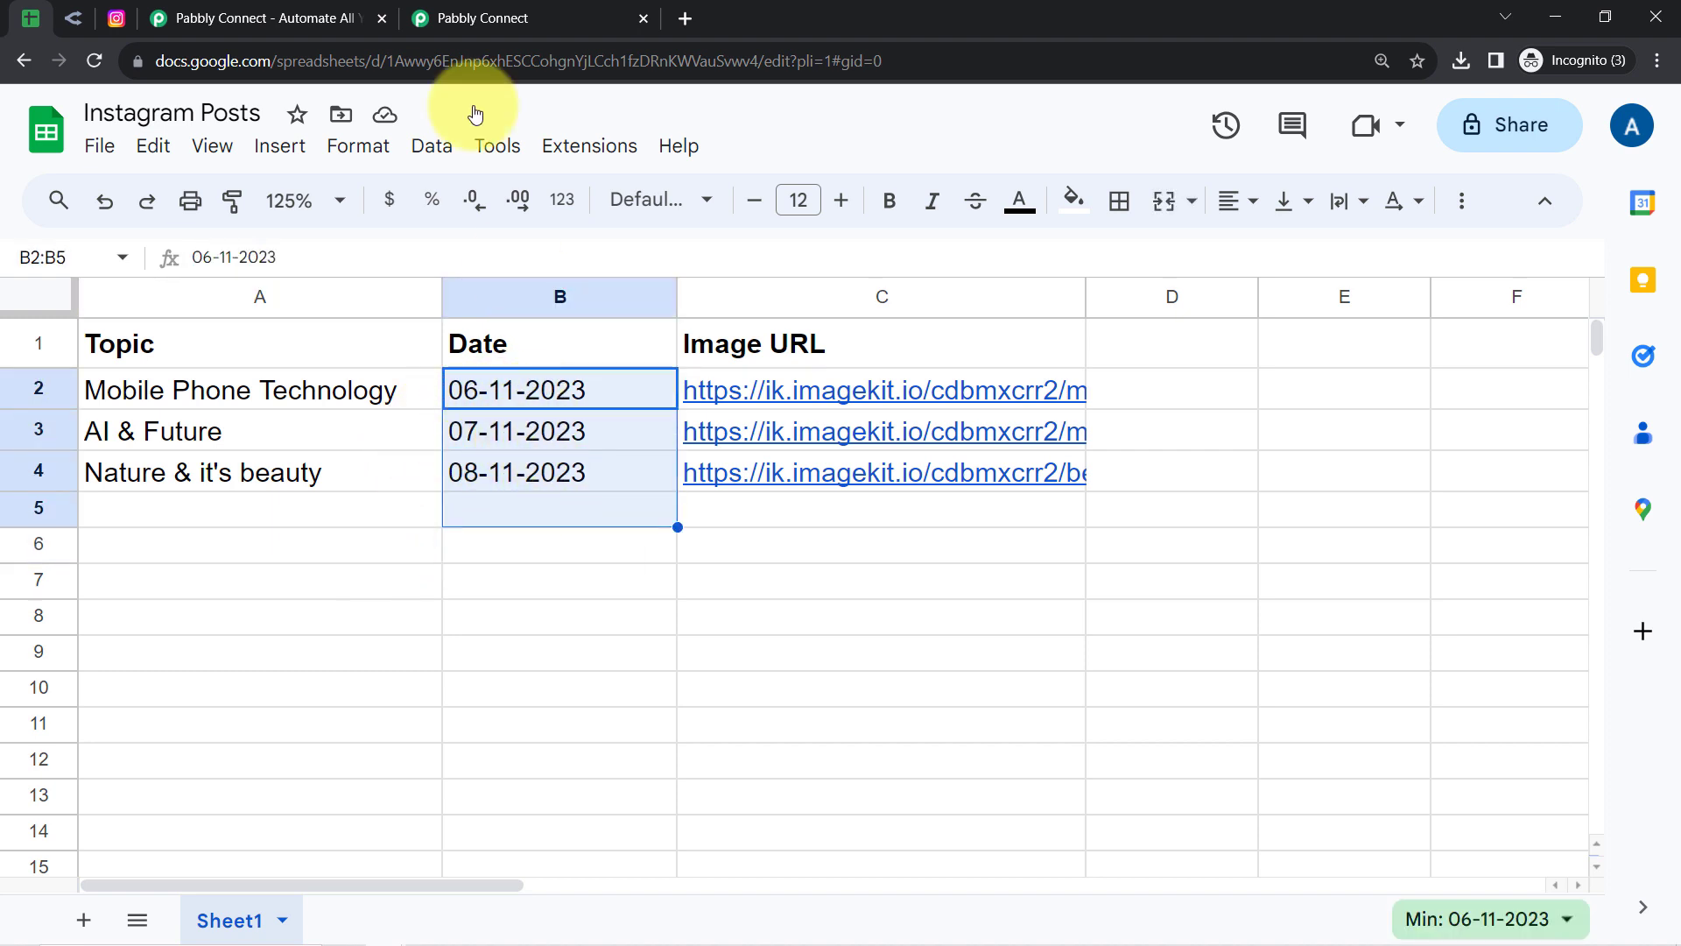
Step: Set the Lookup Value to 09-11-2023 and save the lookup action with a test request
{"action": "left_click", "coordinate": [482, 18]}
{"action": "type", "text": "09-11"}
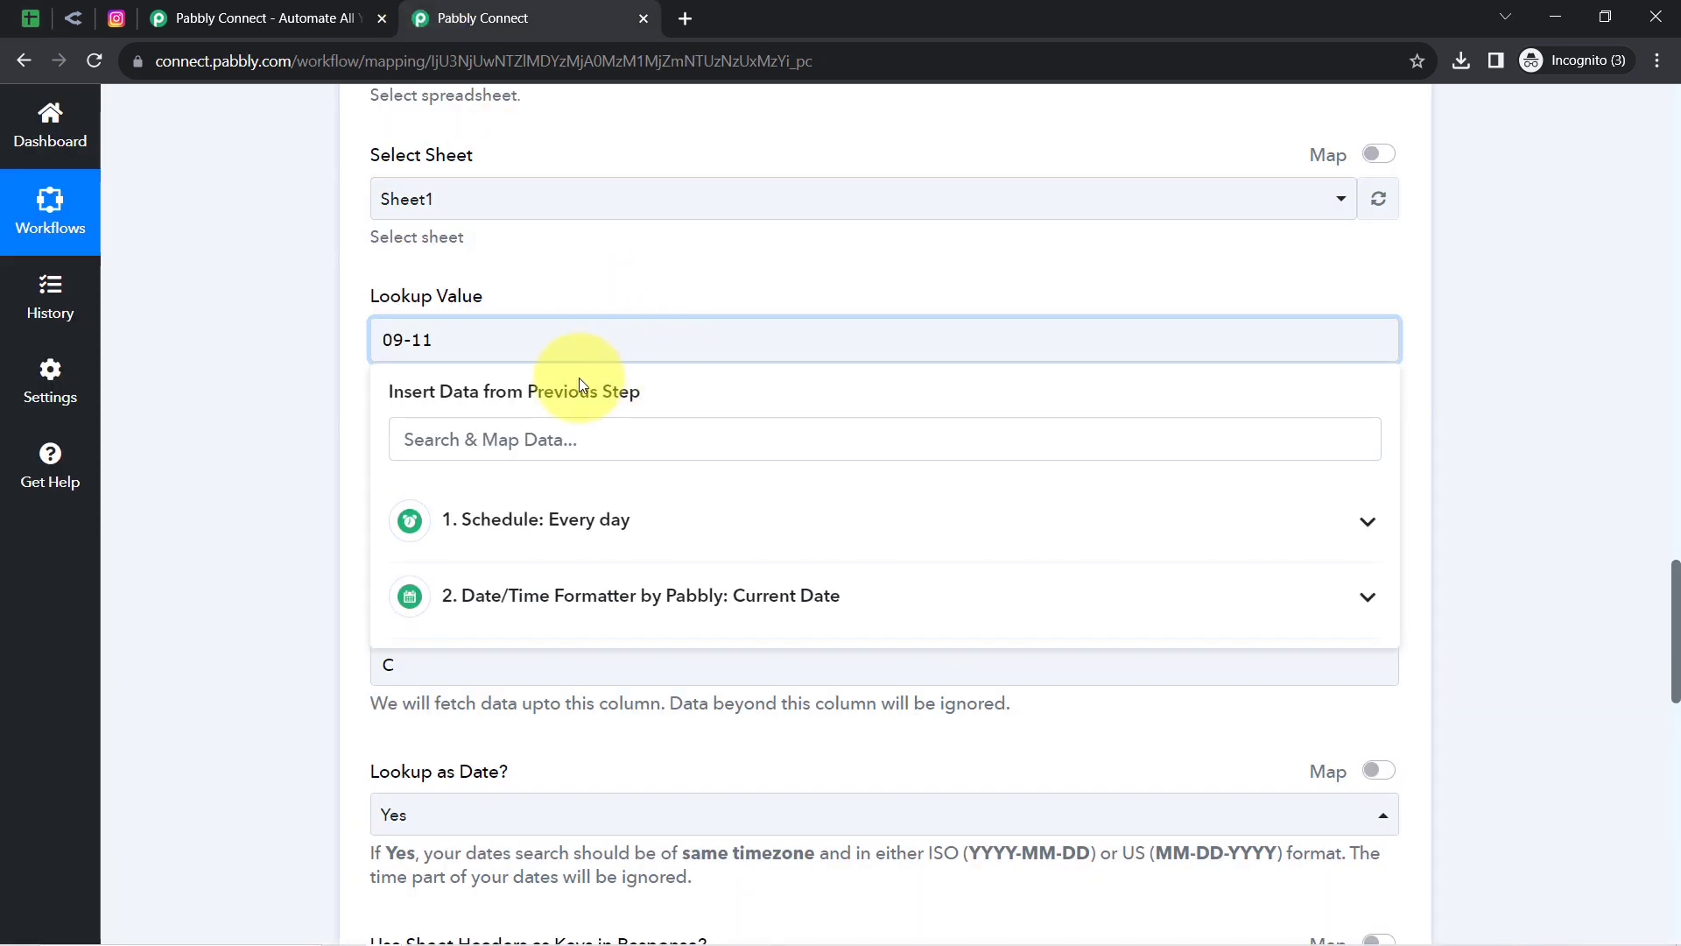
{"action": "type", "text": "-2023"}
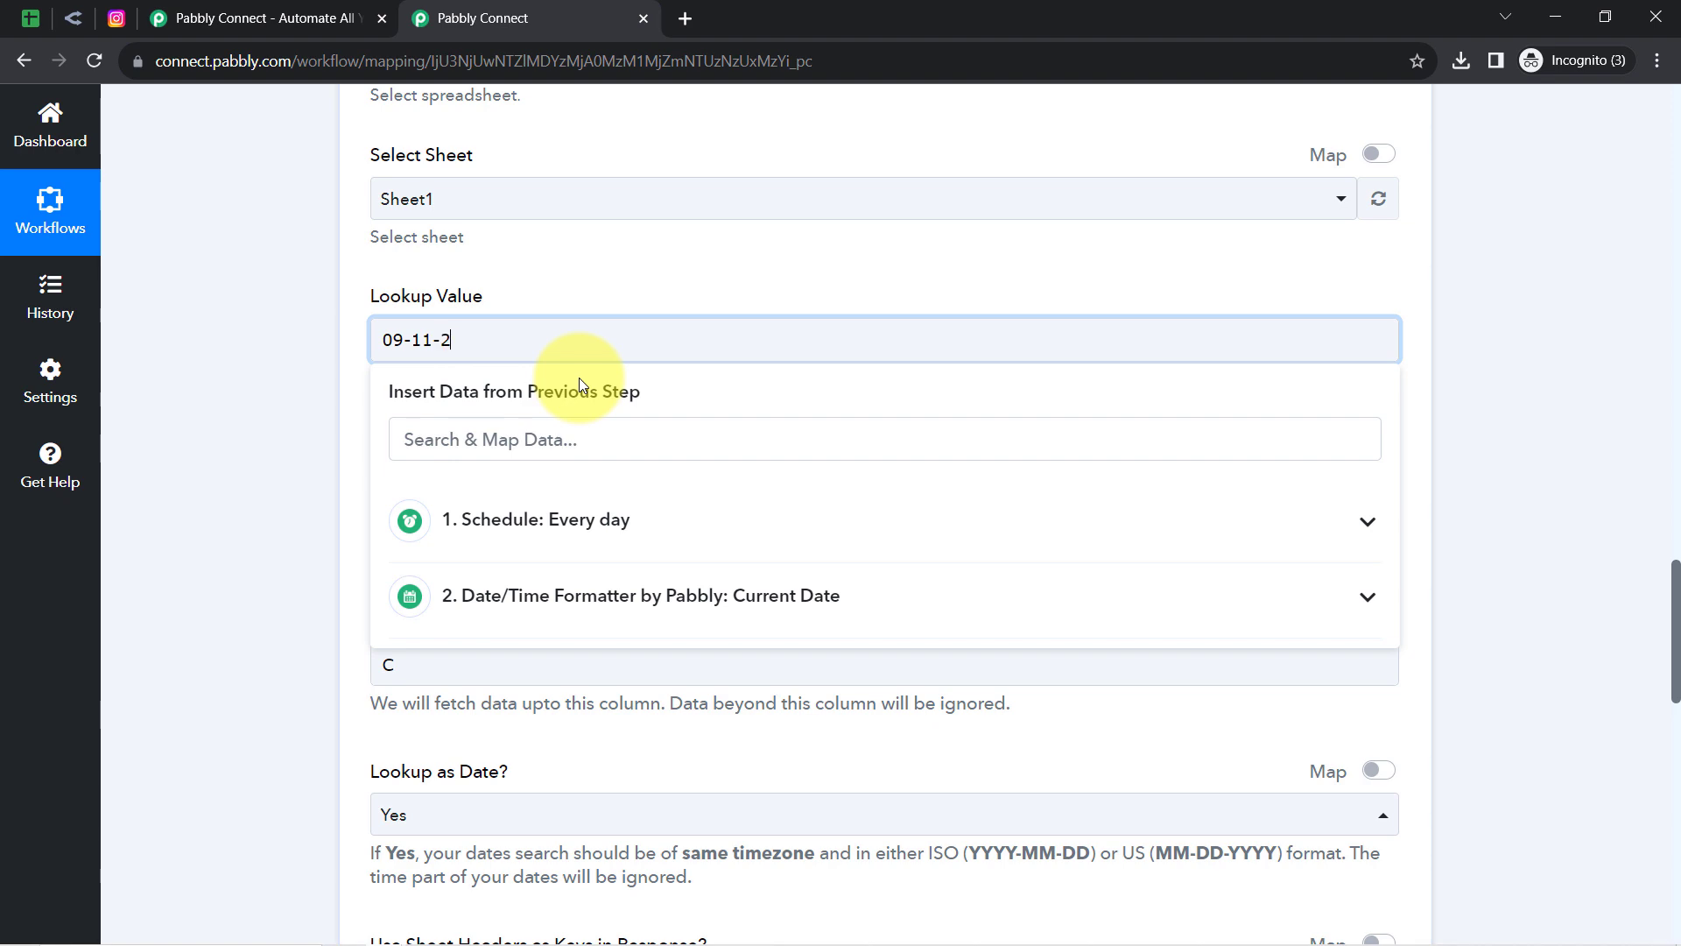
{"action": "left_click", "coordinate": [292, 345]}
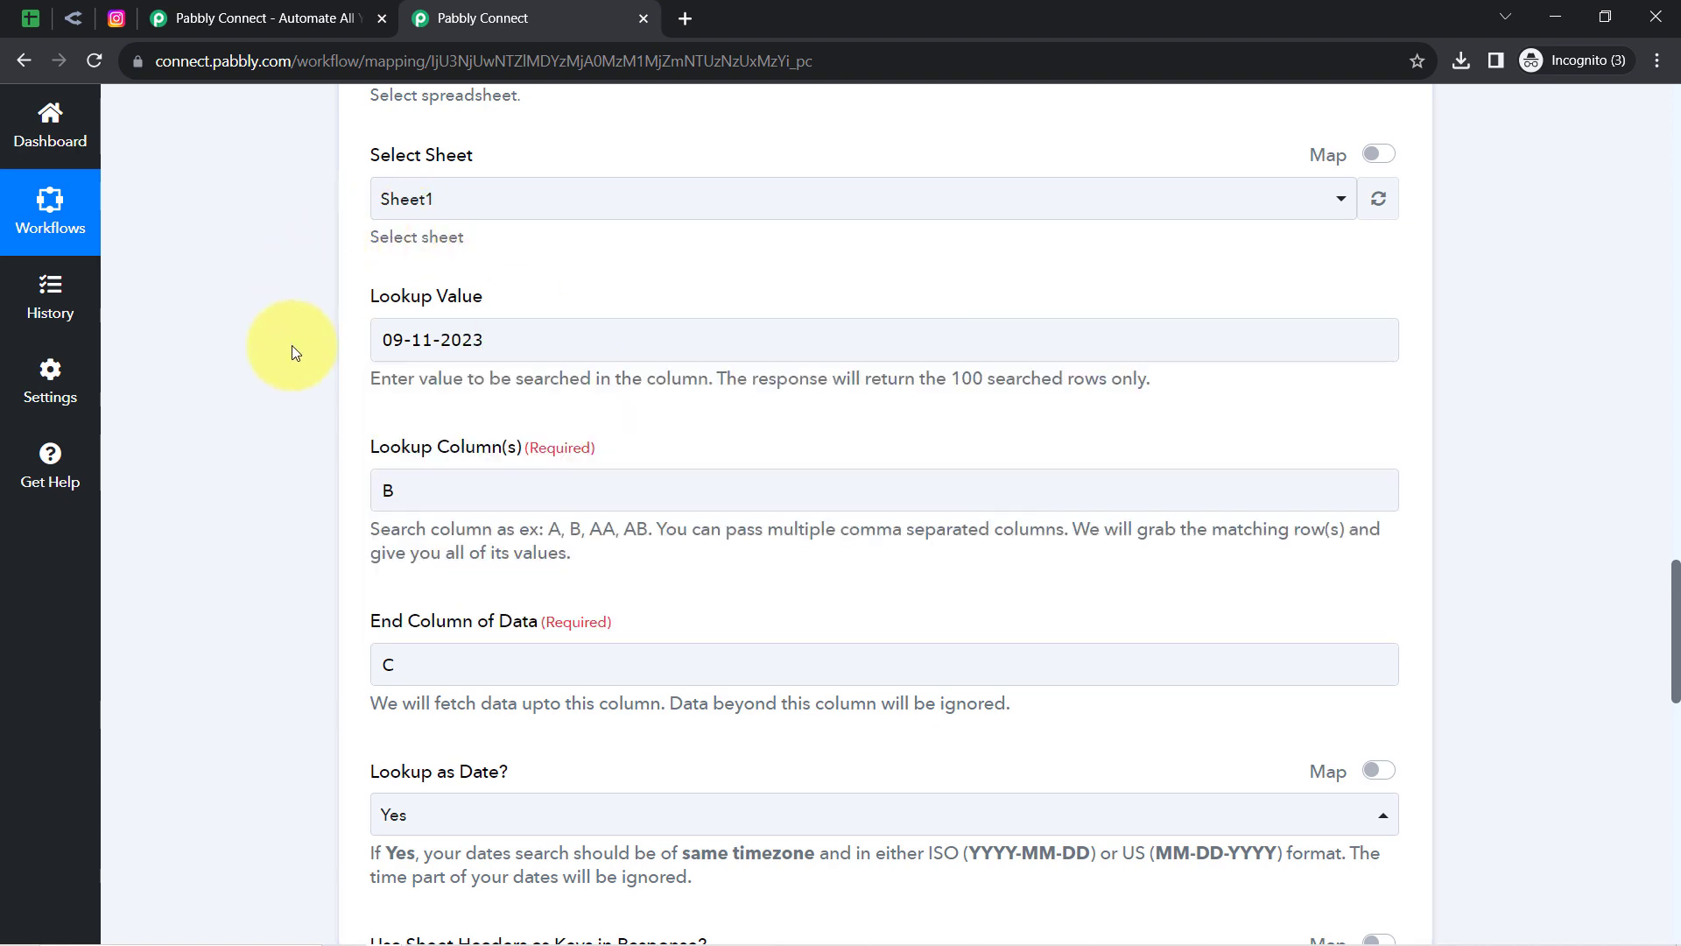
{"action": "scroll", "coordinate": [292, 345], "scroll_direction": "down", "scroll_amount": 2}
{"action": "scroll", "coordinate": [292, 345], "scroll_direction": "down", "scroll_amount": 10}
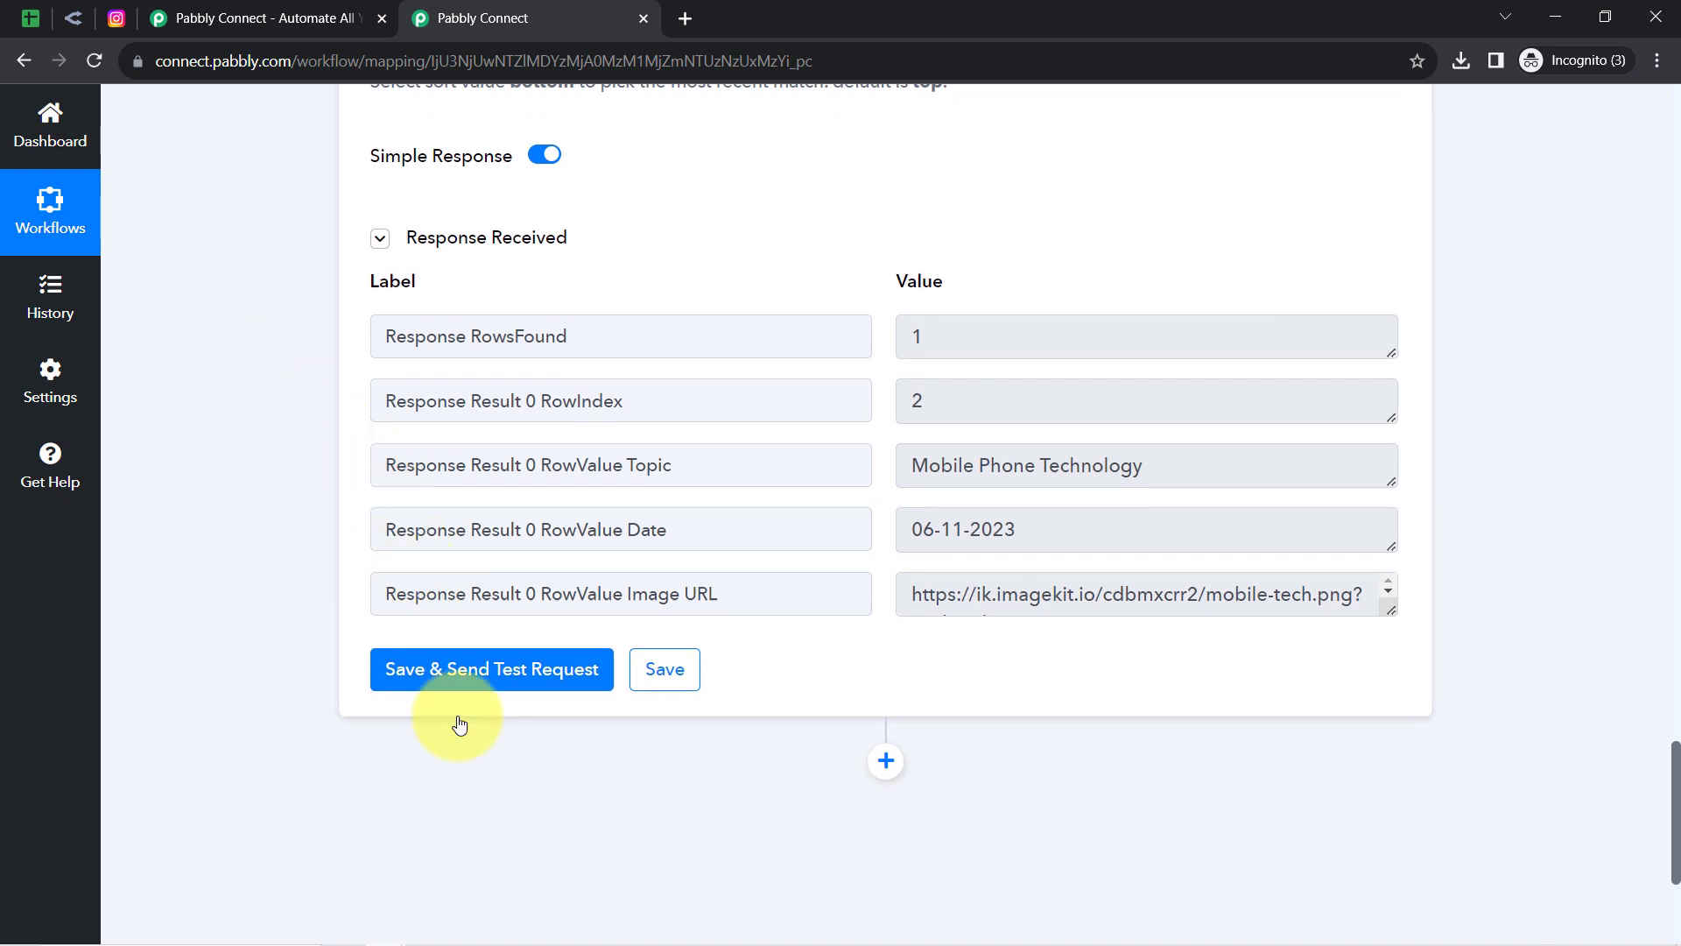
{"action": "left_click", "coordinate": [447, 681]}
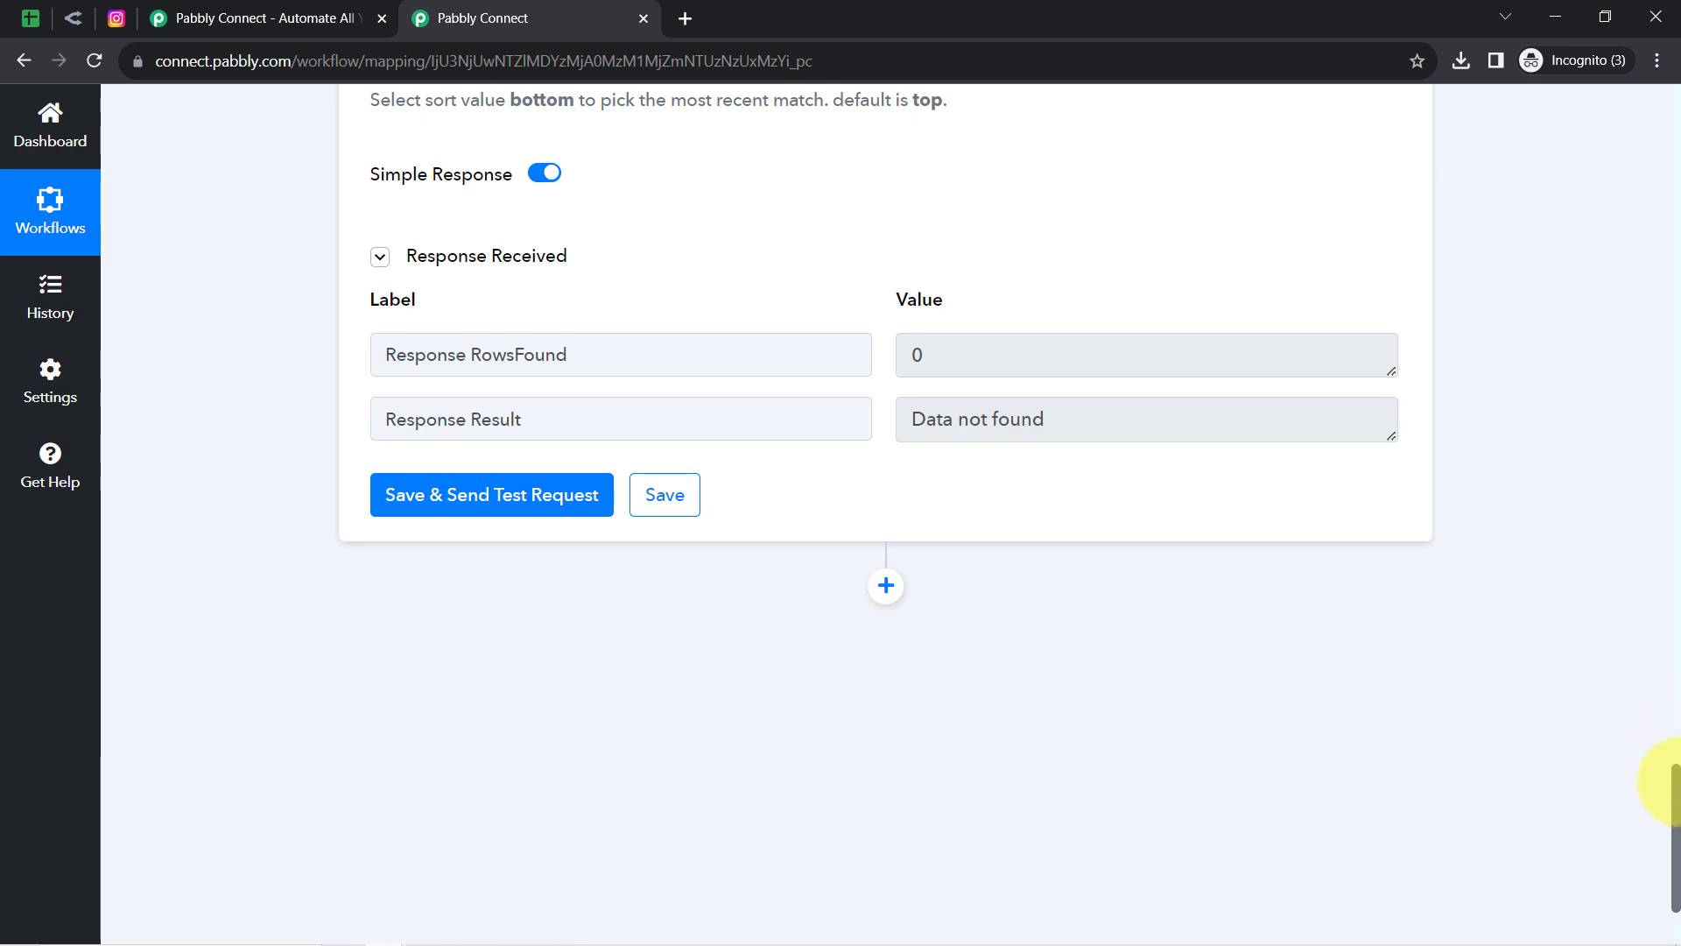
Step: Map the Lookup Value to the Result of the Date/Time Formatter step, and save the action with a test request
{"action": "left_click_drag", "start_coordinate": [1675, 795], "coordinate": [1675, 604]}
{"action": "double_click", "coordinate": [463, 246]}
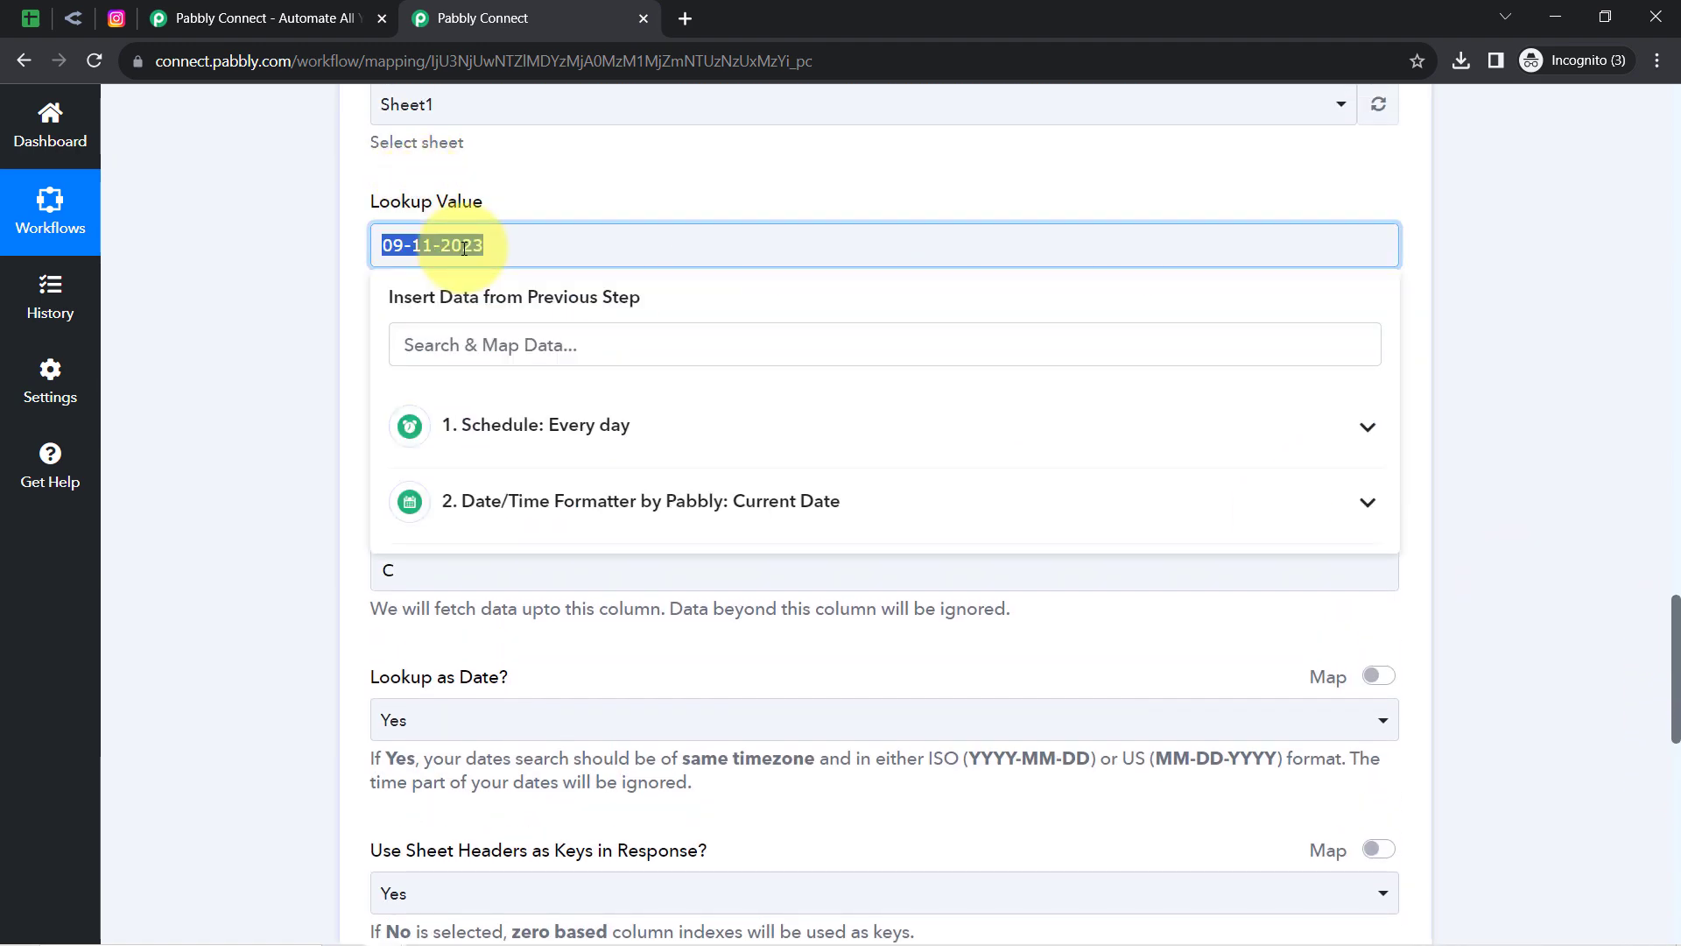
{"action": "key", "text": "BackSpace"}
{"action": "left_click", "coordinate": [498, 500]}
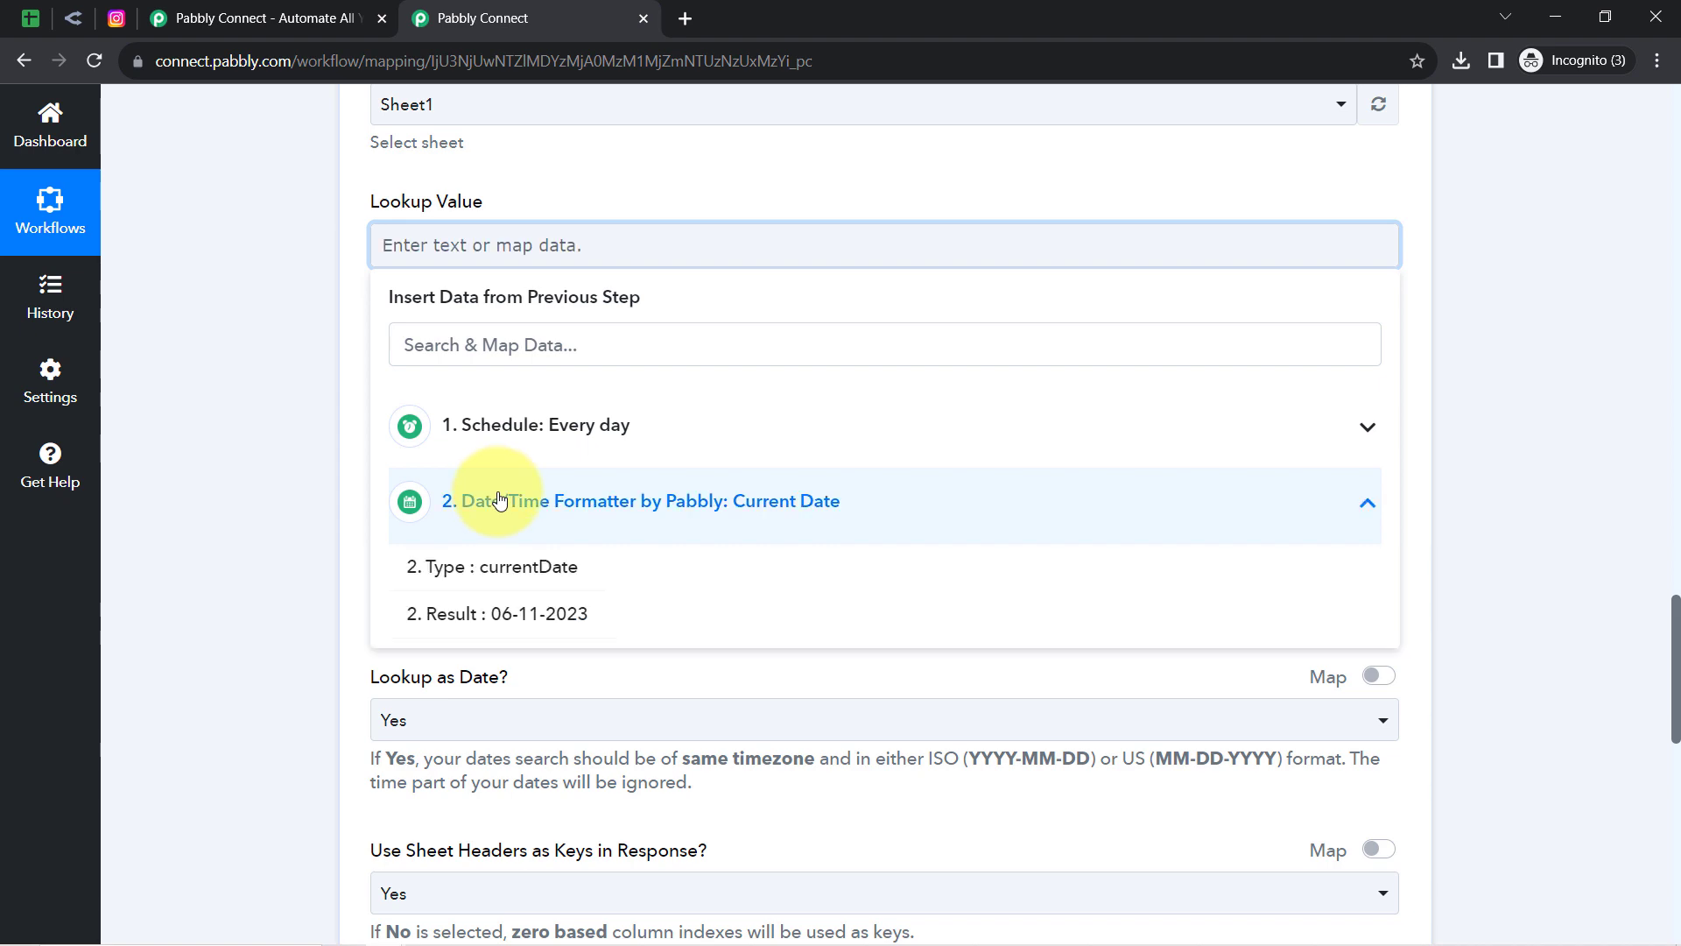
{"action": "left_click", "coordinate": [232, 488]}
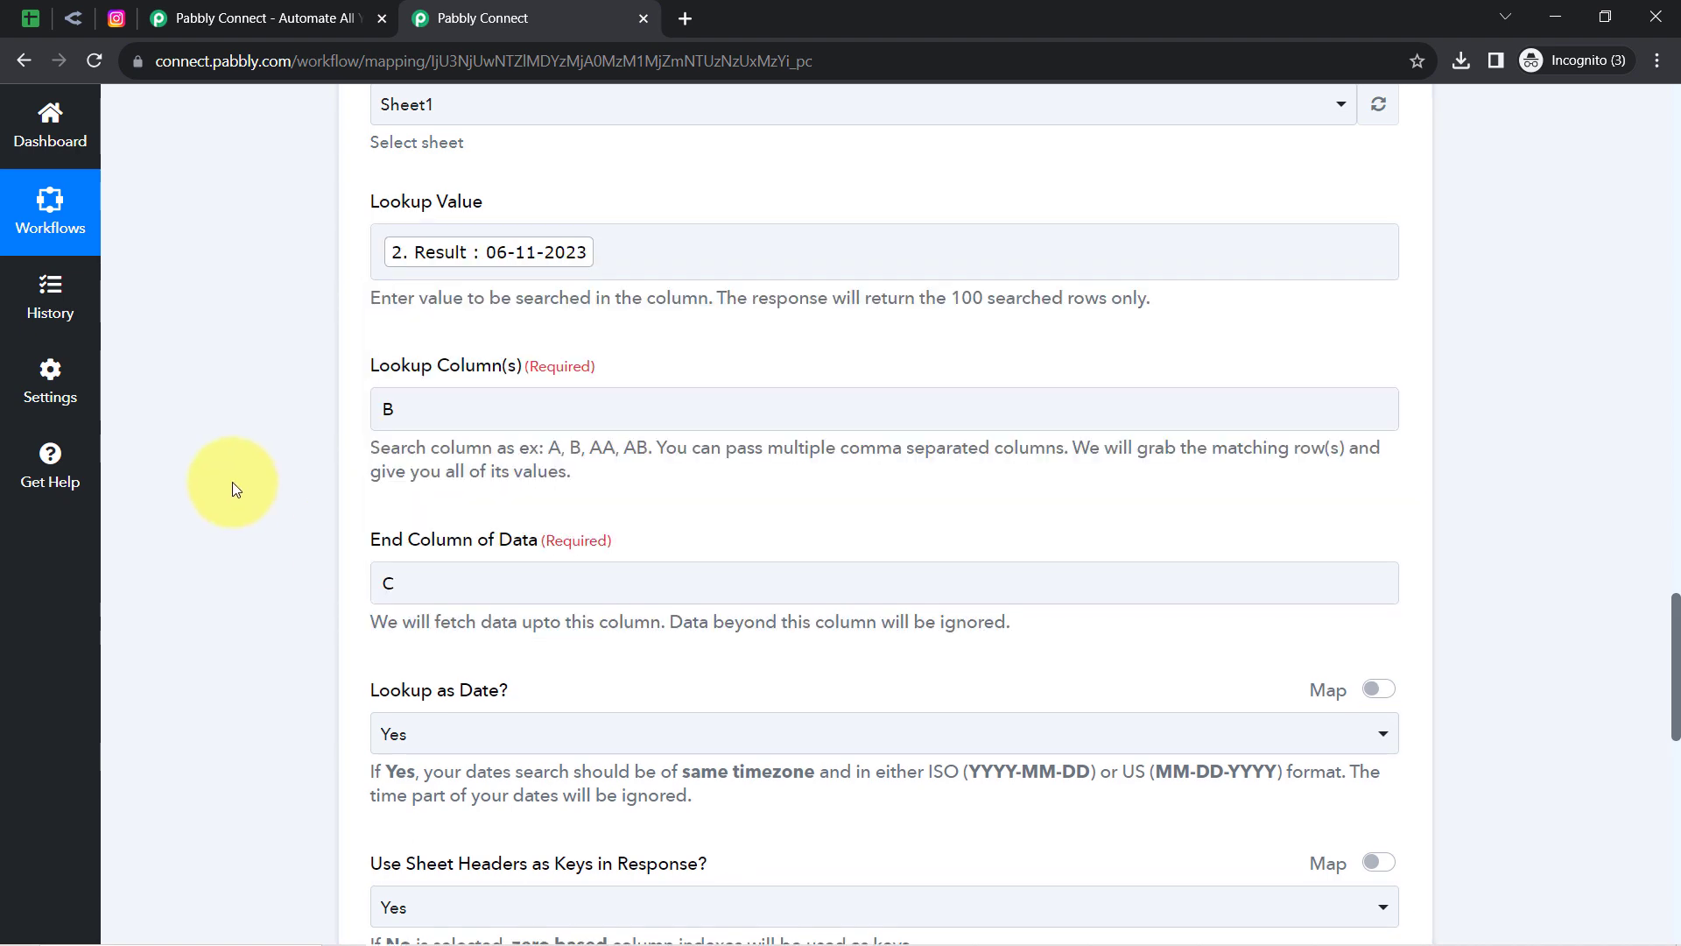
{"action": "scroll", "coordinate": [273, 568], "scroll_direction": "down", "scroll_amount": 5}
{"action": "scroll", "coordinate": [273, 567], "scroll_direction": "down", "scroll_amount": 7}
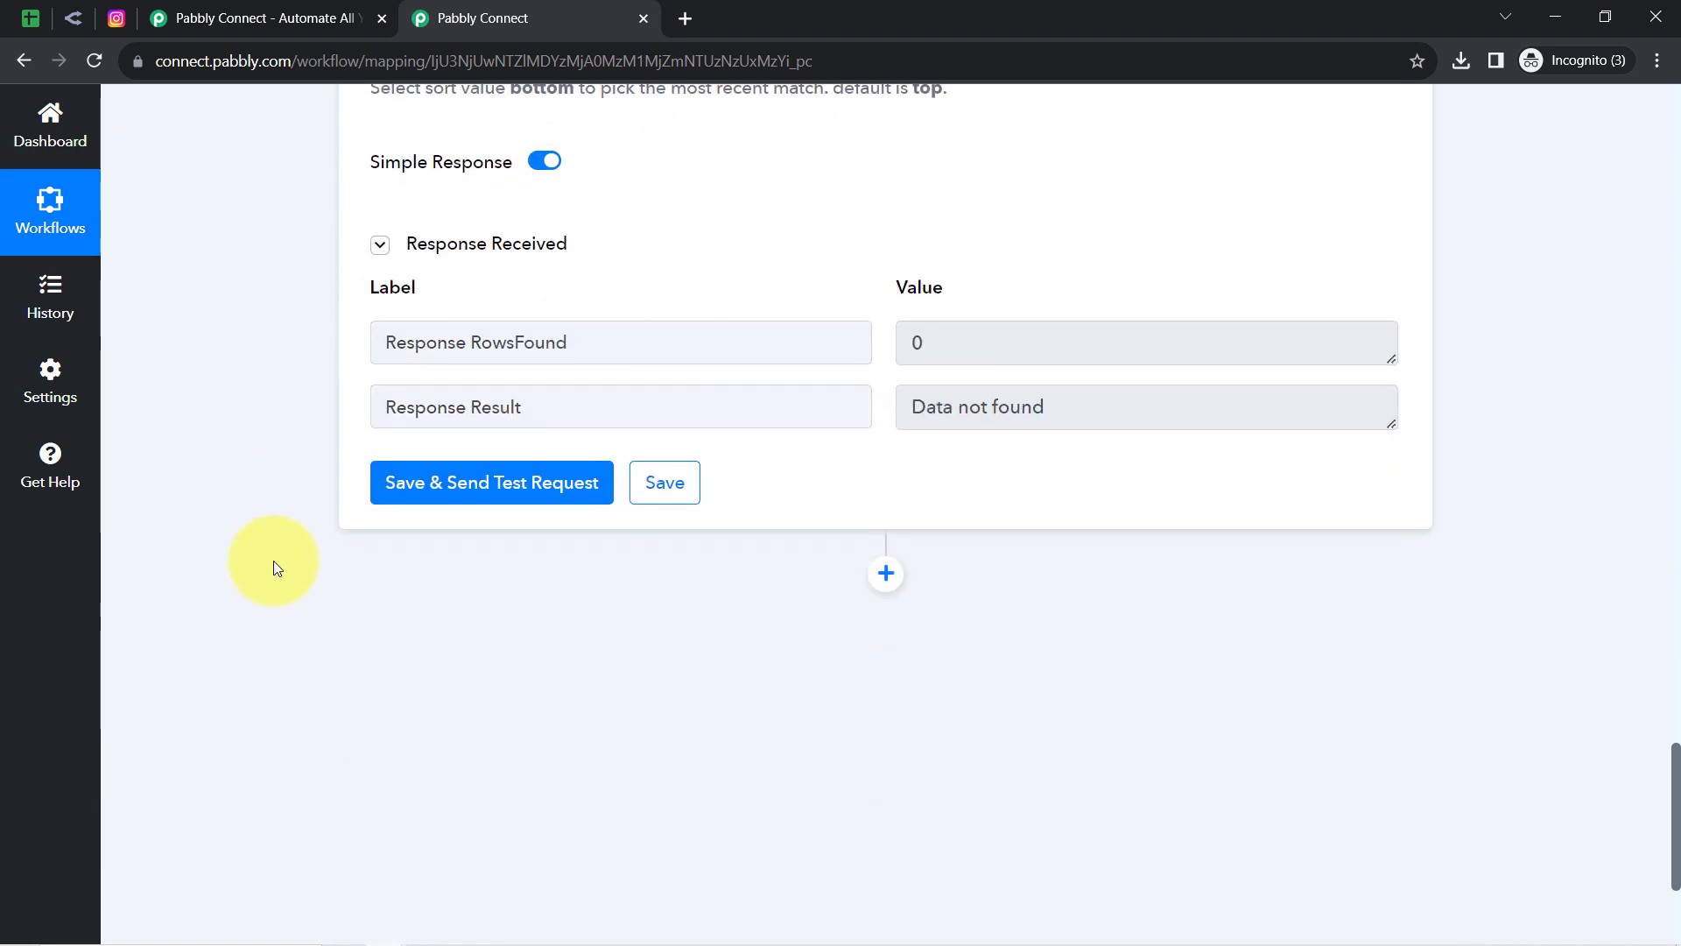
{"action": "left_click", "coordinate": [450, 359]}
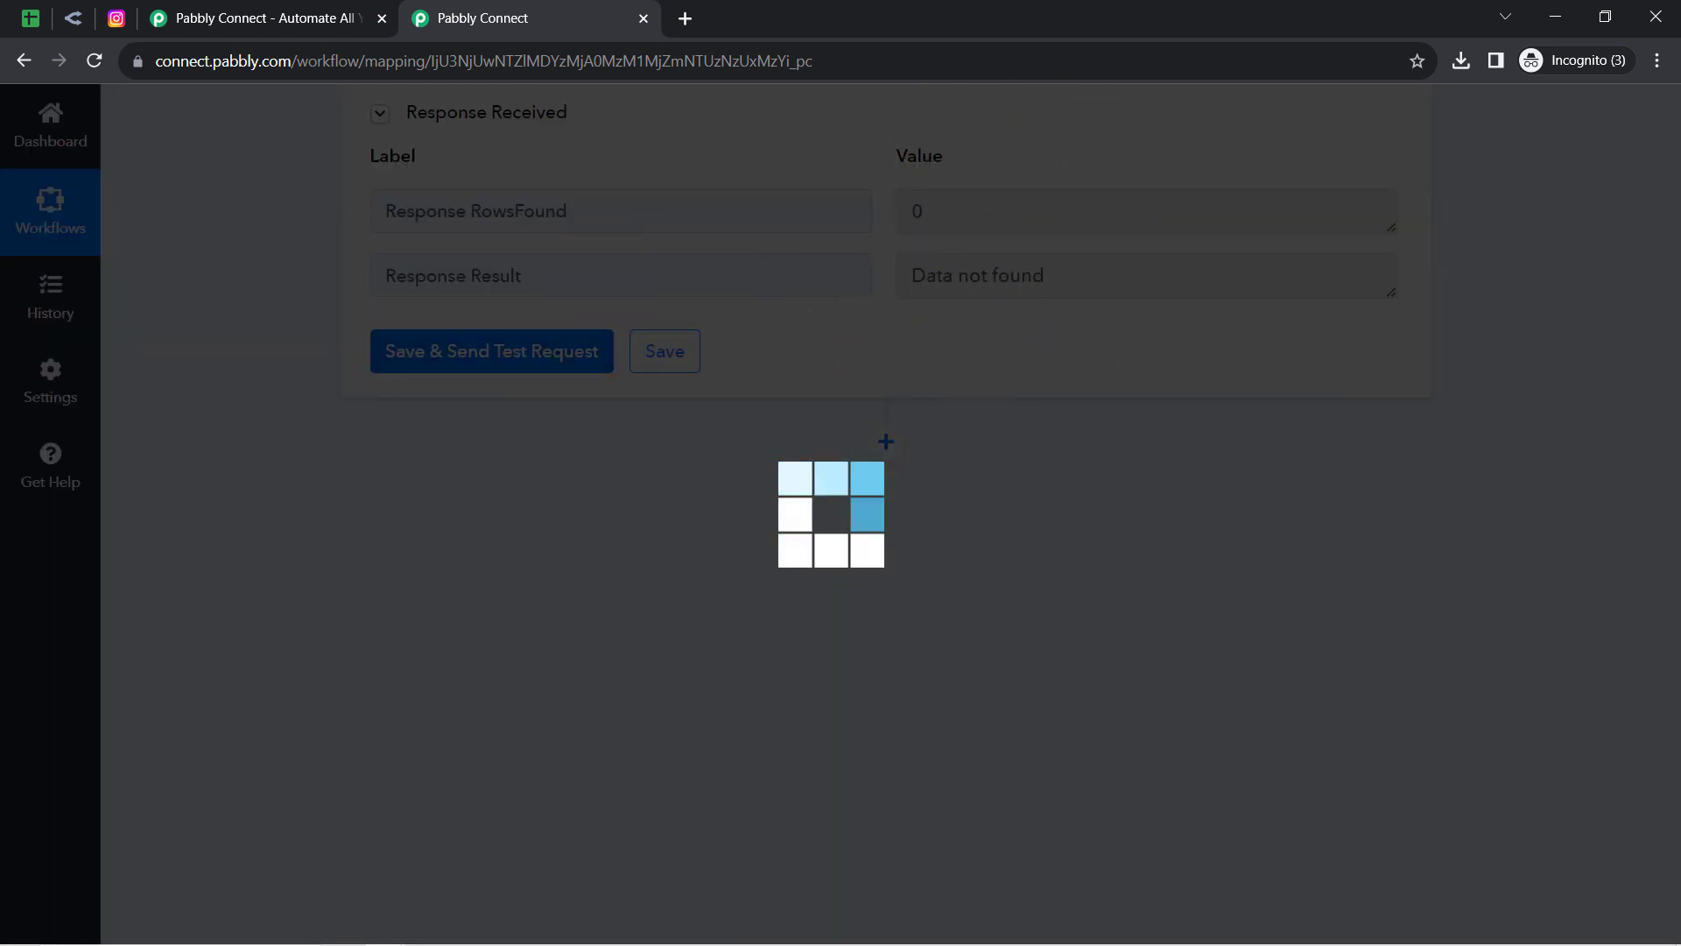
Step: Compare the date and row number of the Mobile Phone Technology entry in the Instagram Posts spreadsheet with the lookup response
{"action": "left_click", "coordinate": [30, 18]}
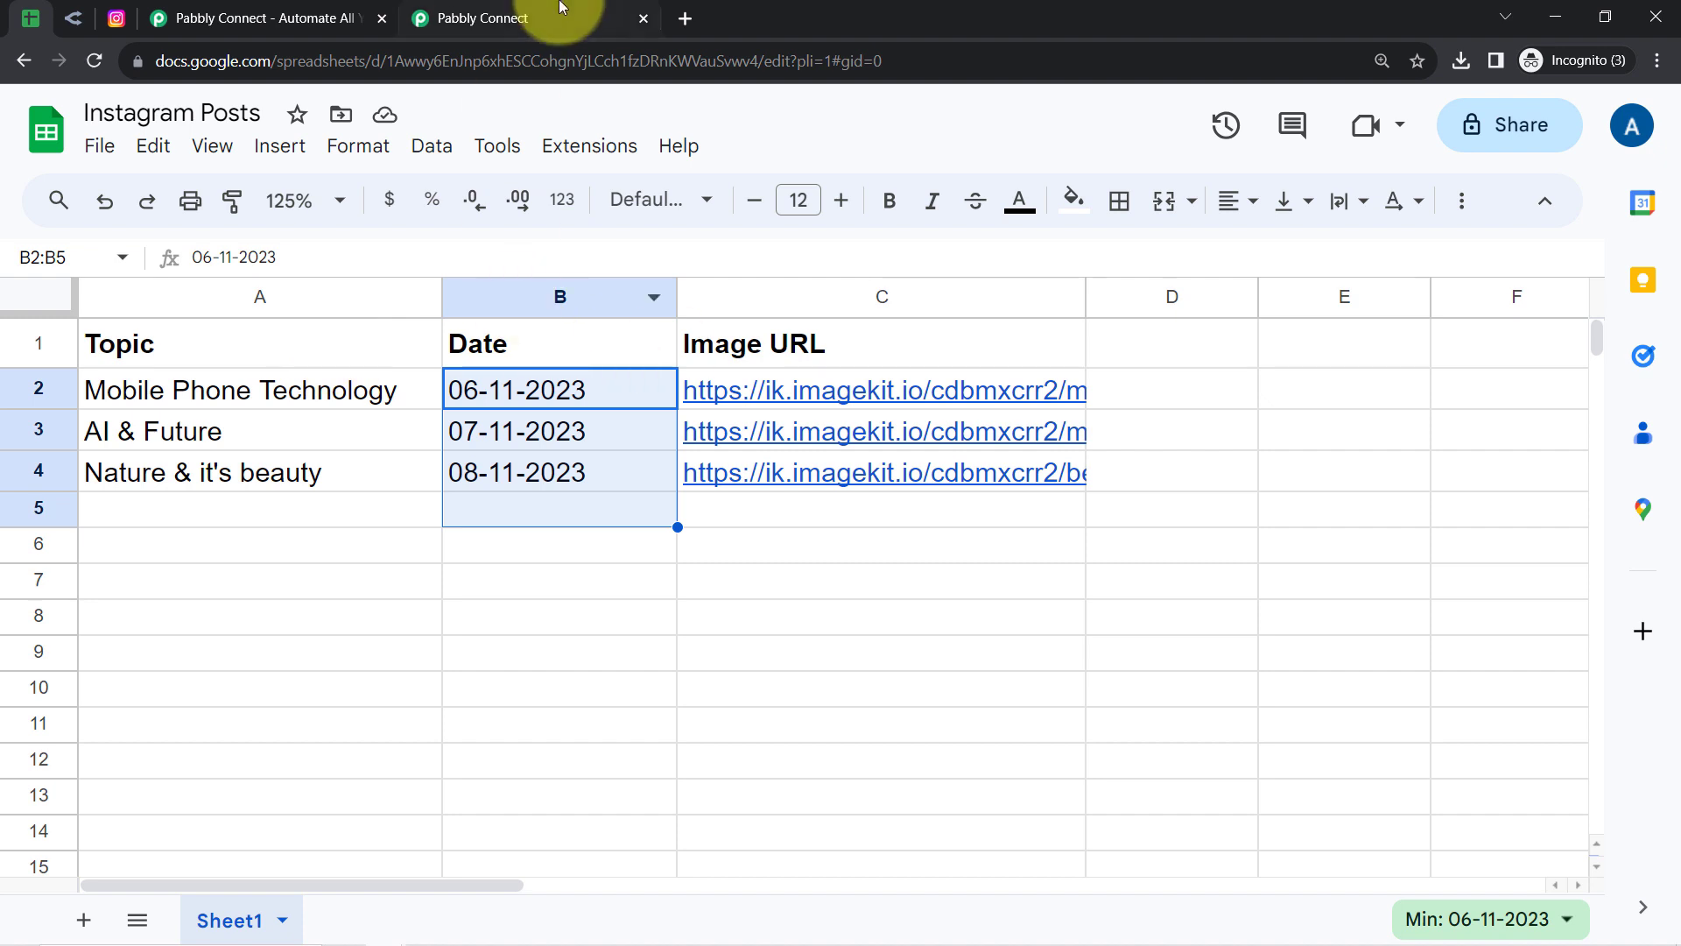
{"action": "left_click", "coordinate": [317, 510]}
{"action": "left_click", "coordinate": [483, 389]}
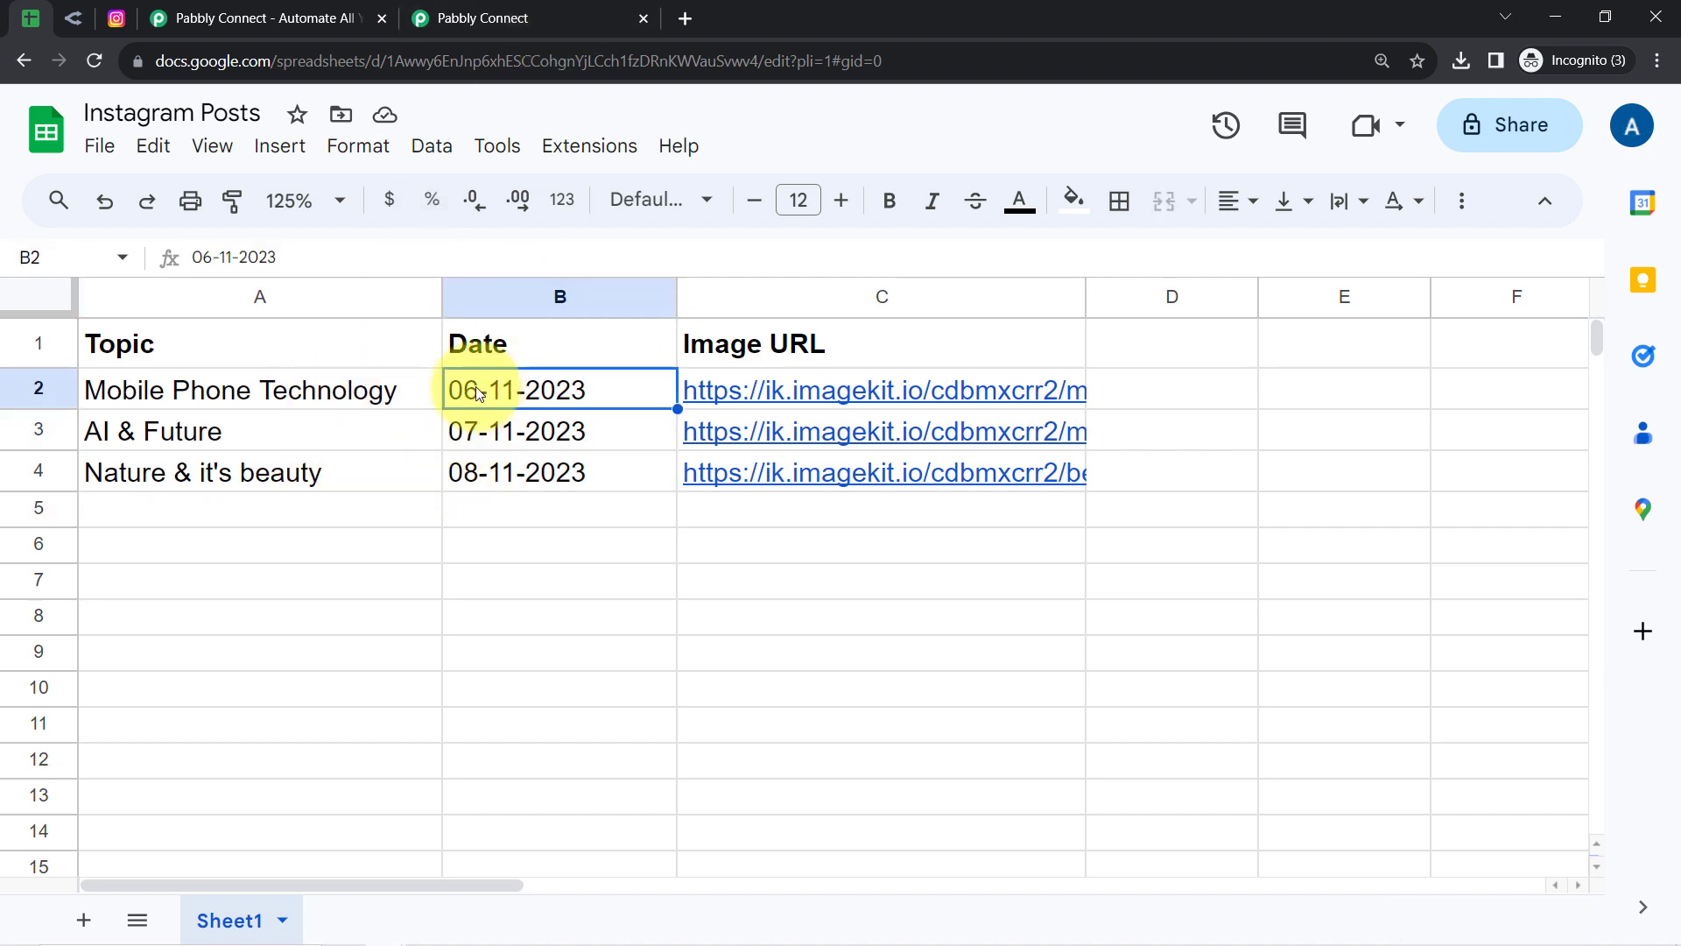
{"action": "left_click", "coordinate": [22, 389]}
{"action": "left_click", "coordinate": [444, 11]}
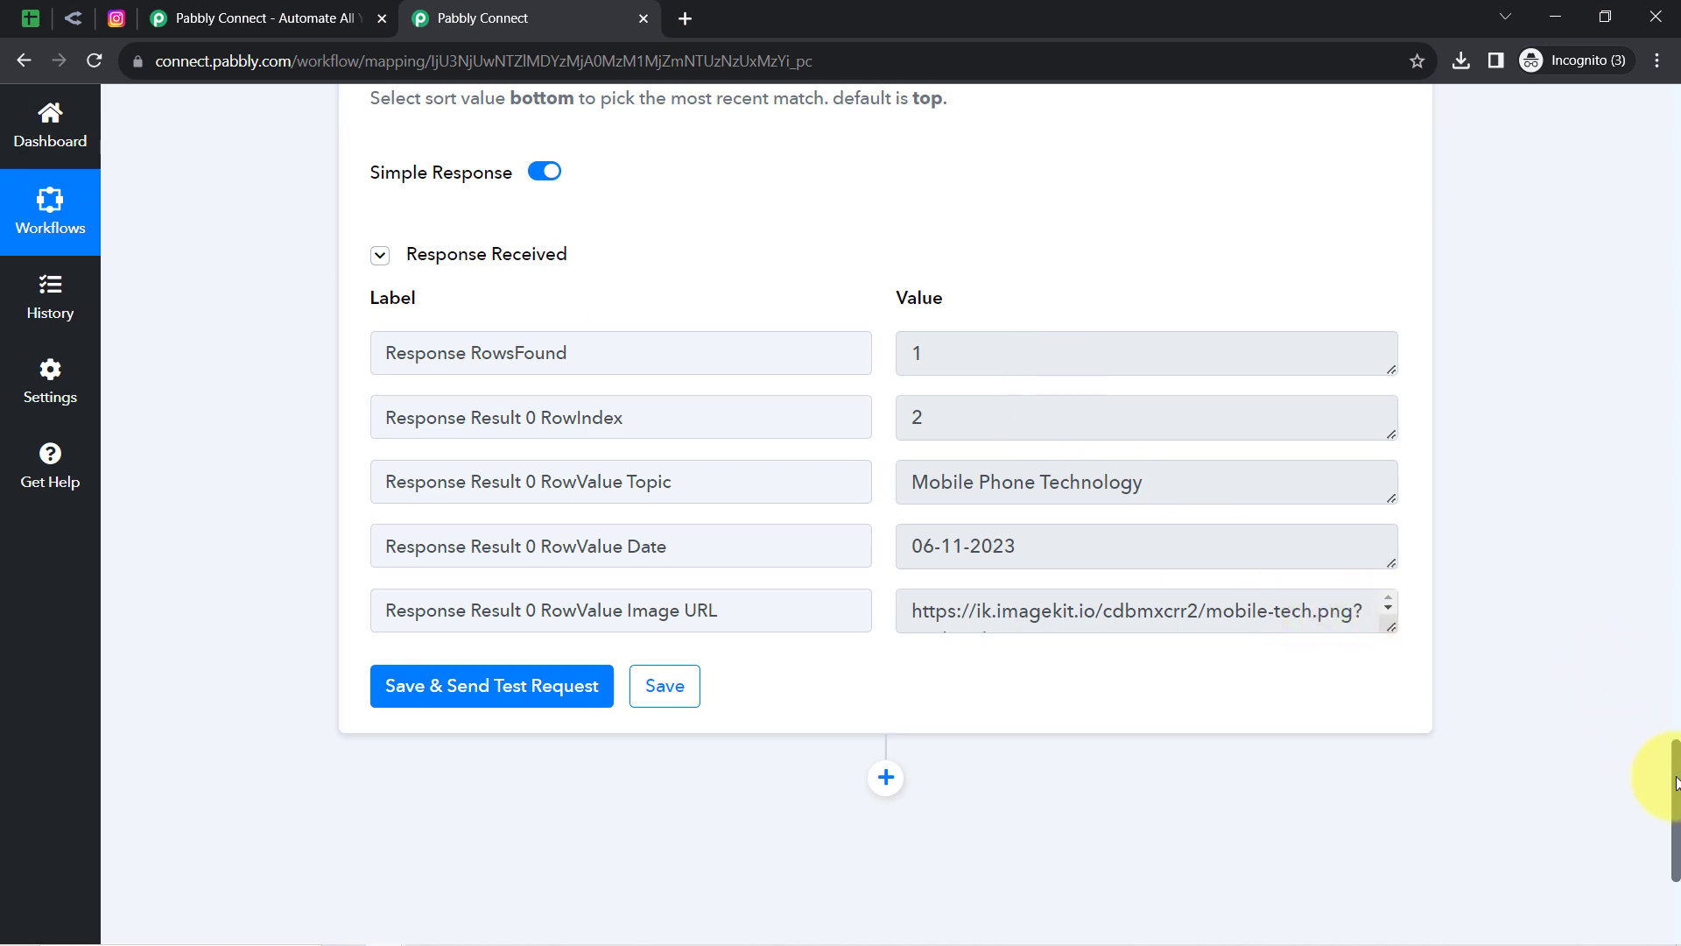
Step: Review the Date/Time Formatter result, the lookup settings and the lookup response in the workflow
{"action": "left_click_drag", "start_coordinate": [1676, 782], "coordinate": [1574, 432]}
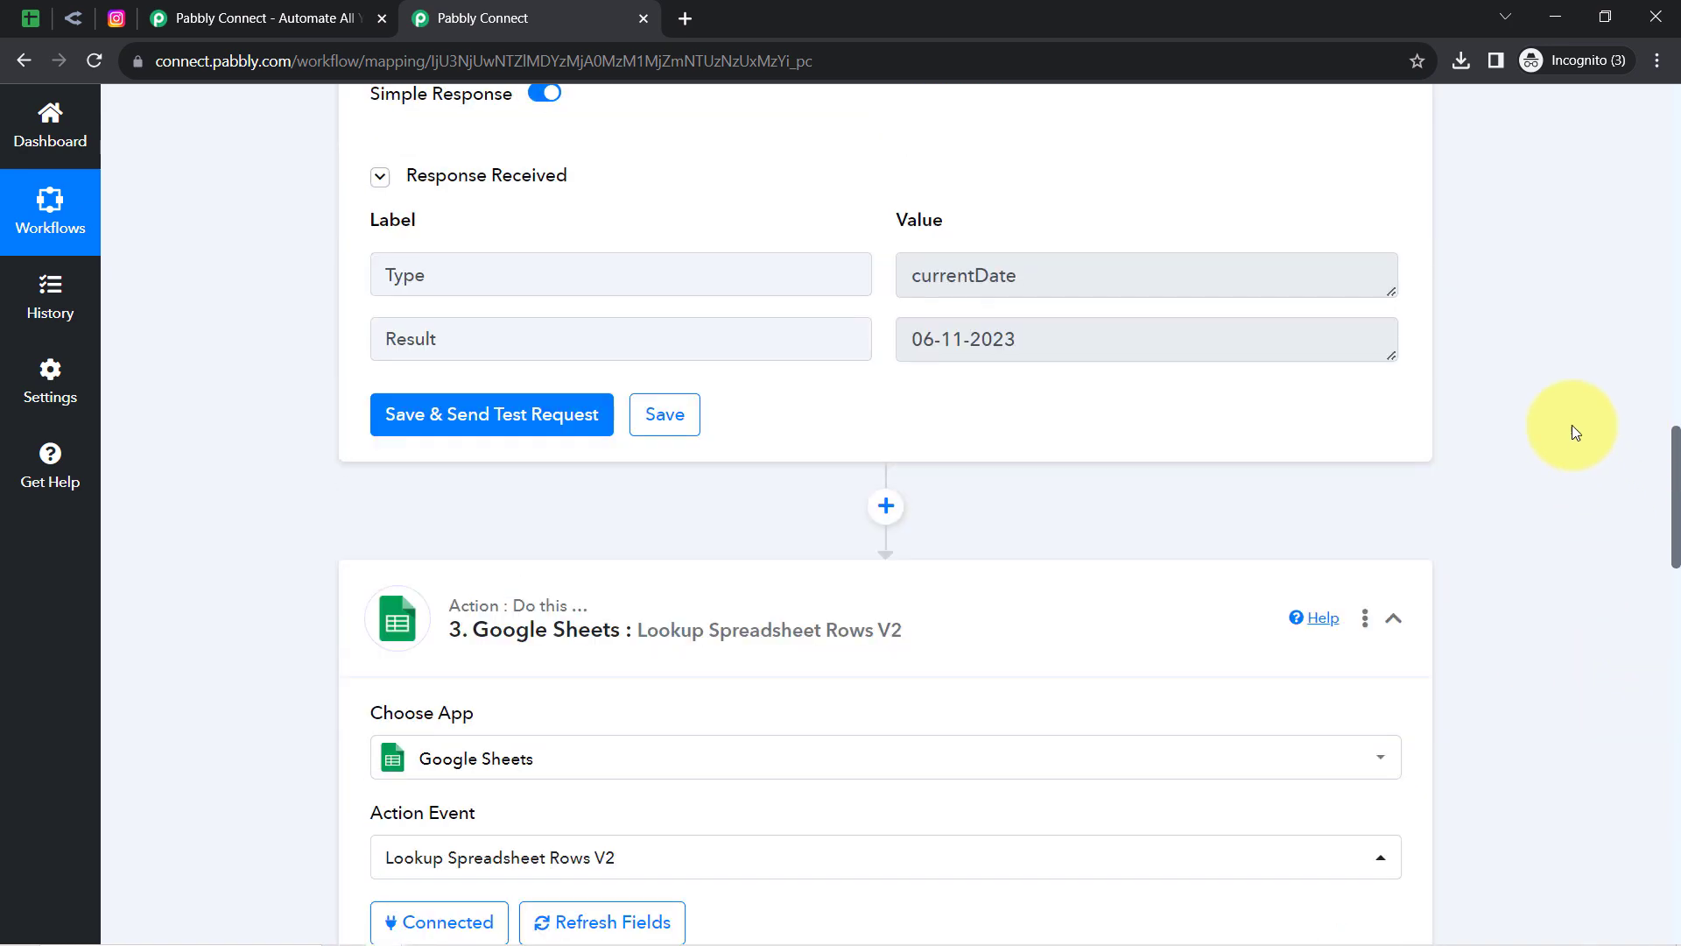
{"action": "scroll", "coordinate": [1569, 412], "scroll_direction": "up", "scroll_amount": 2}
{"action": "scroll", "coordinate": [1567, 472], "scroll_direction": "down", "scroll_amount": 15}
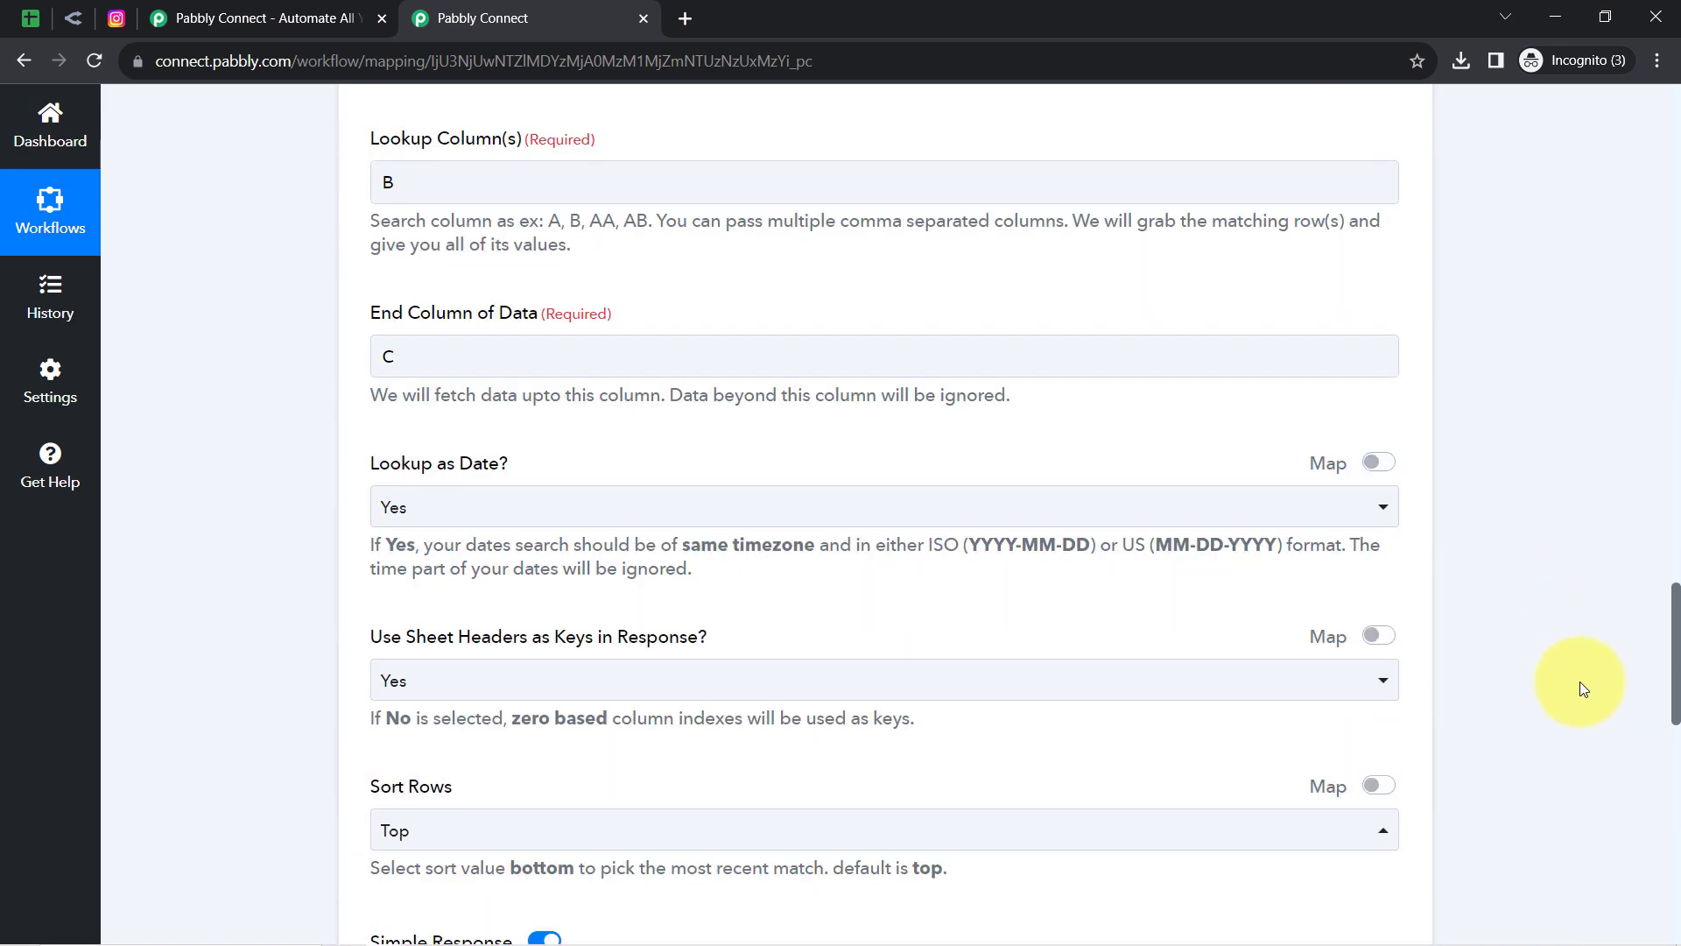
{"action": "scroll", "coordinate": [1582, 689], "scroll_direction": "down", "scroll_amount": 10}
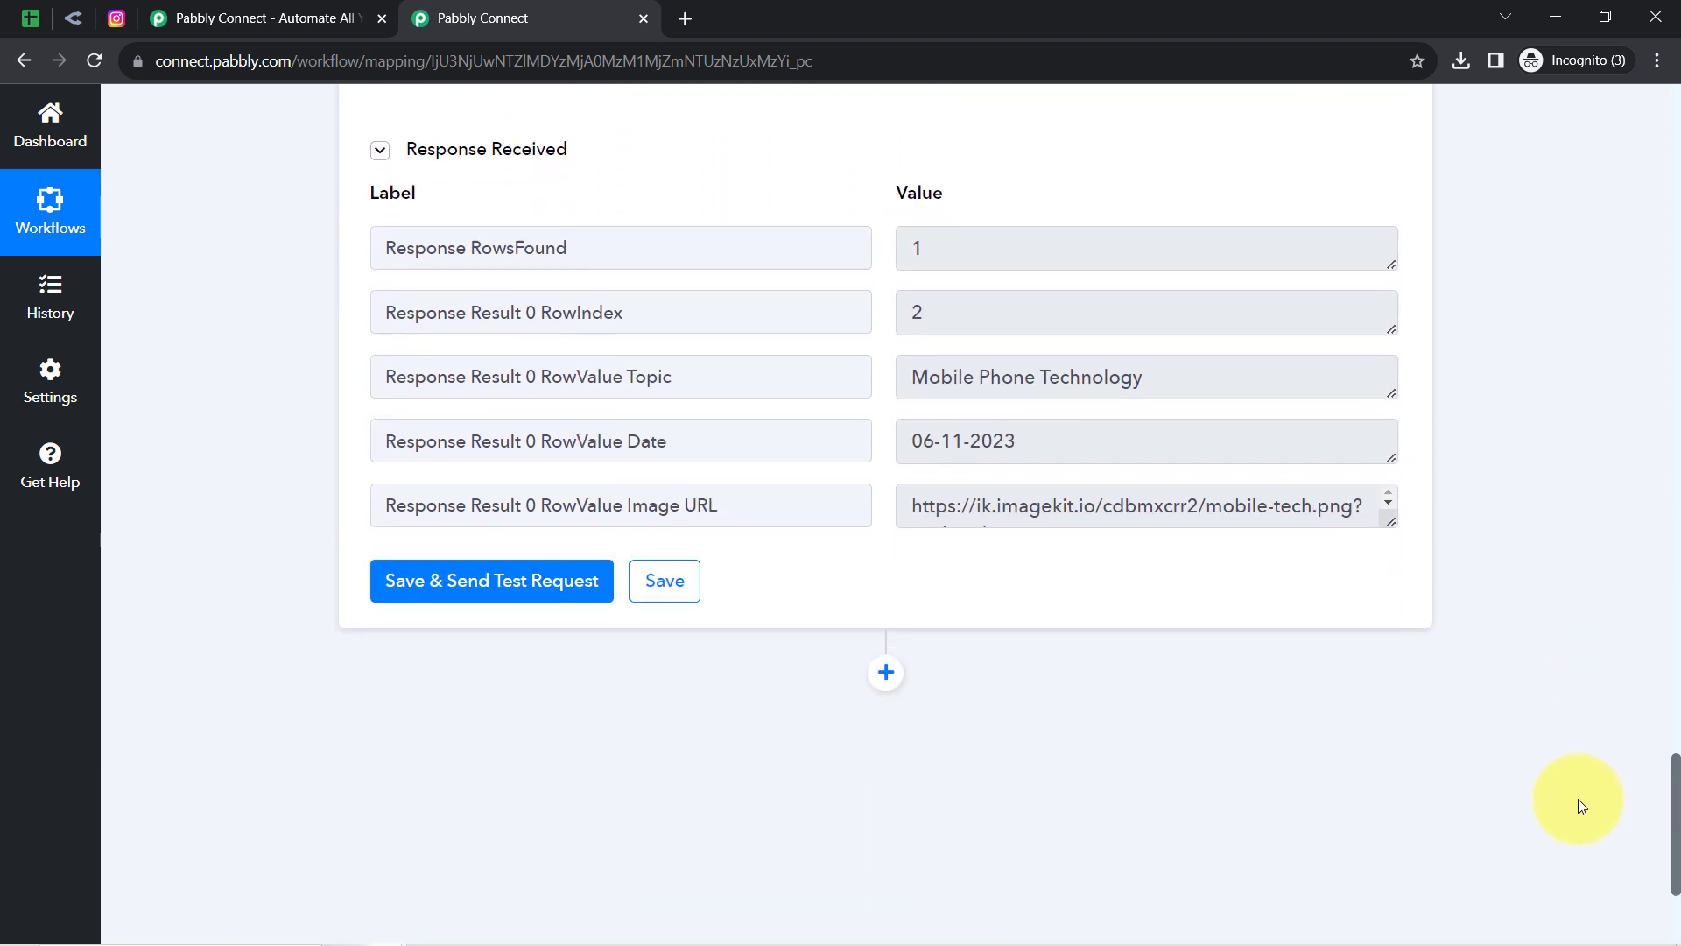
{"action": "scroll", "coordinate": [1567, 797], "scroll_direction": "down", "scroll_amount": 1}
Step: Highlight the topic value in the lookup response, view the OpenRouter website, and return to the workflow
{"action": "left_click", "coordinate": [958, 309]}
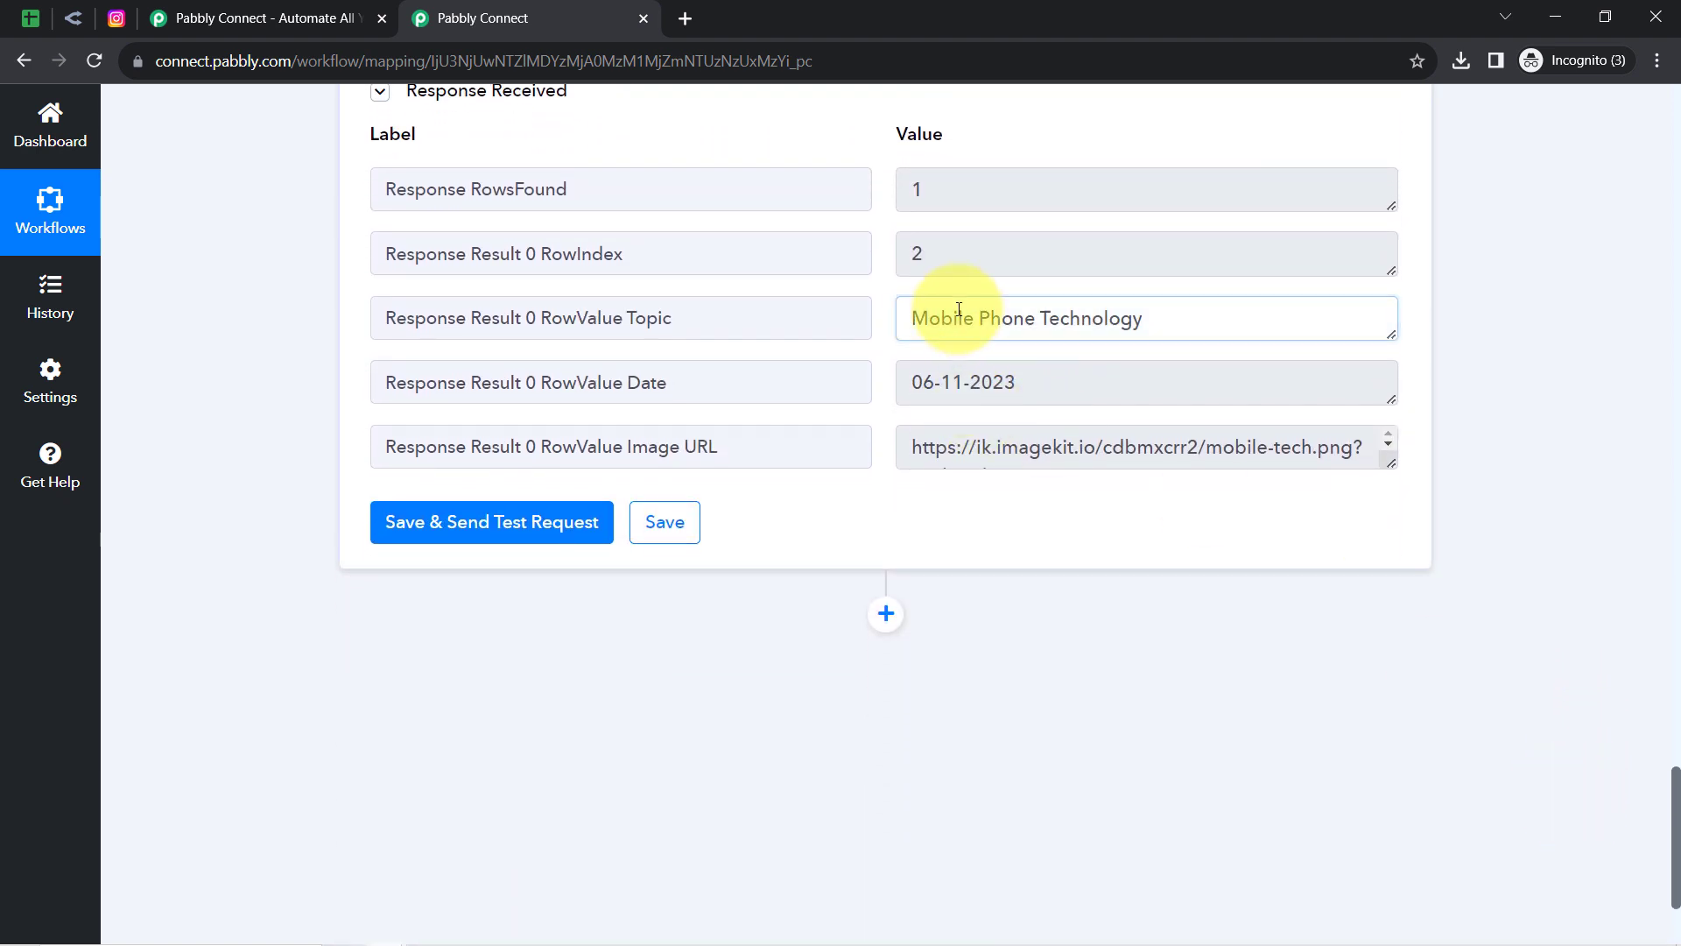
{"action": "triple_click", "coordinate": [959, 309]}
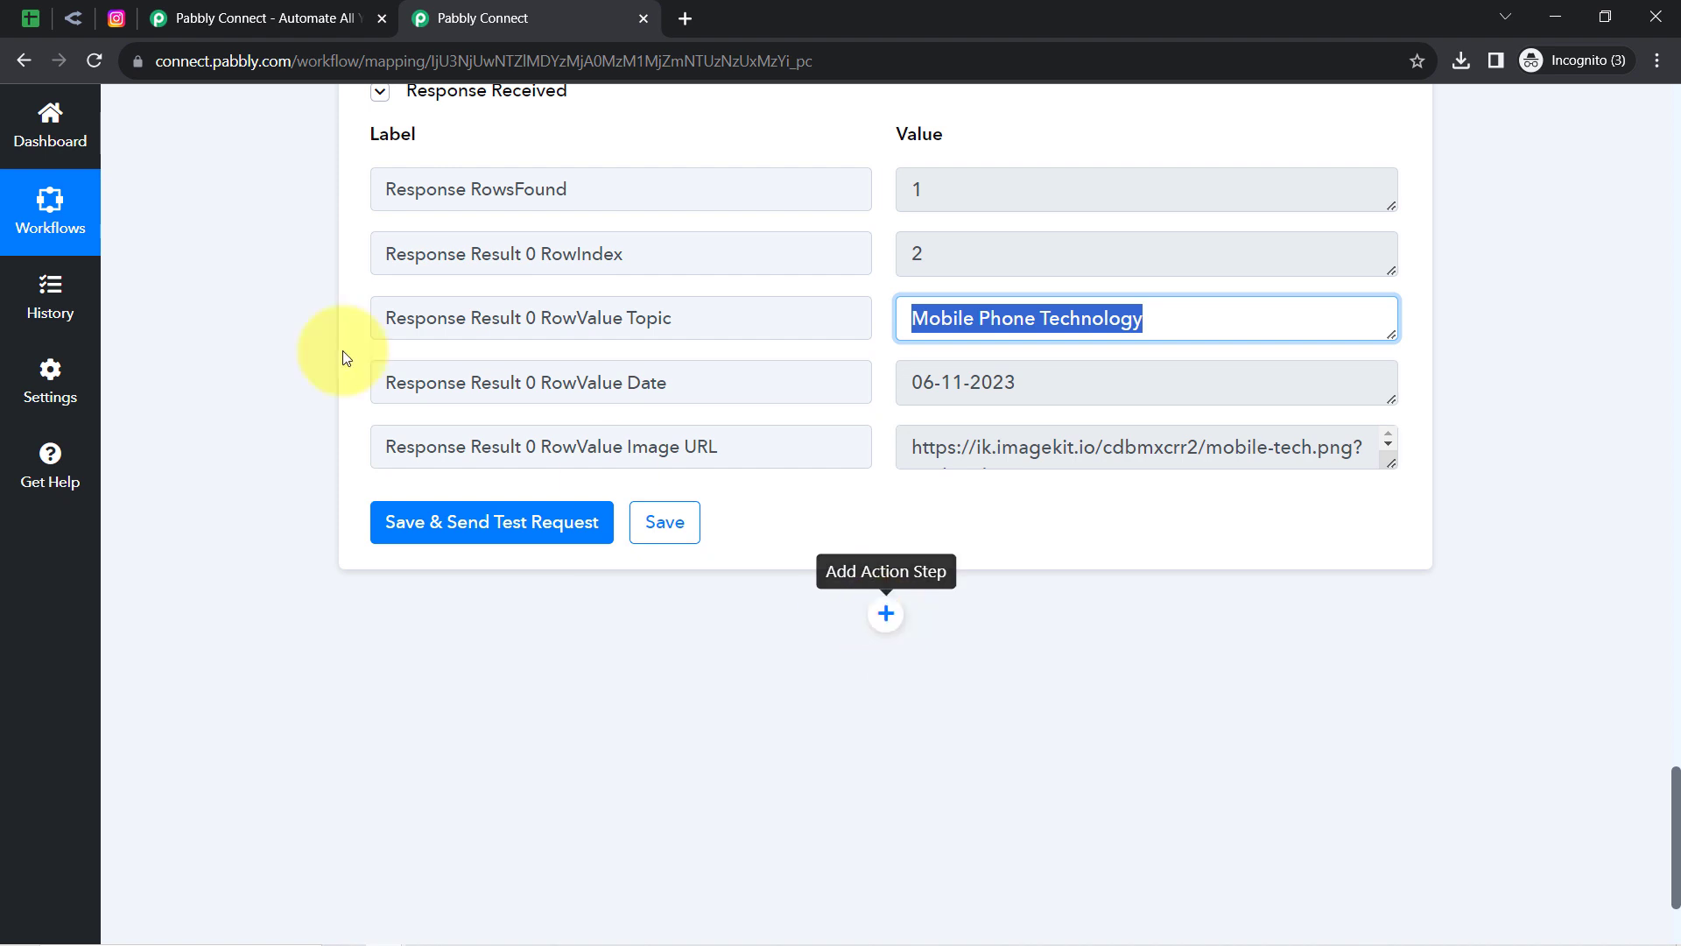
{"action": "left_click", "coordinate": [77, 19]}
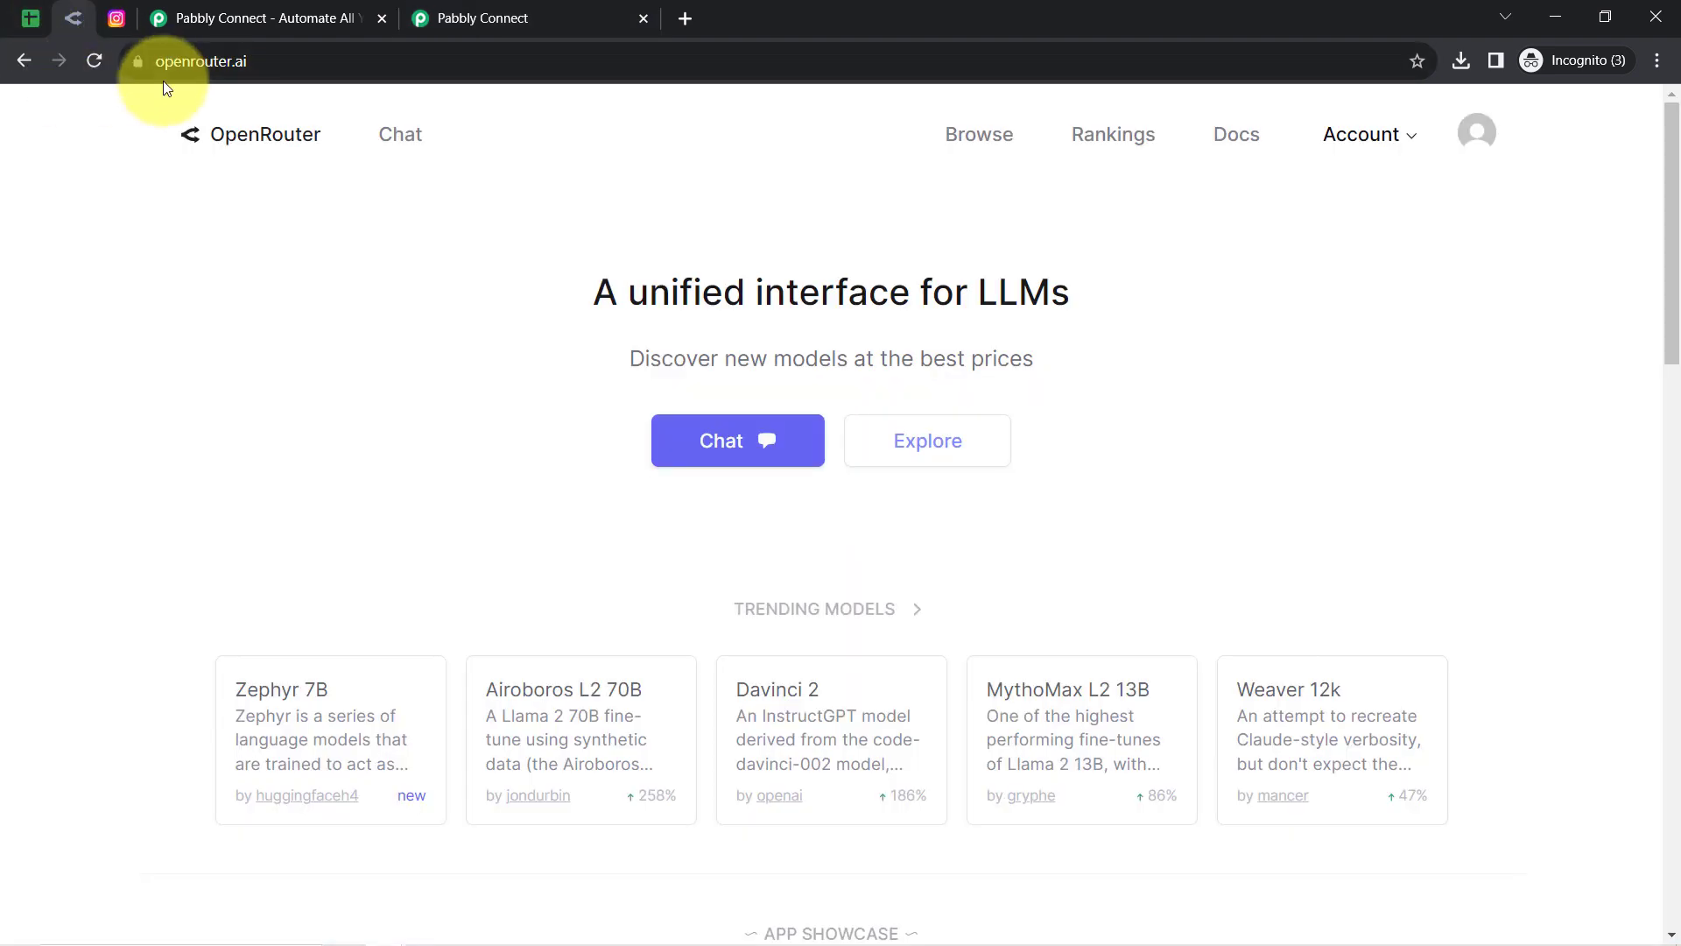
{"action": "left_click", "coordinate": [577, 17]}
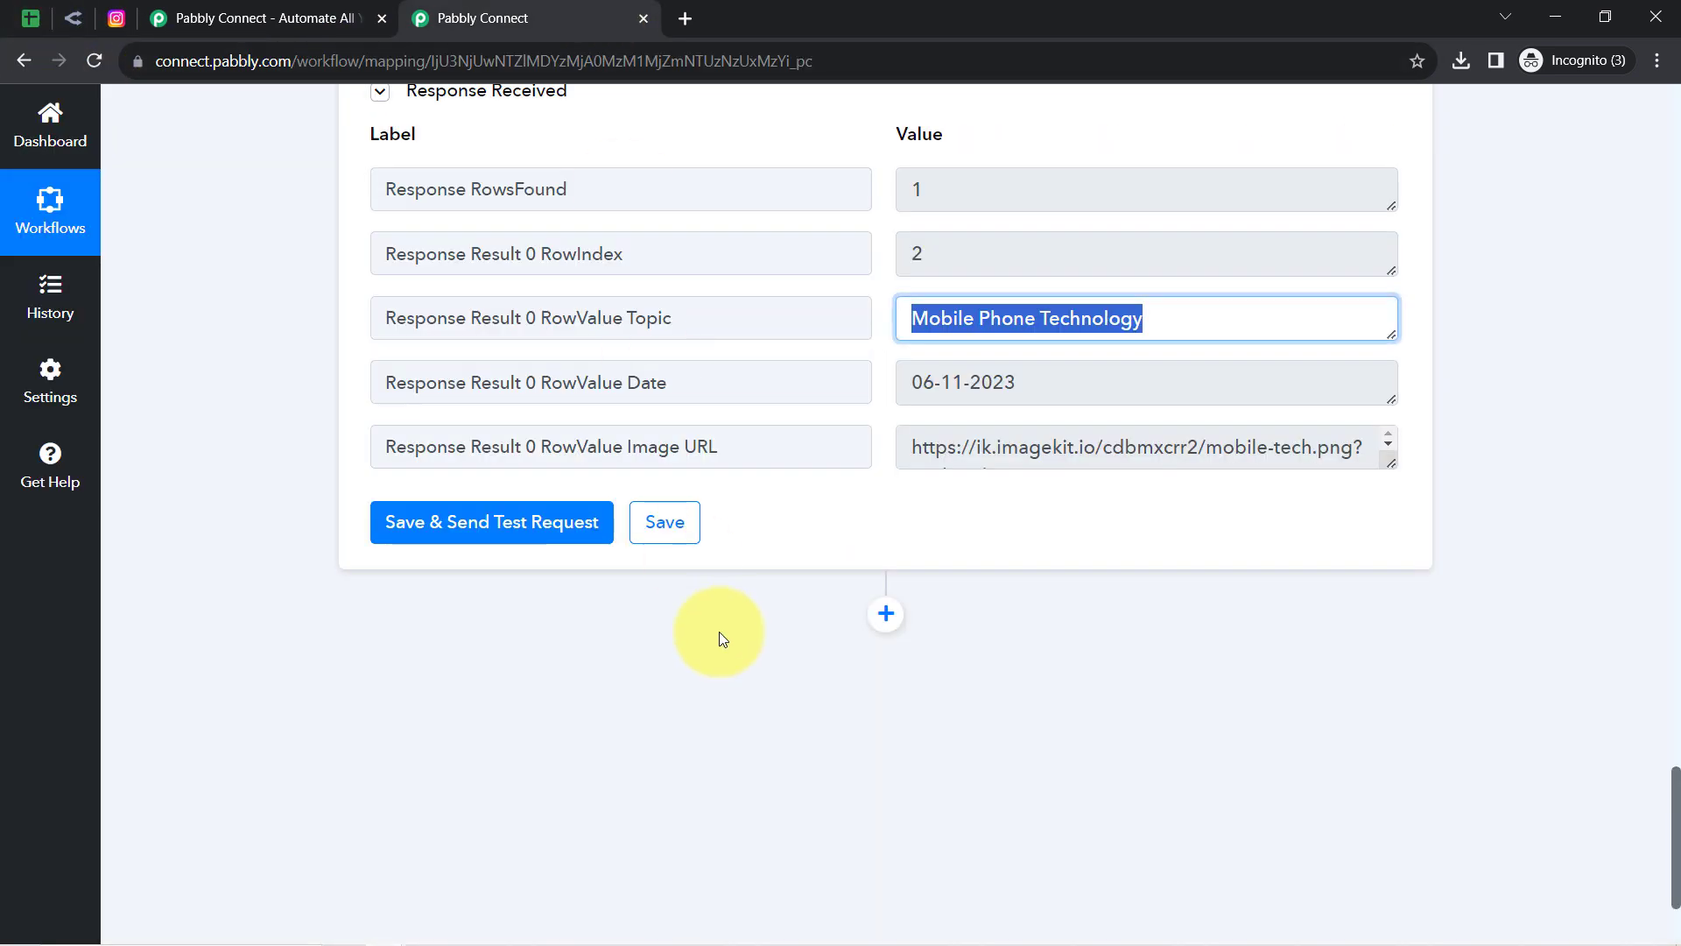
Step: Add an OpenRouter.ai action step after the lookup, with Create Chat Completions as the action event
{"action": "left_click", "coordinate": [885, 613]}
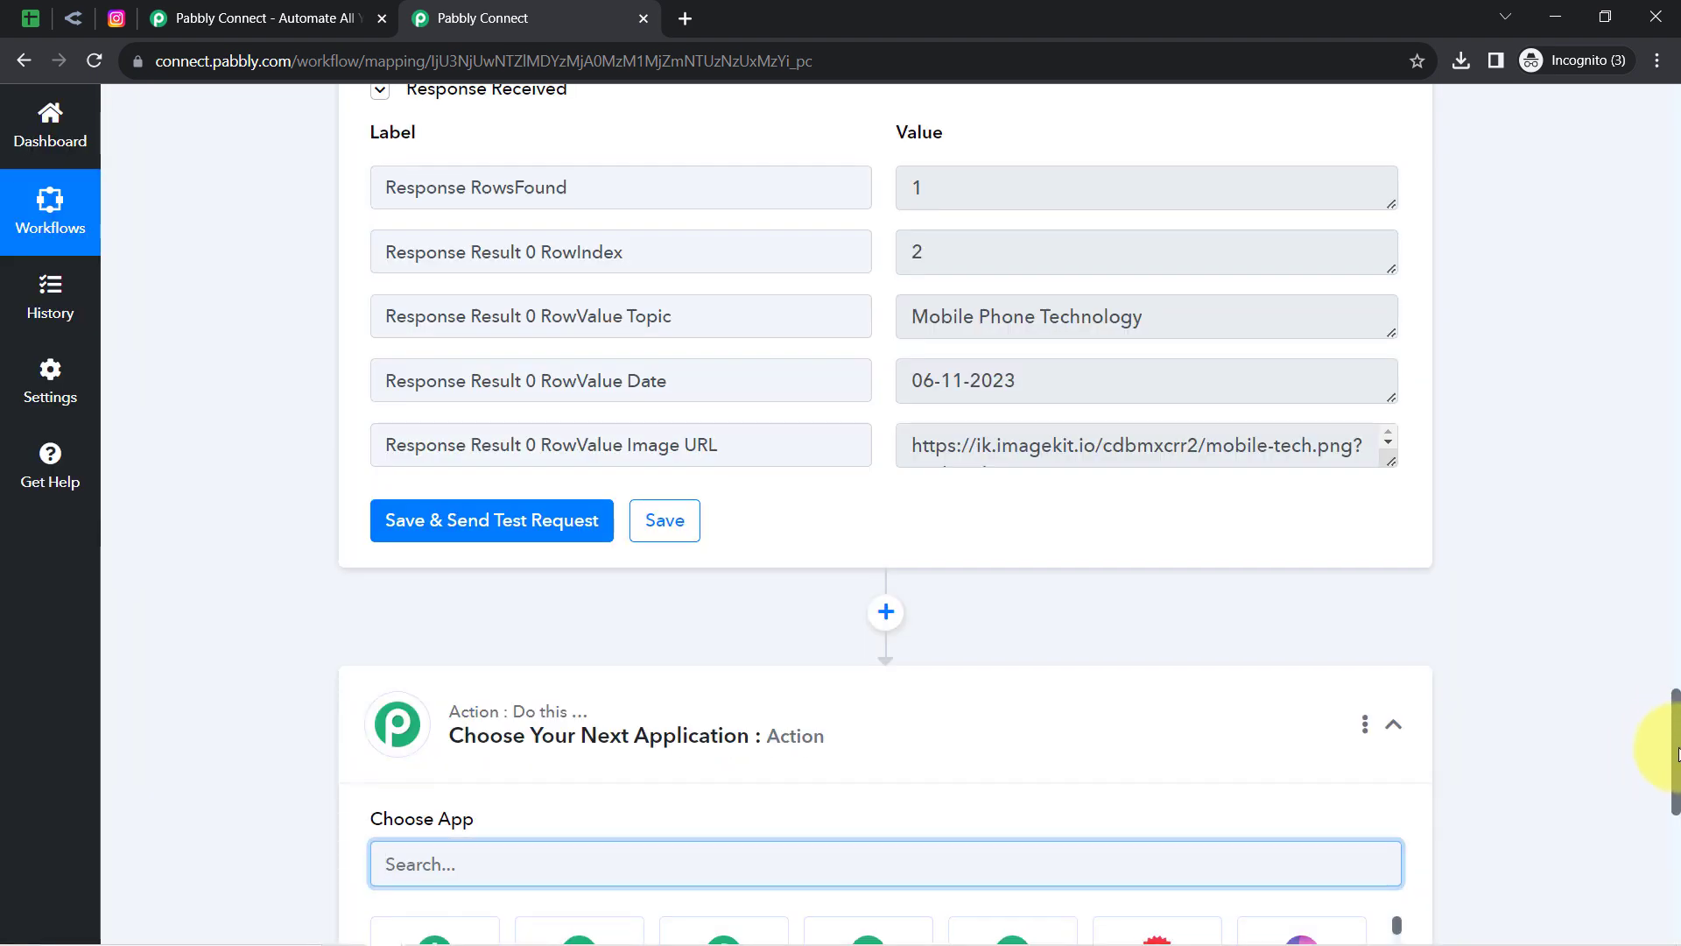
{"action": "left_click_drag", "start_coordinate": [1676, 753], "coordinate": [1674, 810]}
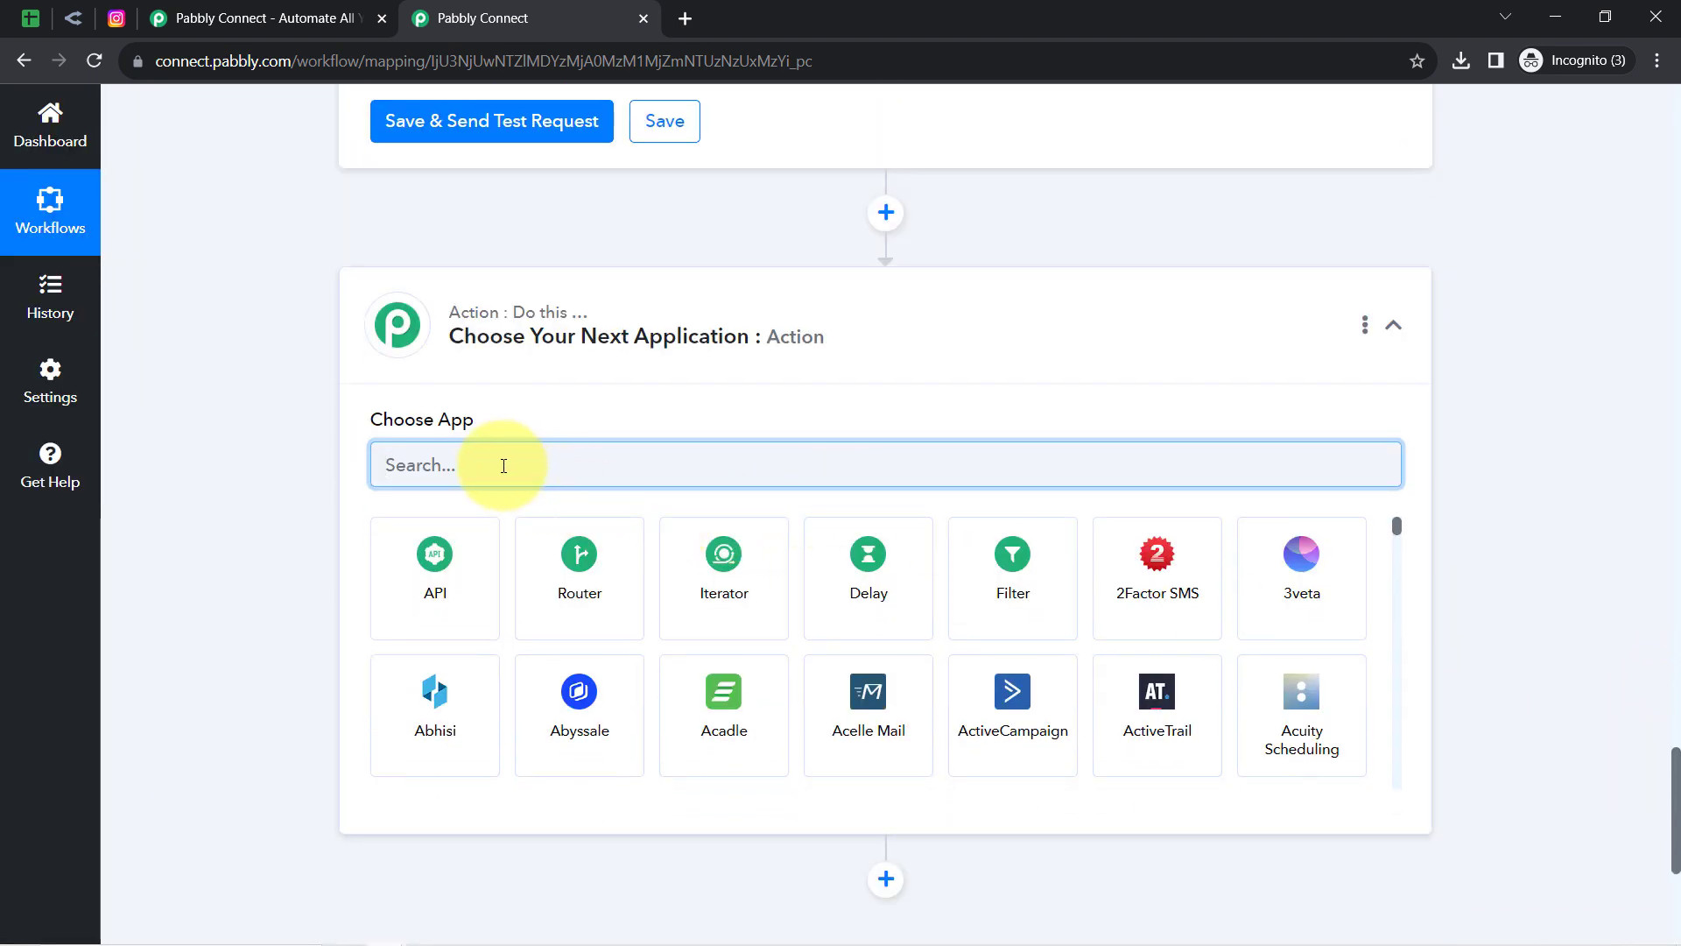
{"action": "type", "text": "open"}
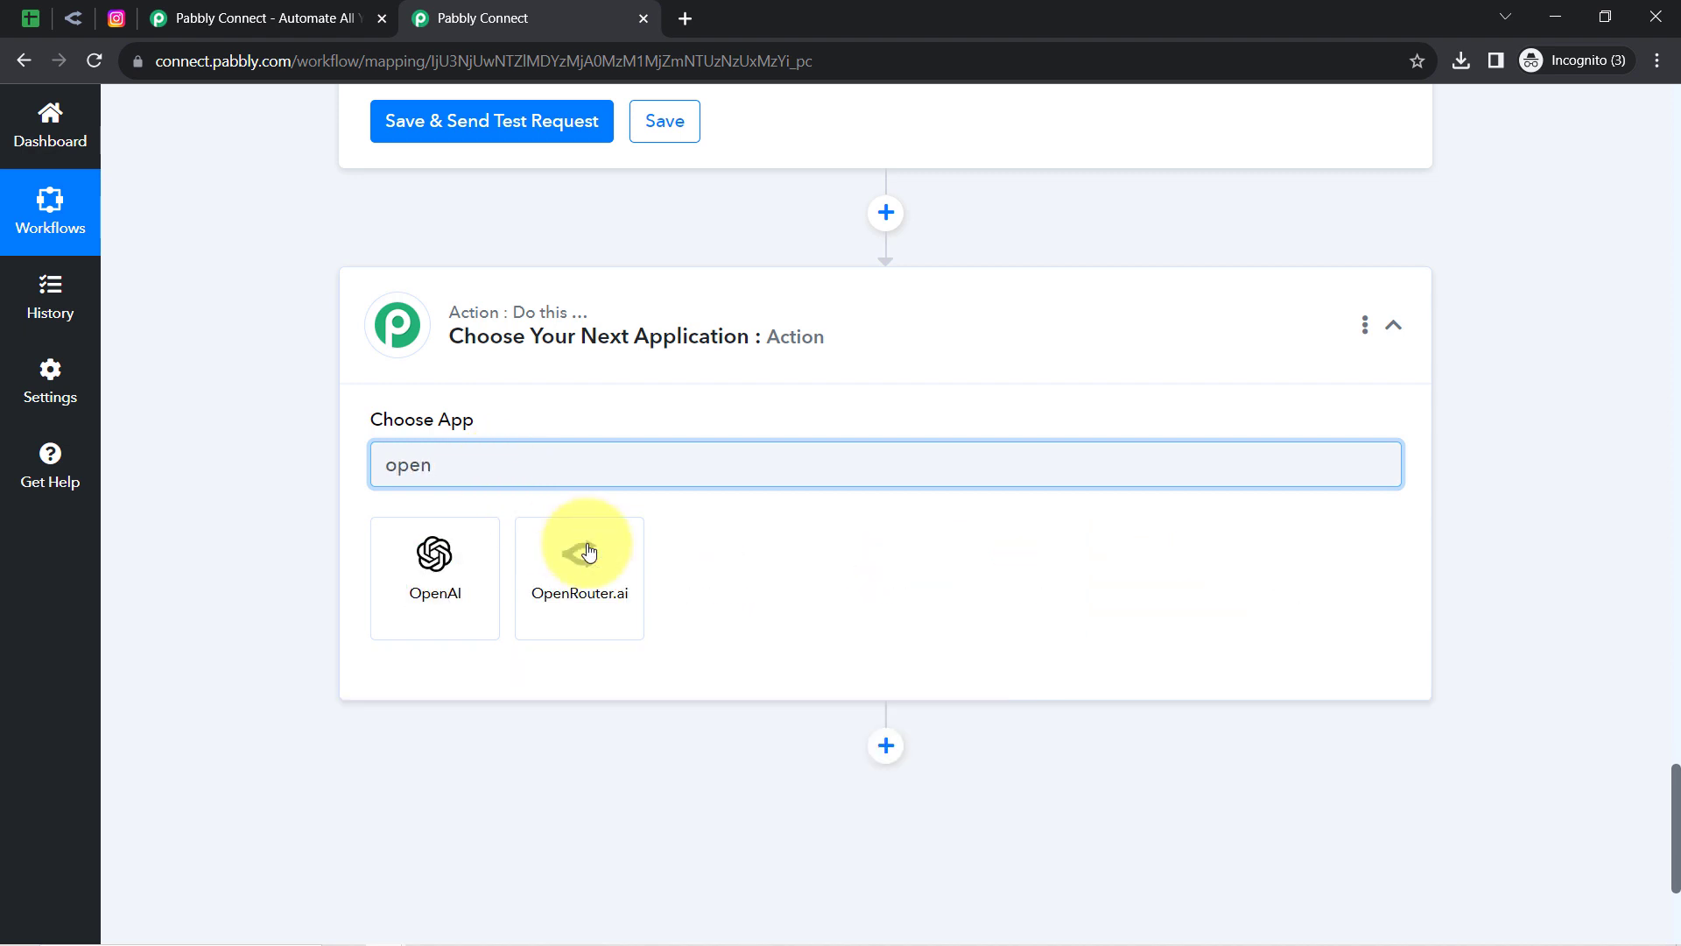
{"action": "left_click", "coordinate": [611, 576]}
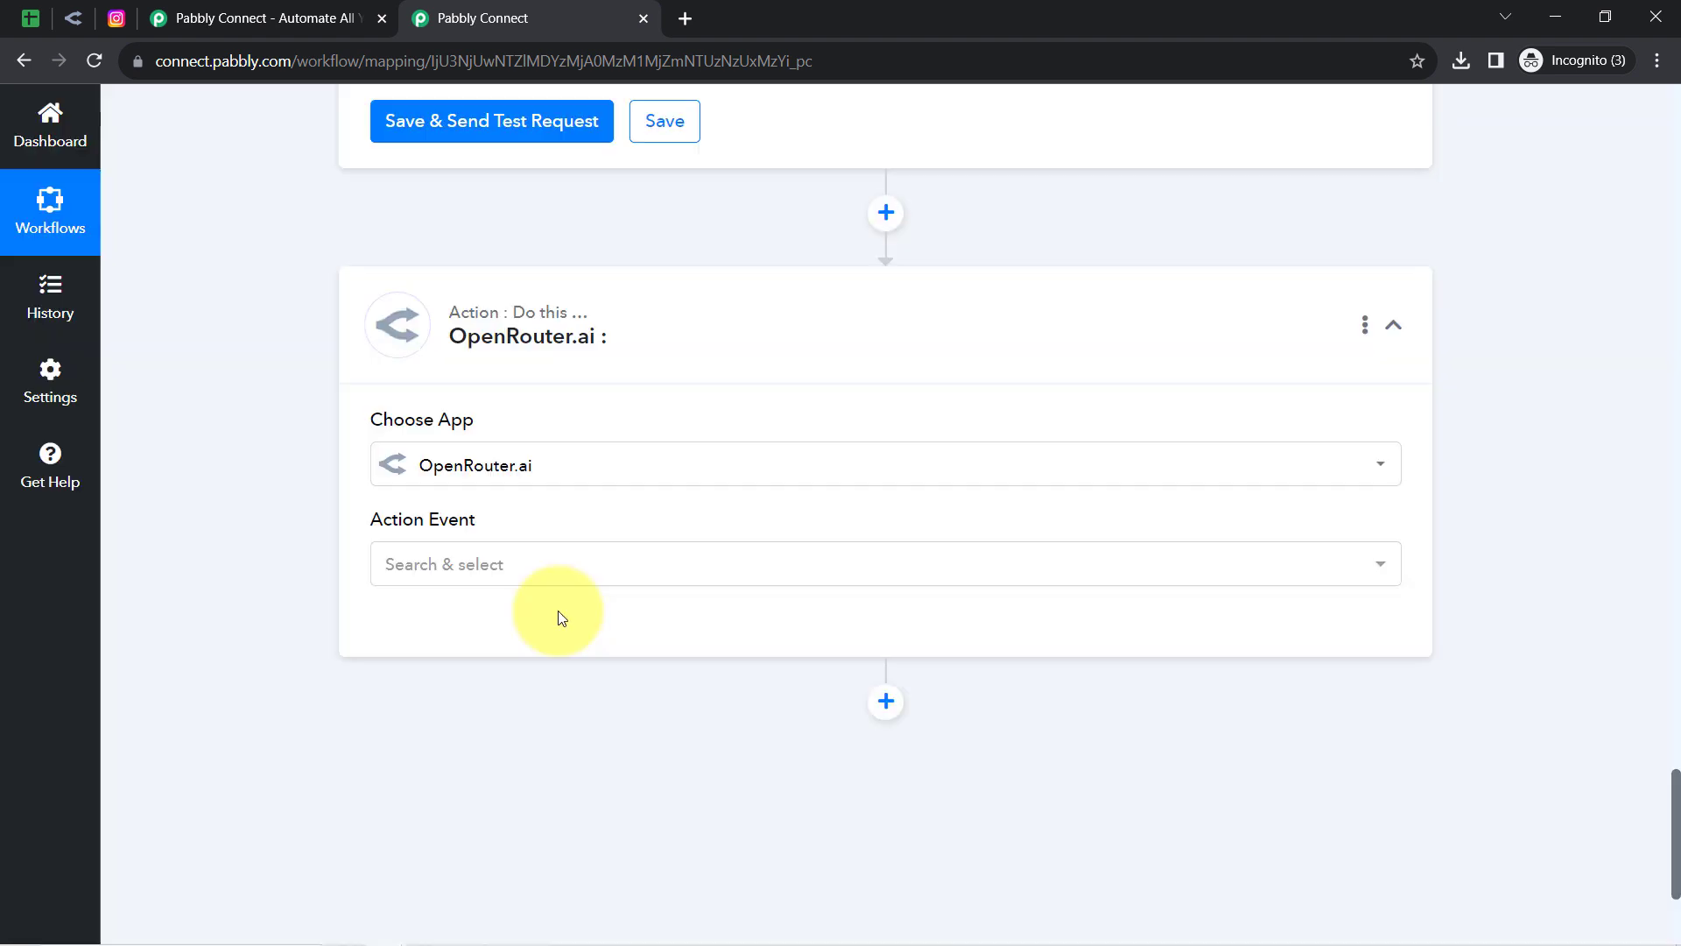
{"action": "left_click", "coordinate": [383, 581]}
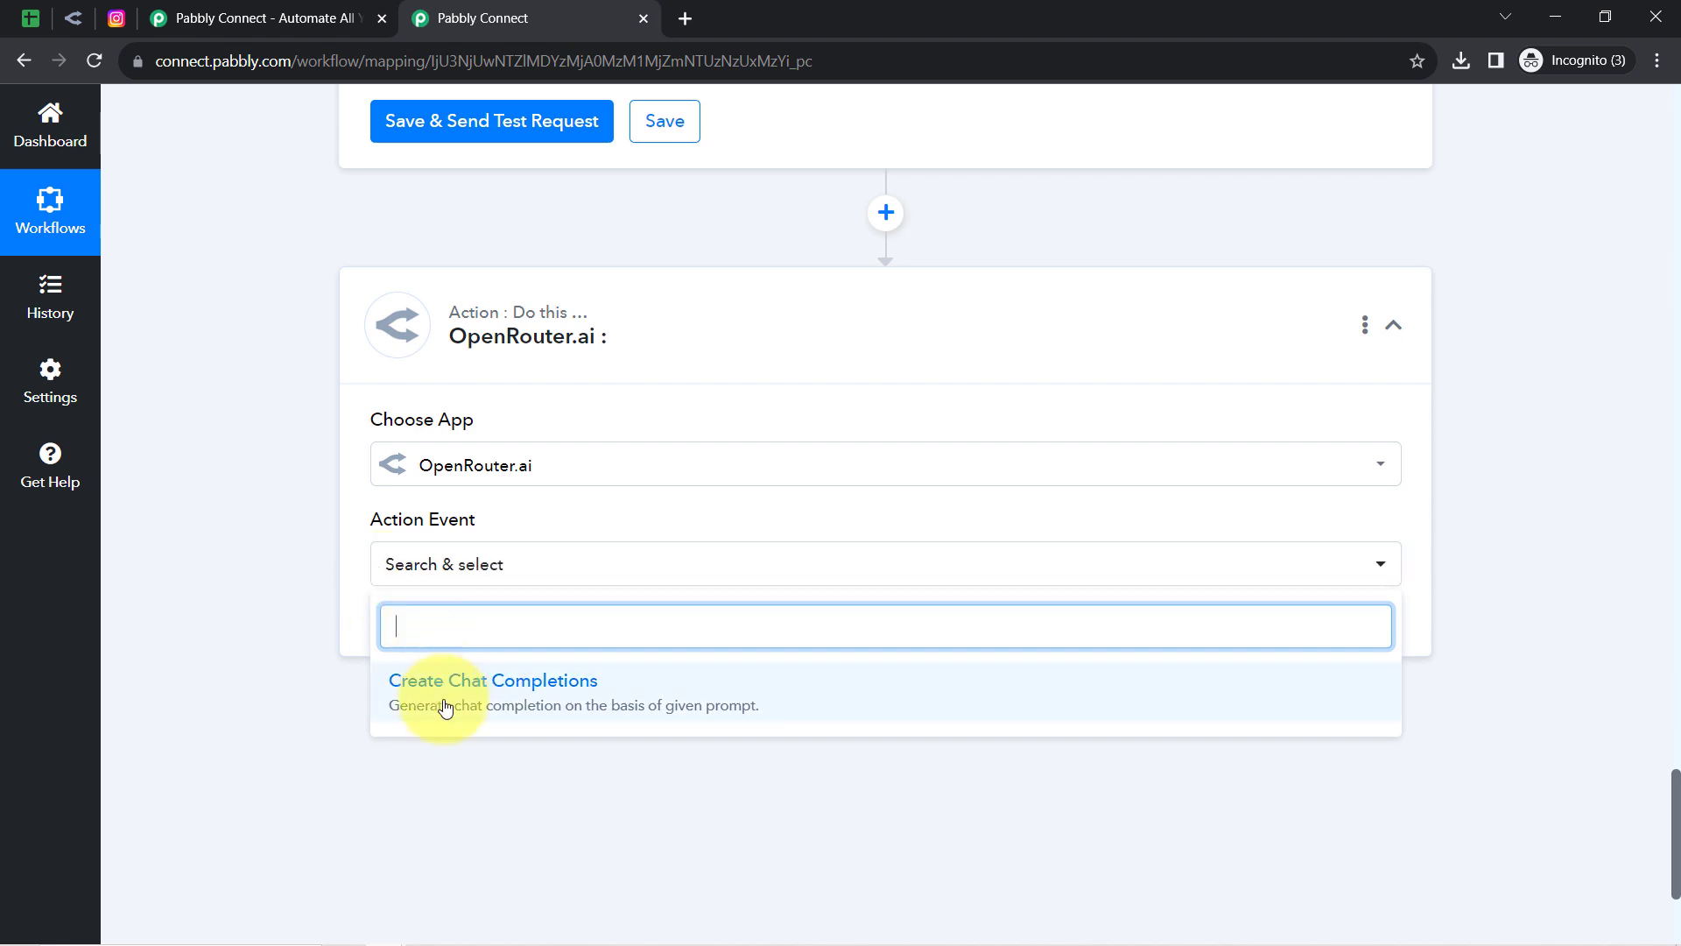
{"action": "left_click", "coordinate": [558, 694]}
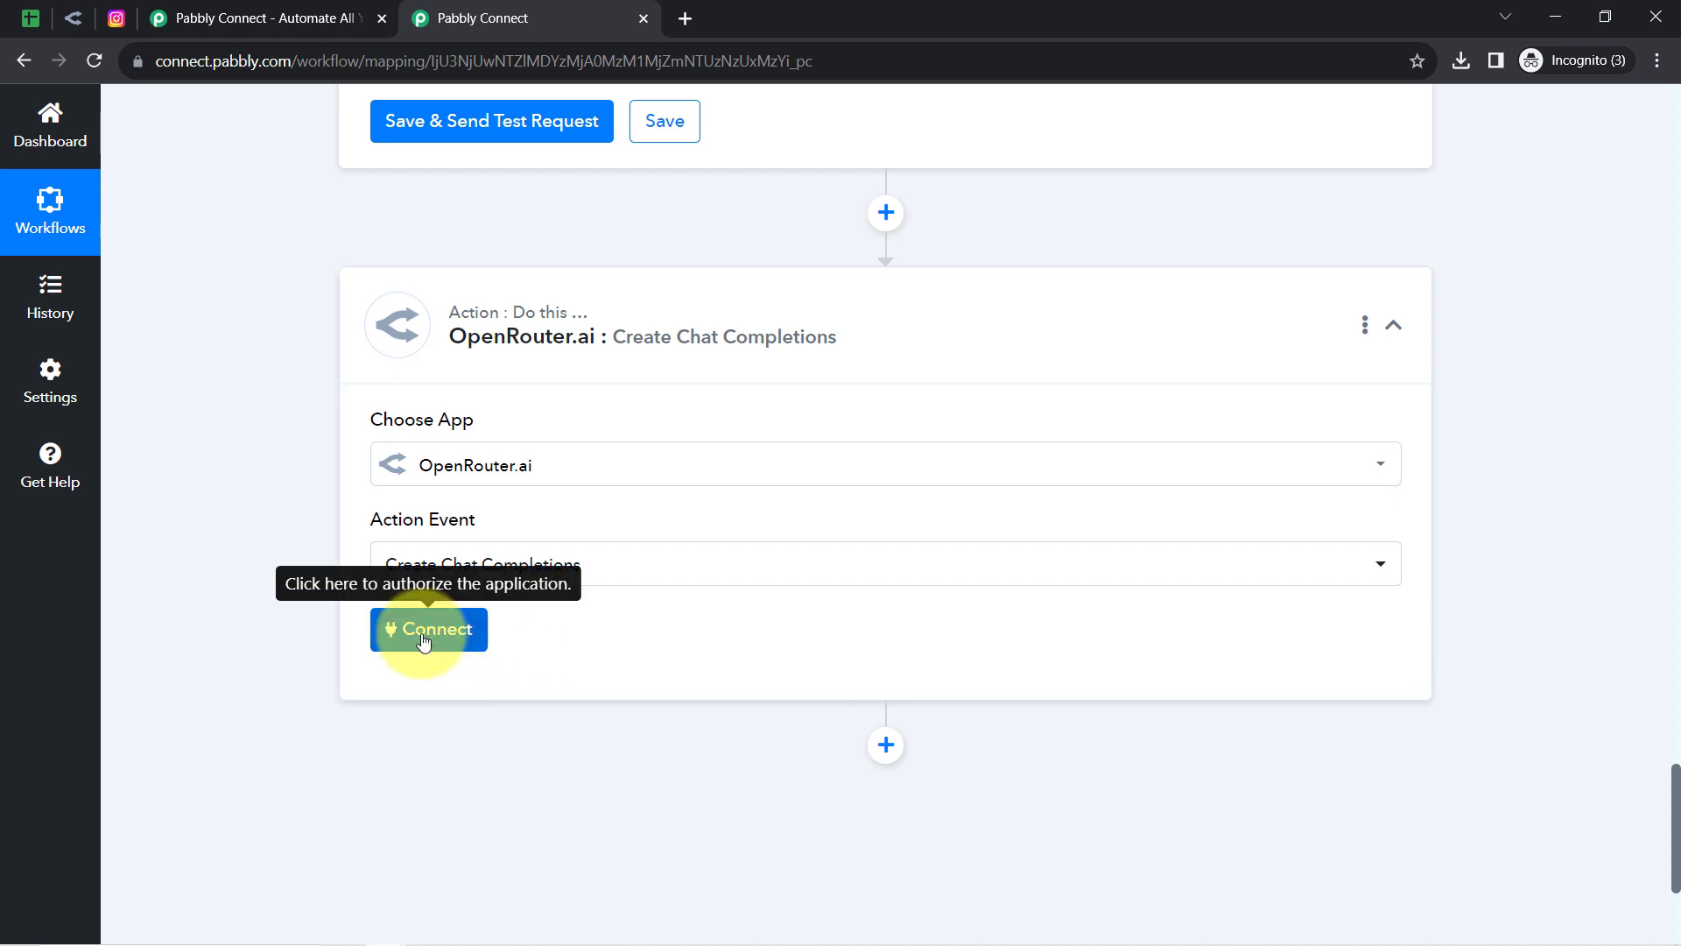
Step: Start adding a new connection for the OpenRouter.ai action and highlight the API key instructions
{"action": "left_click", "coordinate": [423, 641]}
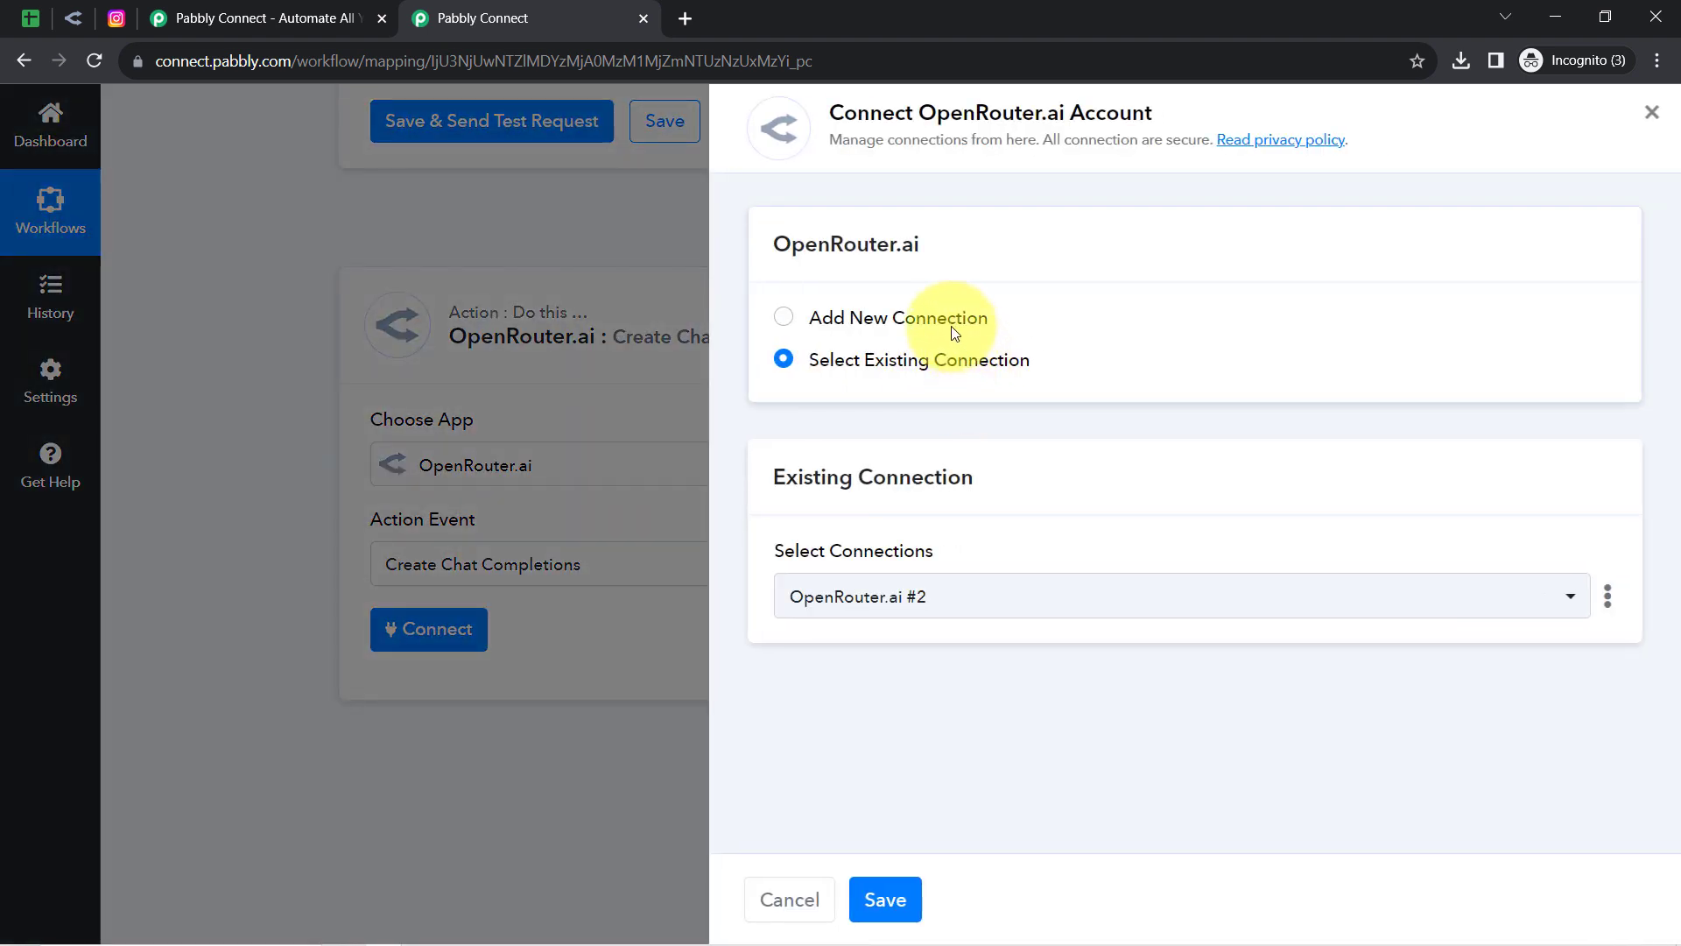
{"action": "left_click", "coordinate": [935, 316]}
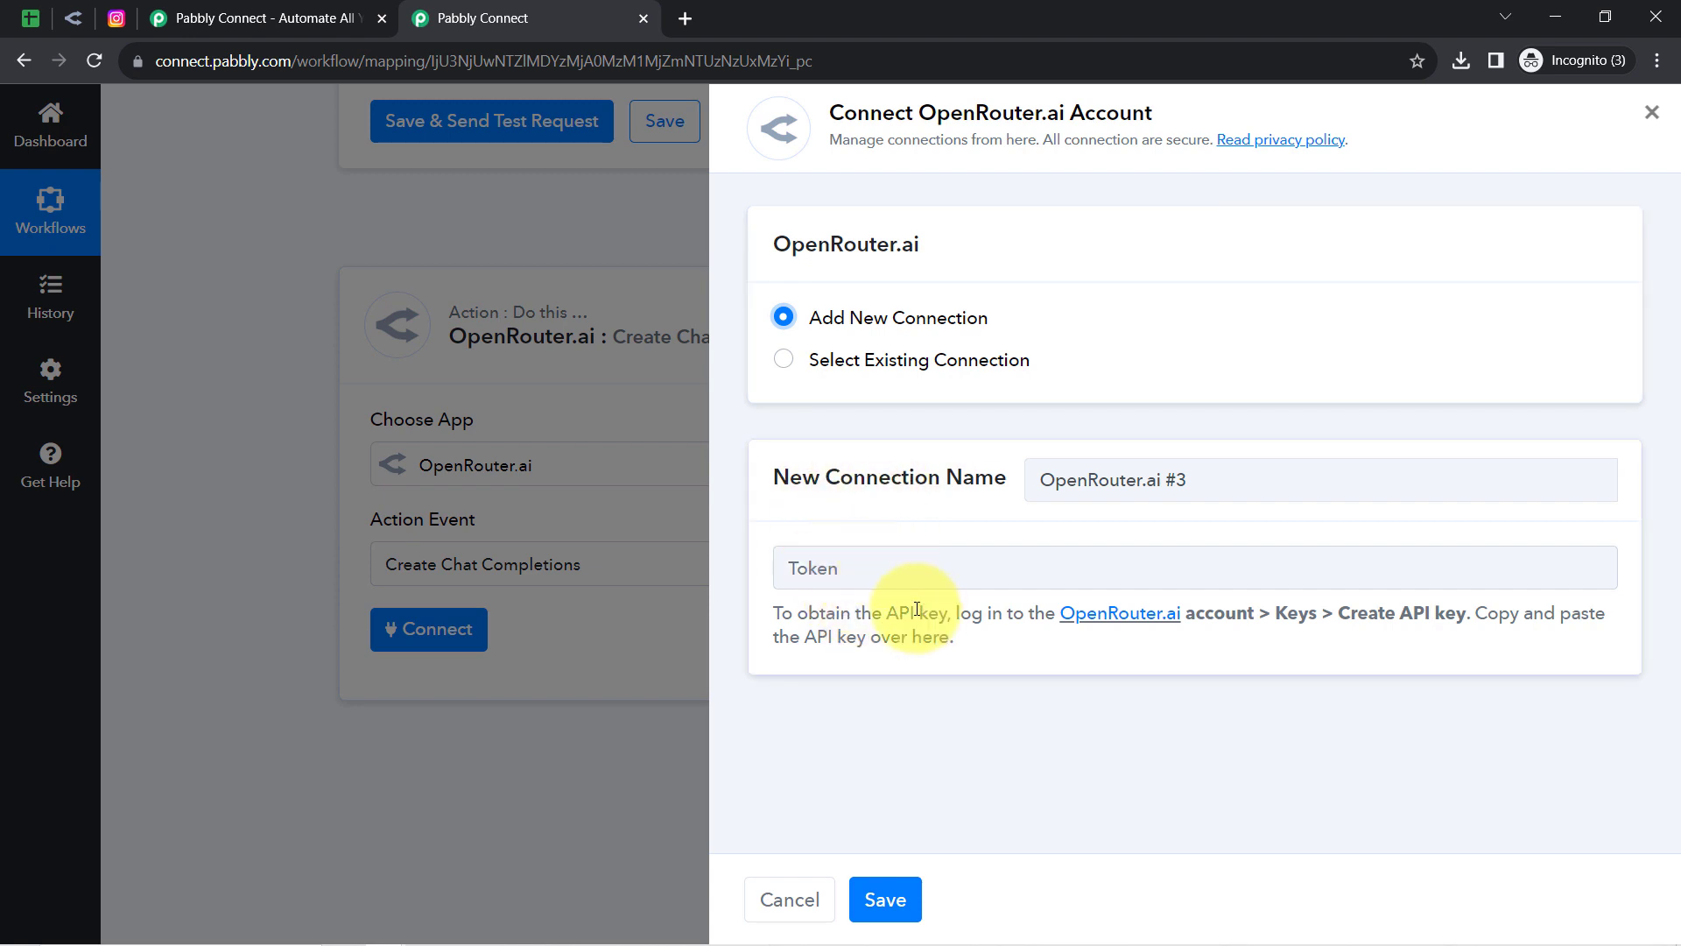
{"action": "double_click", "coordinate": [1217, 616]}
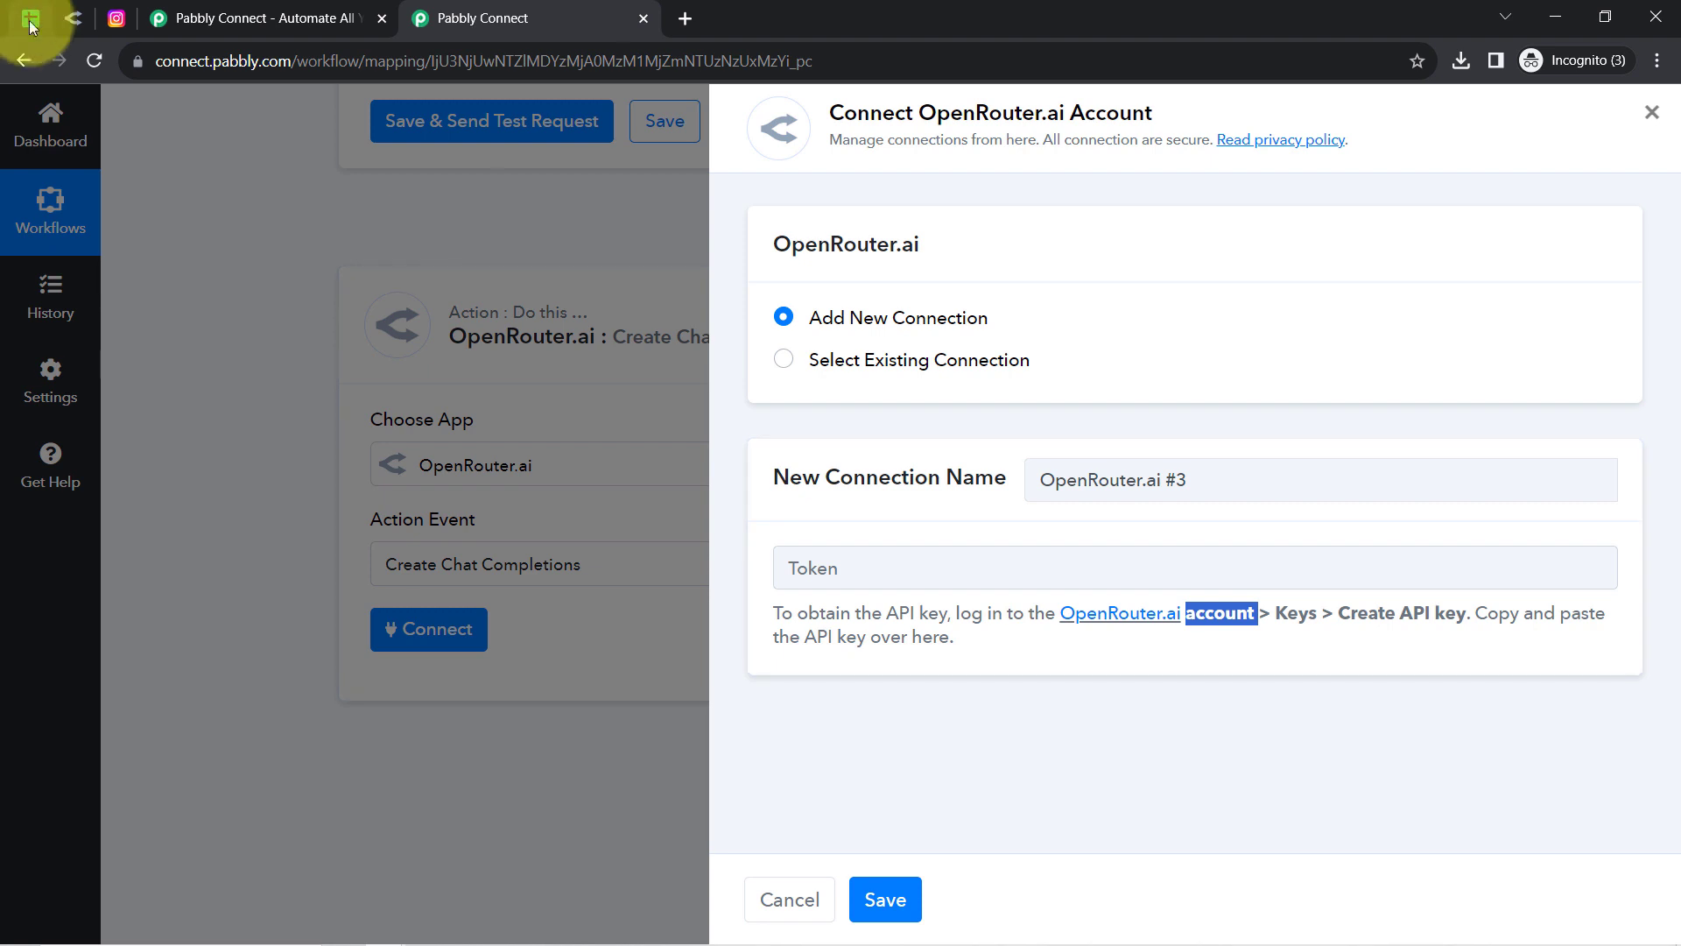
Step: On the OpenRouter website, create an API key named "Connection with Pabbly Connect" with no credit limit and copy the key
{"action": "left_click", "coordinate": [68, 20]}
{"action": "left_click", "coordinate": [1384, 138]}
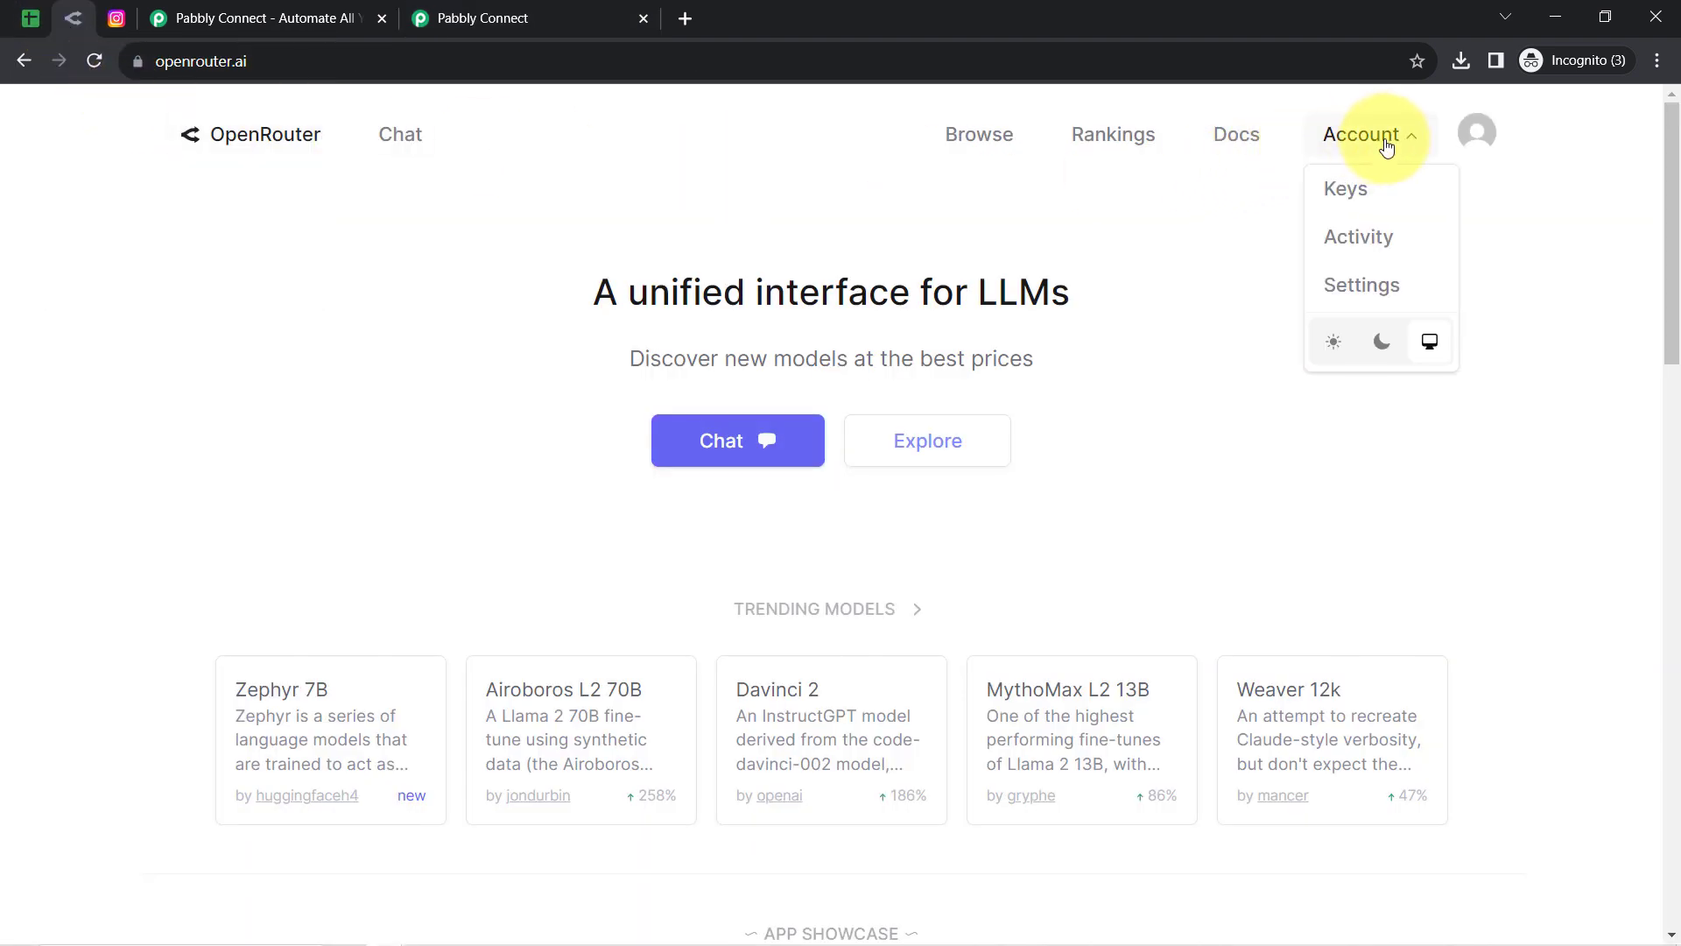
{"action": "left_click", "coordinate": [1347, 192]}
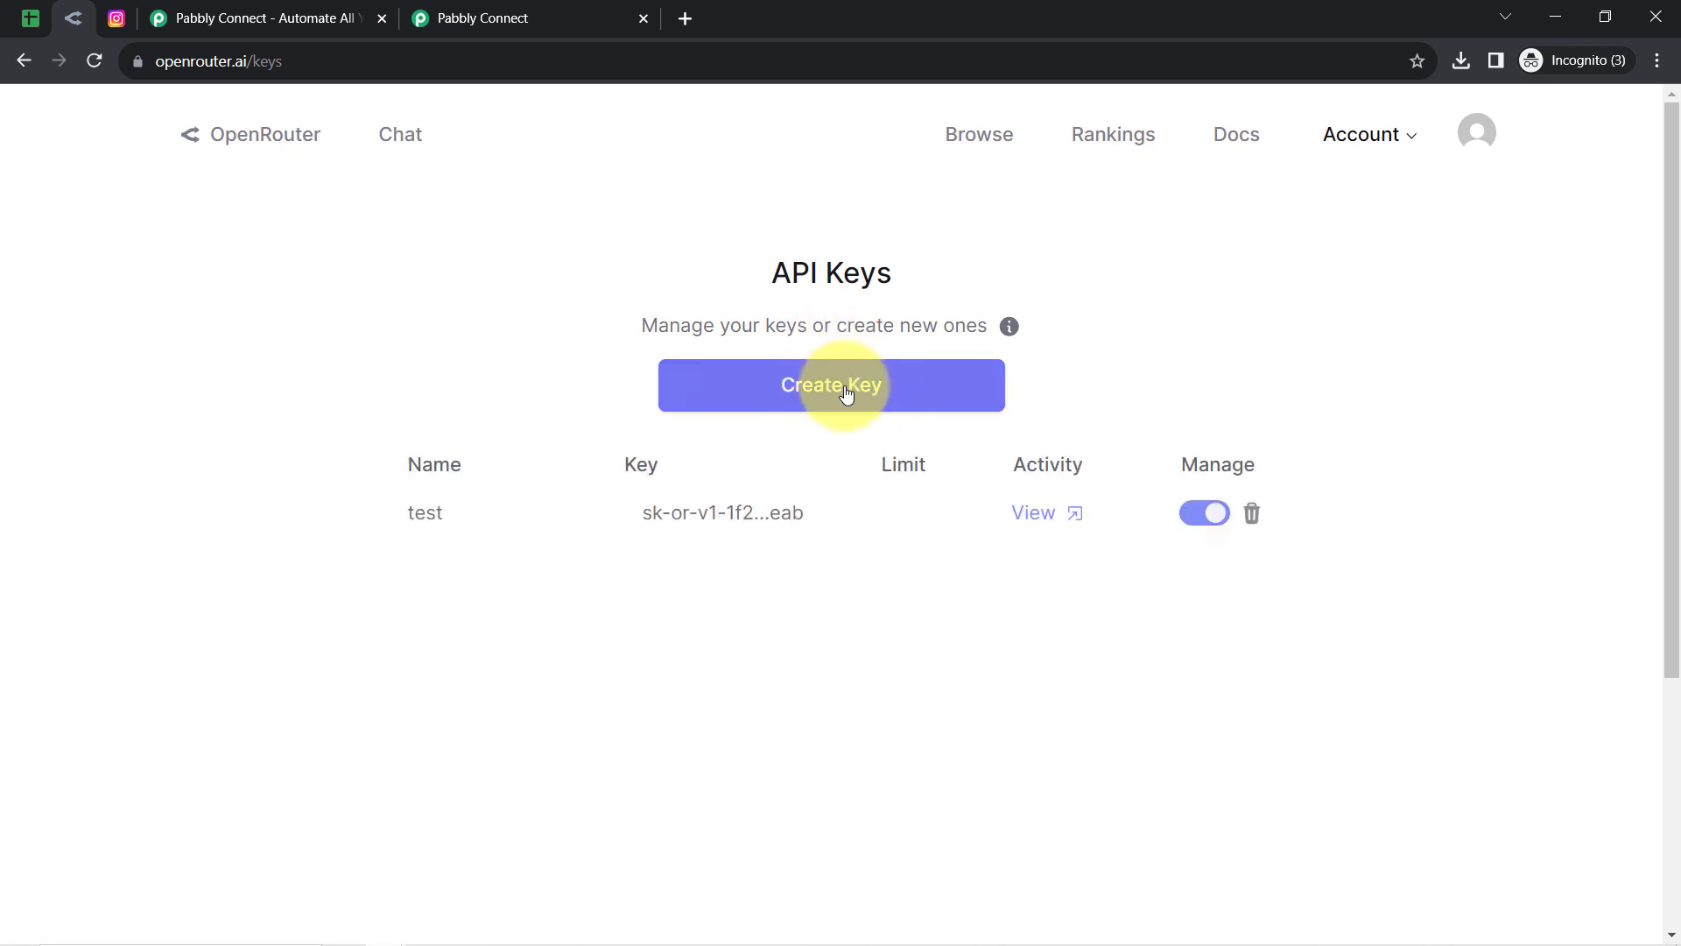
{"action": "left_click", "coordinate": [846, 395]}
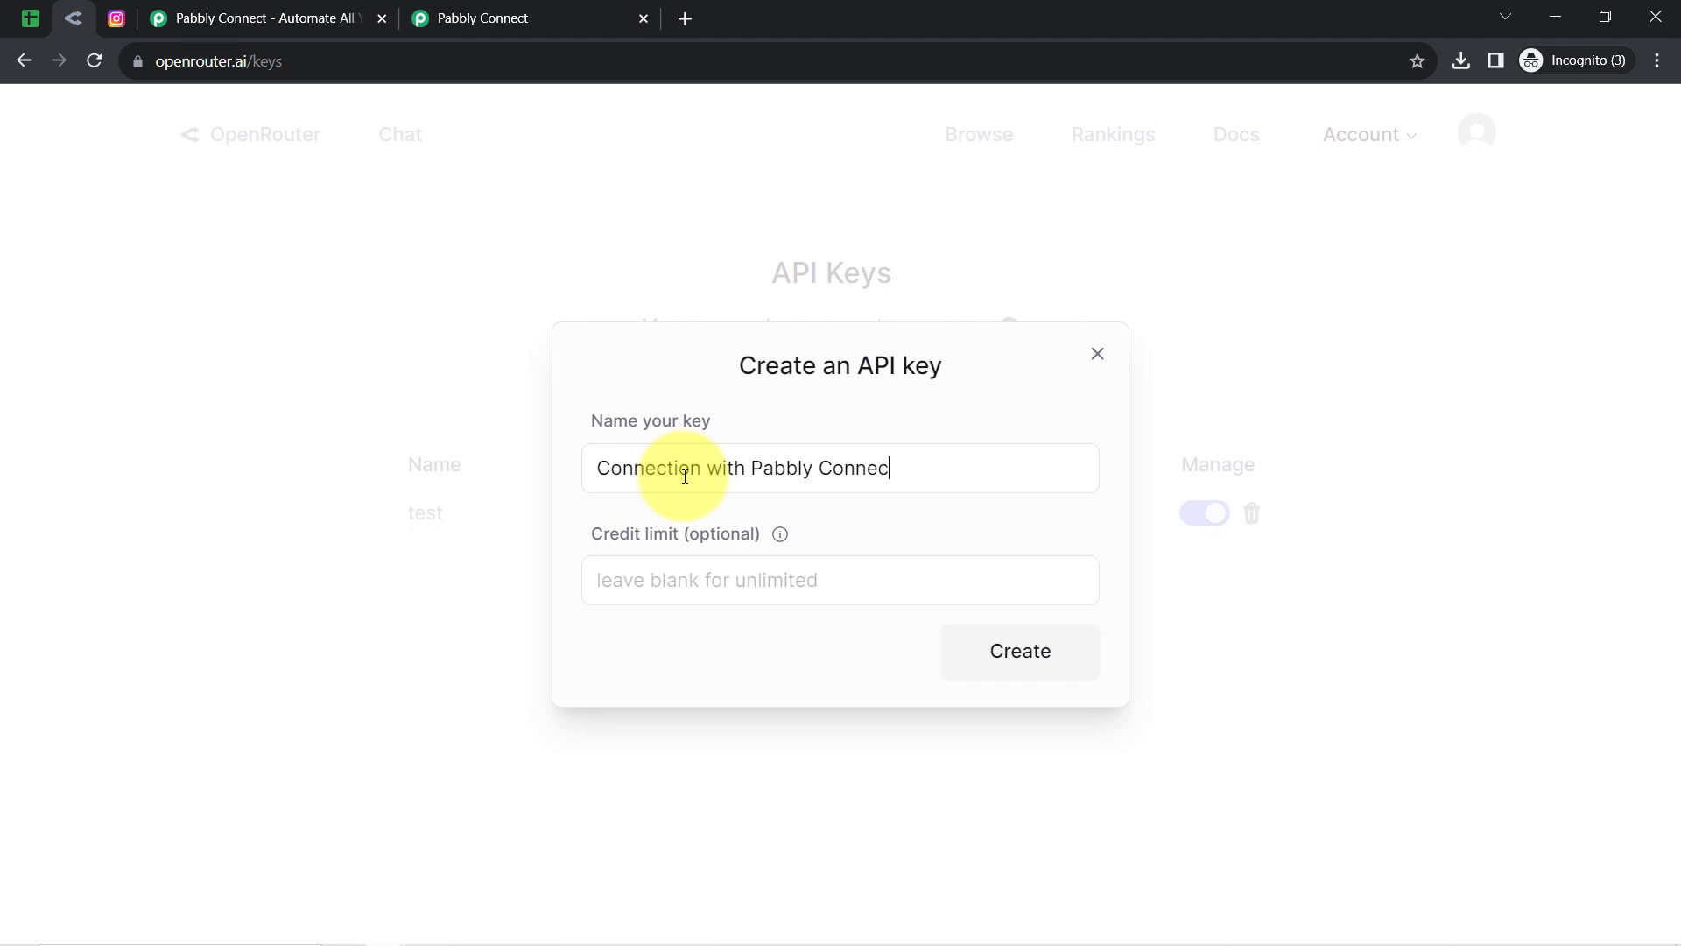
{"action": "type", "text": "t"}
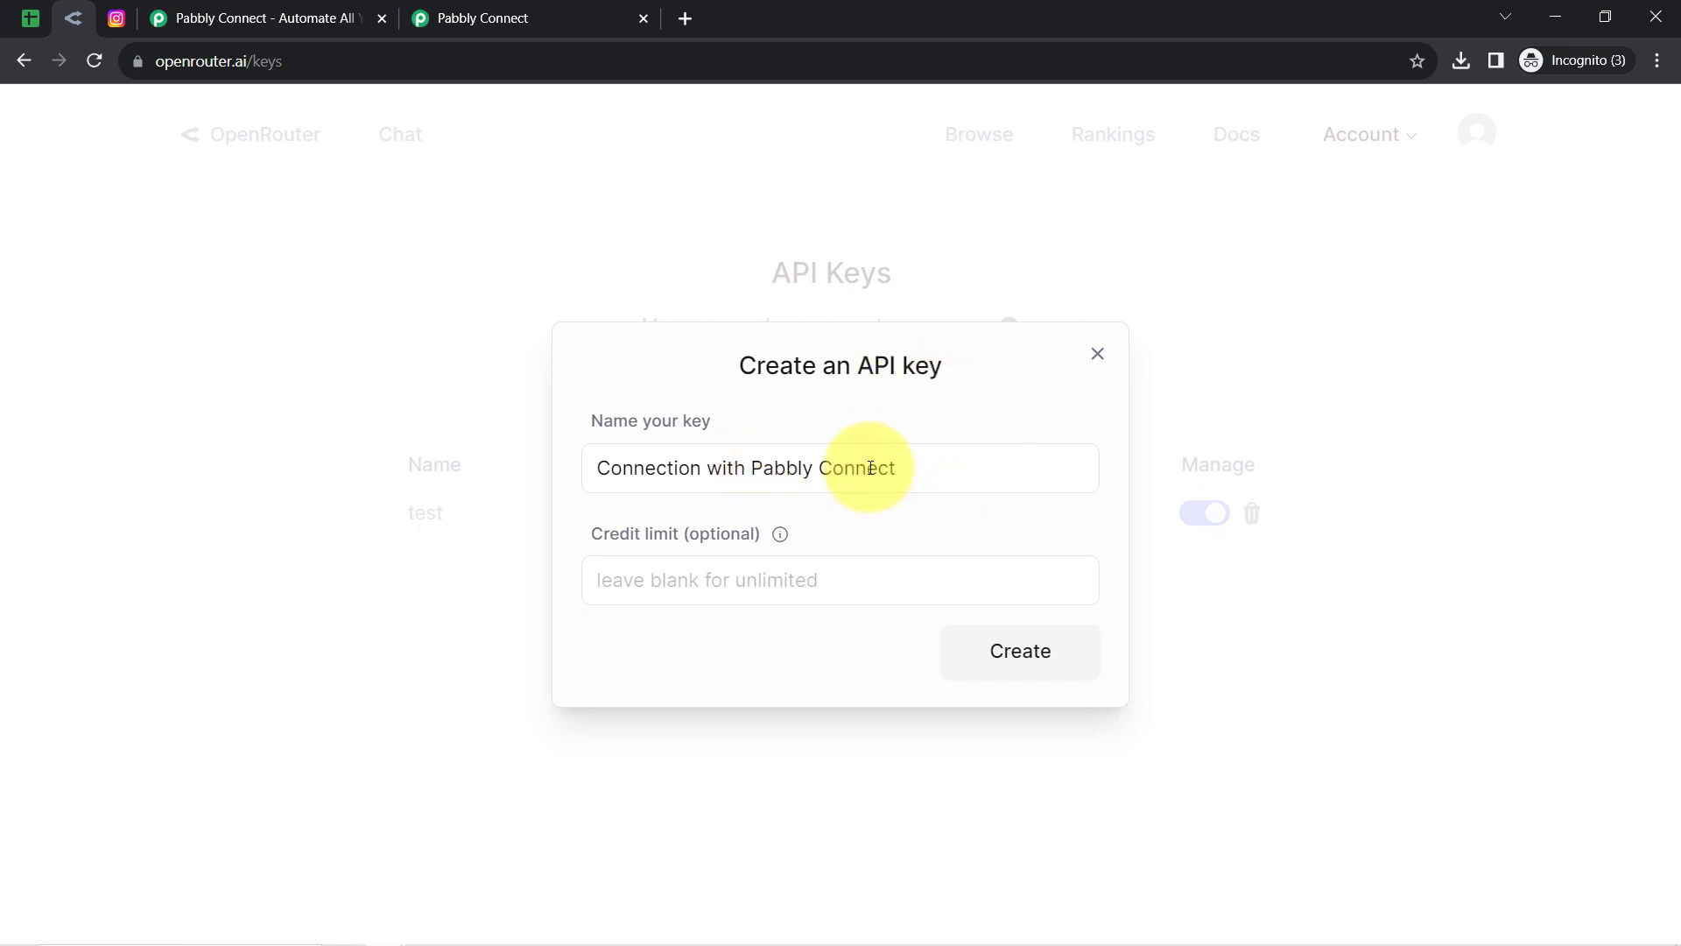
{"action": "key", "text": "Return"}
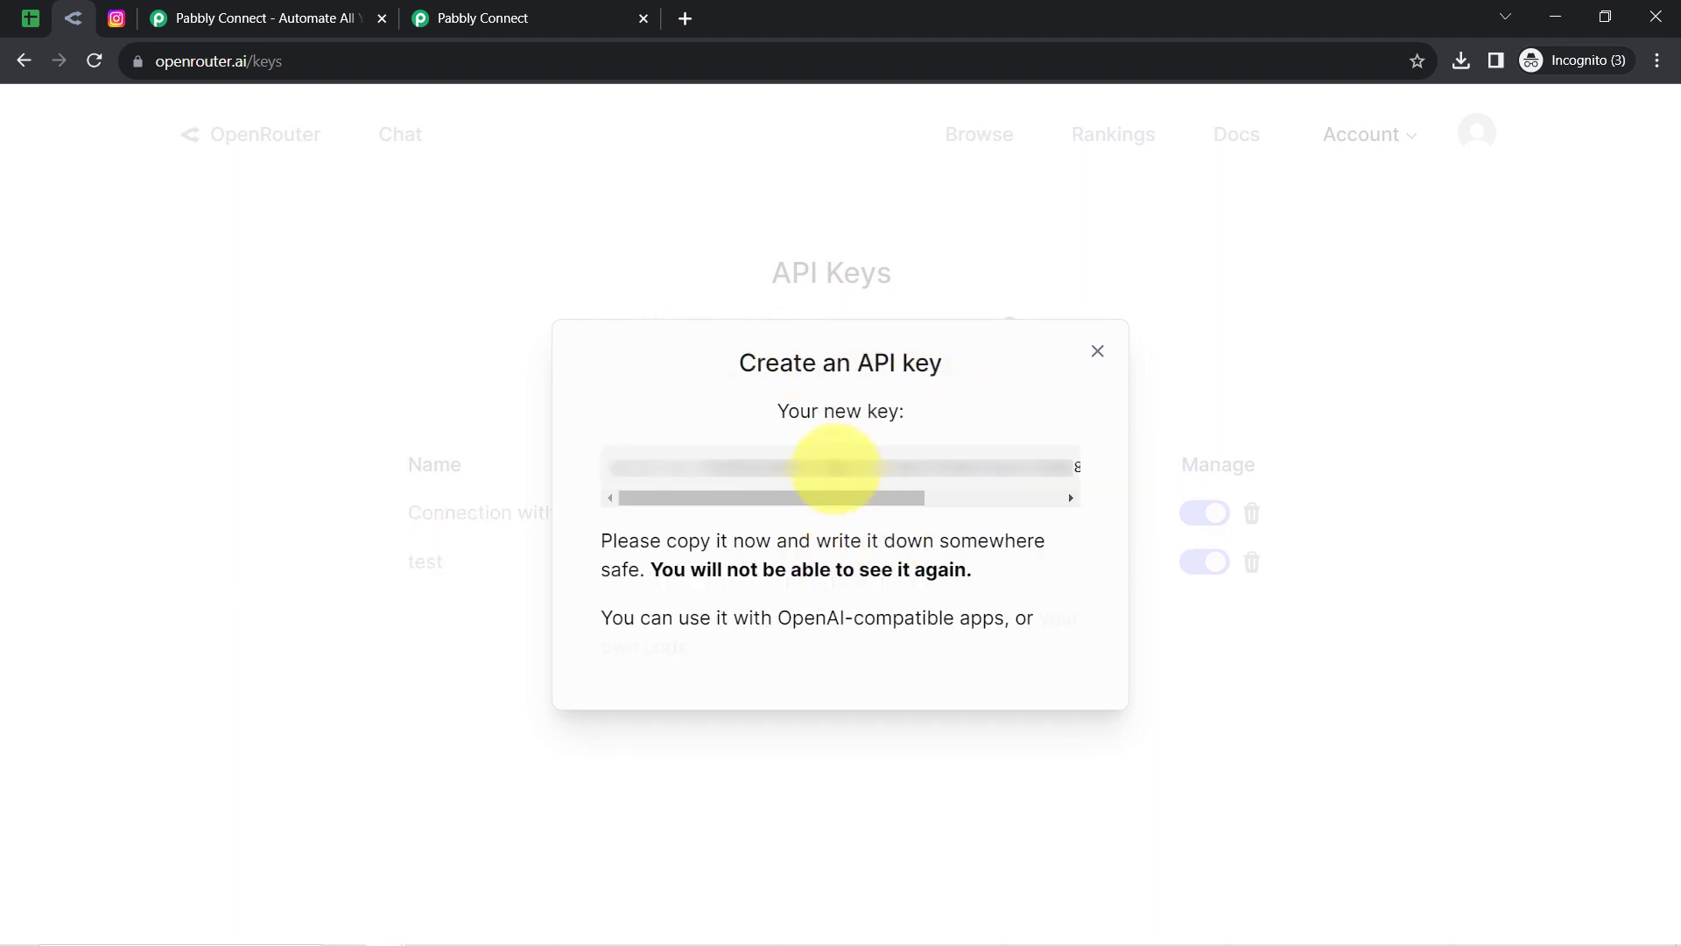
{"action": "triple_click", "coordinate": [836, 469]}
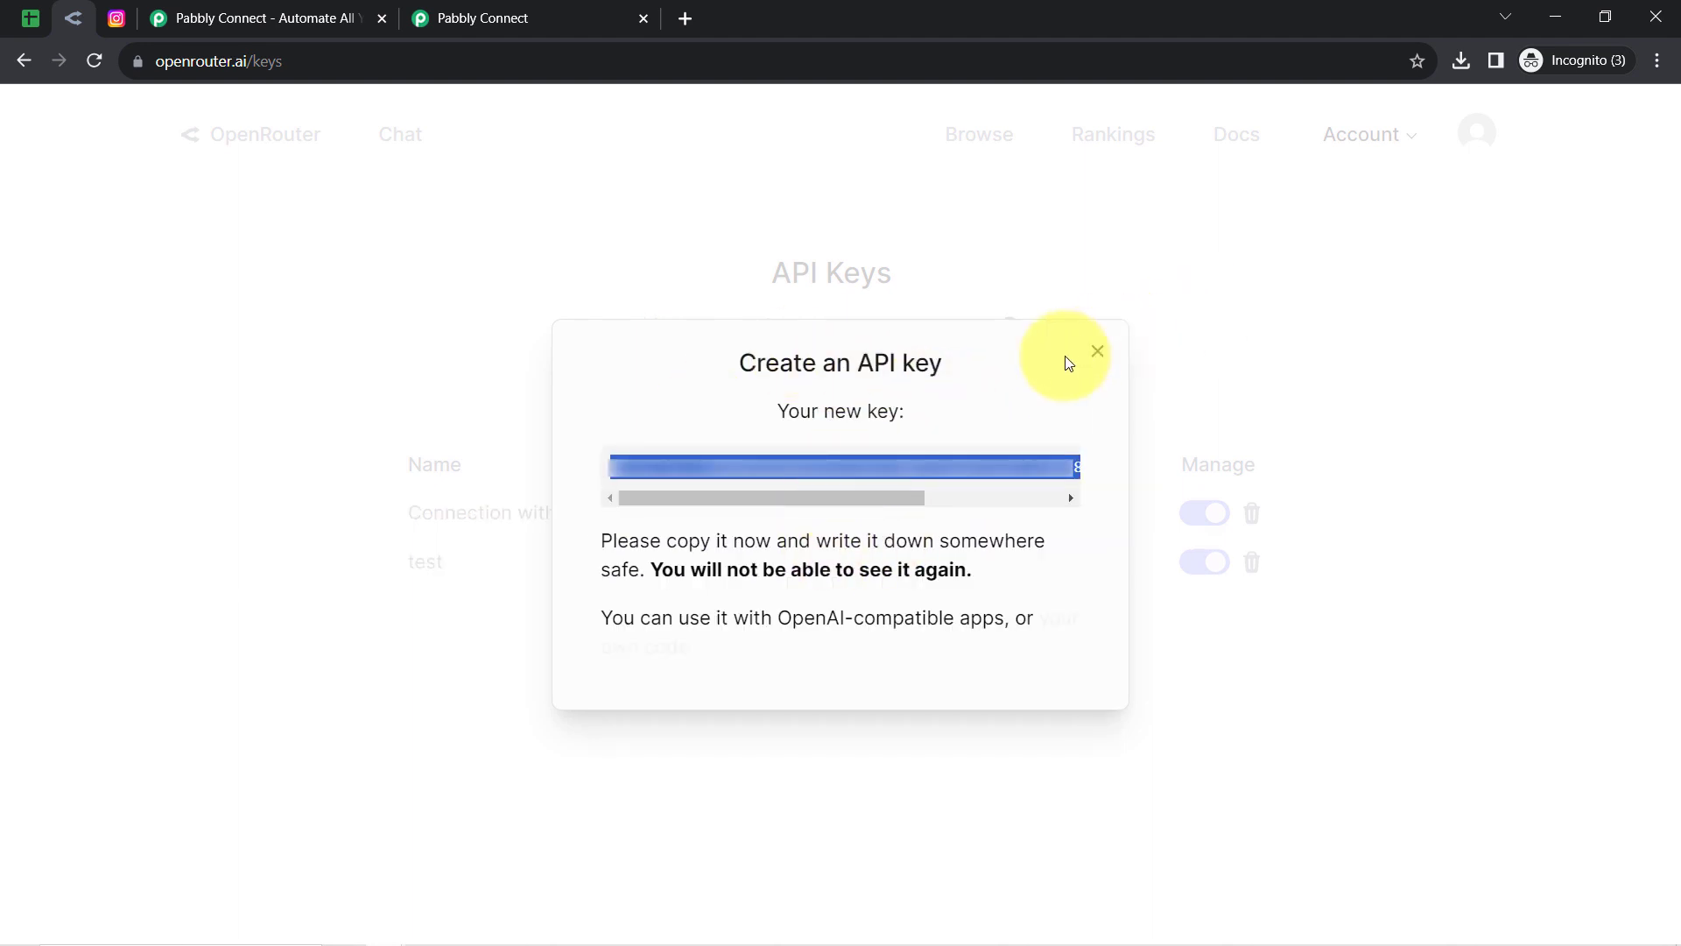
{"action": "left_click", "coordinate": [1097, 352]}
Step: Back in the workflow, paste the copied API key as the new OpenRouter.ai connection's token and save the connection
{"action": "left_click", "coordinate": [473, 18]}
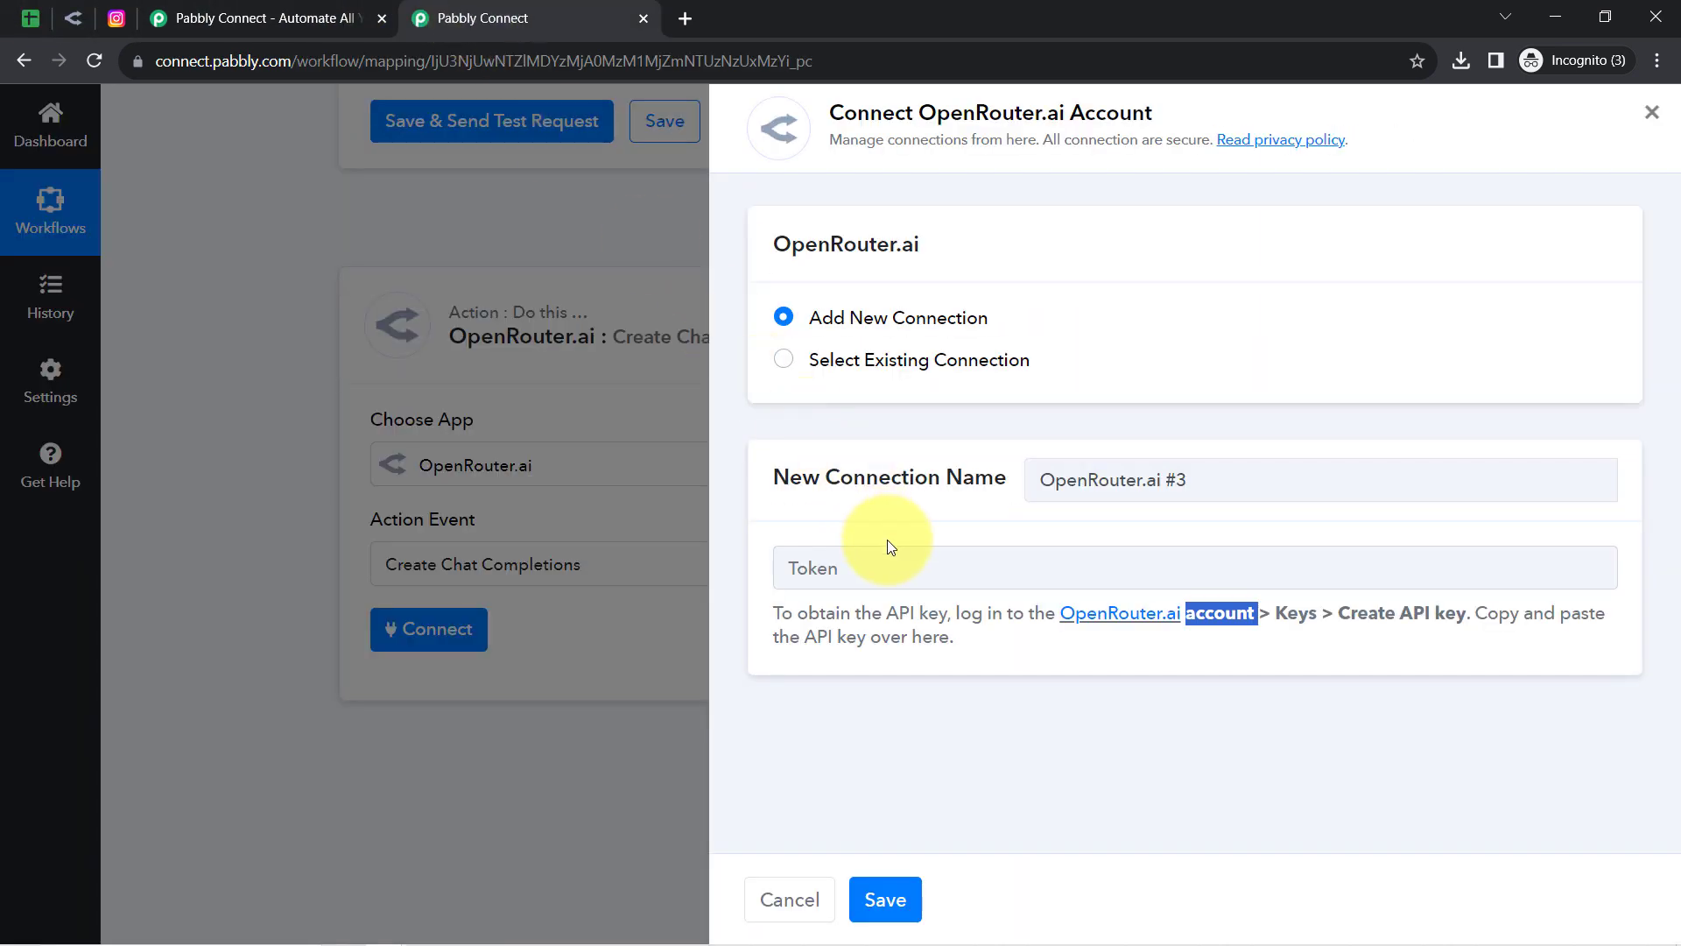
{"action": "left_click", "coordinate": [862, 565]}
{"action": "key", "text": "ctrl+v"}
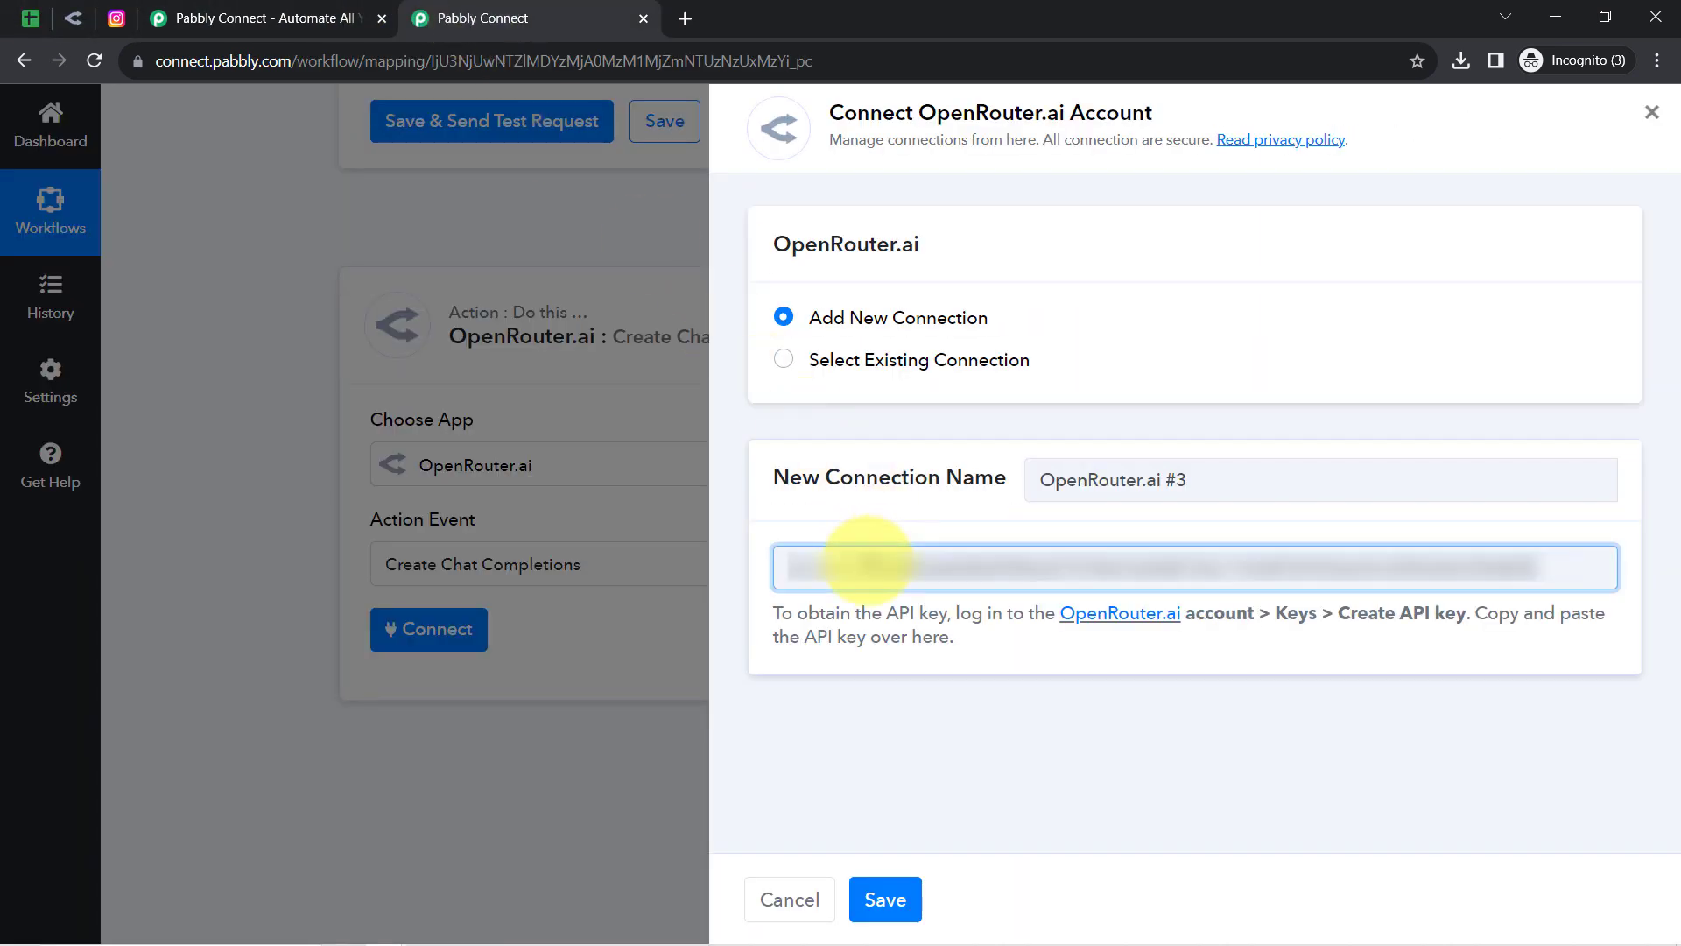
{"action": "left_click", "coordinate": [904, 888]}
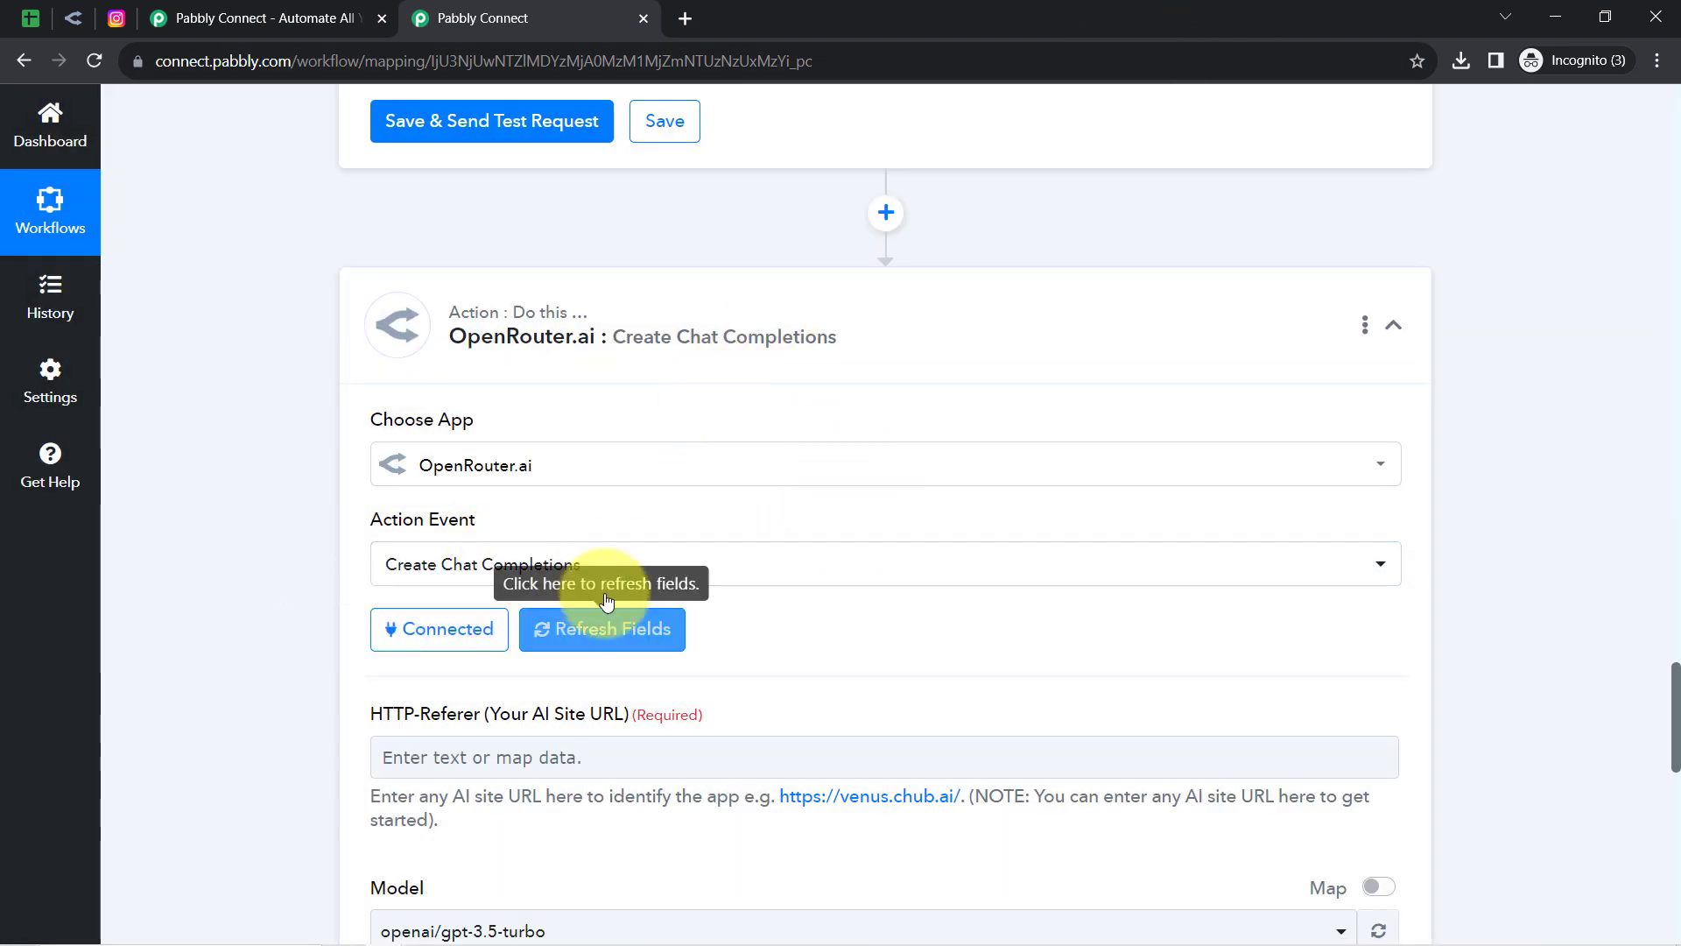
{"action": "left_click_drag", "start_coordinate": [1677, 696], "coordinate": [1674, 739]}
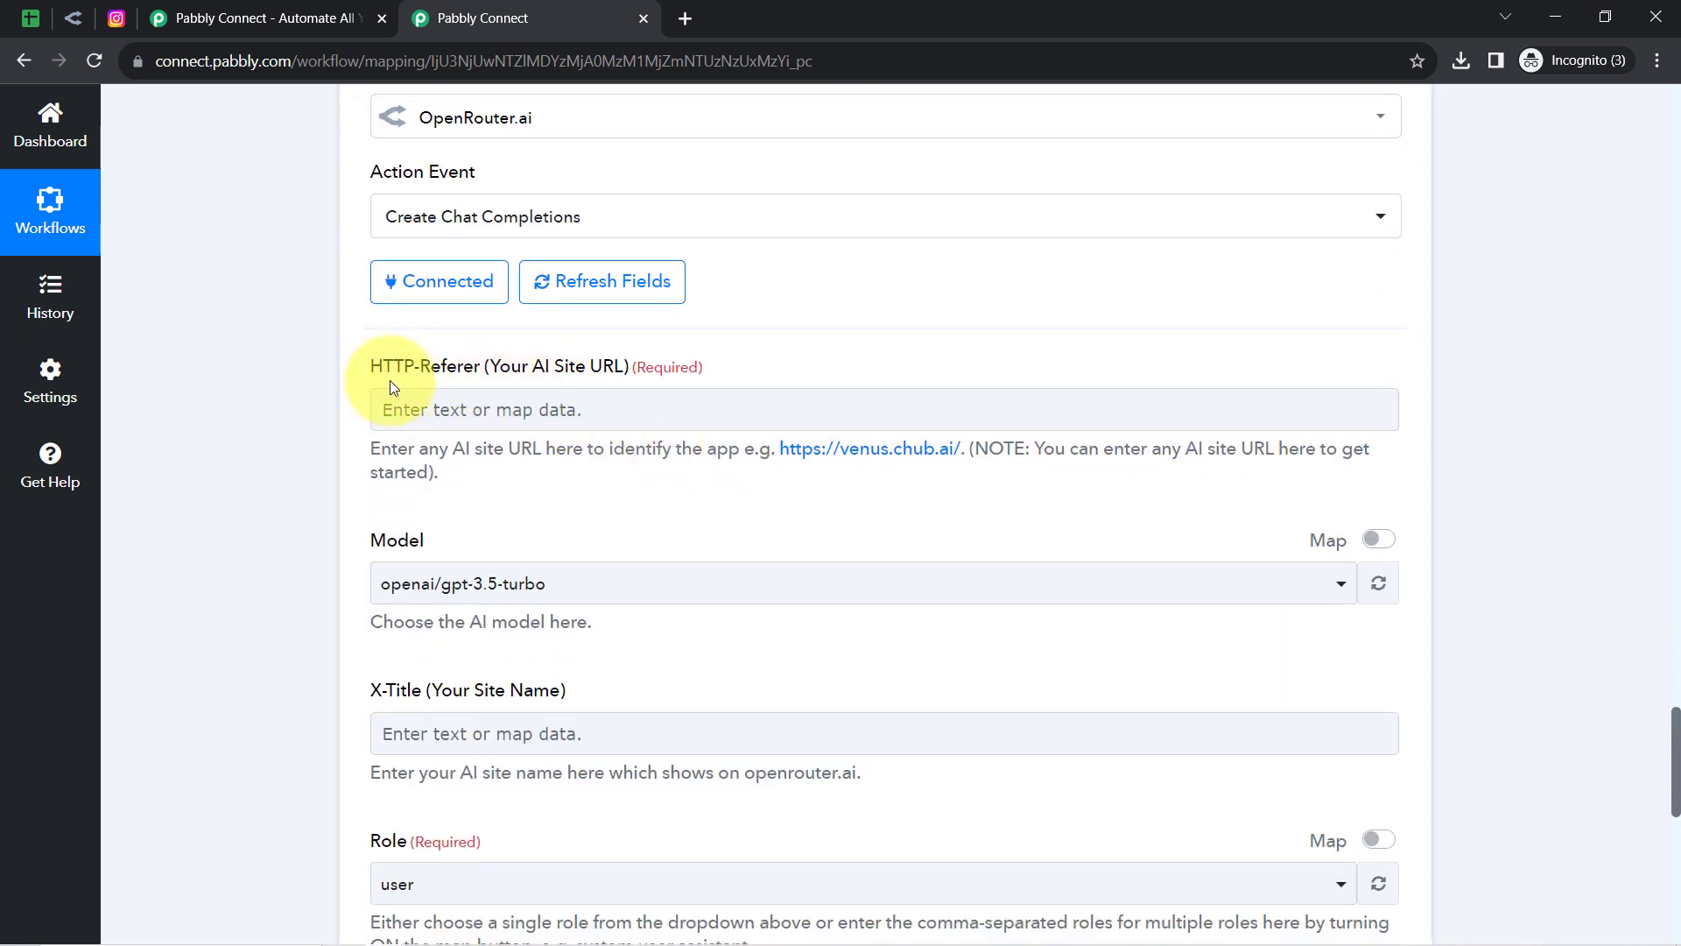
{"action": "left_click_drag", "start_coordinate": [373, 366], "coordinate": [592, 371]}
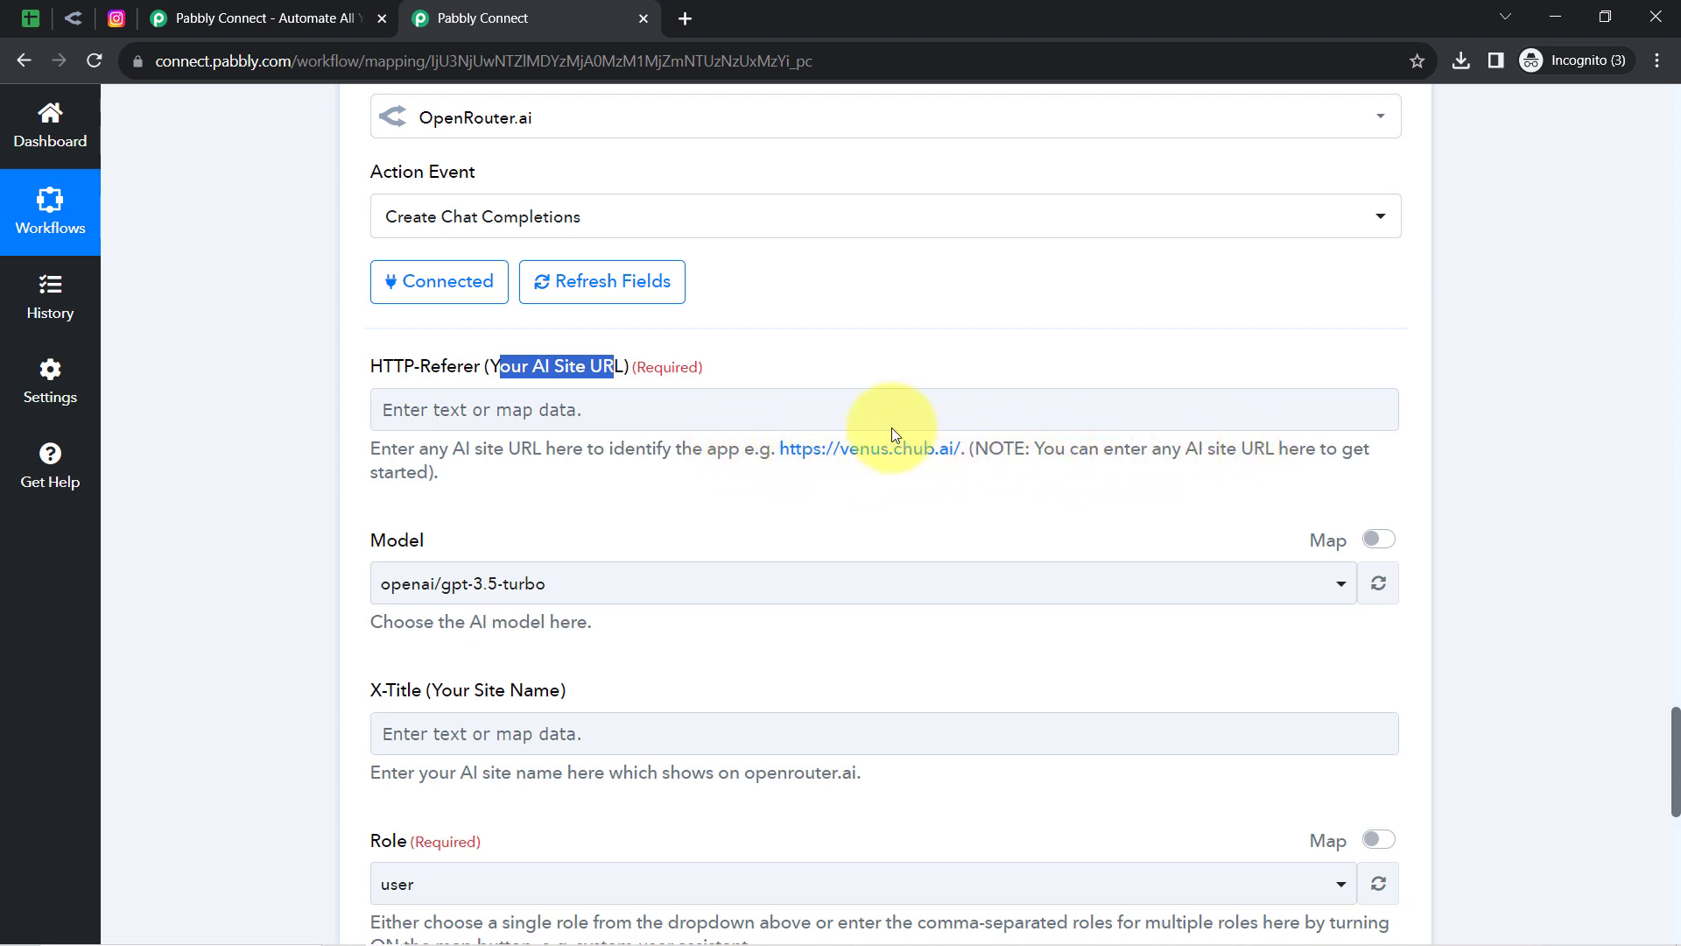
{"action": "left_click", "coordinate": [778, 443]}
{"action": "left_click_drag", "start_coordinate": [779, 444], "coordinate": [933, 444]}
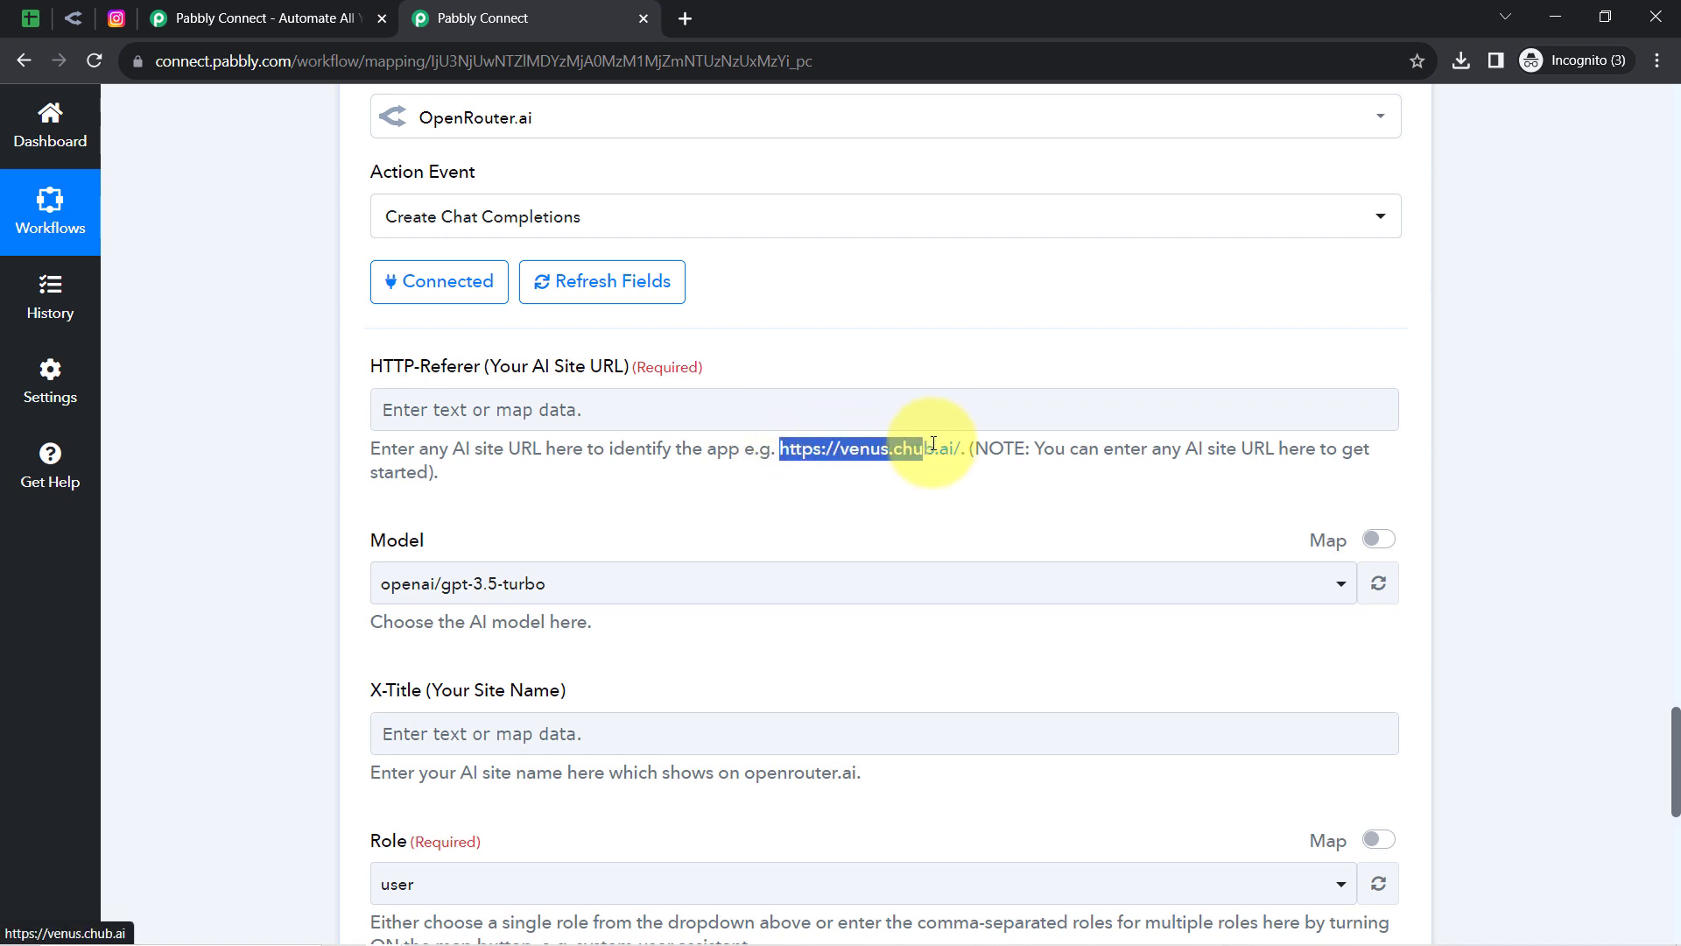
{"action": "left_click", "coordinate": [443, 410]}
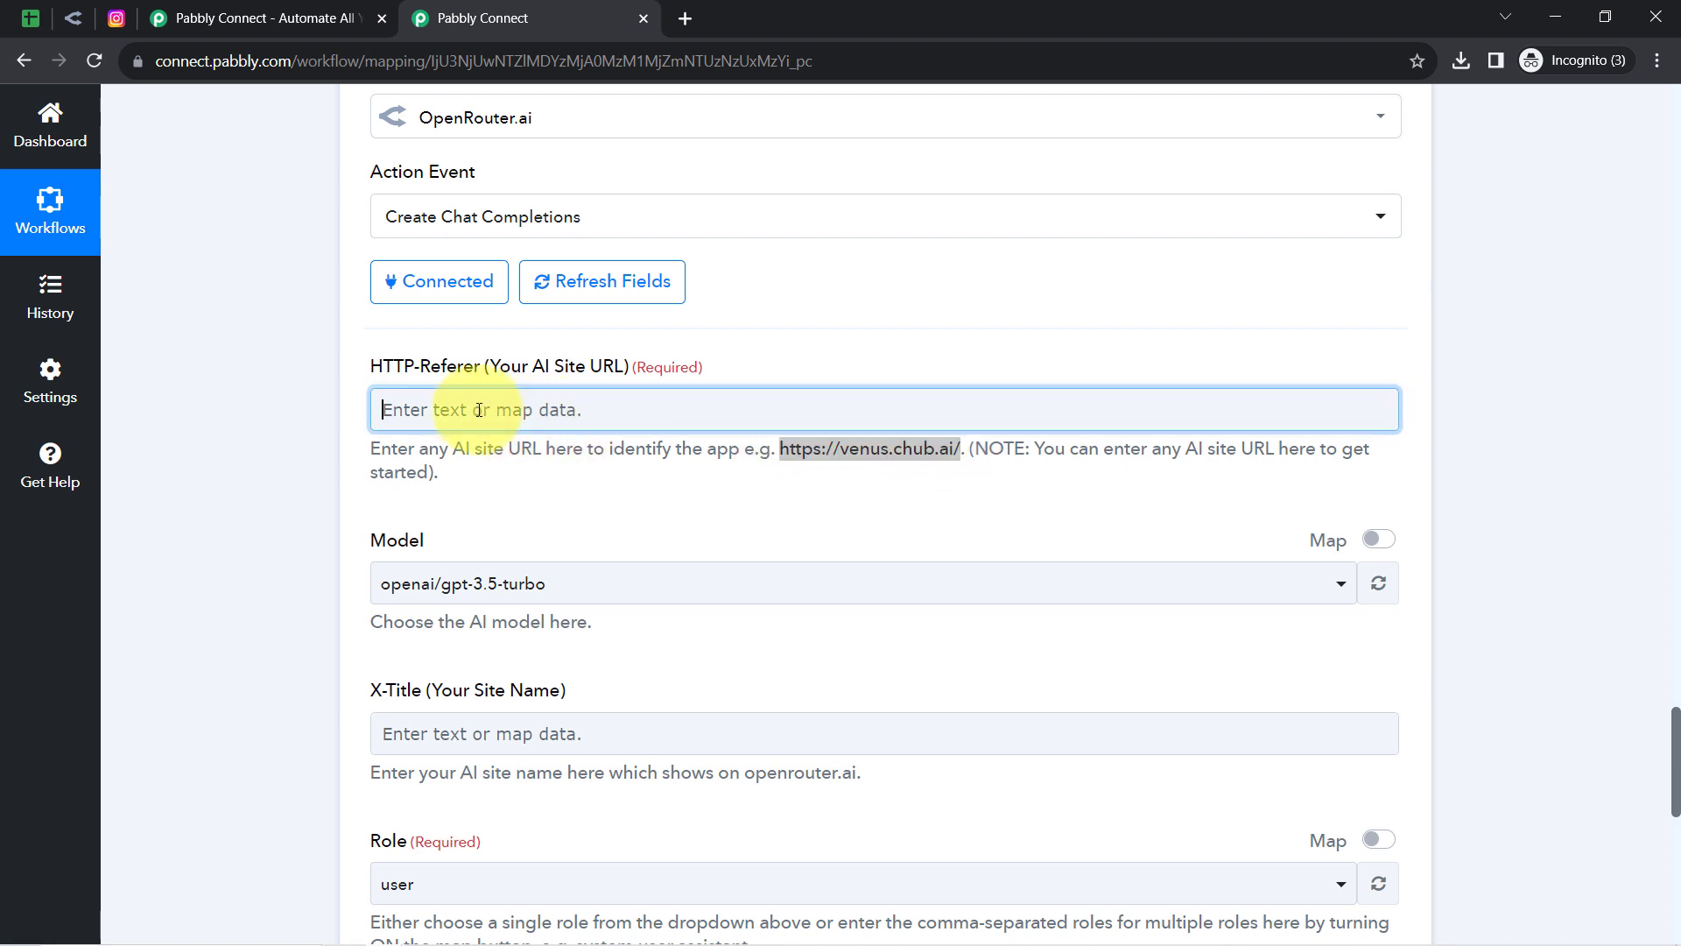
{"action": "type", "text": "https://venus.chub.ai/"}
{"action": "left_click", "coordinate": [340, 478]}
Step: Choose openai/gpt-3.5-turbo as the AI model for the chat completion
{"action": "scroll", "coordinate": [340, 478], "scroll_direction": "down", "scroll_amount": 2}
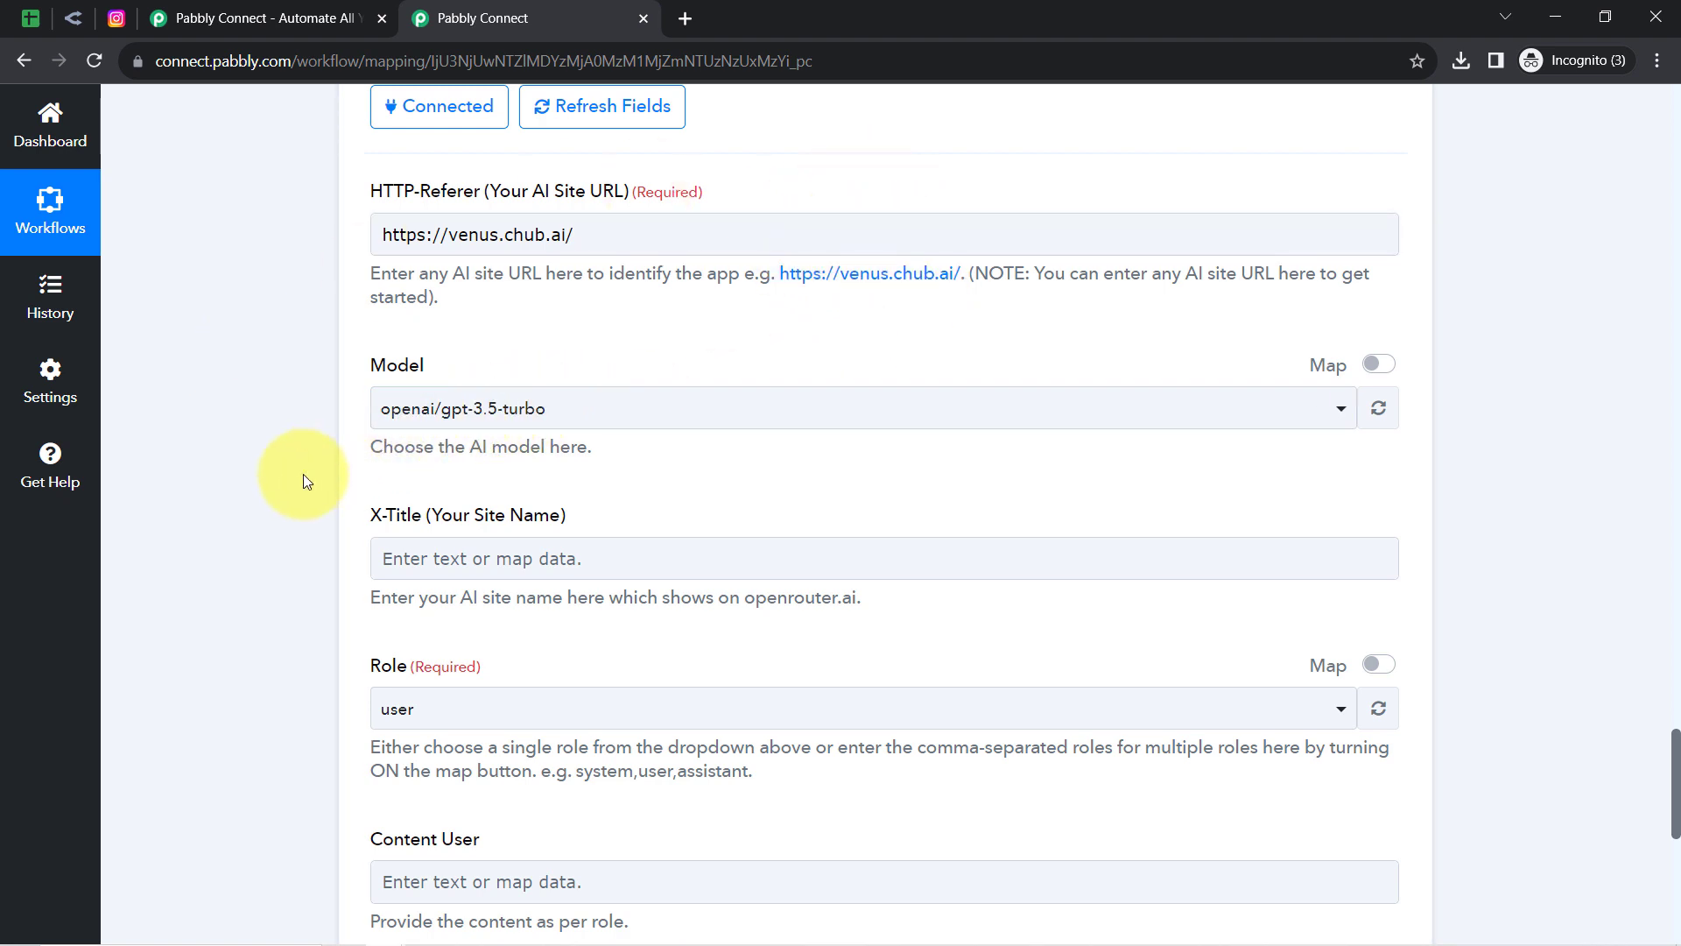
{"action": "scroll", "coordinate": [303, 475], "scroll_direction": "down", "scroll_amount": 2}
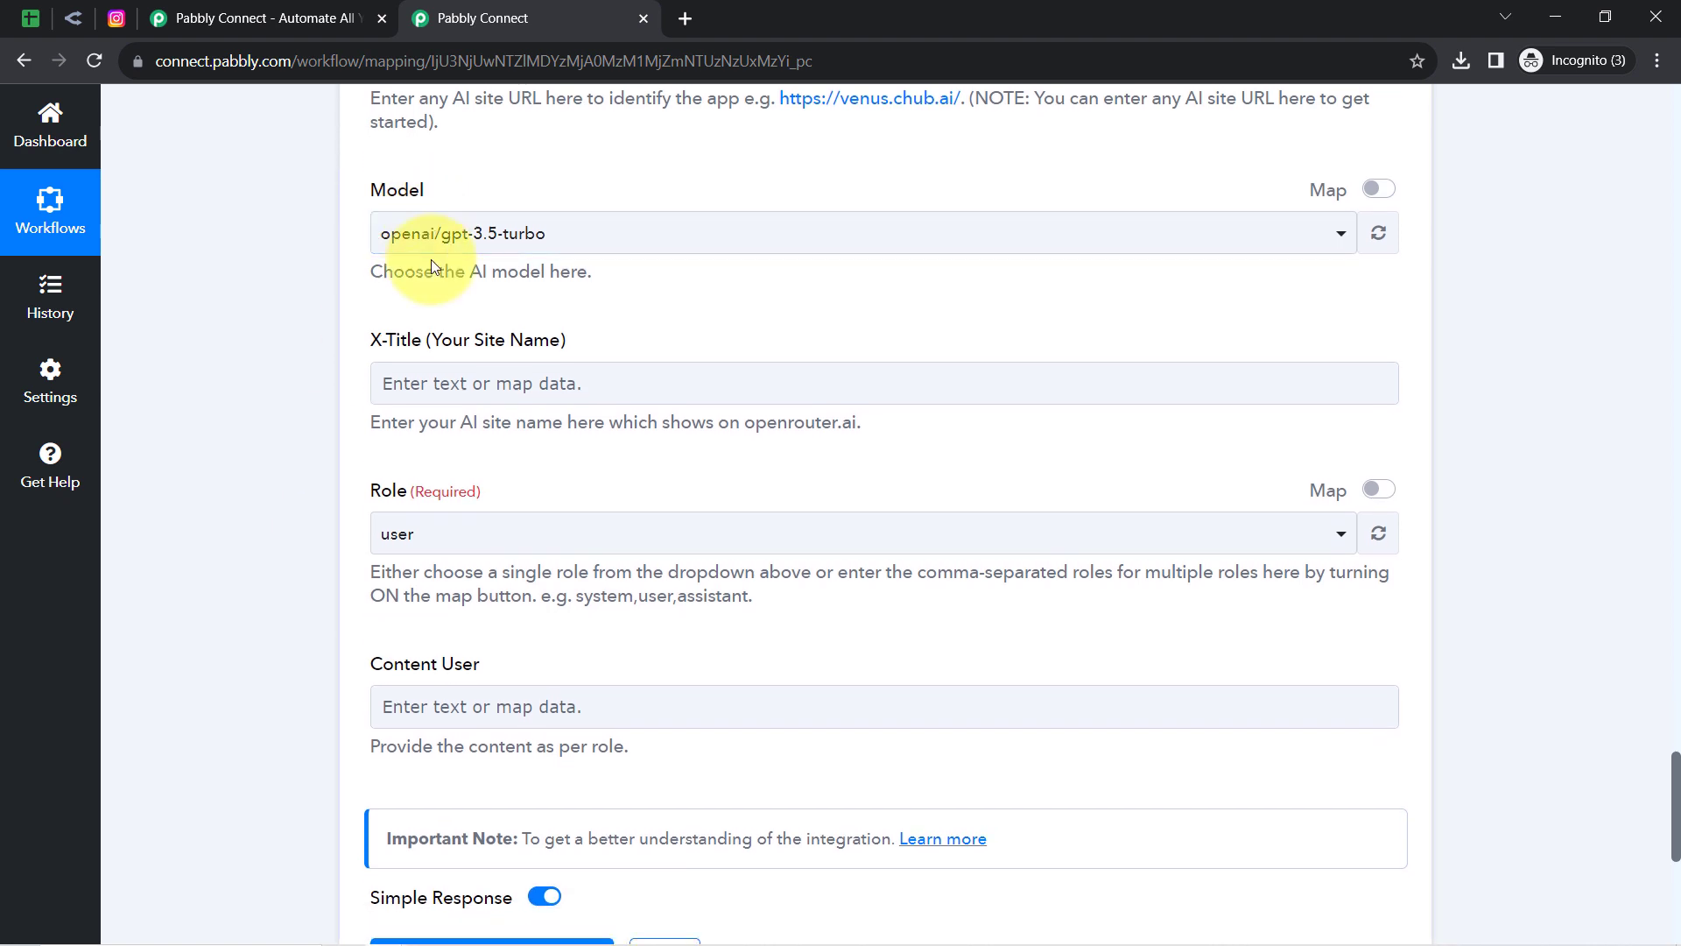
{"action": "left_click", "coordinate": [421, 231]}
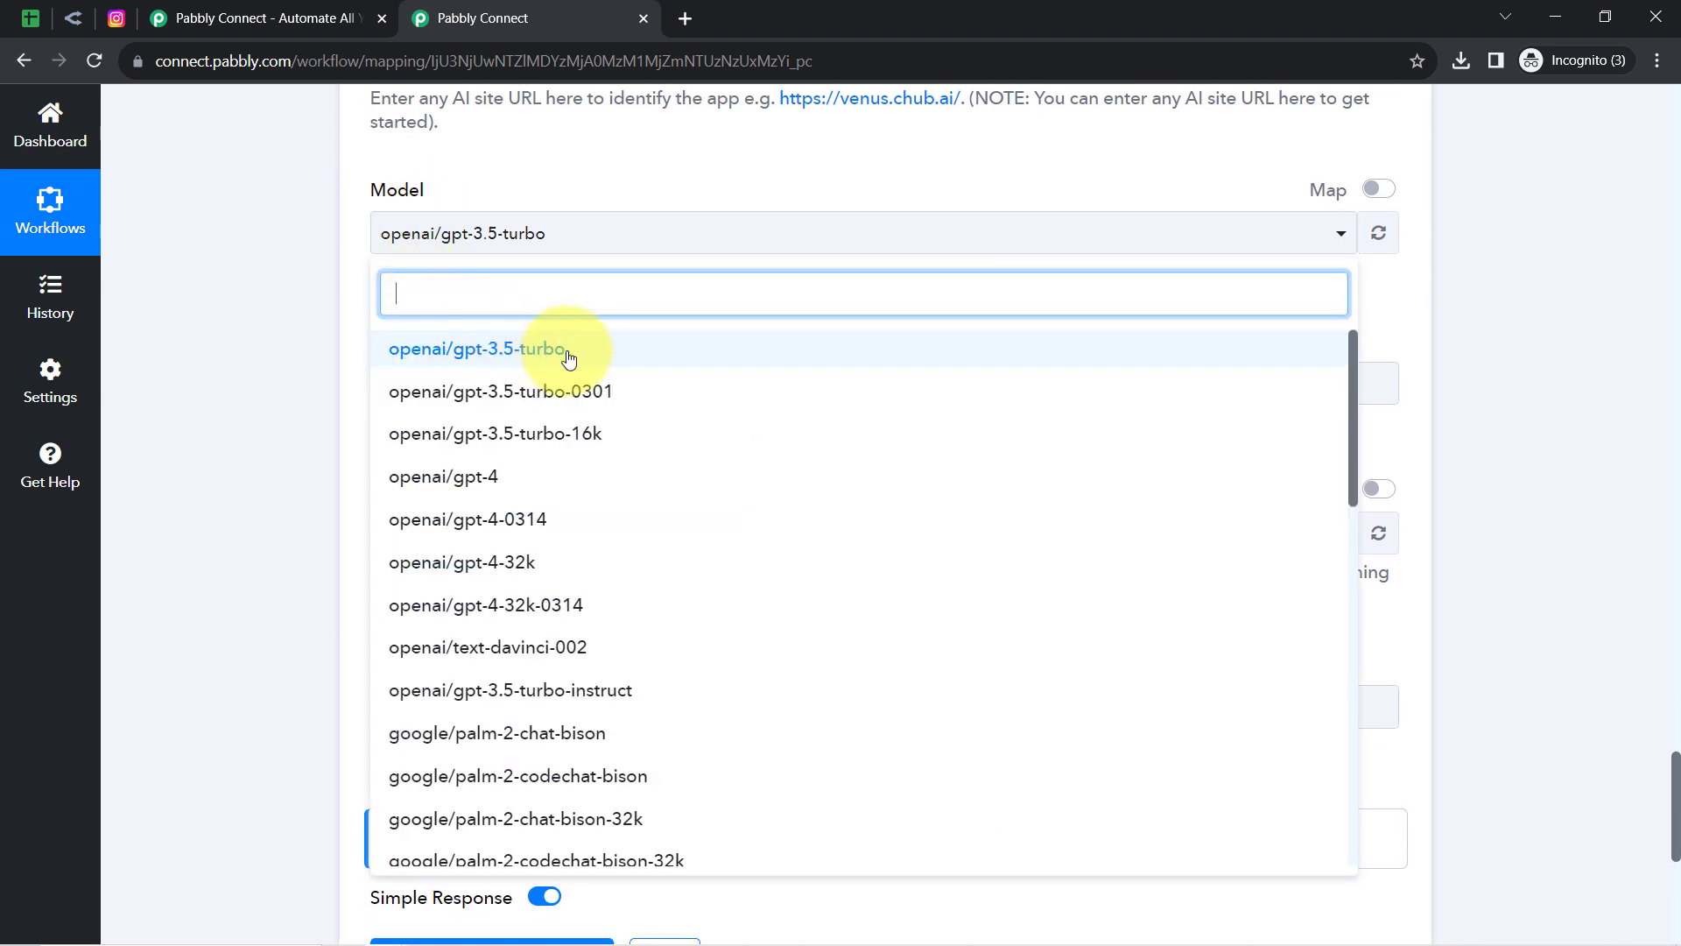
{"action": "left_click", "coordinate": [494, 359]}
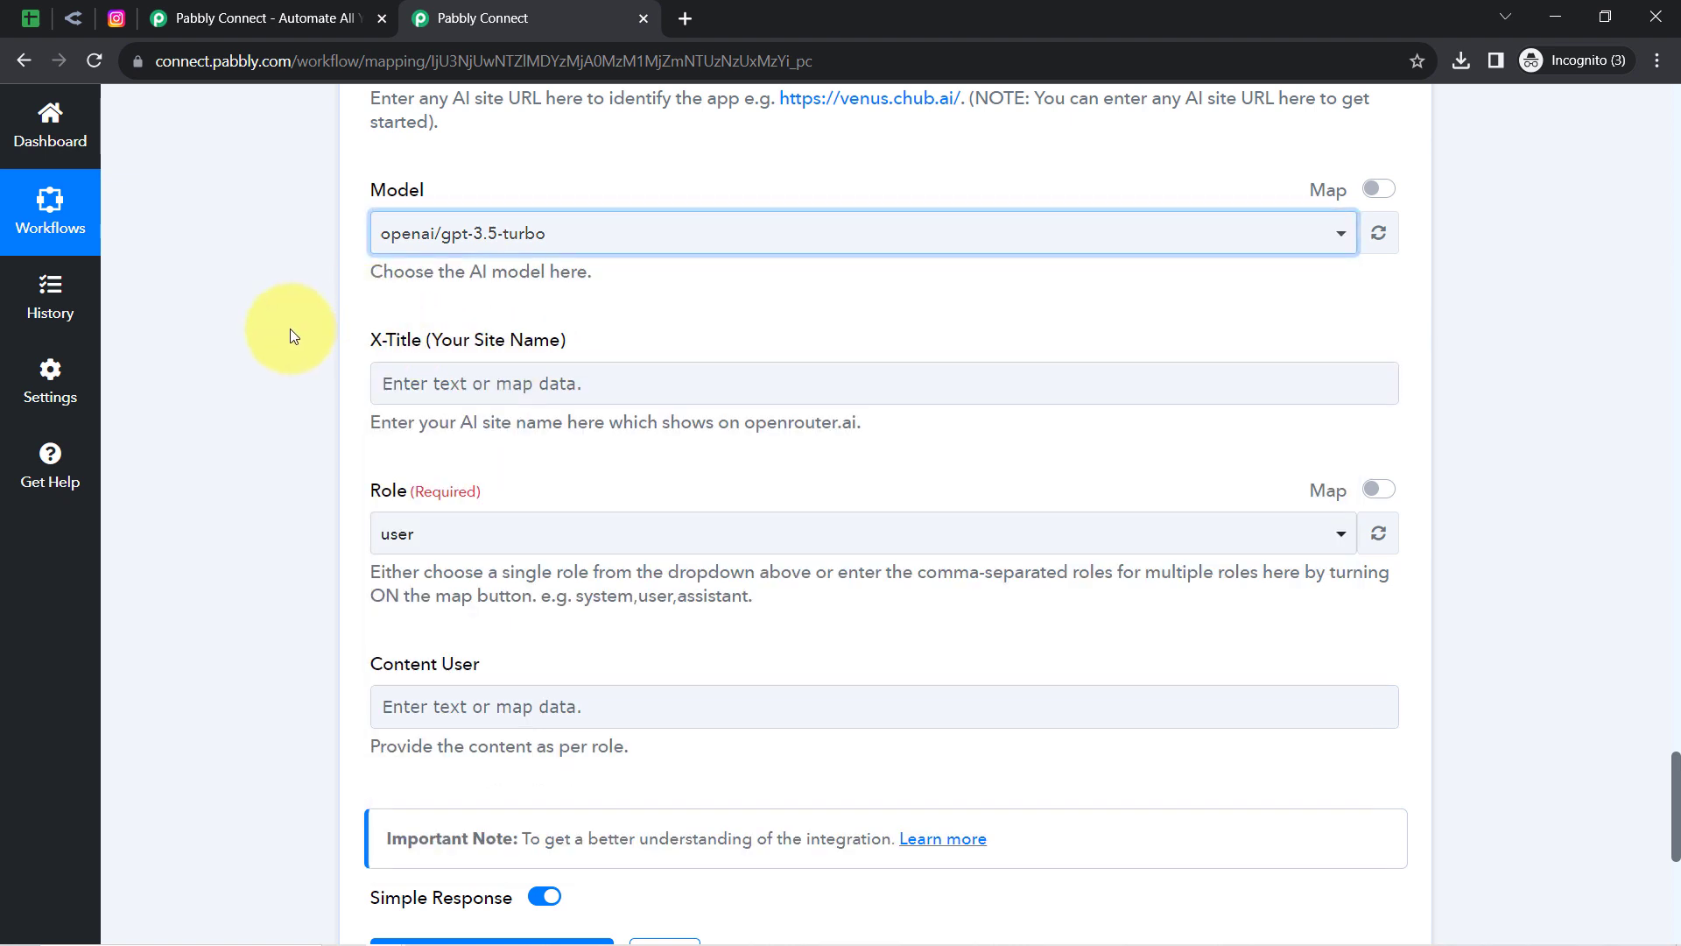
Step: Review the X-Title site name field and the available role options, keeping the role as user
{"action": "left_click_drag", "start_coordinate": [383, 340], "coordinate": [571, 341]}
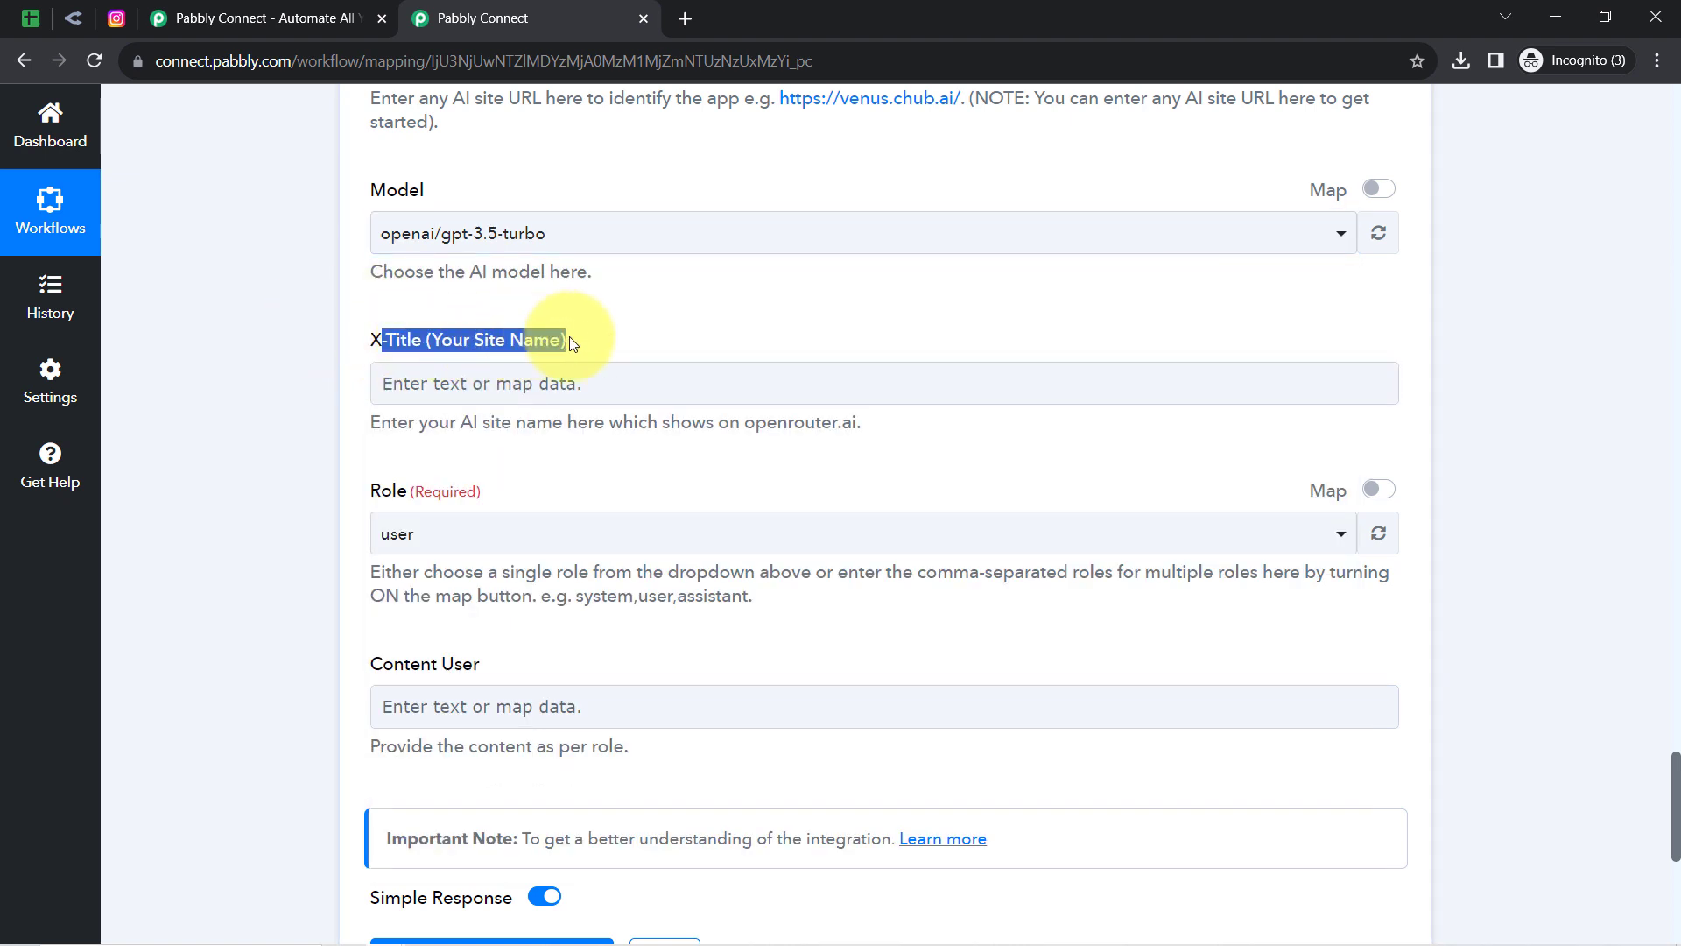
{"action": "left_click", "coordinate": [296, 435]}
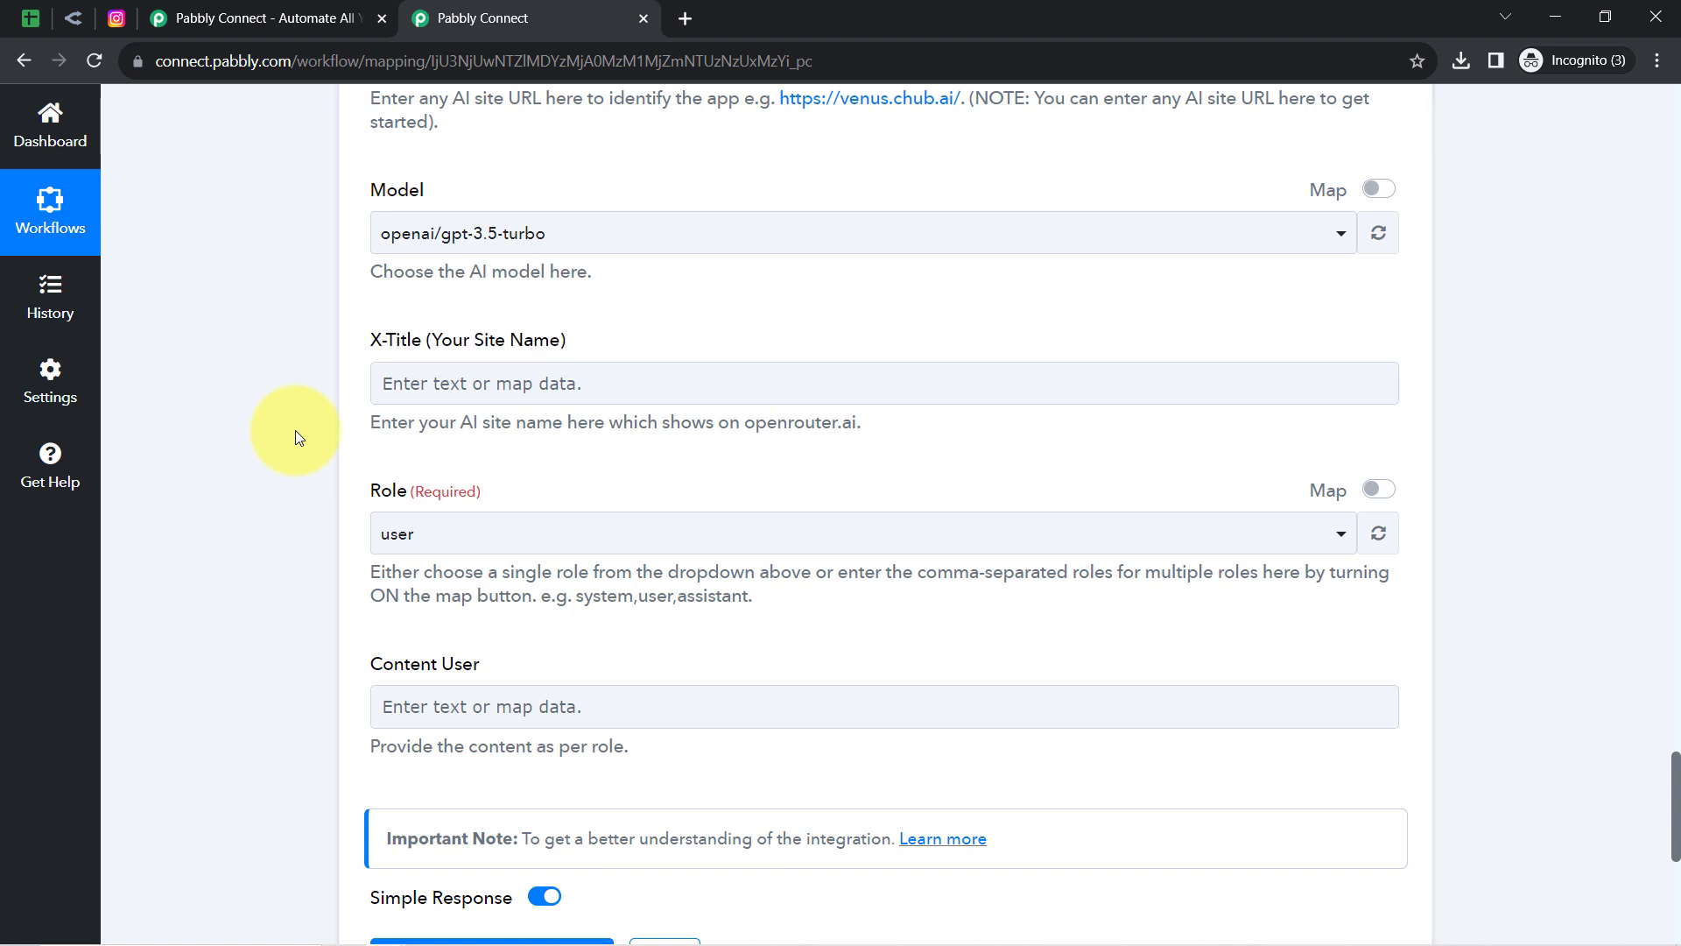
{"action": "scroll", "coordinate": [296, 429], "scroll_direction": "down", "scroll_amount": 3}
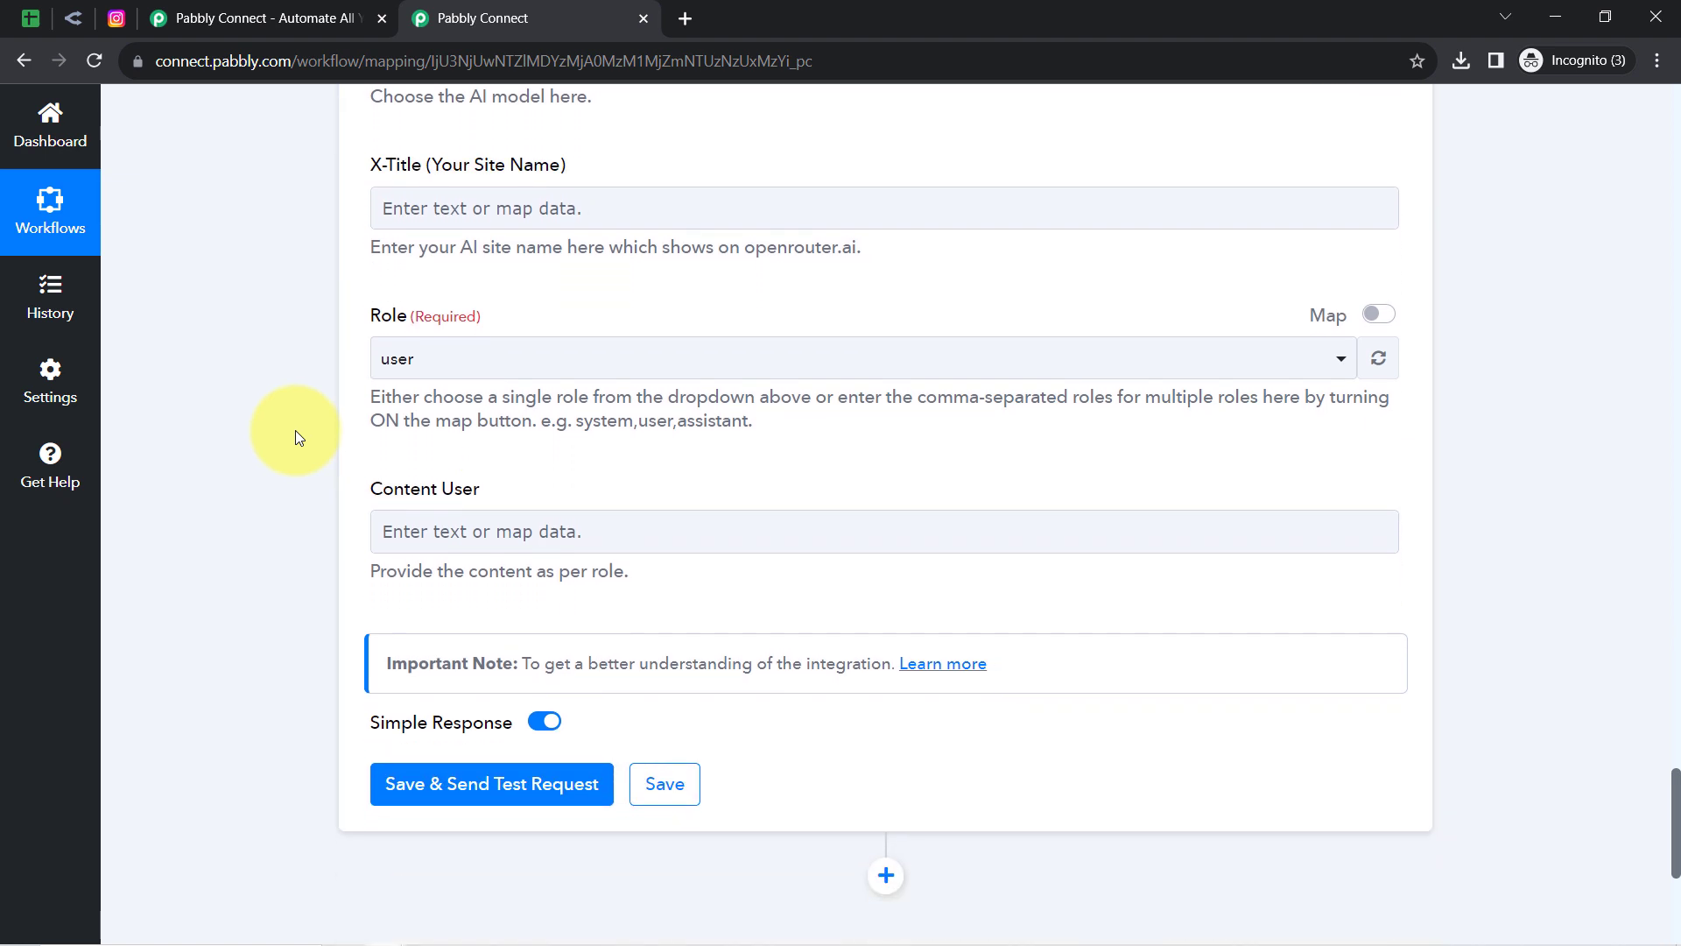
{"action": "left_click", "coordinate": [445, 277]}
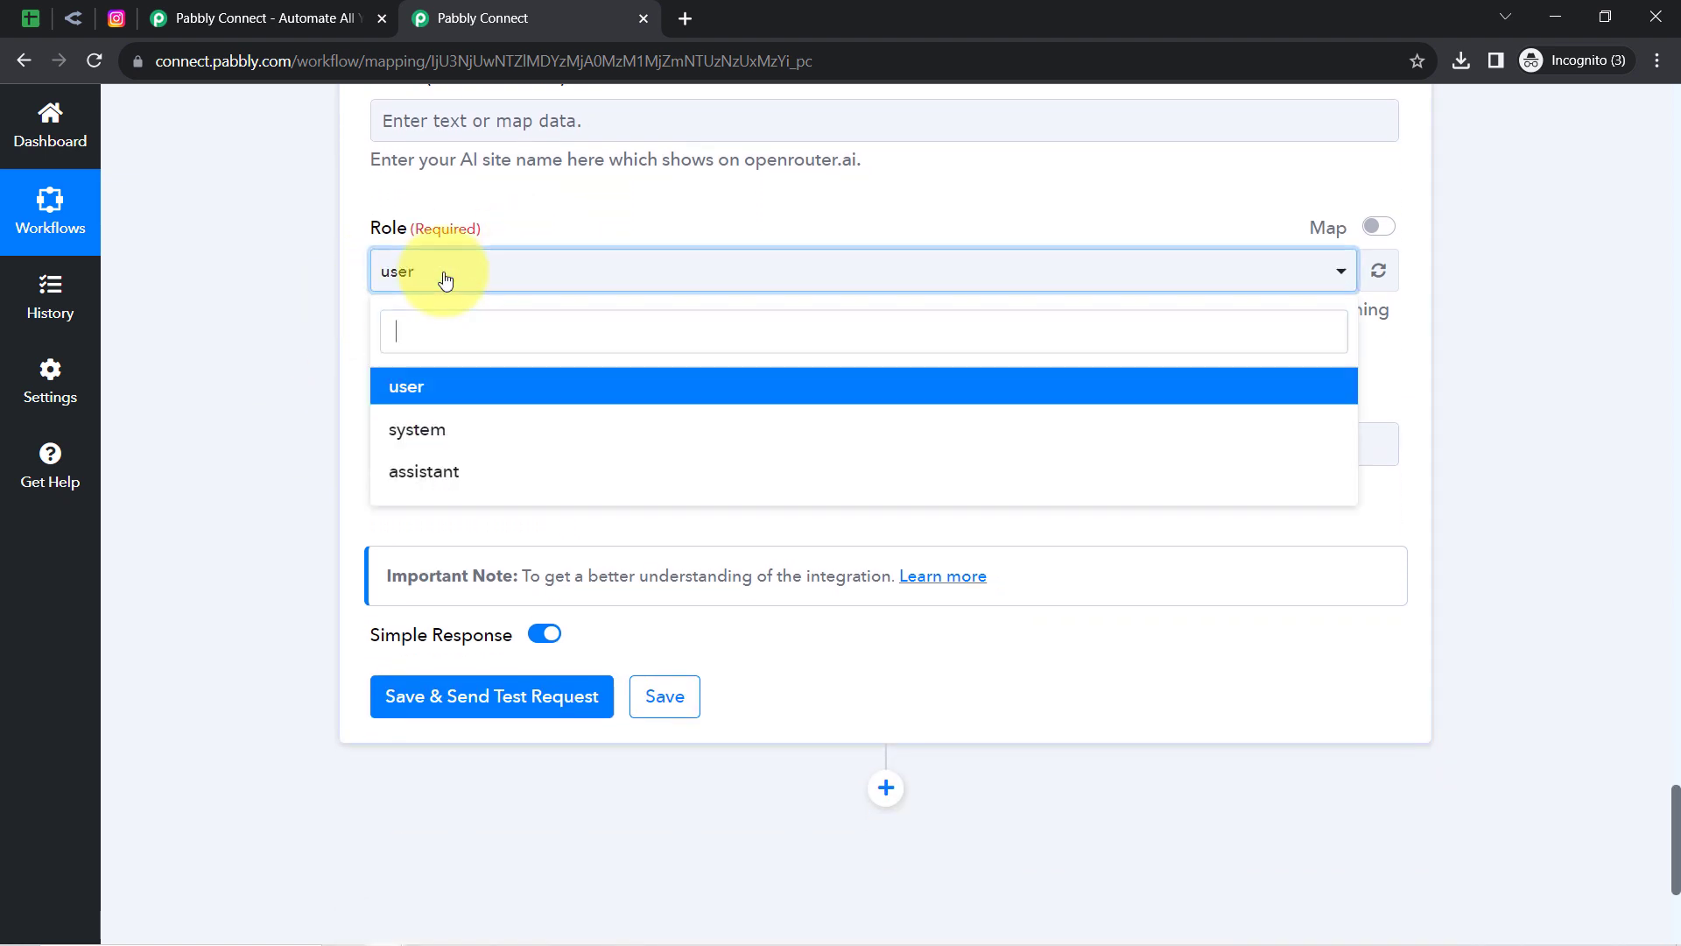
{"action": "left_click", "coordinate": [321, 428]}
Step: View the Instagram profile, then enter "Write a short caption for instagram on this topic -" as the Content User prompt
{"action": "left_click_drag", "start_coordinate": [368, 401], "coordinate": [488, 404]}
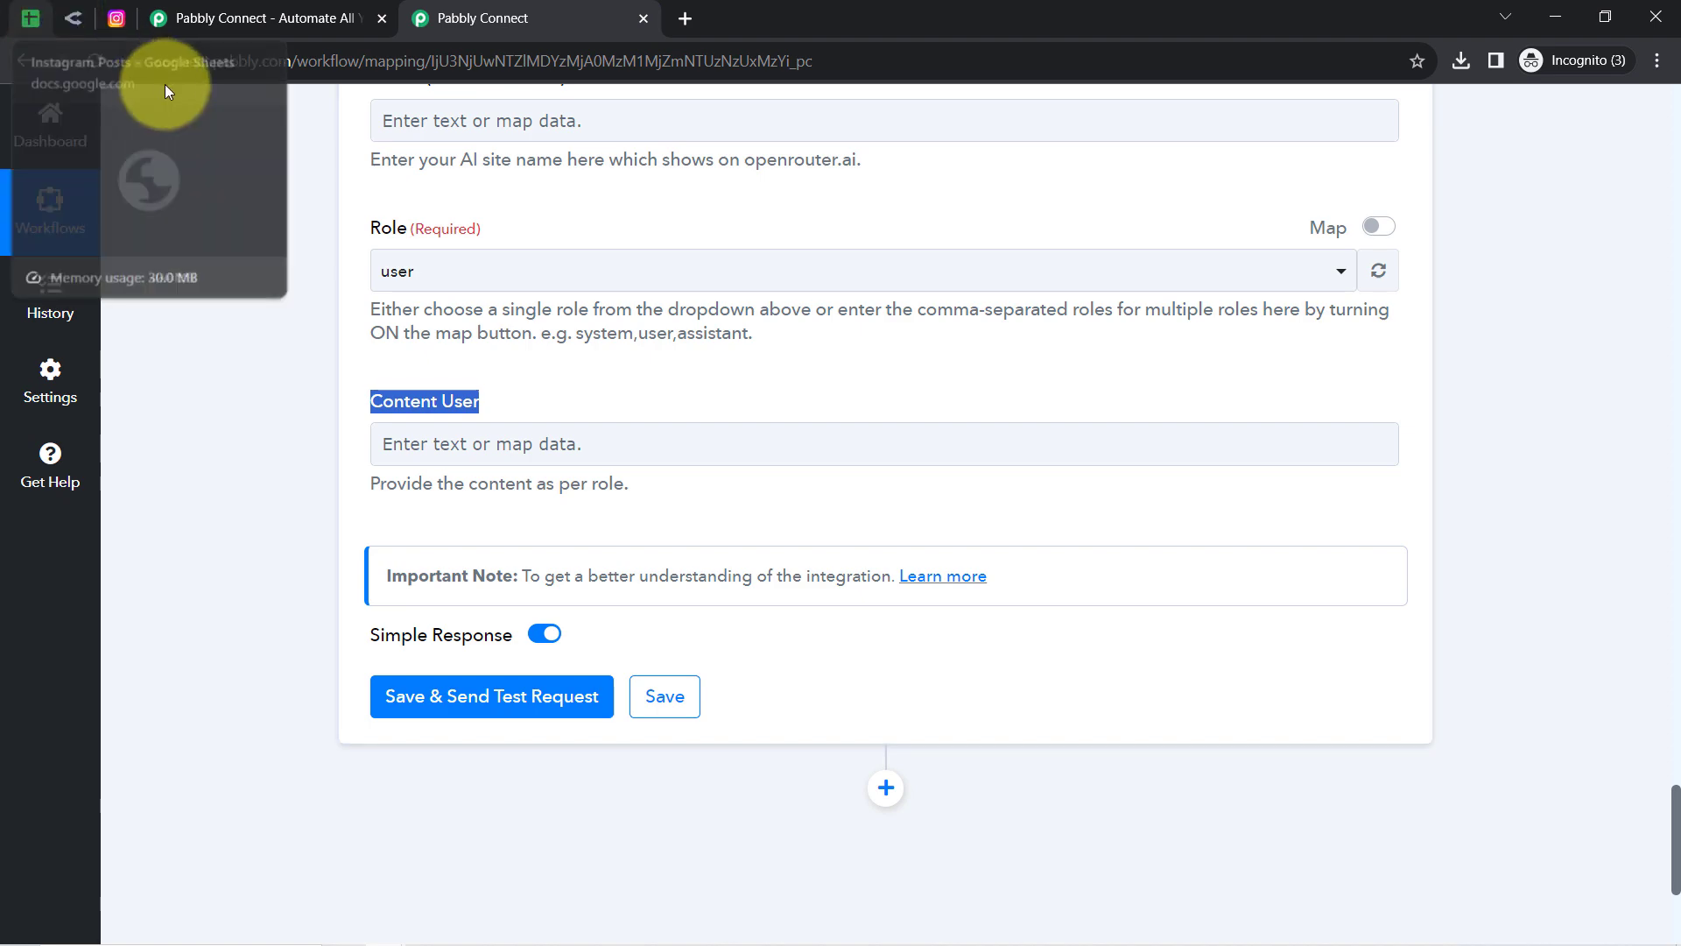
{"action": "left_click", "coordinate": [117, 19]}
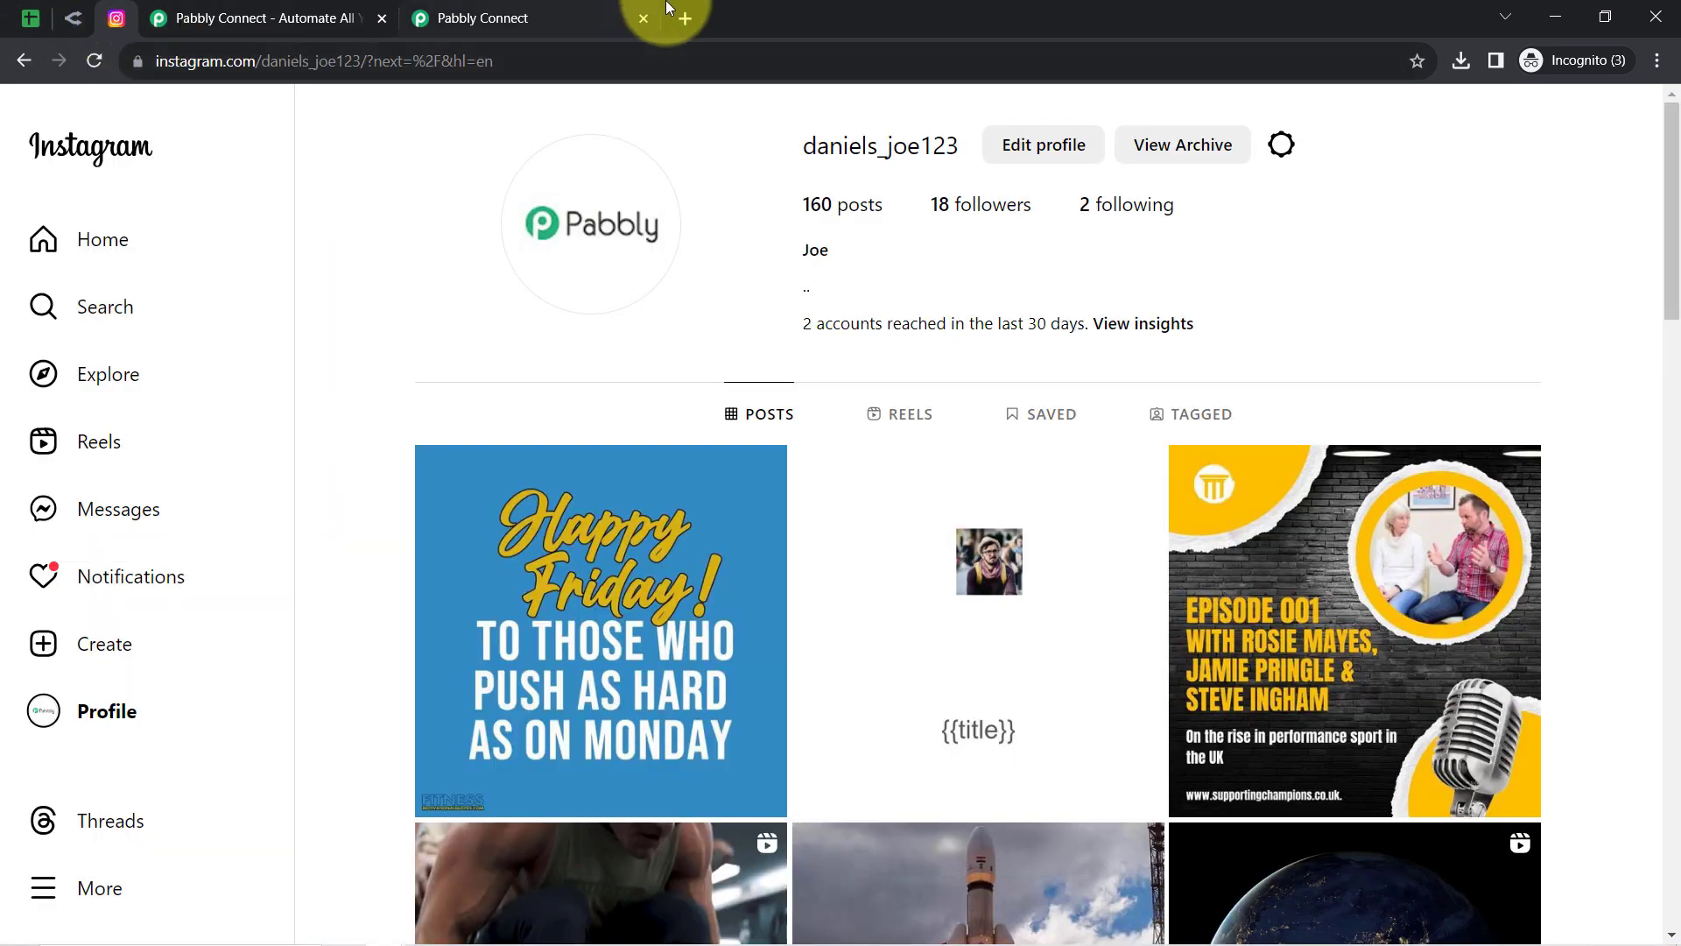
{"action": "left_click", "coordinate": [521, 18]}
{"action": "left_click", "coordinate": [432, 448]}
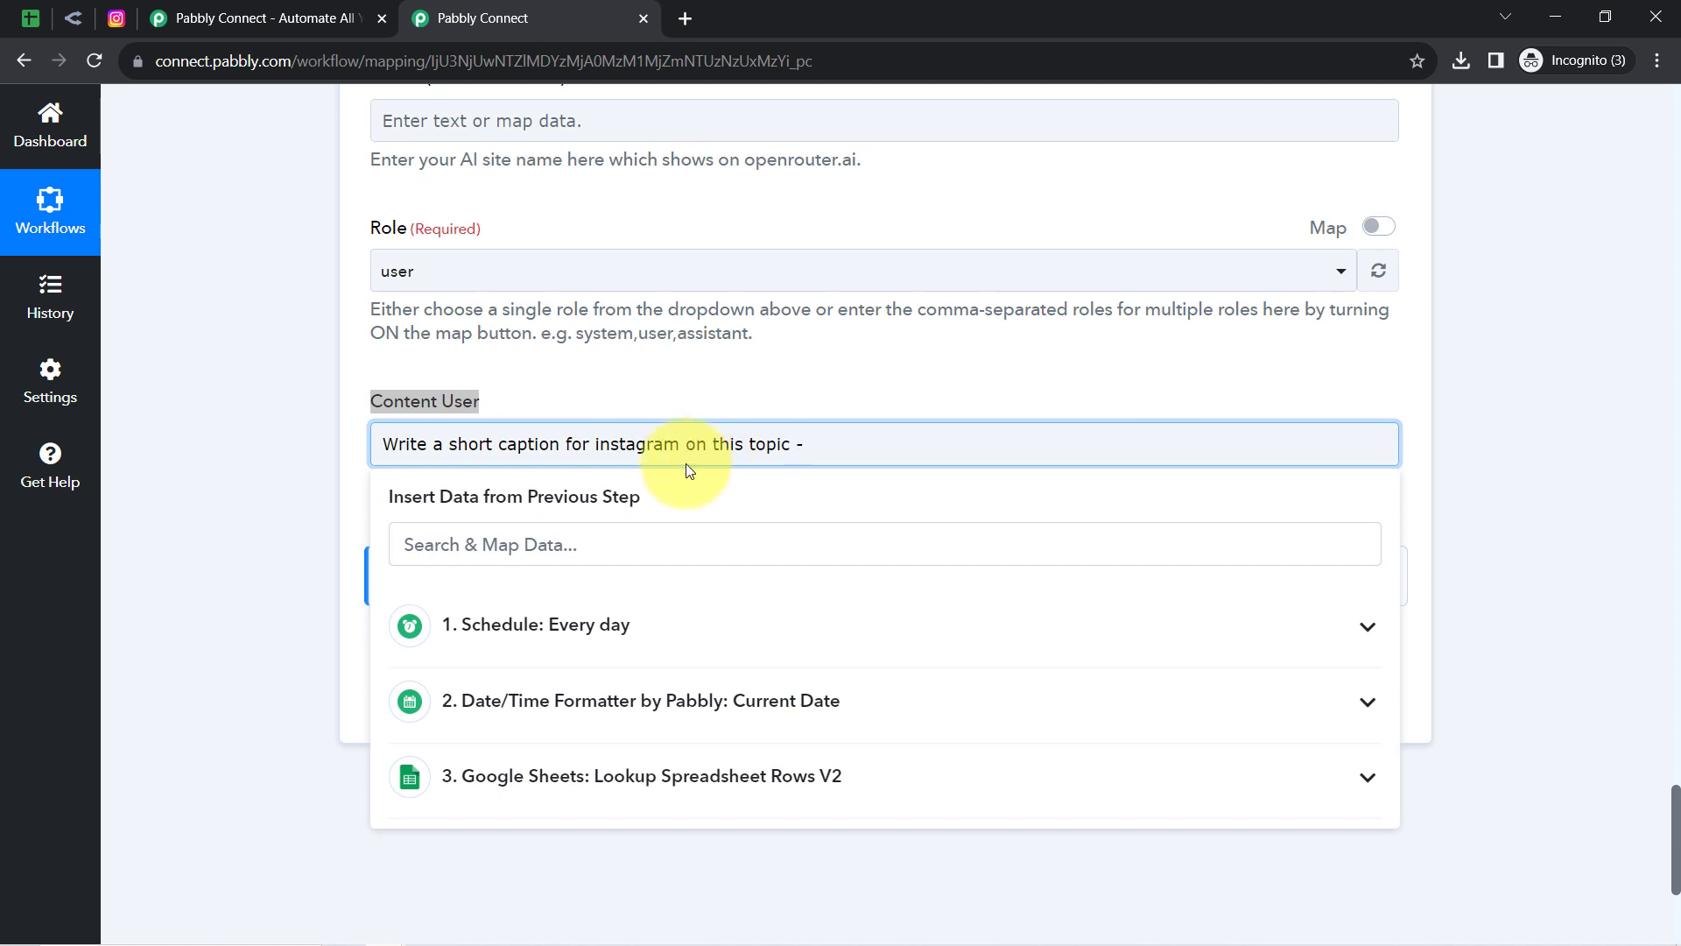
Step: Check the topics spreadsheet and map the RowValue Topic from the Google Sheets lookup to the end of the Content User prompt
{"action": "left_click", "coordinate": [31, 17]}
{"action": "left_click", "coordinate": [508, 19]}
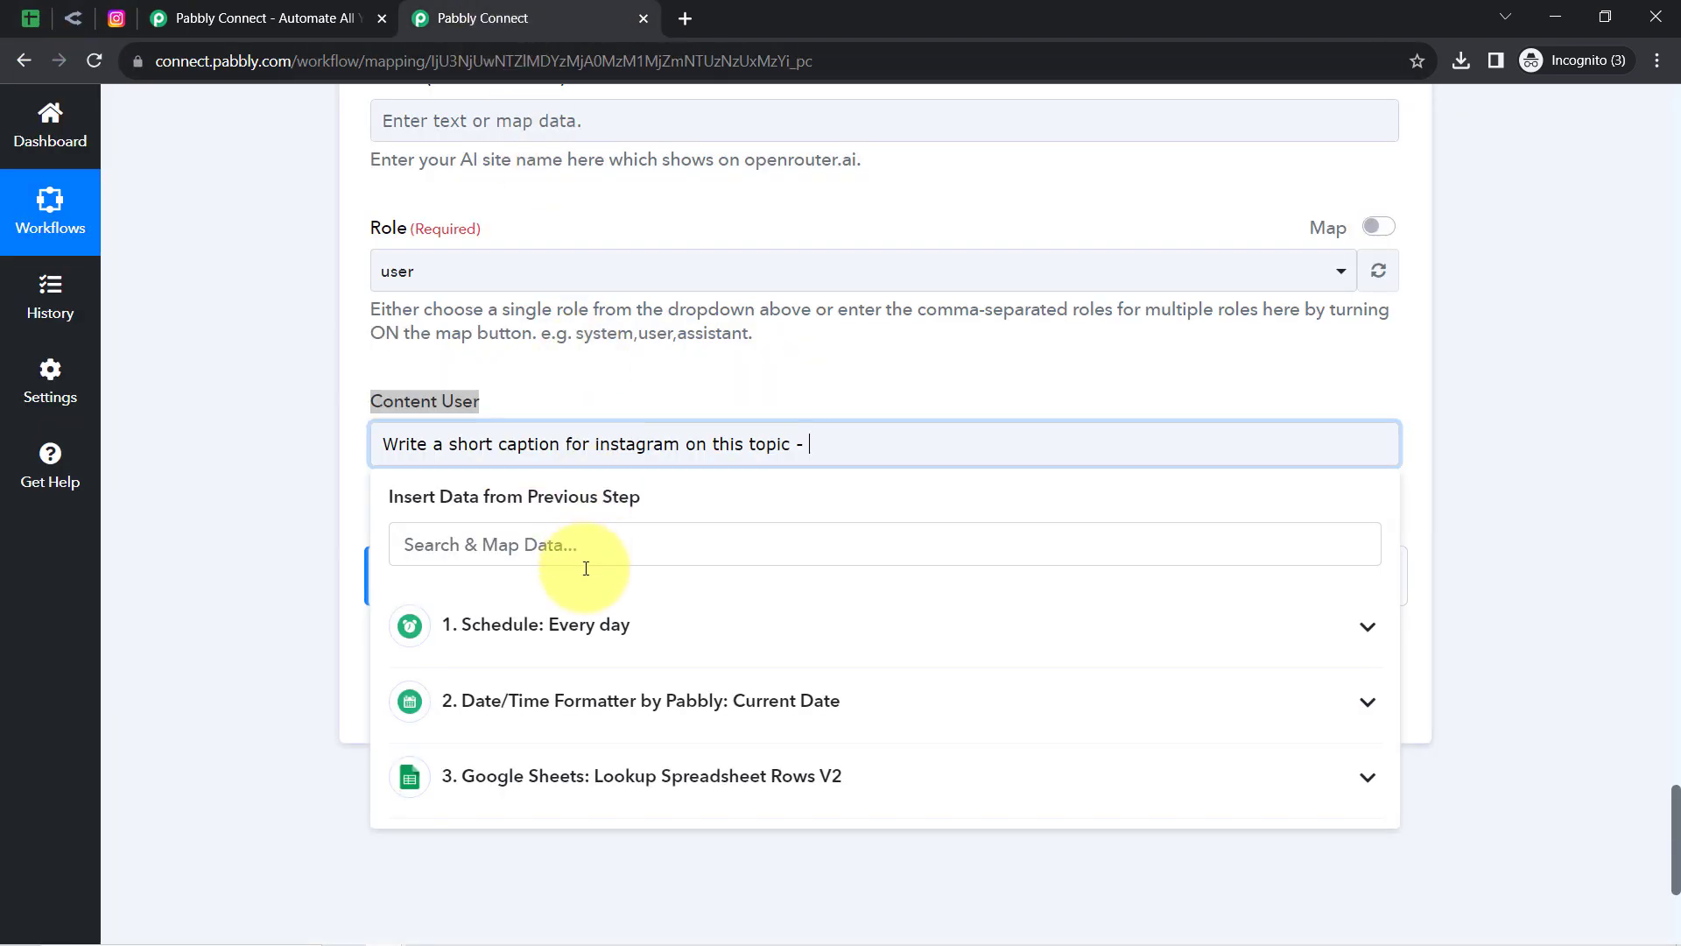
{"action": "left_click", "coordinate": [567, 786]}
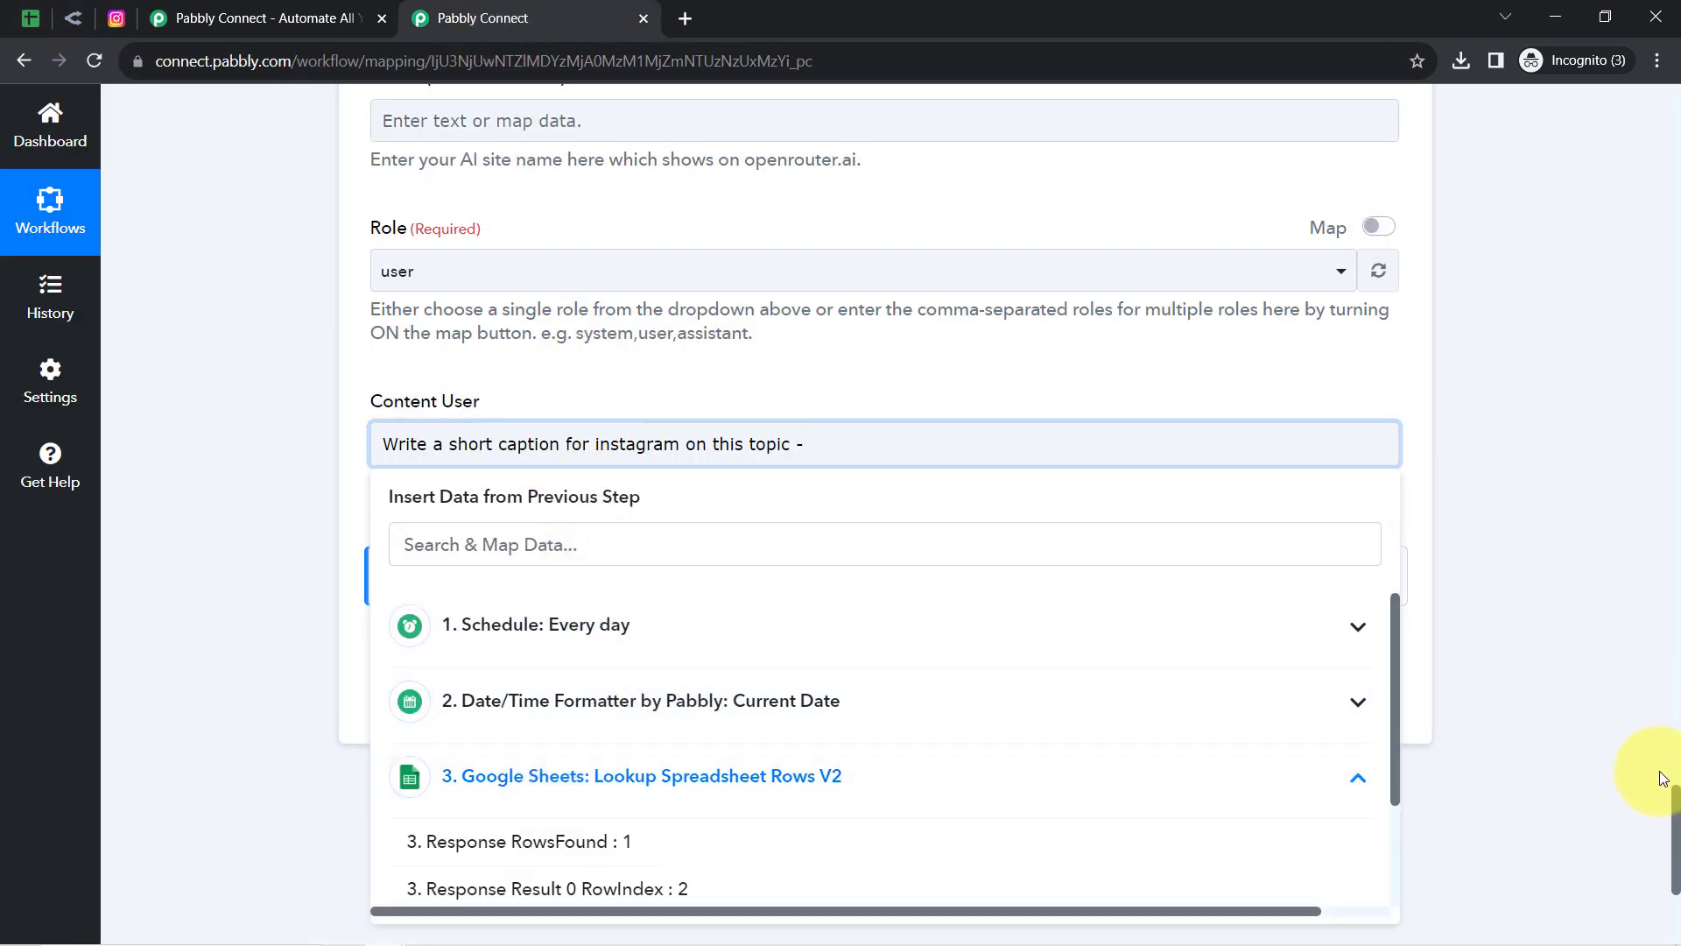
{"action": "left_click_drag", "start_coordinate": [1676, 798], "coordinate": [1651, 826]}
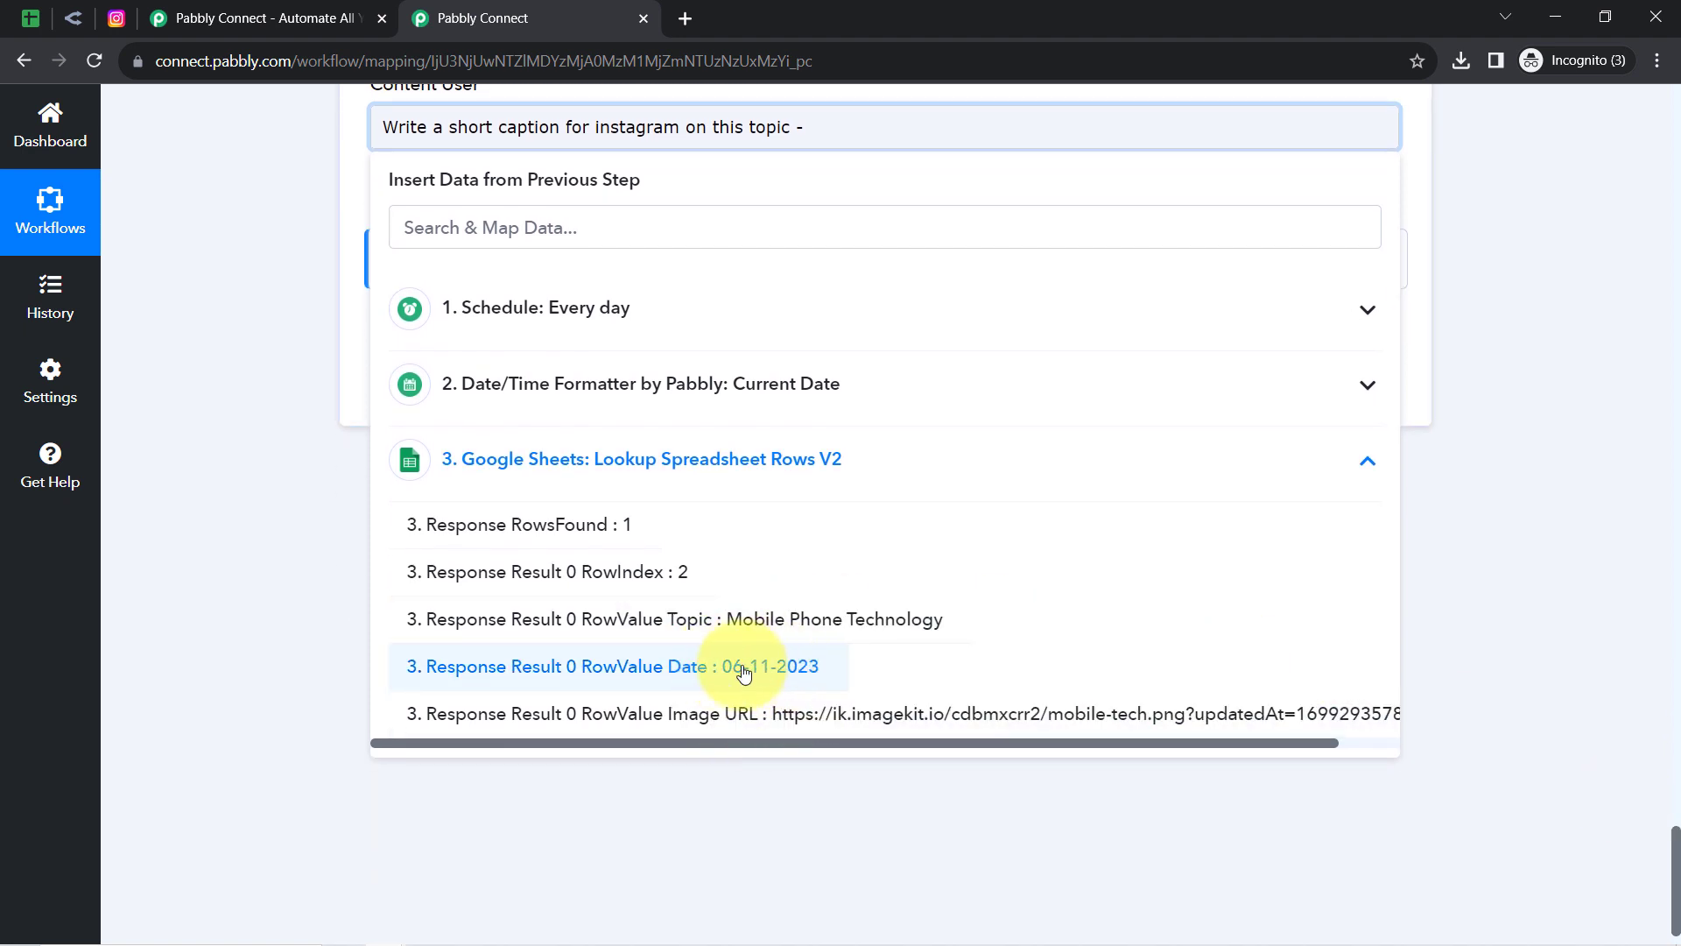
{"action": "left_click", "coordinate": [724, 623]}
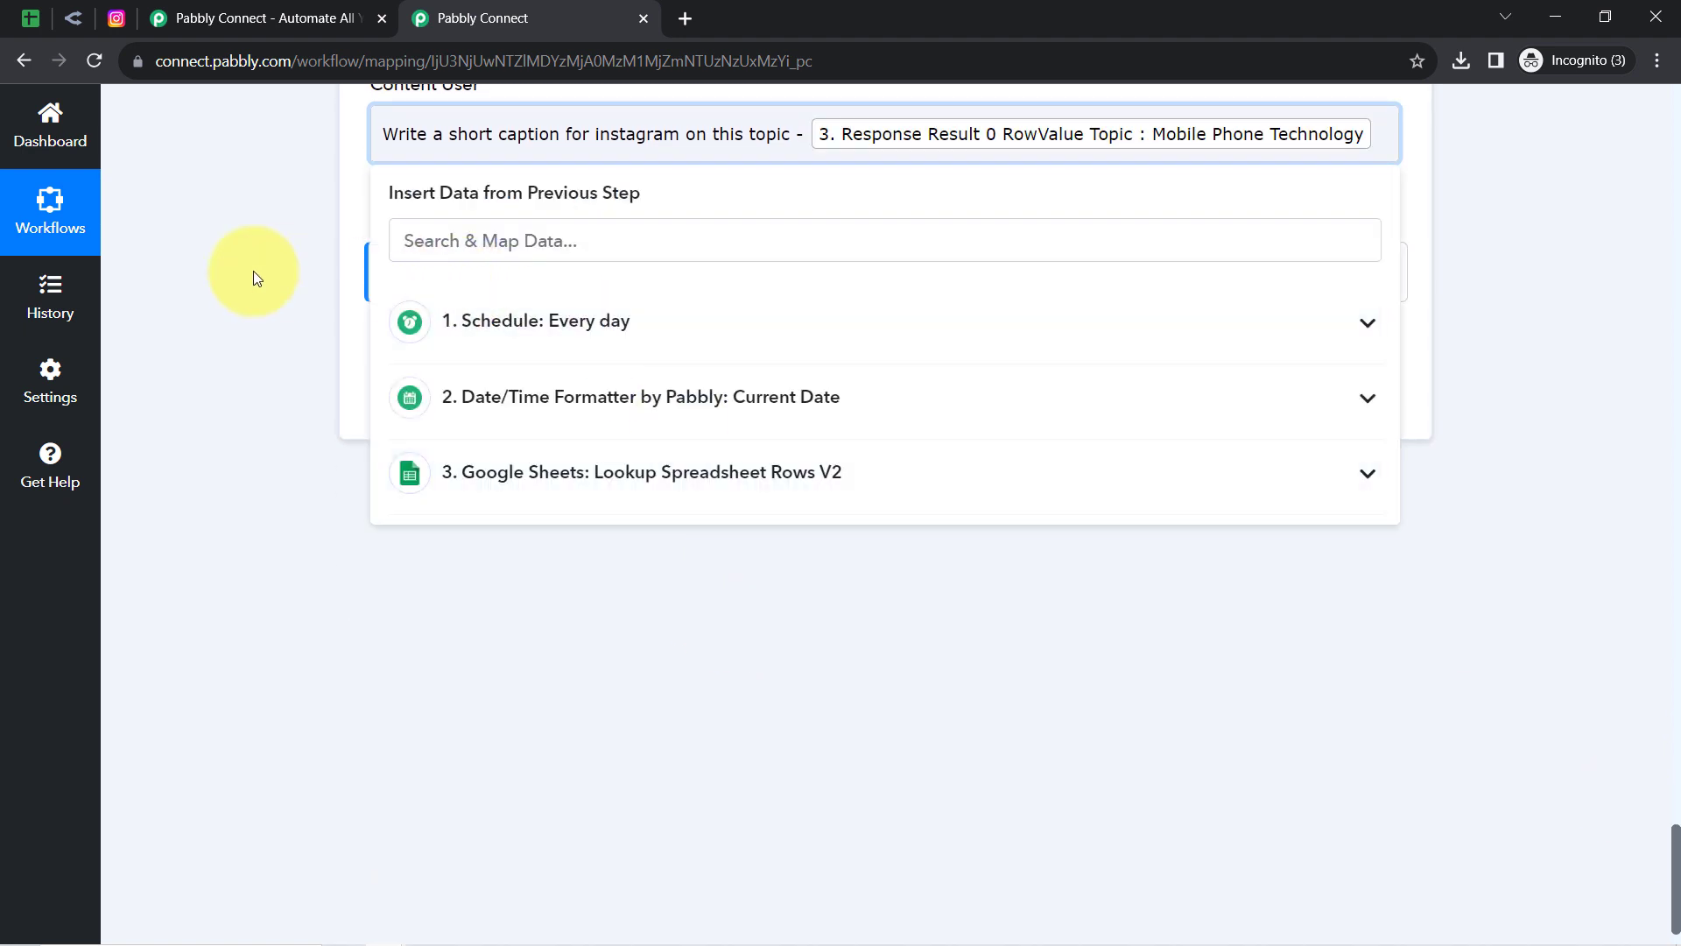
{"action": "left_click", "coordinate": [257, 278]}
Step: Save the OpenRouter.ai action with a test request and examine the caption and hashtags in the enlarged Message Content value
{"action": "left_click", "coordinate": [462, 399]}
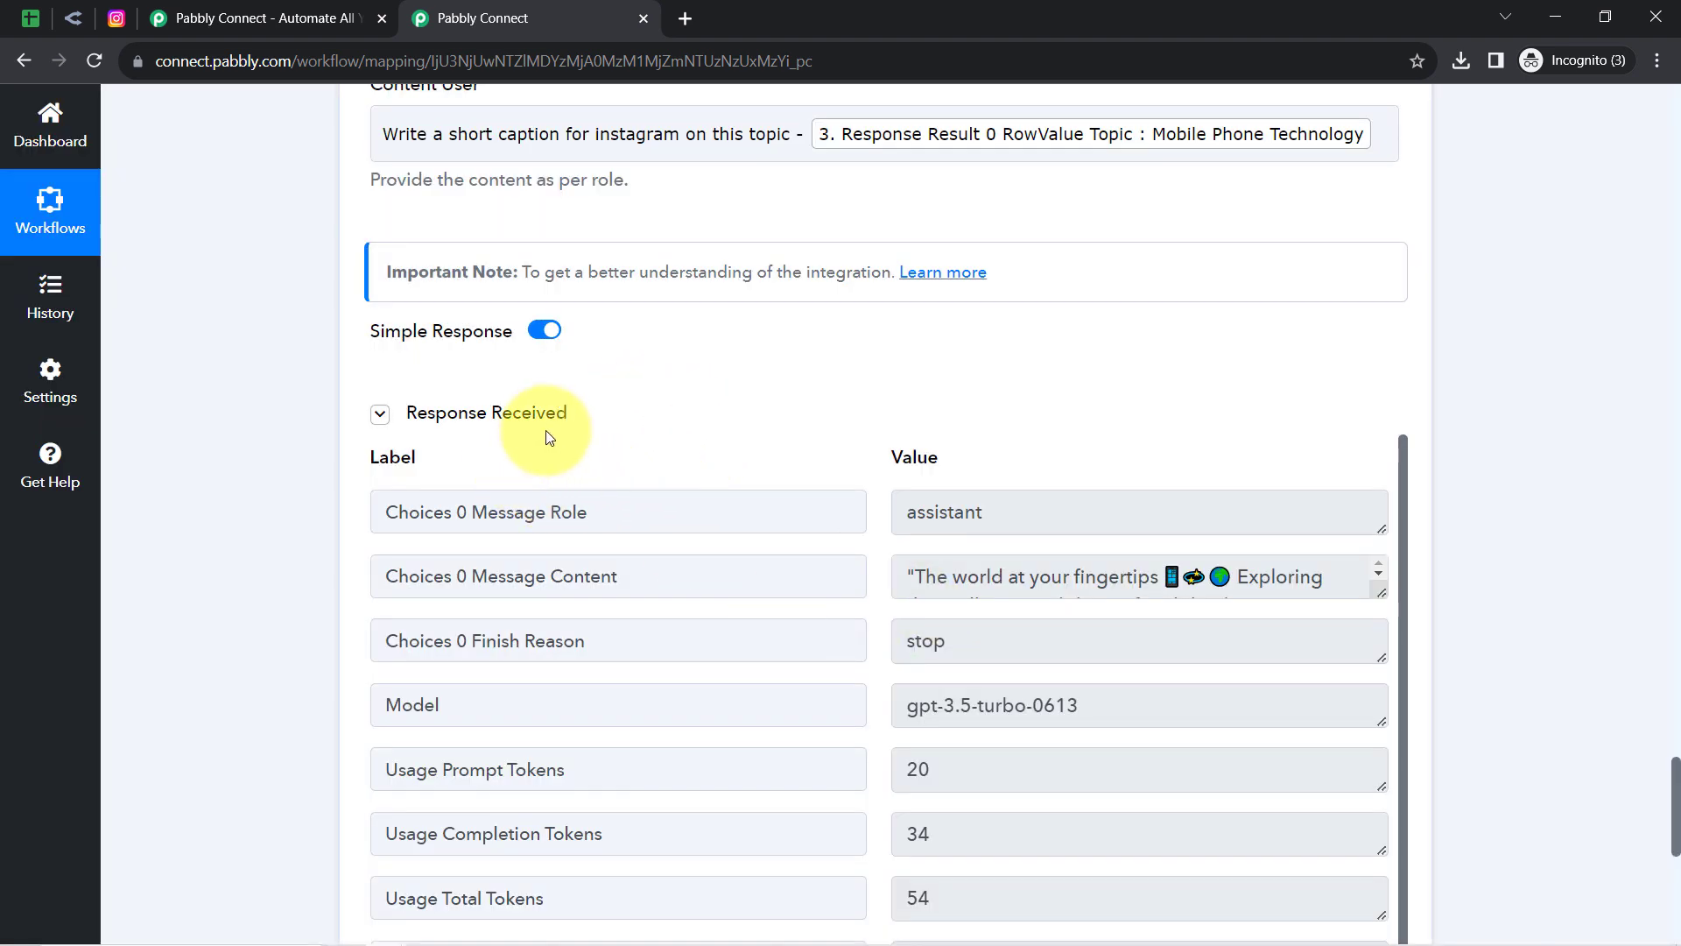
{"action": "left_click_drag", "start_coordinate": [486, 595], "coordinate": [630, 586]}
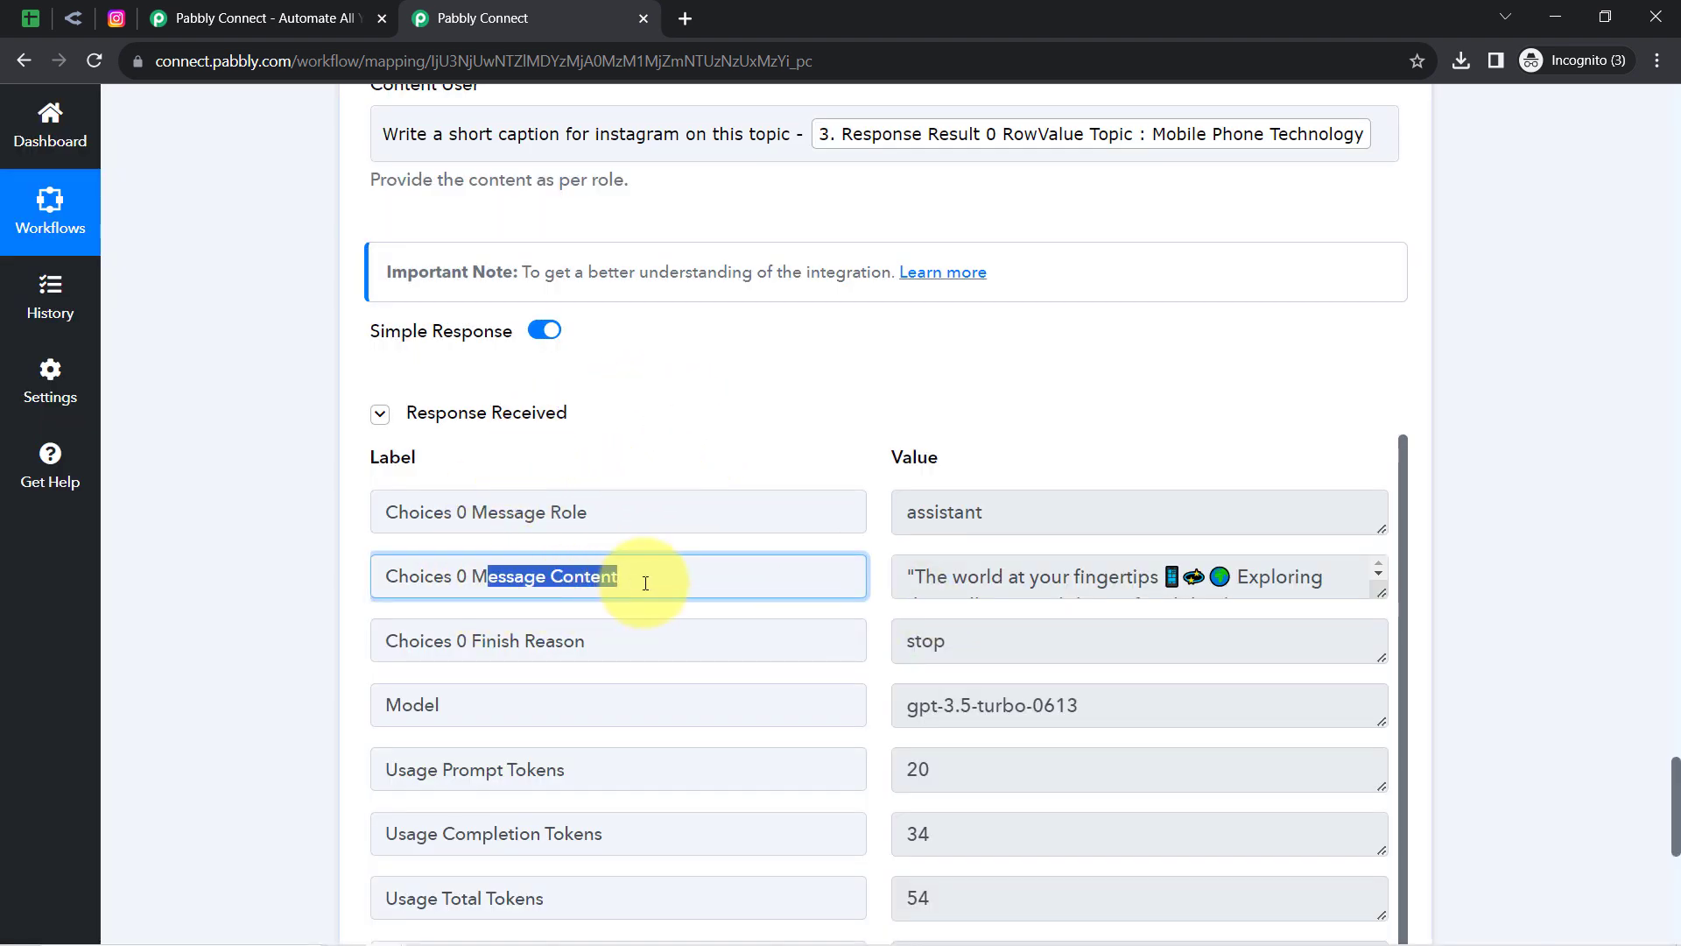
{"action": "left_click_drag", "start_coordinate": [1380, 592], "coordinate": [1368, 843]}
{"action": "left_click_drag", "start_coordinate": [953, 588], "coordinate": [1147, 578]}
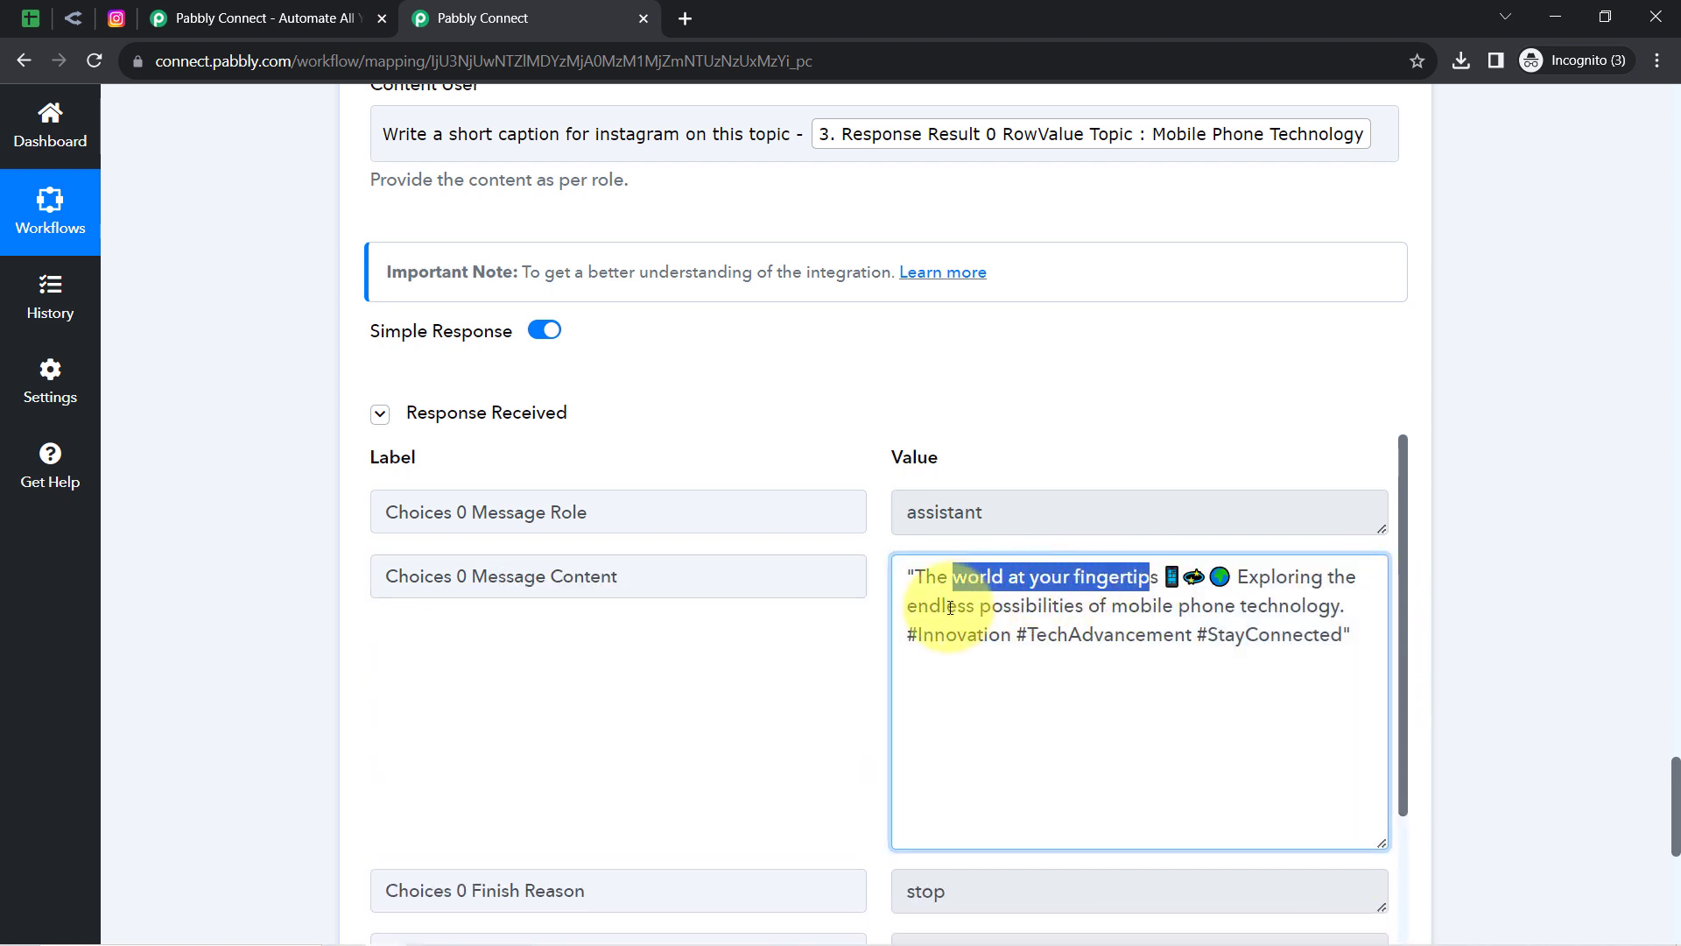
{"action": "mouse_move", "coordinate": [950, 608]}
{"action": "left_mouse_down"}
{"action": "mouse_move", "coordinate": [1268, 598]}
{"action": "mouse_move", "coordinate": [955, 628]}
{"action": "left_mouse_up"}
{"action": "double_click", "coordinate": [955, 634]}
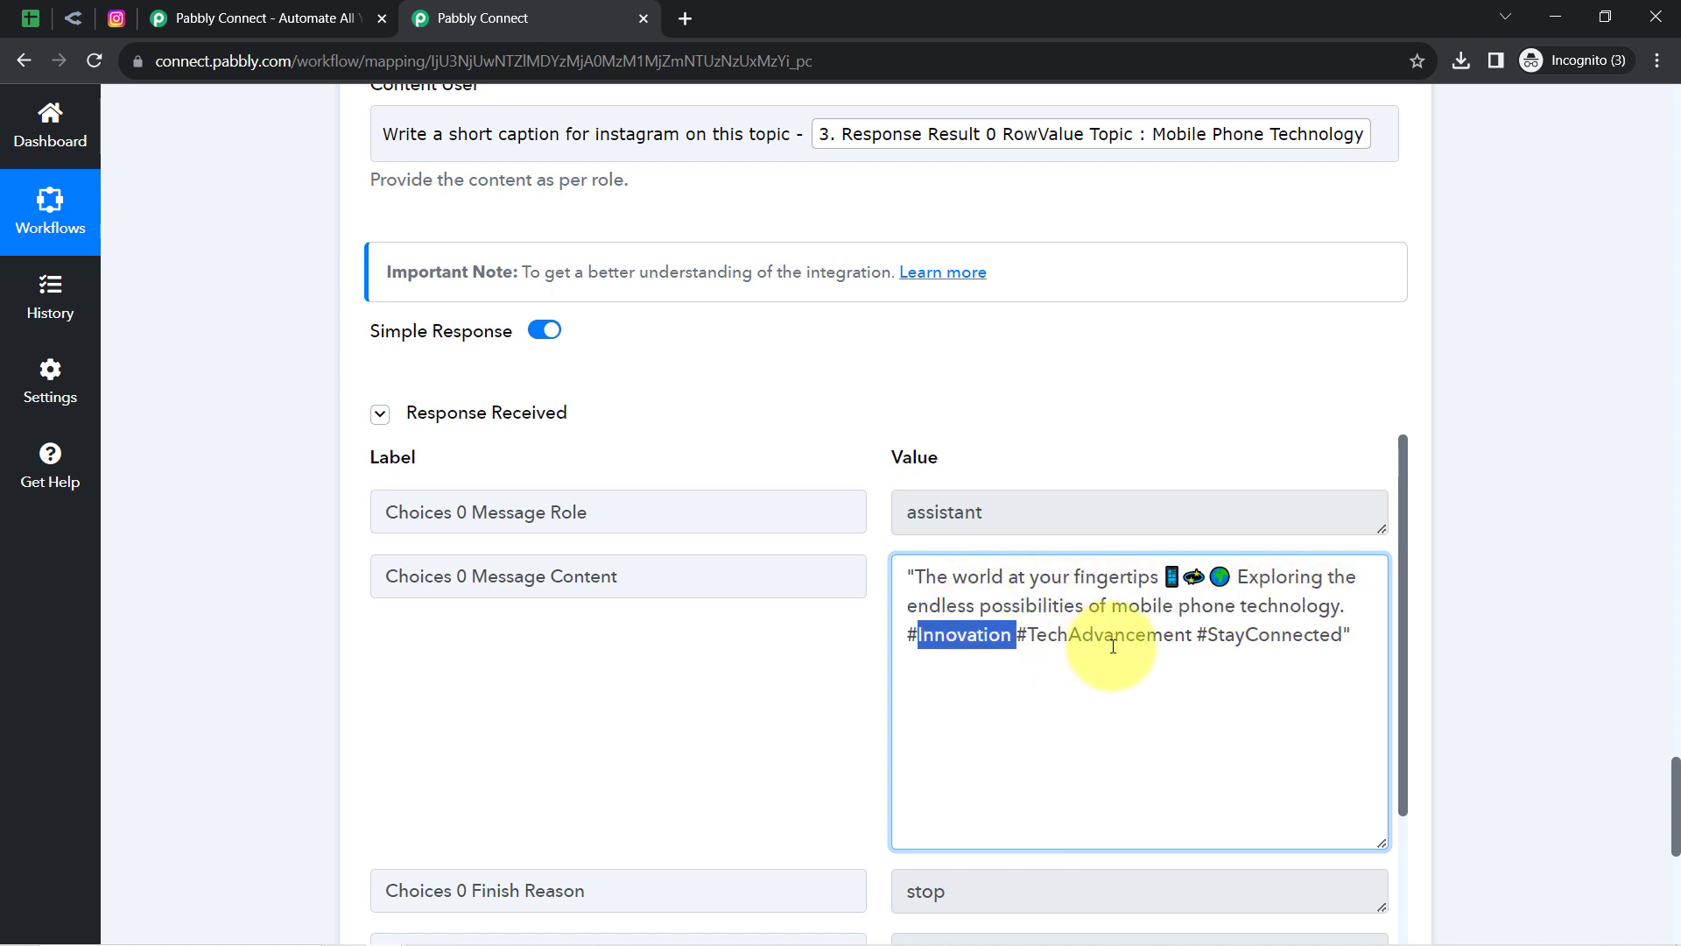
Step: Read through the generated caption and its hashtags in the Message Content value and look over the OpenRouter.ai action setup
{"action": "double_click", "coordinate": [1145, 639]}
{"action": "left_click_drag", "start_coordinate": [1225, 636], "coordinate": [1316, 636]}
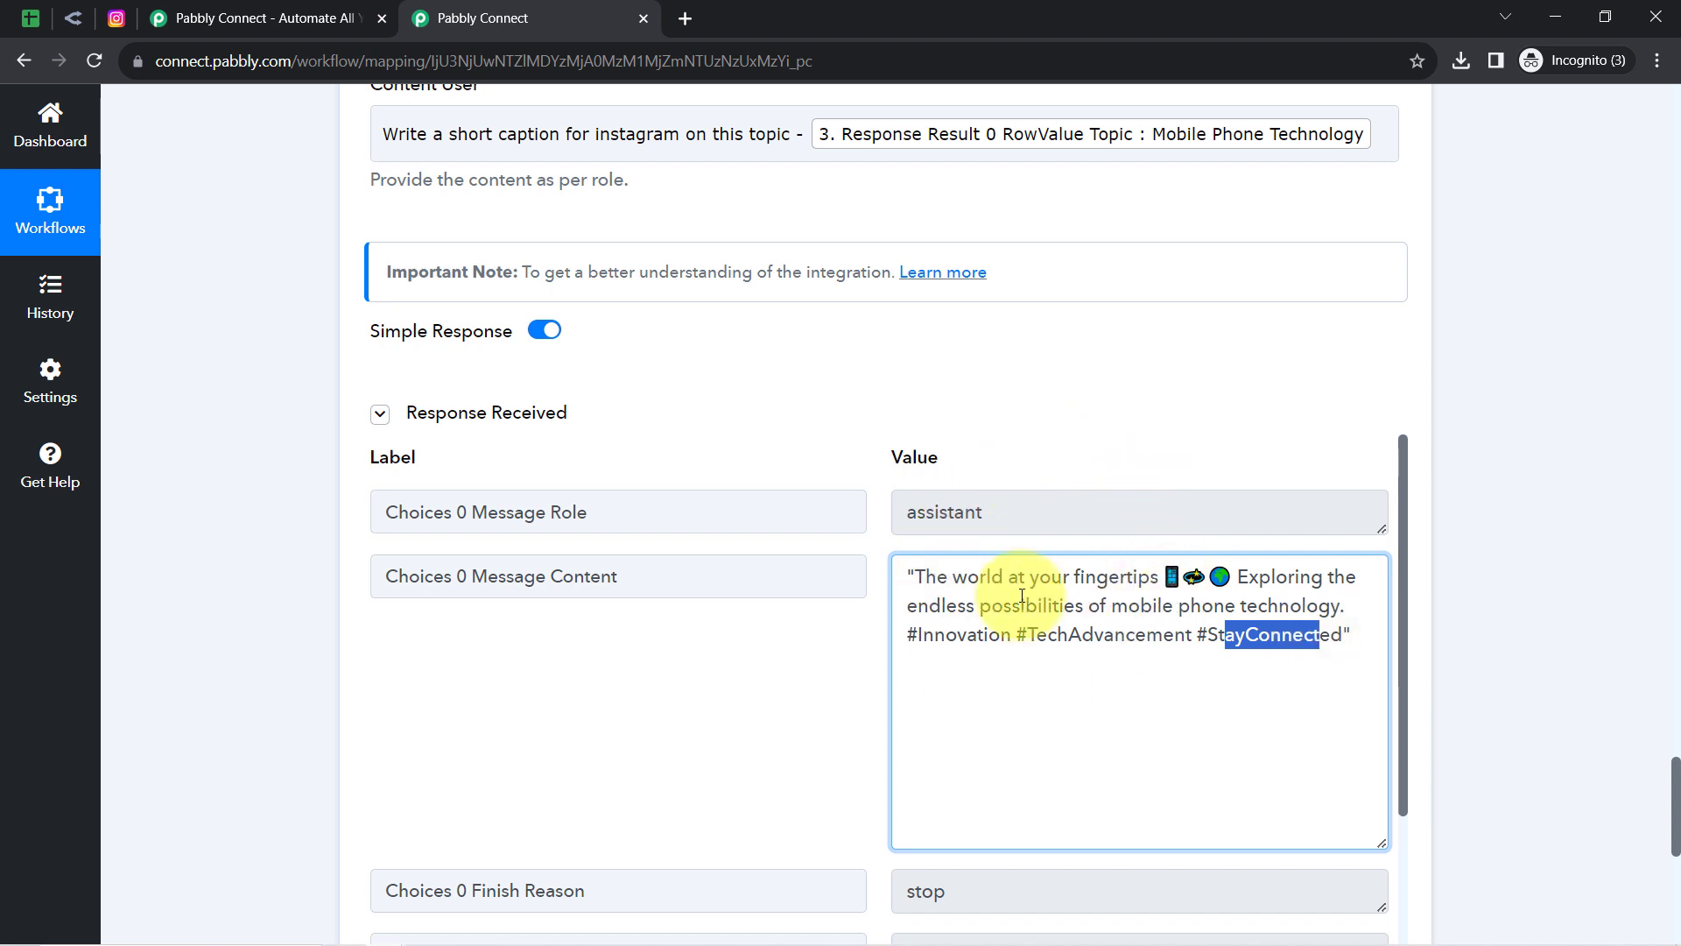
{"action": "left_click_drag", "start_coordinate": [919, 576], "coordinate": [1204, 634]}
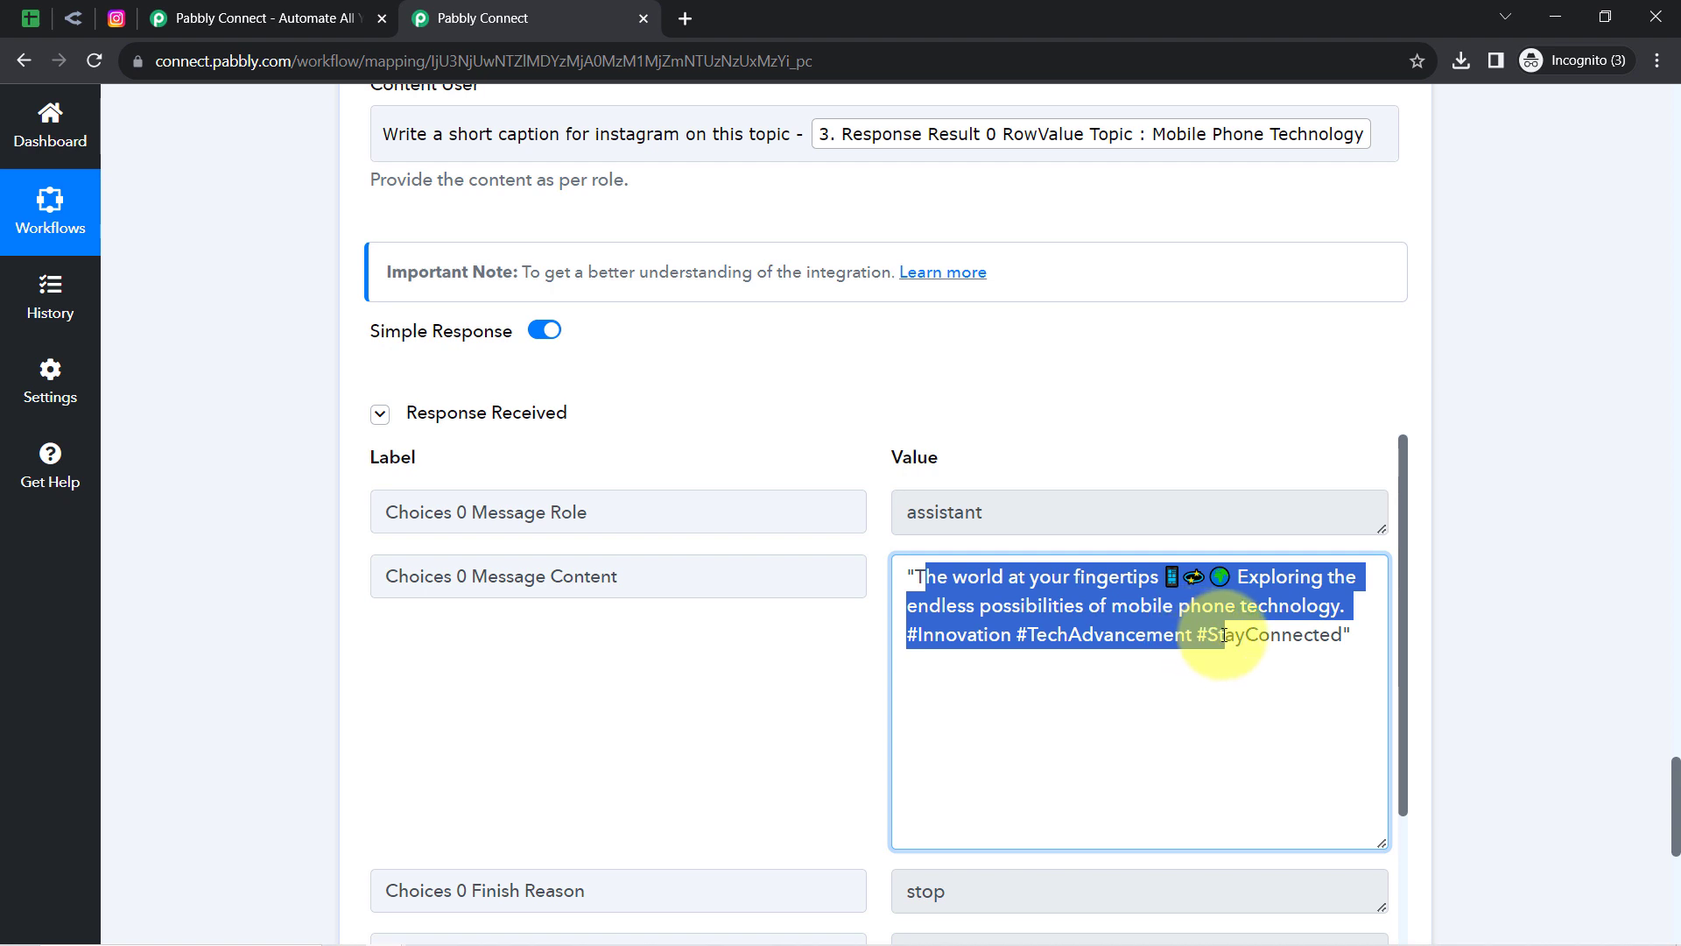
{"action": "left_click_drag", "start_coordinate": [1223, 634], "coordinate": [1228, 634]}
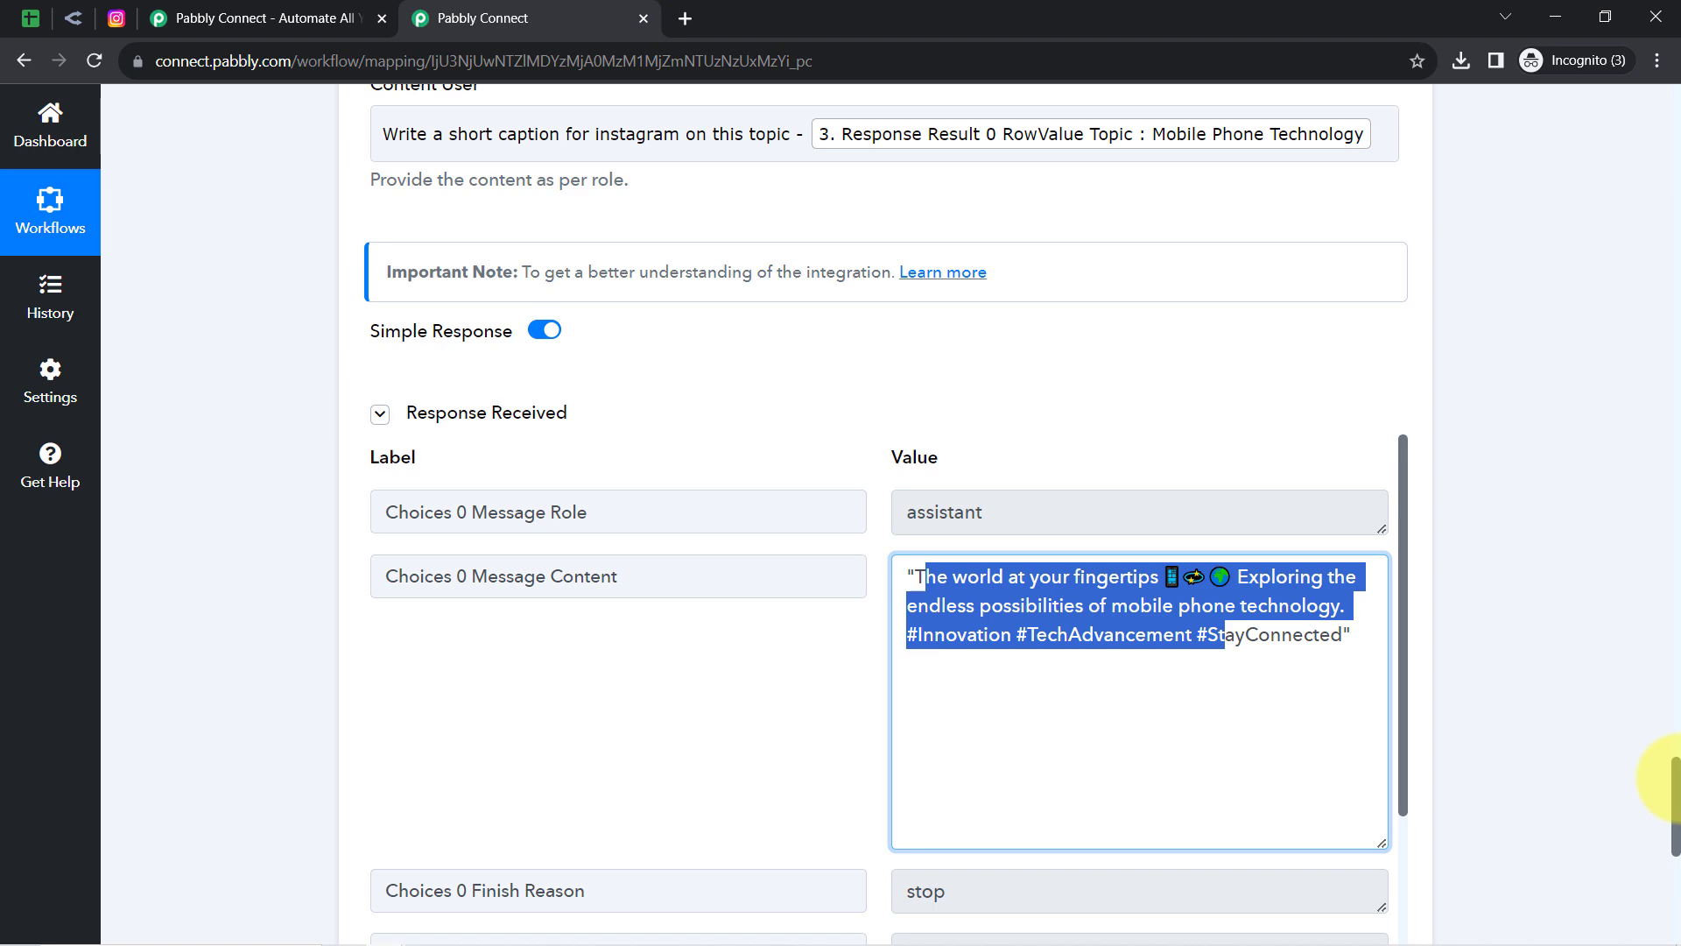
{"action": "left_click_drag", "start_coordinate": [1675, 783], "coordinate": [1643, 627]}
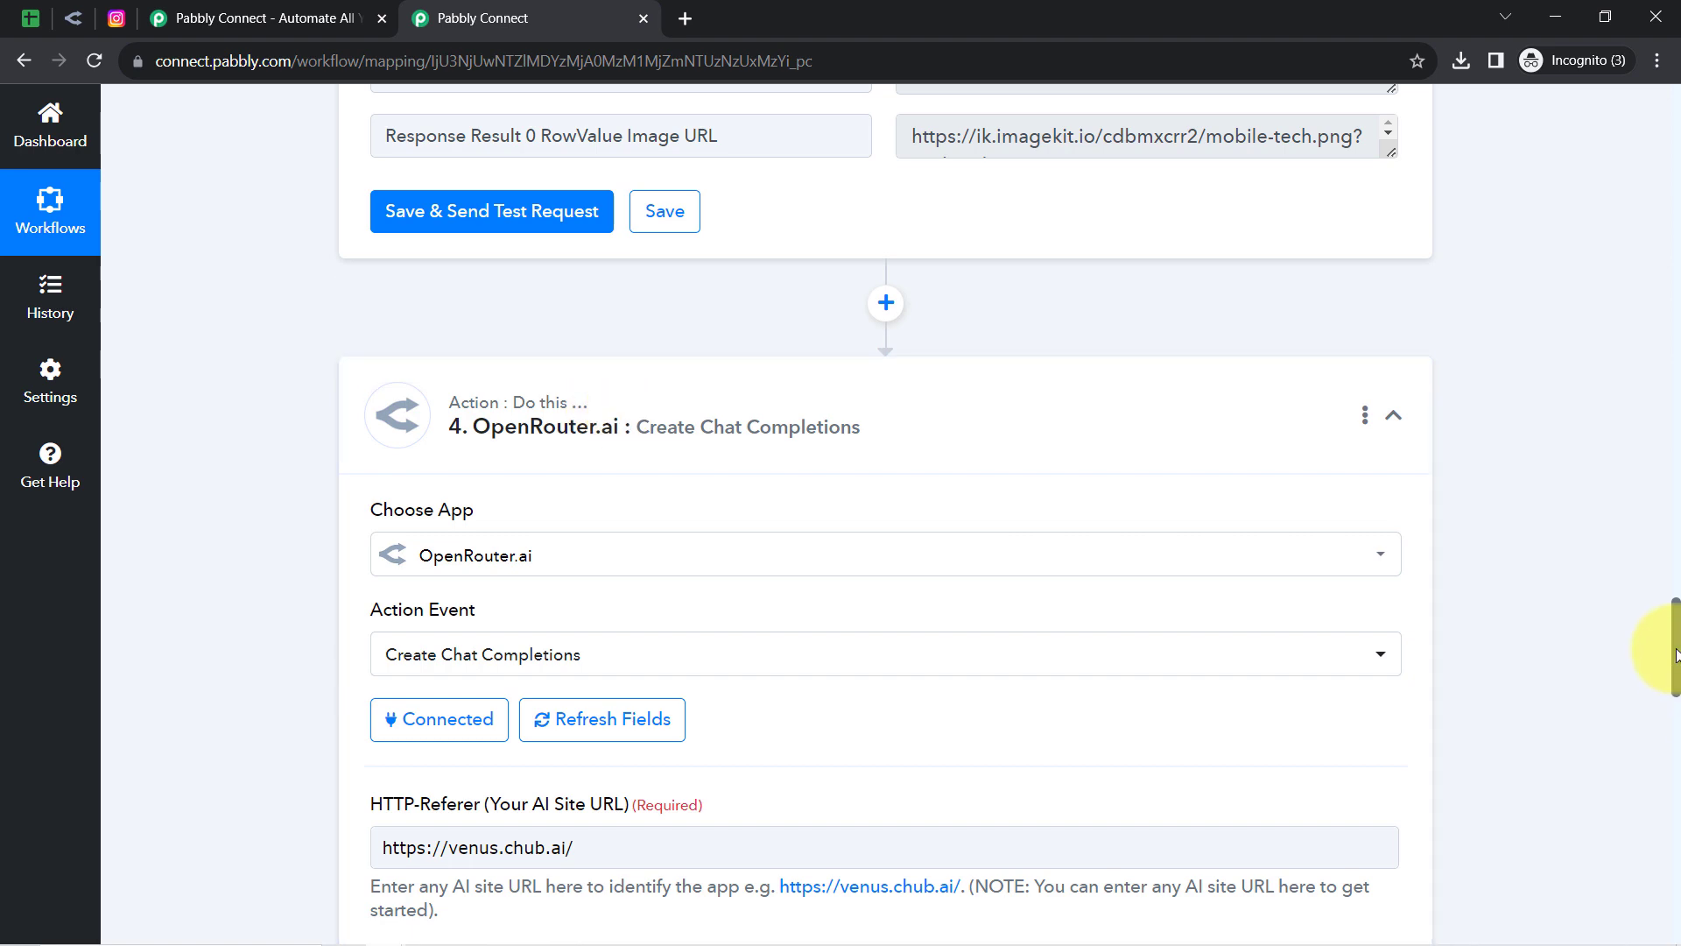
Step: Add an Instagram for Business action after the OpenRouter.ai action, with Publish Photo as the action event
{"action": "left_click_drag", "start_coordinate": [1675, 652], "coordinate": [1633, 915]}
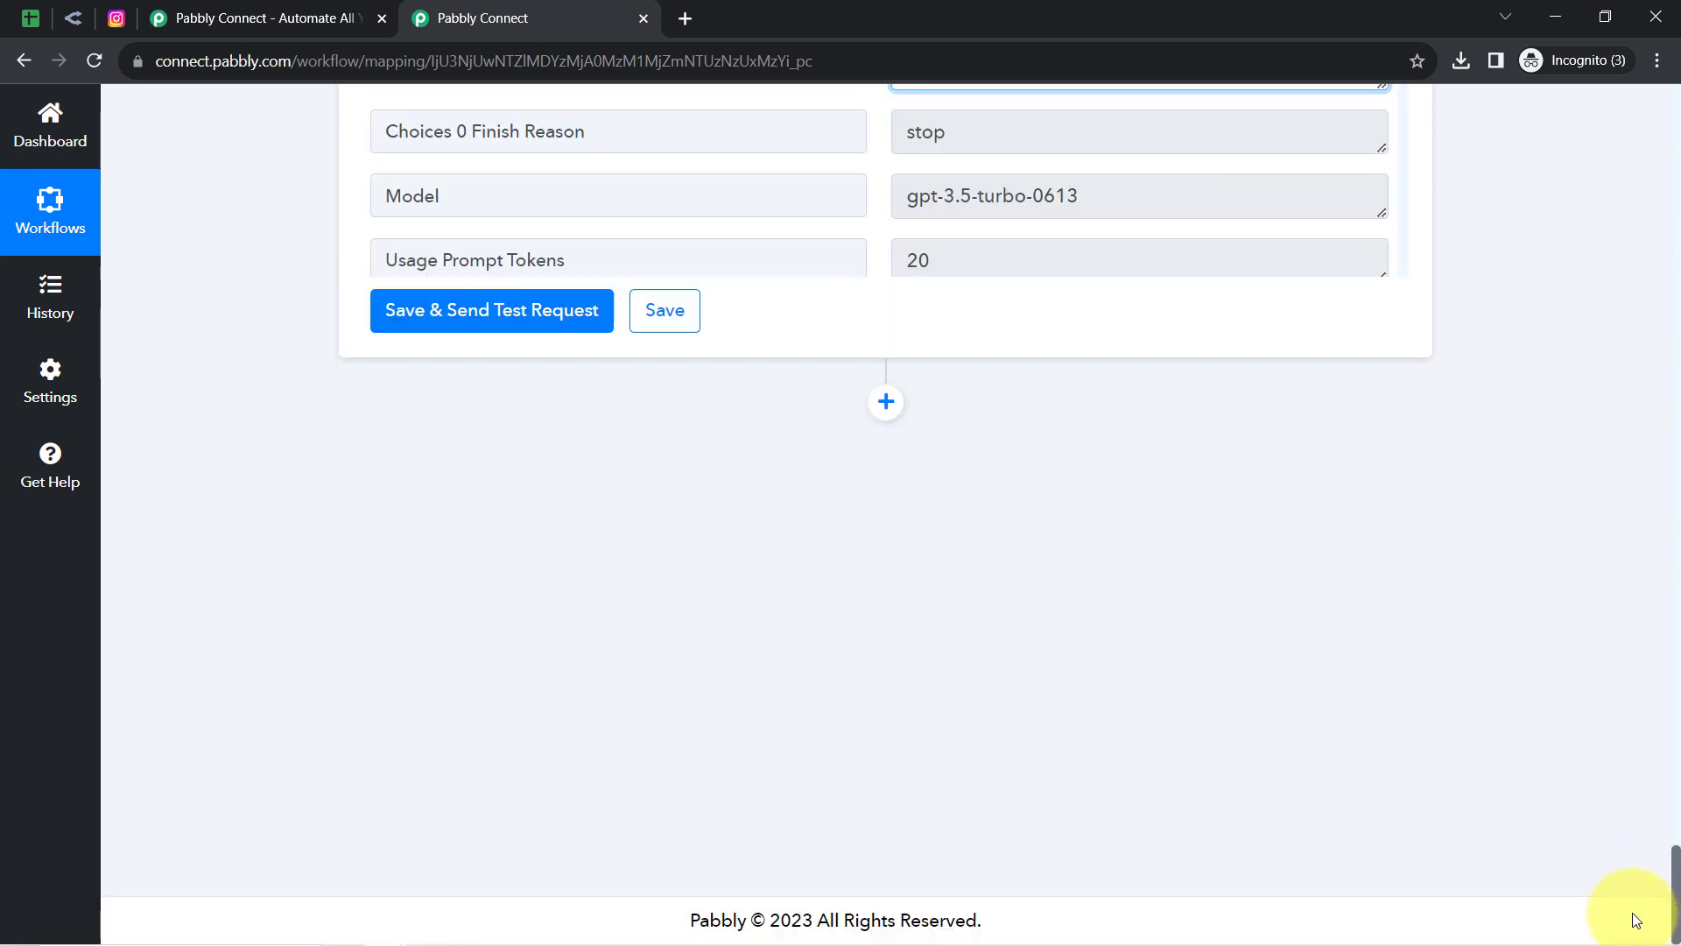
{"action": "left_click", "coordinate": [885, 402]}
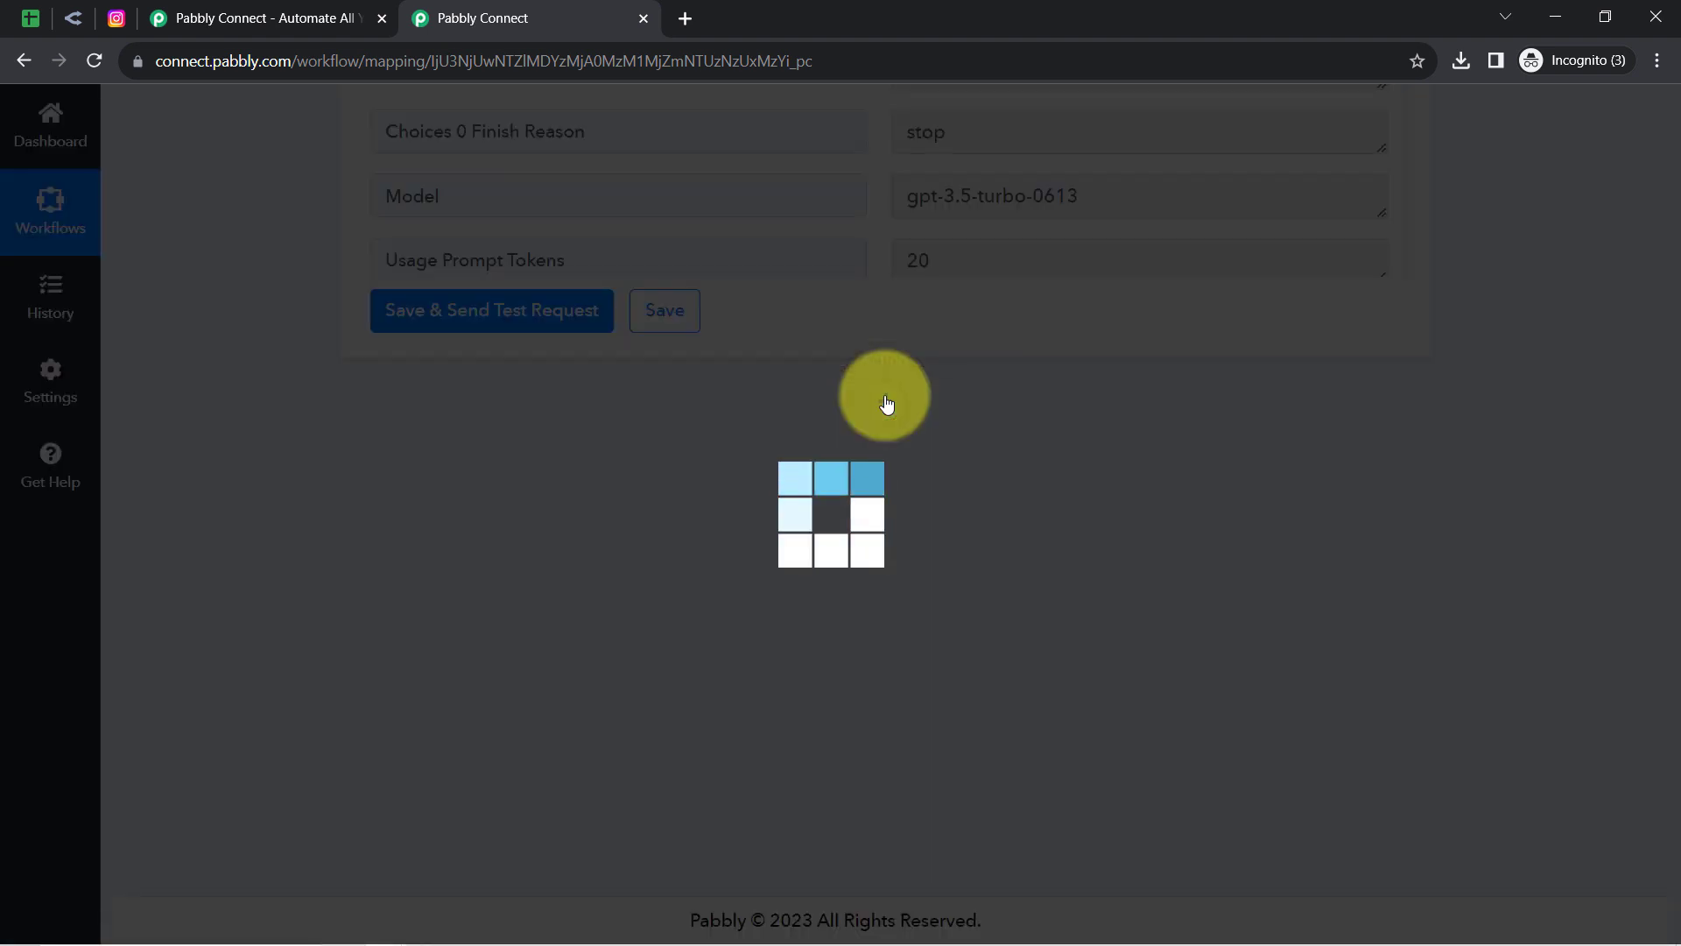
{"action": "left_click", "coordinate": [461, 655]}
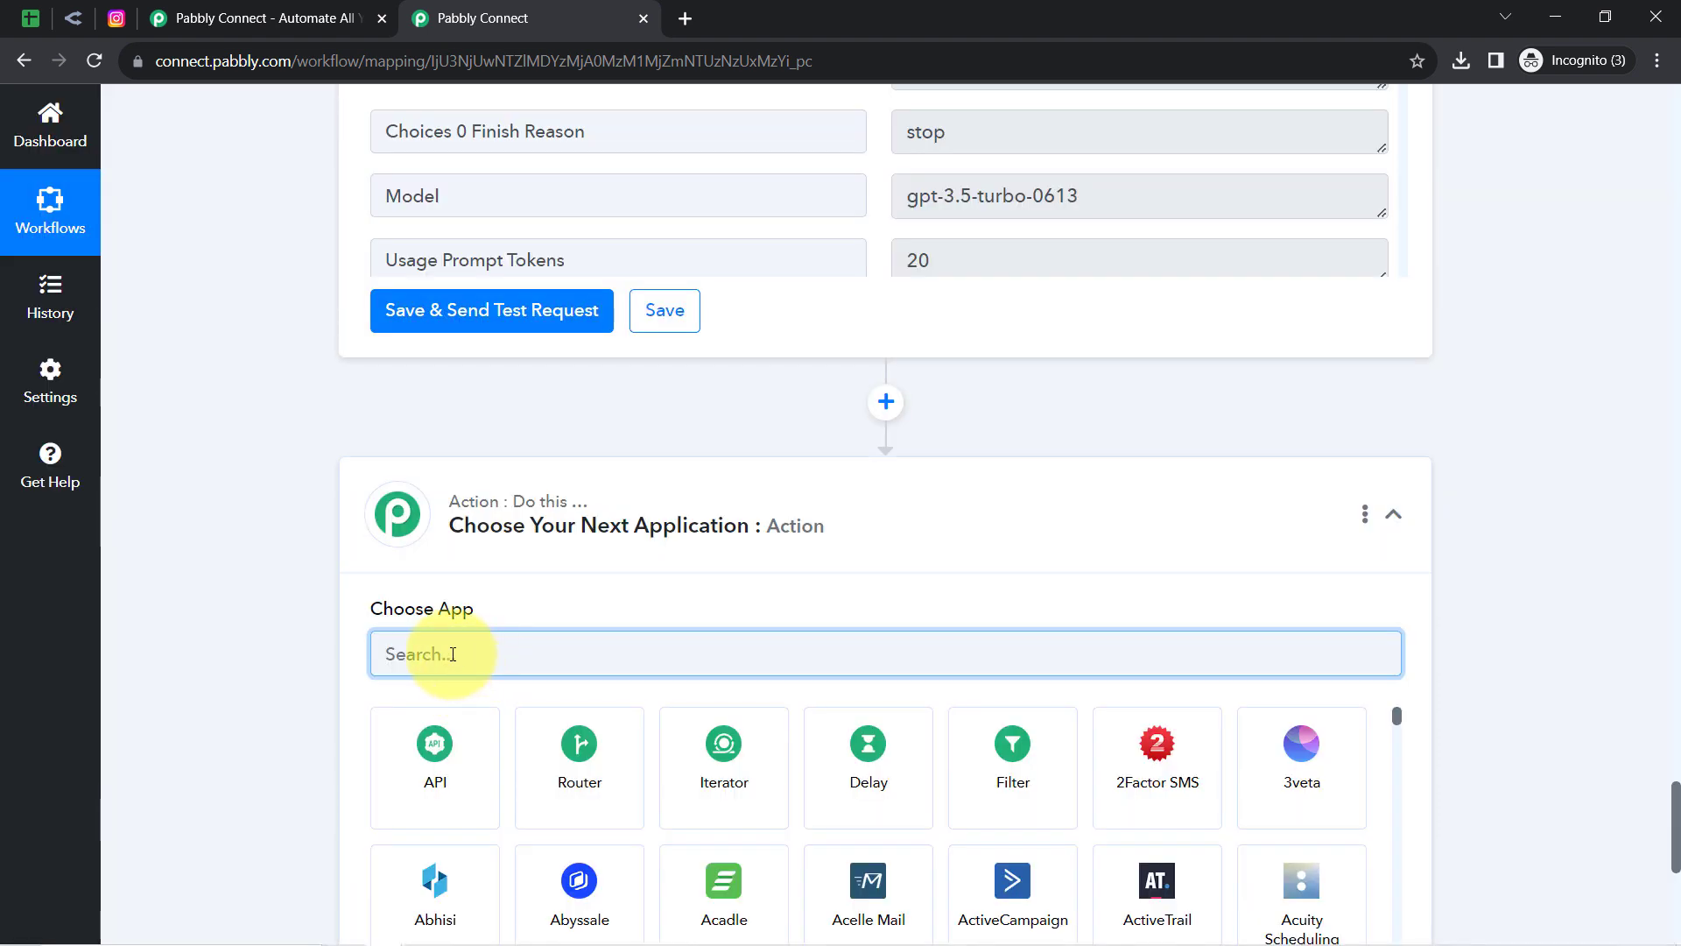
{"action": "type", "text": "in"}
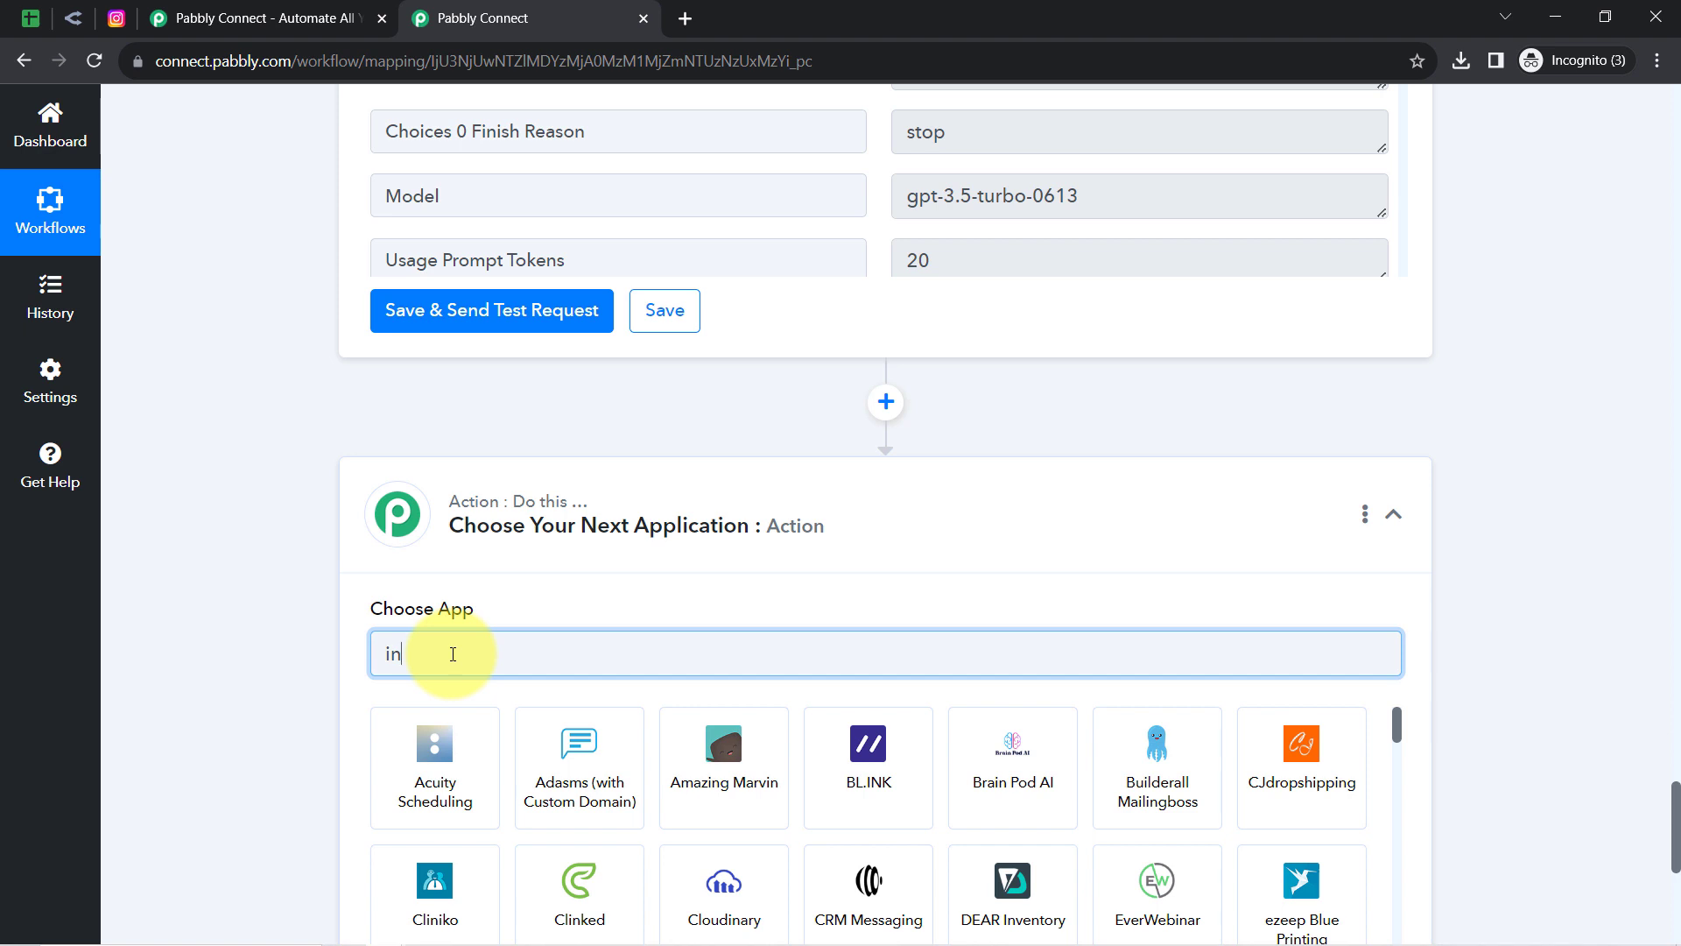
{"action": "type", "text": "st"}
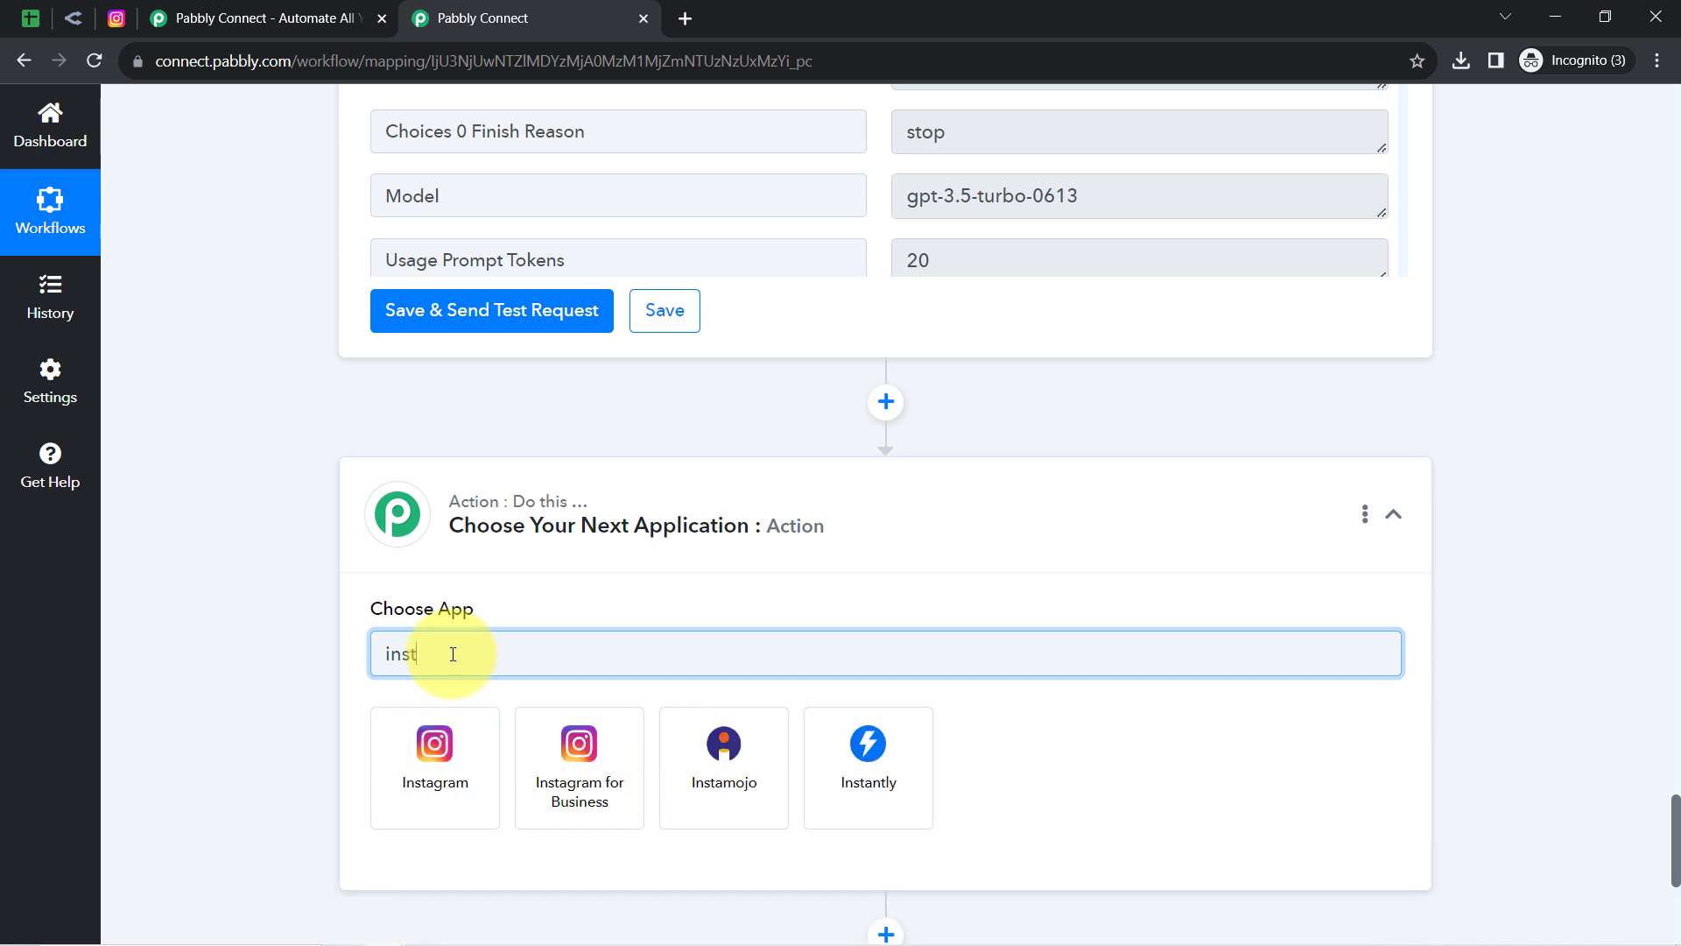
{"action": "left_click", "coordinate": [578, 785]}
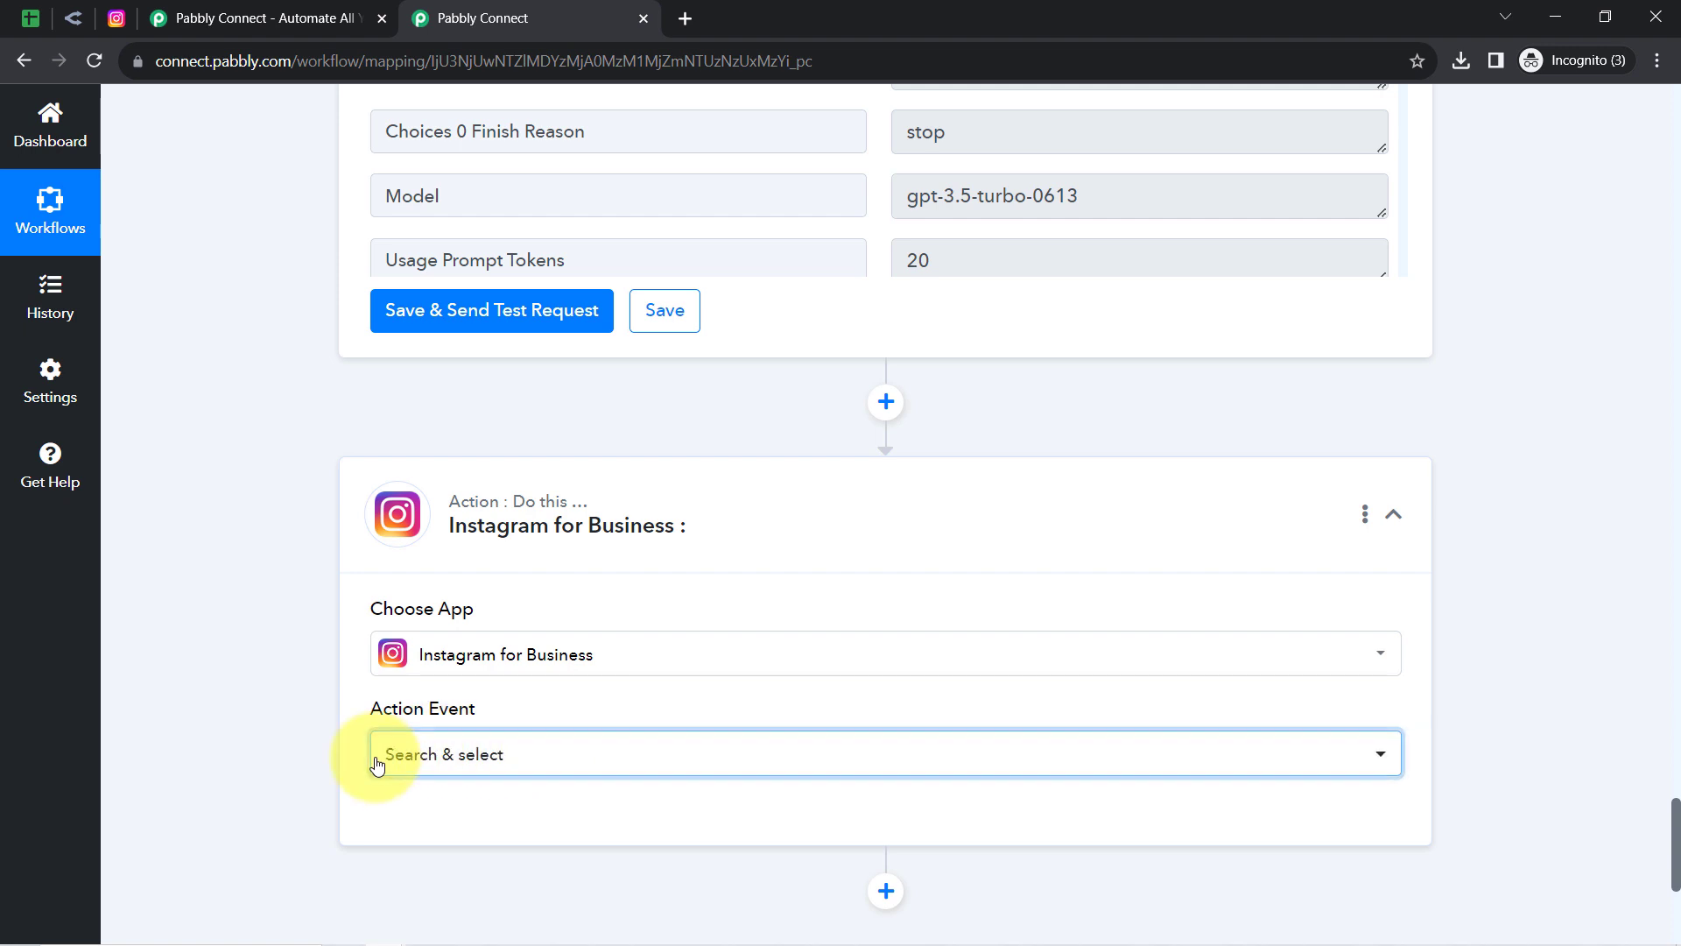
{"action": "left_click", "coordinate": [377, 759]}
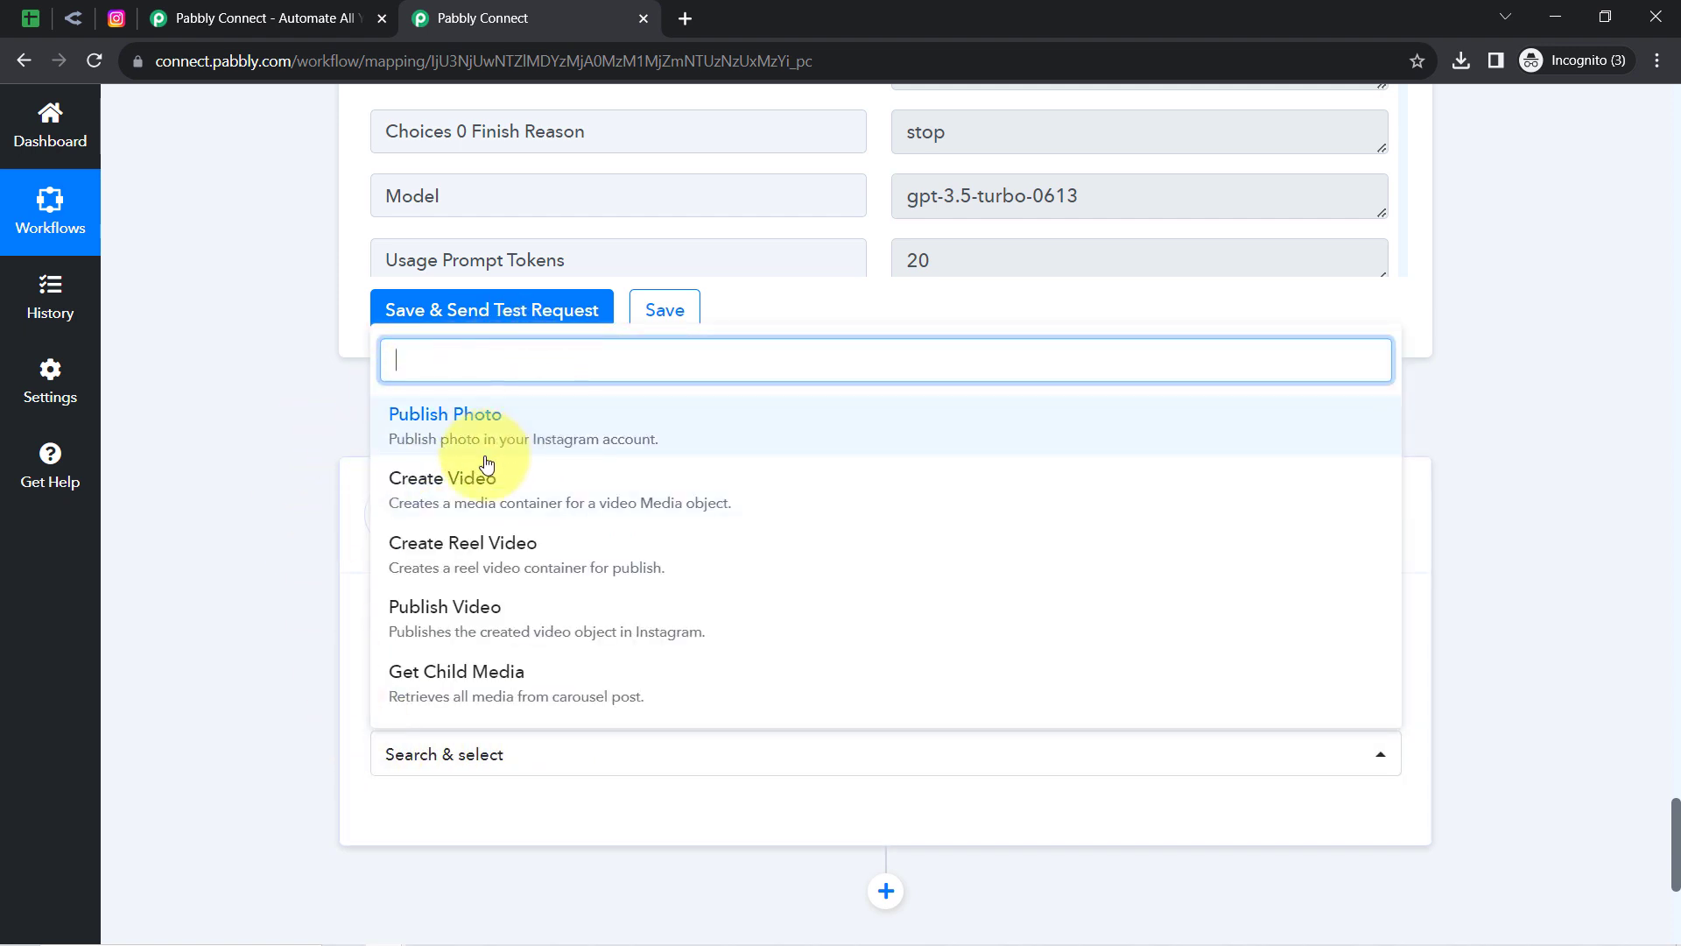
{"action": "left_click", "coordinate": [465, 428]}
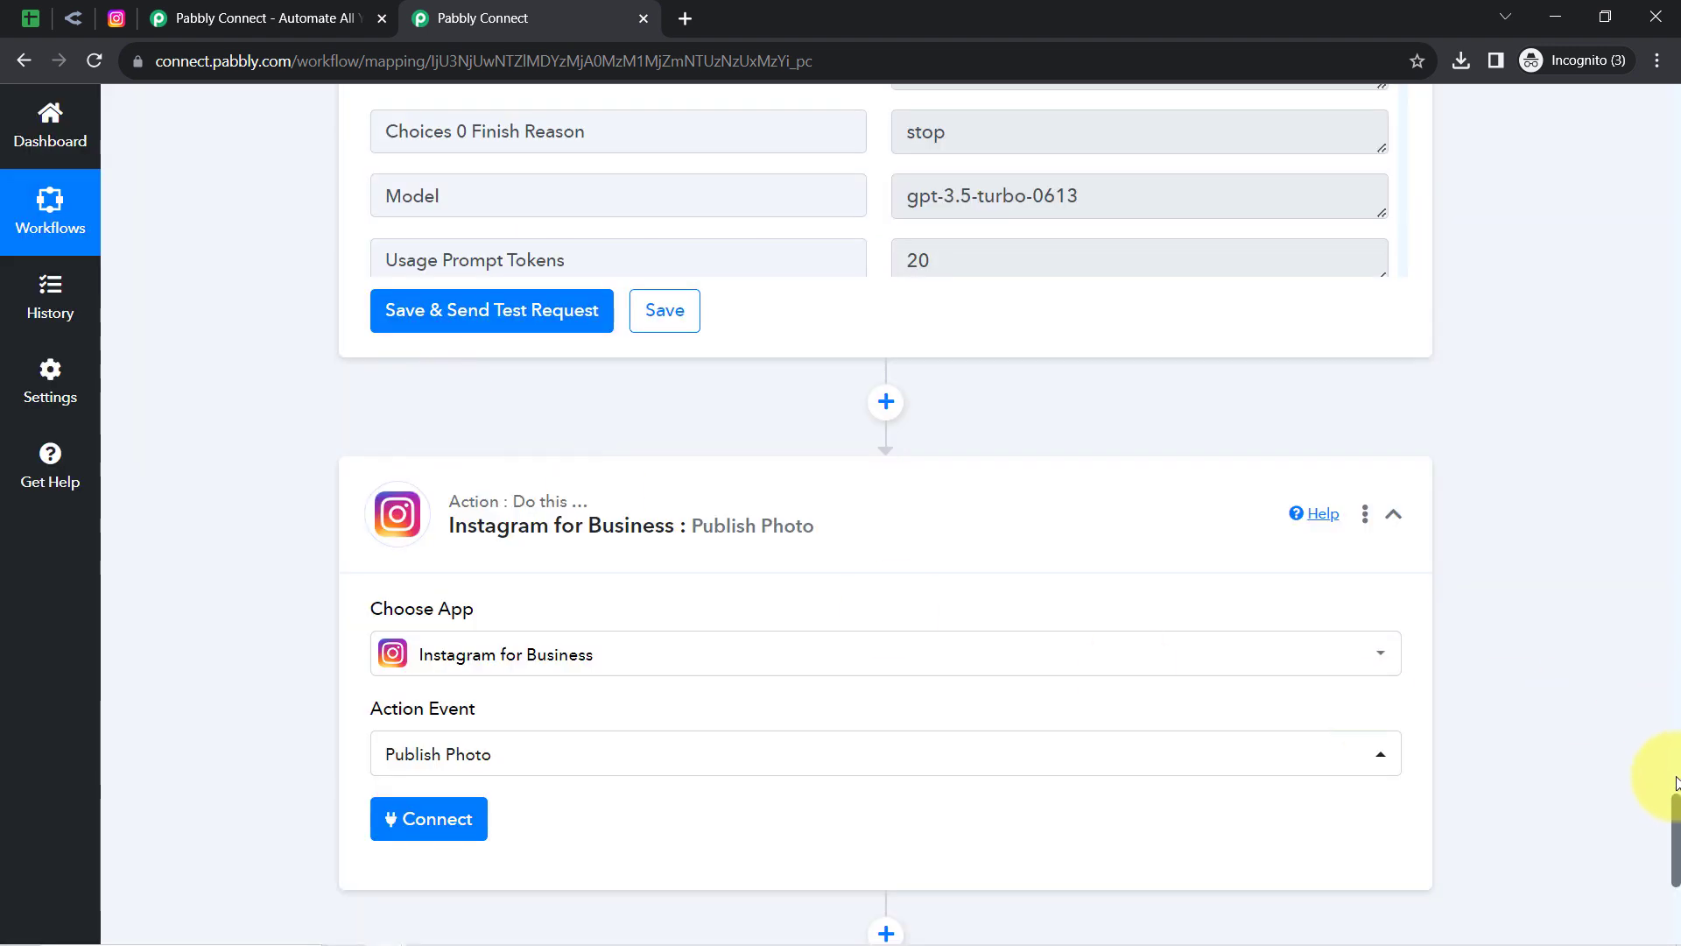
Step: Authenticate a new Instagram for Business connection for the Publish Photo action and view the Instagram profile being connected
{"action": "left_click_drag", "start_coordinate": [1676, 810], "coordinate": [1651, 900]}
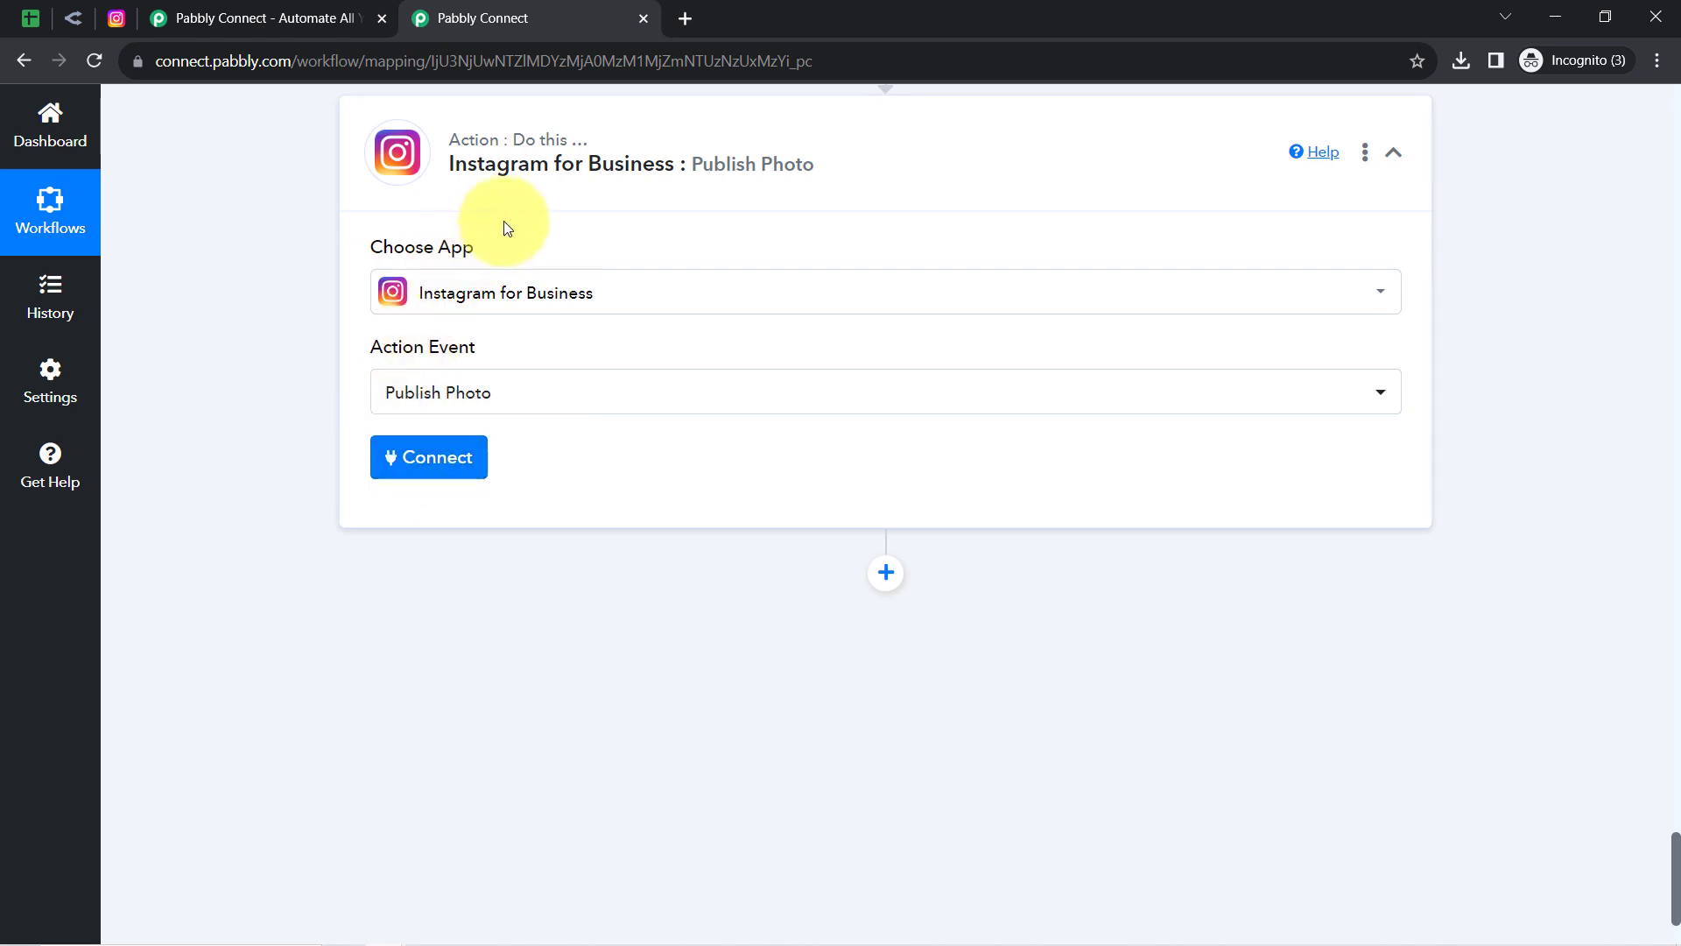
{"action": "left_click", "coordinate": [400, 469]}
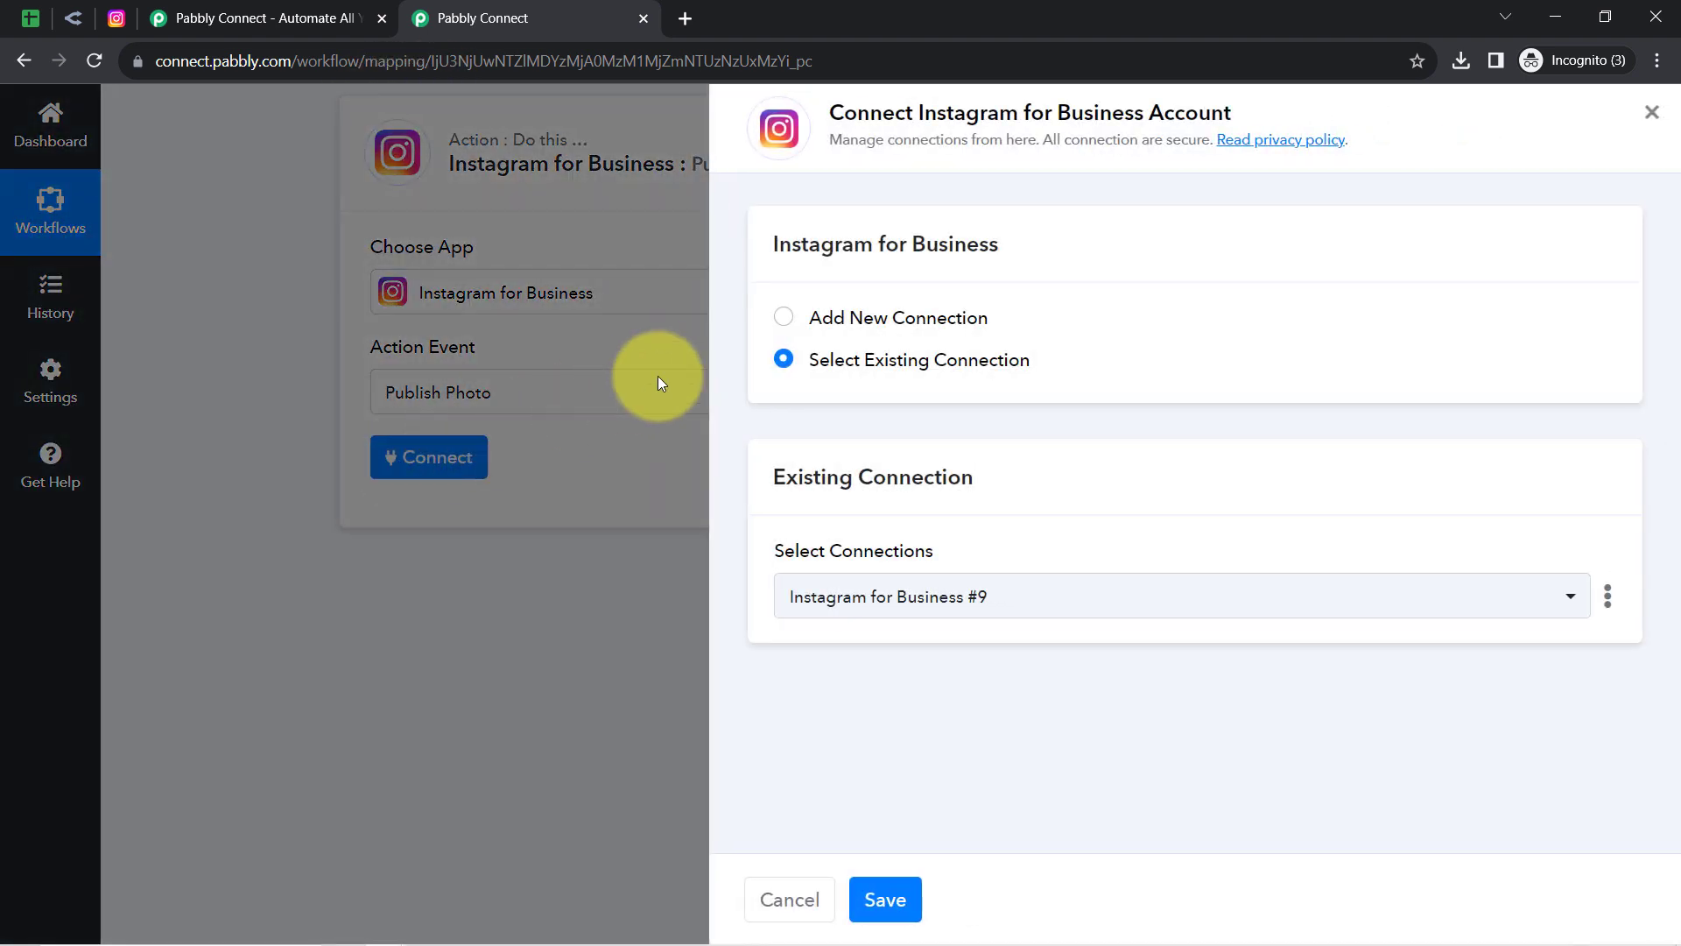
{"action": "left_click", "coordinate": [838, 319]}
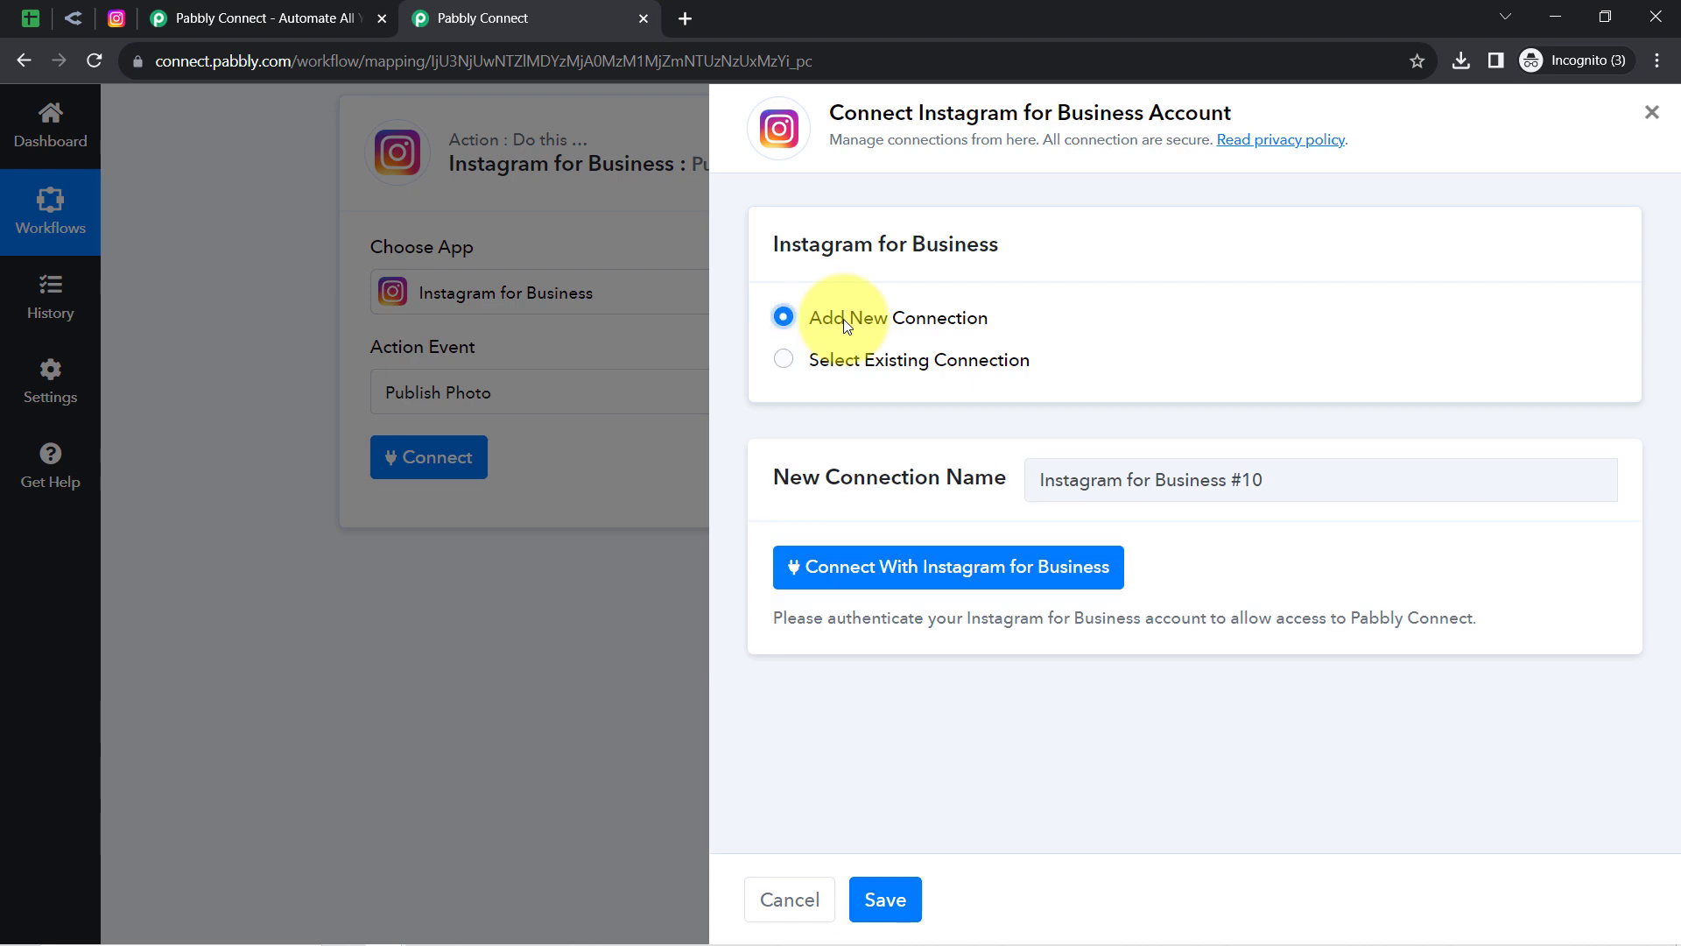
{"action": "left_click", "coordinate": [880, 571]}
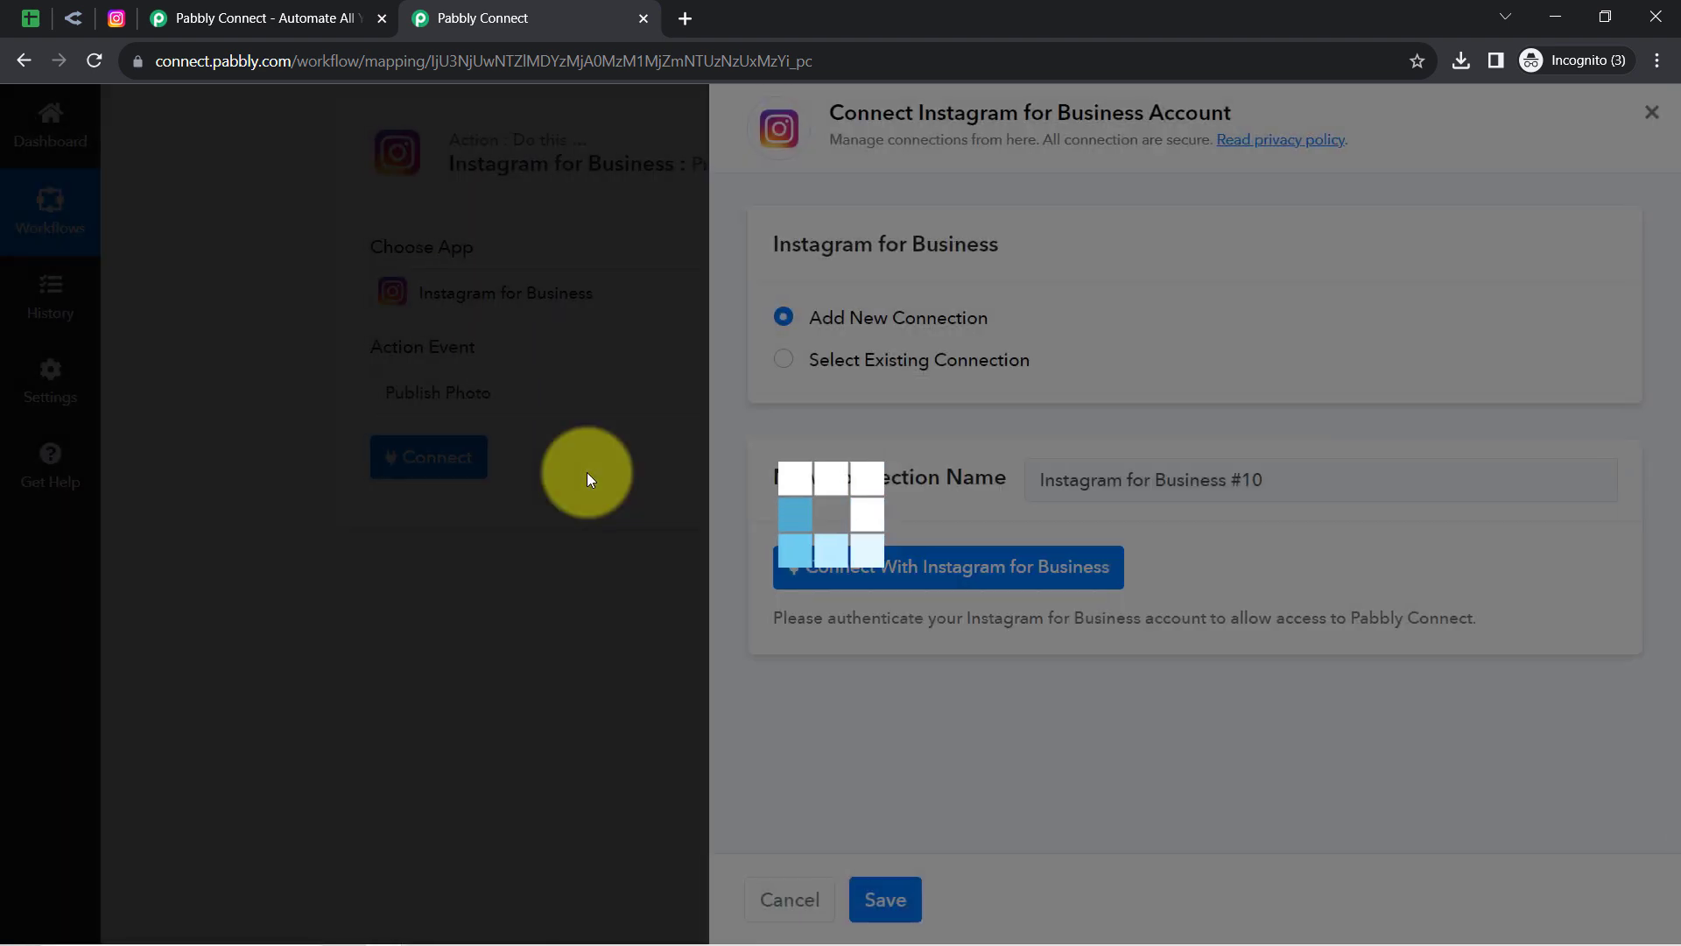
{"action": "left_click", "coordinate": [112, 29]}
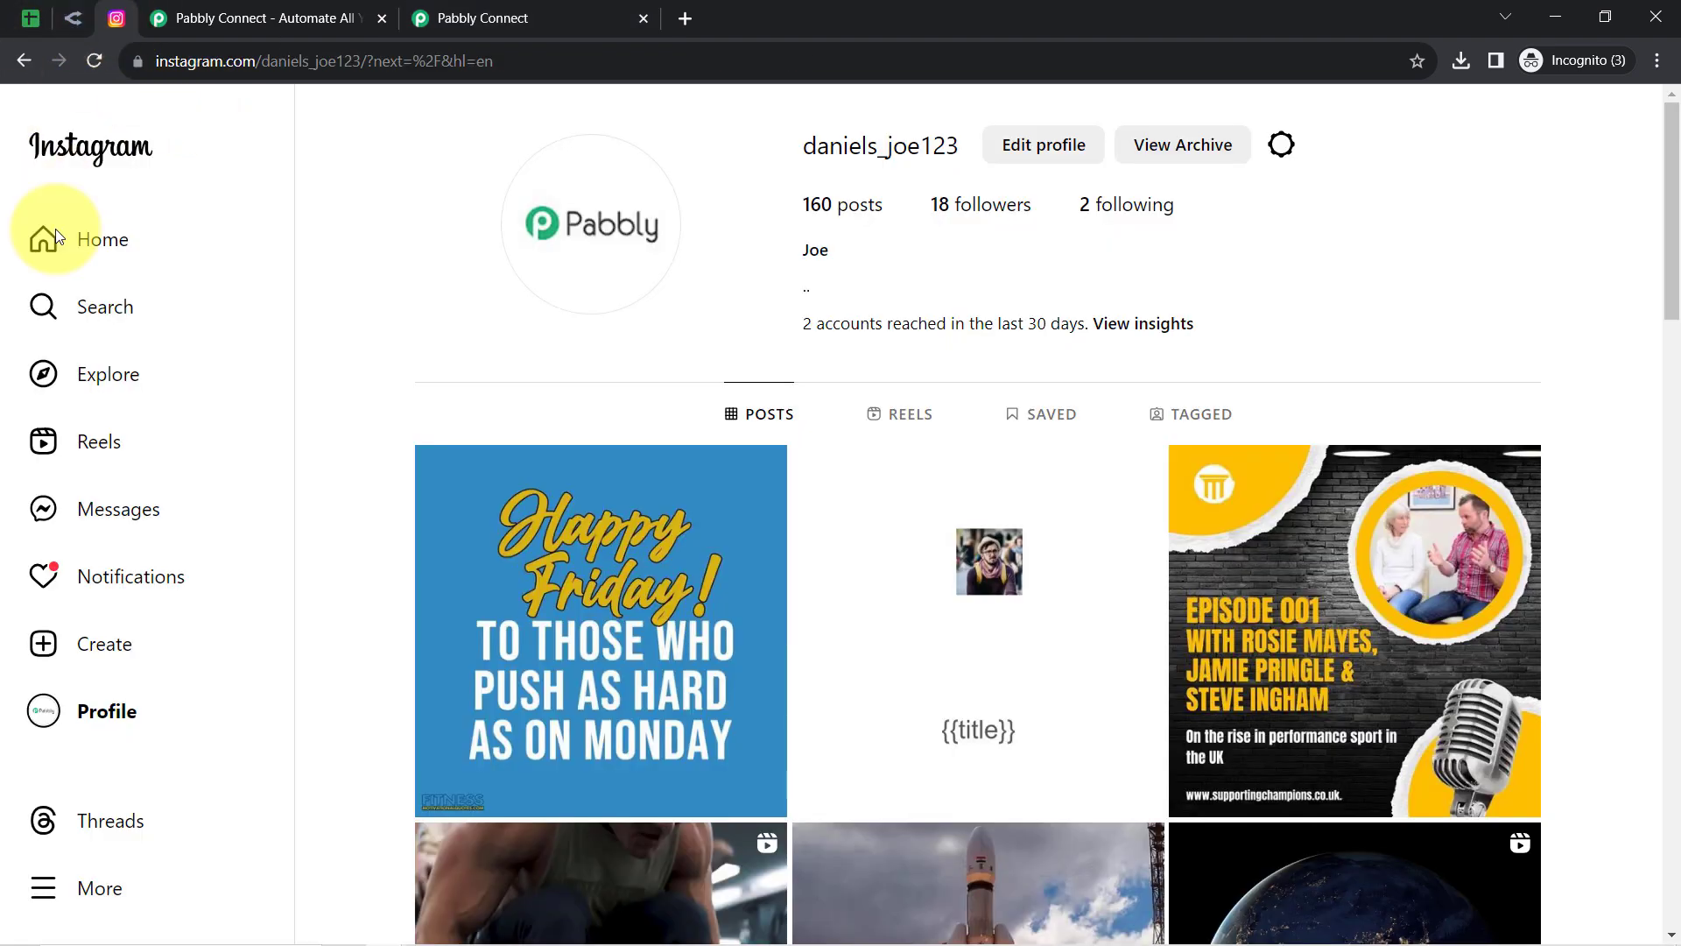
{"action": "left_click", "coordinate": [486, 10]}
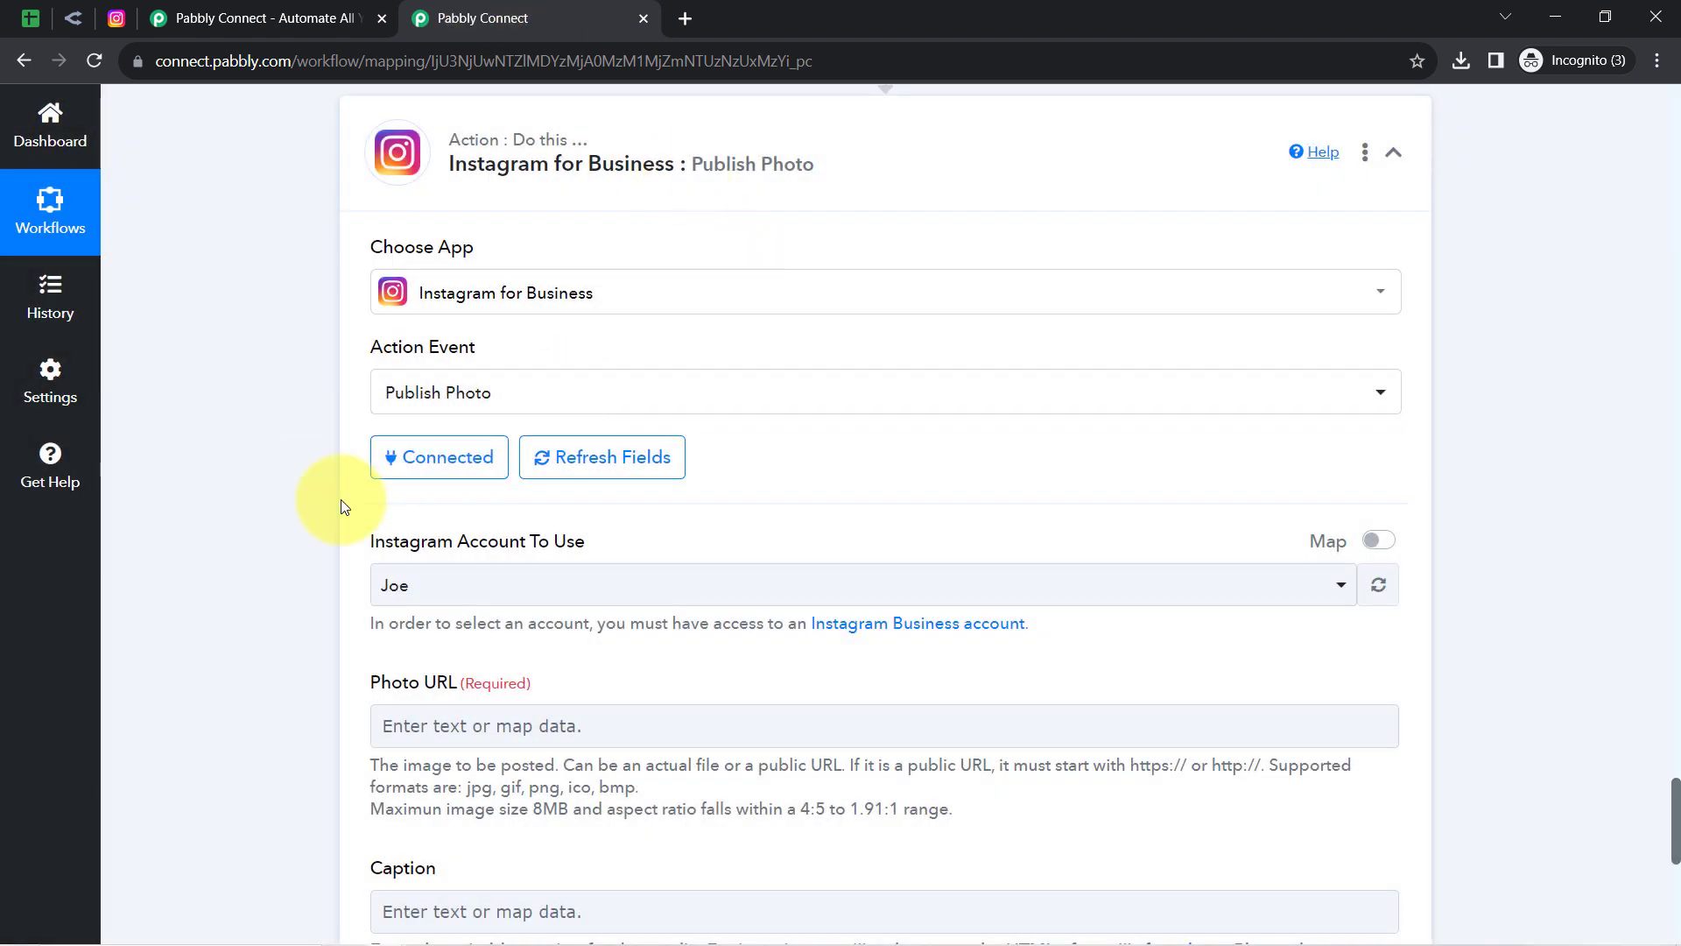
Step: Review the available choices for Instagram Account To Use and compare the selected account with the Instagram profile
{"action": "scroll", "coordinate": [342, 506], "scroll_direction": "down", "scroll_amount": 3}
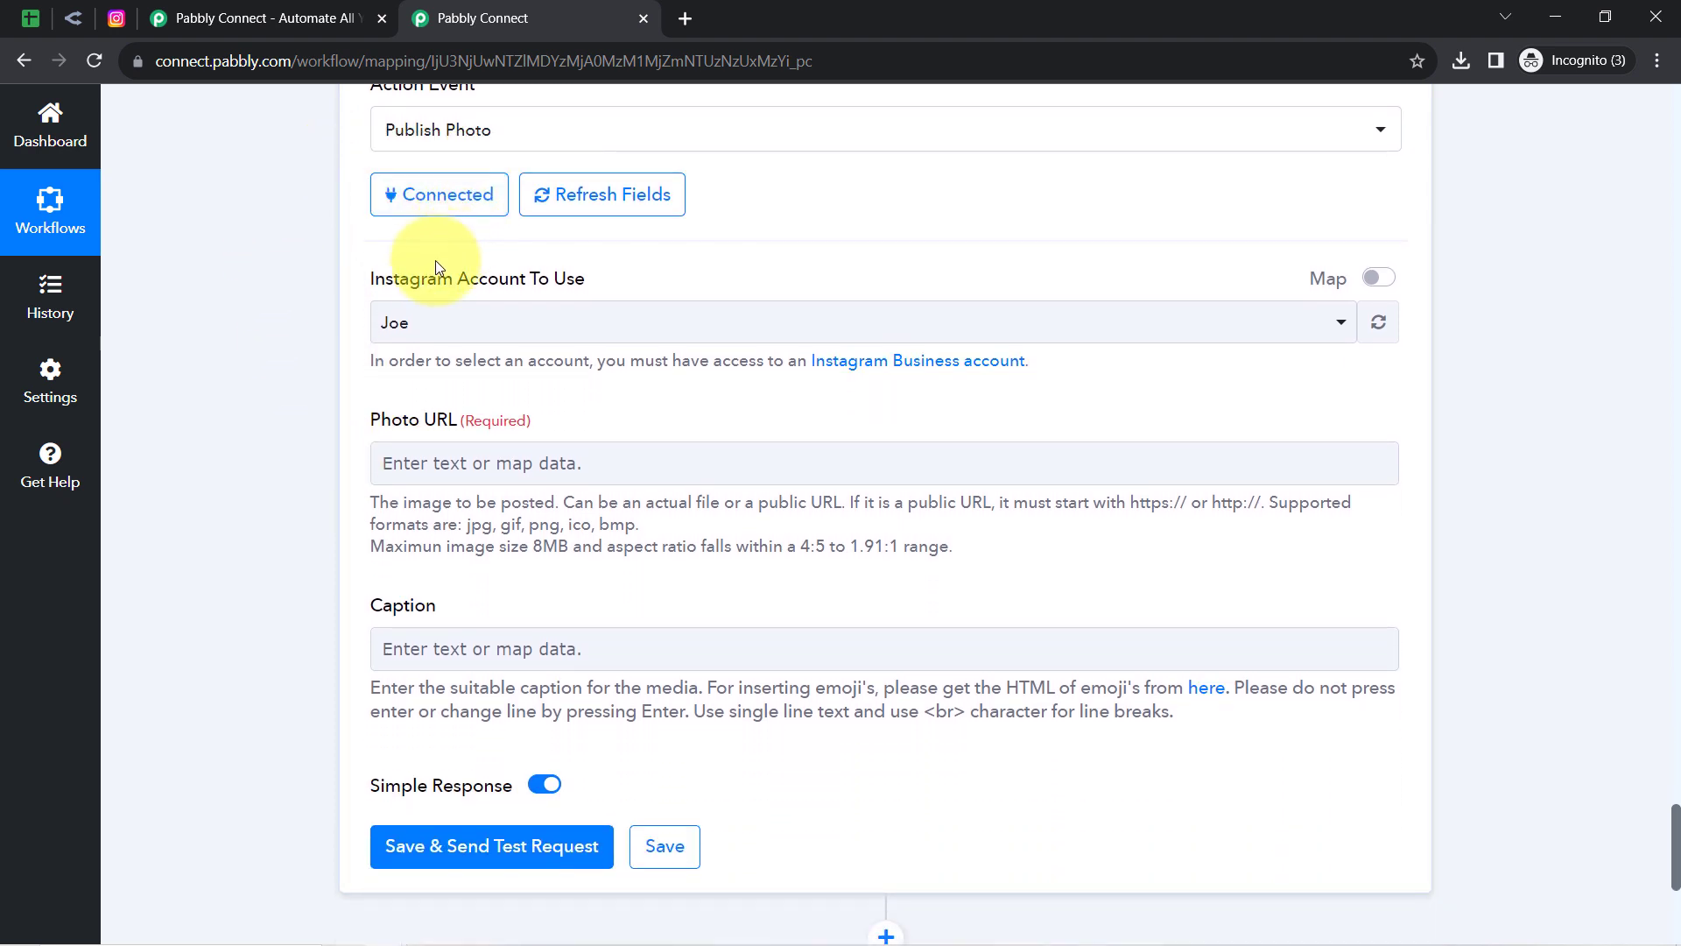
{"action": "left_click_drag", "start_coordinate": [412, 288], "coordinate": [546, 282]}
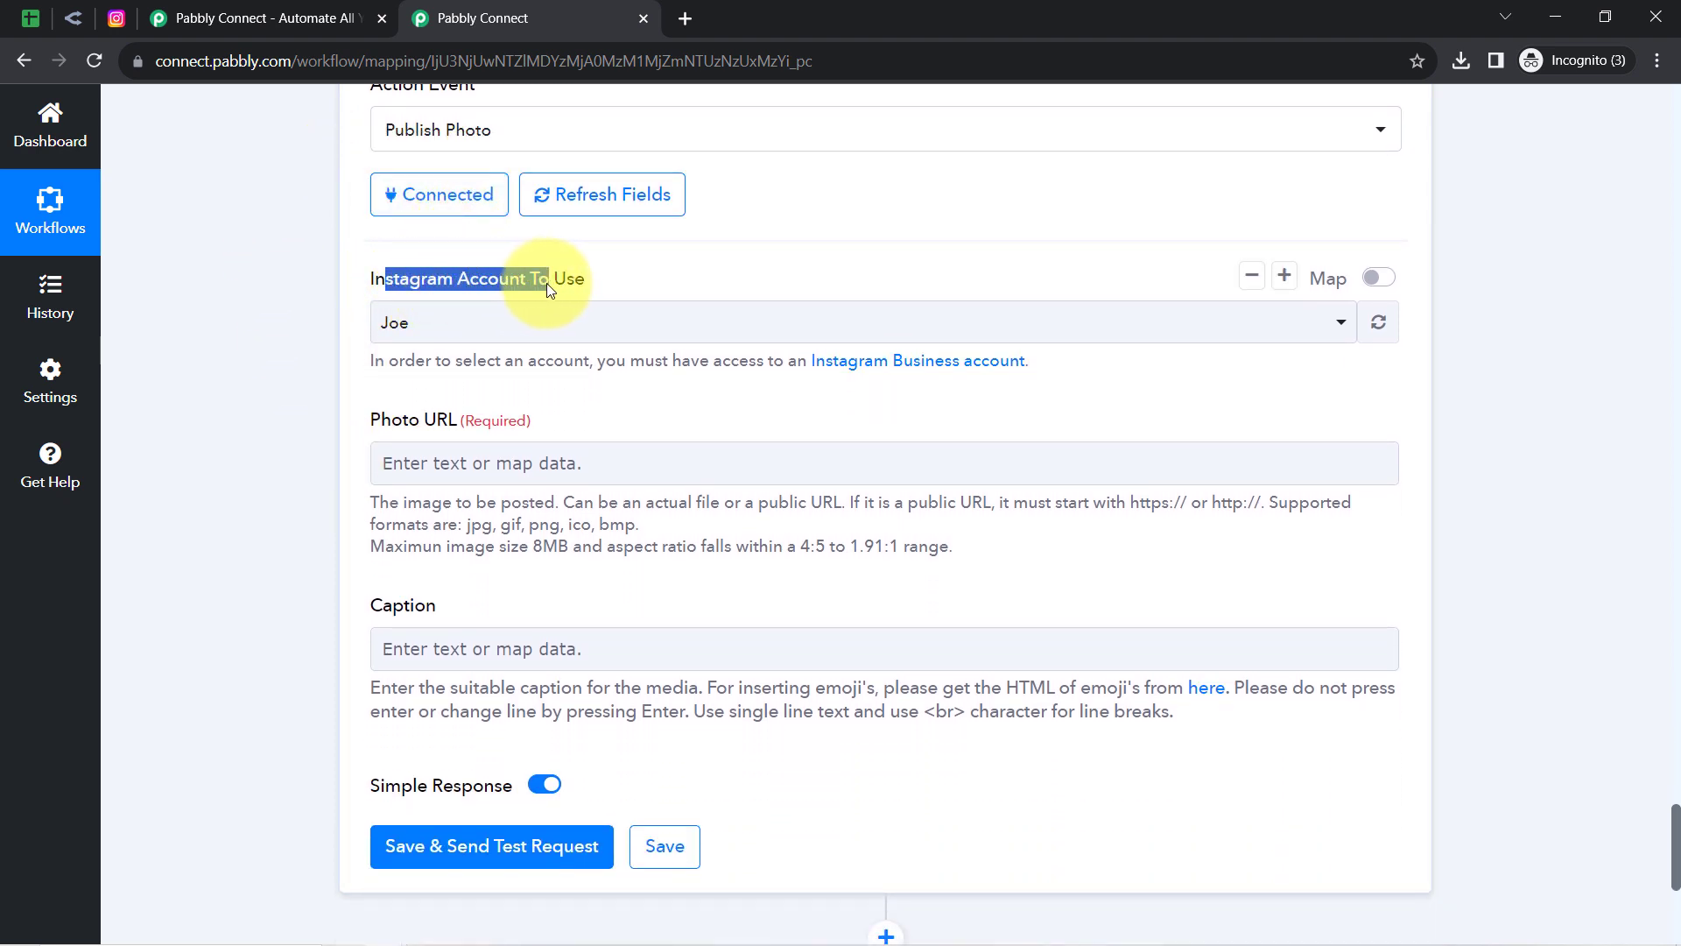
{"action": "left_click", "coordinate": [413, 337]}
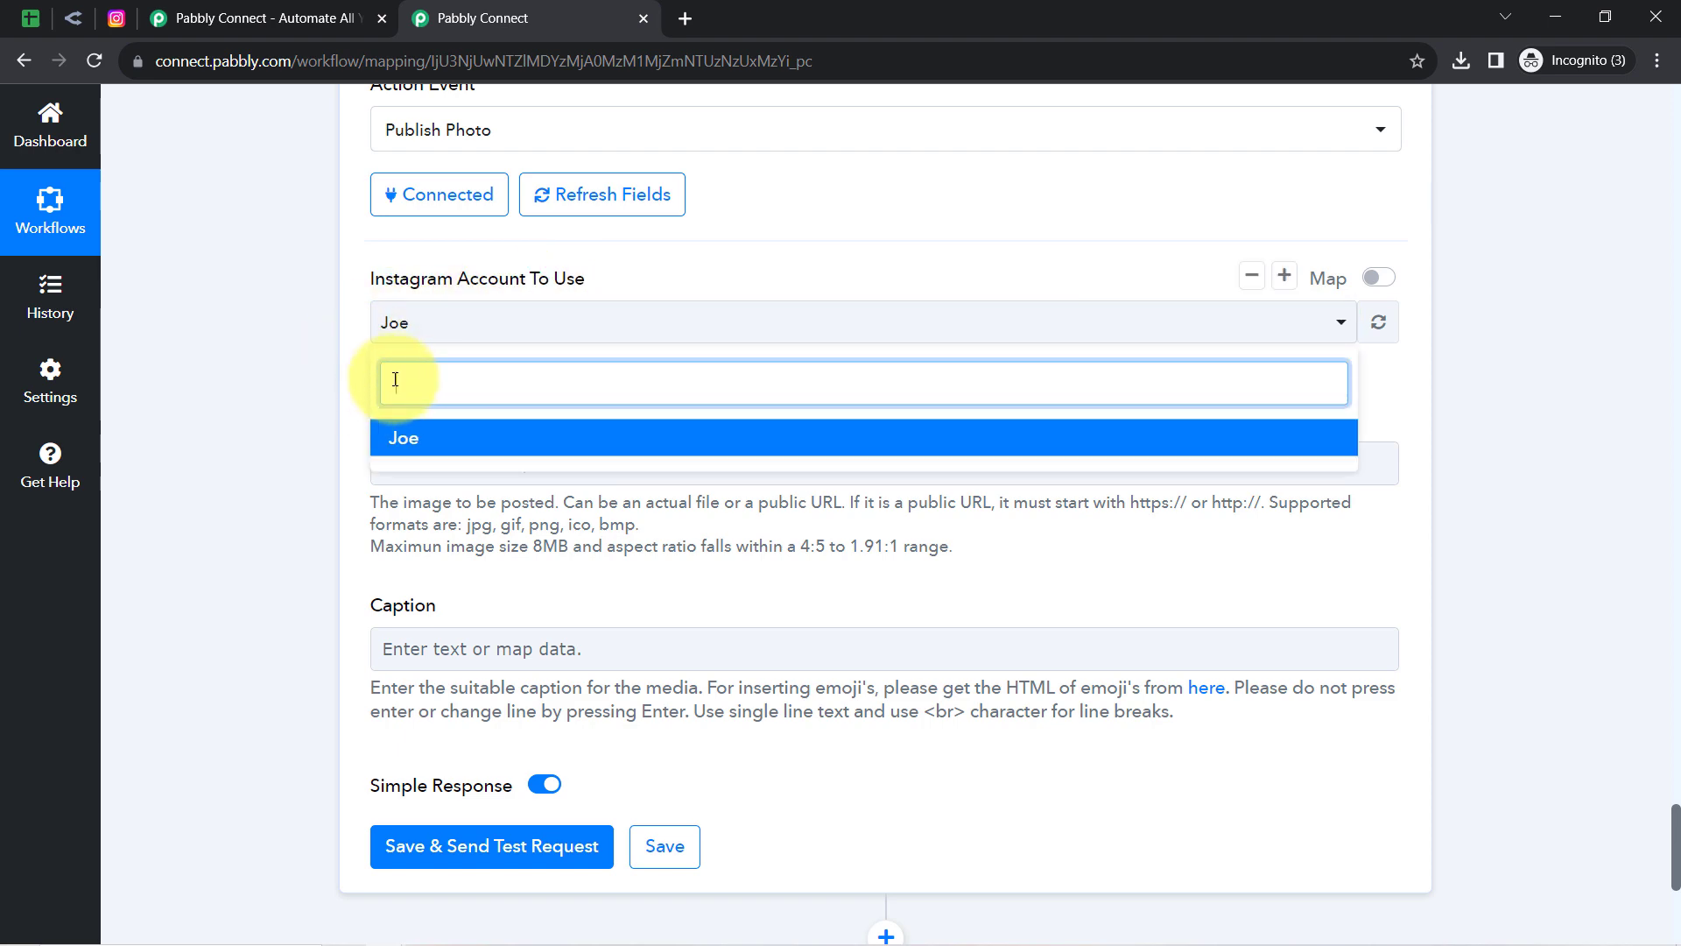
{"action": "left_click", "coordinate": [275, 233]}
{"action": "left_click", "coordinate": [123, 16]}
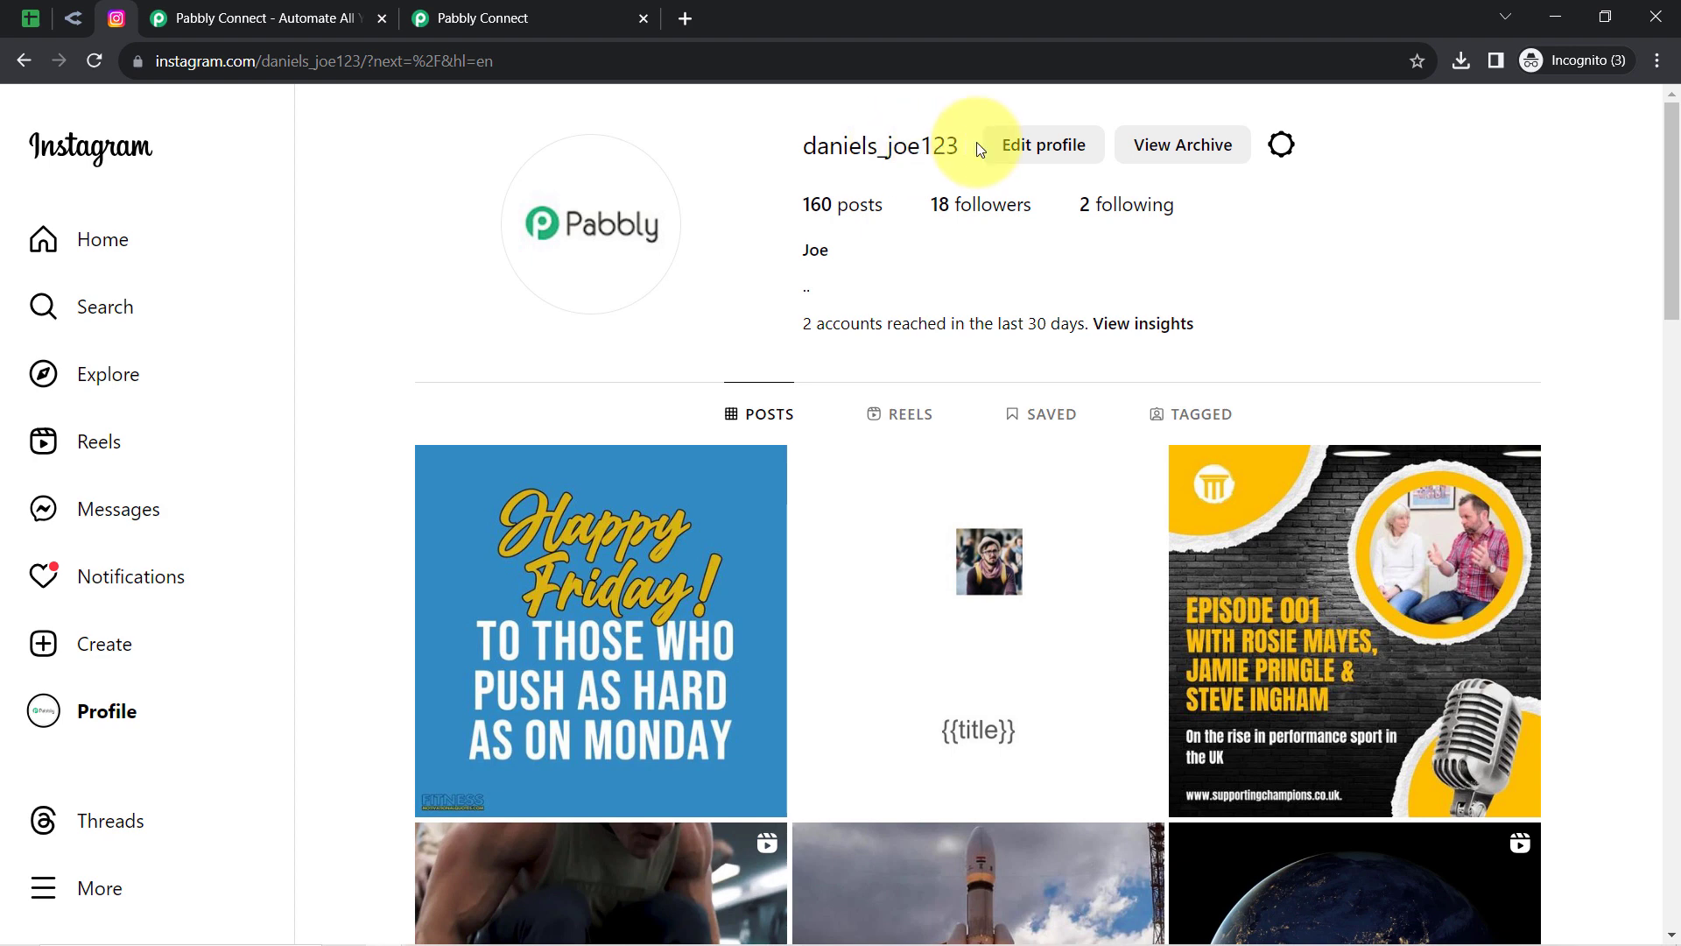
{"action": "left_click", "coordinate": [472, 18]}
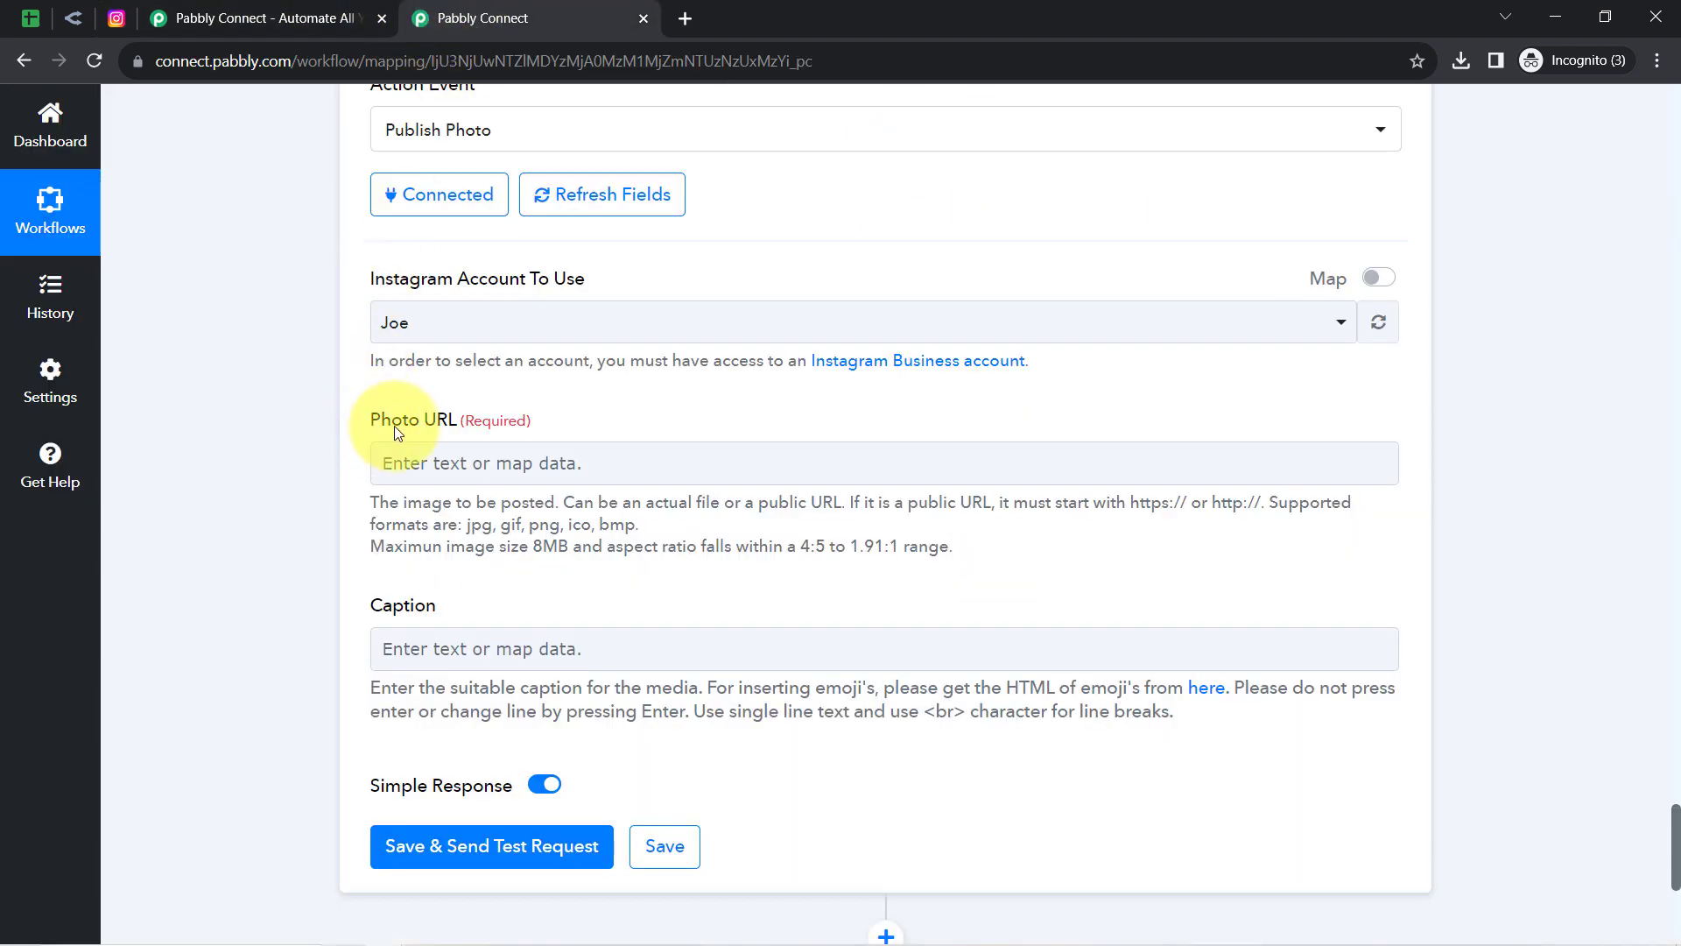
Step: Check the image links in the topics spreadsheet and map the RowValue Image URL from the Google Sheets lookup to the Photo URL
{"action": "left_click_drag", "start_coordinate": [371, 422], "coordinate": [463, 424]}
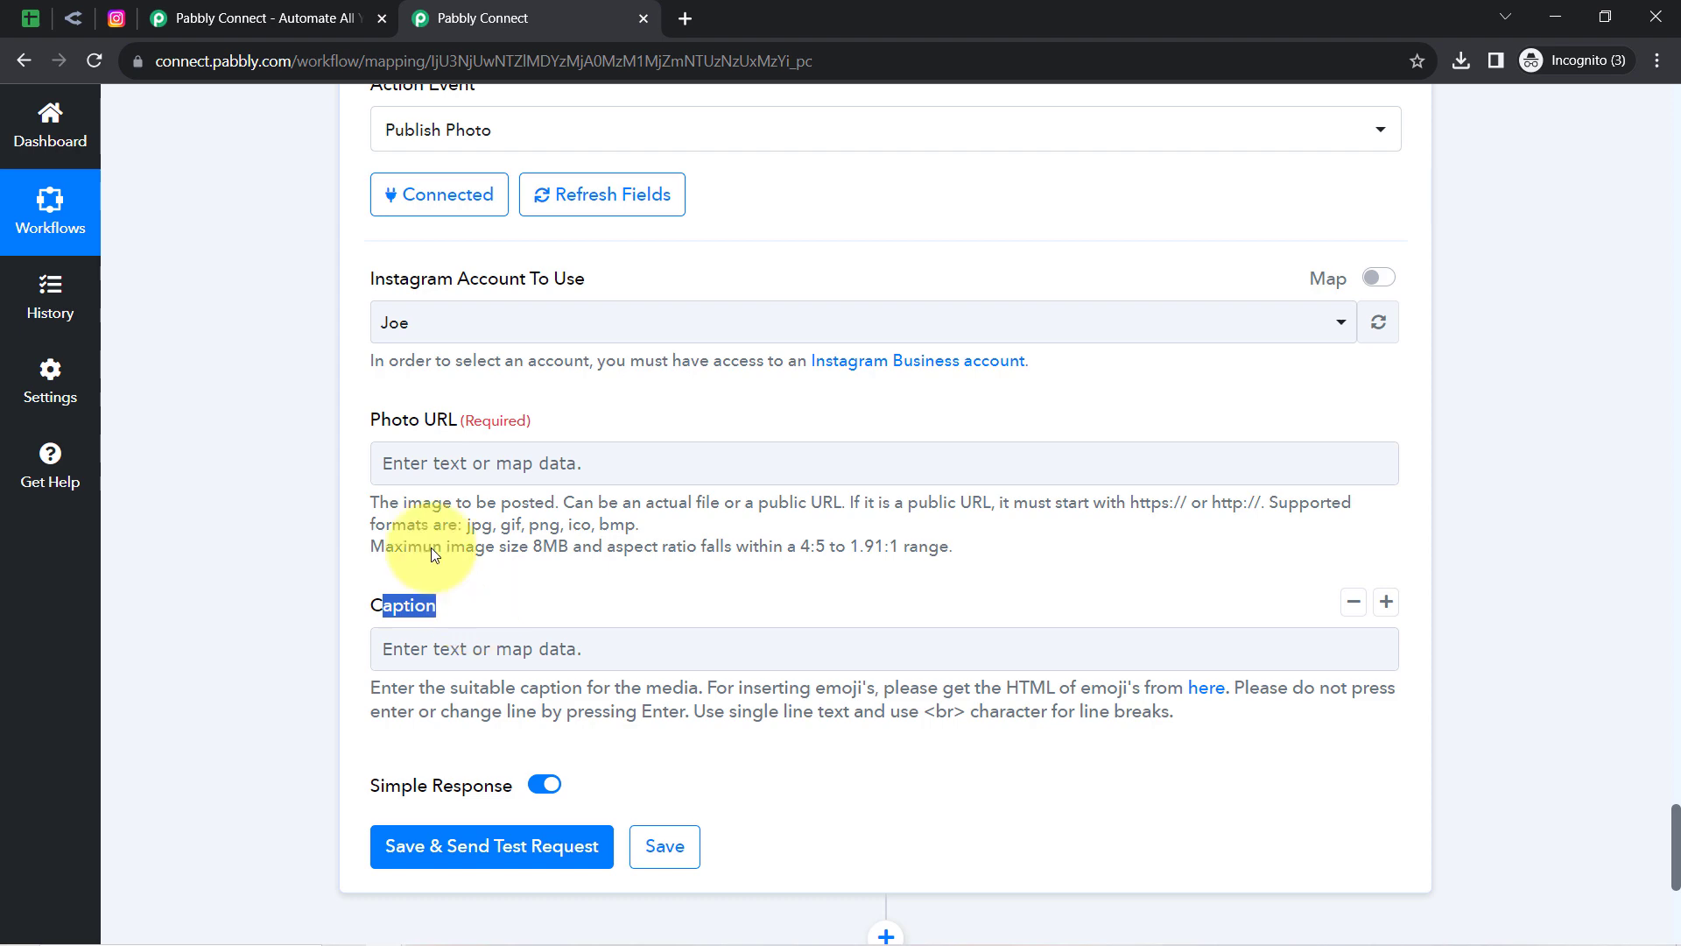
{"action": "left_click", "coordinate": [30, 17]}
{"action": "left_click", "coordinate": [346, 582]}
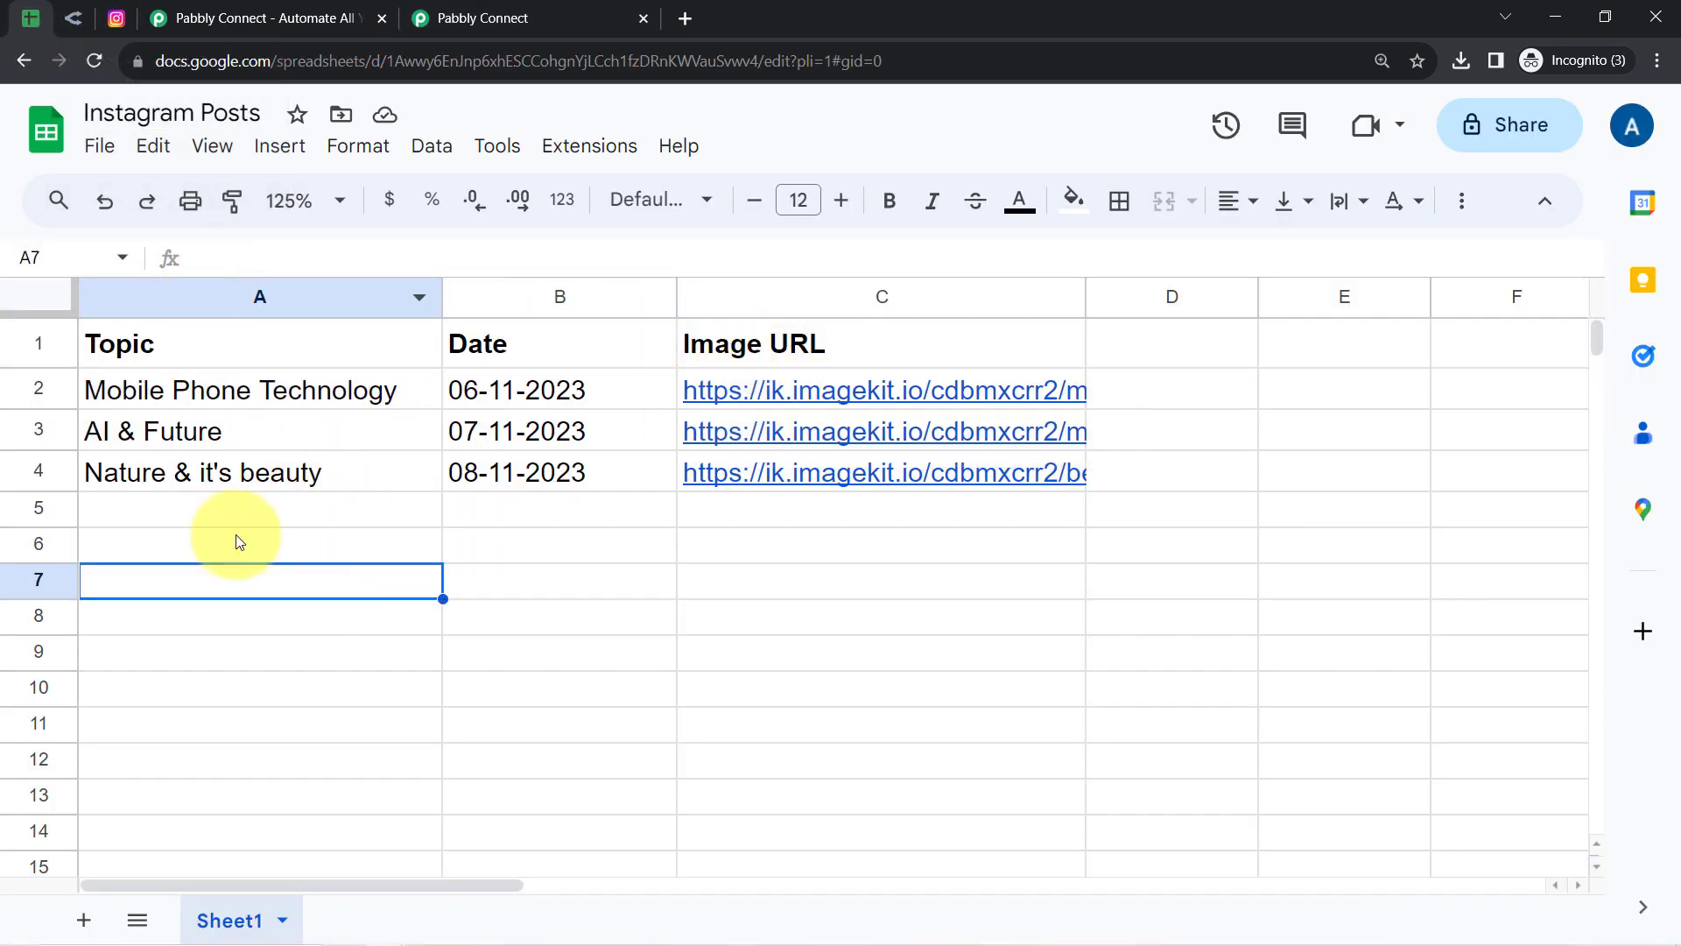
{"action": "left_click", "coordinate": [460, 11]}
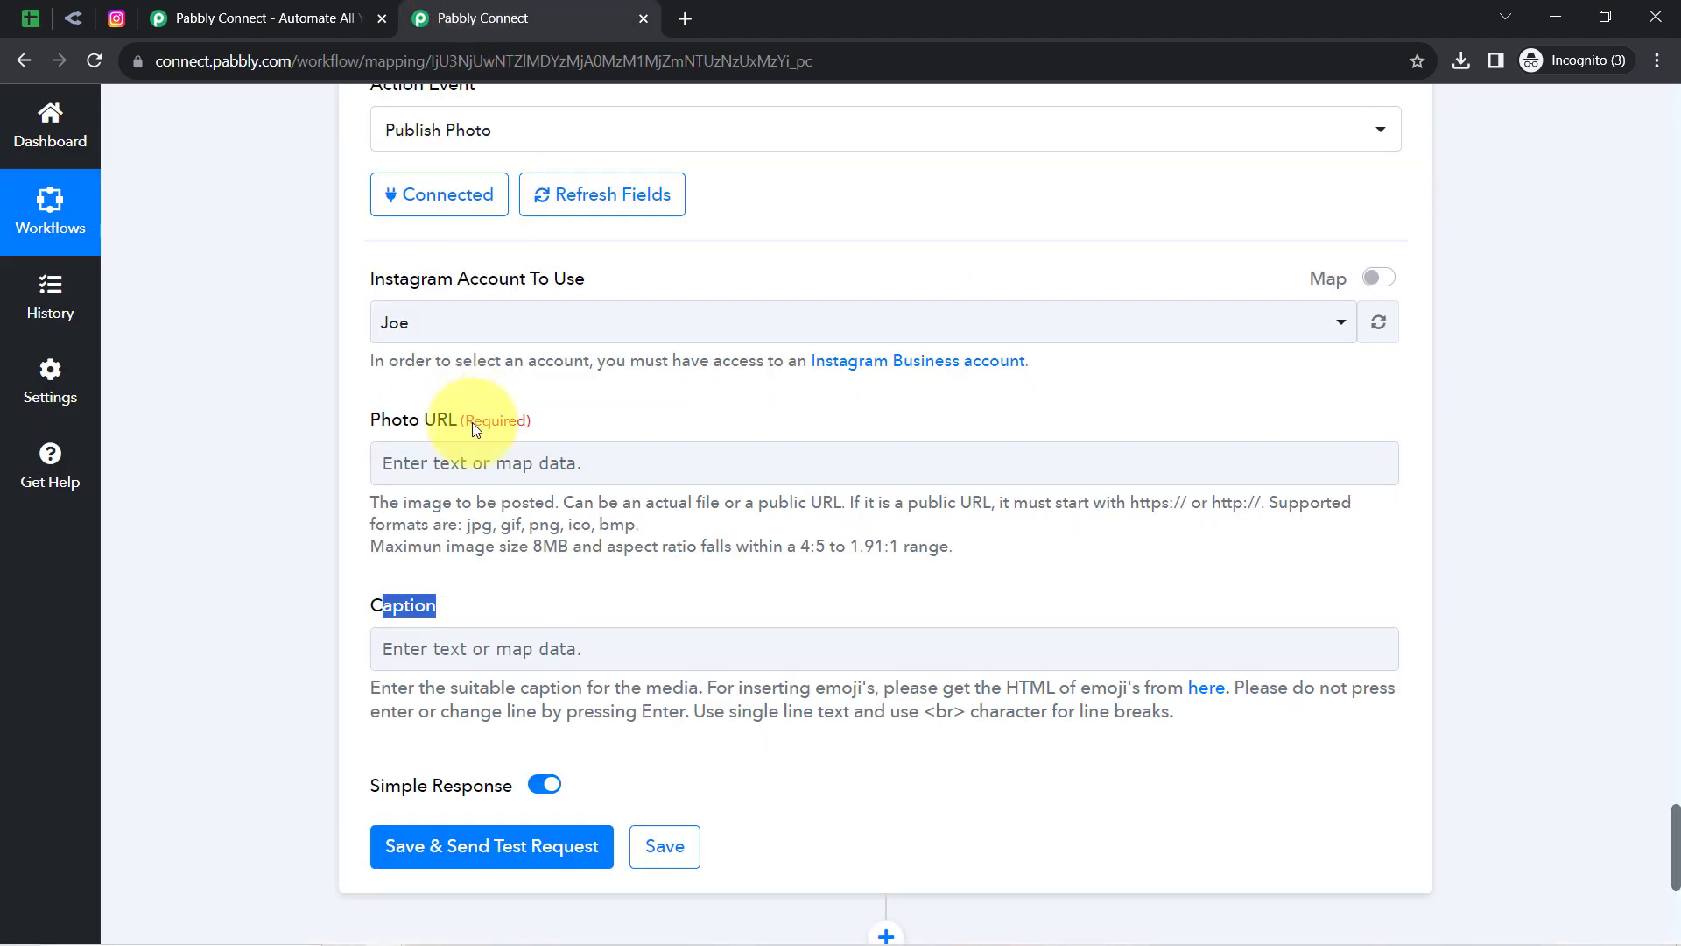
{"action": "left_click", "coordinate": [413, 453]}
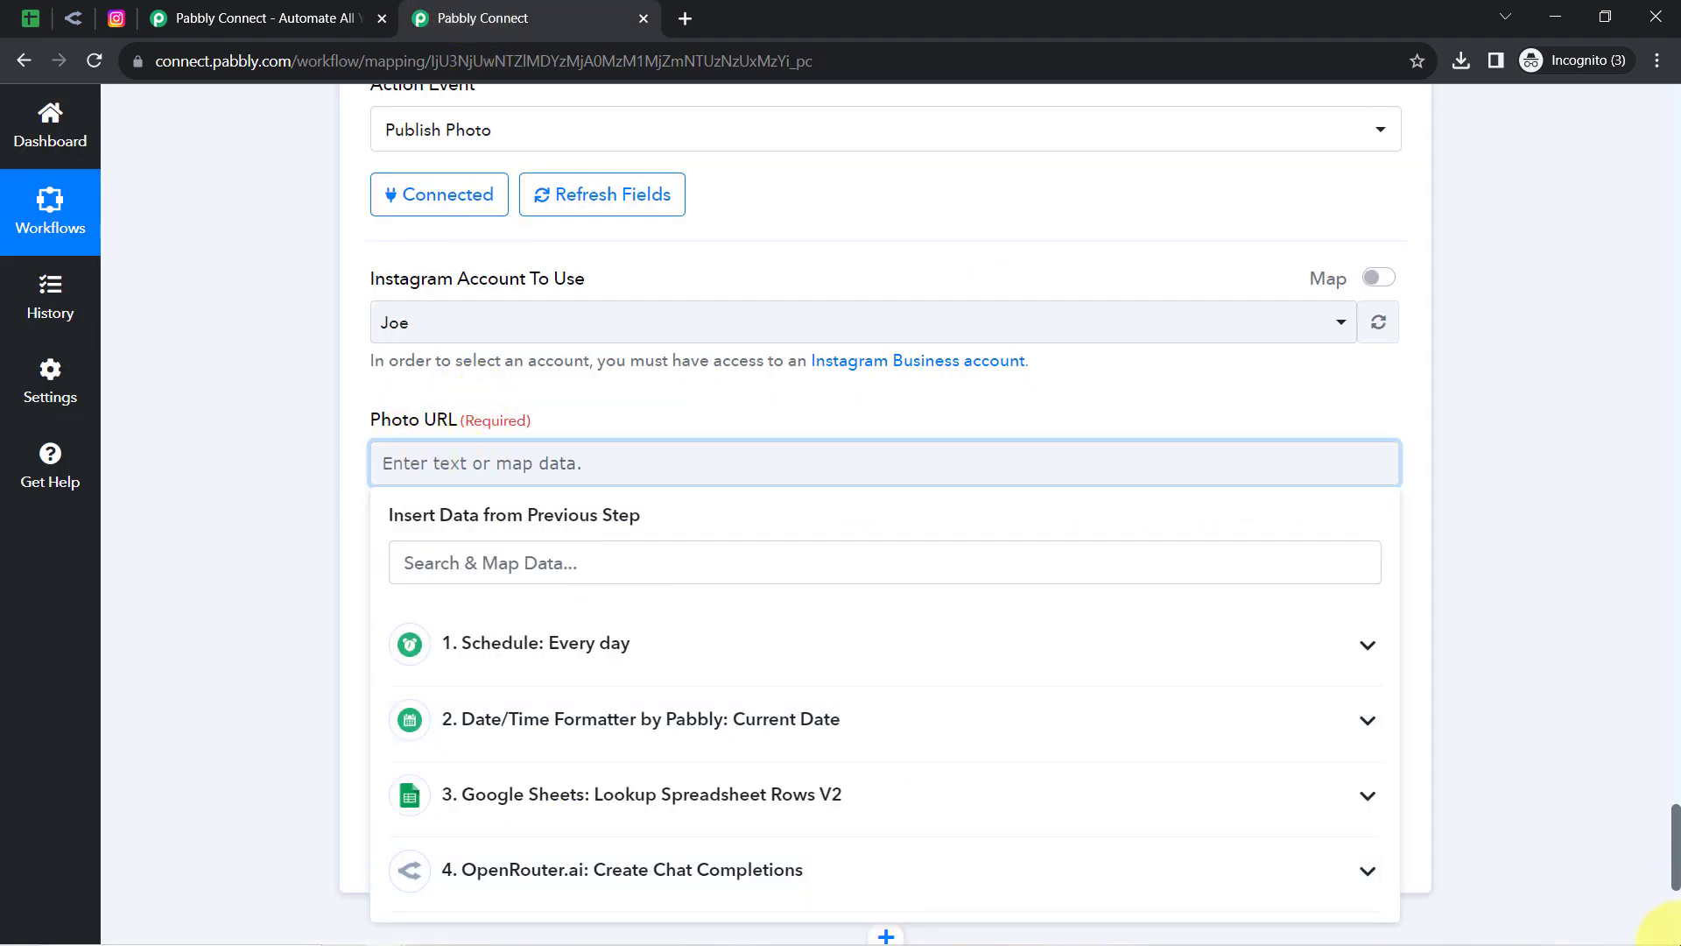
{"action": "scroll", "coordinate": [1642, 839], "scroll_direction": "down", "scroll_amount": 2}
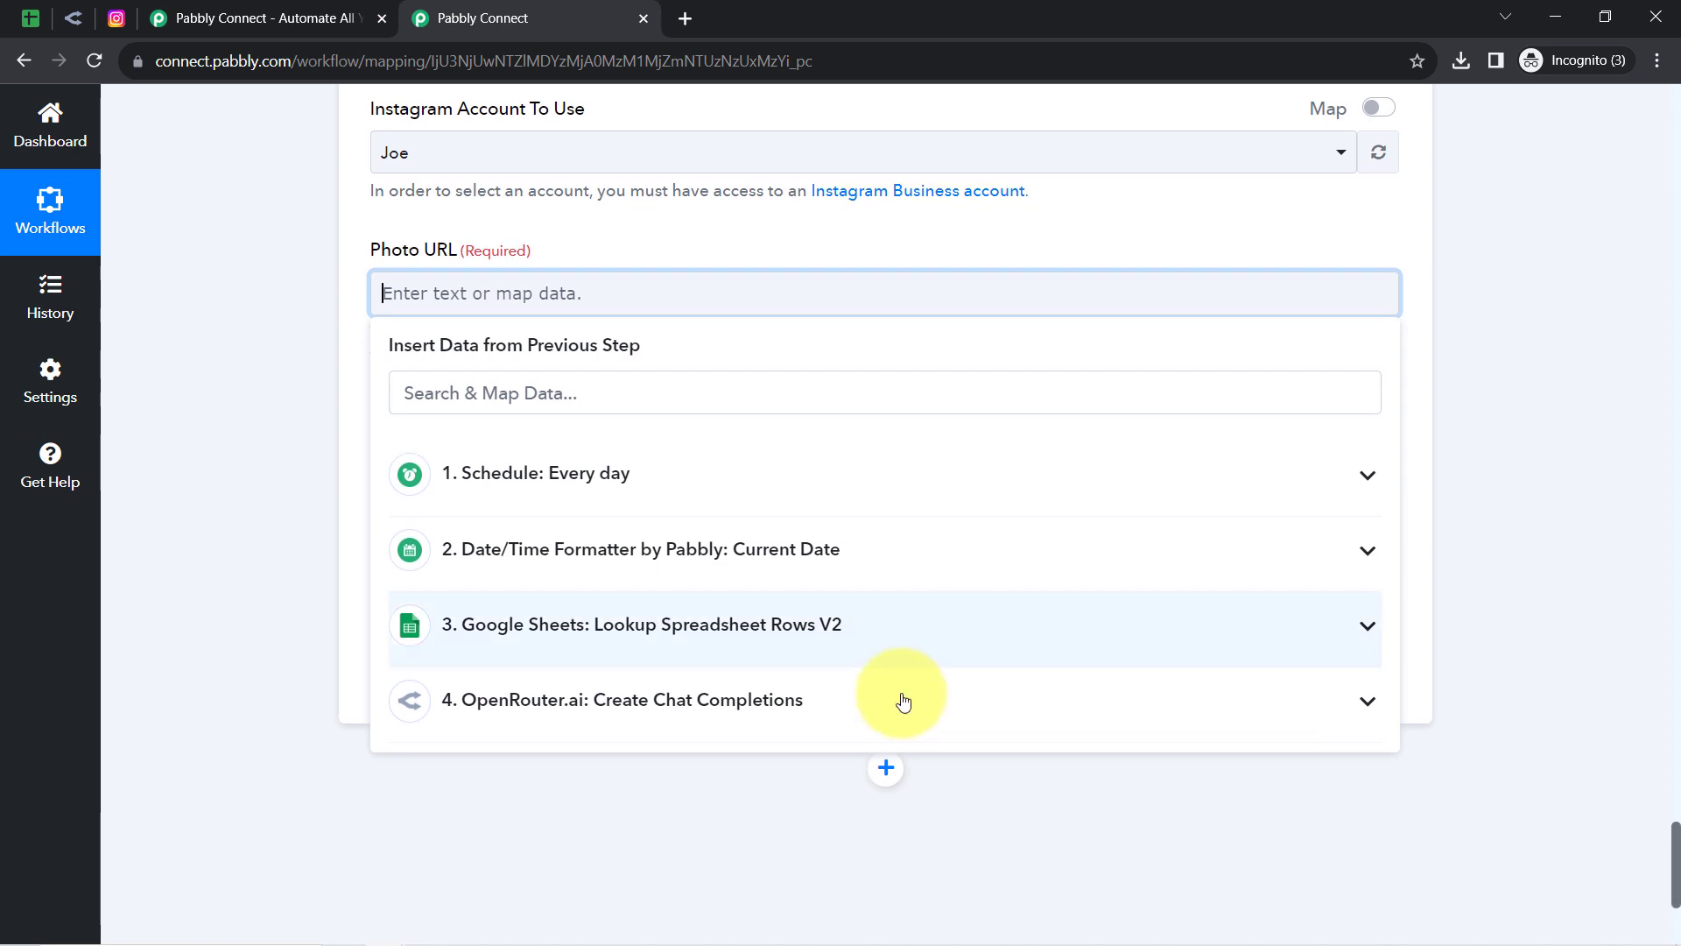
{"action": "left_click", "coordinate": [714, 644]}
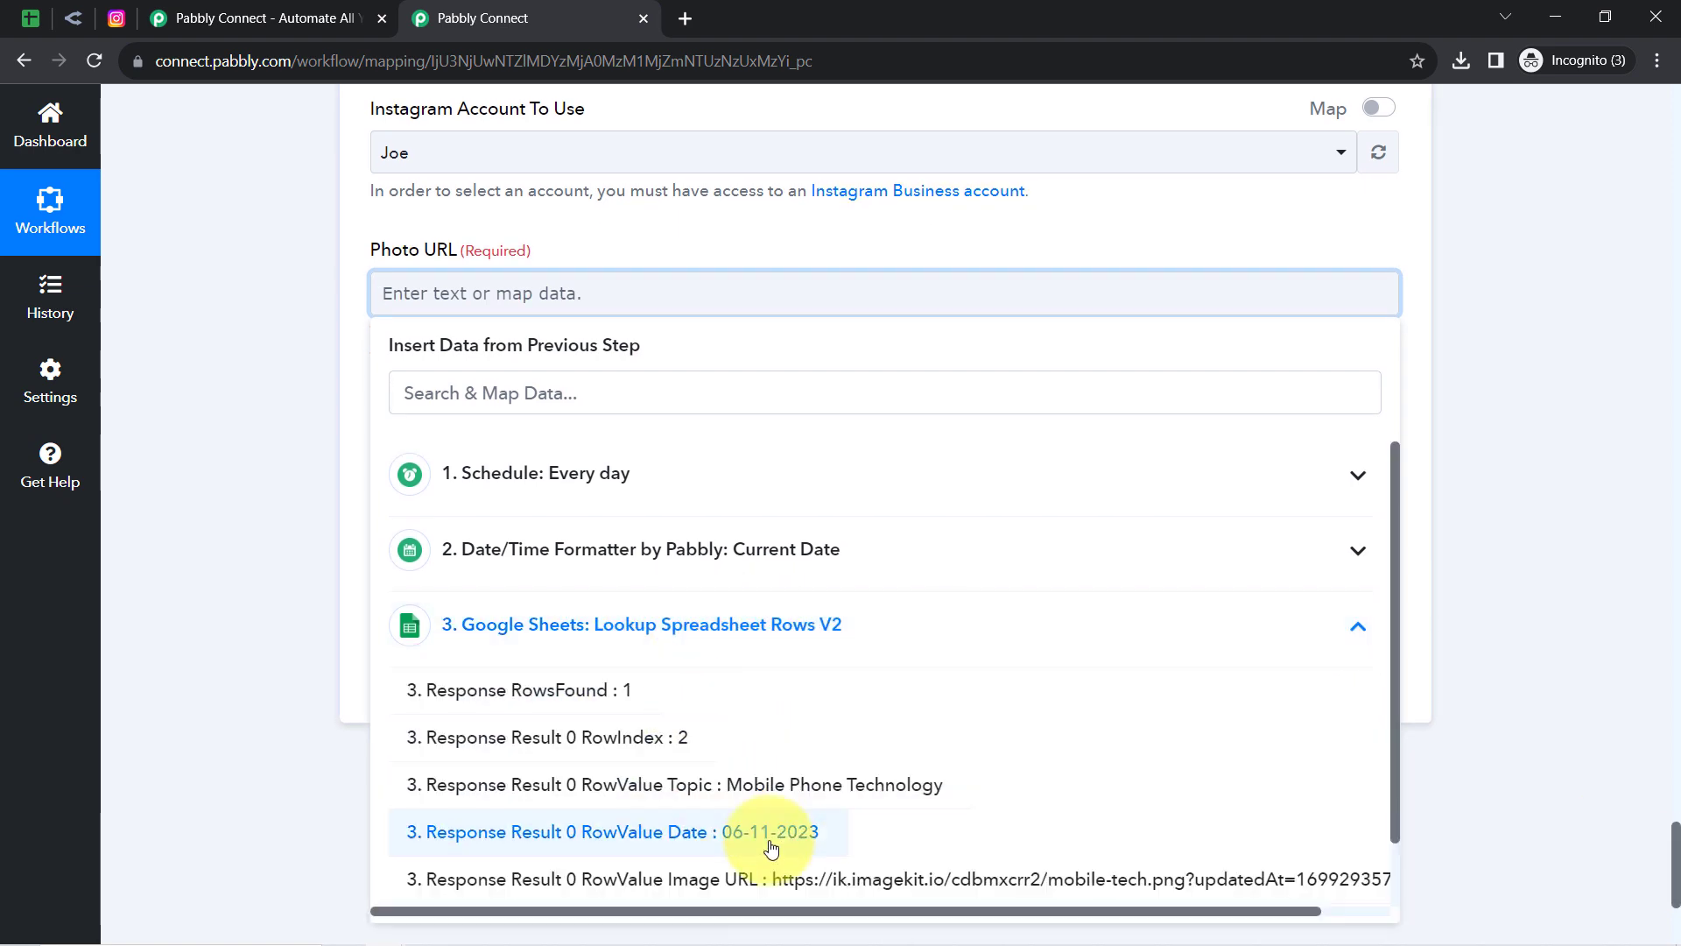
{"action": "left_click", "coordinate": [800, 879]}
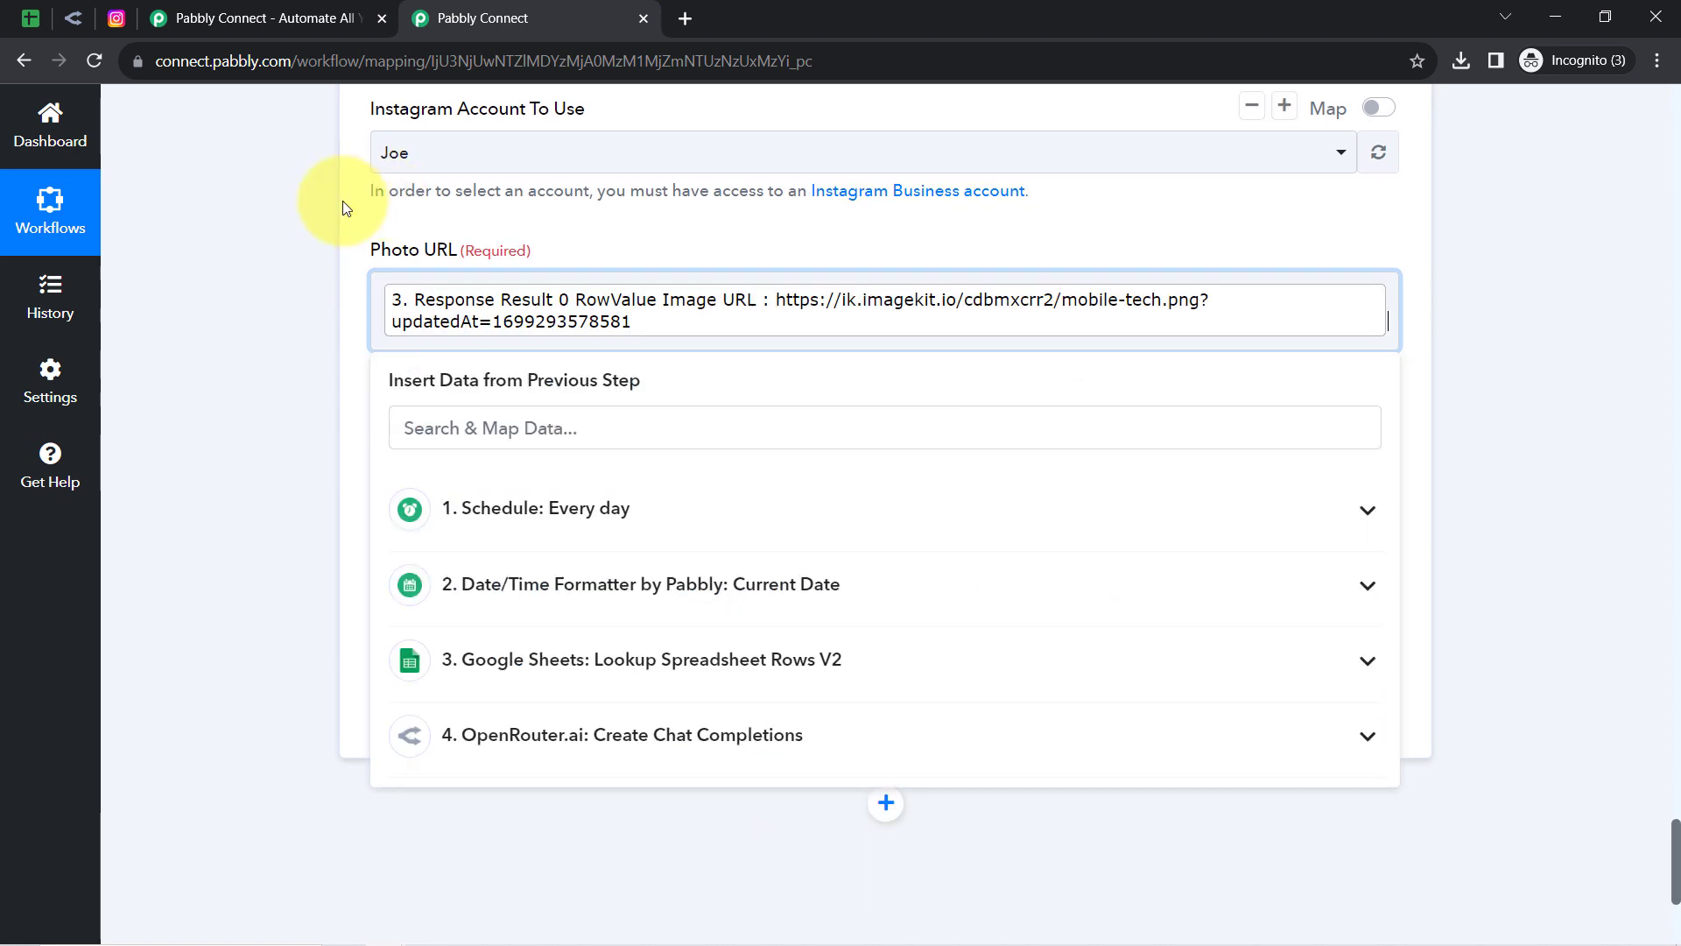
{"action": "left_click", "coordinate": [298, 239]}
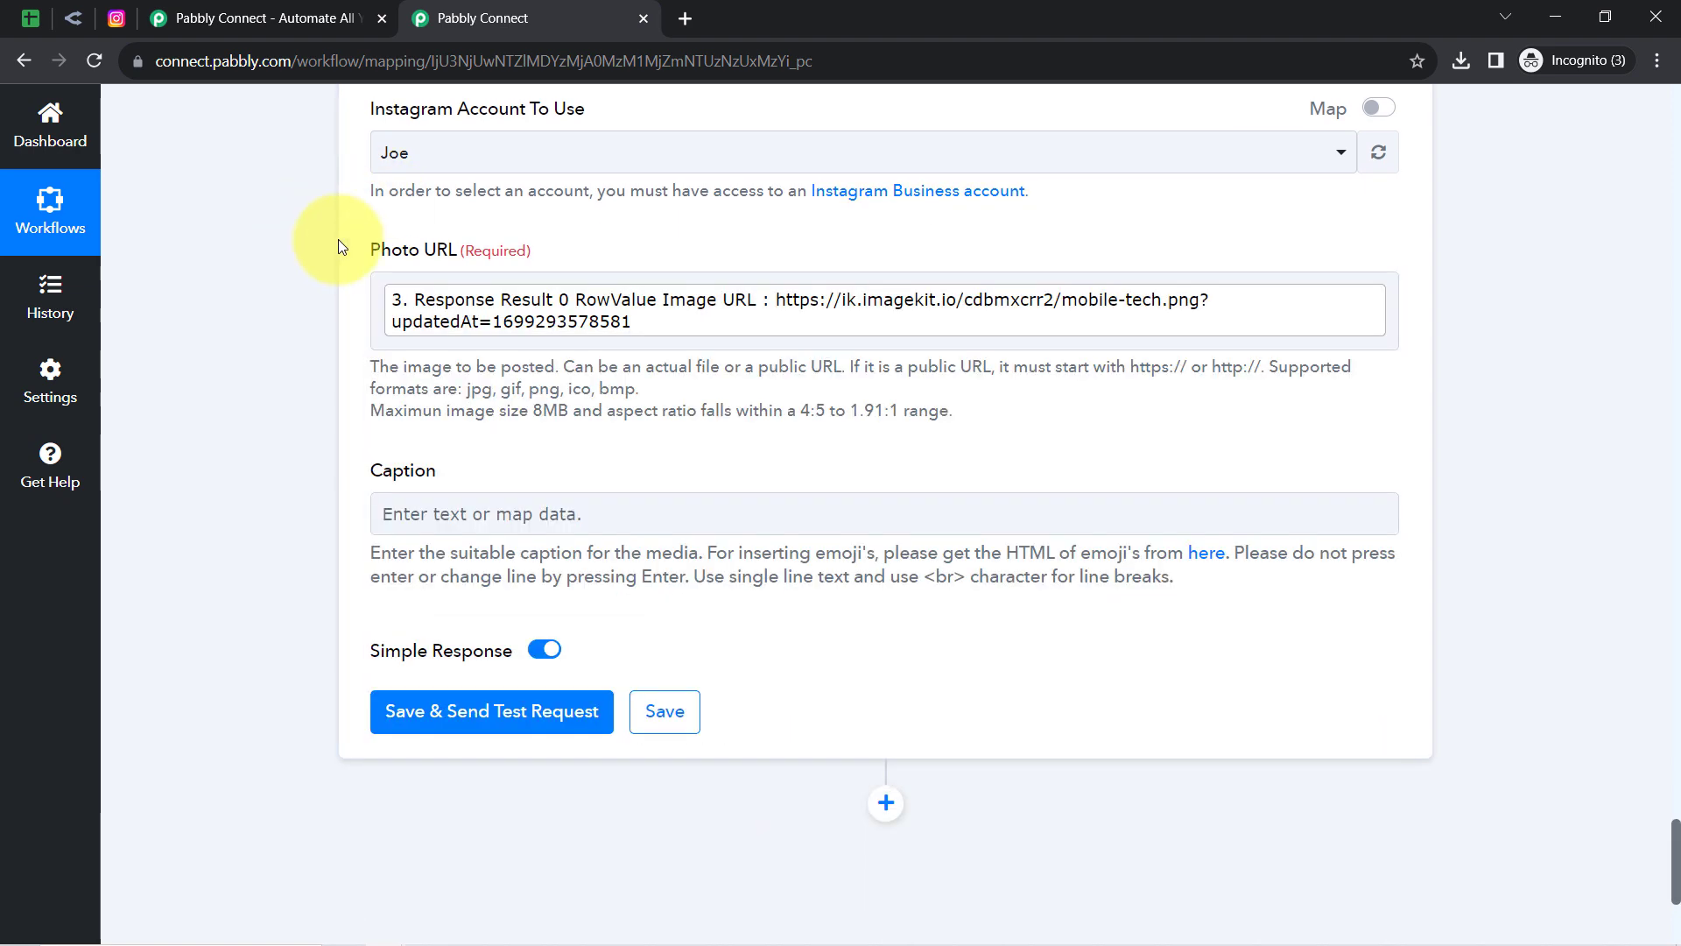
Step: Map Choices 0 Message Content from the OpenRouter.ai response to the Instagram post's Caption
{"action": "left_click", "coordinate": [425, 514]}
{"action": "scroll", "coordinate": [1675, 828], "scroll_direction": "down", "scroll_amount": 3}
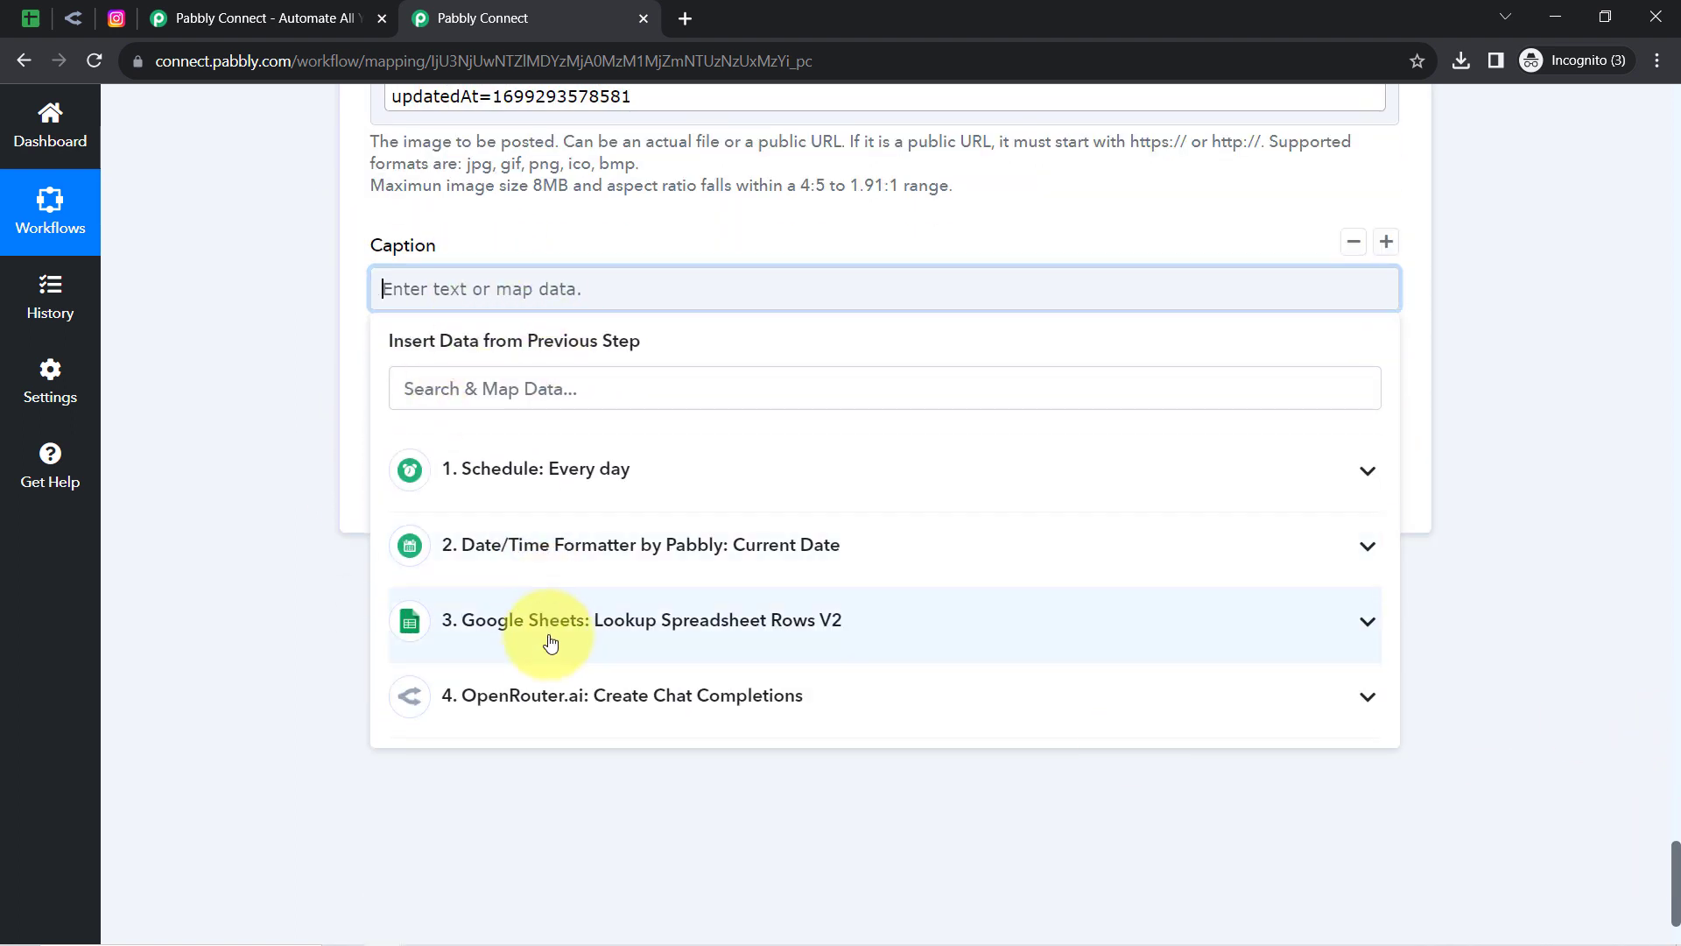
{"action": "left_click", "coordinate": [473, 688]}
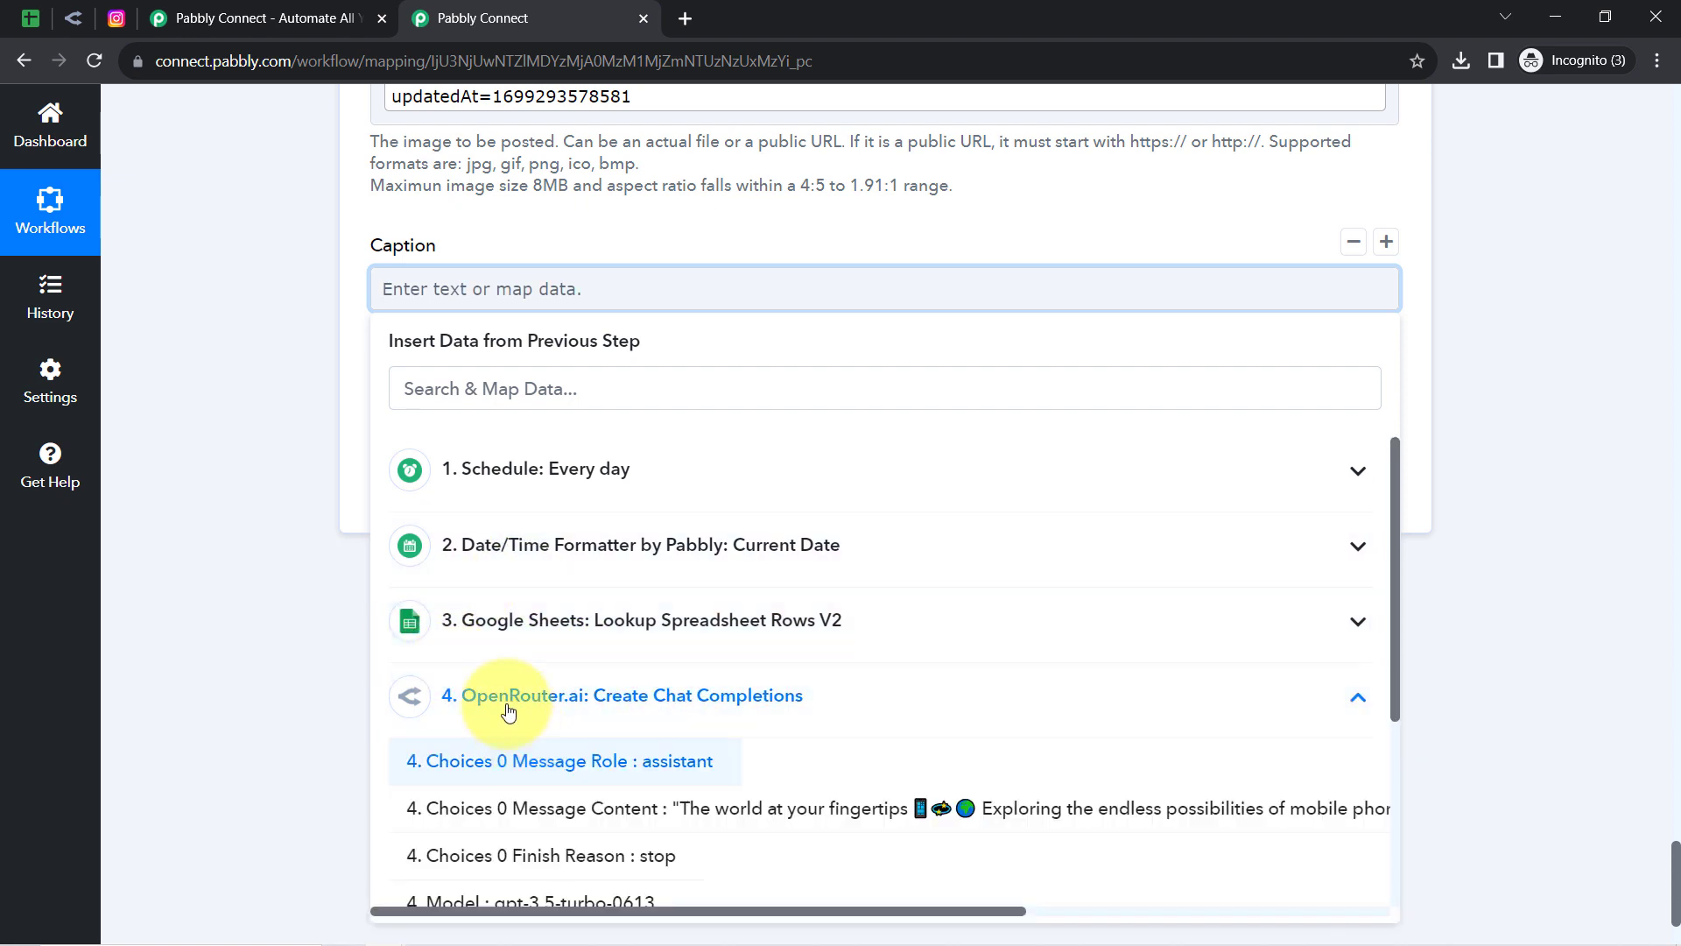
{"action": "left_click", "coordinate": [779, 812]}
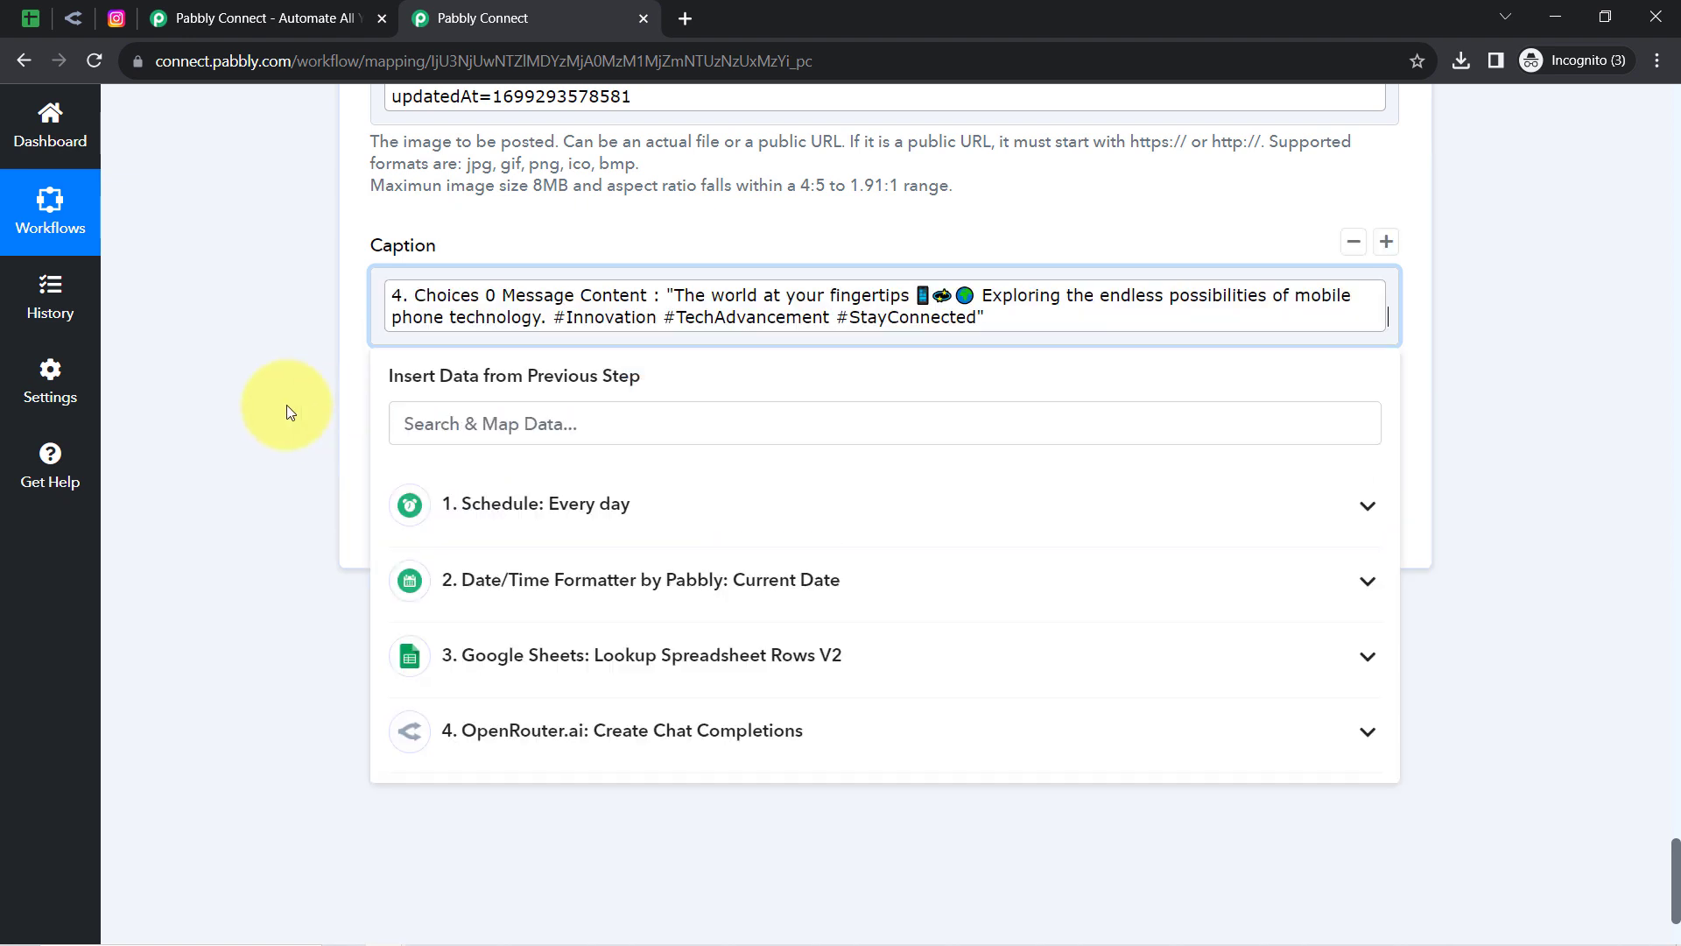
{"action": "left_click", "coordinate": [259, 405]}
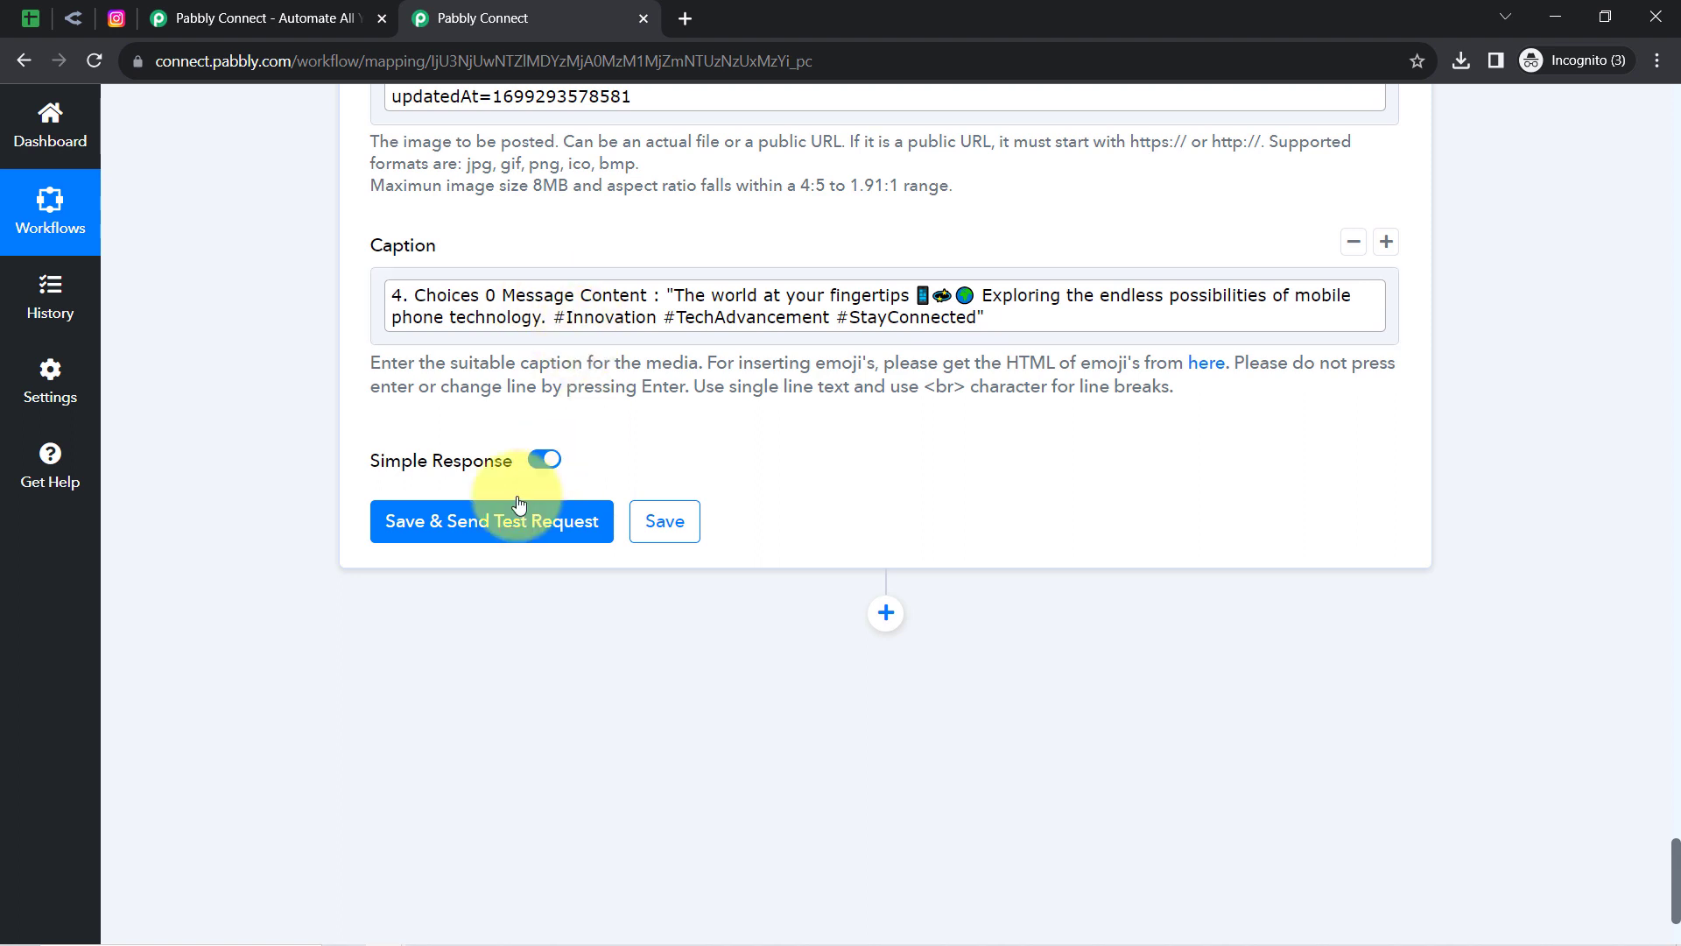
Step: Save the Instagram Publish Photo action with a test request and check the response IDs
{"action": "left_click", "coordinate": [464, 526]}
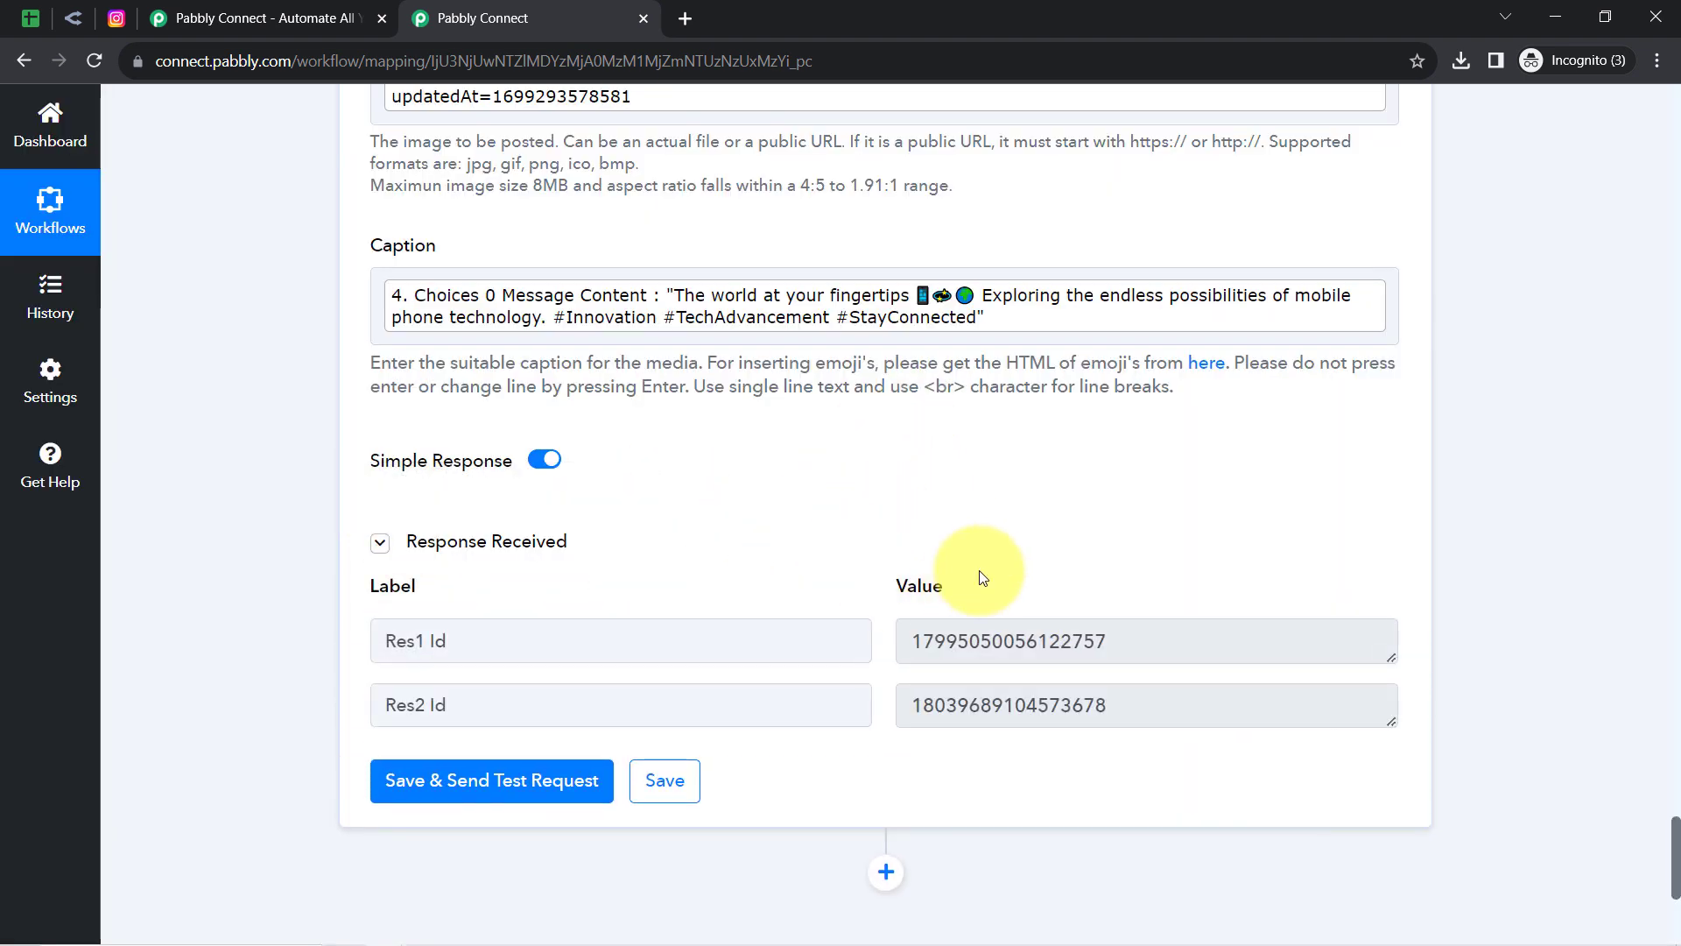
{"action": "left_click_drag", "start_coordinate": [1005, 641], "coordinate": [1278, 641]}
Step: Reload the Instagram profile and check the newly published photo and its caption
{"action": "left_click", "coordinate": [118, 20]}
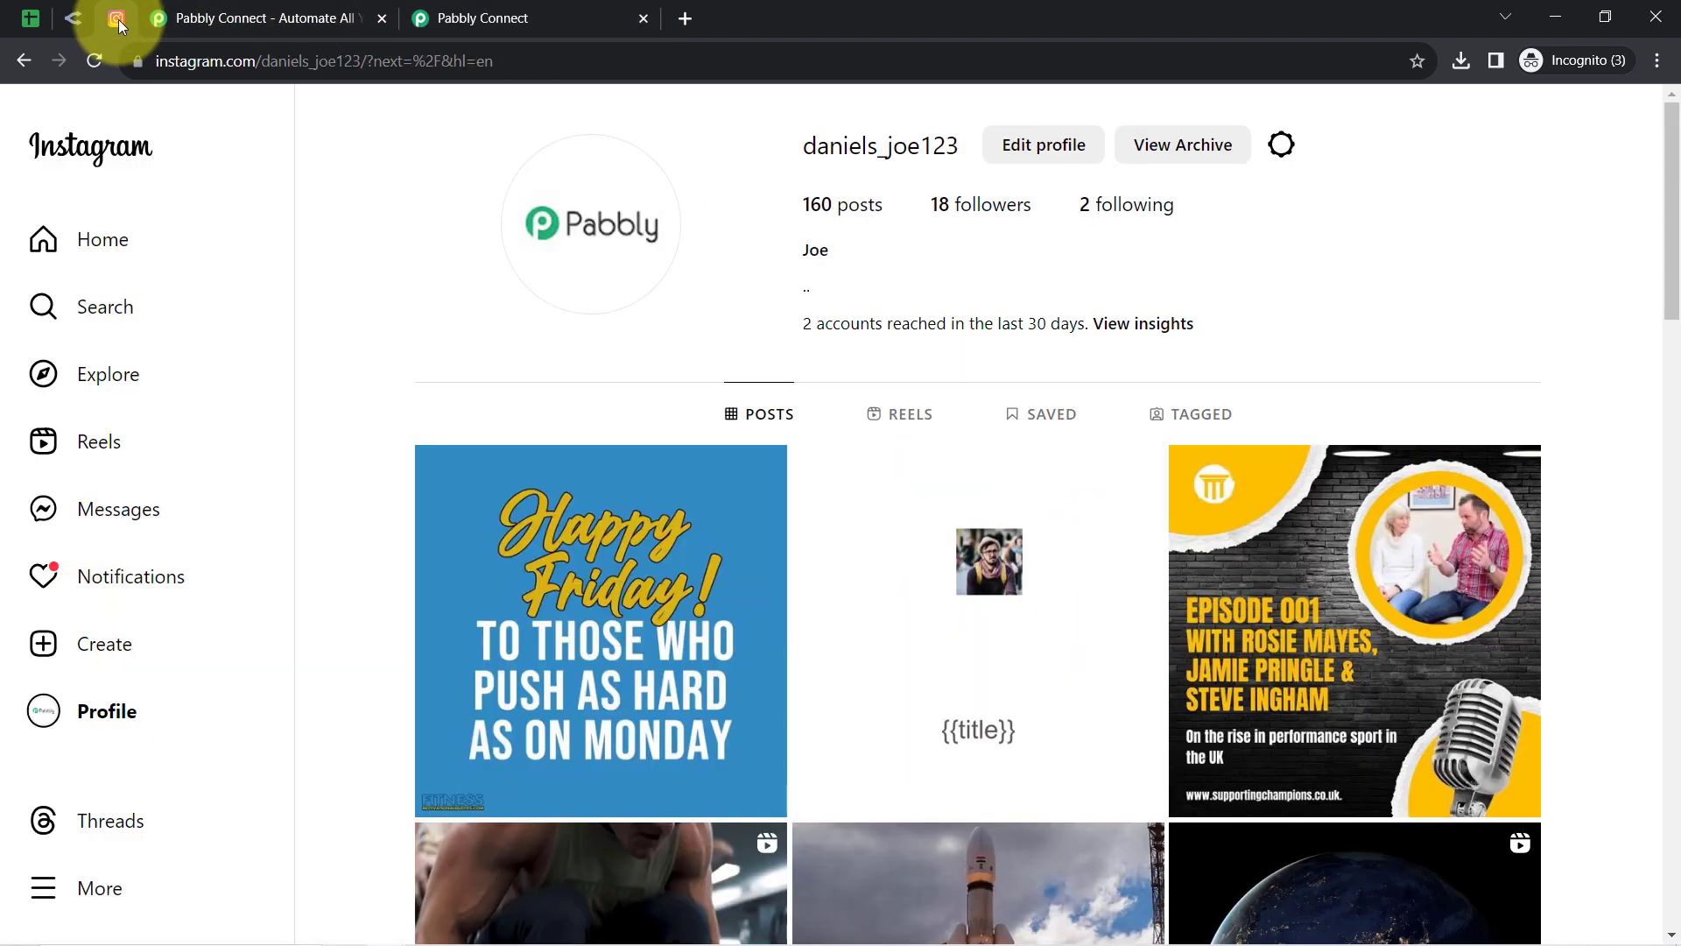
{"action": "left_click", "coordinate": [93, 69]}
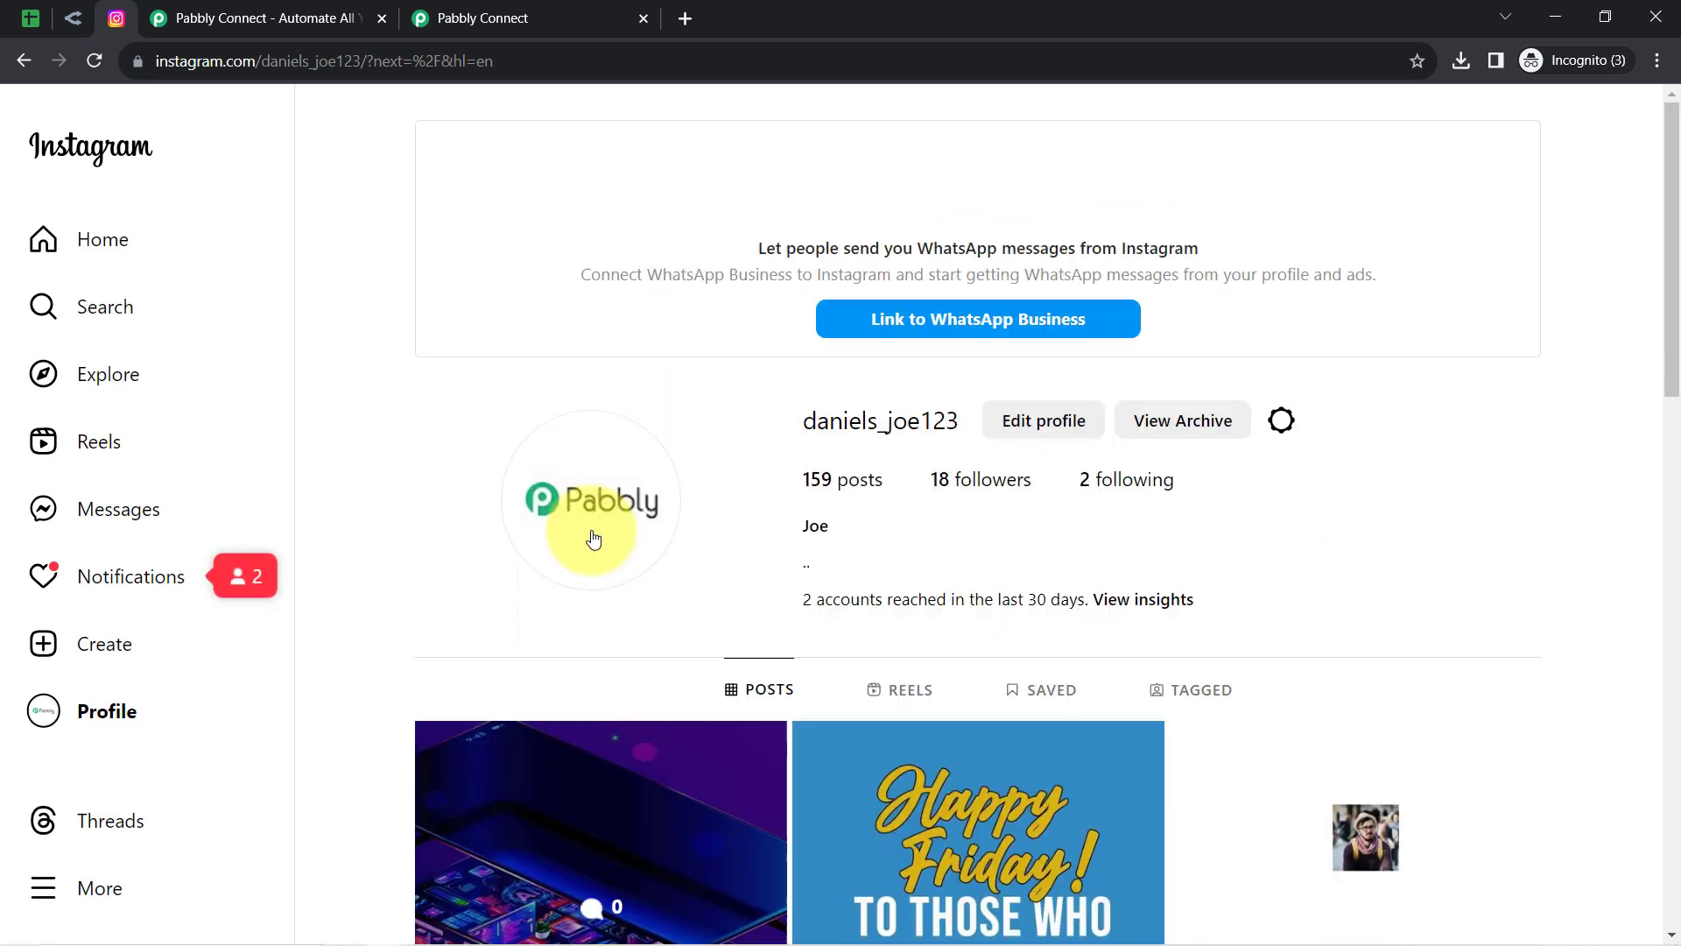
{"action": "left_click_drag", "start_coordinate": [1667, 319], "coordinate": [1677, 486]}
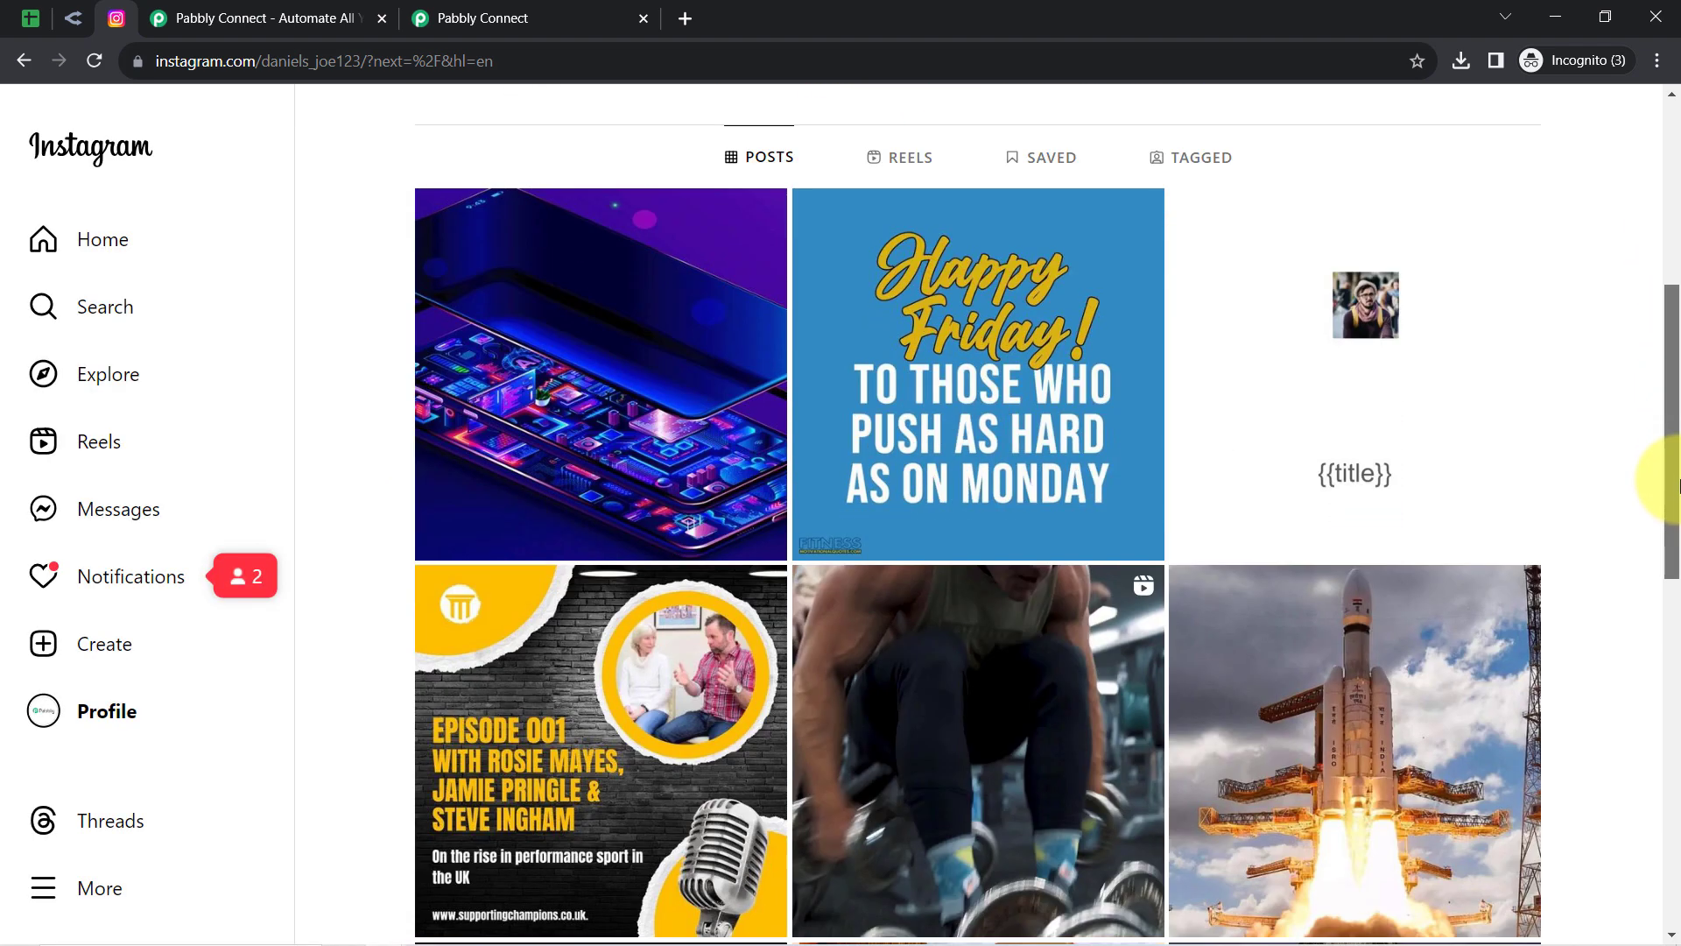
{"action": "left_click", "coordinate": [657, 366]}
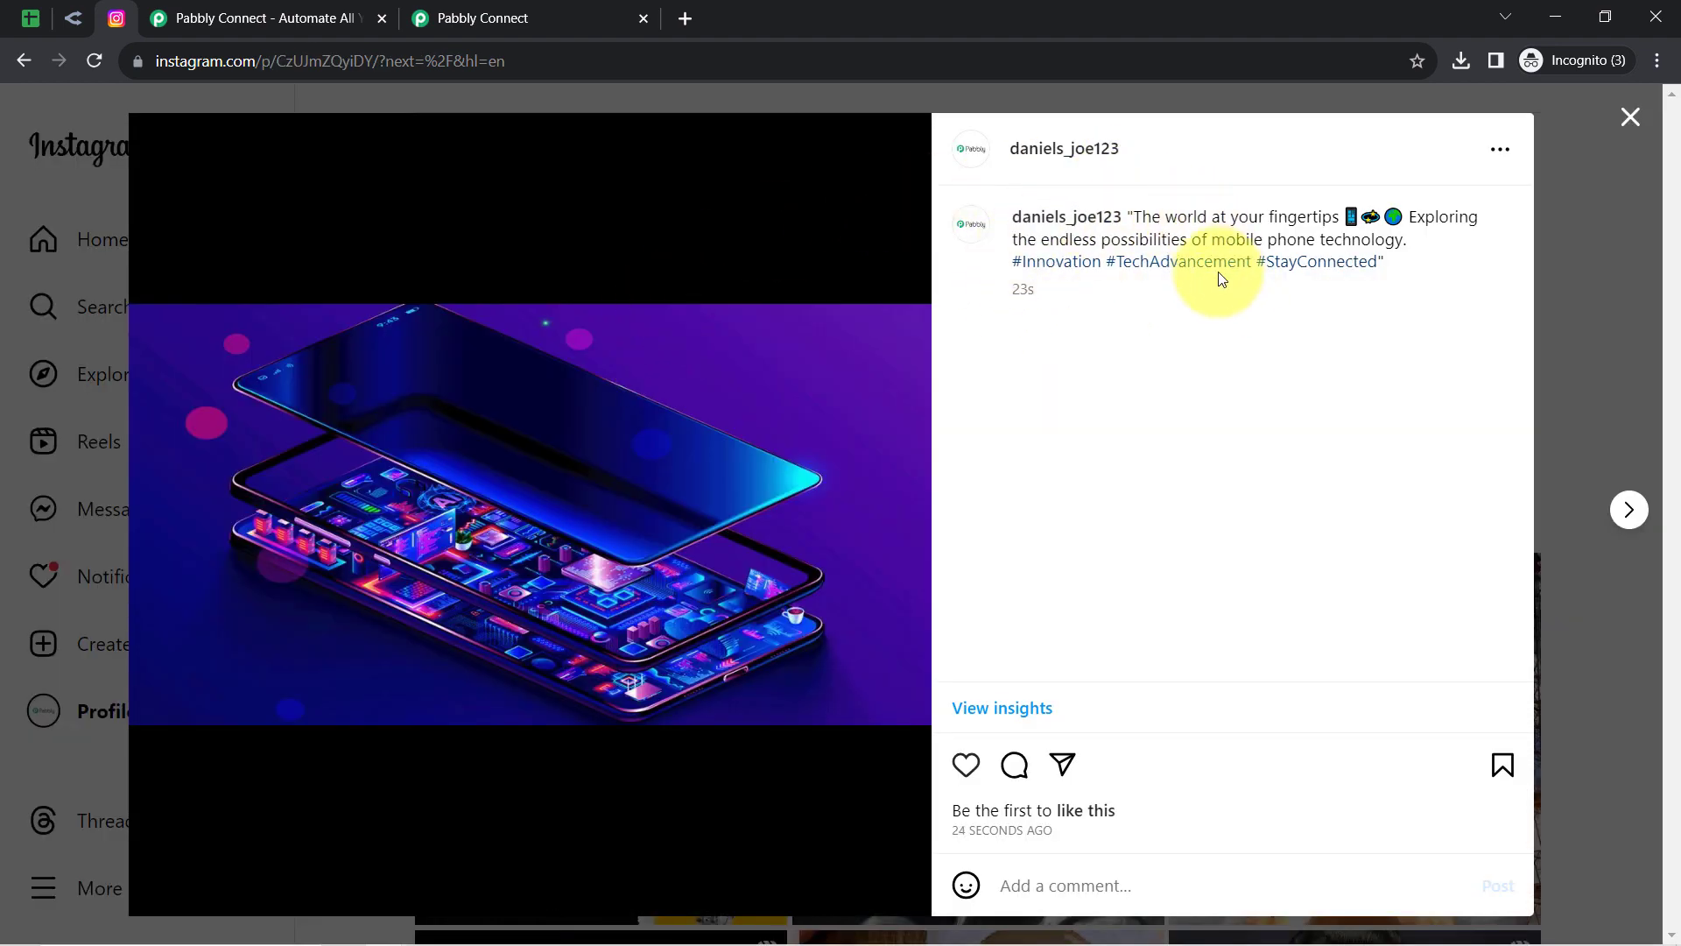
{"action": "left_click_drag", "start_coordinate": [1141, 219], "coordinate": [1402, 245]}
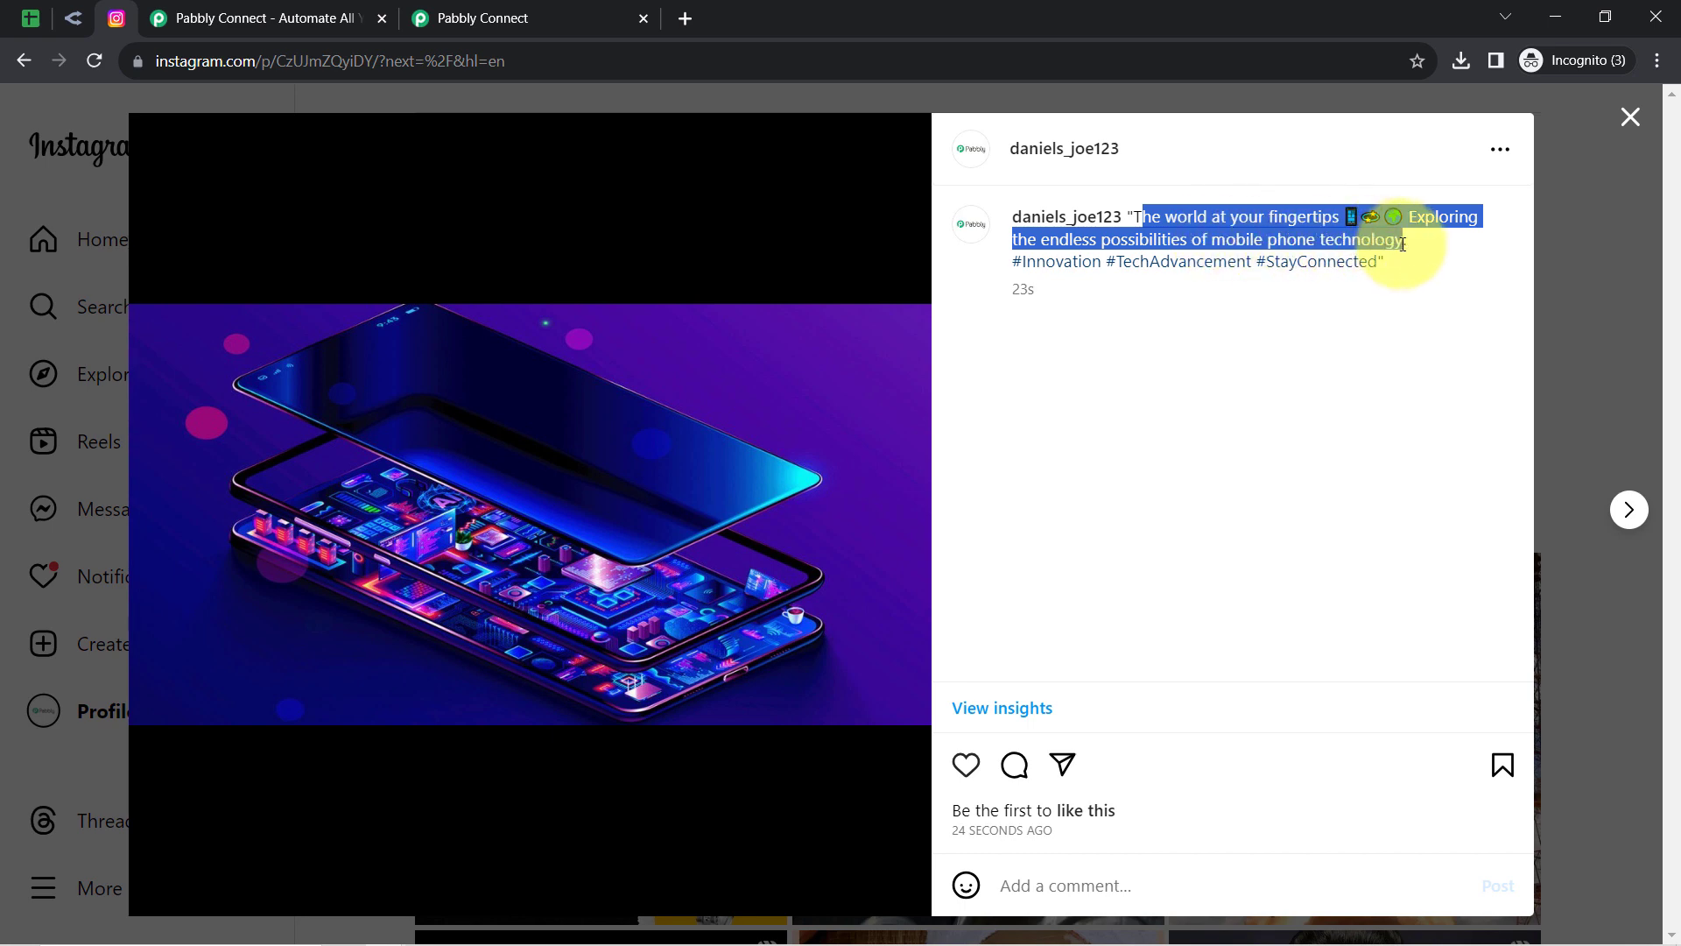
{"action": "left_click", "coordinate": [1630, 117]}
Step: Collapse the Schedule, Date/Time Formatter, Google Sheets, OpenRouter.ai and Instagram for Business steps of the workflow
{"action": "left_click", "coordinate": [508, 16]}
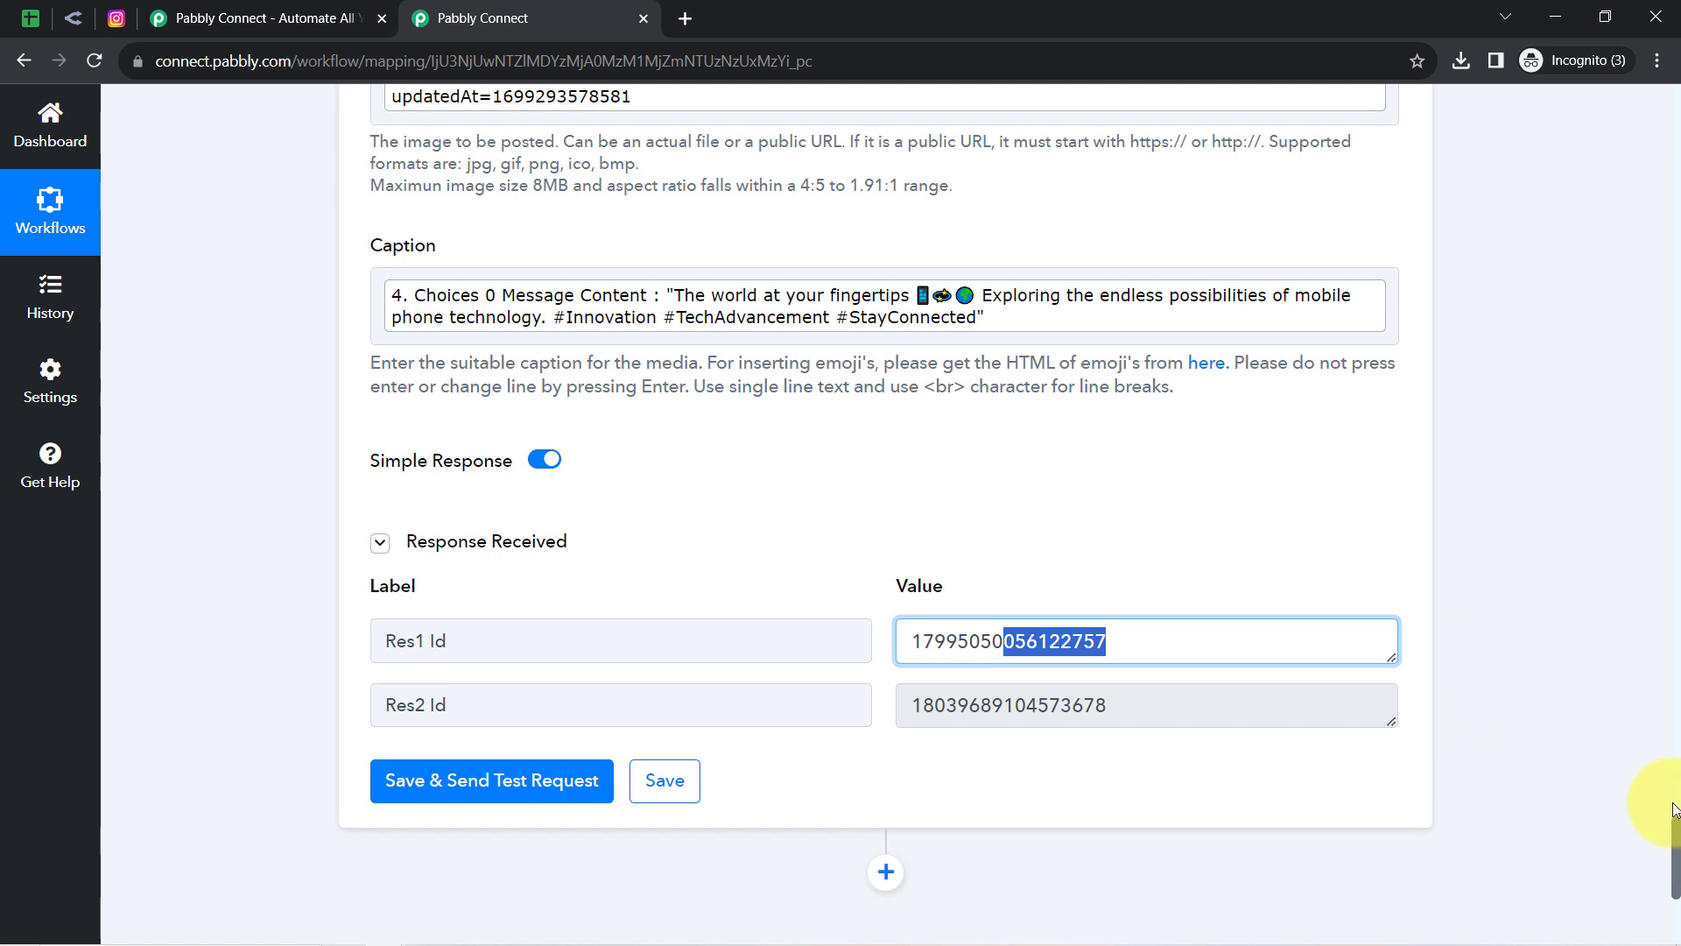
{"action": "left_click_drag", "start_coordinate": [1674, 809], "coordinate": [1674, 49]}
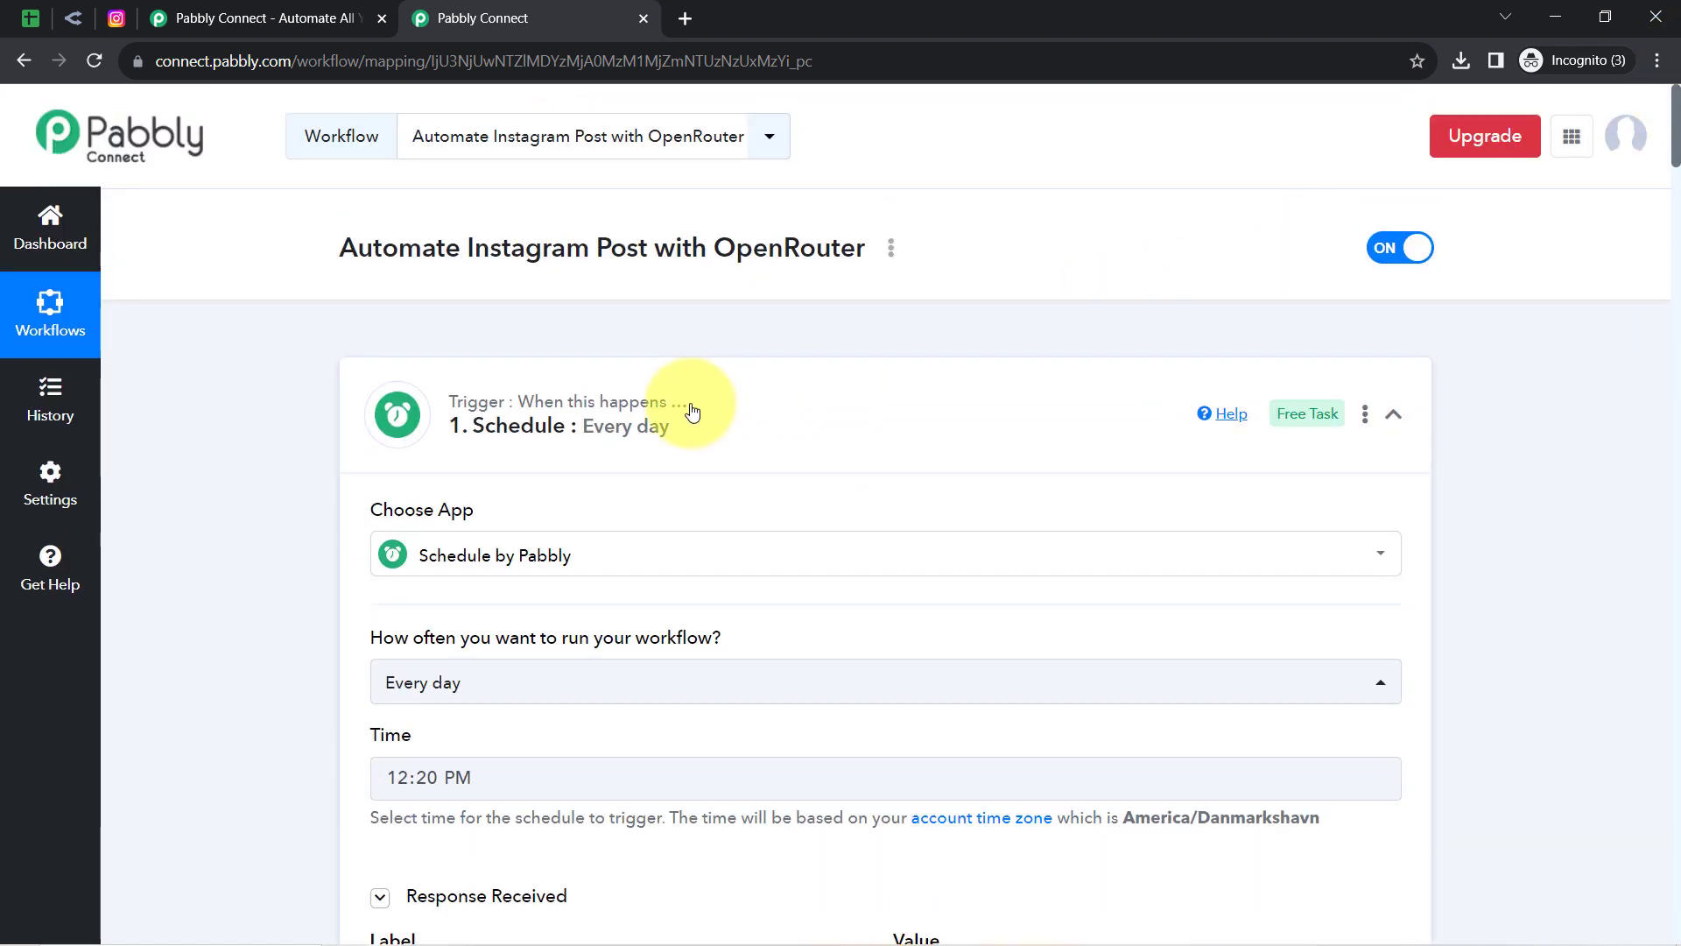
{"action": "left_click", "coordinate": [690, 421]}
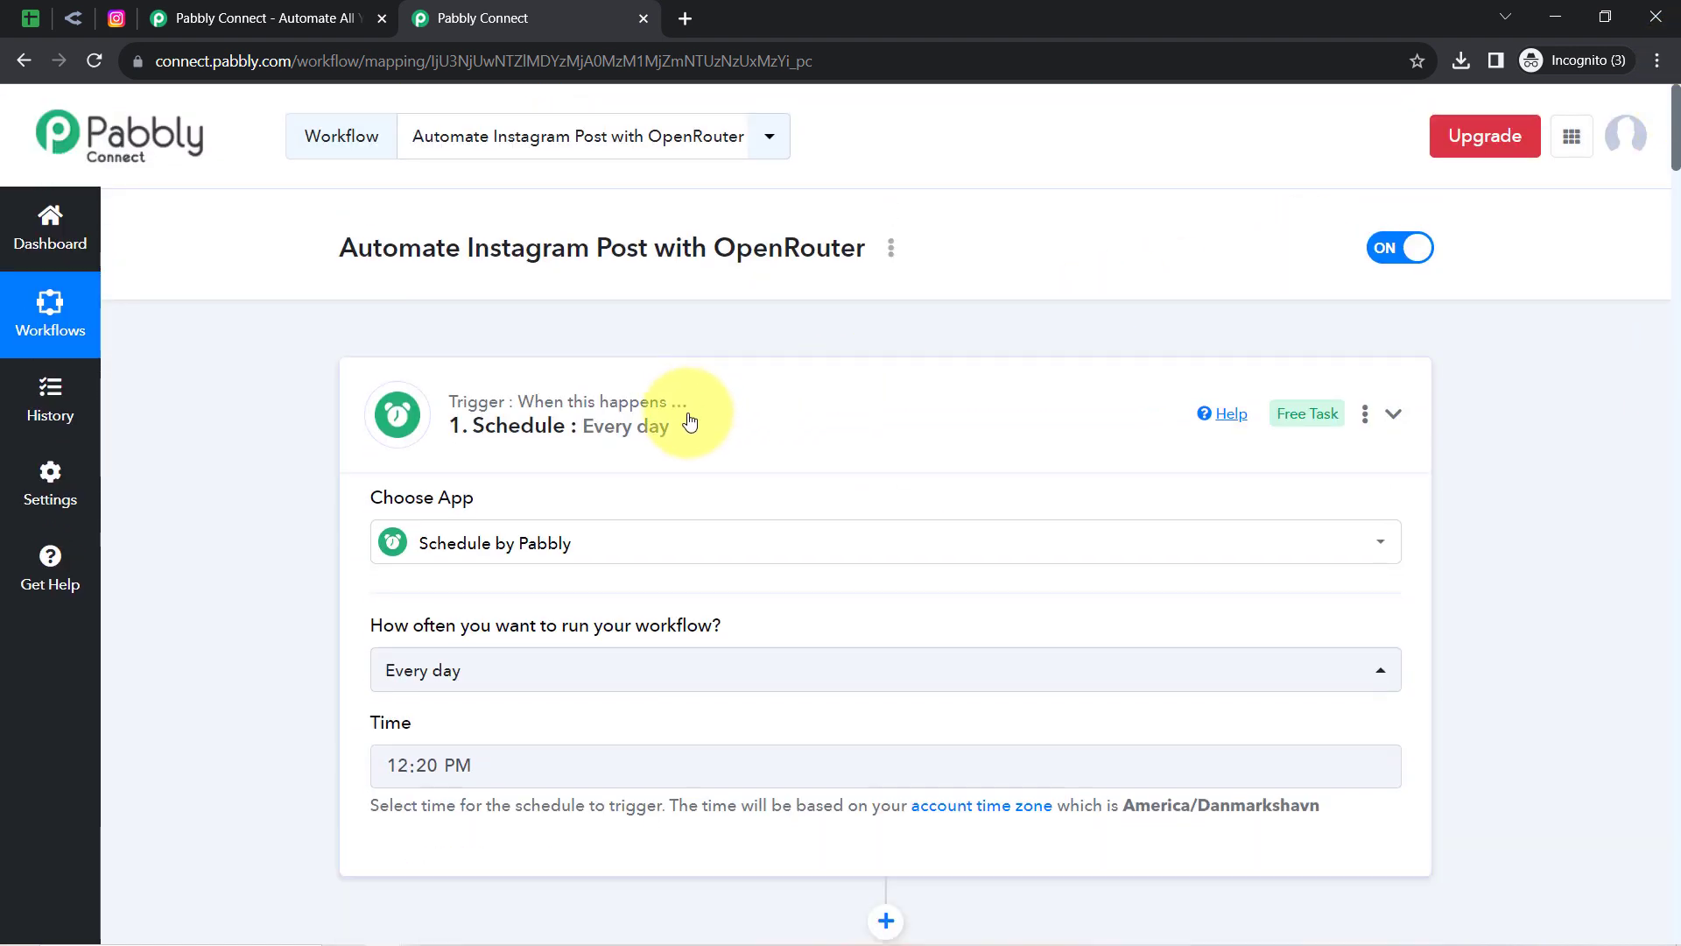
{"action": "left_click", "coordinate": [558, 640]}
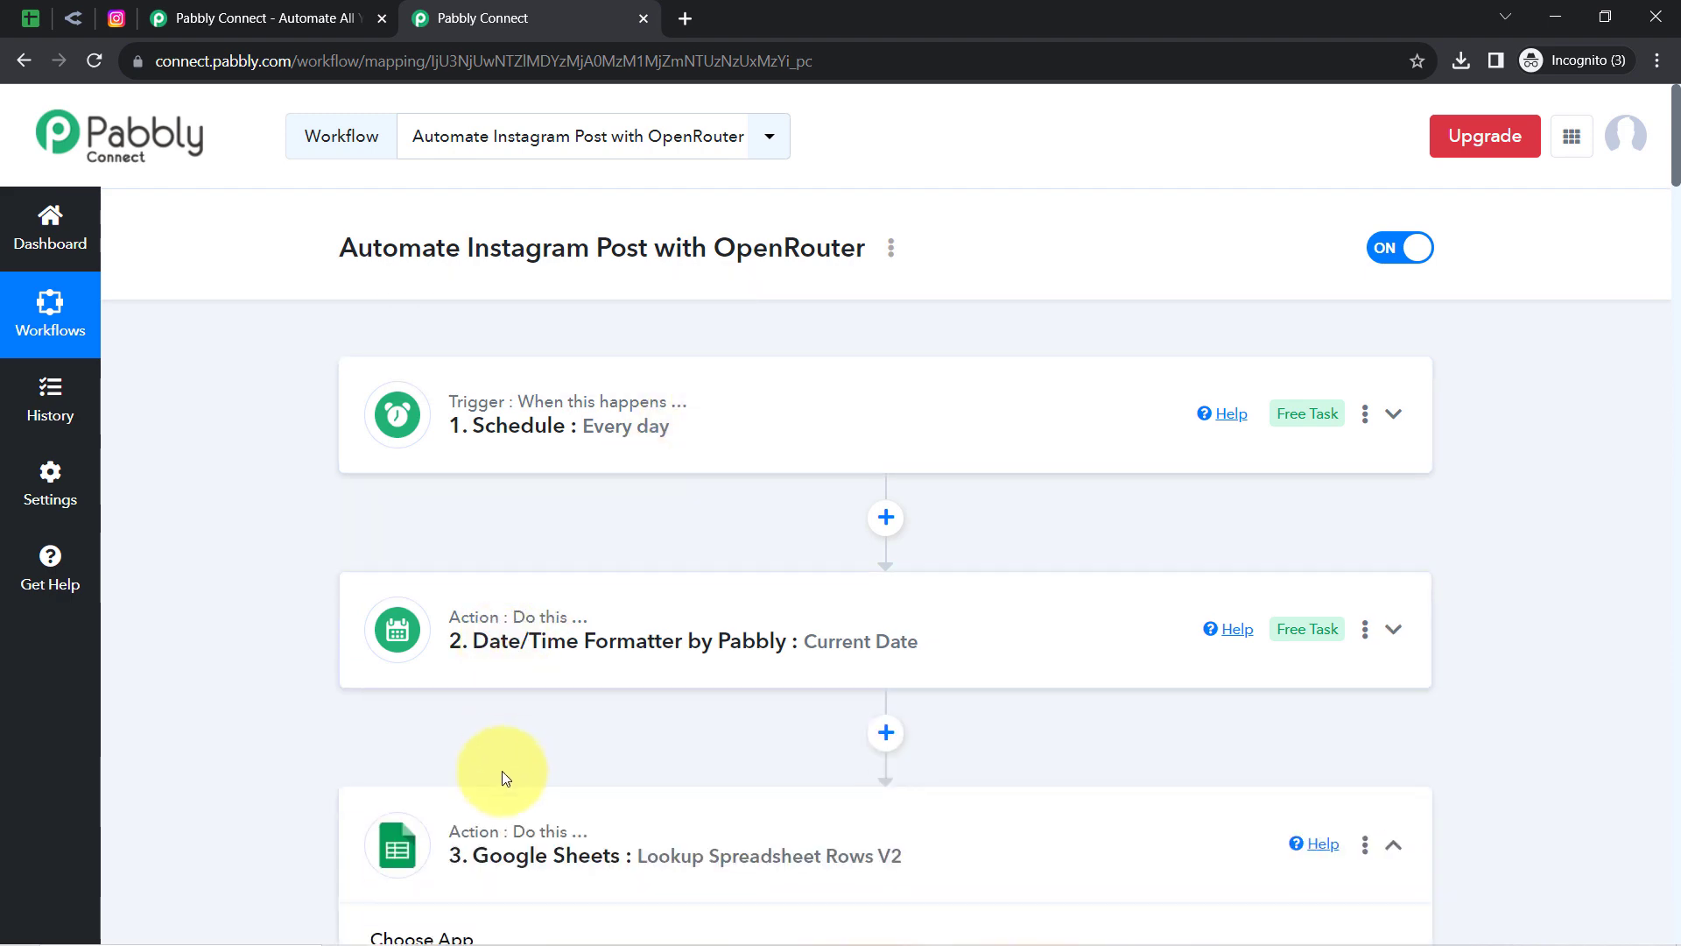
{"action": "left_click", "coordinate": [525, 843]}
{"action": "scroll", "coordinate": [1677, 240], "scroll_direction": "down", "scroll_amount": 2}
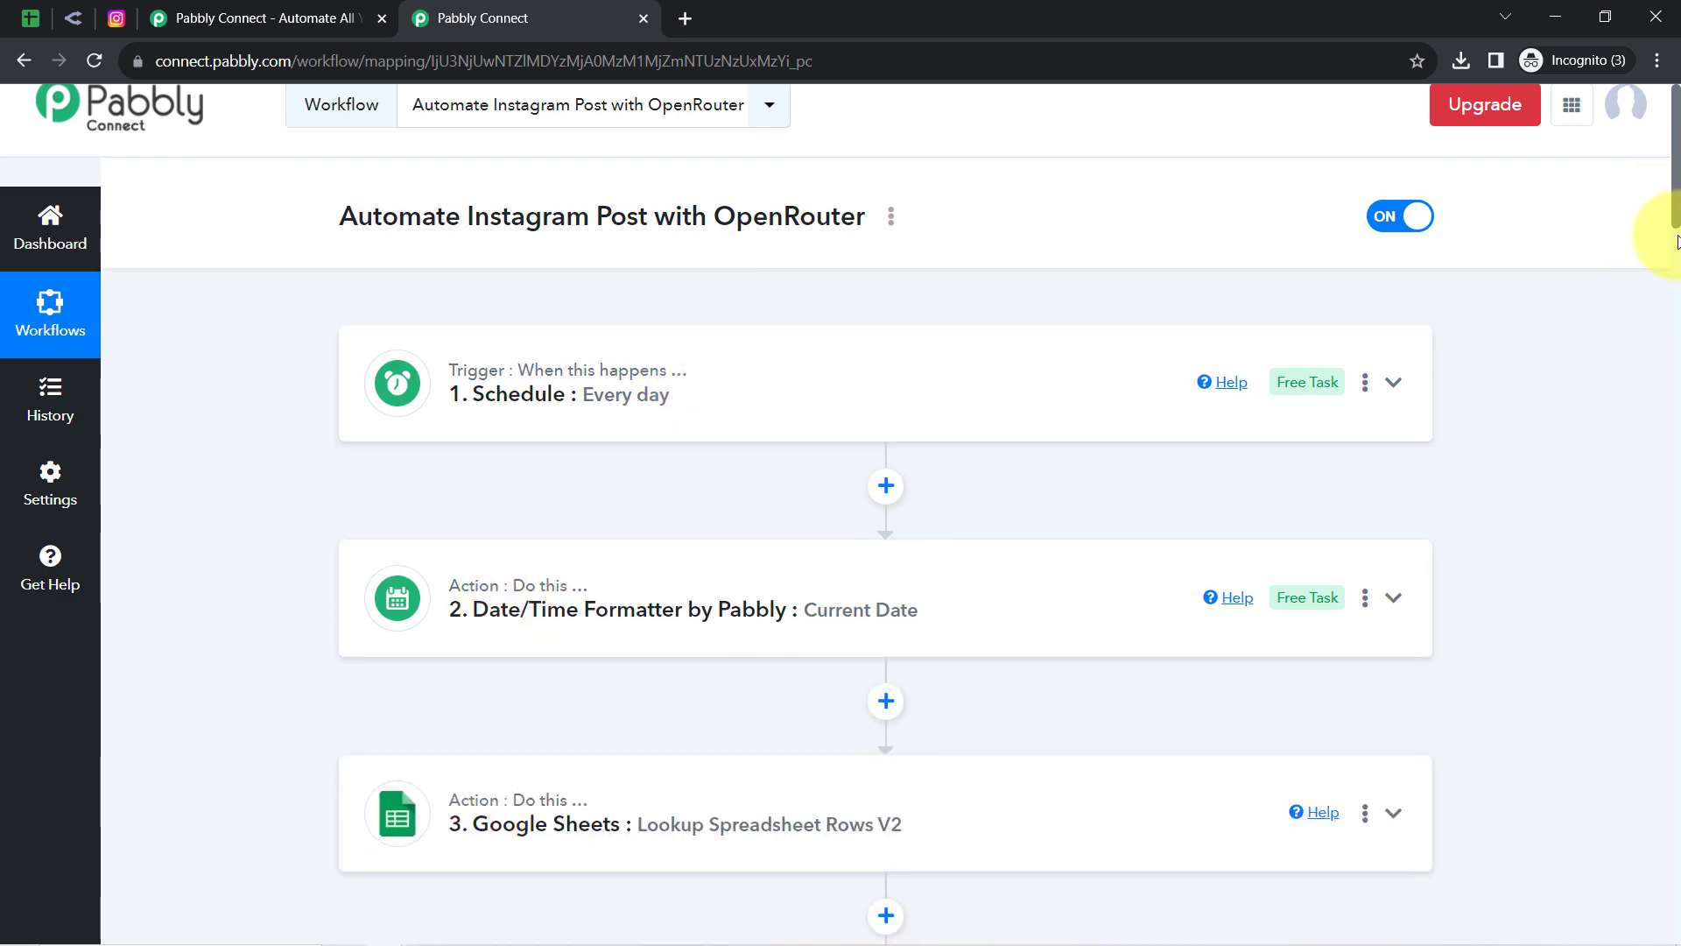
{"action": "scroll", "coordinate": [1677, 241], "scroll_direction": "down", "scroll_amount": 5}
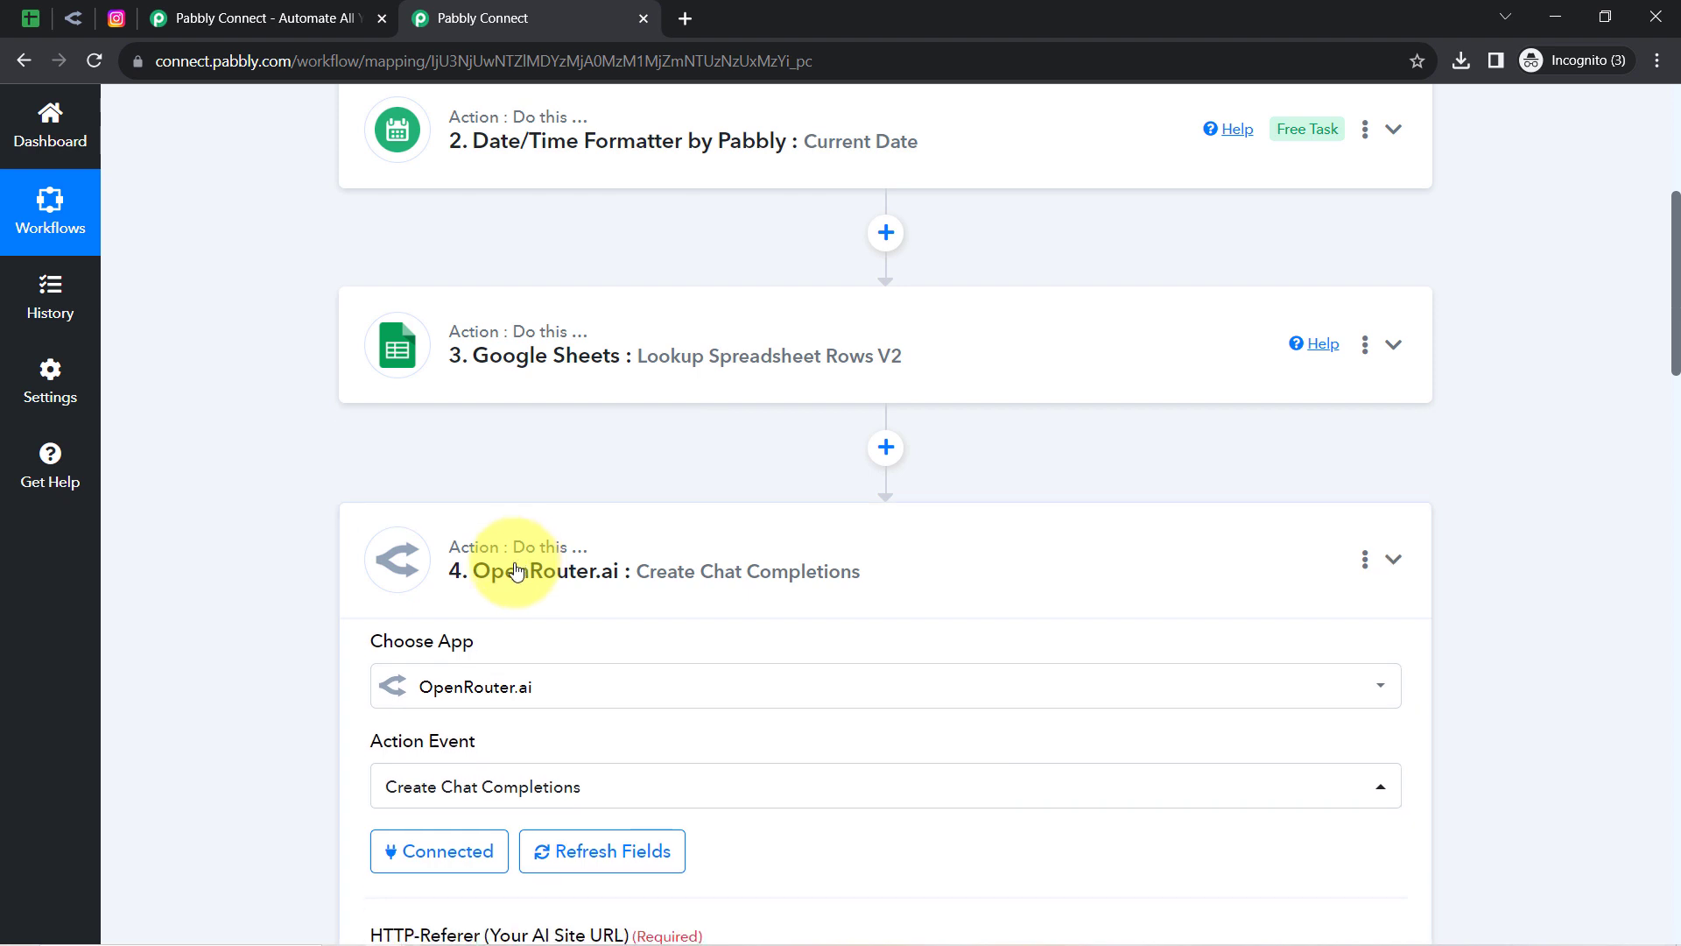
{"action": "left_click", "coordinate": [515, 571]}
{"action": "left_click", "coordinate": [668, 740]}
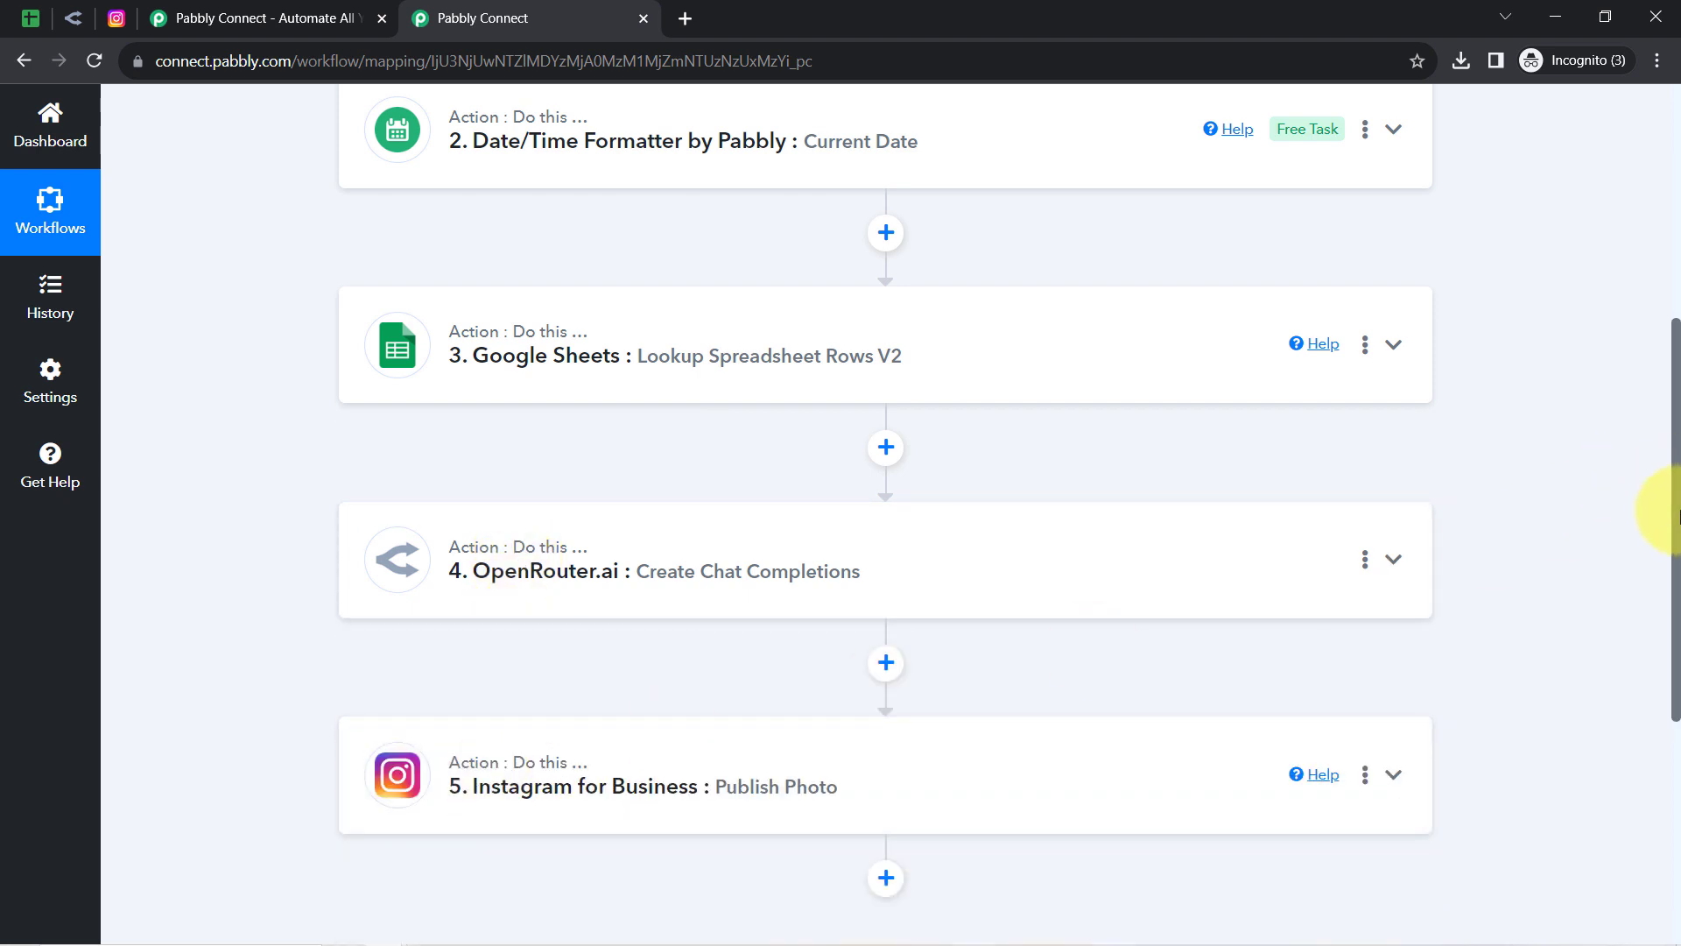
{"action": "left_click_drag", "start_coordinate": [1676, 517], "coordinate": [1677, 105]}
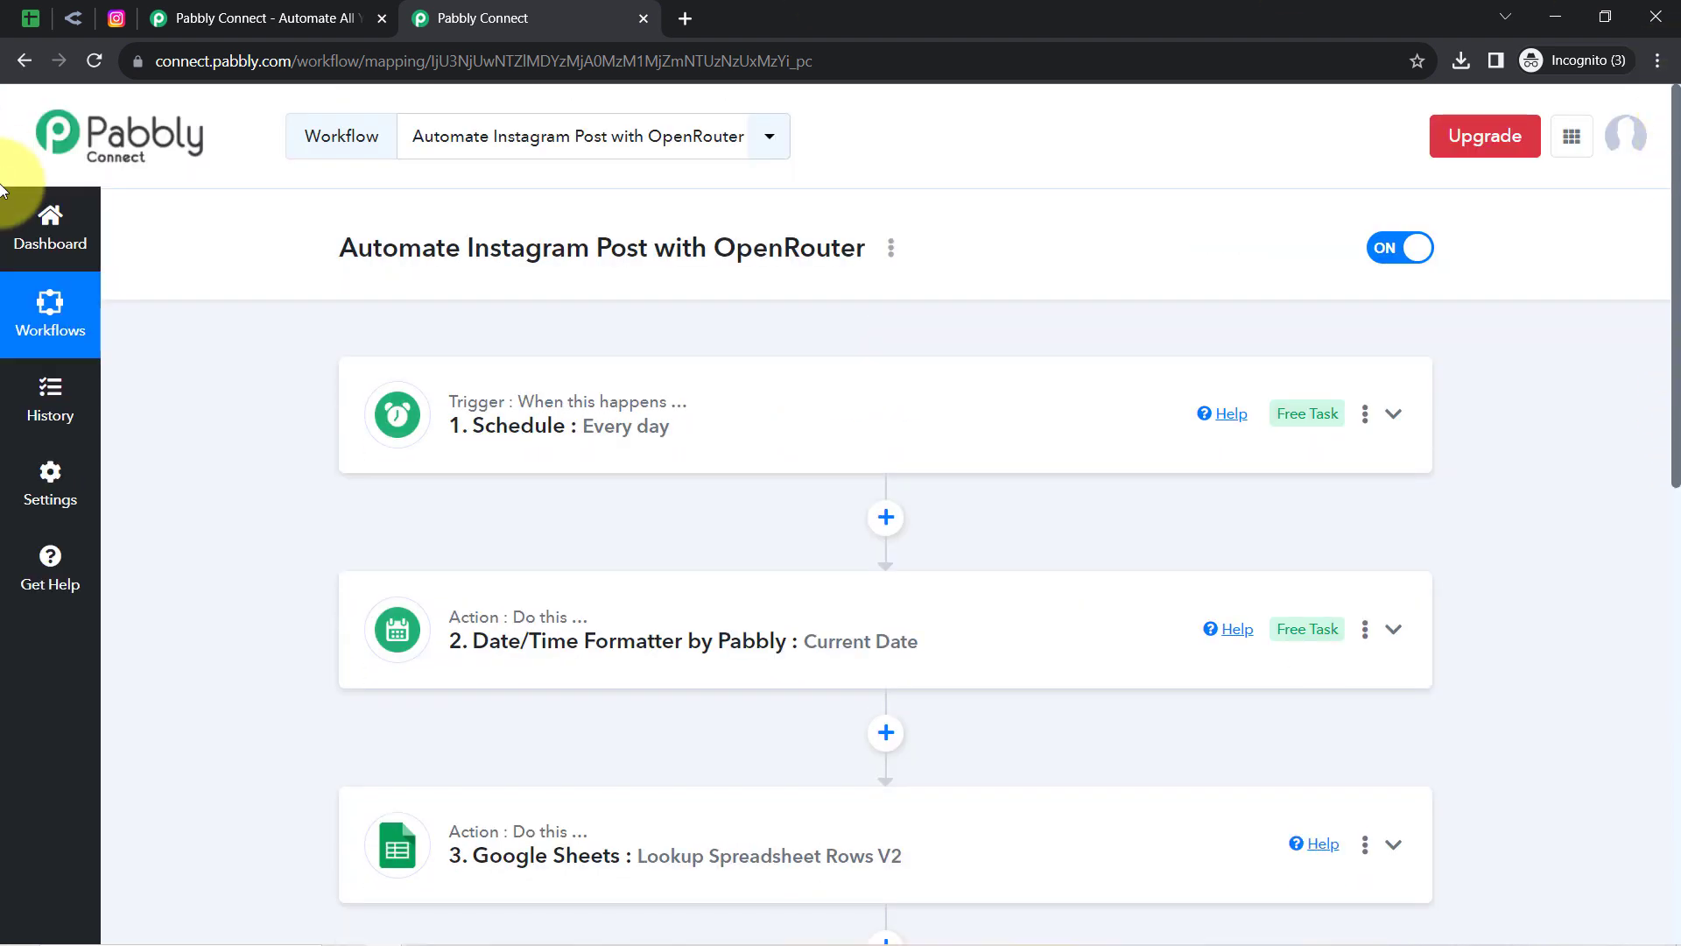
Step: Examine the Instagram Posts sheet's Topic, Date and Image URL columns and the empty rows beneath them, and revisit the Instagram profile
{"action": "left_click", "coordinate": [29, 18]}
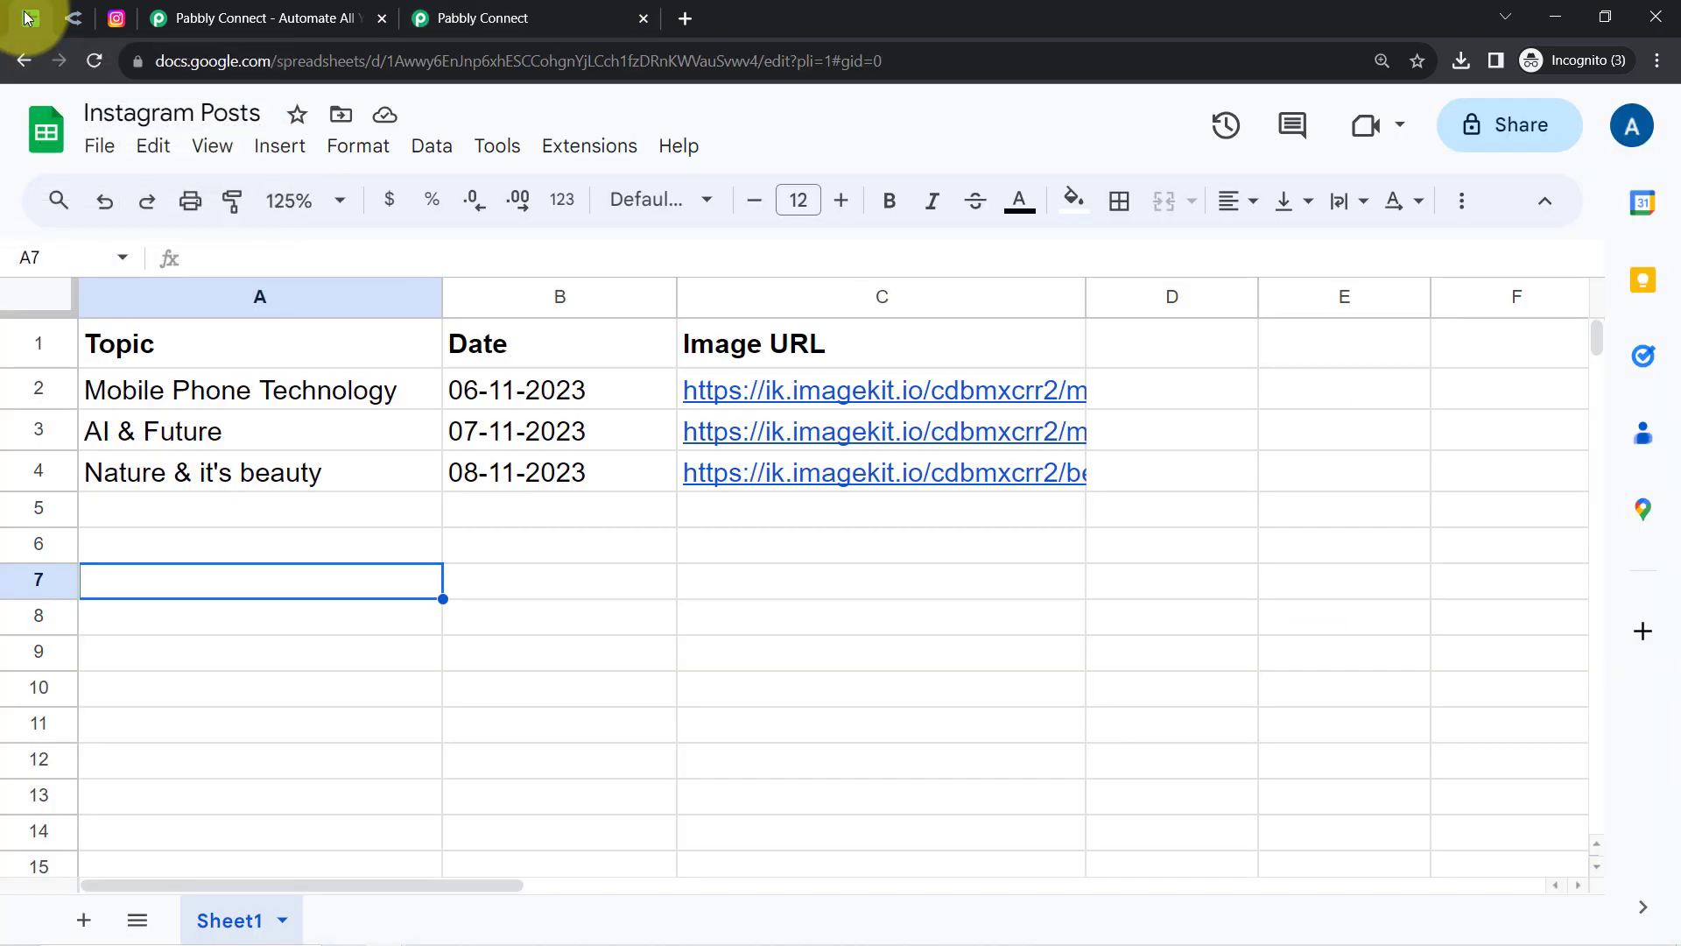
{"action": "left_click", "coordinate": [835, 707]}
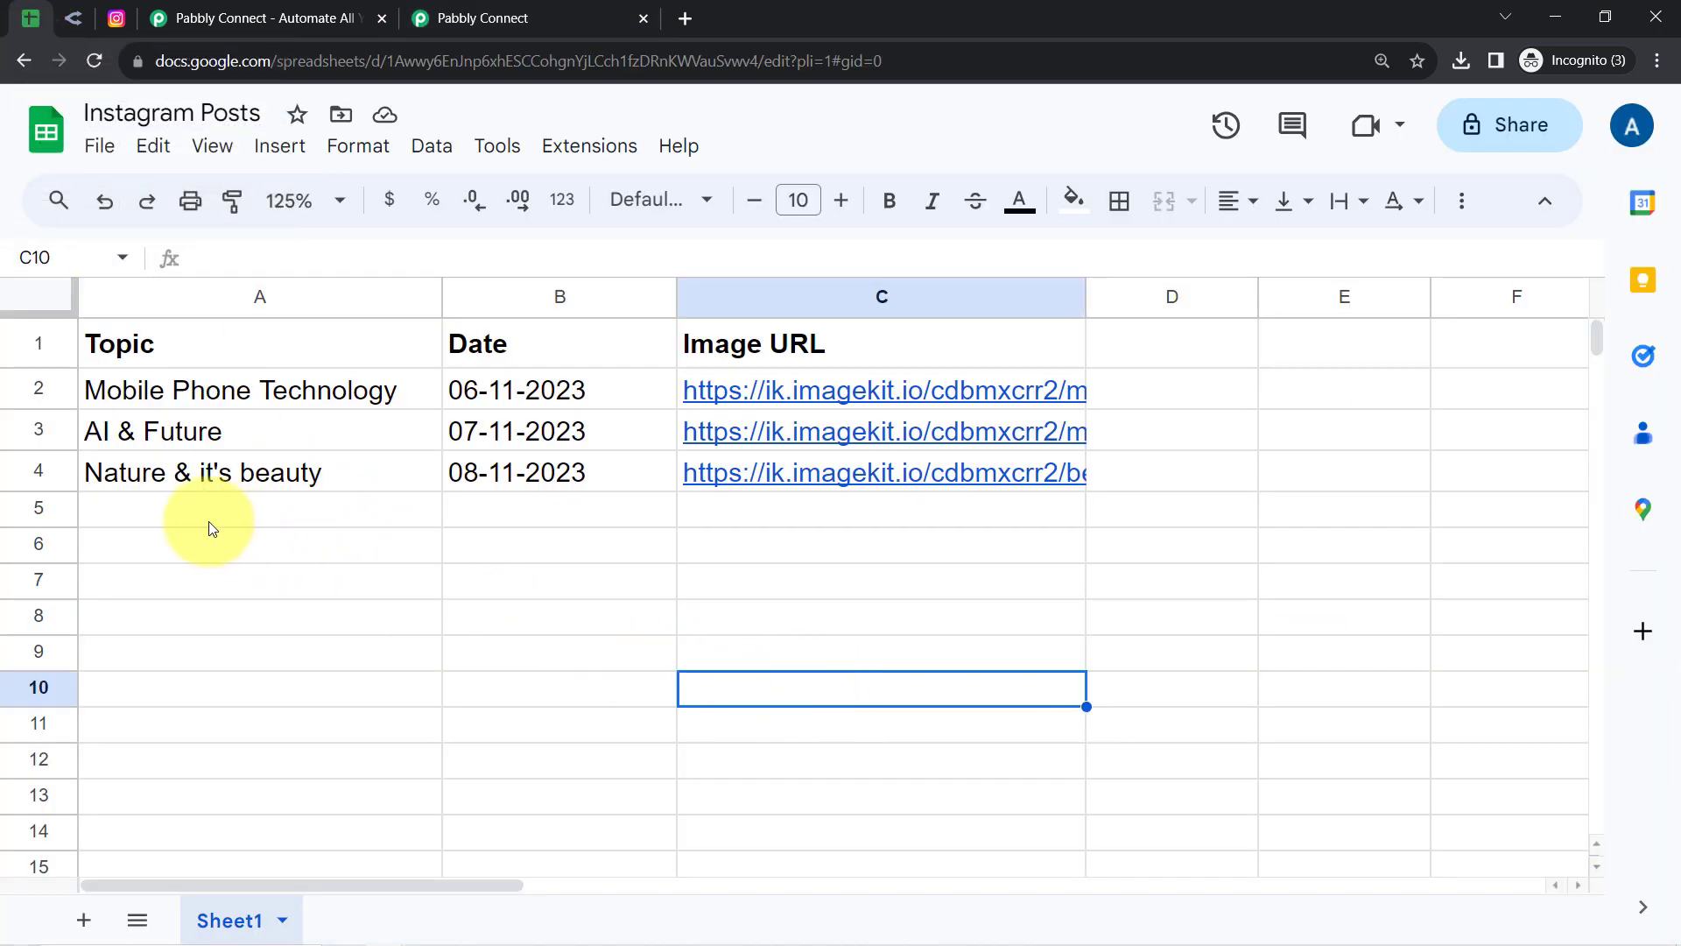
{"action": "left_click_drag", "start_coordinate": [208, 523], "coordinate": [241, 696]}
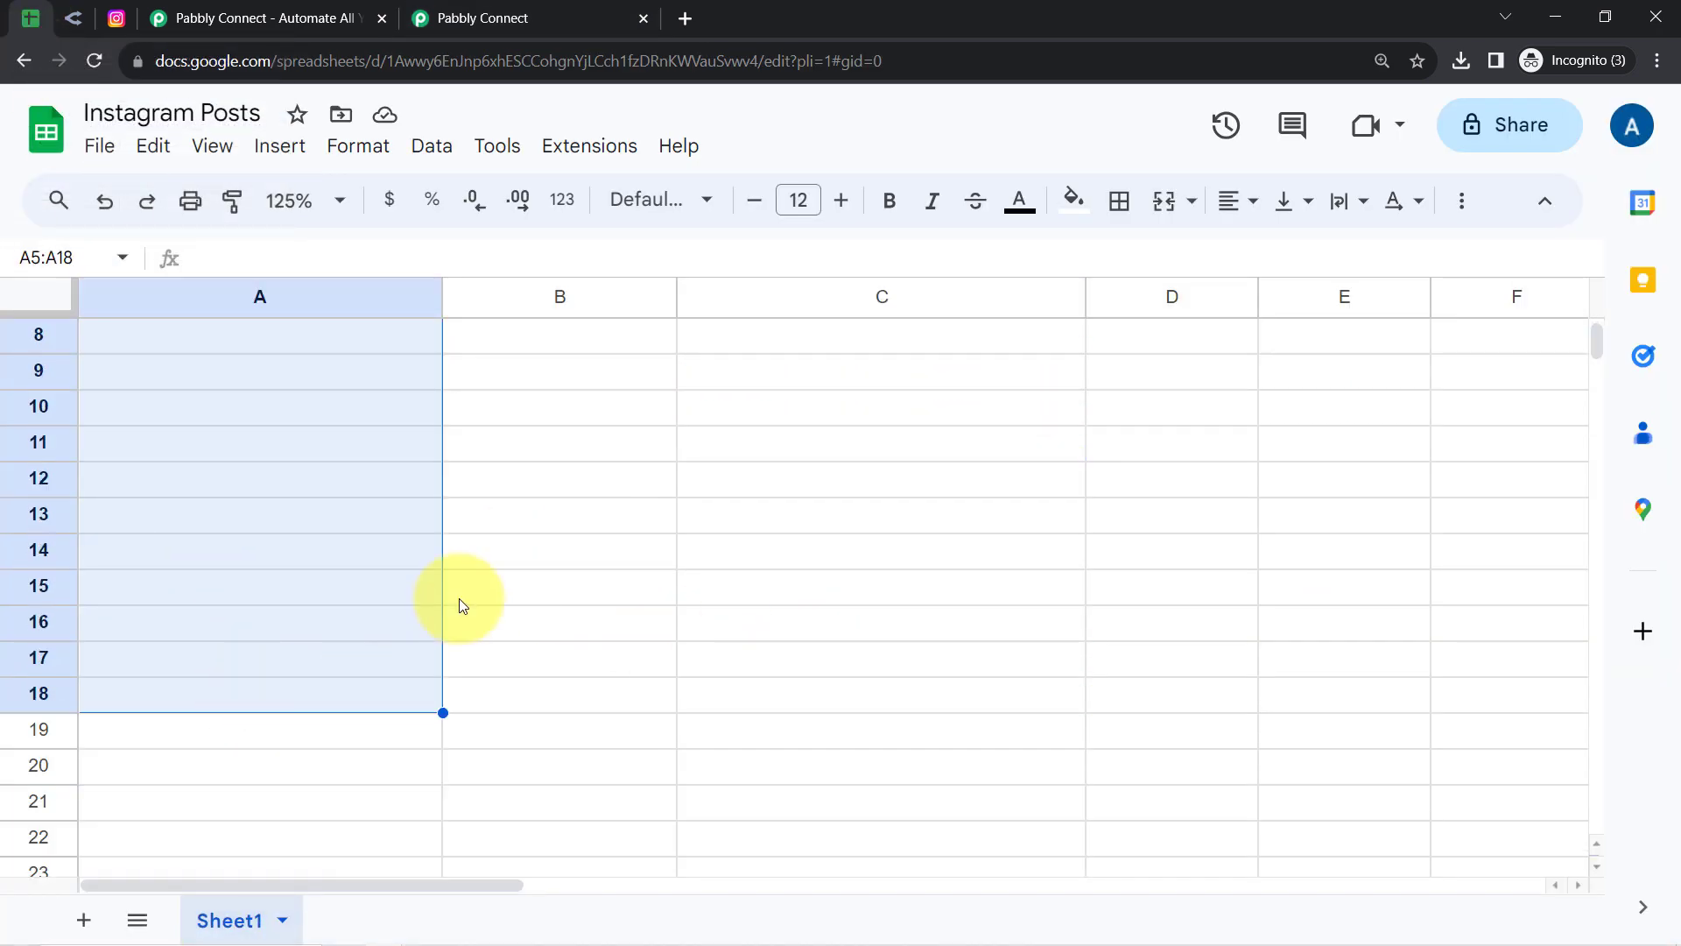
{"action": "left_click", "coordinate": [525, 595]}
{"action": "key", "text": "Up"}
{"action": "key", "text": "Up"}
{"action": "key", "text": "Up"}
{"action": "key", "text": "Up"}
{"action": "key", "text": "Up"}
{"action": "key", "text": "Up"}
{"action": "key", "text": "Up"}
{"action": "key", "text": "Up"}
{"action": "key", "text": "Up"}
{"action": "key", "text": "Up"}
{"action": "key", "text": "Up"}
{"action": "key", "text": "Up"}
{"action": "key", "text": "Up"}
{"action": "key", "text": "Up"}
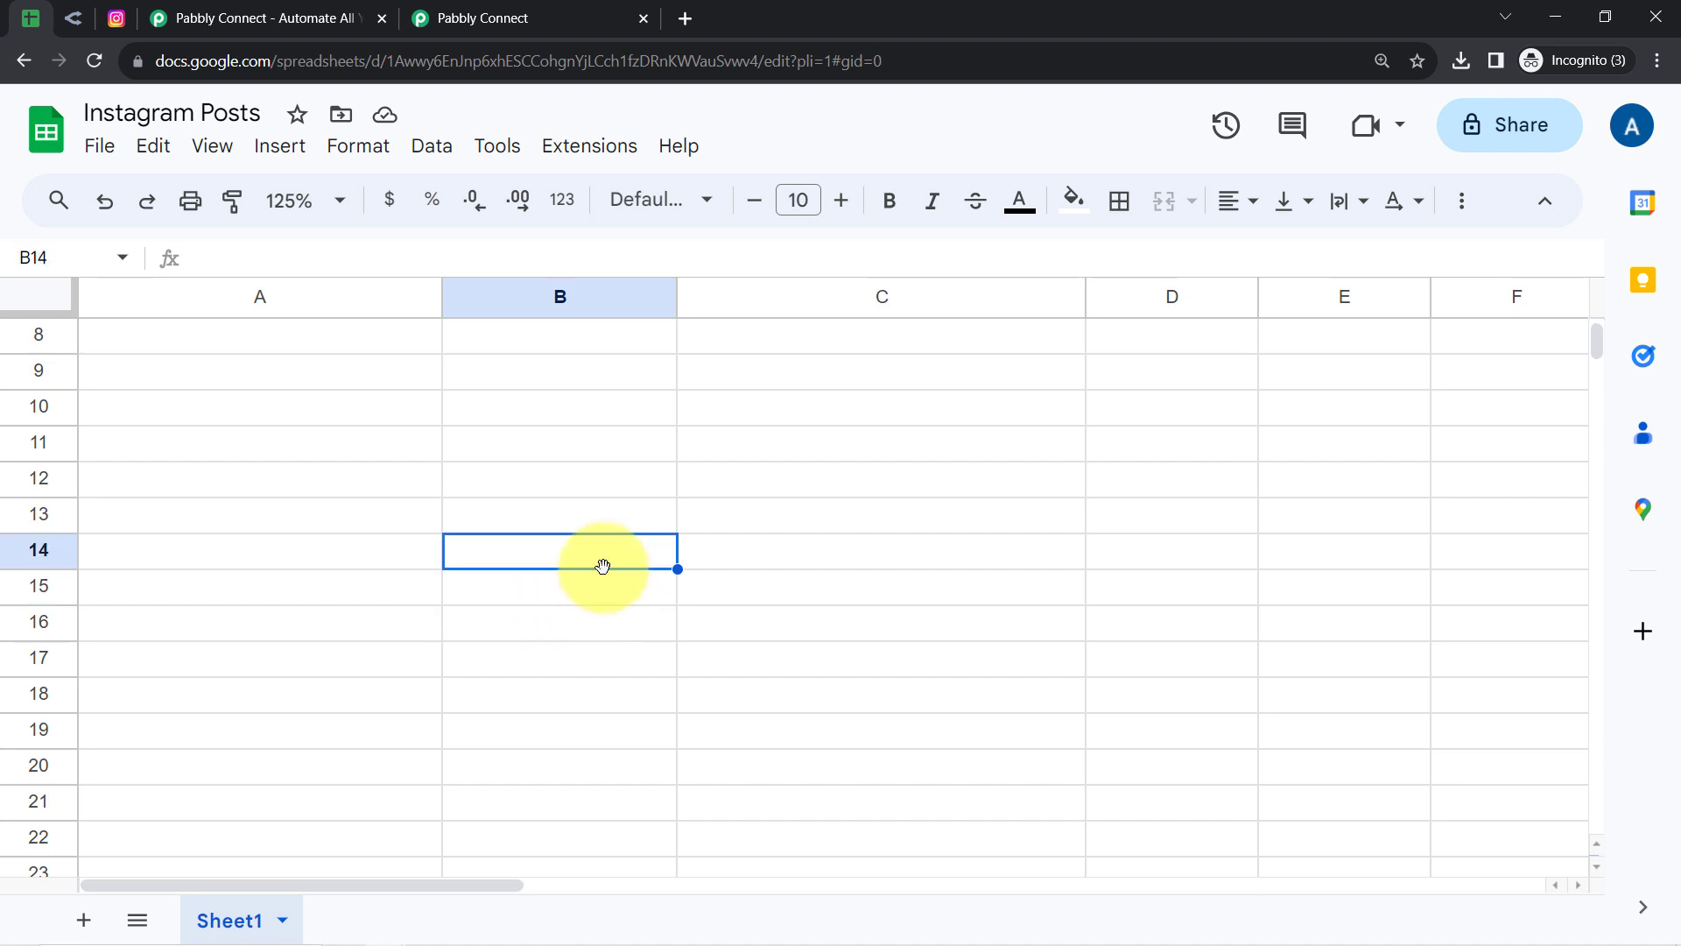
{"action": "left_click", "coordinate": [508, 511]}
{"action": "left_click_drag", "start_coordinate": [504, 506], "coordinate": [544, 880]}
{"action": "left_click_drag", "start_coordinate": [732, 510], "coordinate": [743, 886]}
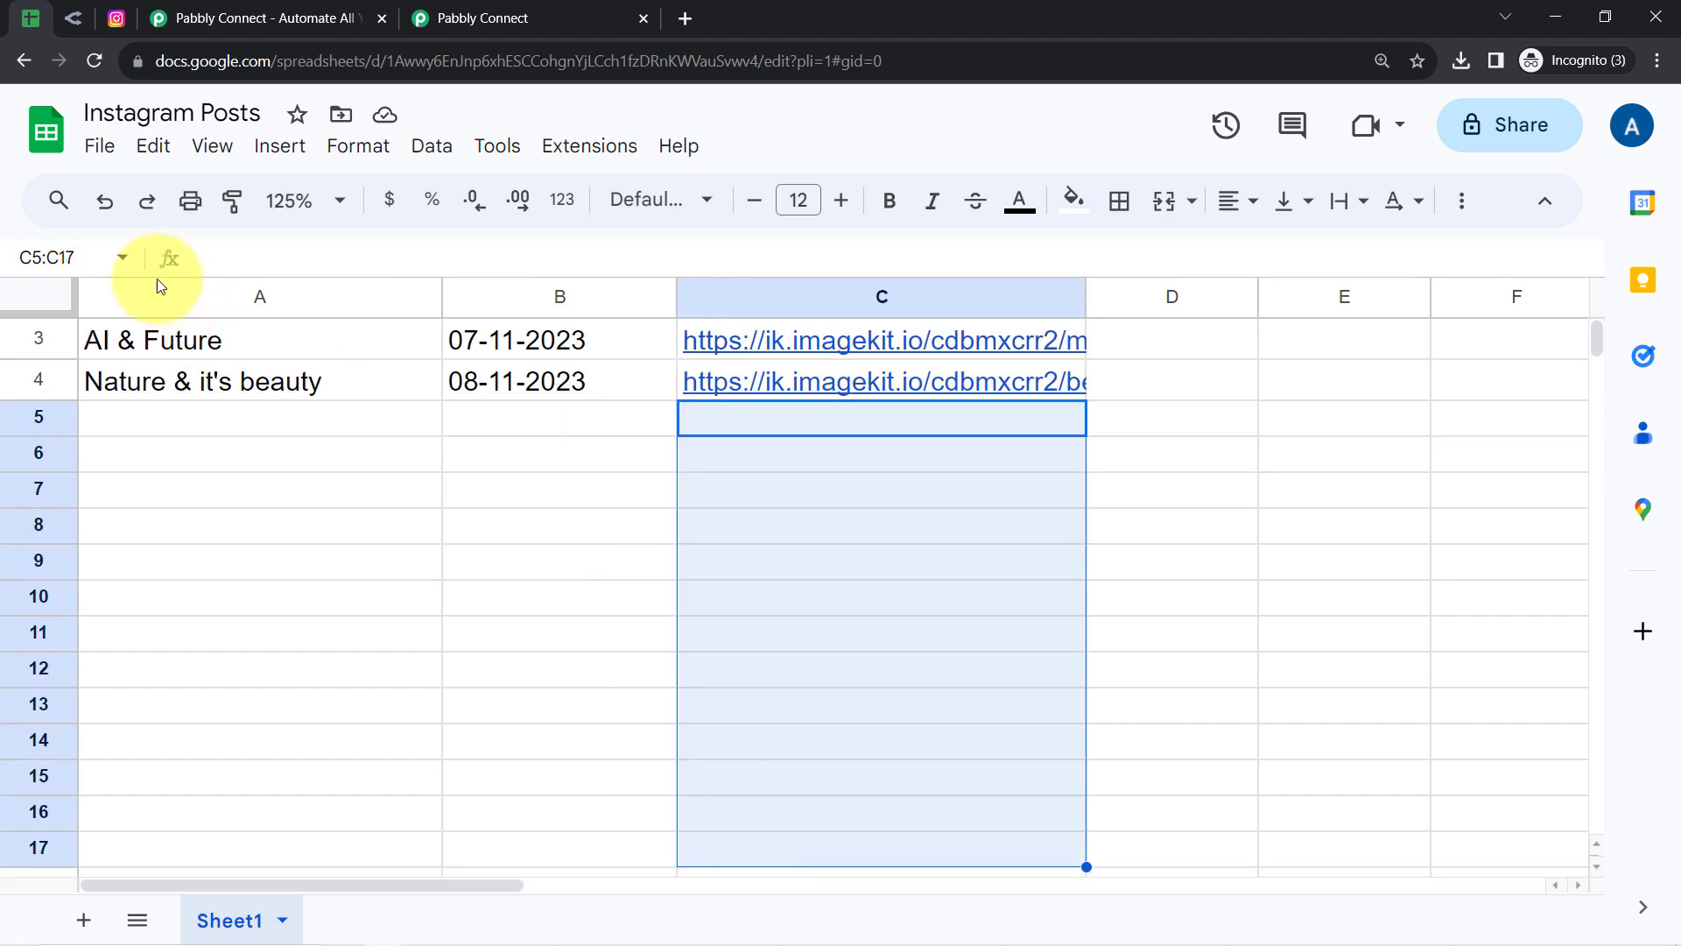
{"action": "left_click", "coordinate": [72, 13]}
{"action": "left_click", "coordinate": [115, 13]}
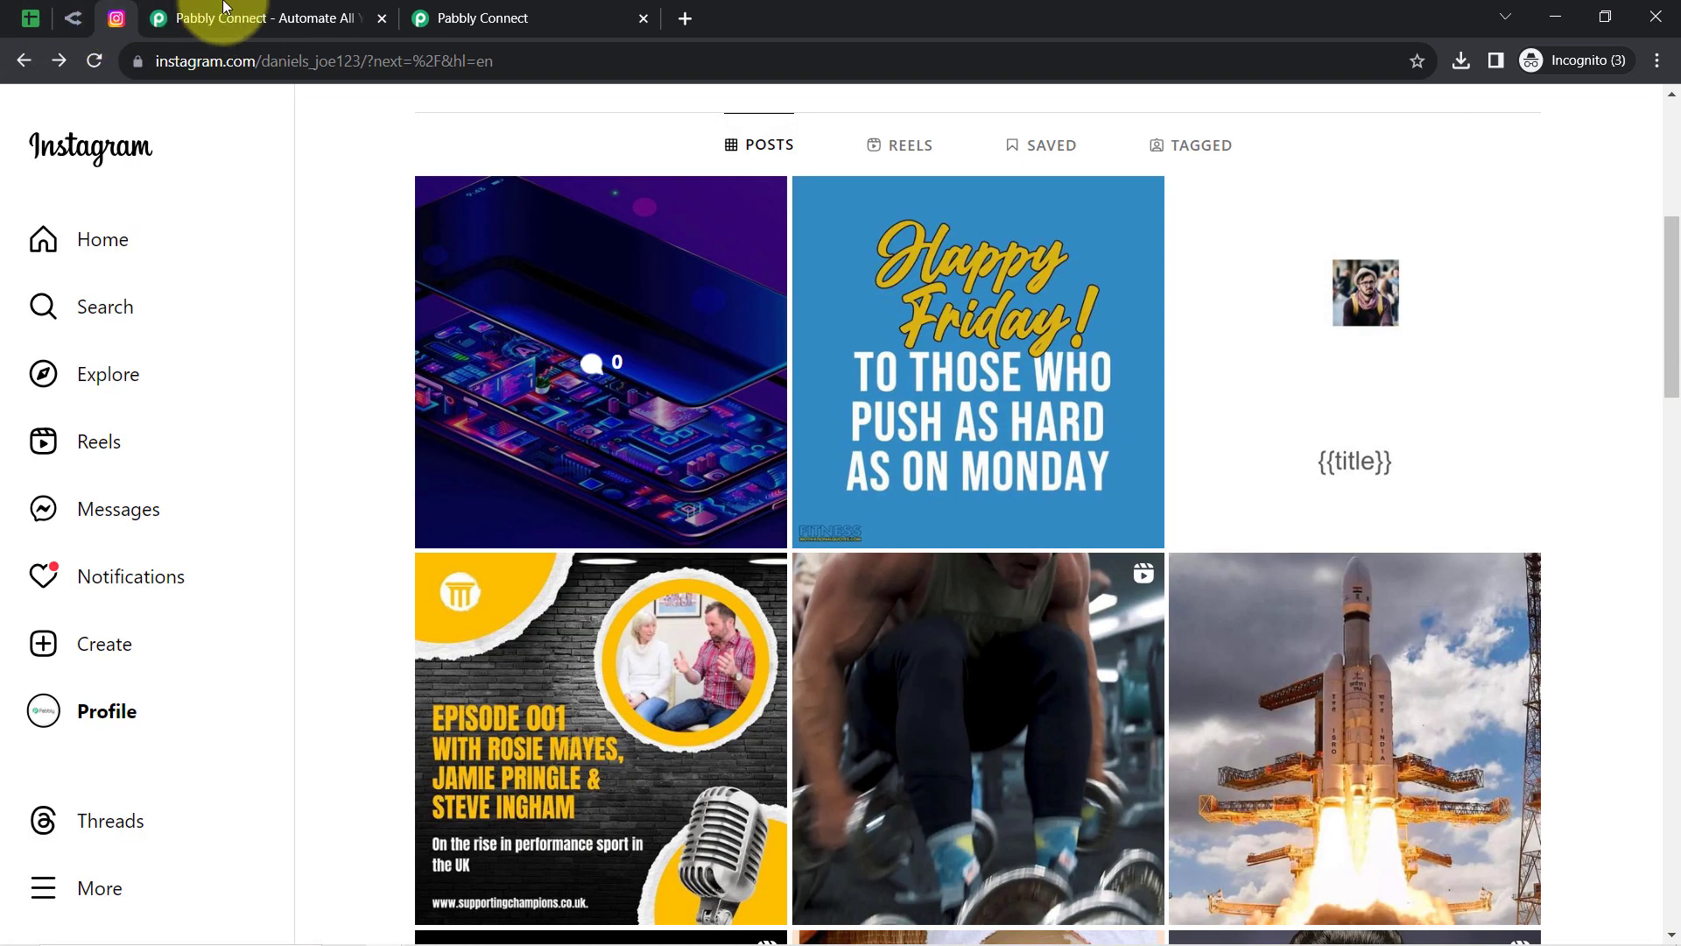
Step: Copy the share link of the Automate Instagram Post with OpenRouter workflow and close the sharing dialog
{"action": "left_click", "coordinate": [480, 10]}
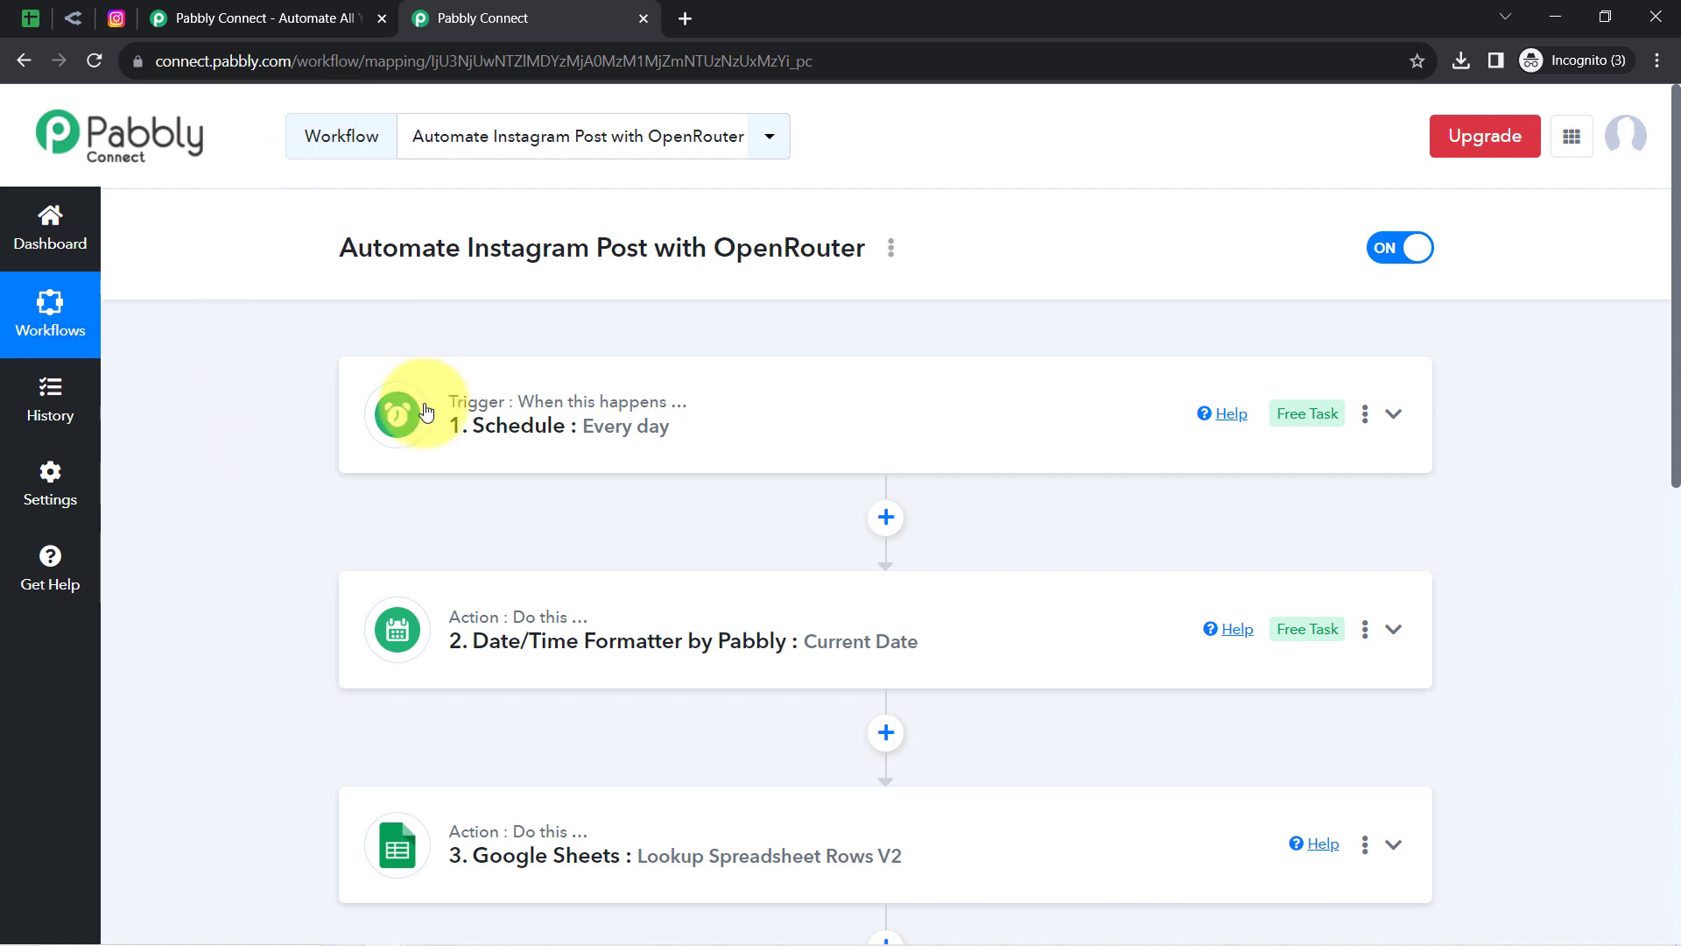
{"action": "left_click_drag", "start_coordinate": [1673, 182], "coordinate": [1642, 202]}
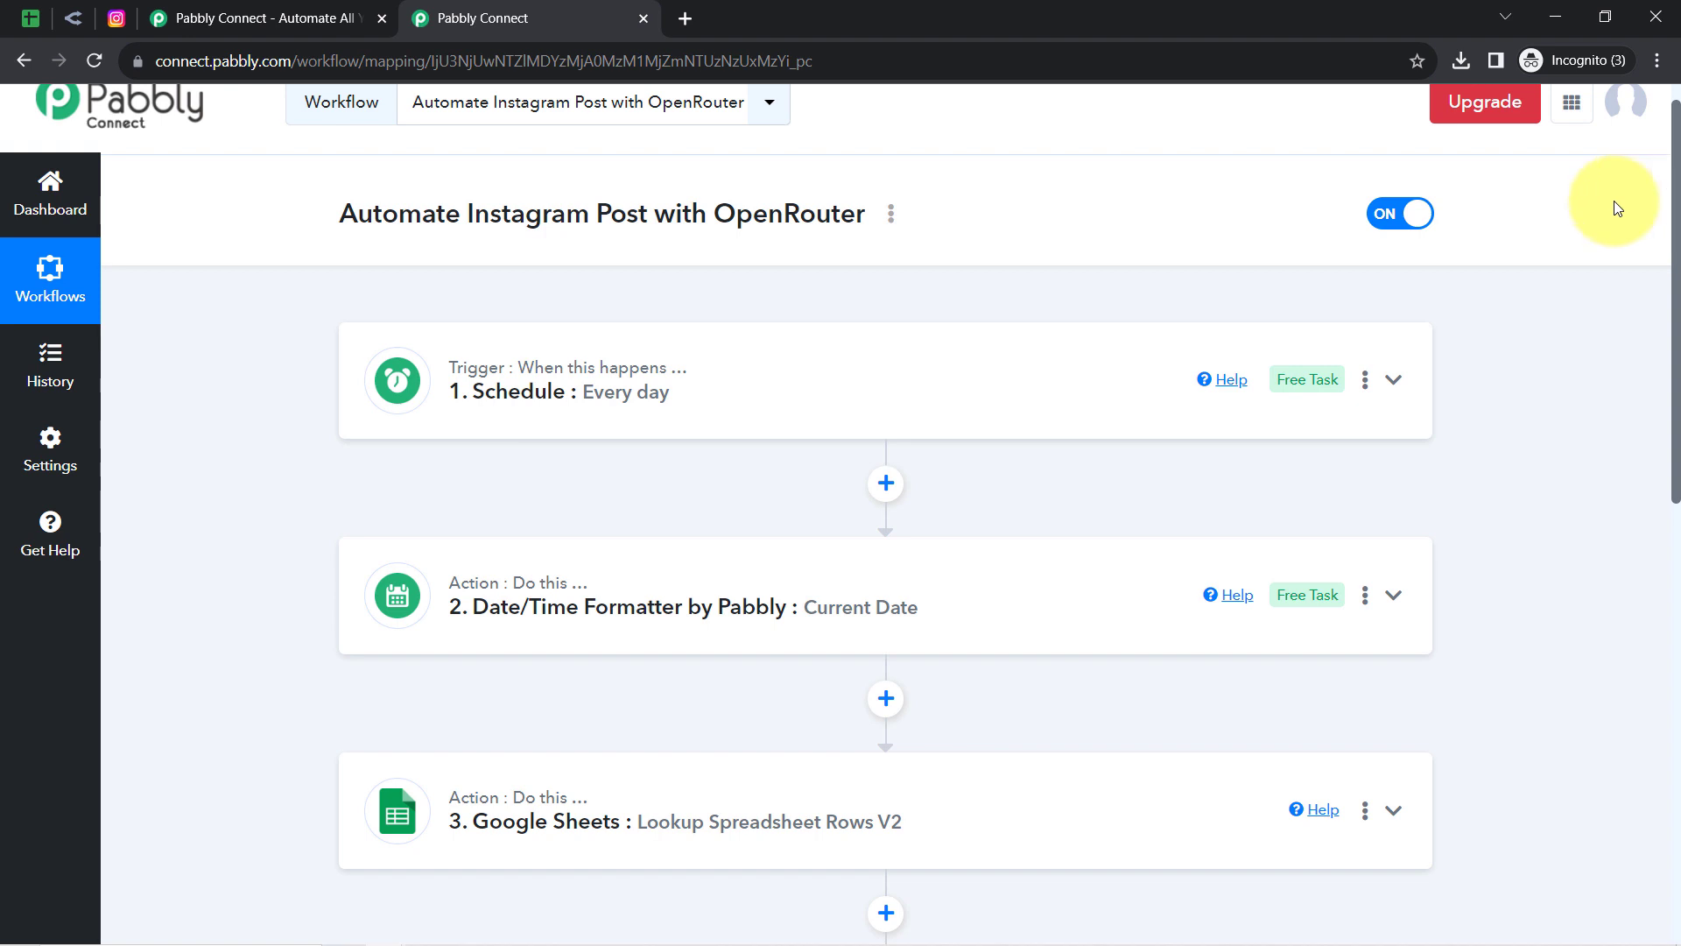
{"action": "left_click", "coordinate": [890, 213]}
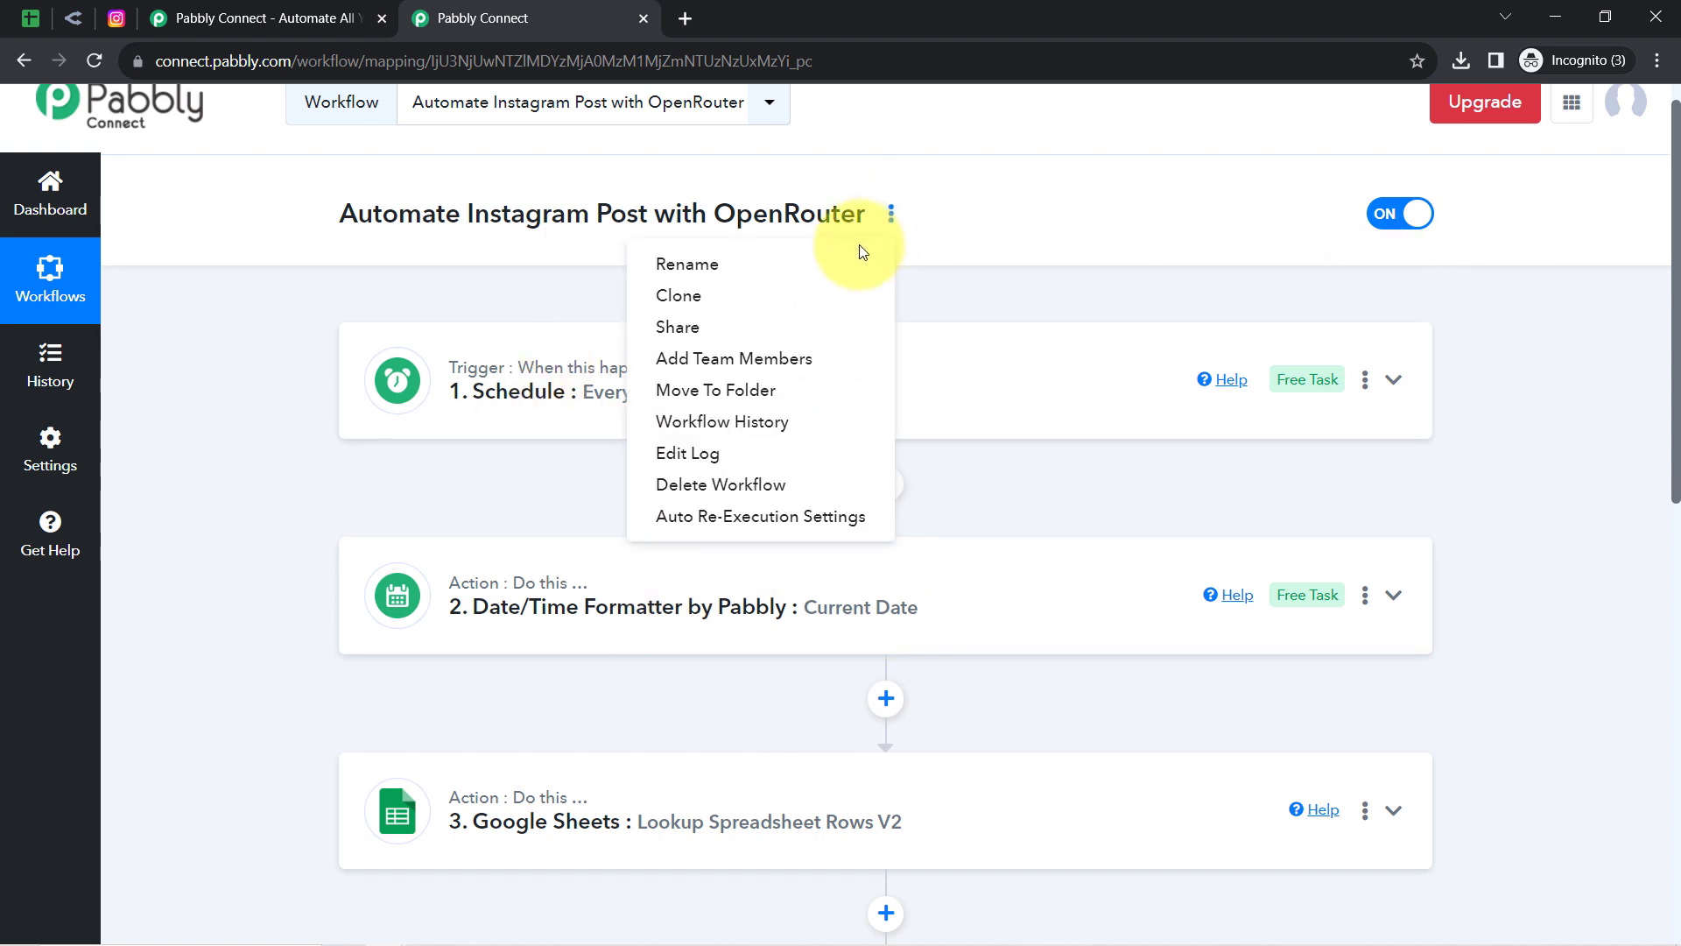
{"action": "left_click", "coordinate": [692, 329]}
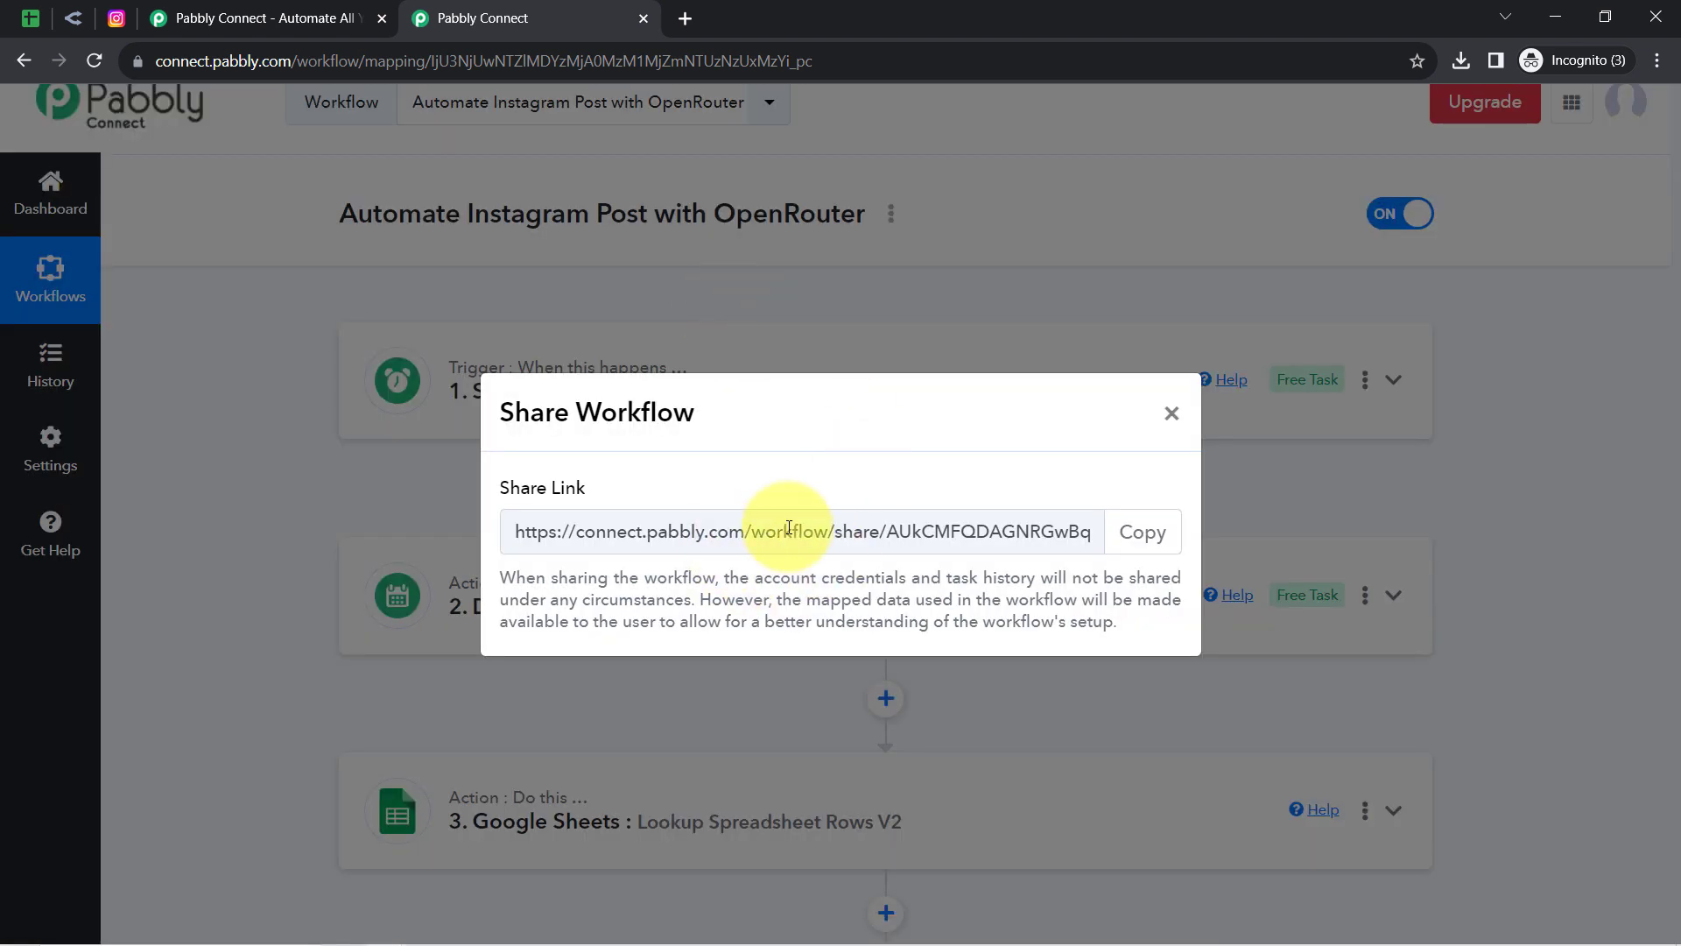
{"action": "left_click", "coordinate": [1129, 534]}
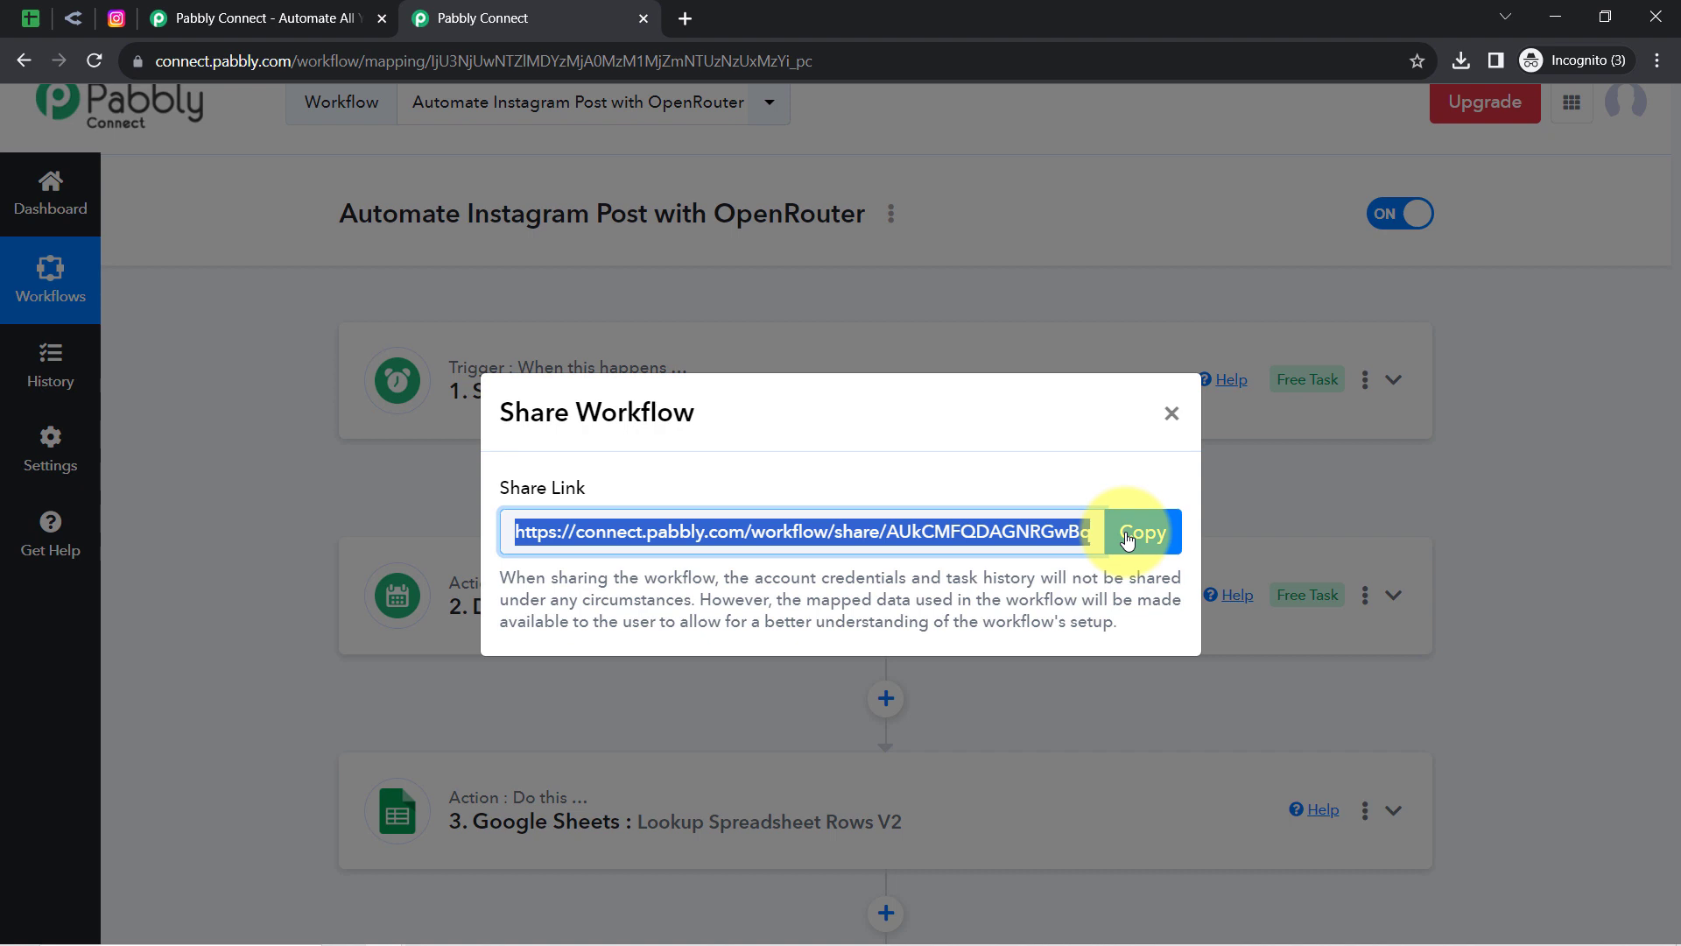
{"action": "left_click", "coordinate": [1172, 414]}
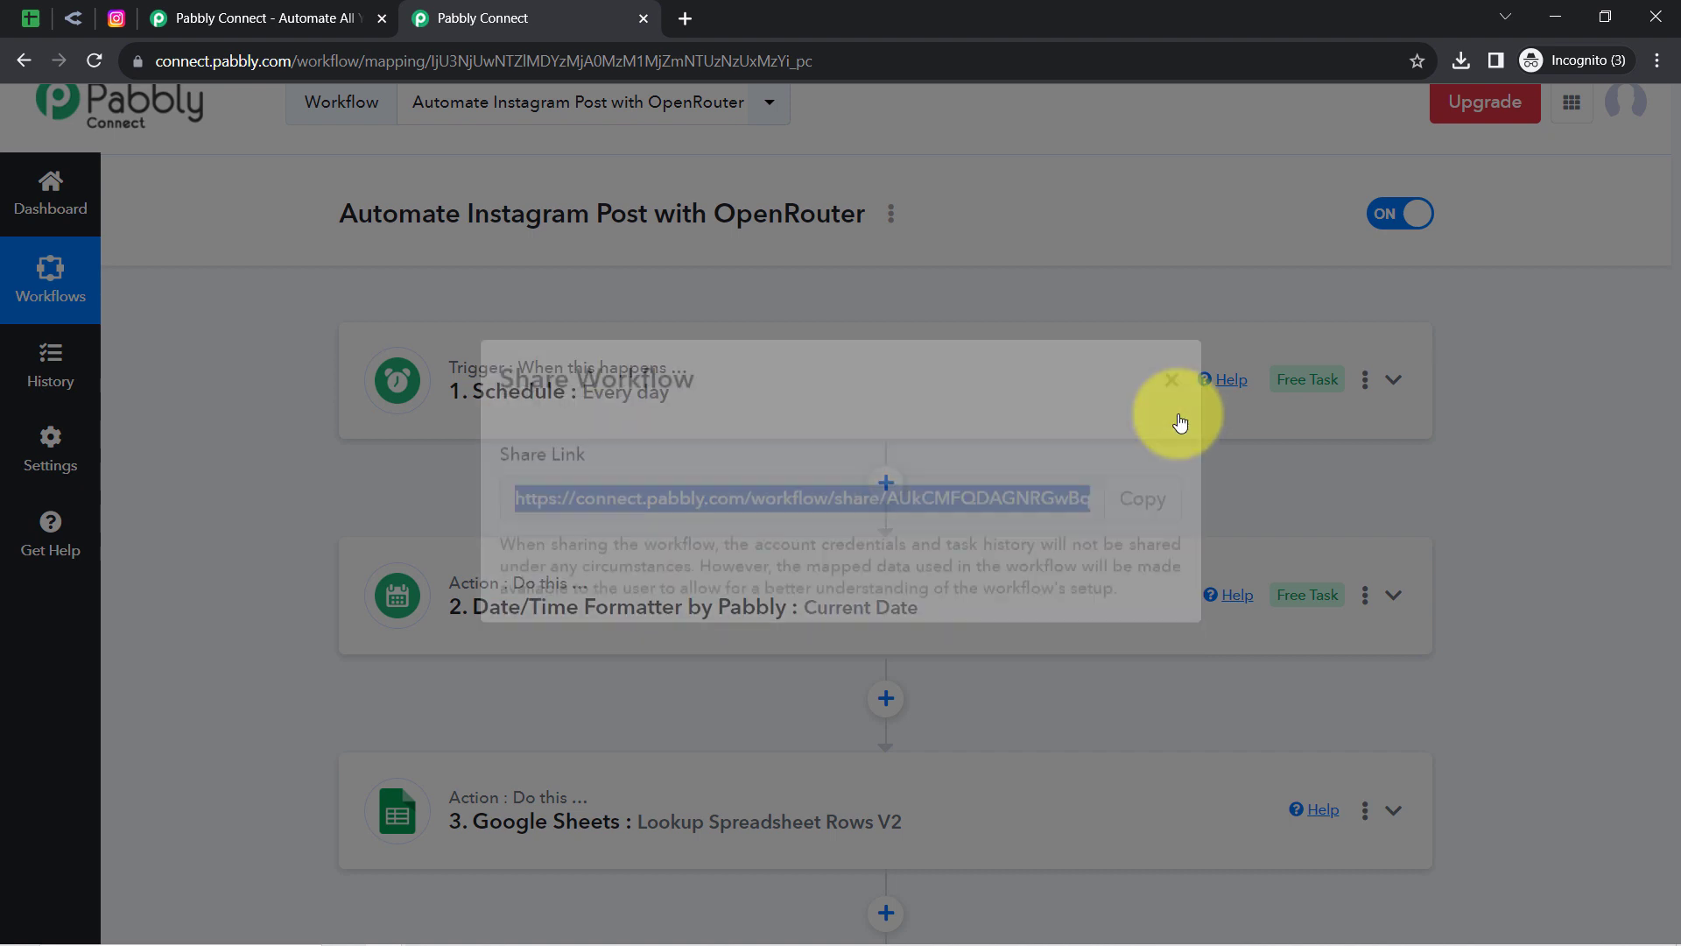